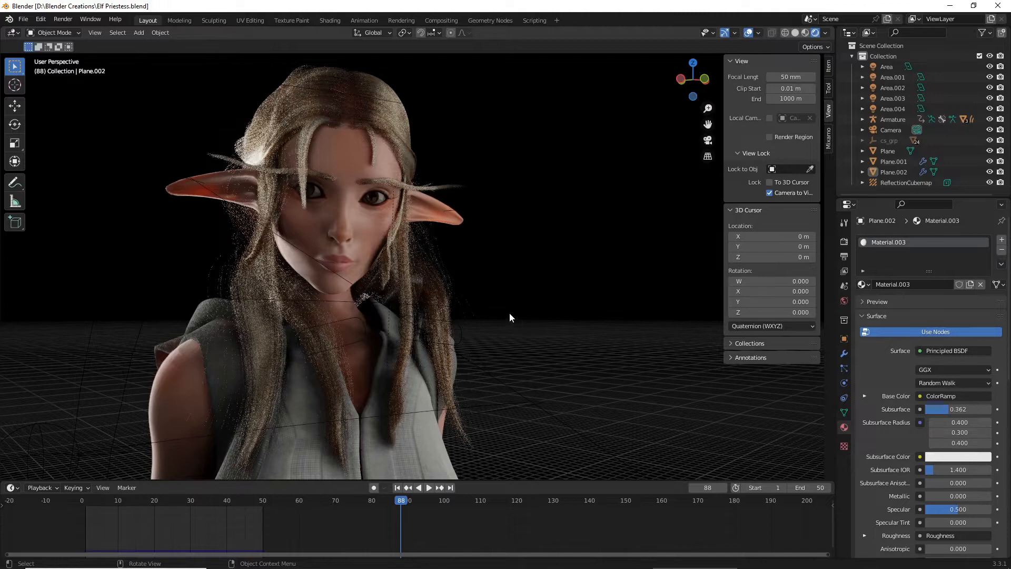
- Examine the finished elf priestess render from several angles, including the face, ears, hair and clothing
{"action": "middle_click_drag", "start_coordinate": [447, 289], "coordinate": [482, 280]}
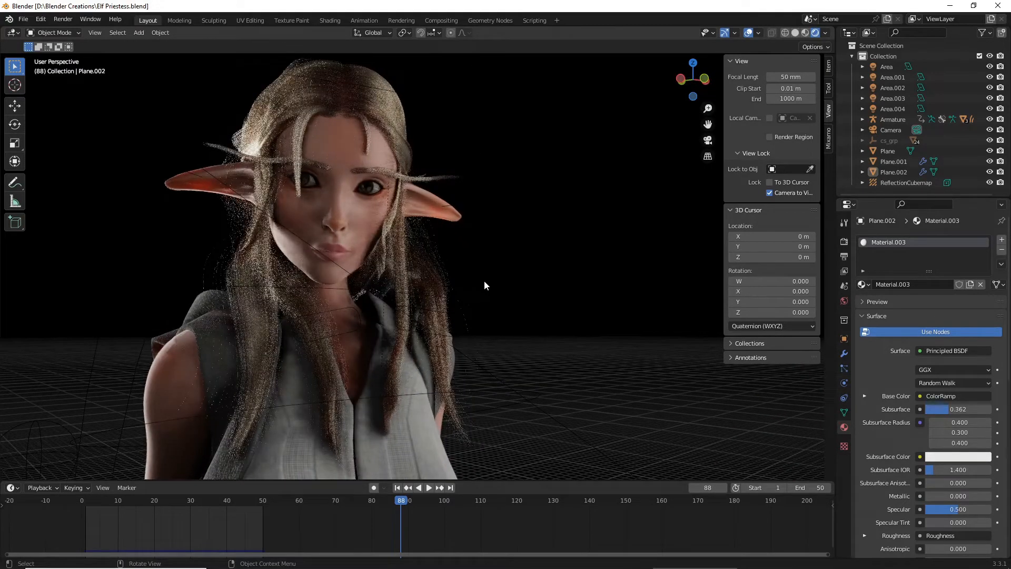
{"action": "scroll", "coordinate": [399, 266], "scroll_direction": "up", "scroll_amount": 1}
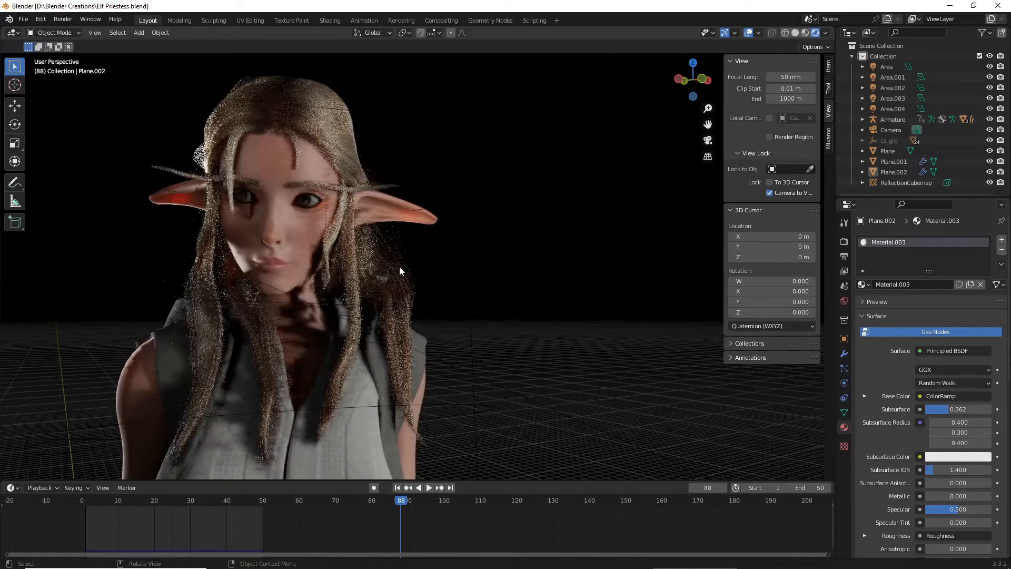
{"action": "scroll", "coordinate": [399, 266], "scroll_direction": "up", "scroll_amount": 4}
{"action": "scroll", "coordinate": [257, 271], "scroll_direction": "down", "scroll_amount": 2}
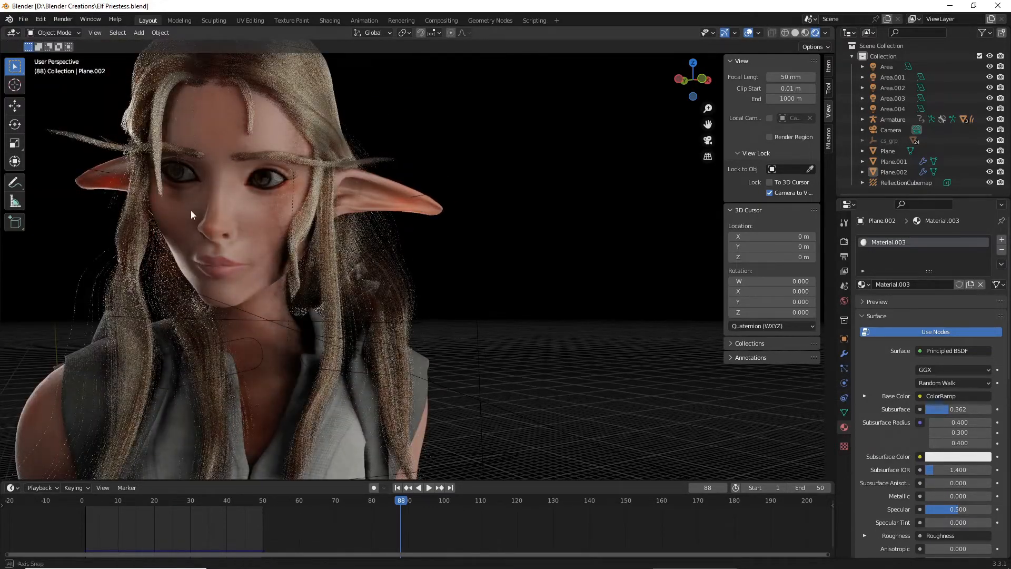
{"action": "middle_click_drag", "start_coordinate": [191, 210], "coordinate": [220, 209]}
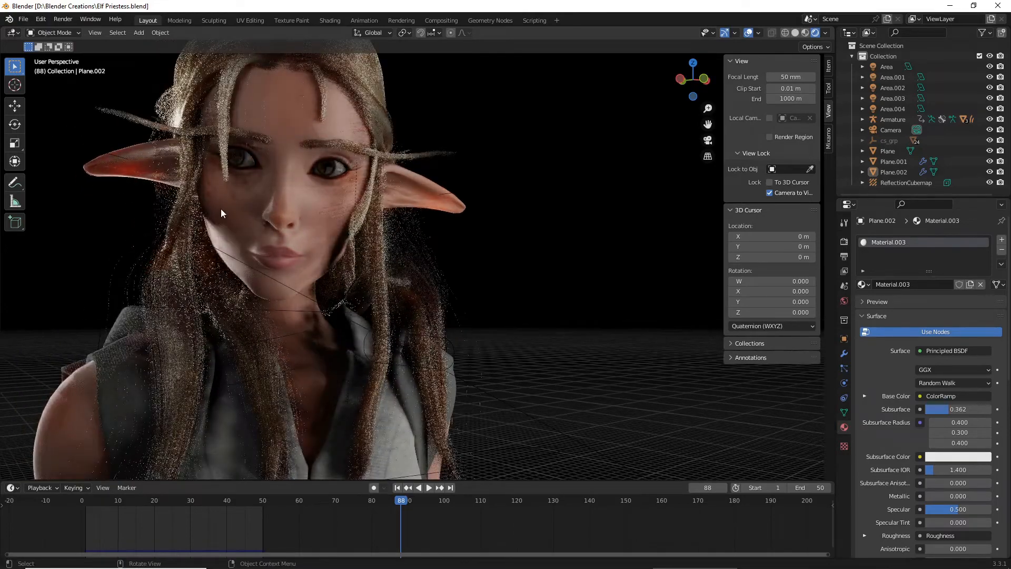
{"action": "scroll", "coordinate": [299, 220], "scroll_direction": "down", "scroll_amount": 2}
{"action": "middle_click_drag", "start_coordinate": [299, 221], "coordinate": [295, 234]}
{"action": "scroll", "coordinate": [295, 234], "scroll_direction": "up", "scroll_amount": 2}
{"action": "scroll", "coordinate": [289, 233], "scroll_direction": "up", "scroll_amount": 1}
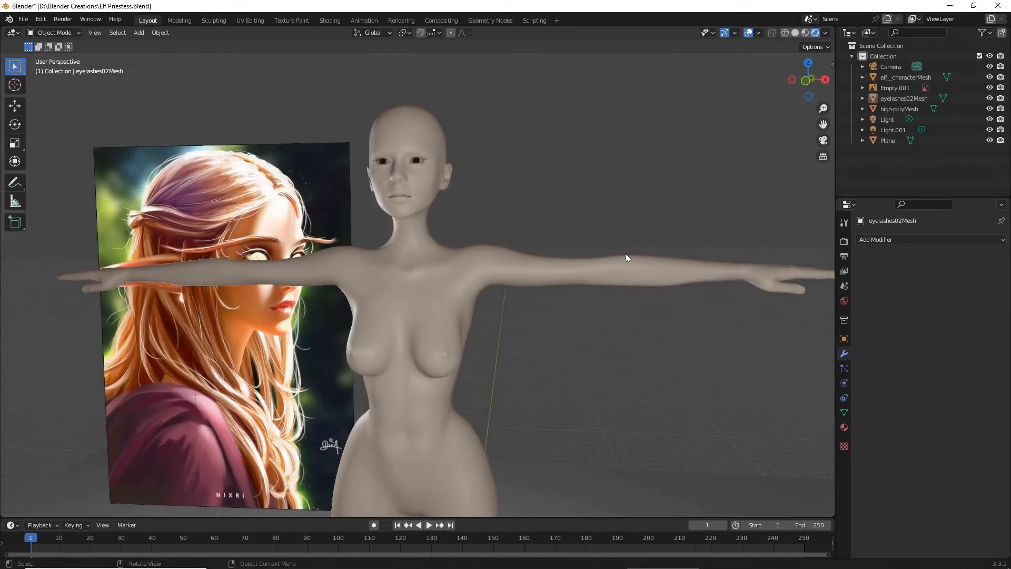
- Compare the bald base character mesh with the elf reference painting, looking closely at the face and overall proportions
{"action": "left_click_drag", "start_coordinate": [824, 123], "coordinate": [811, 140]}
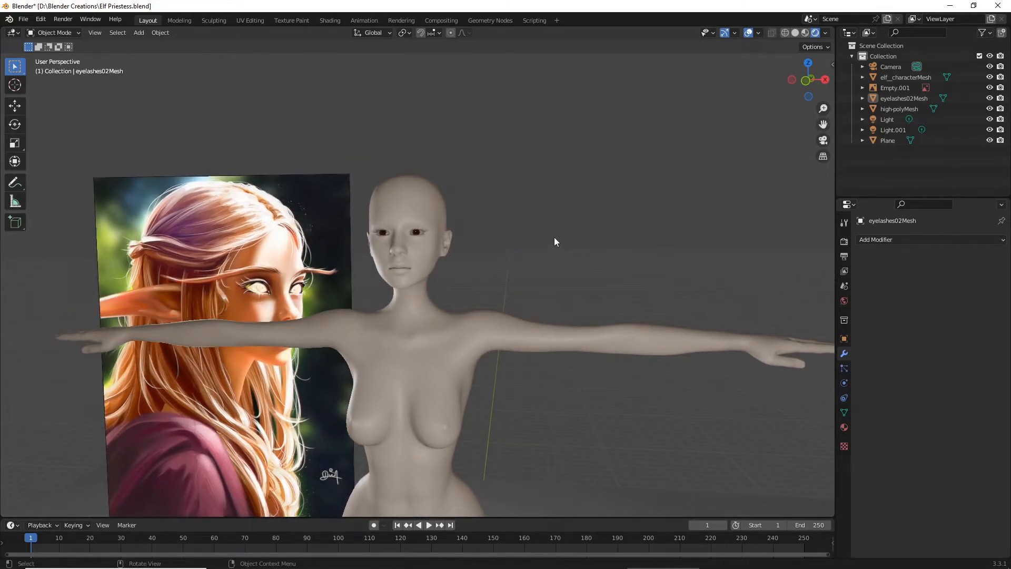
{"action": "scroll", "coordinate": [554, 242], "scroll_direction": "up", "scroll_amount": 8}
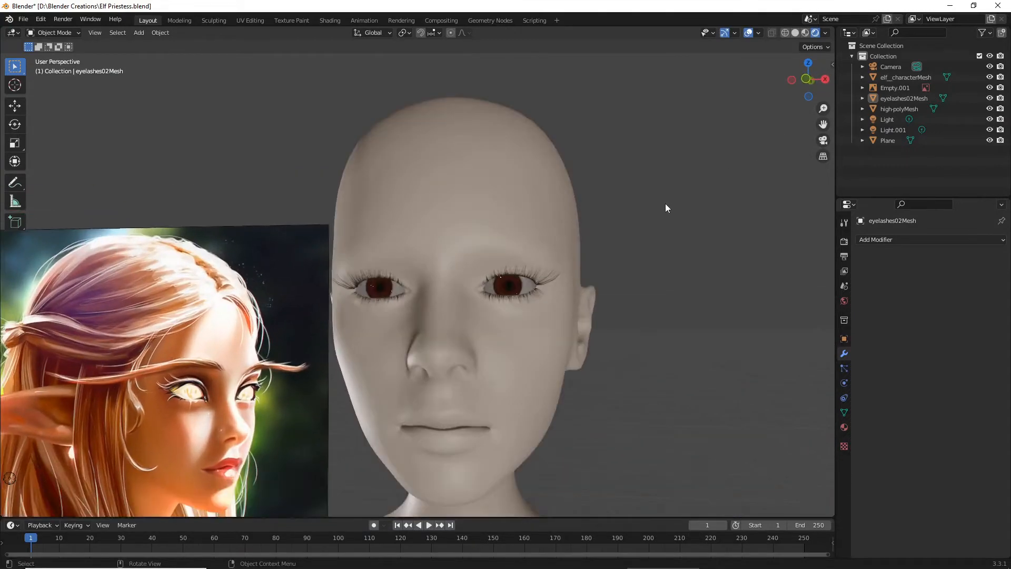
{"action": "scroll", "coordinate": [626, 259], "scroll_direction": "down", "scroll_amount": 8}
{"action": "middle_click_drag", "start_coordinate": [617, 273], "coordinate": [200, 332]}
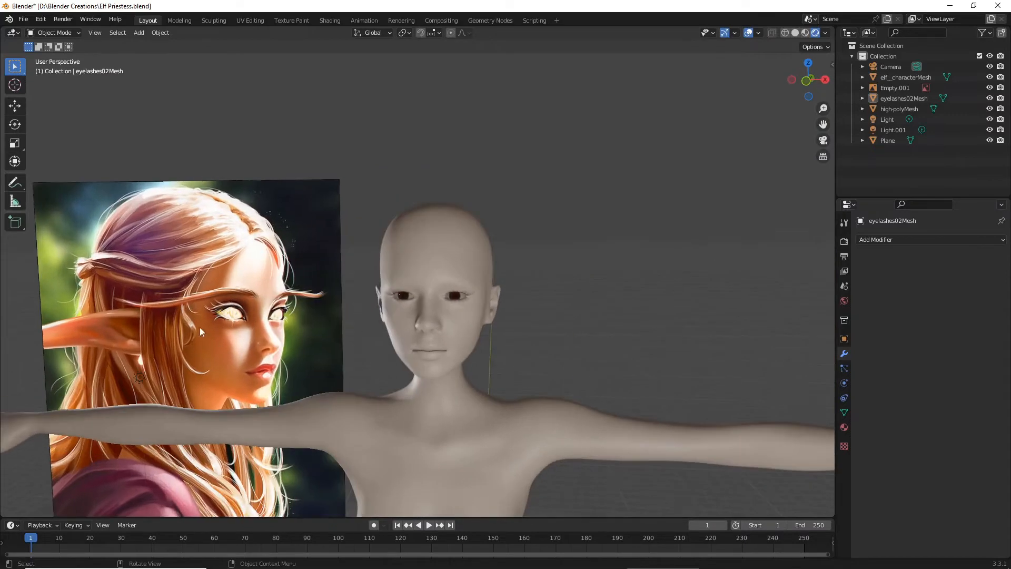
{"action": "scroll", "coordinate": [125, 345], "scroll_direction": "down", "scroll_amount": 4}
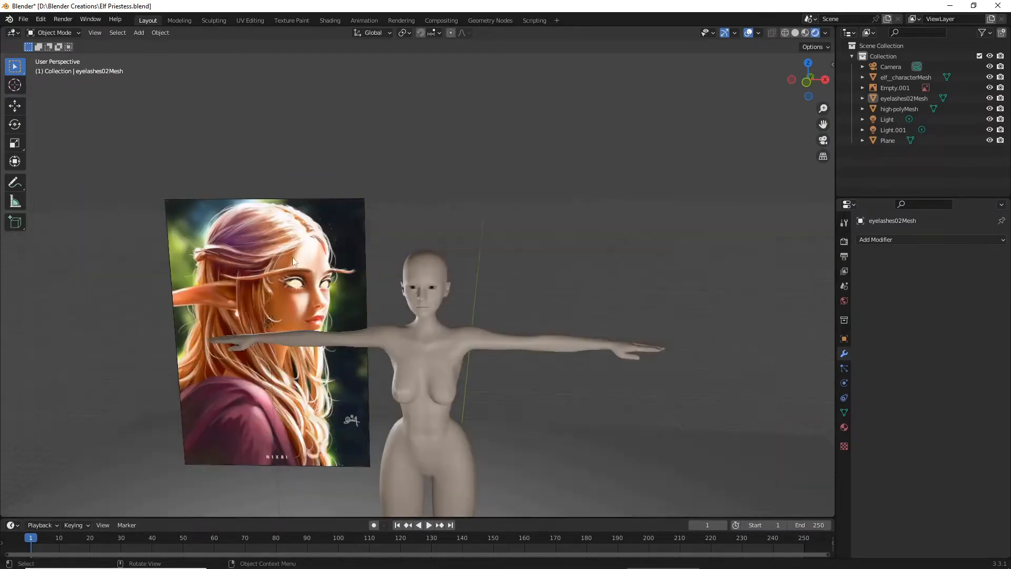
{"action": "scroll", "coordinate": [271, 257], "scroll_direction": "up", "scroll_amount": 2}
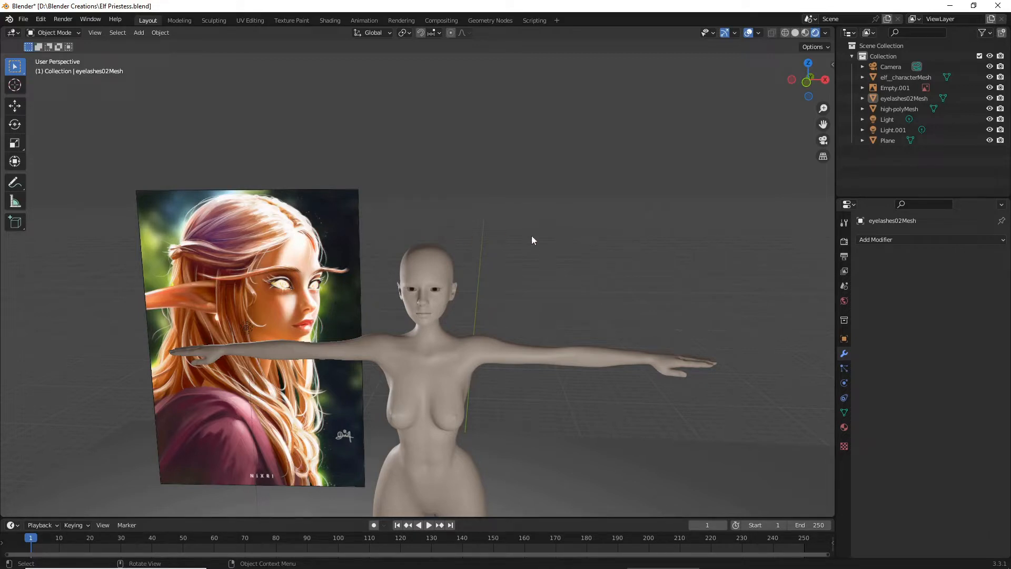
{"action": "middle_click_drag", "start_coordinate": [532, 235], "coordinate": [495, 232]}
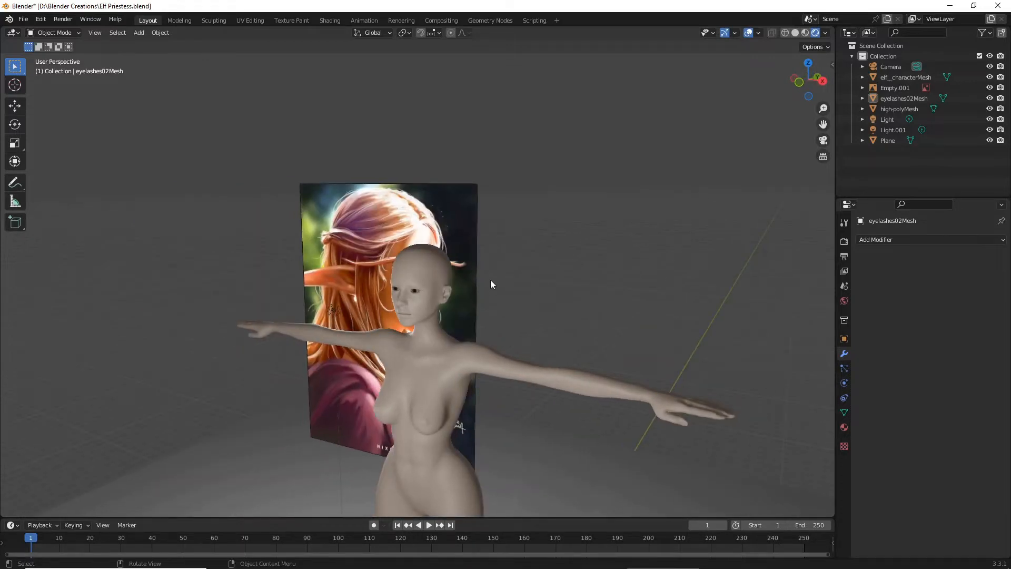
{"action": "middle_click_drag", "start_coordinate": [515, 406], "coordinate": [535, 365]}
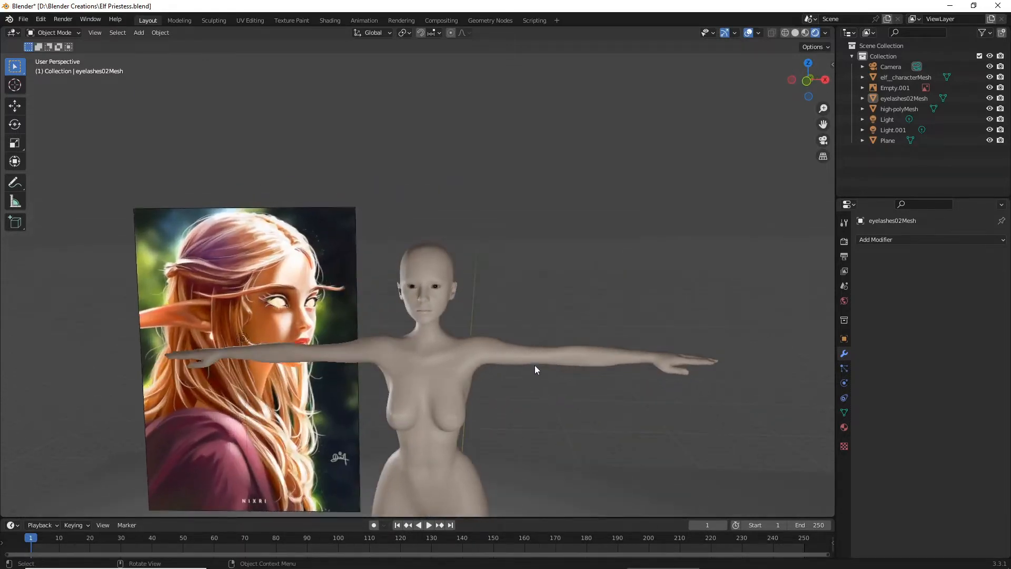
{"action": "scroll", "coordinate": [527, 352], "scroll_direction": "up", "scroll_amount": 4}
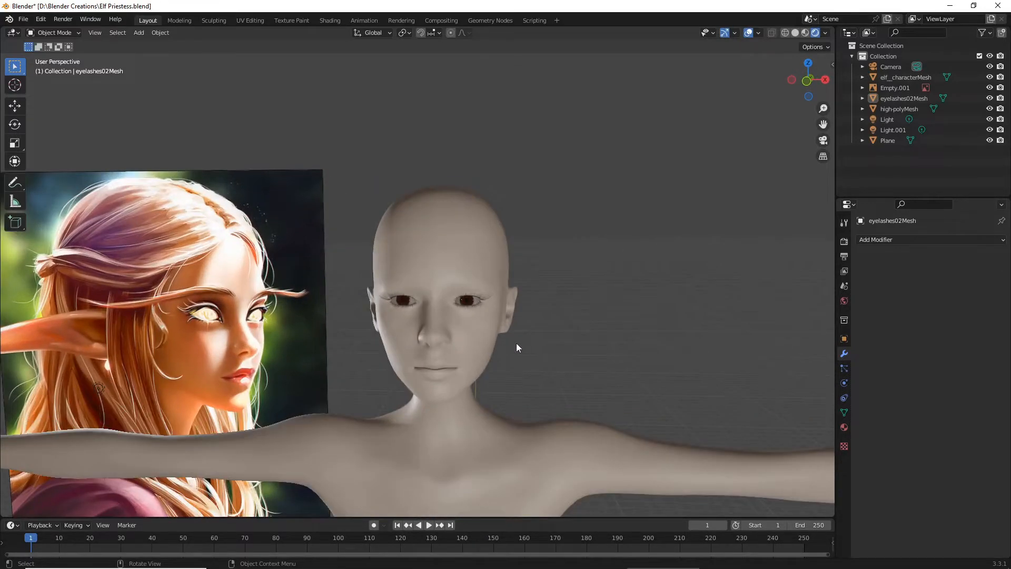
- In the Sculpting workspace, switch to Object Mode, hide the eyelashes mesh and save the file
{"action": "left_click", "coordinate": [214, 21]}
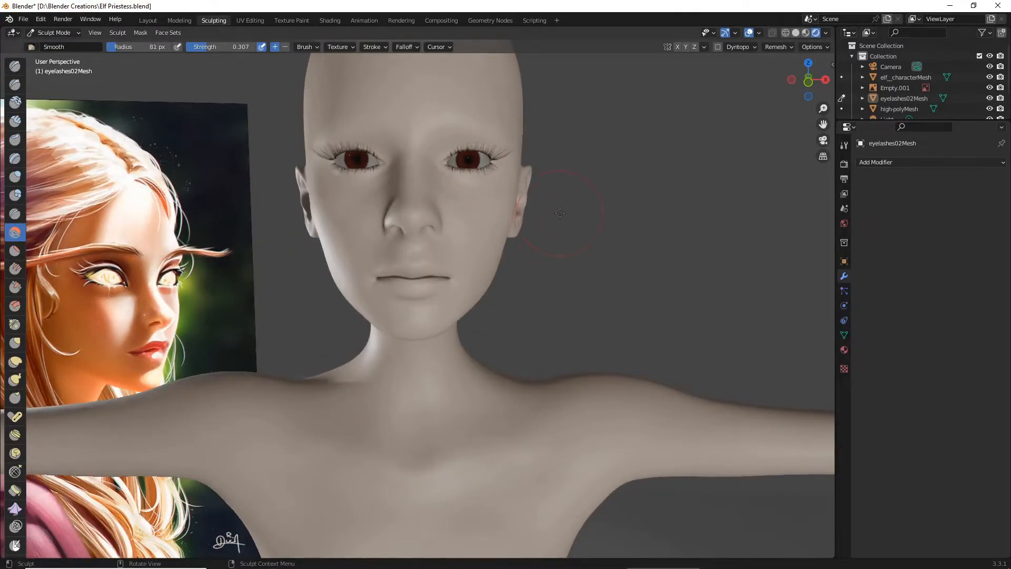
{"action": "scroll", "coordinate": [555, 211], "scroll_direction": "down", "scroll_amount": 1}
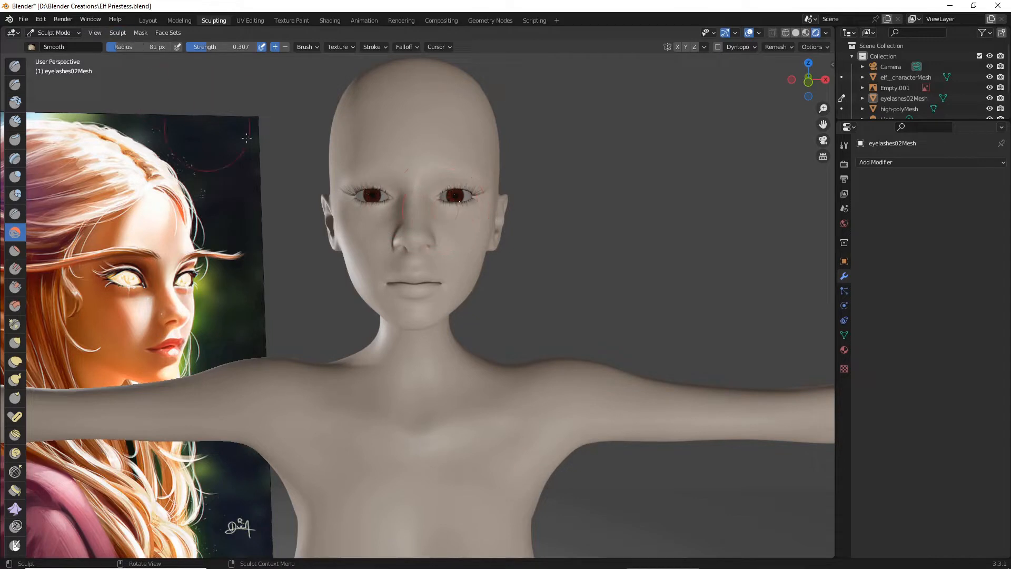
{"action": "left_click", "coordinate": [63, 35]}
{"action": "left_click", "coordinate": [71, 50]}
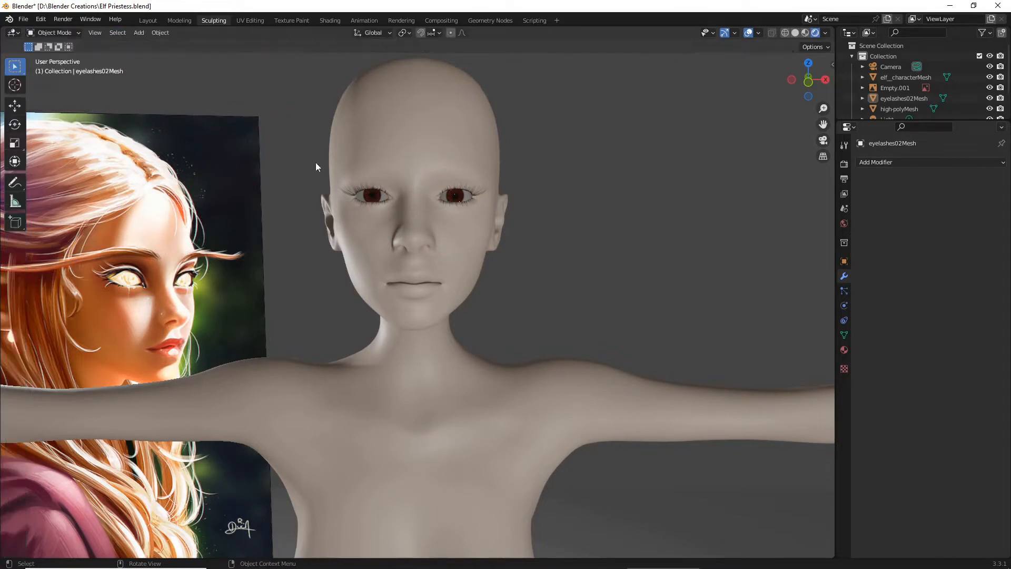
{"action": "left_click", "coordinate": [462, 189]}
{"action": "key", "text": "h"}
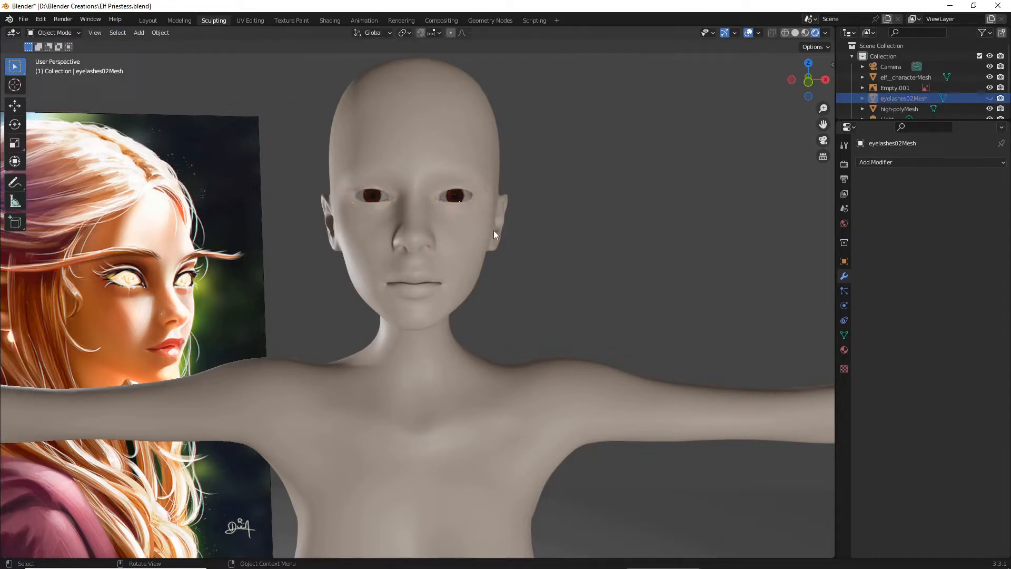
{"action": "left_click", "coordinate": [23, 19]}
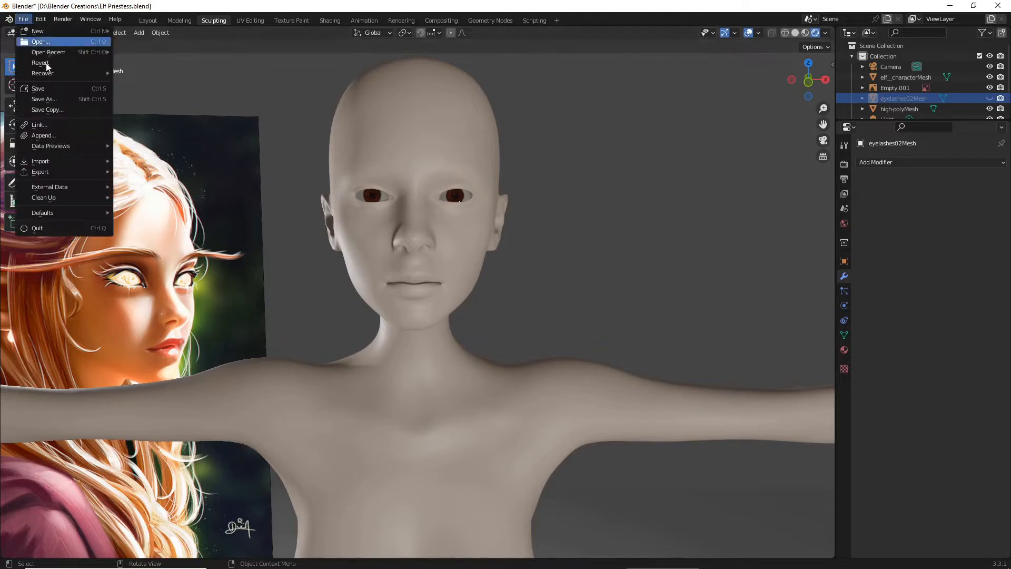
{"action": "left_click", "coordinate": [91, 99]}
- Select the elf character body mesh and put it into Sculpt Mode
{"action": "left_click", "coordinate": [415, 184]}
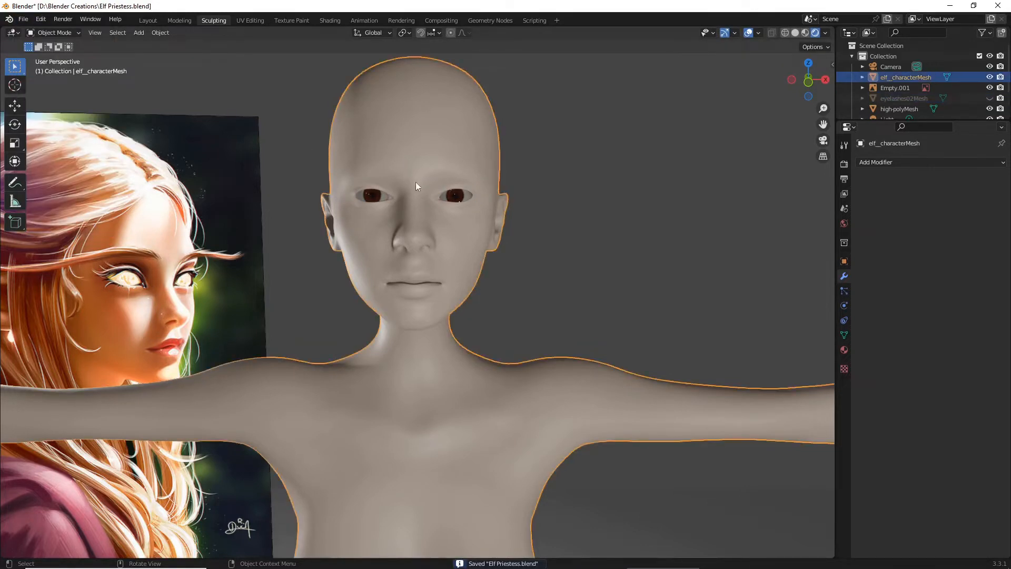
{"action": "key", "text": "Tab"}
{"action": "key", "text": "Tab"}
{"action": "left_click", "coordinate": [49, 33]}
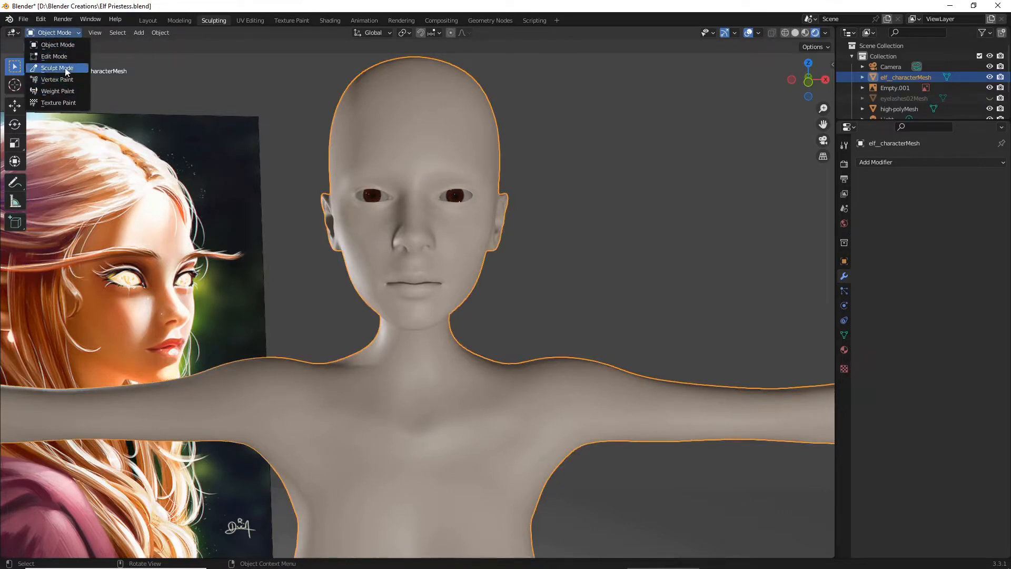
{"action": "left_click", "coordinate": [65, 70]}
- Enlarge both eye openings with the Grab brush, reshaping the lids and pulling the outer corners outward
{"action": "scroll", "coordinate": [580, 221], "scroll_direction": "up", "scroll_amount": 2}
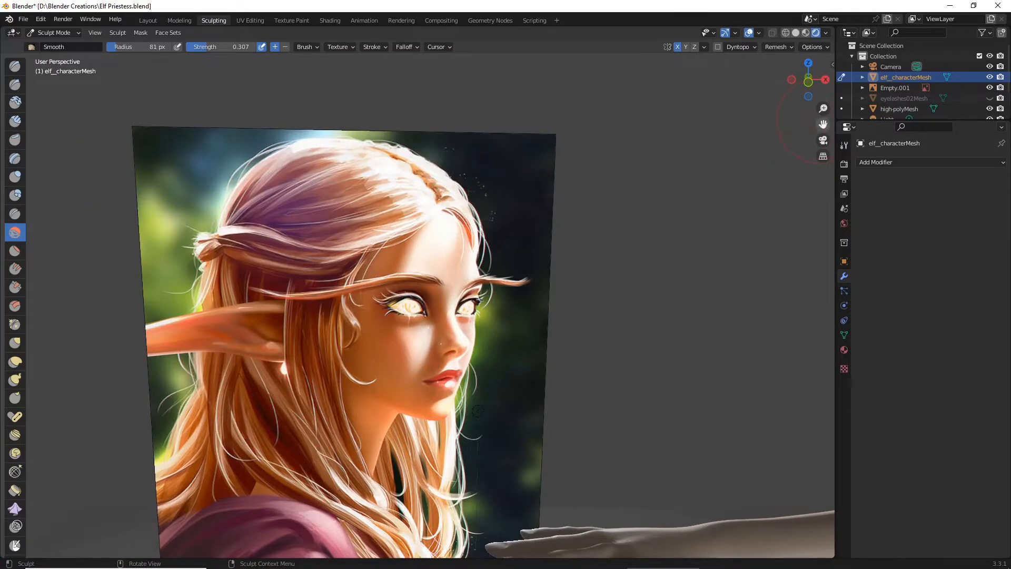
{"action": "left_click_drag", "start_coordinate": [822, 122], "coordinate": [76, 79]}
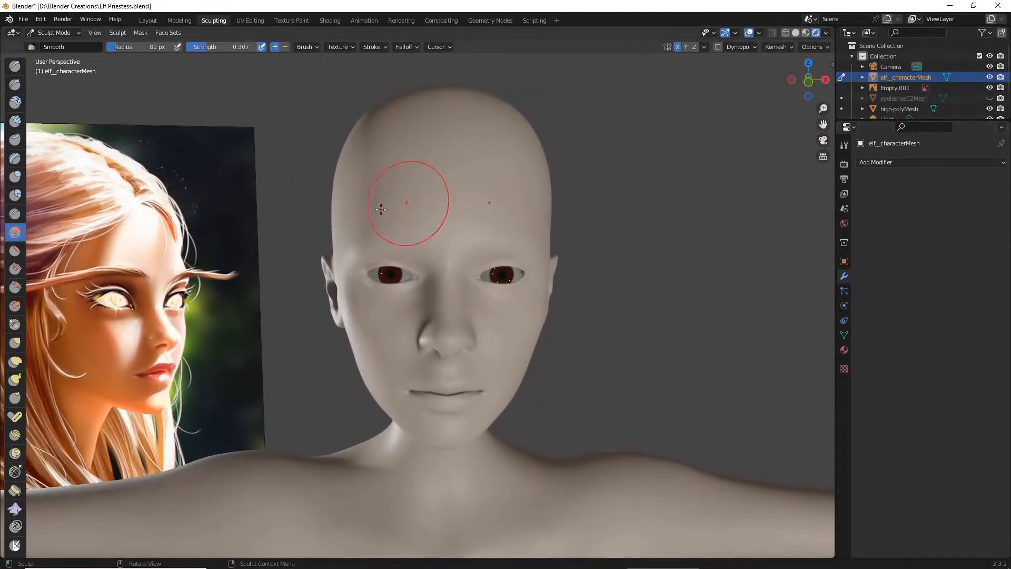
{"action": "scroll", "coordinate": [406, 191], "scroll_direction": "up", "scroll_amount": 2}
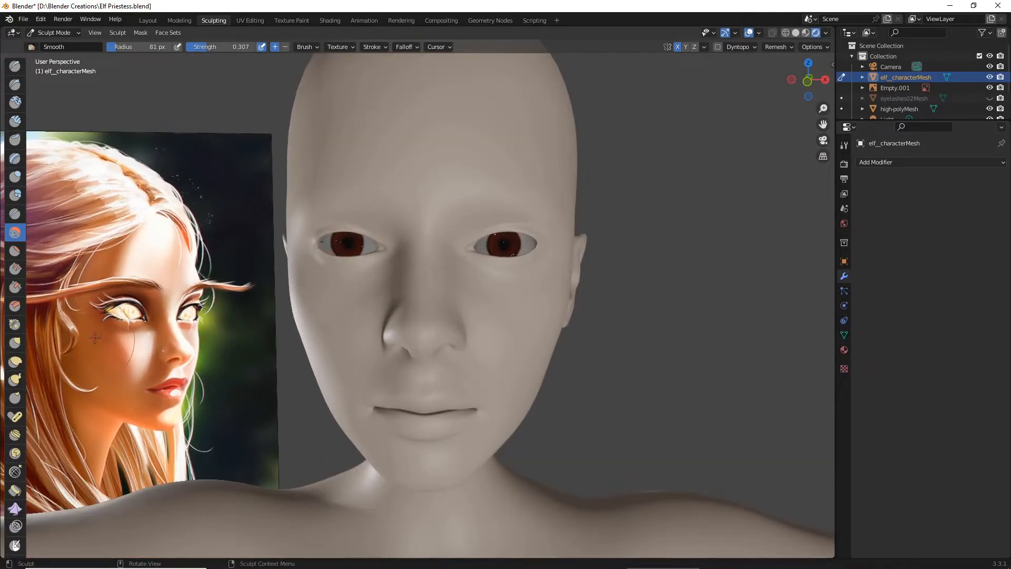
{"action": "left_click", "coordinate": [22, 342]}
{"action": "left_click_drag", "start_coordinate": [350, 233], "coordinate": [333, 233]}
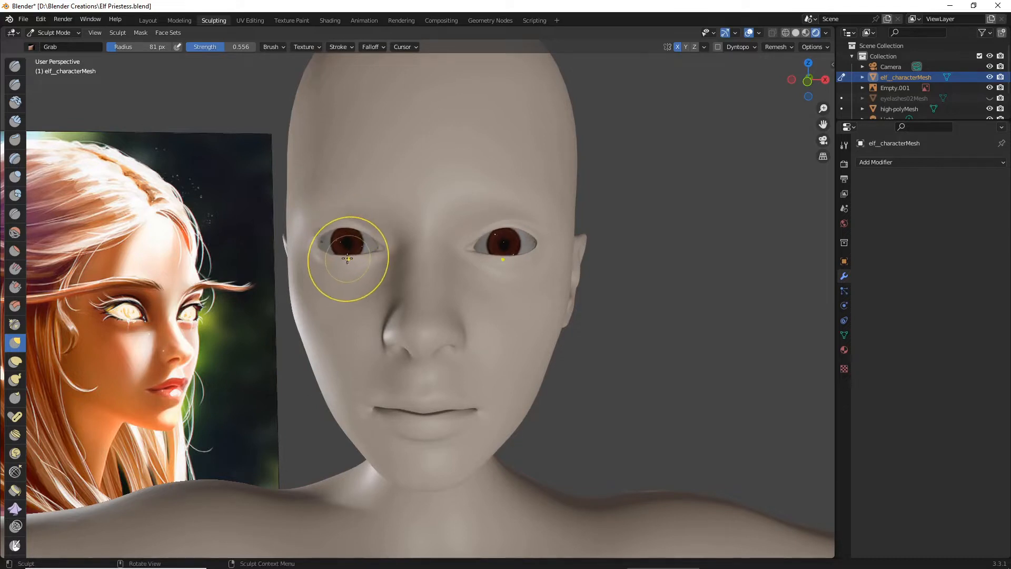
{"action": "scroll", "coordinate": [346, 258], "scroll_direction": "up", "scroll_amount": 2}
{"action": "left_click_drag", "start_coordinate": [319, 234], "coordinate": [290, 236]}
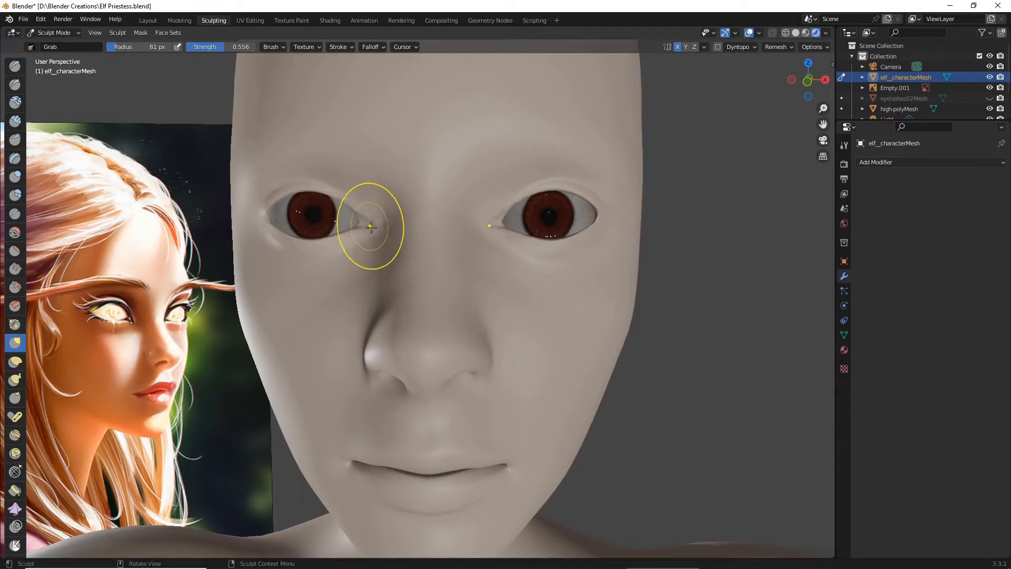
{"action": "mouse_move", "coordinate": [371, 226]}
{"action": "left_mouse_down"}
{"action": "mouse_move", "coordinate": [371, 237]}
{"action": "mouse_move", "coordinate": [358, 213]}
{"action": "mouse_move", "coordinate": [370, 233]}
{"action": "left_mouse_up"}
- Make small Grab adjustments to the lids and outer corners of both eyes to refine their outline
{"action": "scroll", "coordinate": [428, 250], "scroll_direction": "down", "scroll_amount": 2}
{"action": "mouse_move", "coordinate": [428, 249]}
{"action": "middle_mouse_down"}
{"action": "mouse_move", "coordinate": [566, 275]}
{"action": "mouse_move", "coordinate": [526, 274]}
{"action": "middle_mouse_up"}
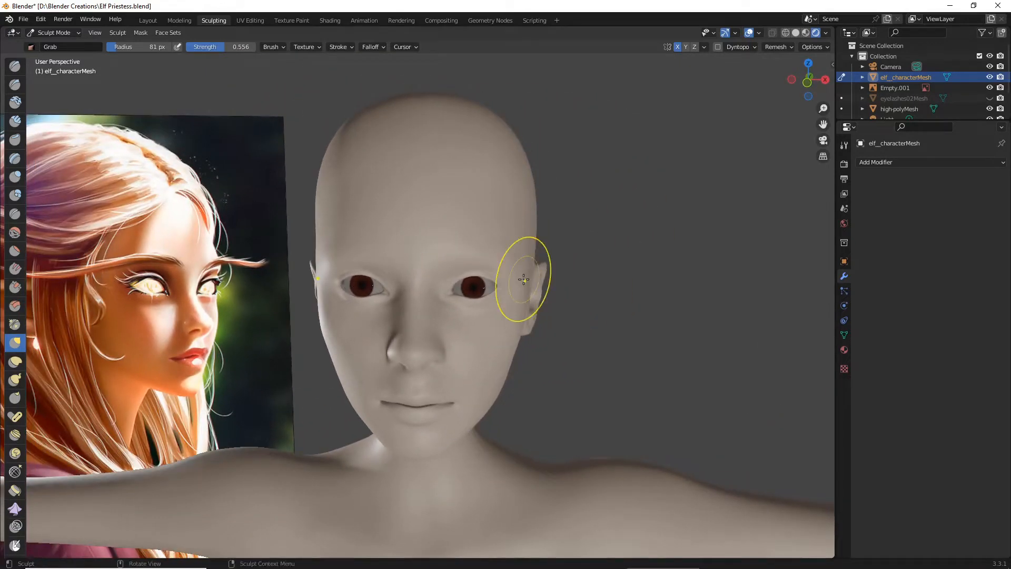
{"action": "scroll", "coordinate": [524, 277], "scroll_direction": "up", "scroll_amount": 4}
{"action": "left_click_drag", "start_coordinate": [355, 293], "coordinate": [357, 294]}
{"action": "left_click_drag", "start_coordinate": [357, 295], "coordinate": [355, 292]}
{"action": "middle_click_drag", "start_coordinate": [252, 267], "coordinate": [267, 263]}
{"action": "middle_click_drag", "start_coordinate": [317, 244], "coordinate": [318, 245]}
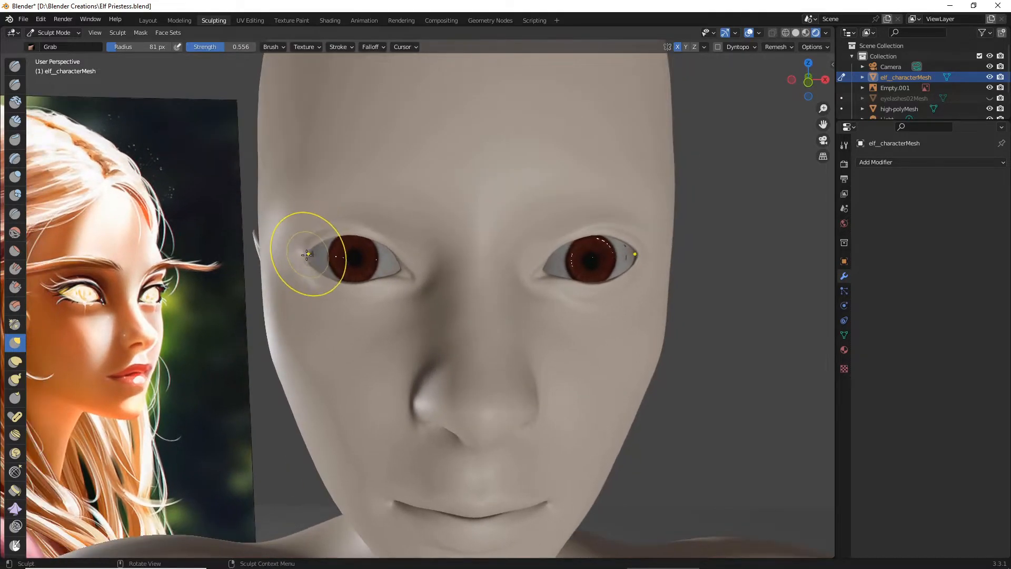
- Nudge the outer corners, upper lids and inner corners of the eyes with the Grab brush for an almond shape
{"action": "left_click_drag", "start_coordinate": [307, 255], "coordinate": [304, 252]}
{"action": "middle_click_drag", "start_coordinate": [304, 253], "coordinate": [403, 245]}
{"action": "left_click_drag", "start_coordinate": [413, 237], "coordinate": [414, 235]}
{"action": "left_click_drag", "start_coordinate": [414, 235], "coordinate": [414, 233]}
{"action": "left_click_drag", "start_coordinate": [485, 262], "coordinate": [487, 265]}
{"action": "middle_click_drag", "start_coordinate": [486, 264], "coordinate": [476, 265]}
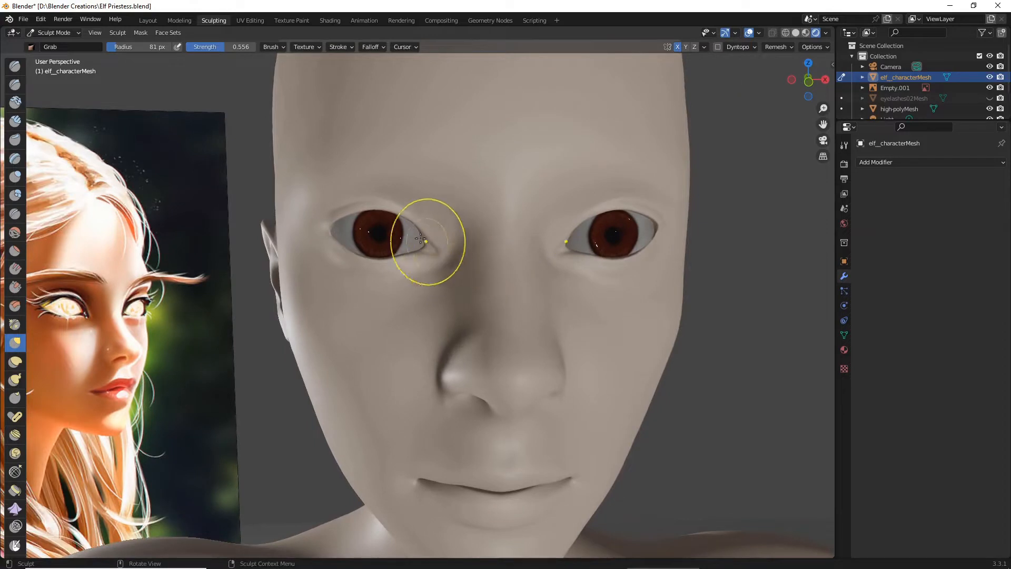
{"action": "left_click_drag", "start_coordinate": [413, 225], "coordinate": [413, 228]}
{"action": "scroll", "coordinate": [458, 237], "scroll_direction": "down", "scroll_amount": 3}
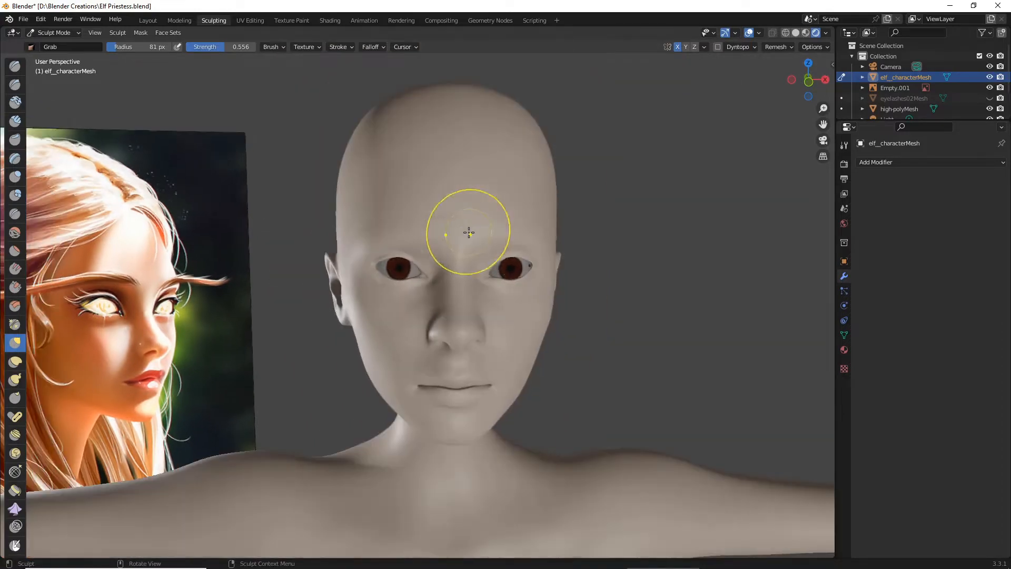
- Fine-tune the outer eye corners with the Grab brush, stretching them slightly outward toward the temples
{"action": "scroll", "coordinate": [458, 217], "scroll_direction": "up", "scroll_amount": 2}
{"action": "scroll", "coordinate": [436, 226], "scroll_direction": "up", "scroll_amount": 3}
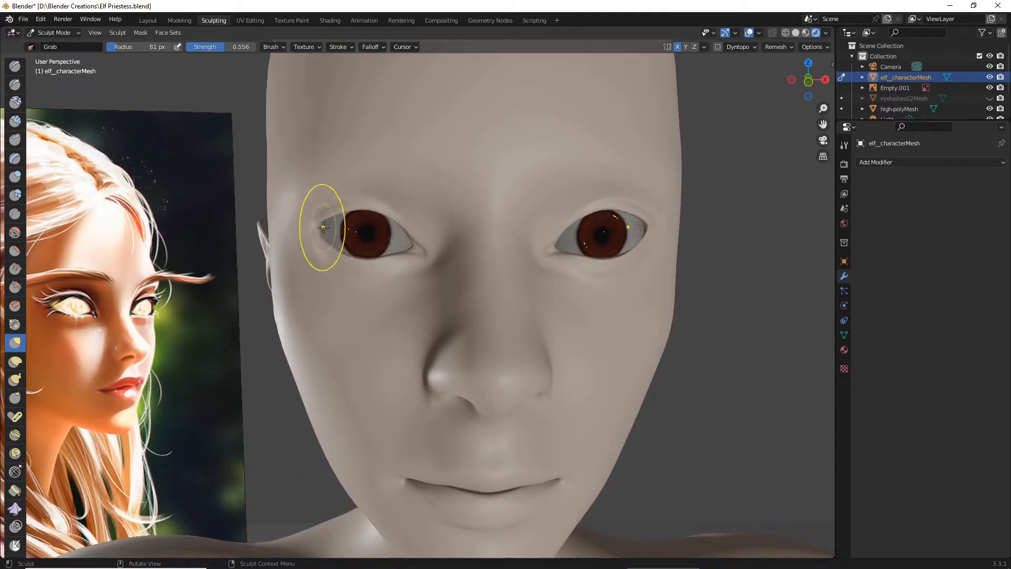
{"action": "left_click_drag", "start_coordinate": [322, 227], "coordinate": [325, 228]}
{"action": "middle_click_drag", "start_coordinate": [350, 237], "coordinate": [406, 248]}
{"action": "left_click_drag", "start_coordinate": [259, 225], "coordinate": [251, 224]}
{"action": "middle_click_drag", "start_coordinate": [275, 226], "coordinate": [277, 235]}
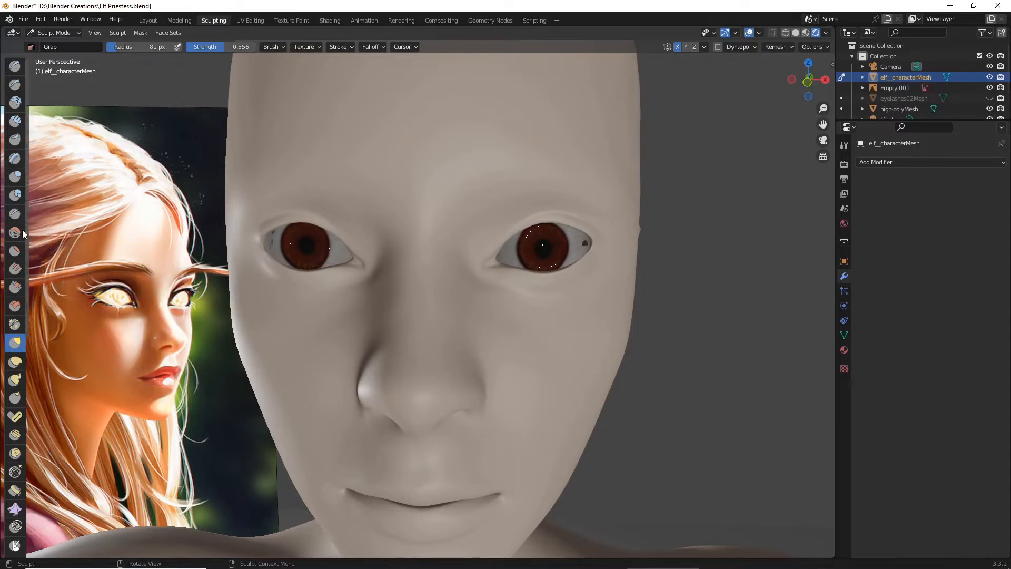
- Carve a fold above both upper eyelids using the Crease brush with a 22 px radius and 0.909 strength
{"action": "left_click", "coordinate": [15, 214]}
{"action": "middle_click_drag", "start_coordinate": [300, 232], "coordinate": [286, 220]}
{"action": "scroll", "coordinate": [287, 220], "scroll_direction": "up", "scroll_amount": 3}
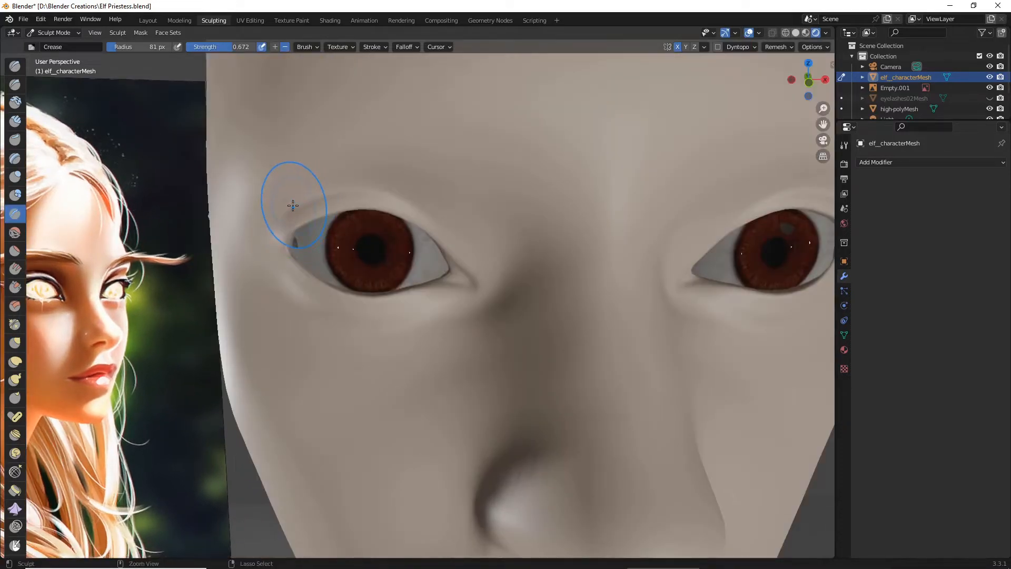
{"action": "left_click_drag", "start_coordinate": [118, 48], "coordinate": [110, 48]}
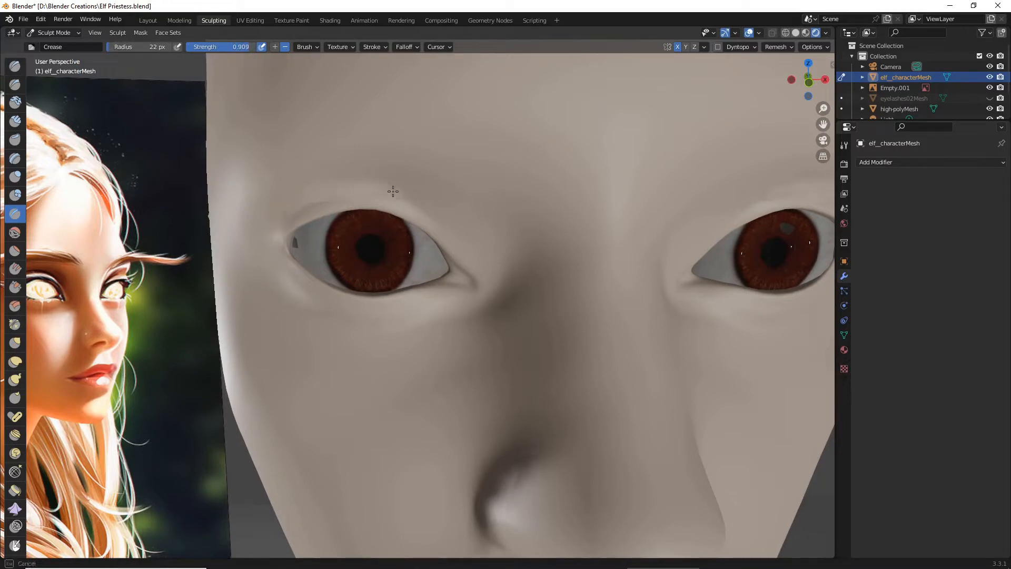
{"action": "left_click_drag", "start_coordinate": [284, 207], "coordinate": [334, 187]}
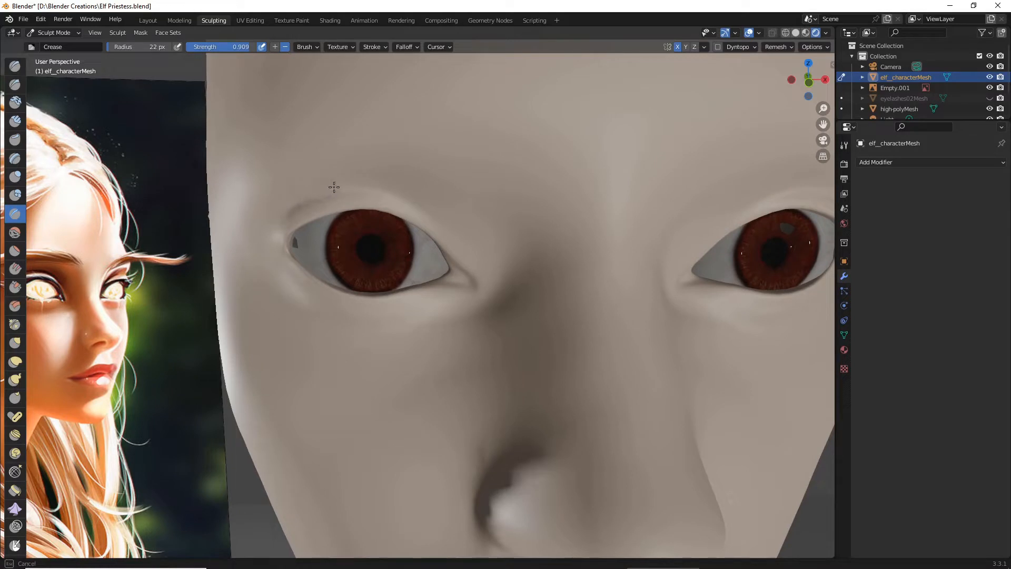
{"action": "mouse_move", "coordinate": [412, 199]}
{"action": "left_mouse_down"}
{"action": "mouse_move", "coordinate": [428, 204]}
{"action": "mouse_move", "coordinate": [370, 182]}
{"action": "mouse_move", "coordinate": [433, 207]}
{"action": "mouse_move", "coordinate": [374, 184]}
{"action": "left_mouse_up"}
{"action": "scroll", "coordinate": [301, 199], "scroll_direction": "down", "scroll_amount": 5}
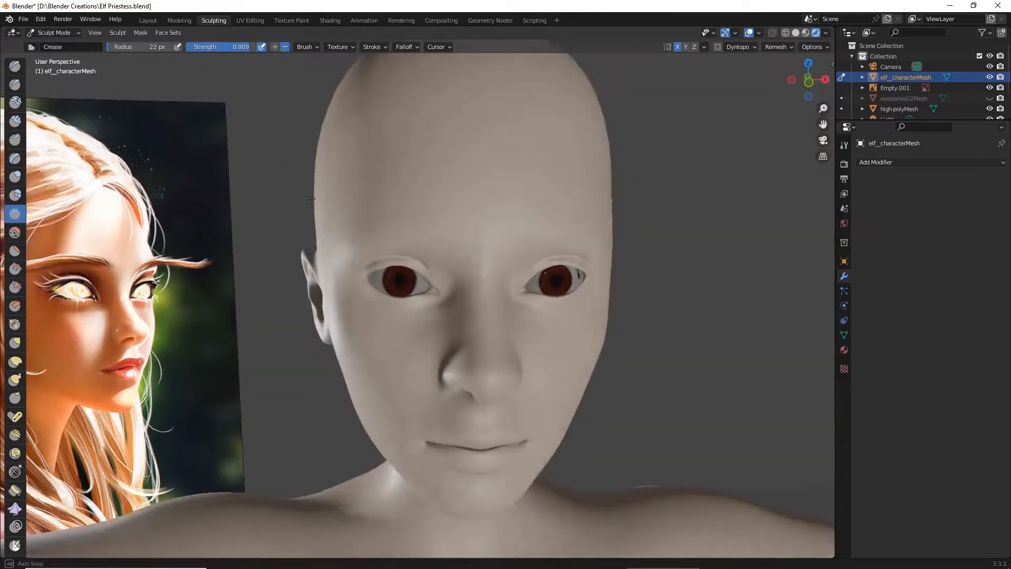
- Deepen the fold above both upper eyelids with a Crease brush stroke from the outer to the inner corner
{"action": "mouse_move", "coordinate": [306, 199]}
{"action": "middle_mouse_down"}
{"action": "mouse_move", "coordinate": [349, 194]}
{"action": "mouse_move", "coordinate": [309, 198]}
{"action": "middle_mouse_up"}
{"action": "scroll", "coordinate": [309, 198], "scroll_direction": "up", "scroll_amount": 5}
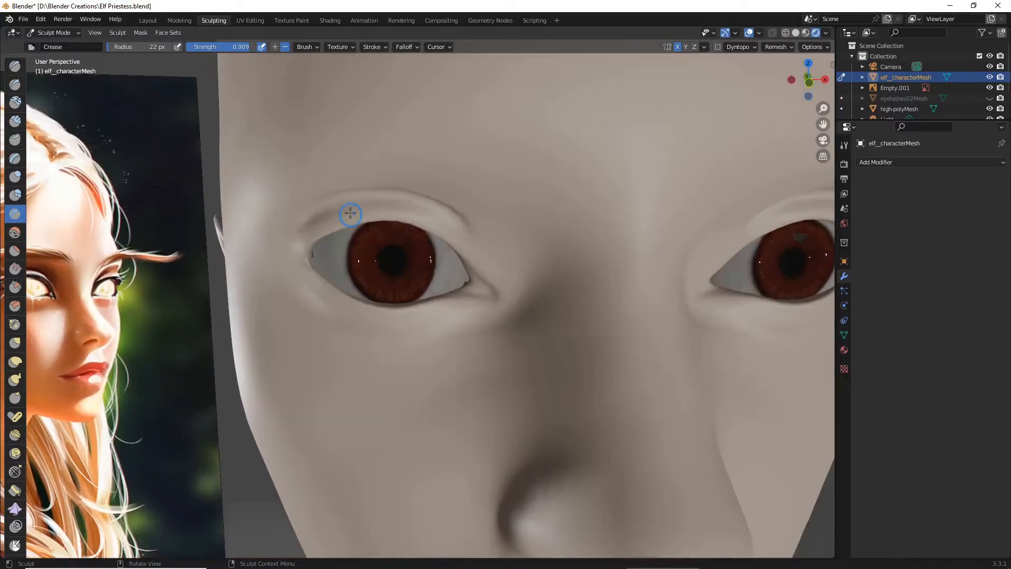
{"action": "mouse_move", "coordinate": [316, 217]}
{"action": "left_mouse_down"}
{"action": "mouse_move", "coordinate": [385, 202]}
{"action": "mouse_move", "coordinate": [454, 218]}
{"action": "mouse_move", "coordinate": [370, 194]}
{"action": "mouse_move", "coordinate": [454, 215]}
{"action": "mouse_move", "coordinate": [423, 205]}
{"action": "mouse_move", "coordinate": [482, 243]}
{"action": "left_mouse_up"}
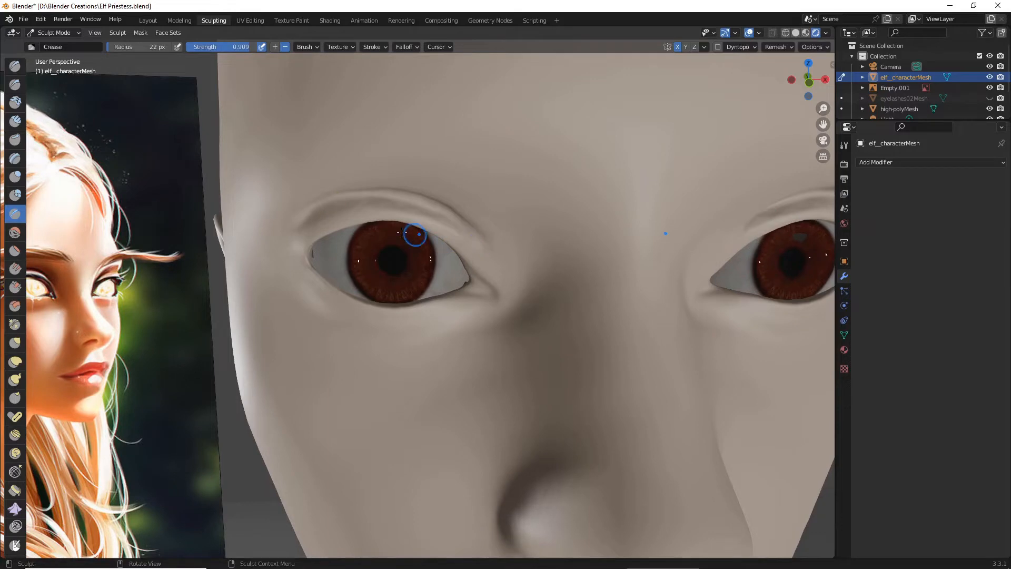
{"action": "scroll", "coordinate": [413, 235], "scroll_direction": "down", "scroll_amount": 8}
{"action": "mouse_move", "coordinate": [378, 218]}
{"action": "middle_mouse_down"}
{"action": "mouse_move", "coordinate": [350, 207]}
{"action": "mouse_move", "coordinate": [376, 222]}
{"action": "middle_mouse_up"}
{"action": "scroll", "coordinate": [376, 222], "scroll_direction": "up", "scroll_amount": 6}
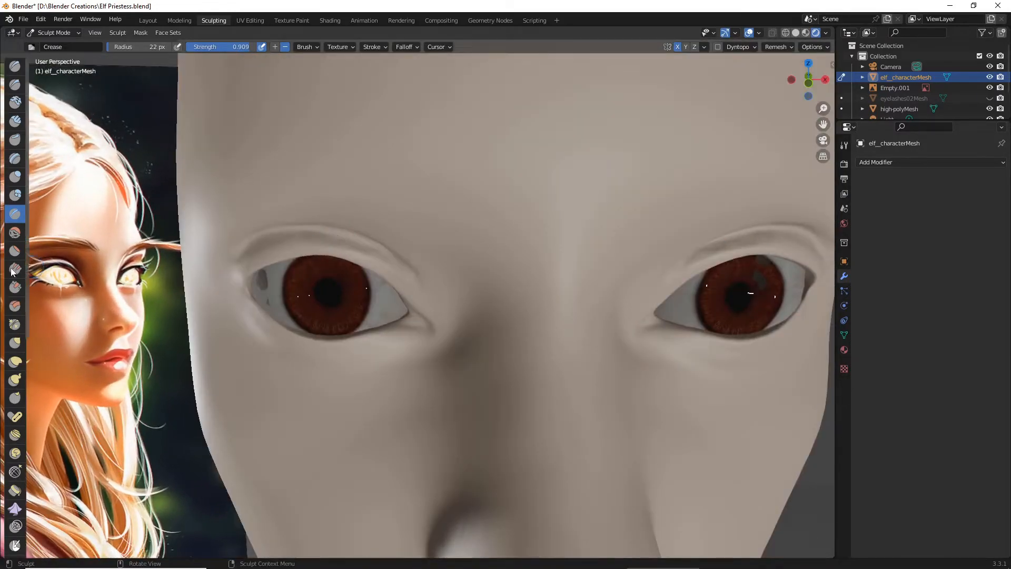
- Try to tighten the upper eyelid folds using the Pinch/Magnify brush with a 125 px radius and undo the stroke
{"action": "left_click", "coordinate": [15, 324]}
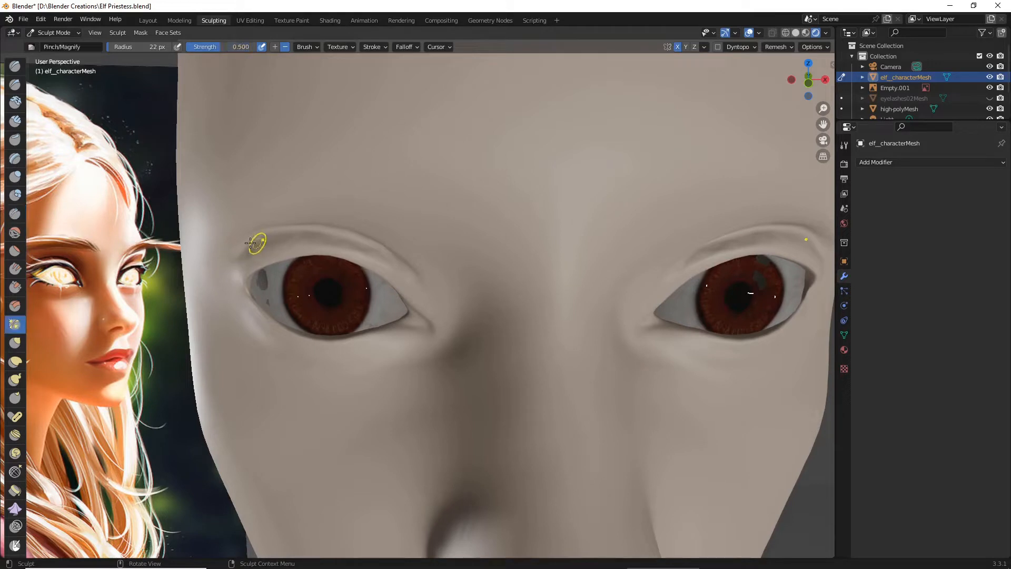
{"action": "left_click_drag", "start_coordinate": [138, 47], "coordinate": [168, 47]}
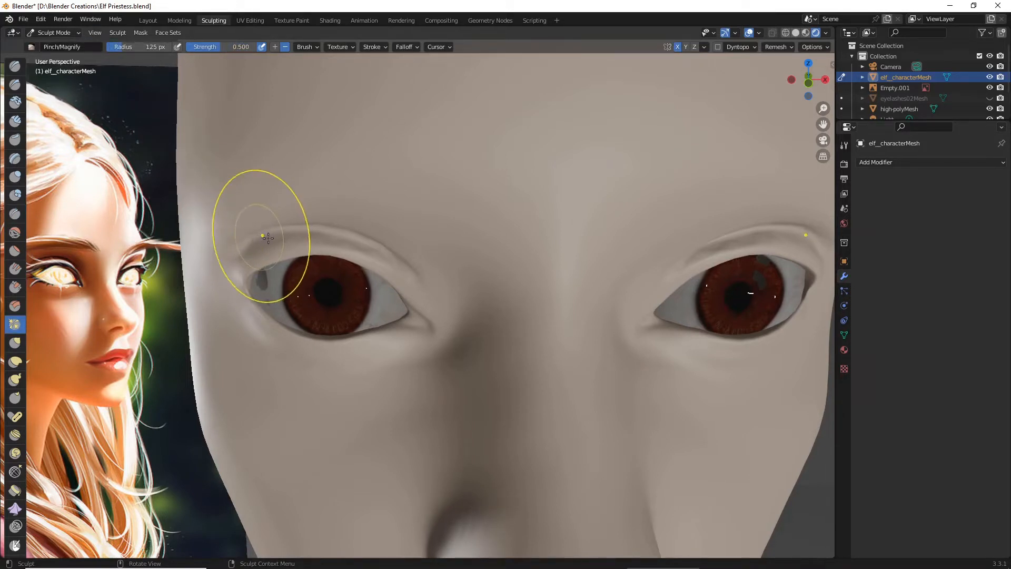
{"action": "left_click_drag", "start_coordinate": [283, 232], "coordinate": [353, 236]}
{"action": "key", "text": "ctrl+z"}
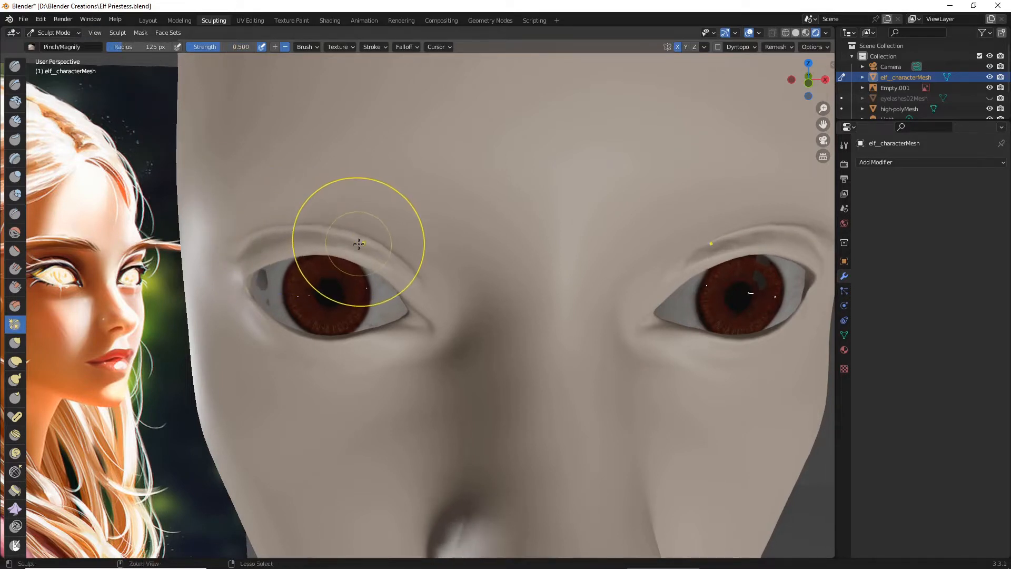
{"action": "middle_click_drag", "start_coordinate": [357, 243], "coordinate": [369, 238]}
{"action": "scroll", "coordinate": [344, 239], "scroll_direction": "up", "scroll_amount": 1}
{"action": "scroll", "coordinate": [330, 211], "scroll_direction": "down", "scroll_amount": 1}
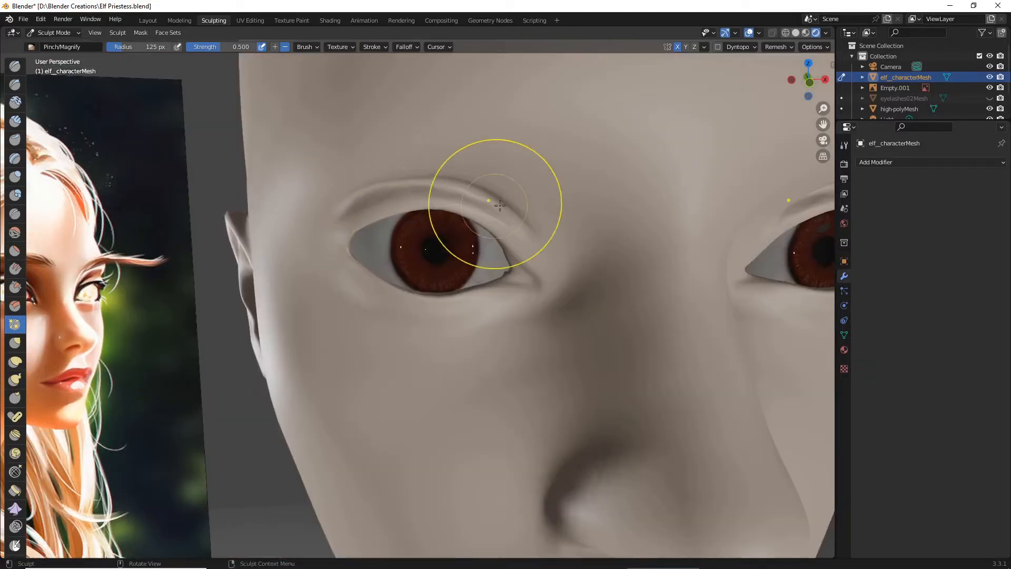
- Sharpen the folds above both upper eyelids using the Pinch/Magnify brush with a 42 px radius, and save the file
{"action": "left_click_drag", "start_coordinate": [147, 46], "coordinate": [123, 47]}
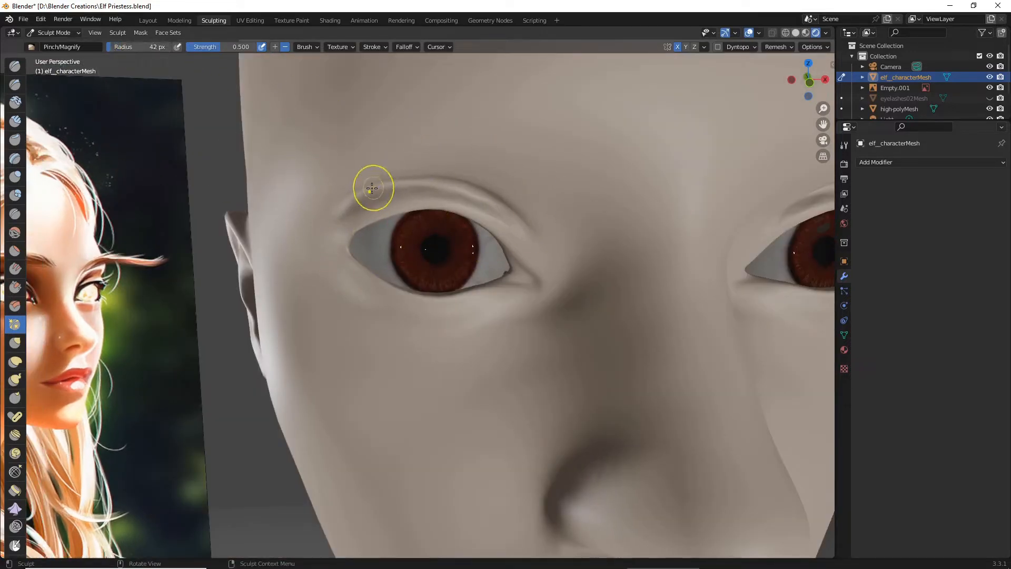
{"action": "mouse_move", "coordinate": [371, 188]}
{"action": "left_mouse_down"}
{"action": "mouse_move", "coordinate": [441, 181]}
{"action": "mouse_move", "coordinate": [517, 223]}
{"action": "mouse_move", "coordinate": [394, 187]}
{"action": "mouse_move", "coordinate": [336, 217]}
{"action": "mouse_move", "coordinate": [337, 207]}
{"action": "left_mouse_up"}
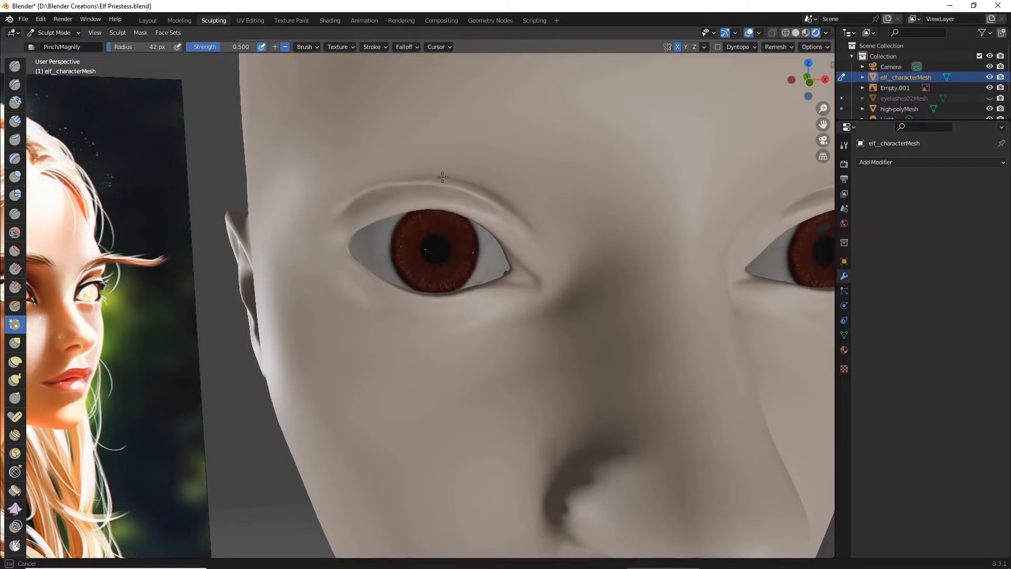
{"action": "left_click_drag", "start_coordinate": [443, 177], "coordinate": [360, 205]}
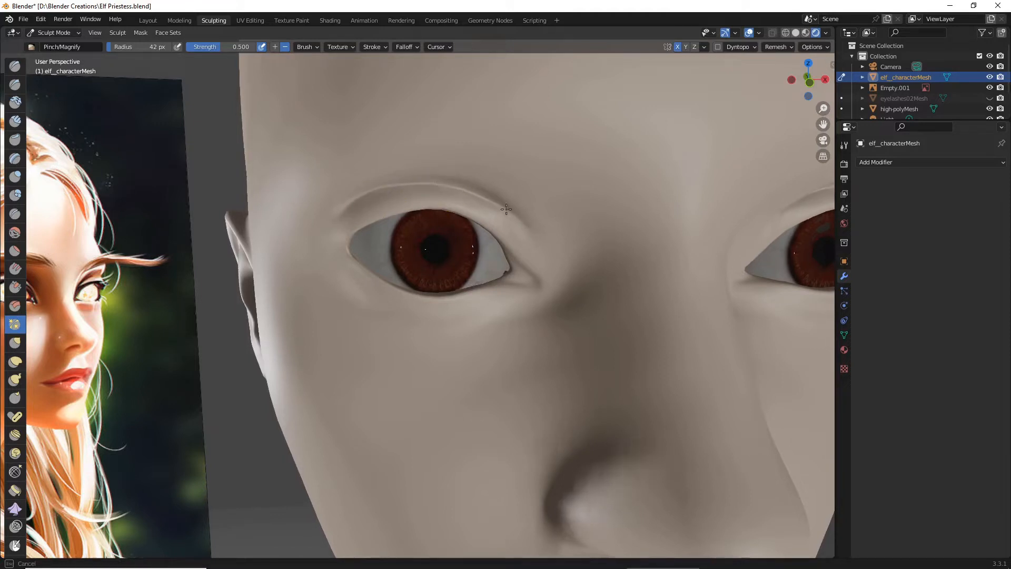
{"action": "left_click_drag", "start_coordinate": [535, 241], "coordinate": [496, 205]}
{"action": "scroll", "coordinate": [510, 215], "scroll_direction": "down", "scroll_amount": 6}
{"action": "mouse_move", "coordinate": [537, 230]}
{"action": "middle_mouse_down"}
{"action": "mouse_move", "coordinate": [522, 221]}
{"action": "mouse_move", "coordinate": [525, 229]}
{"action": "middle_mouse_up"}
{"action": "scroll", "coordinate": [521, 221], "scroll_direction": "up", "scroll_amount": 2}
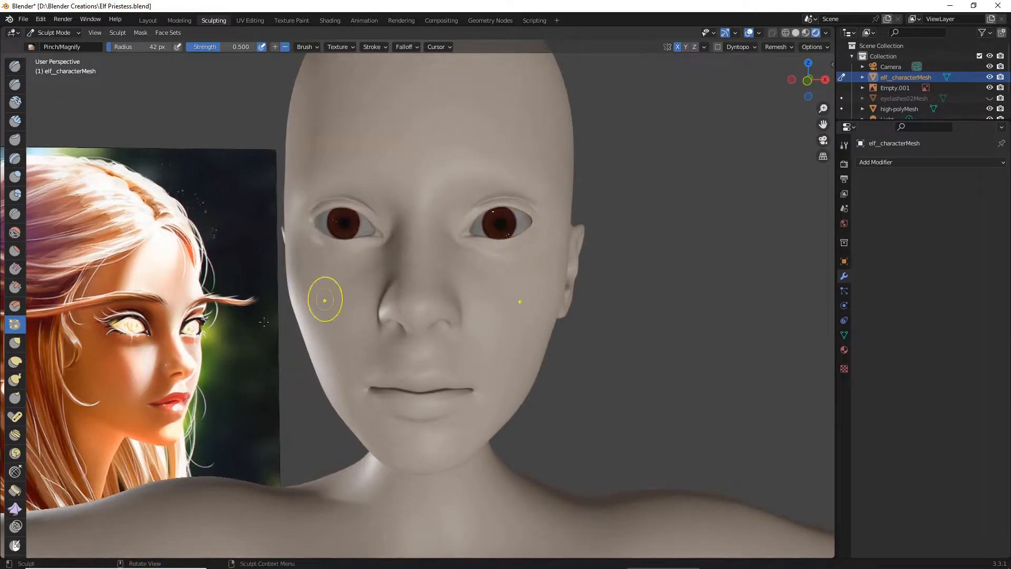
{"action": "left_click", "coordinate": [23, 20]}
{"action": "left_click", "coordinate": [24, 89]}
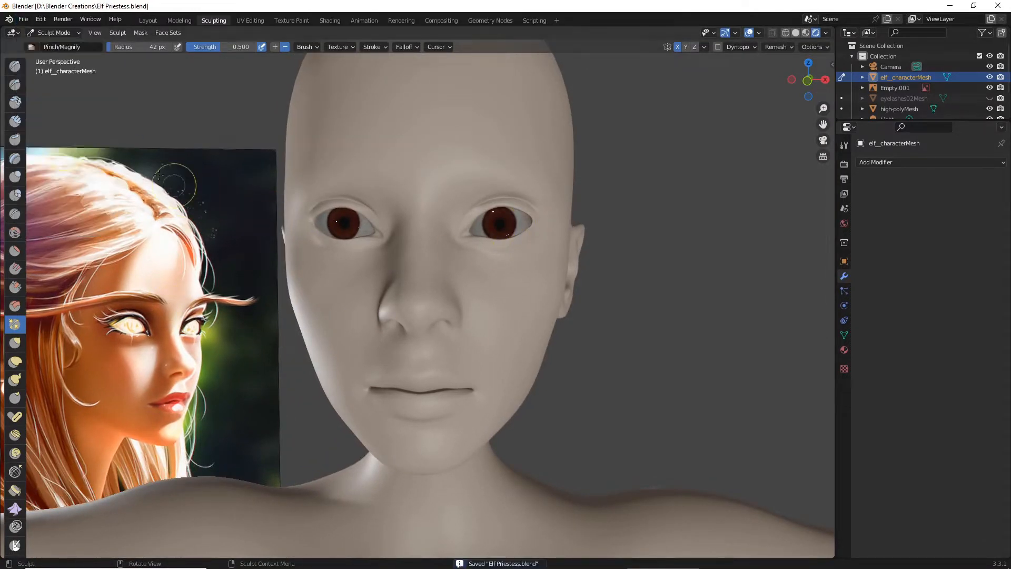
- Soften the upper eyelid folds out to their outer ends using the Smooth brush with 0.063 strength
{"action": "left_click", "coordinate": [15, 233]}
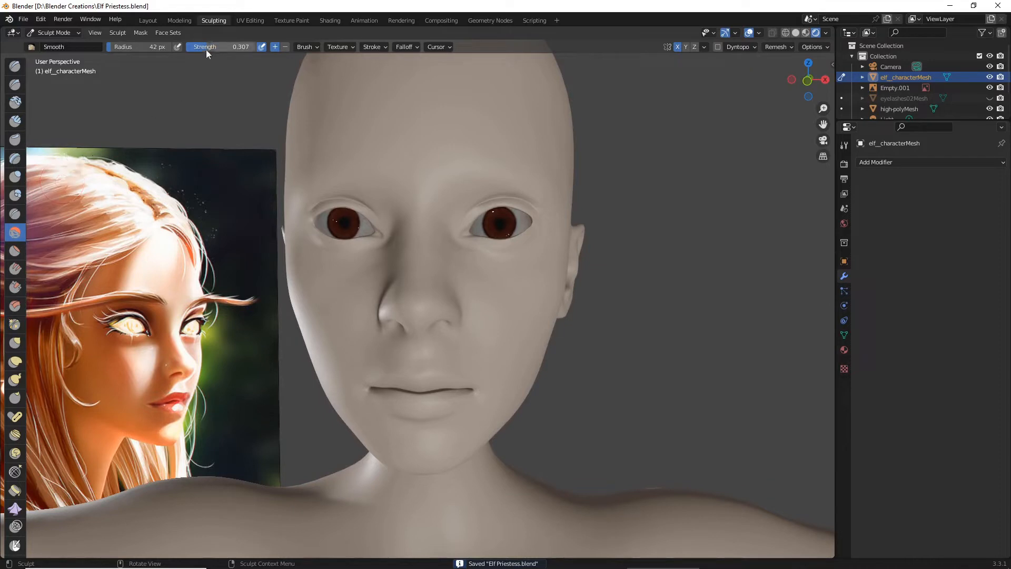
{"action": "left_click_drag", "start_coordinate": [204, 47], "coordinate": [204, 47]}
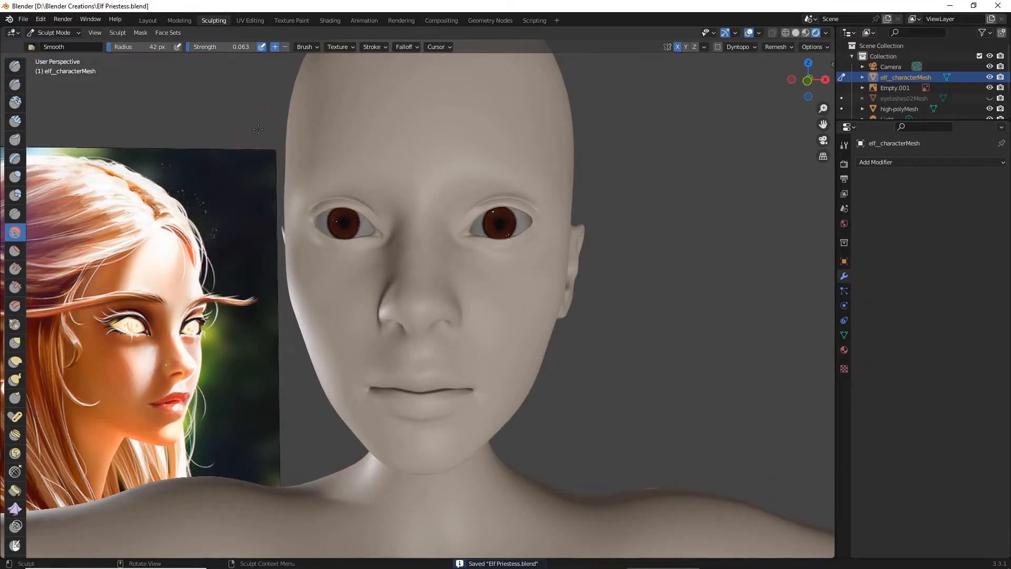
{"action": "middle_click_drag", "start_coordinate": [258, 129], "coordinate": [266, 142]}
{"action": "scroll", "coordinate": [321, 279], "scroll_direction": "up", "scroll_amount": 1}
{"action": "scroll", "coordinate": [337, 299], "scroll_direction": "up", "scroll_amount": 3}
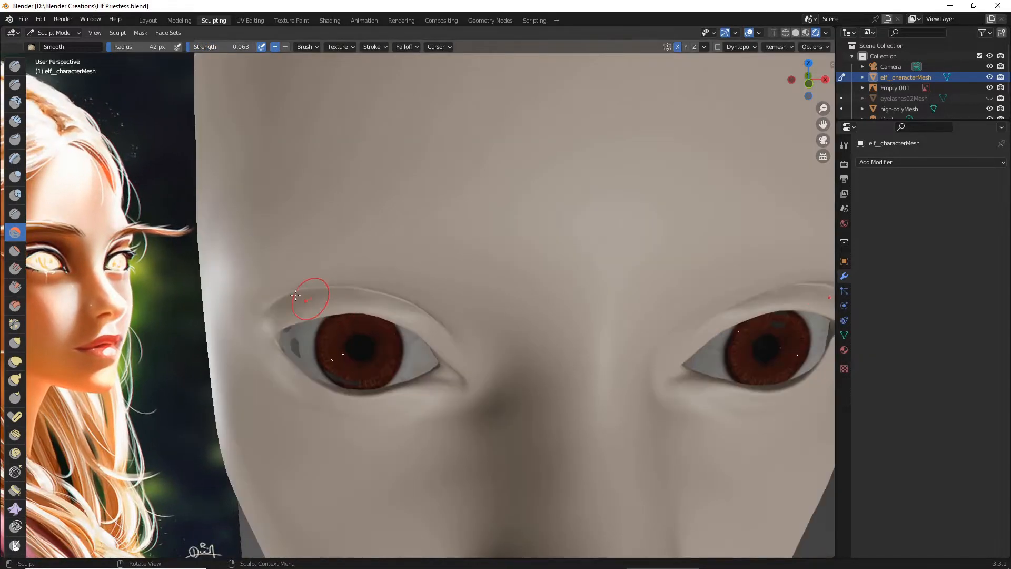
{"action": "left_click_drag", "start_coordinate": [443, 317], "coordinate": [449, 325]}
{"action": "left_click_drag", "start_coordinate": [369, 291], "coordinate": [454, 338]}
{"action": "left_click_drag", "start_coordinate": [267, 307], "coordinate": [252, 313]}
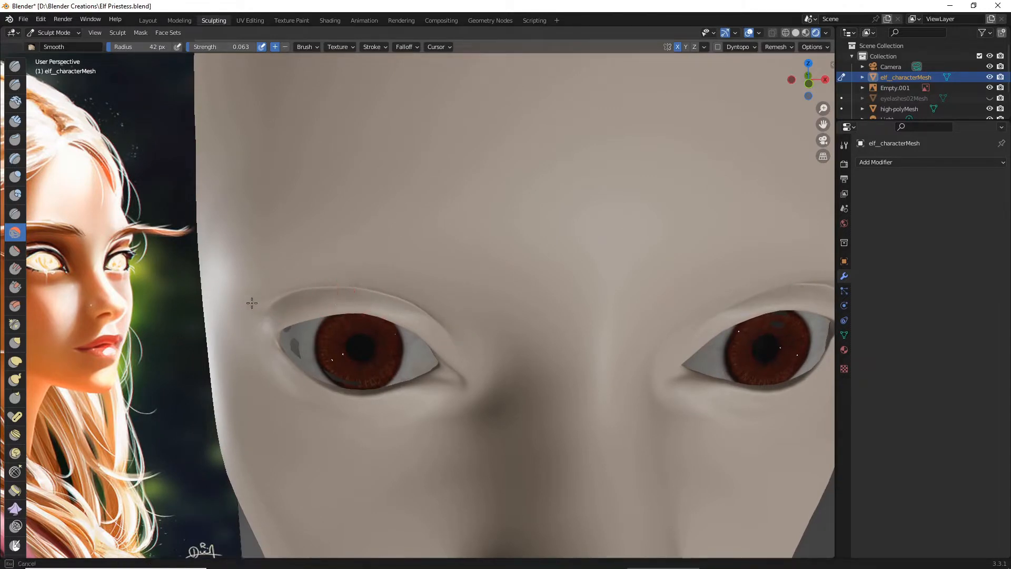
- Smooth the inner ends of the upper eyelid folds so they blend into the skin beside the nose
{"action": "middle_click_drag", "start_coordinate": [450, 333], "coordinate": [456, 277]}
{"action": "left_click_drag", "start_coordinate": [457, 262], "coordinate": [460, 178]}
{"action": "mouse_move", "coordinate": [305, 158]}
{"action": "left_mouse_down"}
{"action": "mouse_move", "coordinate": [274, 192]}
{"action": "mouse_move", "coordinate": [283, 224]}
{"action": "mouse_move", "coordinate": [306, 157]}
{"action": "left_mouse_up"}
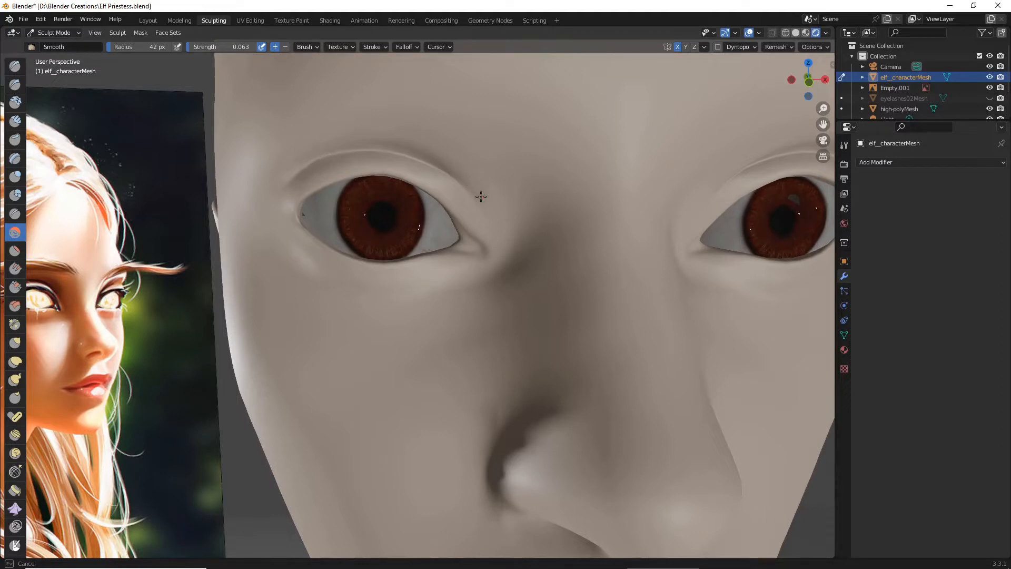
{"action": "mouse_move", "coordinate": [481, 196]}
{"action": "left_mouse_down"}
{"action": "mouse_move", "coordinate": [461, 187]}
{"action": "mouse_move", "coordinate": [461, 203]}
{"action": "mouse_move", "coordinate": [481, 203]}
{"action": "left_mouse_up"}
{"action": "scroll", "coordinate": [470, 190], "scroll_direction": "down", "scroll_amount": 5}
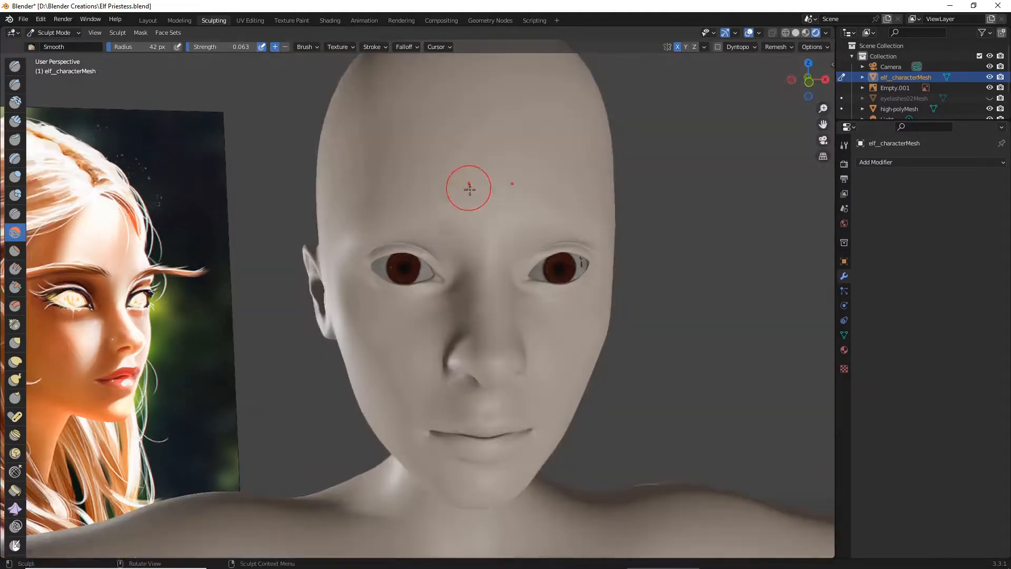
{"action": "scroll", "coordinate": [470, 190], "scroll_direction": "down", "scroll_amount": 4}
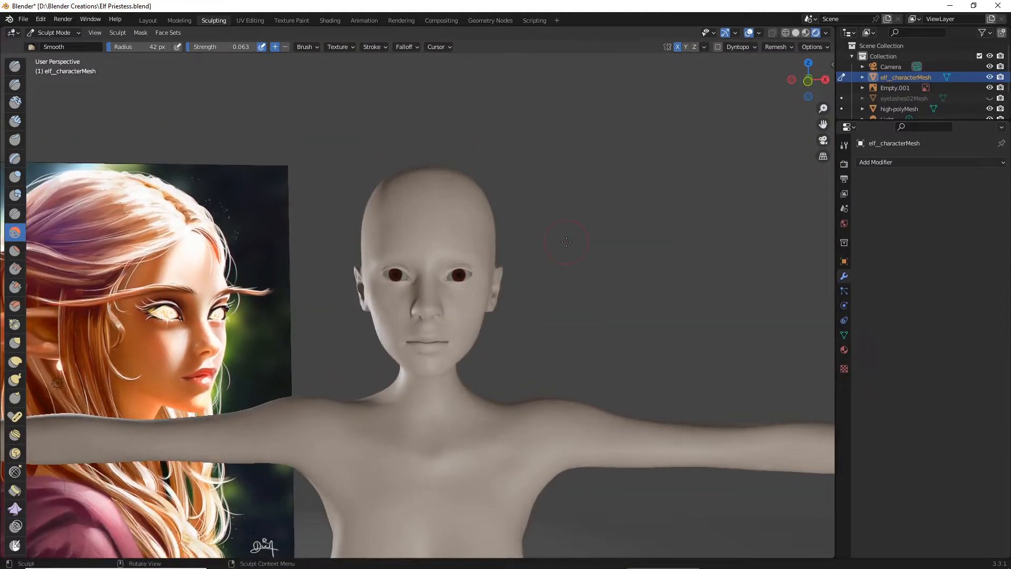
- Check the smoothed eyelids on the whole face and save the file
{"action": "scroll", "coordinate": [564, 237], "scroll_direction": "up", "scroll_amount": 3}
{"action": "middle_click_drag", "start_coordinate": [542, 243], "coordinate": [508, 247]}
{"action": "scroll", "coordinate": [513, 243], "scroll_direction": "up", "scroll_amount": 2}
{"action": "middle_click_drag", "start_coordinate": [447, 232], "coordinate": [461, 235]}
{"action": "scroll", "coordinate": [452, 235], "scroll_direction": "down", "scroll_amount": 4}
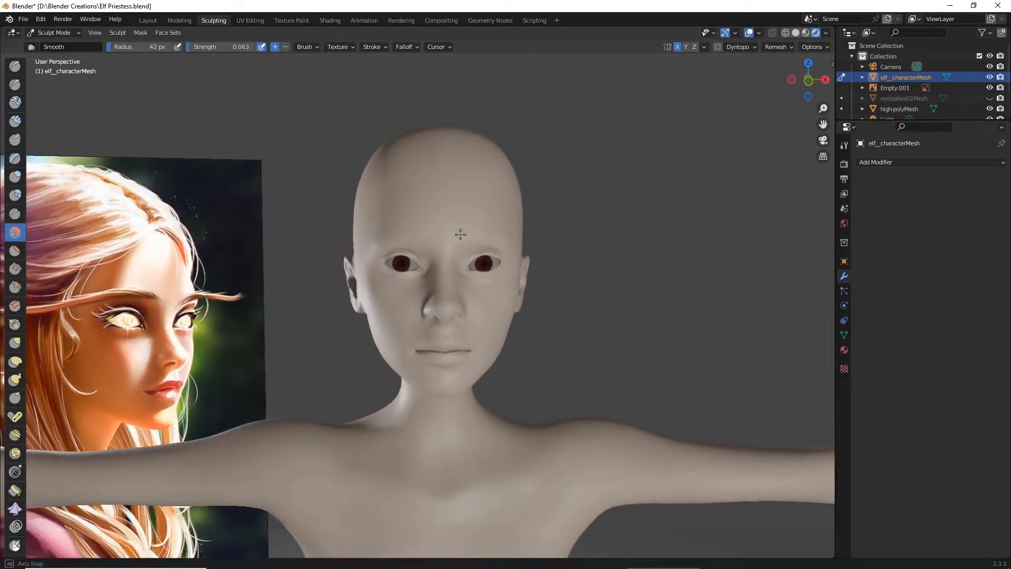
{"action": "scroll", "coordinate": [449, 236], "scroll_direction": "up", "scroll_amount": 4}
{"action": "left_click", "coordinate": [21, 20]}
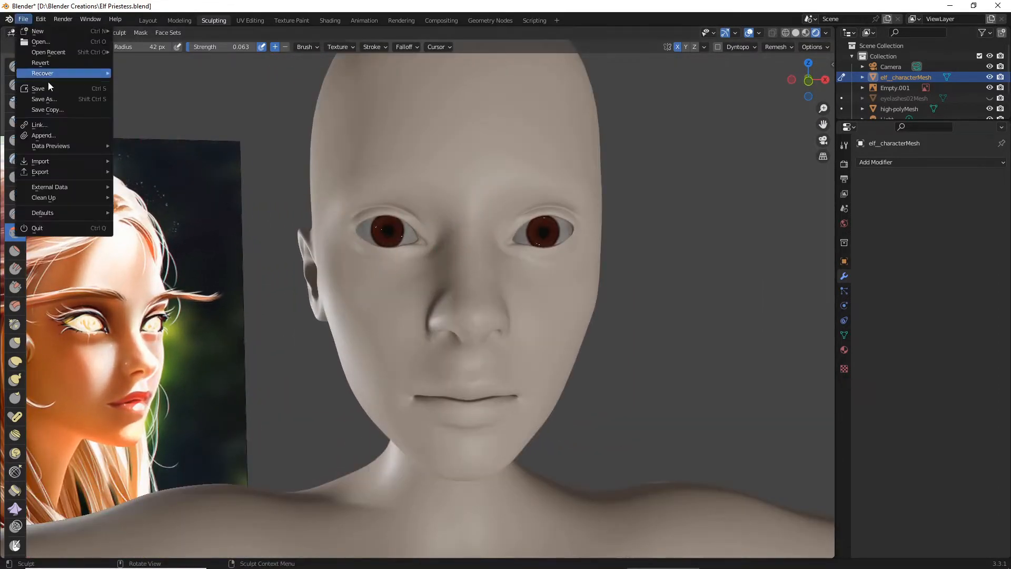
{"action": "left_click", "coordinate": [48, 89]}
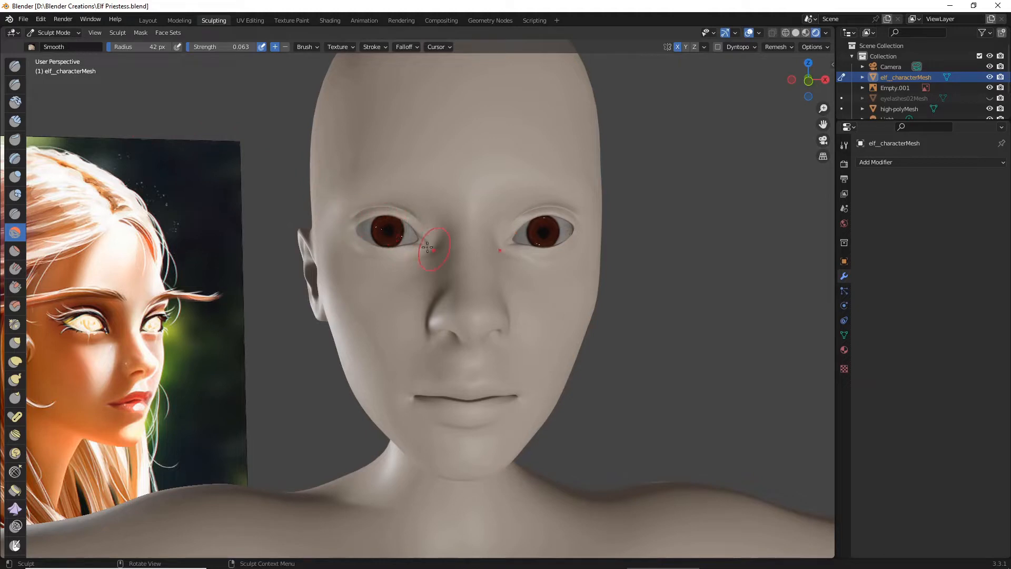
- Switch to the Layout workspace and select the eyeball object high-polyMesh
{"action": "key", "text": "Tab"}
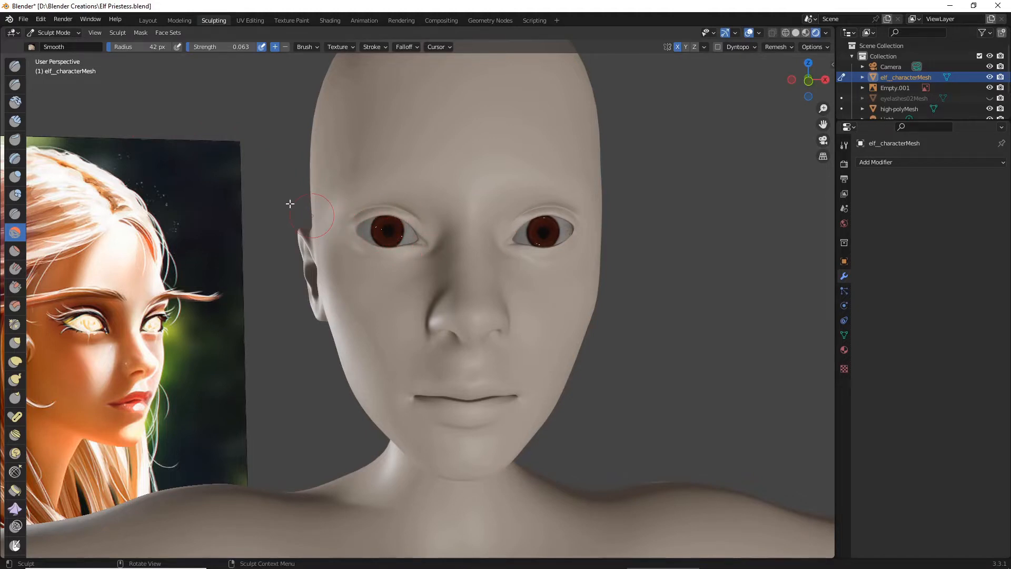
{"action": "key", "text": "Tab"}
{"action": "left_click", "coordinate": [148, 21]}
{"action": "scroll", "coordinate": [375, 311], "scroll_direction": "up", "scroll_amount": 1}
{"action": "left_click", "coordinate": [374, 317]}
{"action": "middle_click_drag", "start_coordinate": [374, 317], "coordinate": [374, 308]}
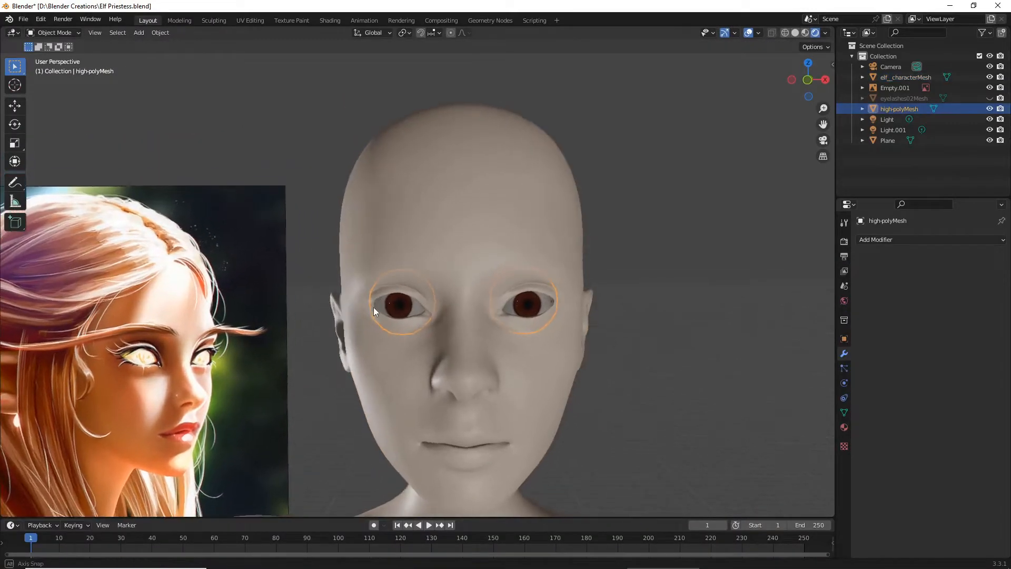
{"action": "scroll", "coordinate": [373, 308], "scroll_direction": "up", "scroll_amount": 2}
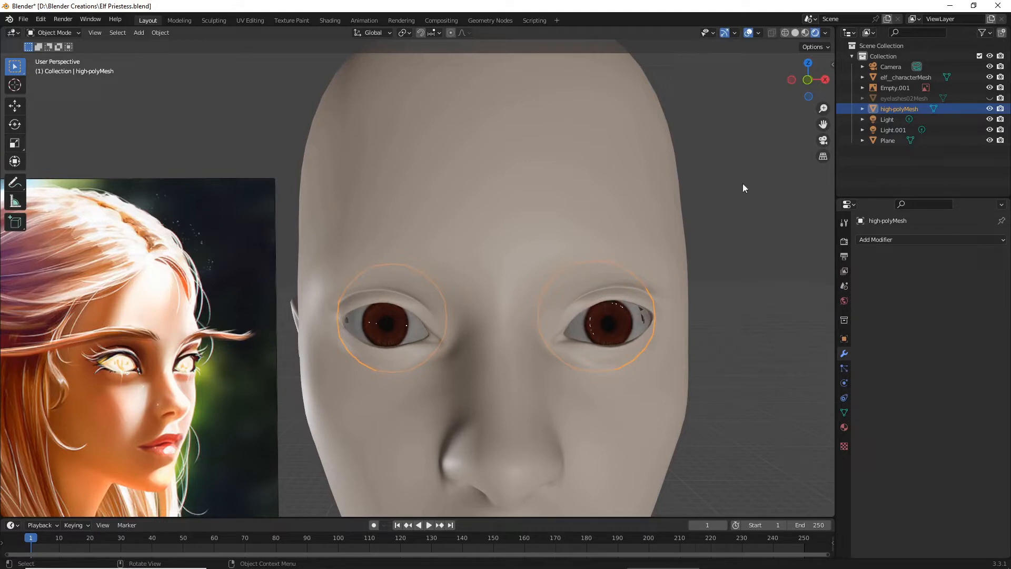
{"action": "left_click_drag", "start_coordinate": [823, 122], "coordinate": [873, 370]}
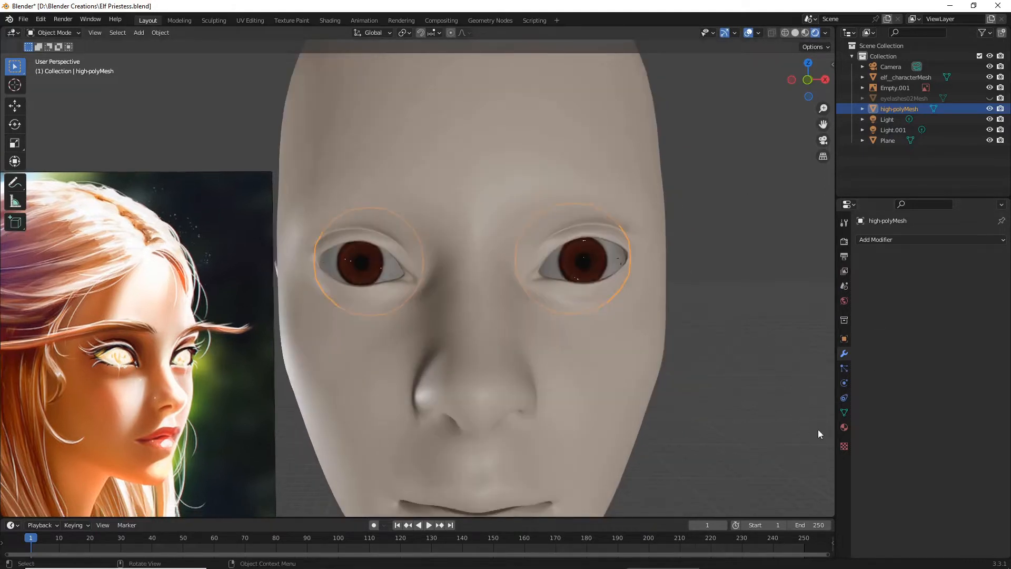
- Set both the blend mode and the shadow mode of the eye material to Alpha Hashed
{"action": "left_click", "coordinate": [844, 428]}
{"action": "scroll", "coordinate": [937, 425], "scroll_direction": "down", "scroll_amount": 10}
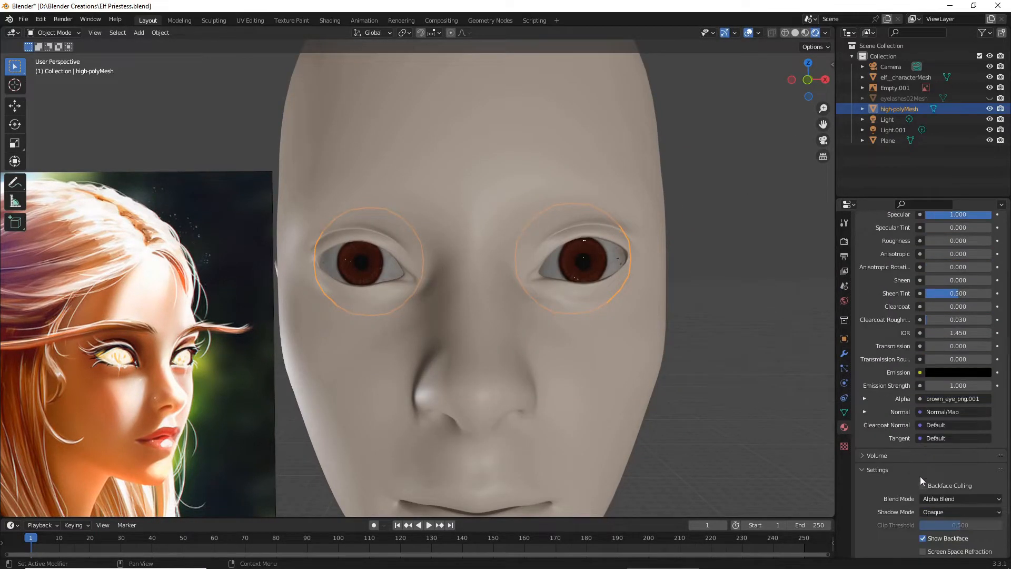
{"action": "scroll", "coordinate": [937, 511], "scroll_direction": "down", "scroll_amount": 3}
{"action": "left_click", "coordinate": [940, 435]}
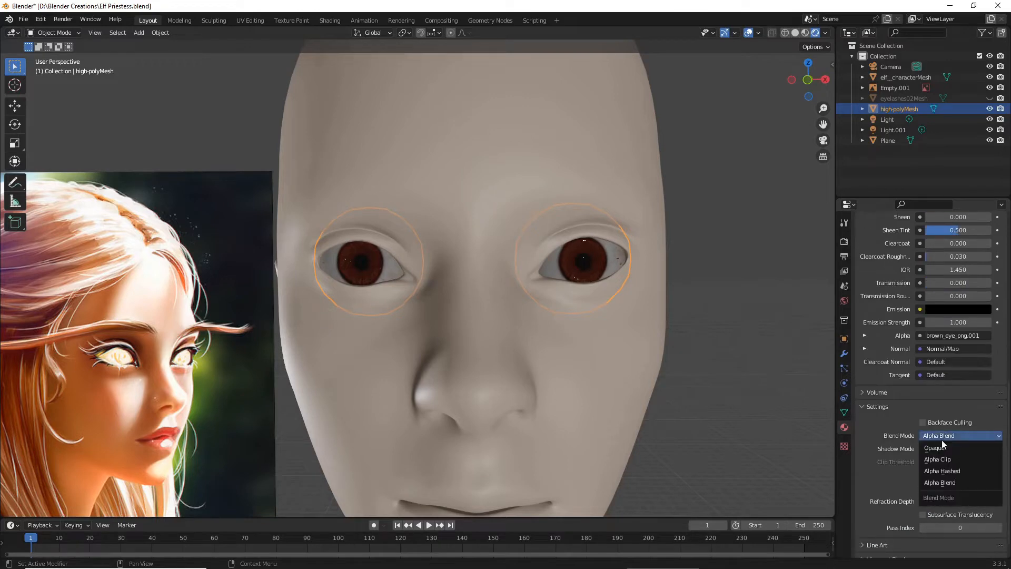
{"action": "left_click", "coordinate": [953, 471]}
{"action": "left_click", "coordinate": [950, 448]}
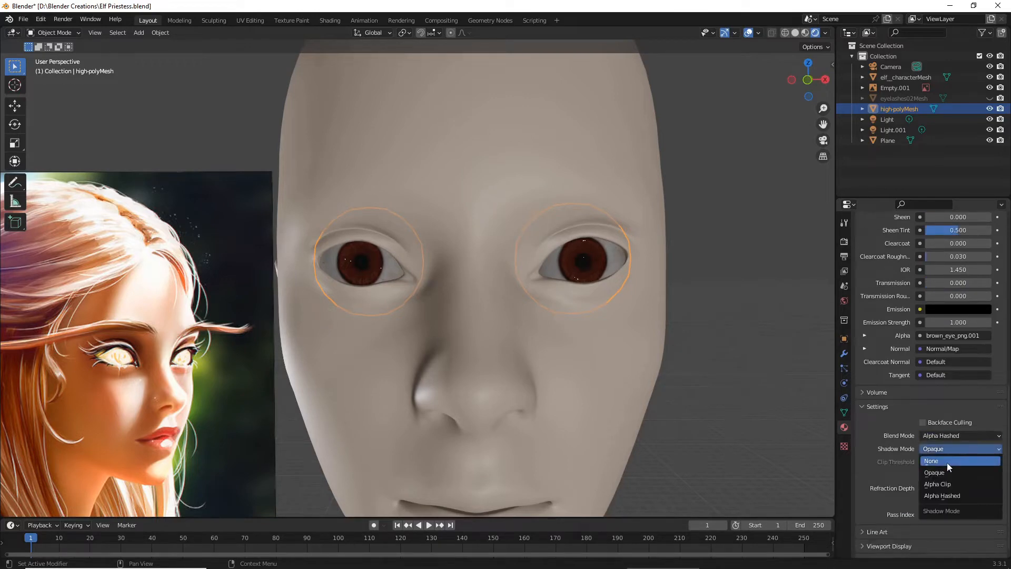
{"action": "left_click", "coordinate": [942, 495]}
- Deselect the eyeballs, check how the eyes render in the face, and save the file
{"action": "left_click", "coordinate": [740, 344]}
{"action": "mouse_move", "coordinate": [740, 344]}
{"action": "middle_mouse_down"}
{"action": "mouse_move", "coordinate": [676, 345]}
{"action": "mouse_move", "coordinate": [760, 349]}
{"action": "mouse_move", "coordinate": [689, 343]}
{"action": "mouse_move", "coordinate": [742, 347]}
{"action": "middle_mouse_up"}
{"action": "scroll", "coordinate": [757, 347], "scroll_direction": "down", "scroll_amount": 2}
{"action": "scroll", "coordinate": [718, 347], "scroll_direction": "up", "scroll_amount": 2}
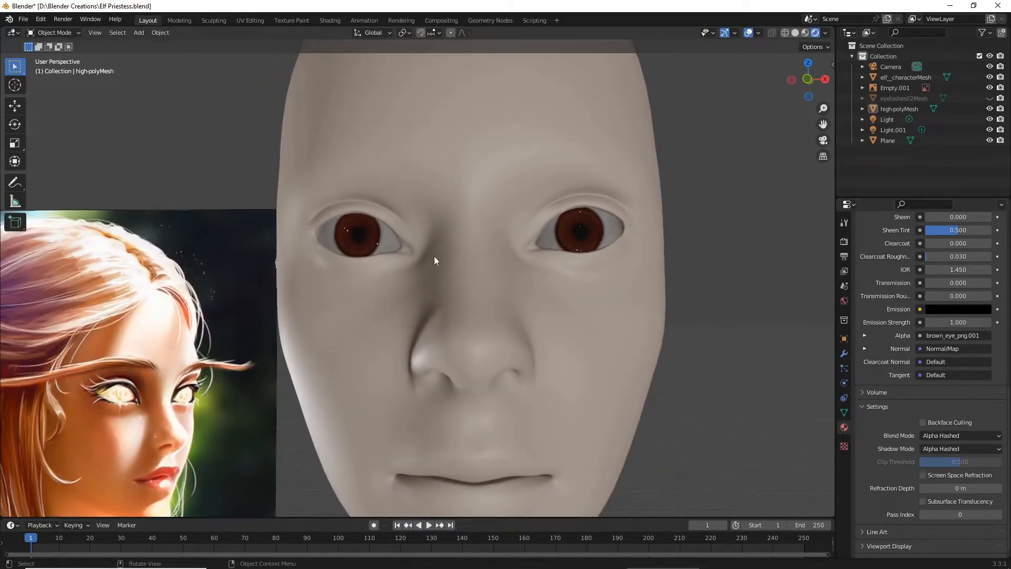
{"action": "scroll", "coordinate": [494, 285], "scroll_direction": "down", "scroll_amount": 1}
{"action": "mouse_move", "coordinate": [494, 284]}
{"action": "middle_mouse_down"}
{"action": "mouse_move", "coordinate": [530, 282]}
{"action": "mouse_move", "coordinate": [483, 284]}
{"action": "middle_mouse_up"}
{"action": "scroll", "coordinate": [486, 288], "scroll_direction": "down", "scroll_amount": 2}
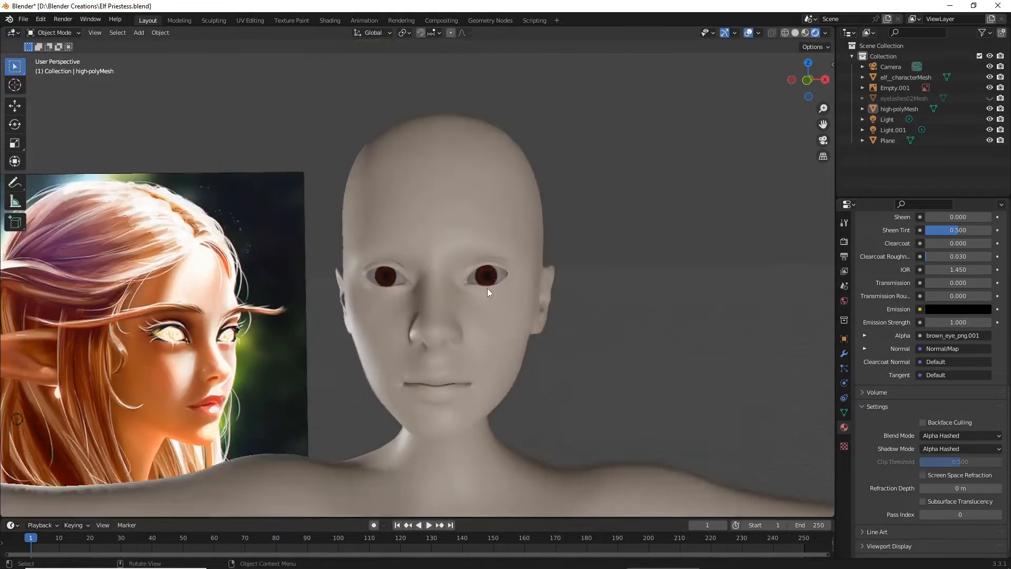
{"action": "scroll", "coordinate": [438, 251], "scroll_direction": "up", "scroll_amount": 1}
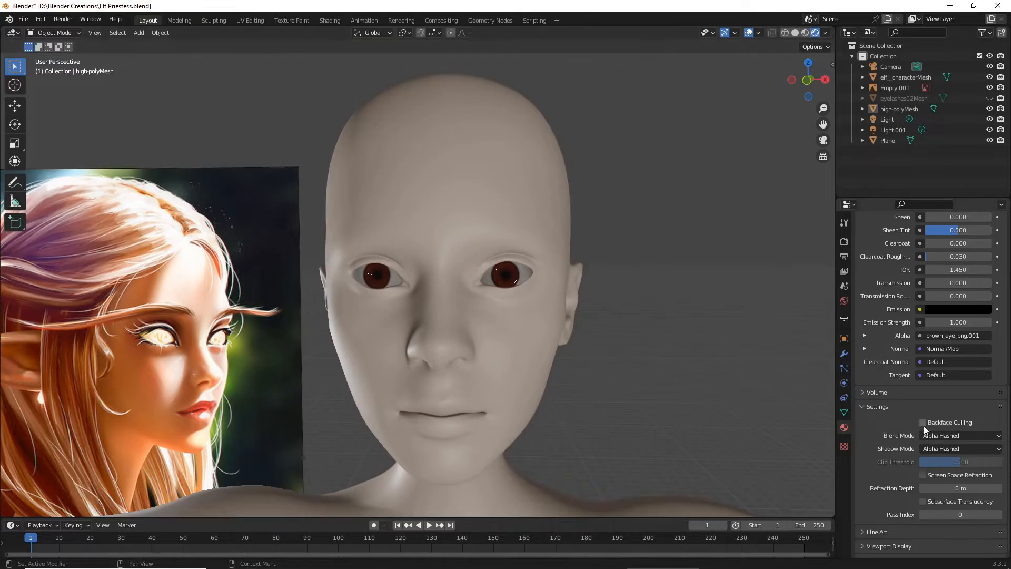
{"action": "scroll", "coordinate": [519, 301], "scroll_direction": "up", "scroll_amount": 4}
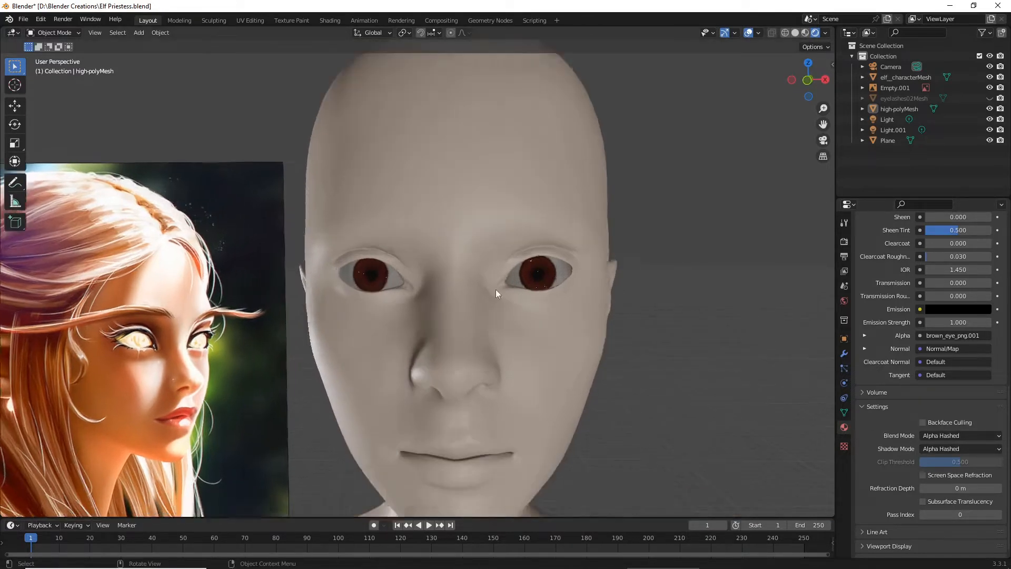
{"action": "left_click", "coordinate": [23, 19]}
{"action": "left_click", "coordinate": [53, 89]}
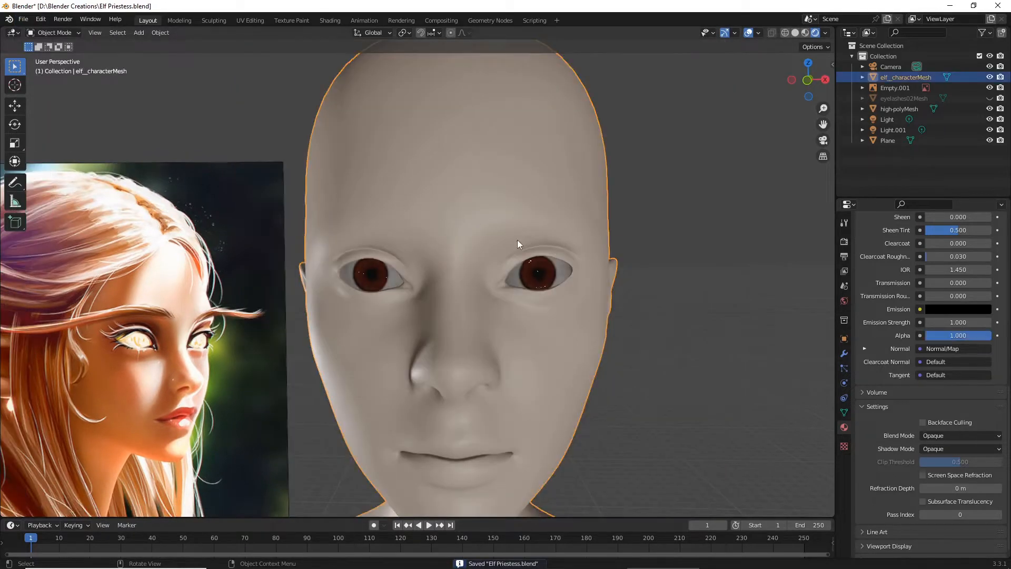
- Set both the blend mode and the shadow mode of the body material to Alpha Hashed and deselect the body
{"action": "left_click", "coordinate": [975, 435]}
{"action": "left_click", "coordinate": [952, 471]}
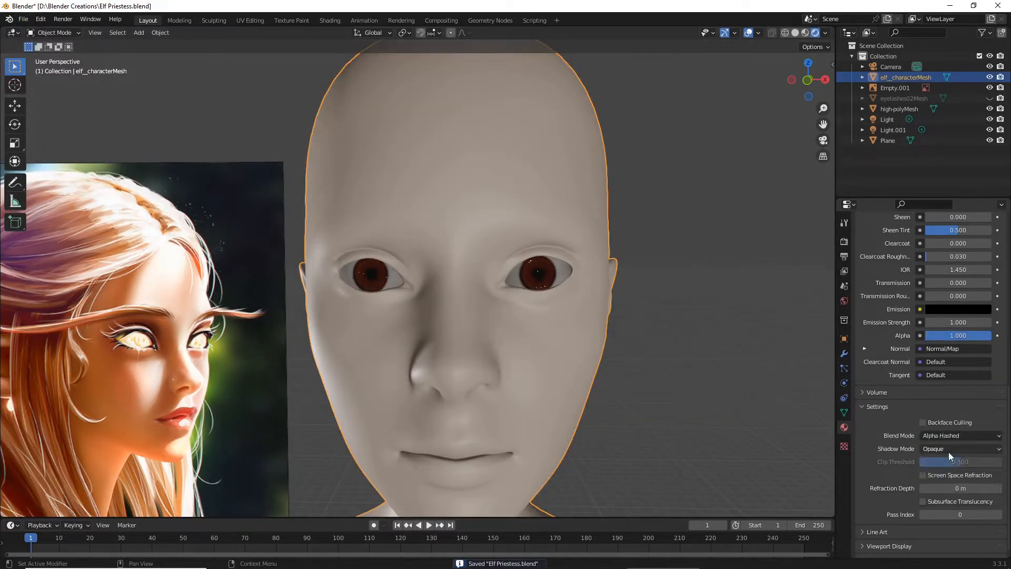
{"action": "left_click", "coordinate": [949, 450]}
{"action": "left_click", "coordinate": [942, 495]}
{"action": "scroll", "coordinate": [729, 306], "scroll_direction": "down", "scroll_amount": 5}
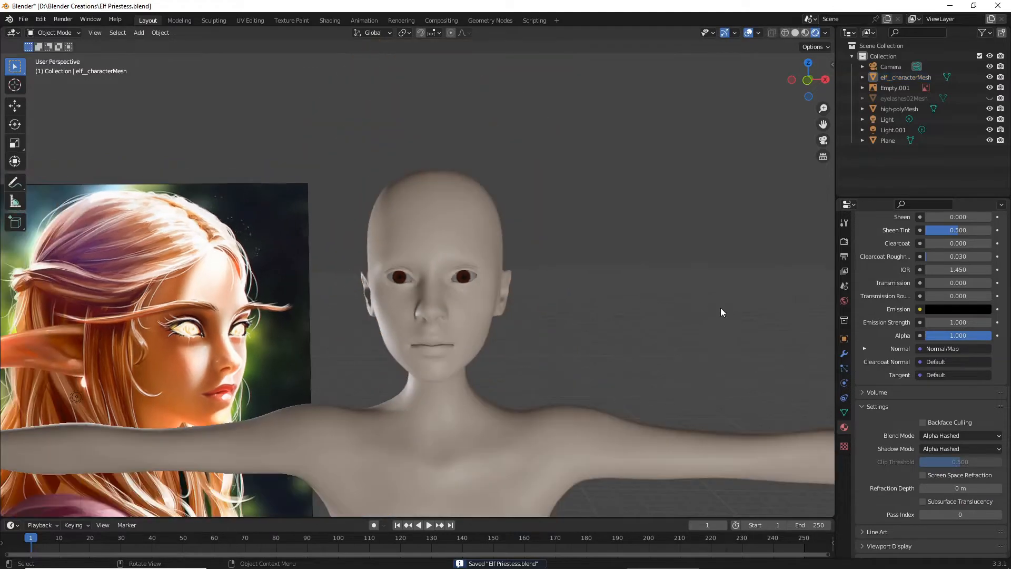
{"action": "mouse_move", "coordinate": [720, 308]}
{"action": "middle_mouse_down"}
{"action": "mouse_move", "coordinate": [632, 313]}
{"action": "mouse_move", "coordinate": [690, 320]}
{"action": "middle_mouse_up"}
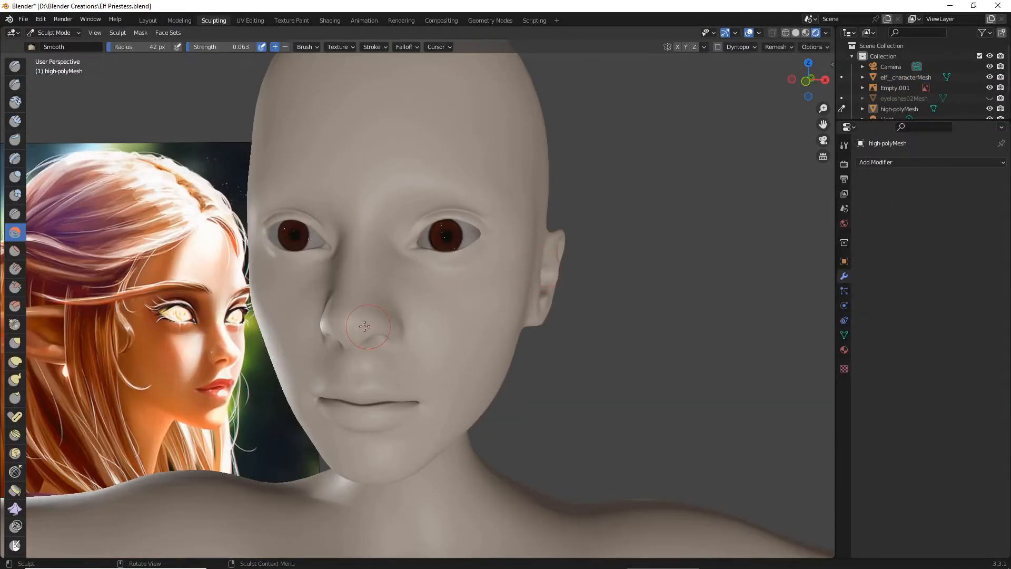
- Choose the Grab brush in the Sculpting workspace and view the head in side profile
{"action": "left_click_drag", "start_coordinate": [823, 123], "coordinate": [966, 79]}
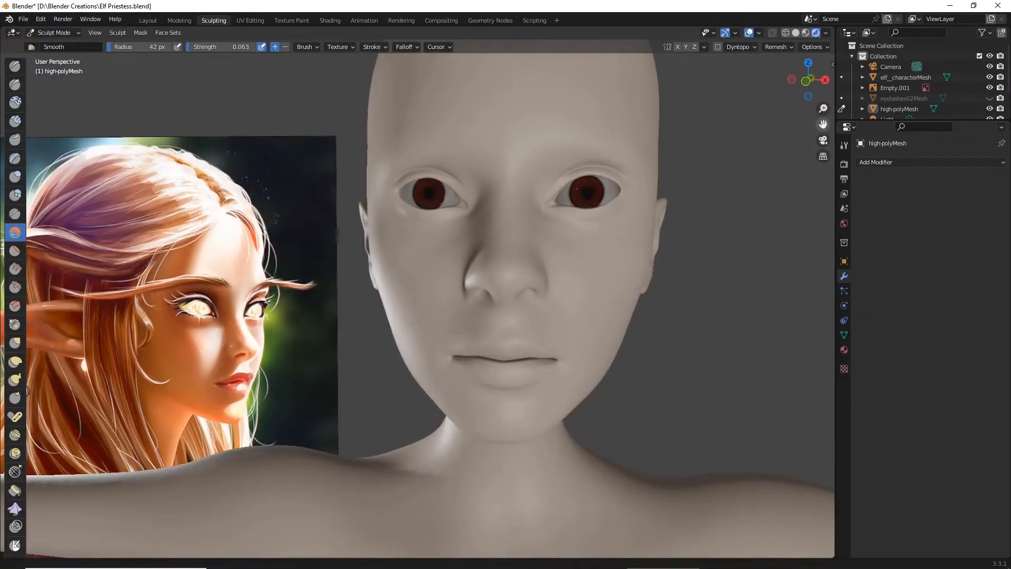
{"action": "left_click", "coordinate": [15, 342]}
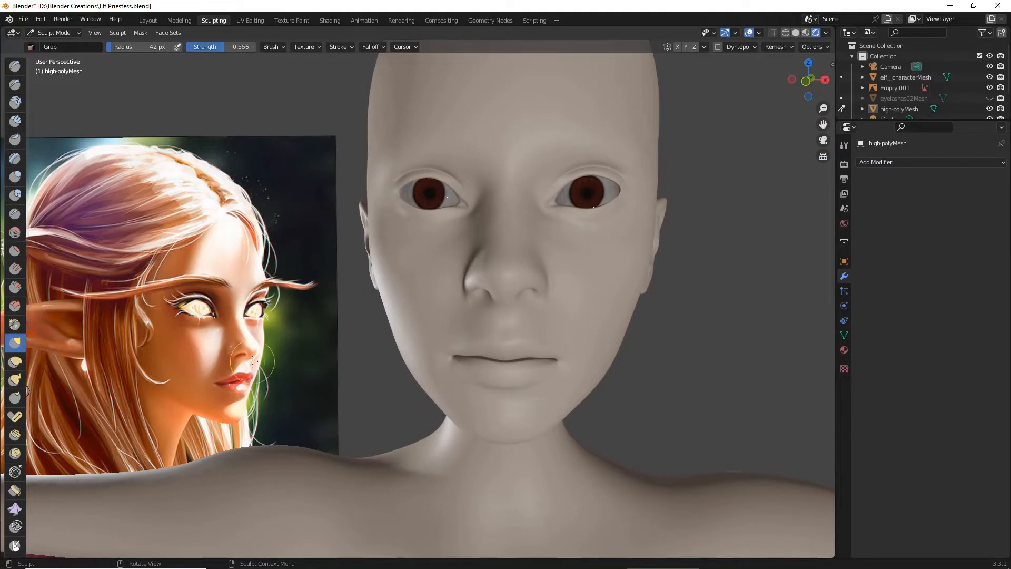
{"action": "middle_click_drag", "start_coordinate": [266, 363], "coordinate": [193, 371], "text": "alt"}
{"action": "scroll", "coordinate": [205, 329], "scroll_direction": "up", "scroll_amount": 2}
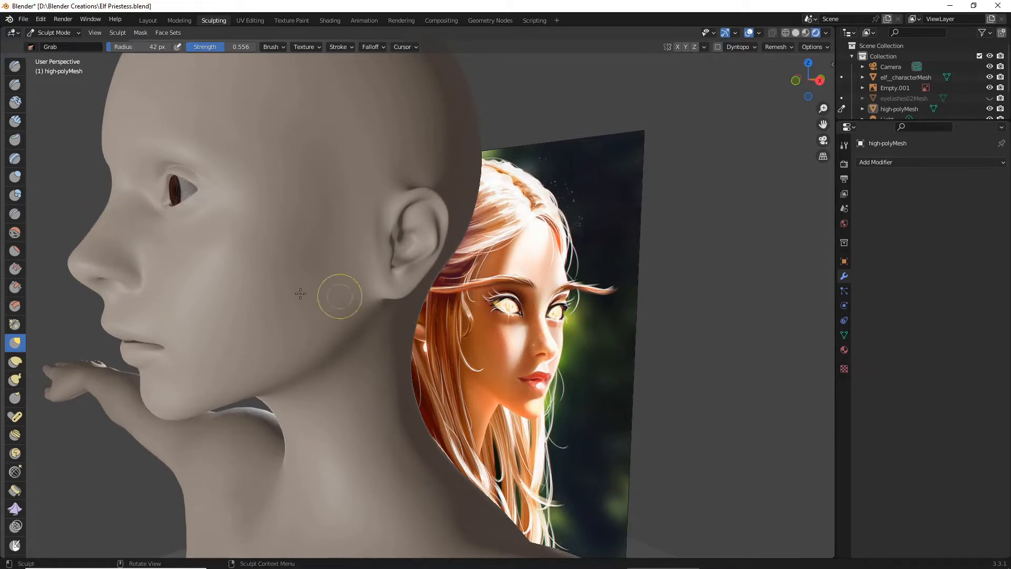
{"action": "scroll", "coordinate": [211, 248], "scroll_direction": "down", "scroll_amount": 2}
{"action": "middle_click_drag", "start_coordinate": [199, 248], "coordinate": [174, 250]}
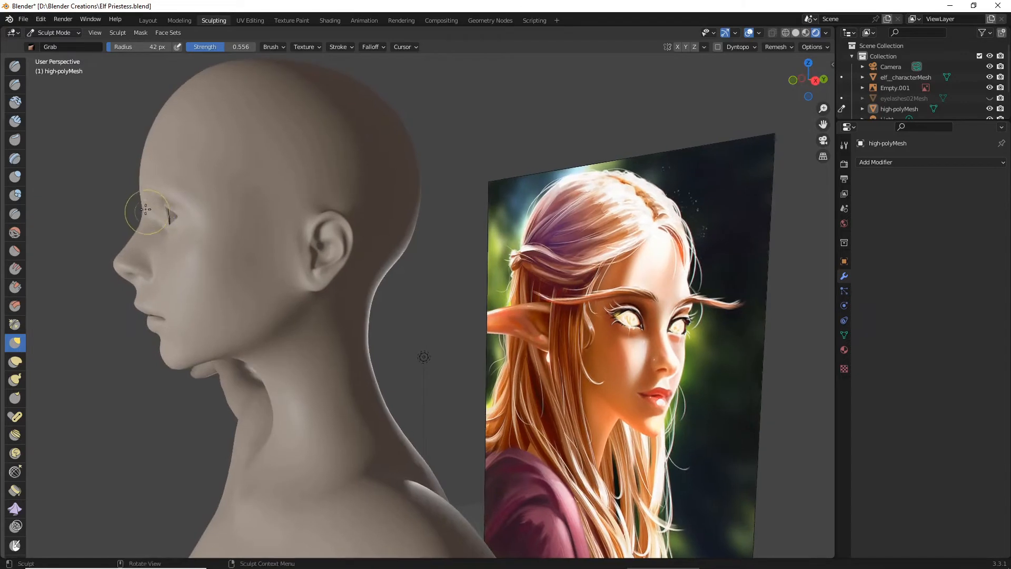
- Set the Grab brush radius to 70 px and try to pull the nose bridge in profile
{"action": "mouse_move", "coordinate": [146, 210]}
{"action": "left_mouse_down"}
{"action": "mouse_move", "coordinate": [138, 198]}
{"action": "mouse_move", "coordinate": [151, 203]}
{"action": "left_mouse_up"}
{"action": "key", "text": "ctrl+Tab"}
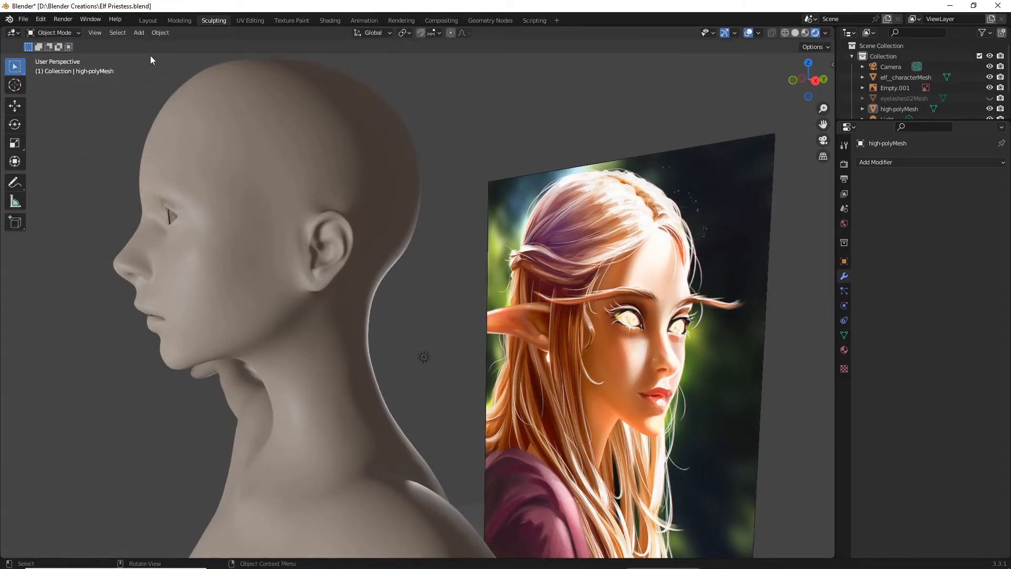
{"action": "left_click", "coordinate": [79, 33]}
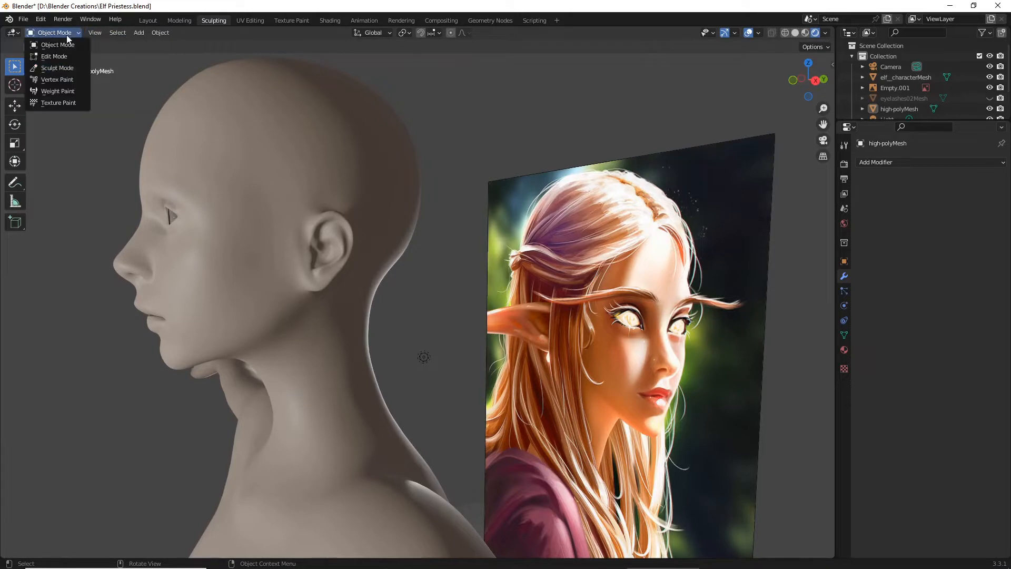
{"action": "left_click", "coordinate": [68, 67]}
{"action": "left_click_drag", "start_coordinate": [131, 48], "coordinate": [133, 48]}
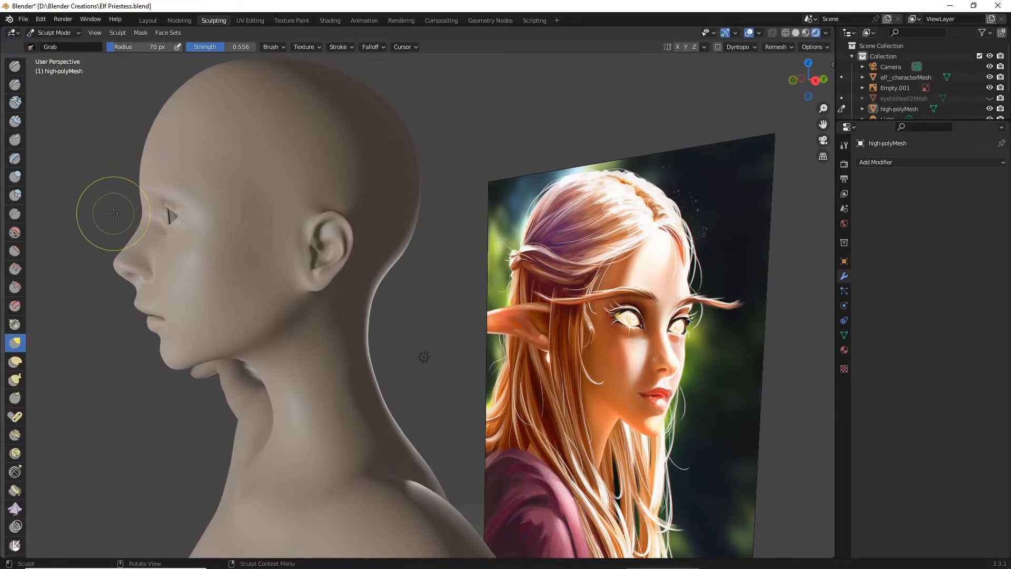
{"action": "left_click_drag", "start_coordinate": [143, 198], "coordinate": [145, 196]}
{"action": "key", "text": "Tab"}
{"action": "middle_click_drag", "start_coordinate": [135, 171], "coordinate": [185, 176]}
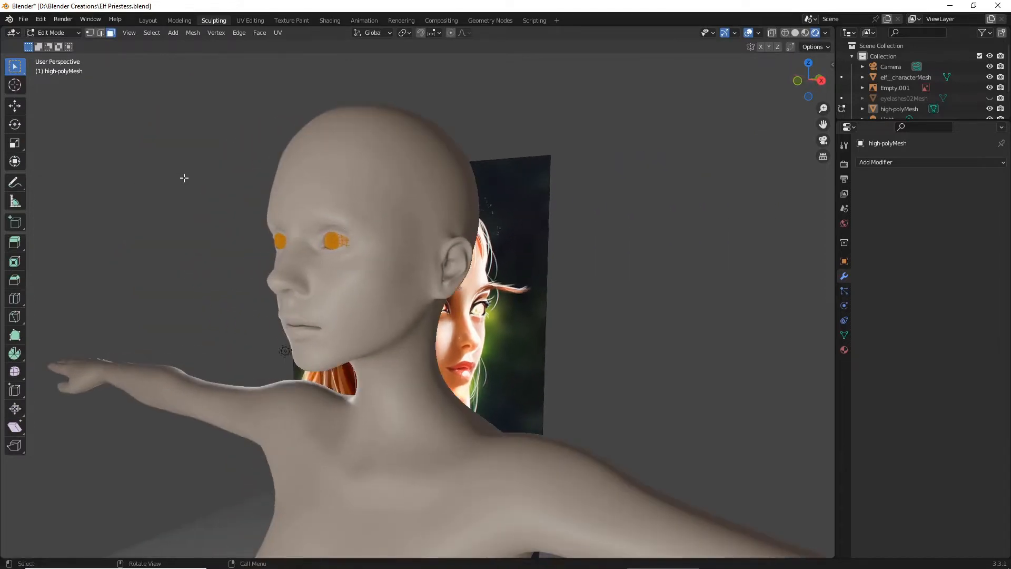
{"action": "key", "text": "Tab"}
{"action": "key", "text": "Tab"}
{"action": "key", "text": "Tab"}
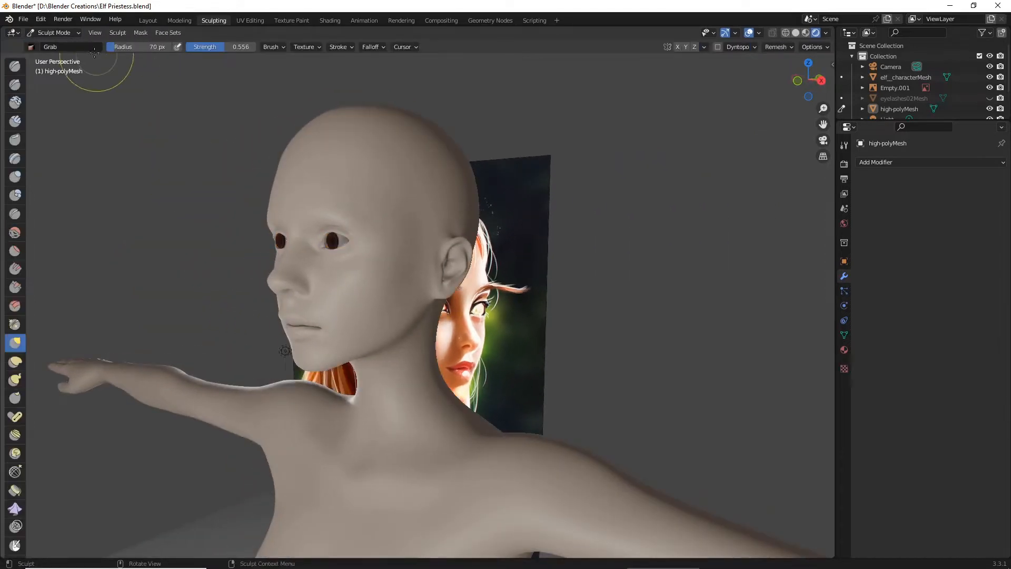
- Make elf__characterMesh the active object in Object Mode and enter Sculpt Mode on it
{"action": "left_click", "coordinate": [62, 34]}
{"action": "left_click", "coordinate": [66, 46]}
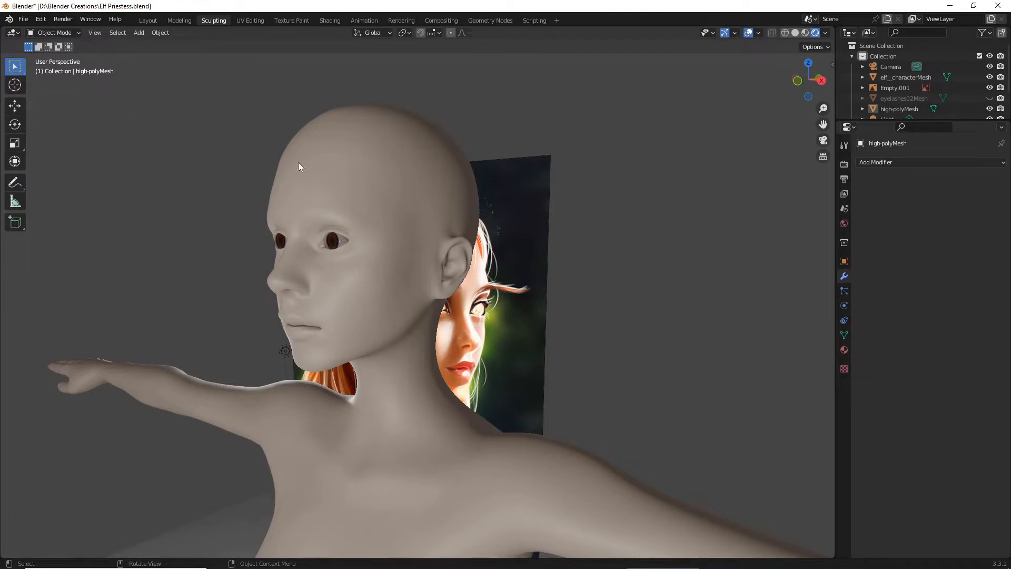
{"action": "left_click", "coordinate": [299, 163]}
{"action": "left_click", "coordinate": [69, 34]}
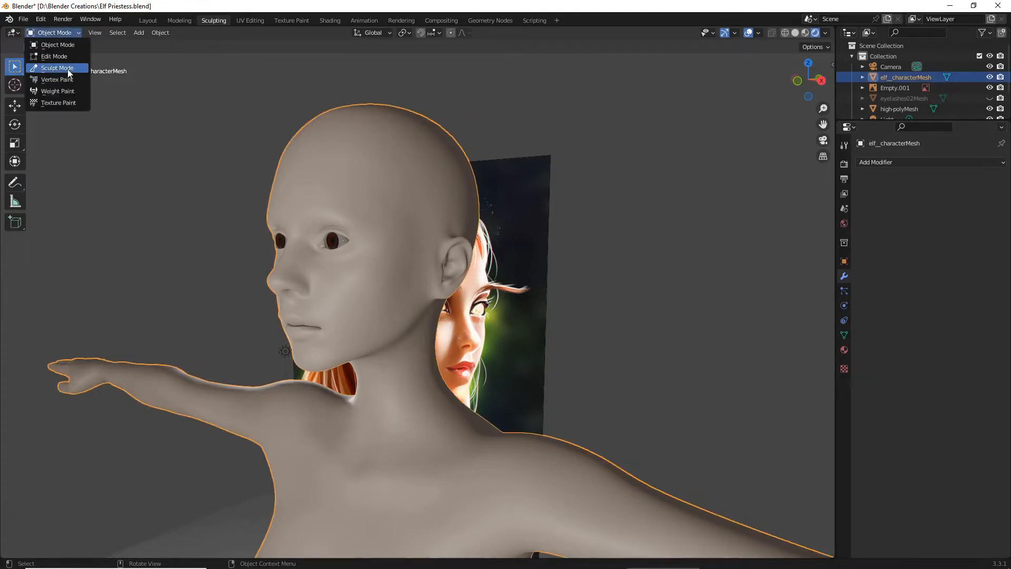
{"action": "left_click", "coordinate": [68, 71]}
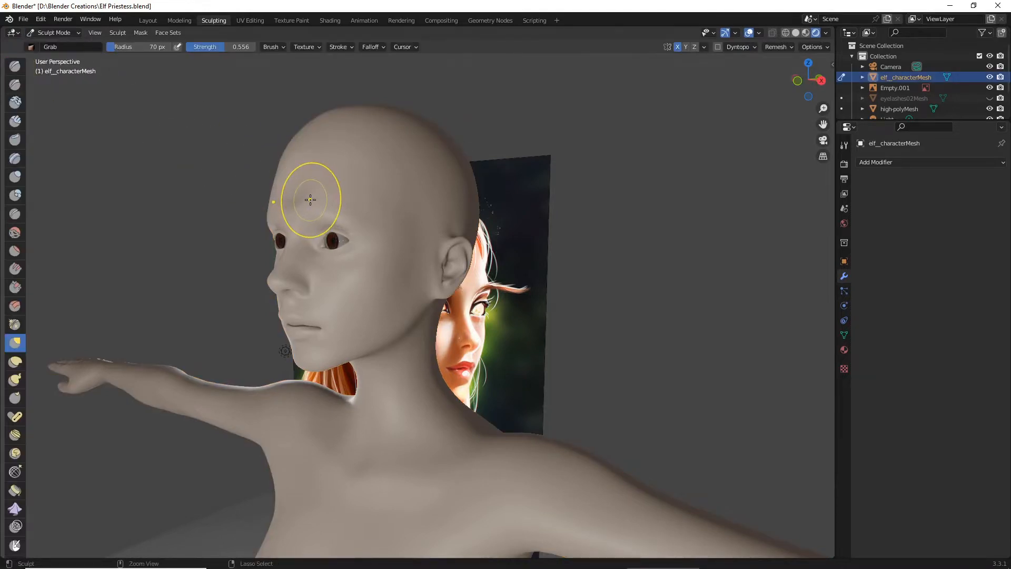
- Reshape the brow, nose bridge and nose tip in side profile with the Grab brush to match the reference
{"action": "middle_click_drag", "start_coordinate": [309, 192], "coordinate": [147, 185]}
{"action": "left_click_drag", "start_coordinate": [146, 186], "coordinate": [140, 172]}
{"action": "left_click_drag", "start_coordinate": [135, 199], "coordinate": [138, 206]}
{"action": "left_click_drag", "start_coordinate": [132, 212], "coordinate": [136, 215]}
{"action": "left_click_drag", "start_coordinate": [125, 215], "coordinate": [126, 218]}
{"action": "left_click_drag", "start_coordinate": [123, 218], "coordinate": [121, 255]}
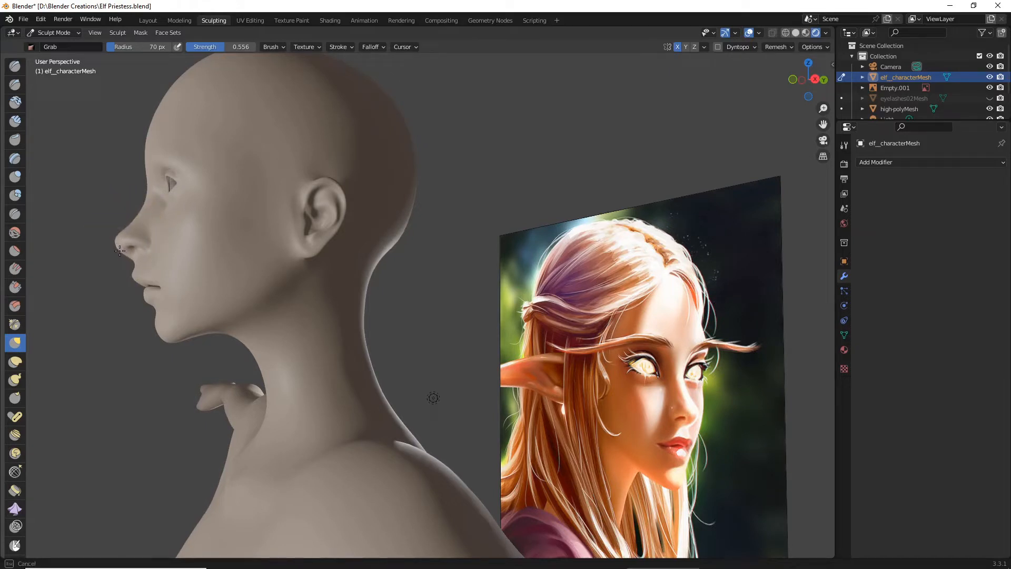
{"action": "mouse_move", "coordinate": [126, 227]}
{"action": "middle_mouse_down"}
{"action": "mouse_move", "coordinate": [272, 273]}
{"action": "mouse_move", "coordinate": [321, 272]}
{"action": "mouse_move", "coordinate": [256, 271]}
{"action": "mouse_move", "coordinate": [308, 277]}
{"action": "middle_mouse_up"}
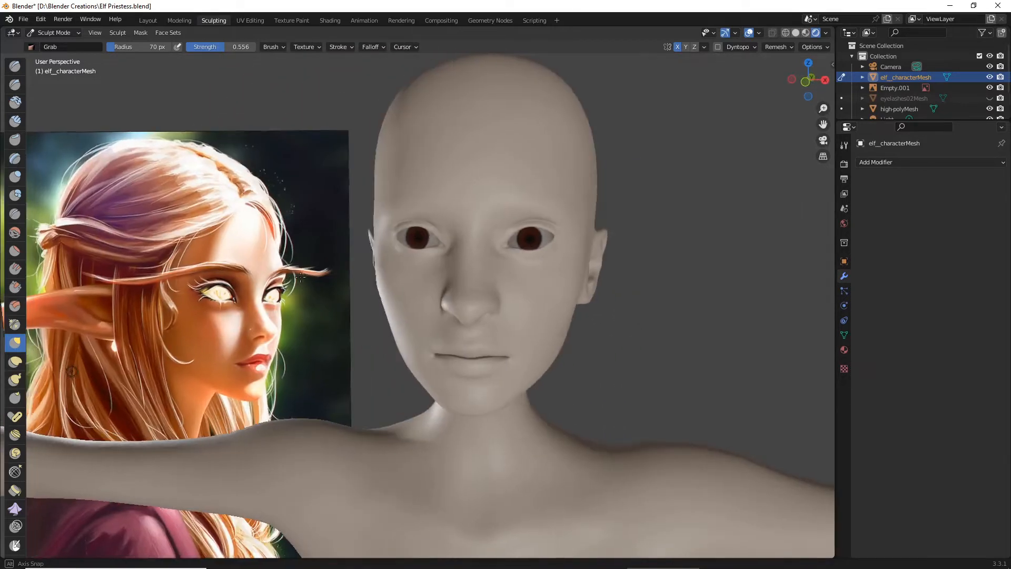
- Adjust the sides of the nose from the front with symmetric Grab strokes
{"action": "scroll", "coordinate": [314, 286], "scroll_direction": "up", "scroll_amount": 4}
{"action": "mouse_move", "coordinate": [472, 309]}
{"action": "left_mouse_down"}
{"action": "mouse_move", "coordinate": [482, 318]}
{"action": "mouse_move", "coordinate": [474, 316]}
{"action": "left_mouse_up"}
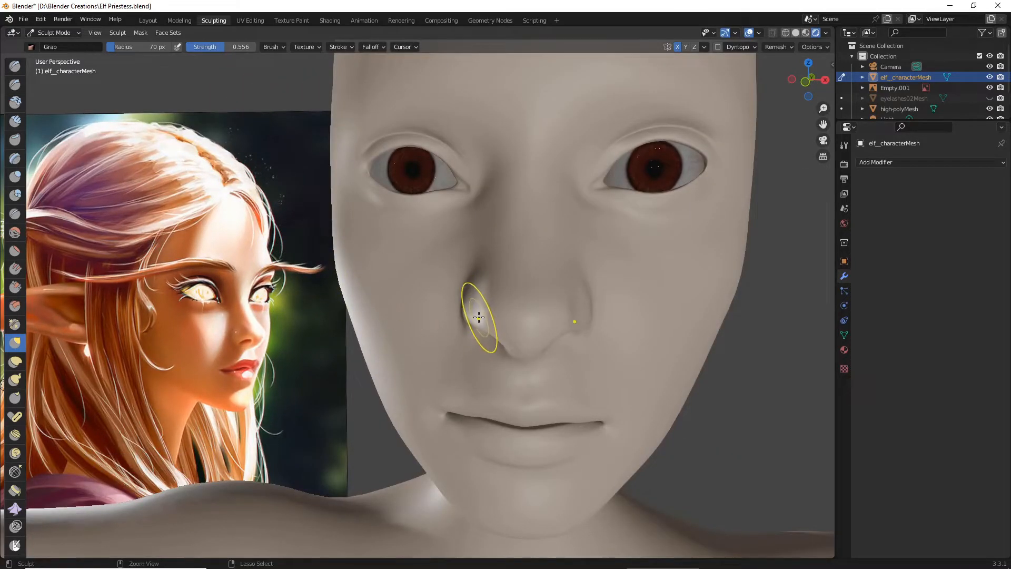
{"action": "middle_click_drag", "start_coordinate": [515, 327], "coordinate": [466, 292]}
{"action": "left_click_drag", "start_coordinate": [466, 292], "coordinate": [427, 267]}
{"action": "scroll", "coordinate": [440, 267], "scroll_direction": "down", "scroll_amount": 6}
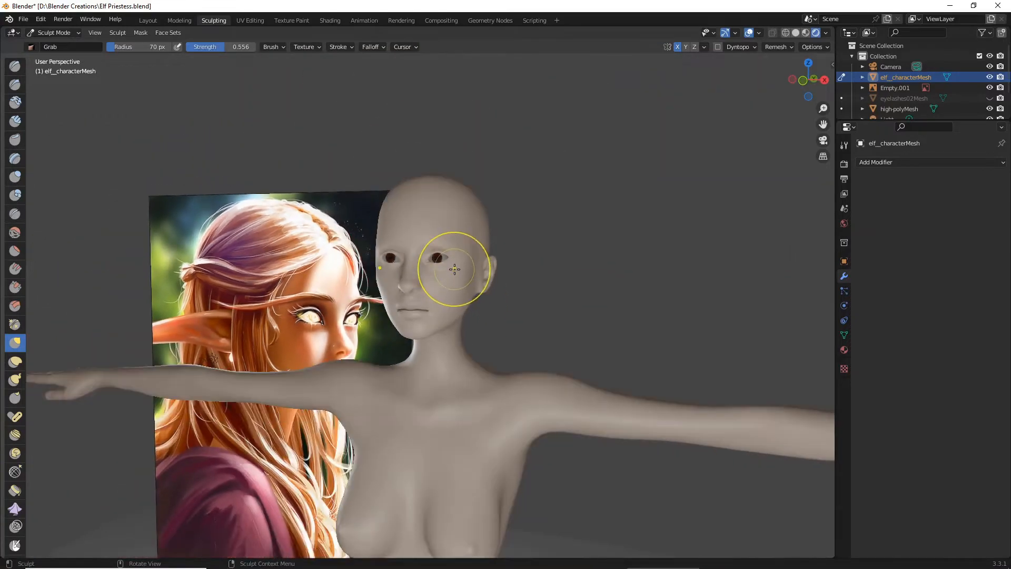
- Inspect the reshaped nose from the front and switch the viewport to solid shading
{"action": "scroll", "coordinate": [454, 270], "scroll_direction": "up", "scroll_amount": 4}
{"action": "middle_click_drag", "start_coordinate": [454, 270], "coordinate": [515, 232]}
{"action": "scroll", "coordinate": [477, 261], "scroll_direction": "up", "scroll_amount": 2}
{"action": "left_click_drag", "start_coordinate": [493, 250], "coordinate": [479, 250]}
{"action": "scroll", "coordinate": [480, 248], "scroll_direction": "up", "scroll_amount": 2}
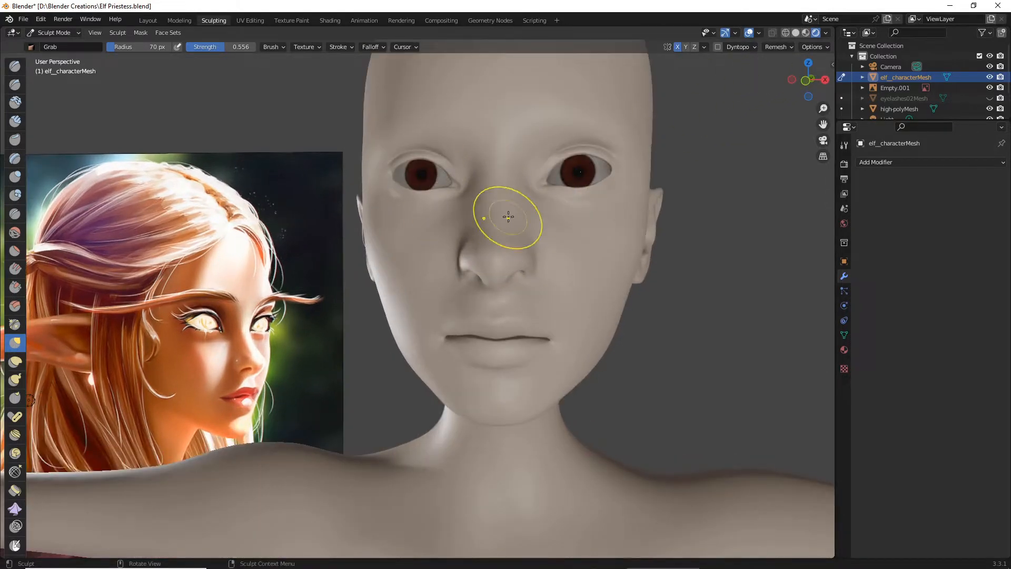
{"action": "left_click", "coordinate": [796, 32]}
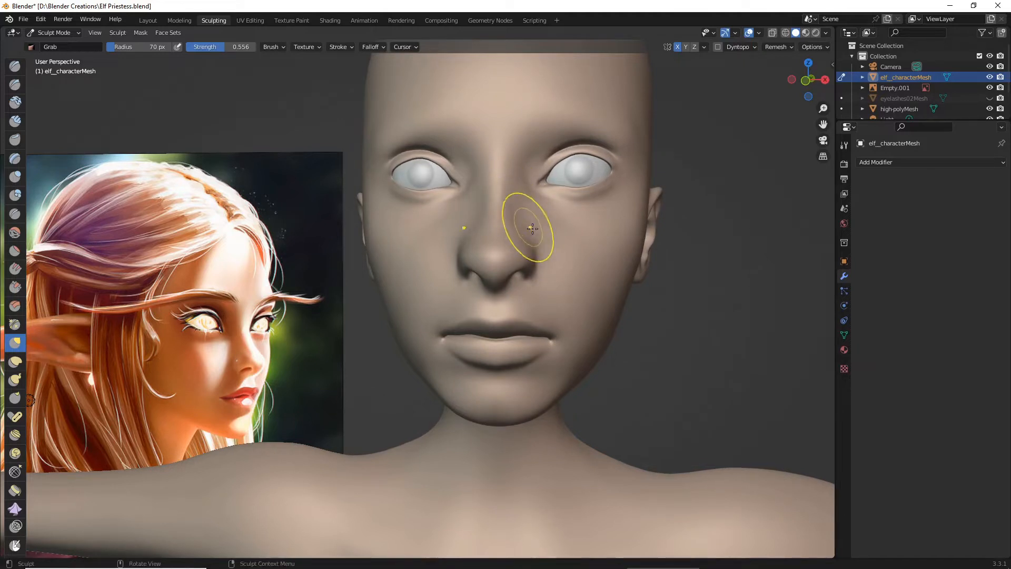
- Refine the nostril wings with the Grab brush, checking them from both sides of the face
{"action": "scroll", "coordinate": [537, 253], "scroll_direction": "up", "scroll_amount": 2}
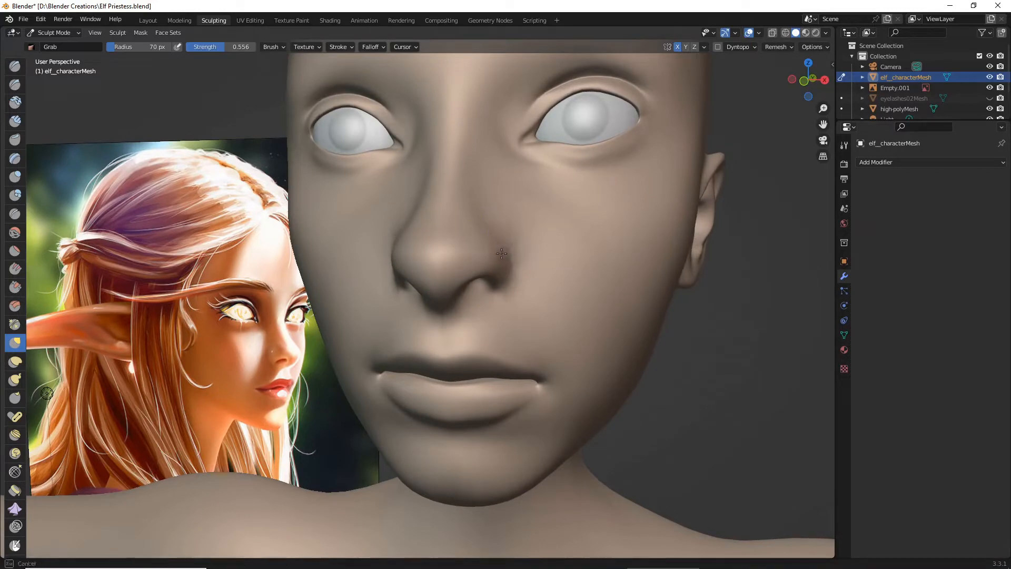
{"action": "scroll", "coordinate": [494, 229], "scroll_direction": "down", "scroll_amount": 5}
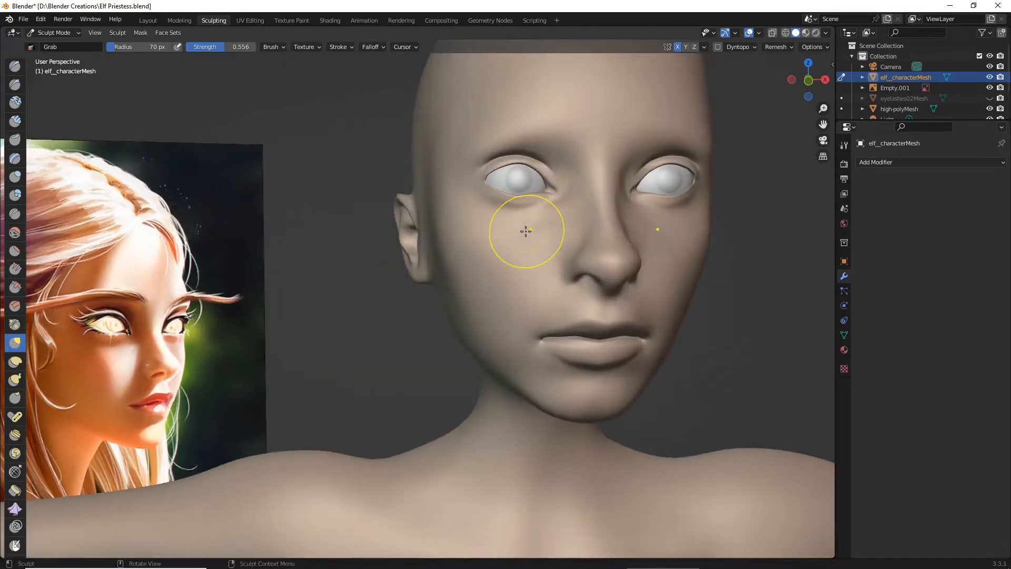
{"action": "scroll", "coordinate": [524, 231], "scroll_direction": "down", "scroll_amount": 3}
{"action": "middle_click_drag", "start_coordinate": [523, 244], "coordinate": [478, 237]}
{"action": "scroll", "coordinate": [515, 232], "scroll_direction": "up", "scroll_amount": 5}
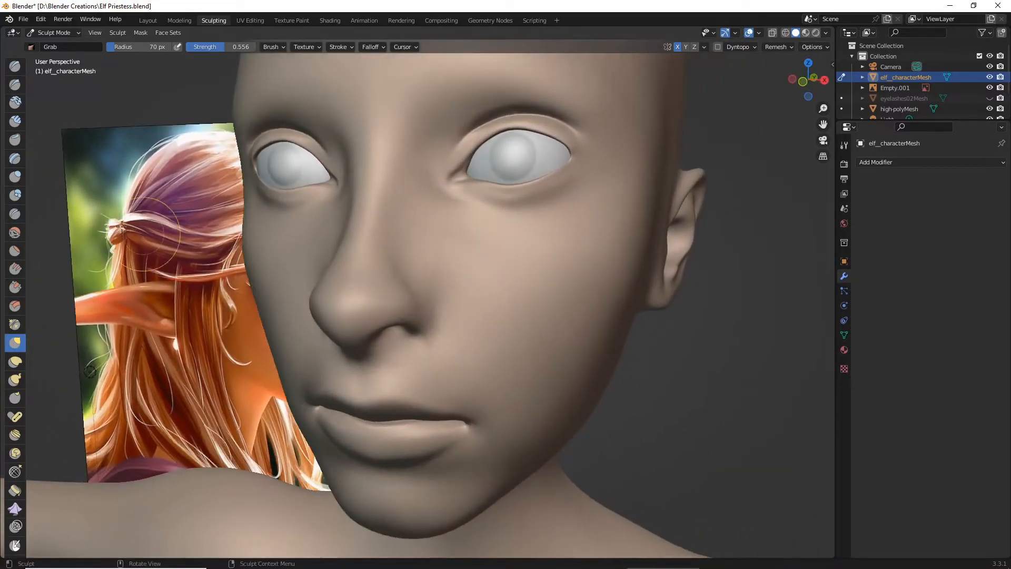
{"action": "scroll", "coordinate": [344, 287], "scroll_direction": "down", "scroll_amount": 7}
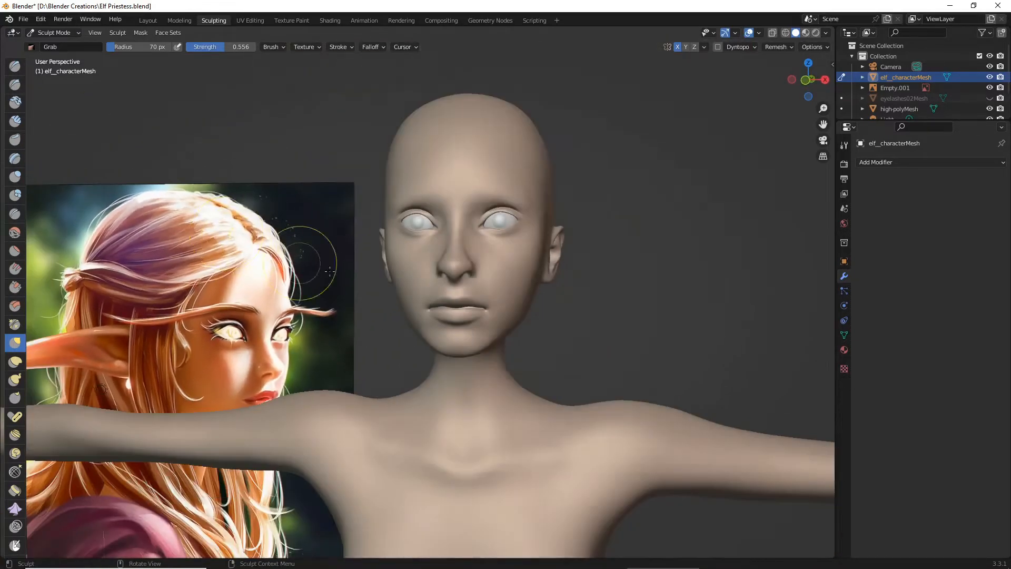
- Pull the outer base of the nostrils with the Grab brush and undo the last stroke
{"action": "middle_click_drag", "start_coordinate": [316, 208], "coordinate": [326, 278]}
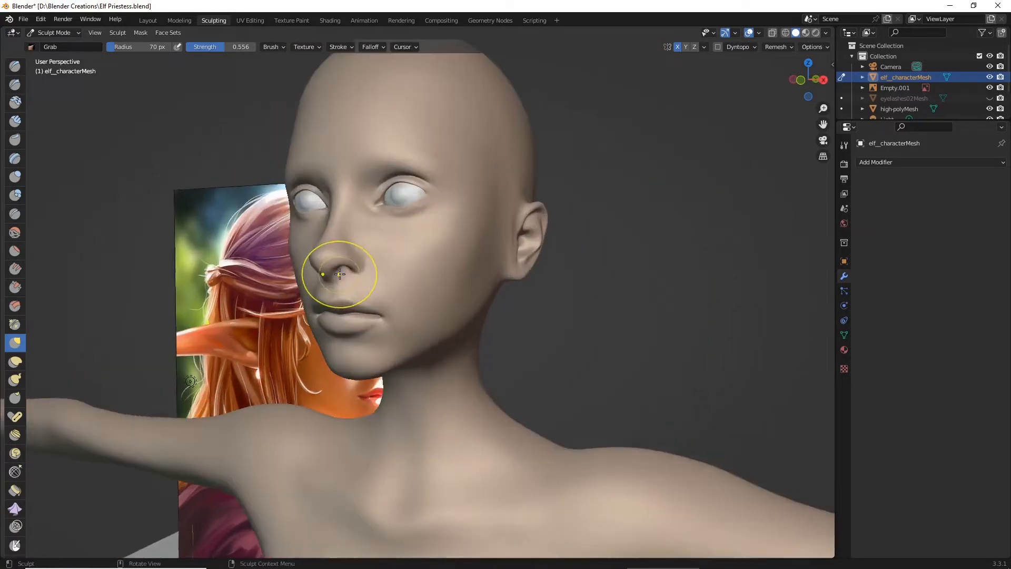
{"action": "scroll", "coordinate": [327, 275], "scroll_direction": "up", "scroll_amount": 4}
{"action": "scroll", "coordinate": [326, 279], "scroll_direction": "up", "scroll_amount": 2}
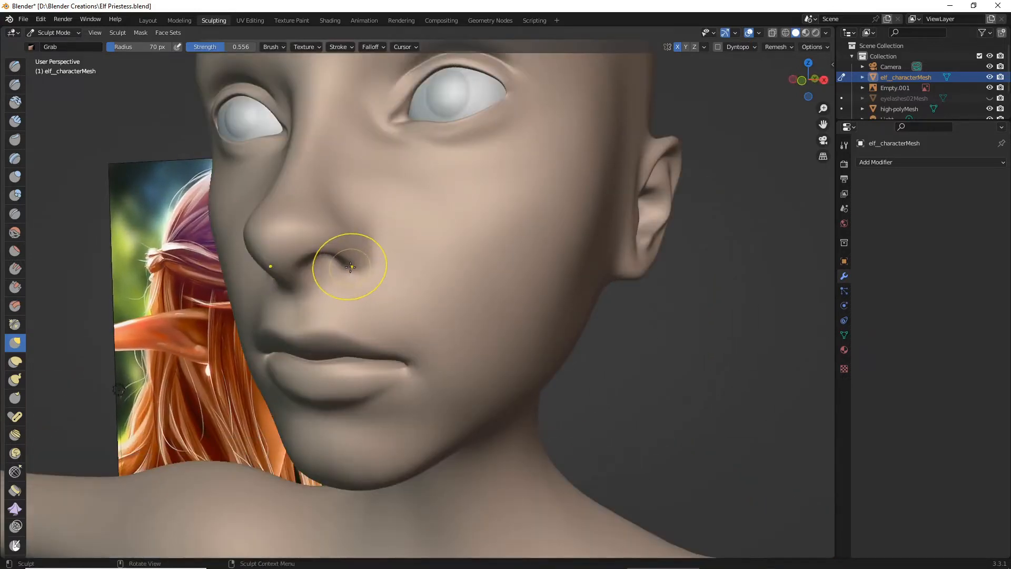
{"action": "left_click_drag", "start_coordinate": [339, 275], "coordinate": [349, 279]}
{"action": "scroll", "coordinate": [361, 282], "scroll_direction": "down", "scroll_amount": 4}
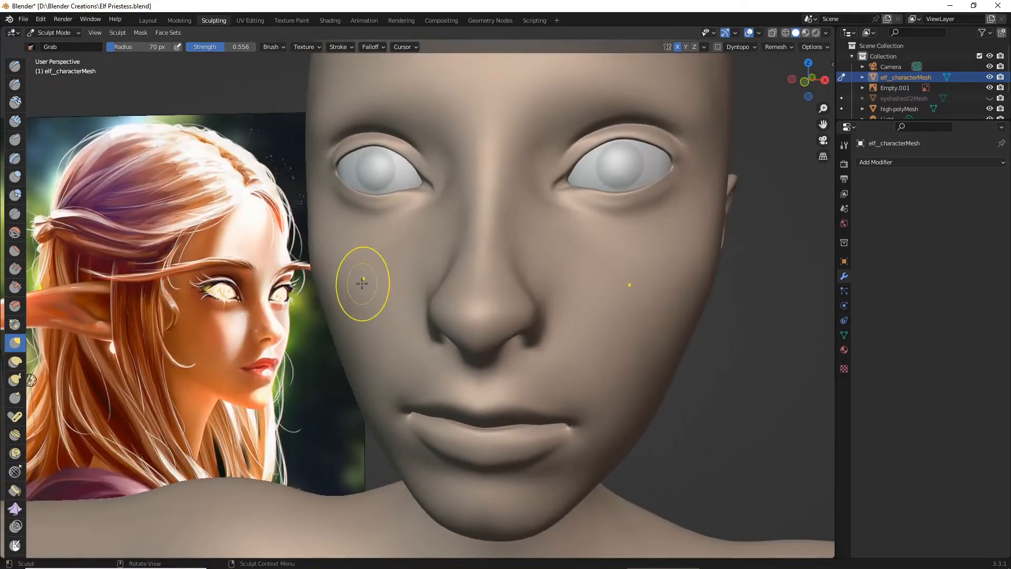
{"action": "mouse_move", "coordinate": [362, 282]}
{"action": "middle_mouse_down"}
{"action": "mouse_move", "coordinate": [338, 284]}
{"action": "mouse_move", "coordinate": [349, 290]}
{"action": "middle_mouse_up"}
{"action": "key", "text": "ctrl+z"}
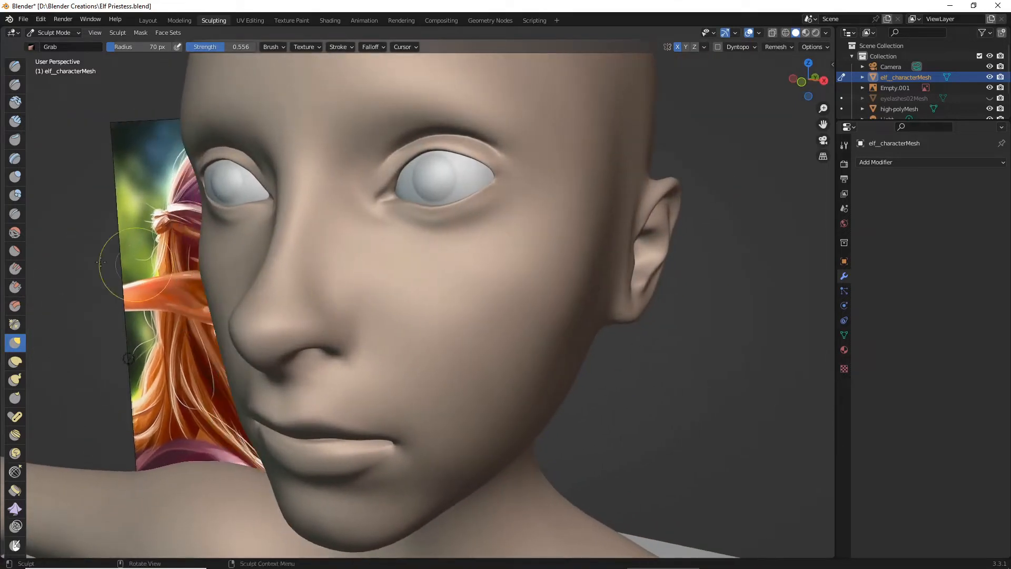
- Choose the Crease brush and set its radius to 19 px and its strength to 0.591
{"action": "left_click", "coordinate": [17, 87]}
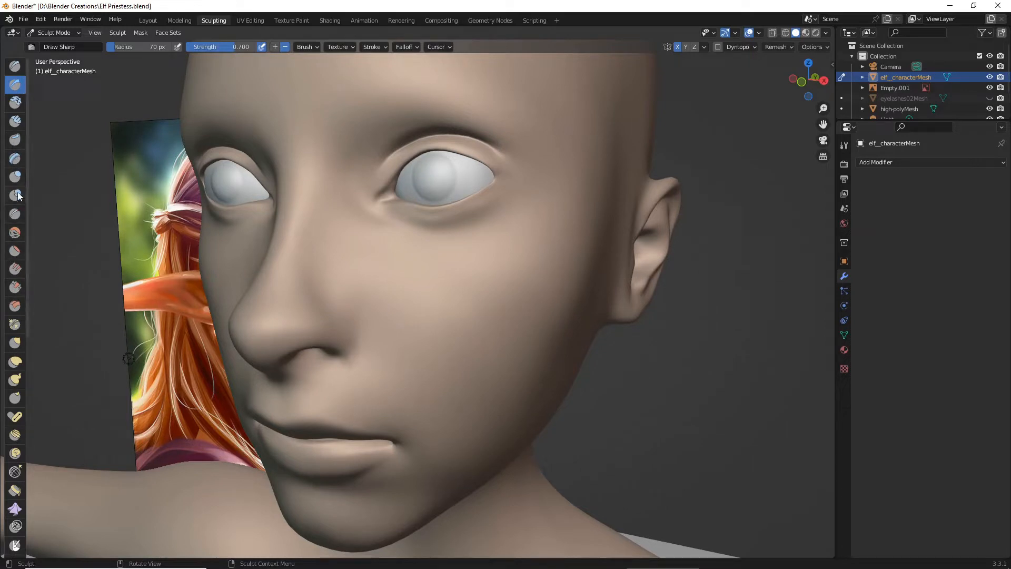
{"action": "left_click", "coordinate": [18, 212]}
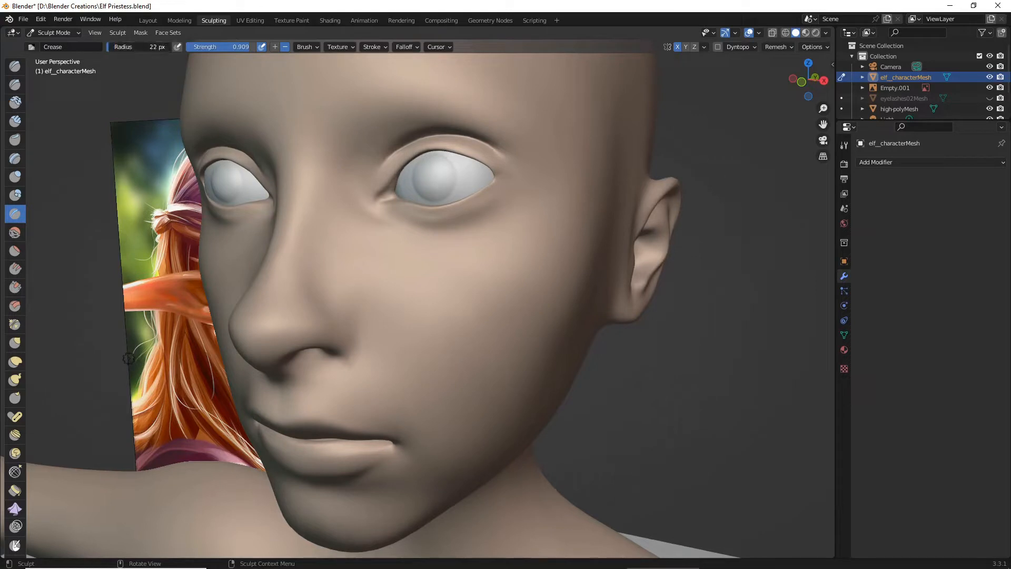
{"action": "left_click_drag", "start_coordinate": [143, 49], "coordinate": [142, 49]}
{"action": "left_click_drag", "start_coordinate": [241, 46], "coordinate": [239, 47]}
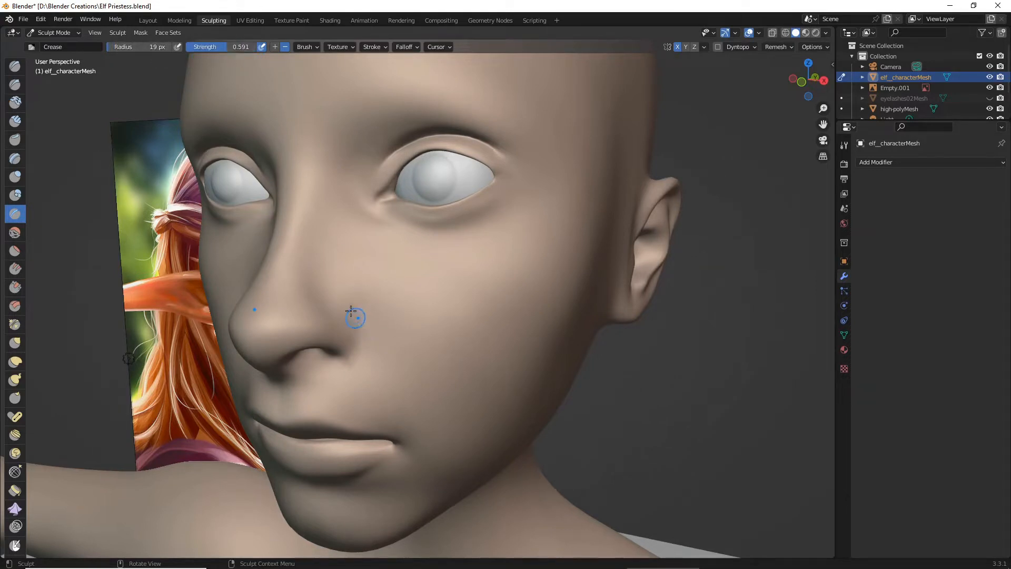
- Carve a crease around the outer edge of the nostril wing with the Crease brush
{"action": "mouse_move", "coordinate": [346, 299]}
{"action": "left_mouse_down"}
{"action": "mouse_move", "coordinate": [353, 323]}
{"action": "mouse_move", "coordinate": [340, 358]}
{"action": "left_mouse_up"}
{"action": "scroll", "coordinate": [361, 332], "scroll_direction": "up", "scroll_amount": 5}
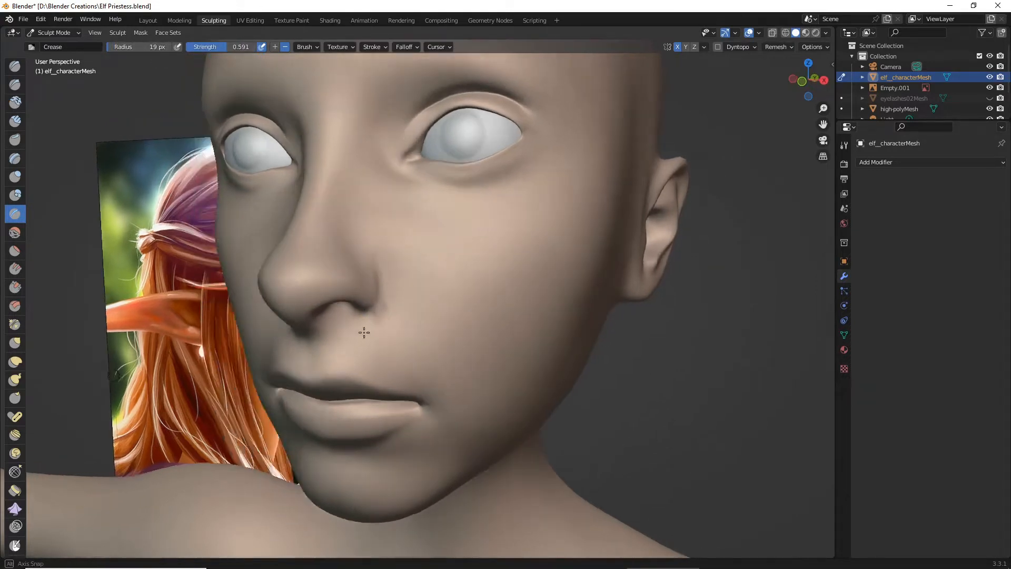
{"action": "mouse_move", "coordinate": [373, 257]}
{"action": "left_mouse_down"}
{"action": "mouse_move", "coordinate": [392, 270]}
{"action": "mouse_move", "coordinate": [408, 253]}
{"action": "mouse_move", "coordinate": [411, 216]}
{"action": "left_mouse_up"}
{"action": "left_click_drag", "start_coordinate": [400, 182], "coordinate": [395, 183]}
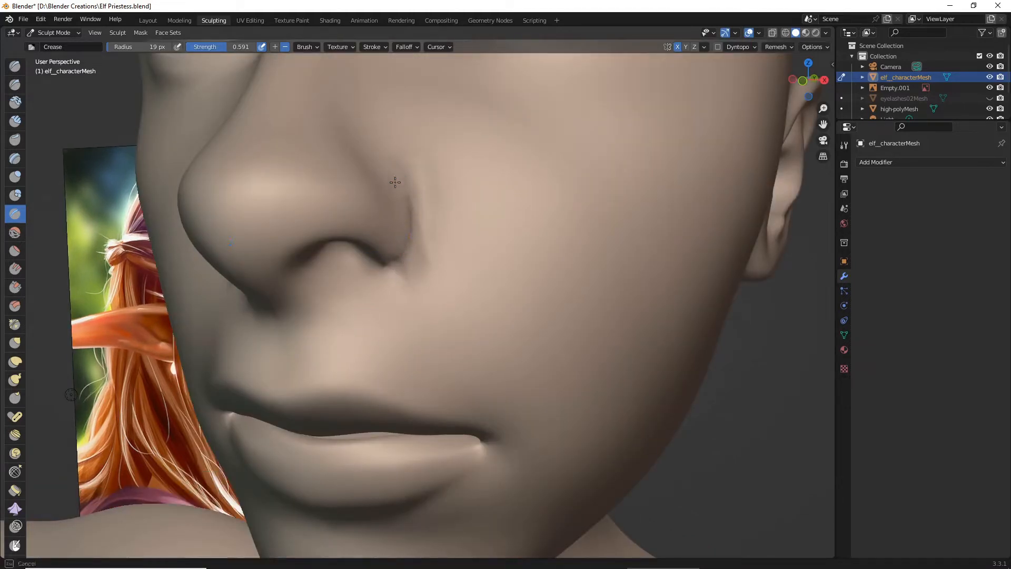
{"action": "middle_click_drag", "start_coordinate": [408, 202], "coordinate": [367, 233]}
{"action": "left_click_drag", "start_coordinate": [251, 322], "coordinate": [235, 298]}
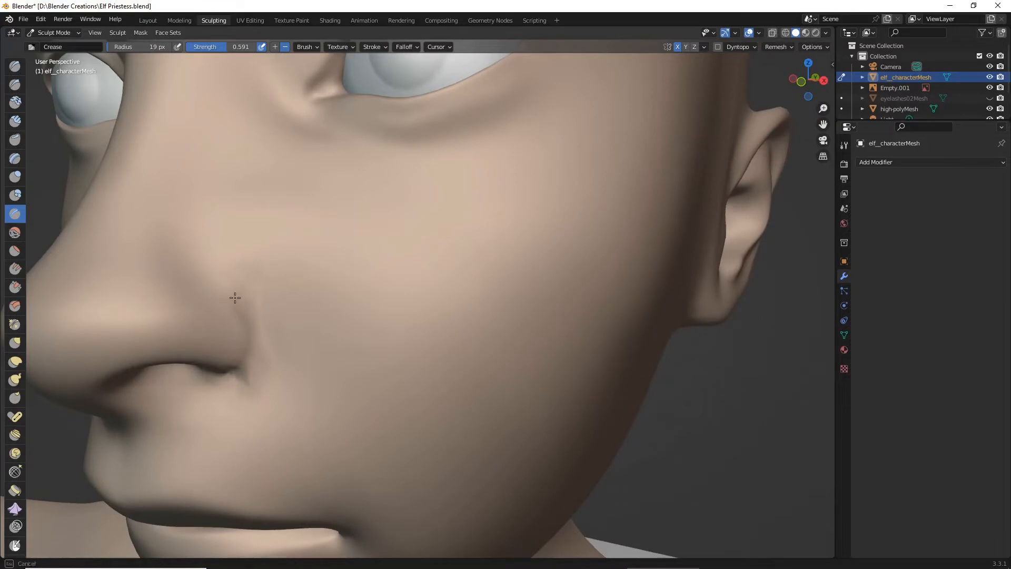
{"action": "mouse_move", "coordinate": [250, 343]}
{"action": "left_mouse_down"}
{"action": "mouse_move", "coordinate": [239, 307]}
{"action": "mouse_move", "coordinate": [249, 349]}
{"action": "mouse_move", "coordinate": [235, 363]}
{"action": "left_mouse_up"}
{"action": "scroll", "coordinate": [235, 363], "scroll_direction": "down", "scroll_amount": 6}
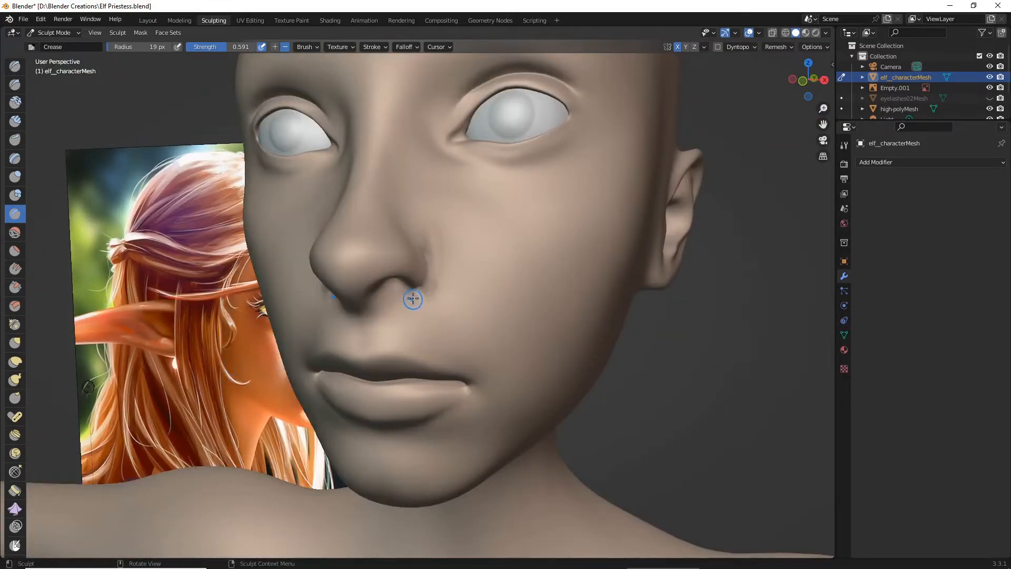
- Deepen the groove behind the nostril wing with the Crease brush at strength 0.709, widening its radius to 51 px
{"action": "scroll", "coordinate": [382, 206], "scroll_direction": "up", "scroll_amount": 4}
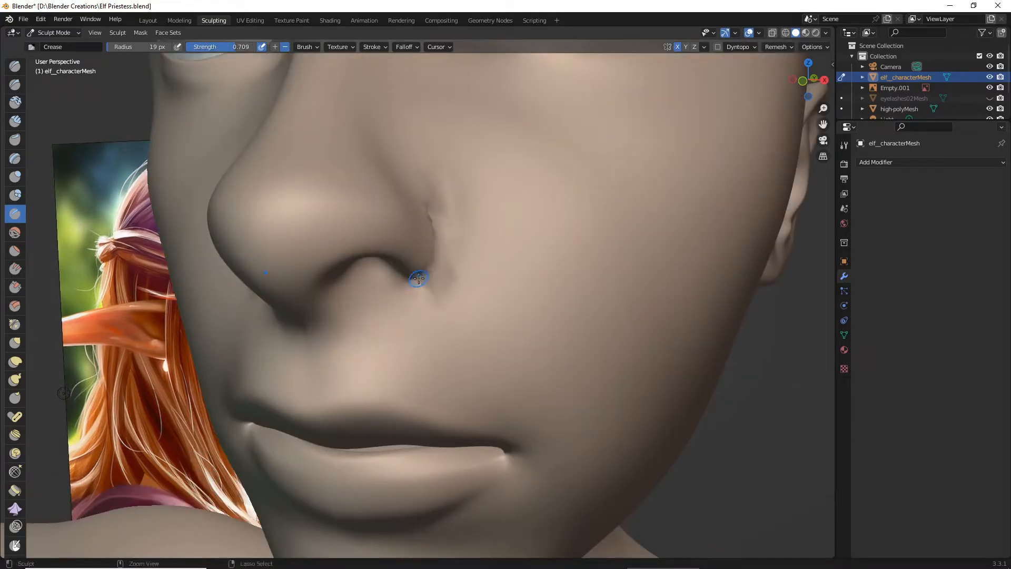
{"action": "left_click_drag", "start_coordinate": [418, 278], "coordinate": [428, 216]}
{"action": "left_click_drag", "start_coordinate": [160, 46], "coordinate": [165, 46]}
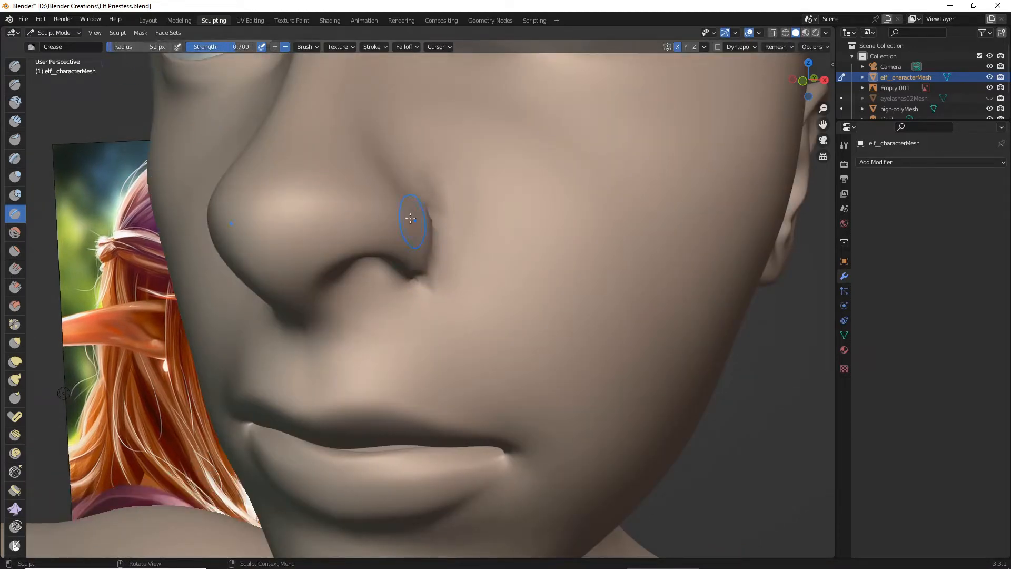
{"action": "left_click_drag", "start_coordinate": [430, 205], "coordinate": [428, 268]}
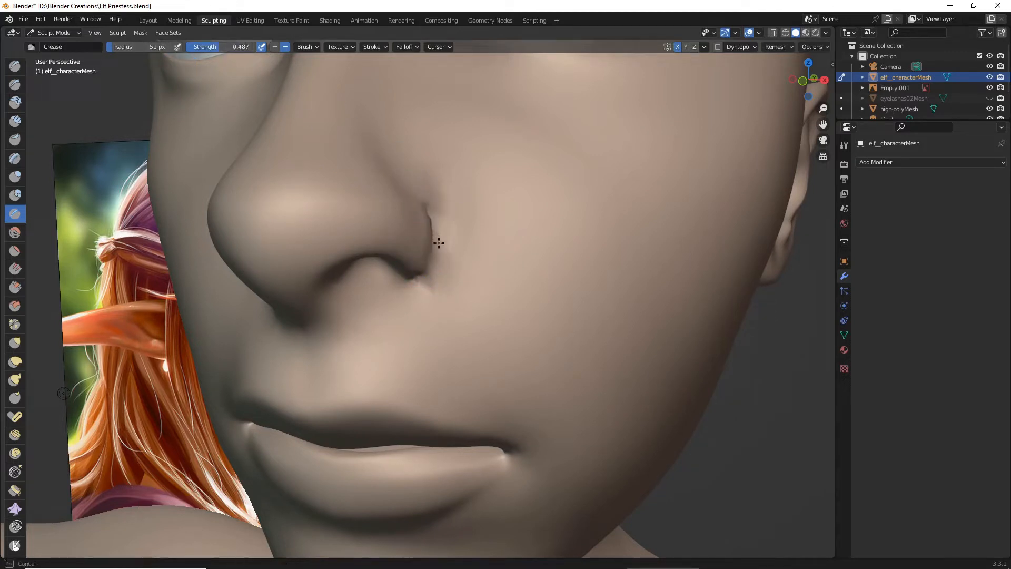
- Set the Crease strength to 0.487 and refine the fold around and above the nostril wing
{"action": "mouse_move", "coordinate": [439, 242]}
{"action": "left_mouse_down"}
{"action": "mouse_move", "coordinate": [409, 278]}
{"action": "mouse_move", "coordinate": [383, 265]}
{"action": "left_mouse_up"}
{"action": "scroll", "coordinate": [388, 269], "scroll_direction": "down", "scroll_amount": 3}
{"action": "middle_click_drag", "start_coordinate": [392, 275], "coordinate": [368, 283]}
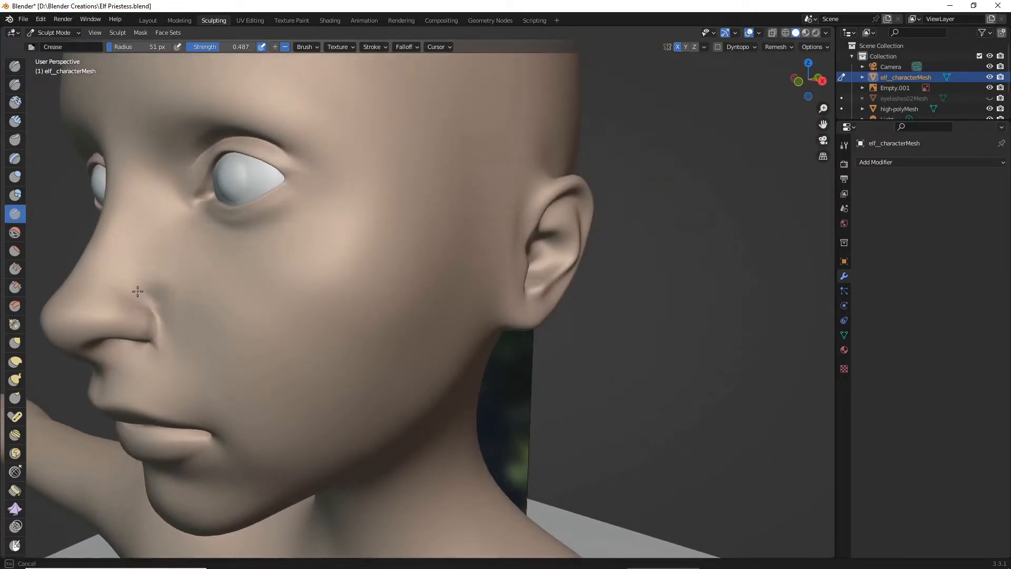
{"action": "middle_click_drag", "start_coordinate": [143, 295], "coordinate": [336, 280]}
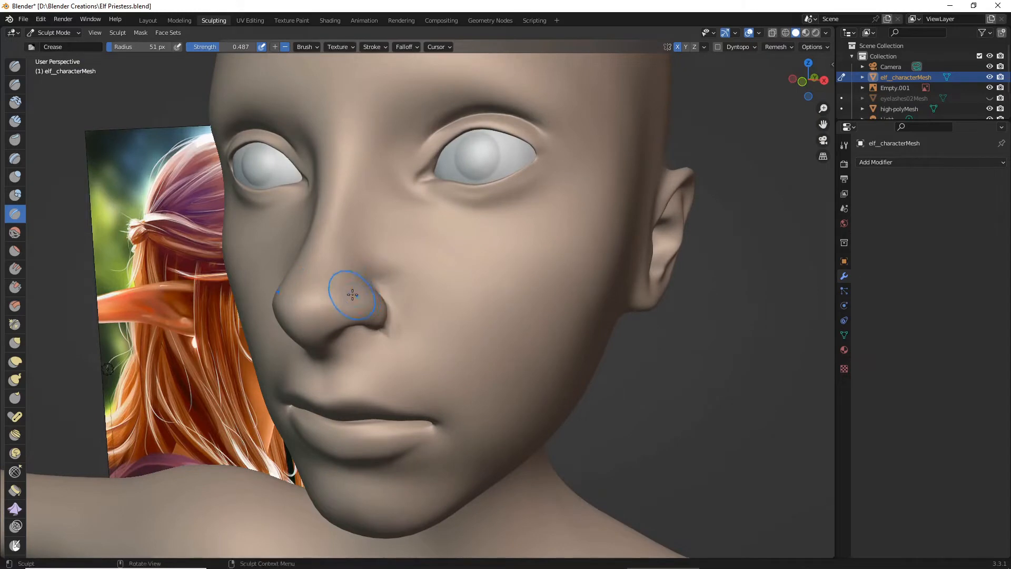
{"action": "scroll", "coordinate": [363, 291], "scroll_direction": "up", "scroll_amount": 3}
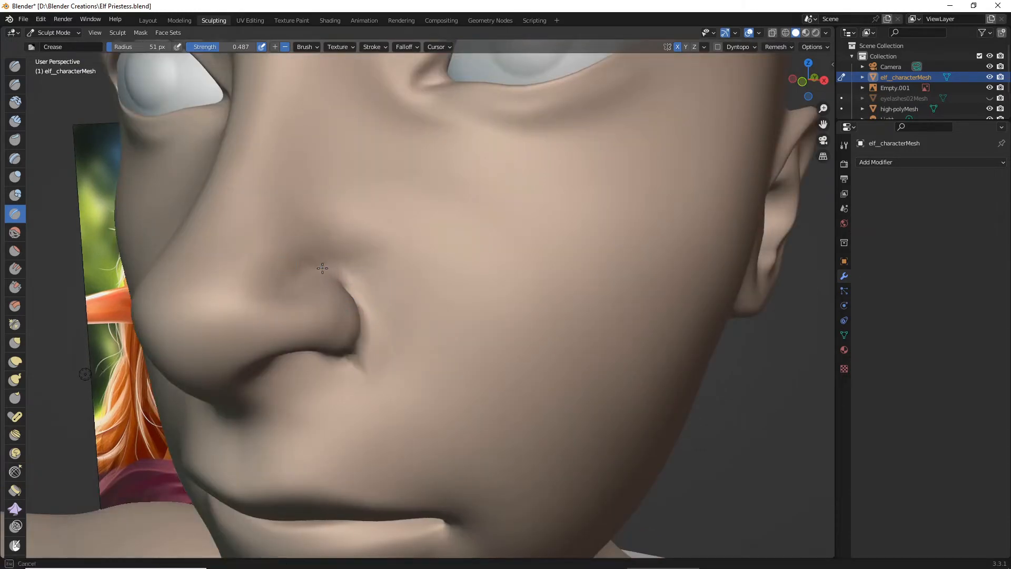
{"action": "left_click_drag", "start_coordinate": [326, 272], "coordinate": [339, 274]}
{"action": "scroll", "coordinate": [394, 276], "scroll_direction": "down", "scroll_amount": 6}
{"action": "mouse_move", "coordinate": [447, 287]}
{"action": "middle_mouse_down"}
{"action": "mouse_move", "coordinate": [524, 296]}
{"action": "mouse_move", "coordinate": [542, 321]}
{"action": "mouse_move", "coordinate": [524, 323]}
{"action": "middle_mouse_up"}
{"action": "scroll", "coordinate": [512, 324], "scroll_direction": "up", "scroll_amount": 4}
{"action": "left_click_drag", "start_coordinate": [267, 331], "coordinate": [287, 318]}
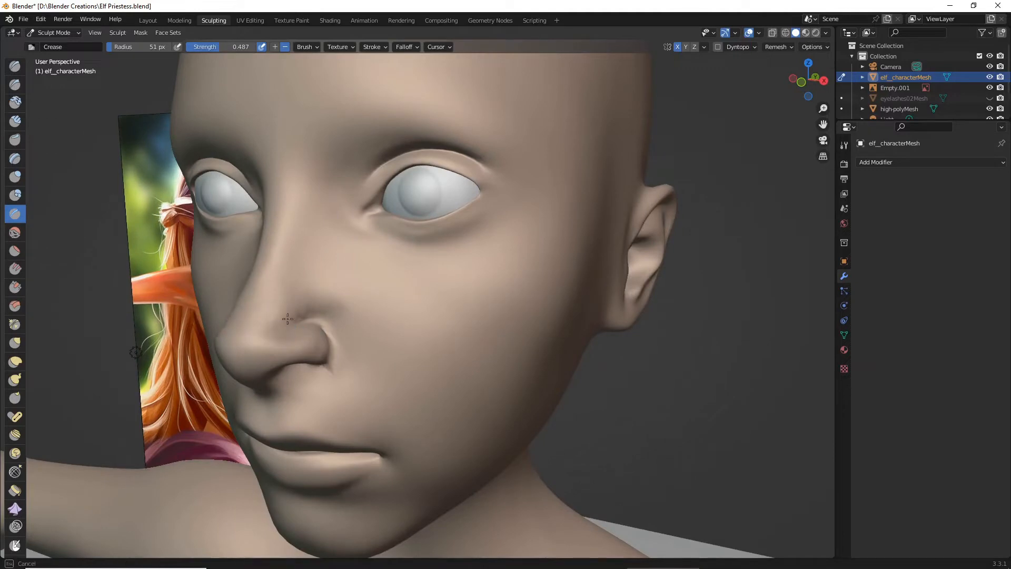
- Compare the nose with the reference painting and reshape its sides above the nostrils with the Grab brush
{"action": "middle_click_drag", "start_coordinate": [370, 334], "coordinate": [425, 321]}
{"action": "scroll", "coordinate": [417, 338], "scroll_direction": "down", "scroll_amount": 4}
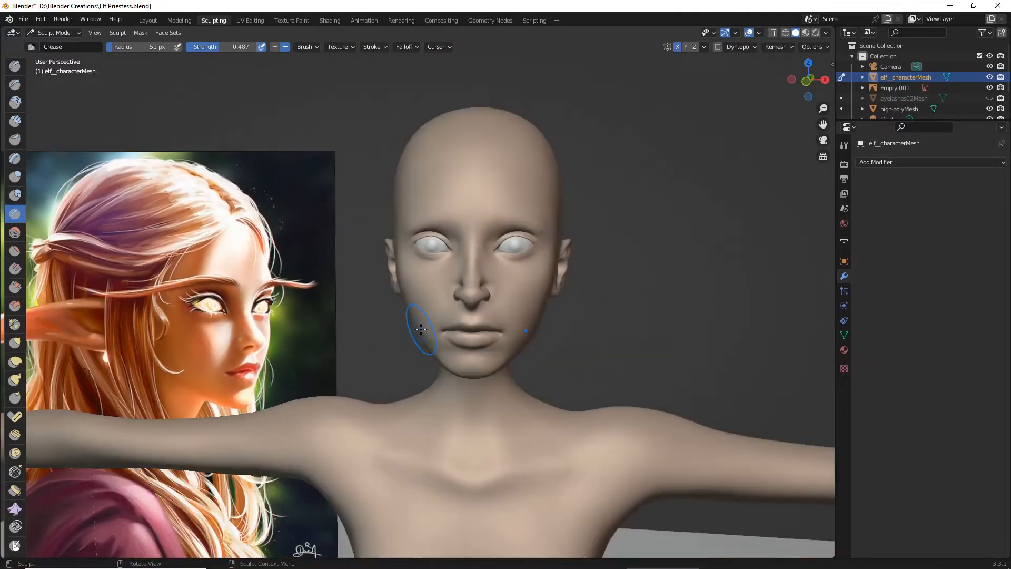
{"action": "scroll", "coordinate": [413, 323], "scroll_direction": "up", "scroll_amount": 4}
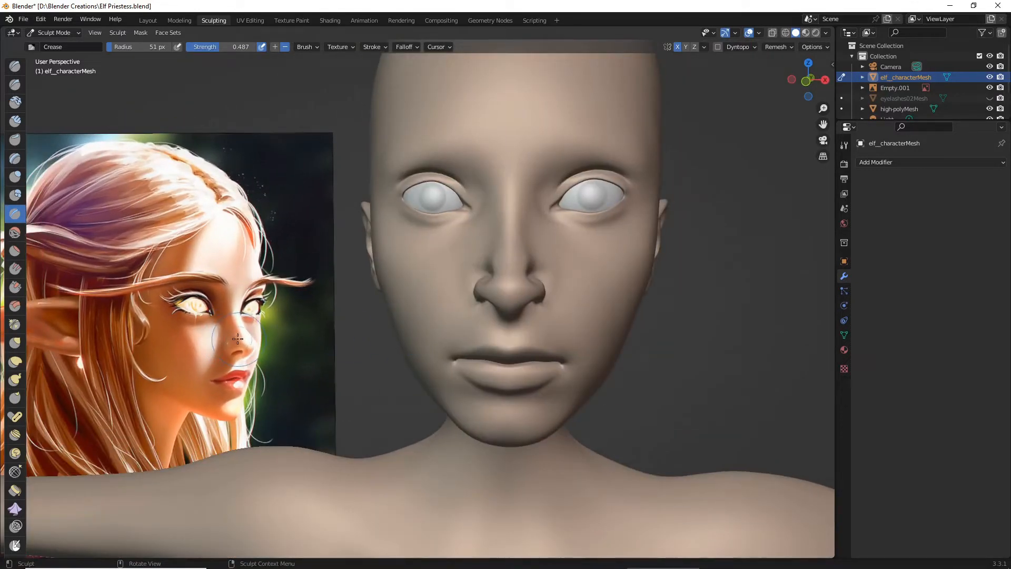
{"action": "middle_click_drag", "start_coordinate": [254, 335], "coordinate": [262, 330]}
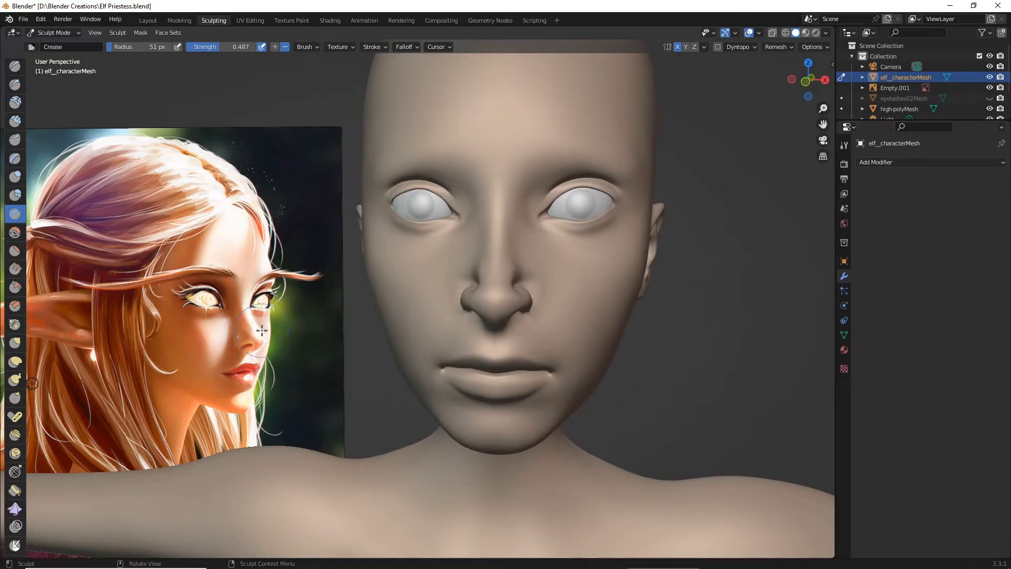
{"action": "left_click", "coordinate": [15, 342]}
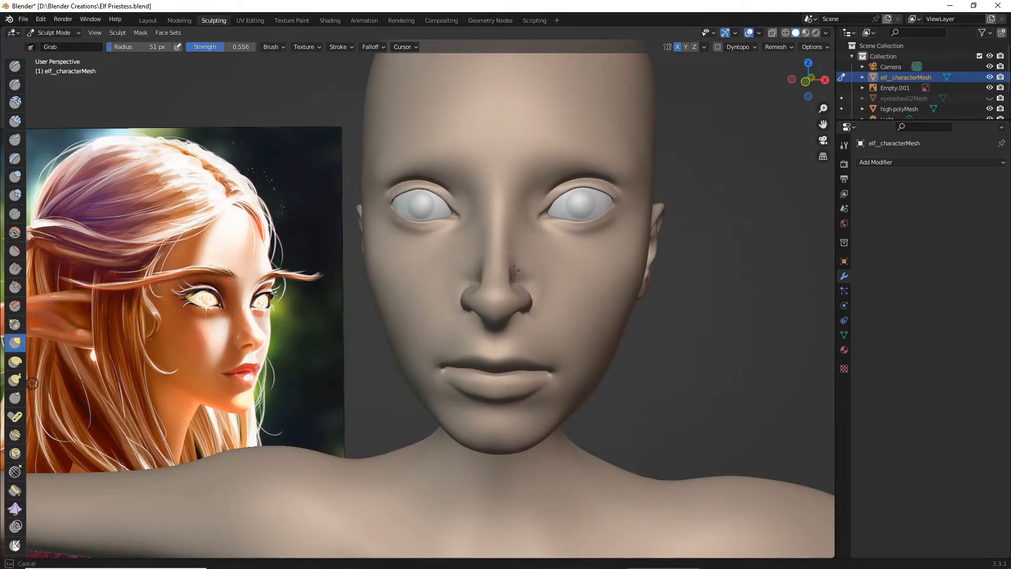
{"action": "middle_click_drag", "start_coordinate": [506, 276], "coordinate": [499, 280]}
{"action": "scroll", "coordinate": [498, 284], "scroll_direction": "up", "scroll_amount": 2}
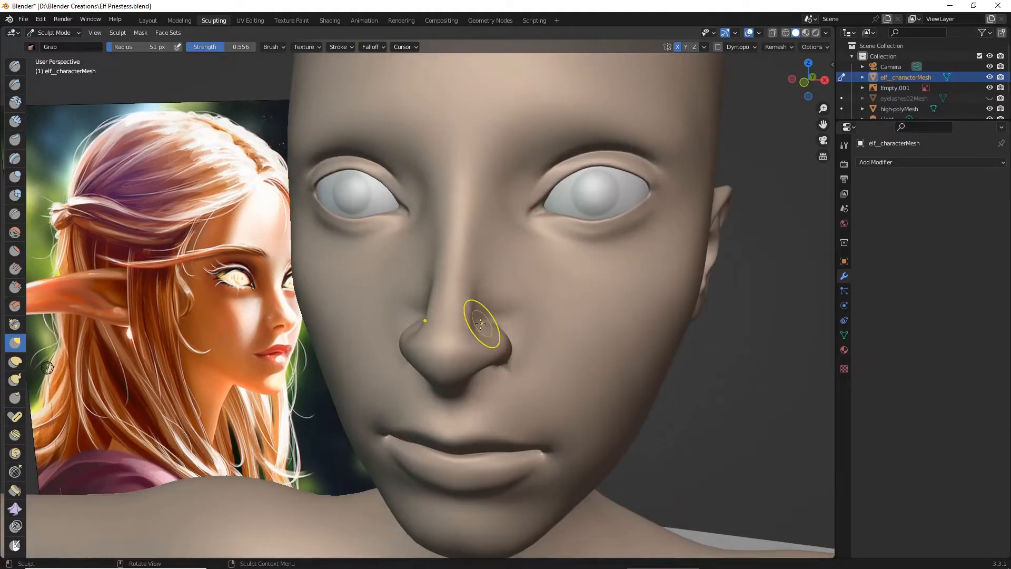
{"action": "left_click_drag", "start_coordinate": [485, 319], "coordinate": [473, 316]}
- Set the Grab brush radius to 71 px and adjust the sides of the nose where they meet the nostril wings
{"action": "left_click_drag", "start_coordinate": [138, 46], "coordinate": [162, 47]}
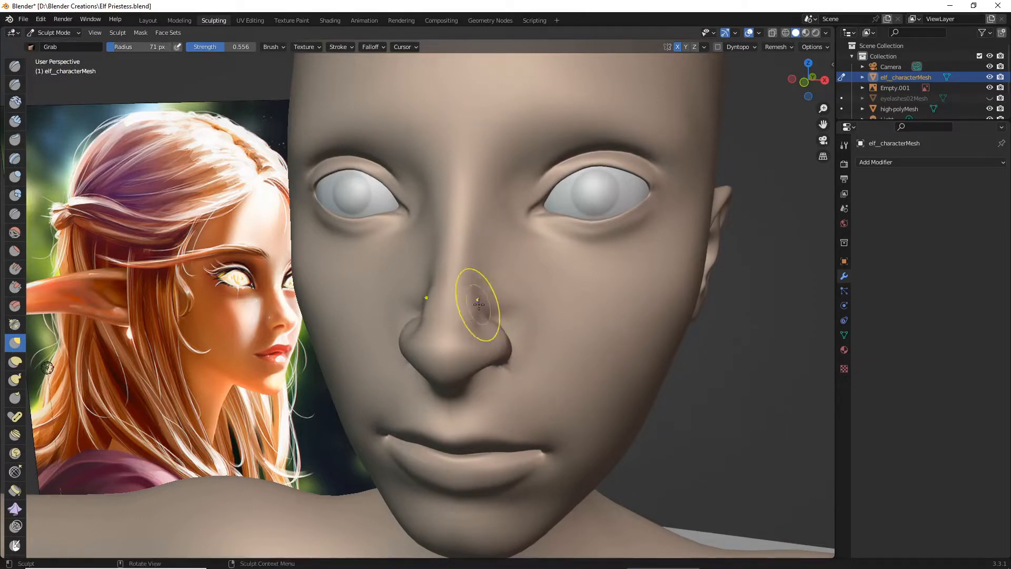
{"action": "left_click_drag", "start_coordinate": [476, 323], "coordinate": [476, 296]}
{"action": "scroll", "coordinate": [476, 295], "scroll_direction": "down", "scroll_amount": 3}
{"action": "middle_click_drag", "start_coordinate": [476, 296], "coordinate": [495, 298]}
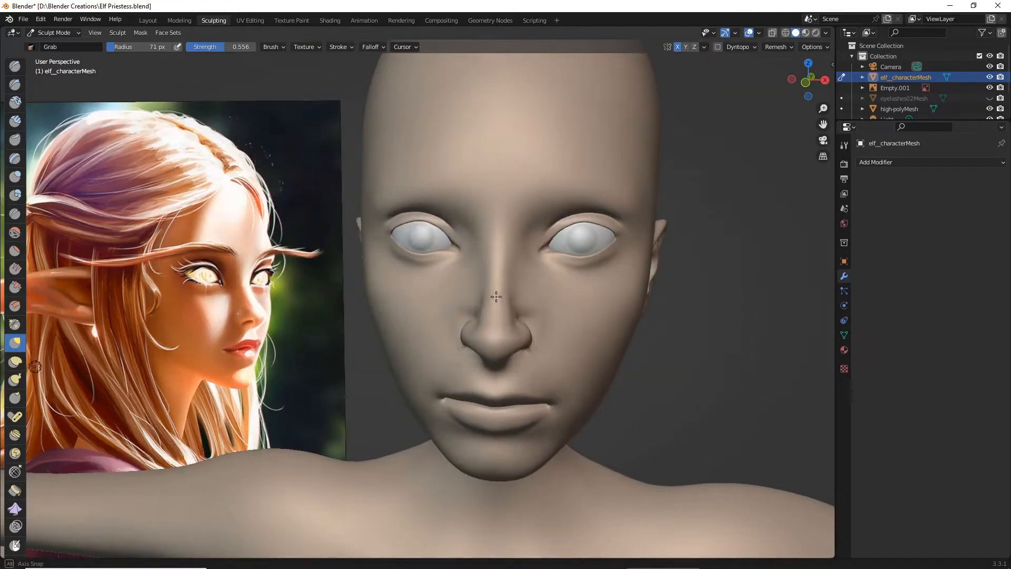
{"action": "scroll", "coordinate": [548, 307], "scroll_direction": "up", "scroll_amount": 3}
{"action": "mouse_move", "coordinate": [548, 307]}
{"action": "left_mouse_down"}
{"action": "mouse_move", "coordinate": [569, 301]}
{"action": "mouse_move", "coordinate": [577, 328]}
{"action": "left_mouse_up"}
{"action": "left_click_drag", "start_coordinate": [575, 328], "coordinate": [564, 327]}
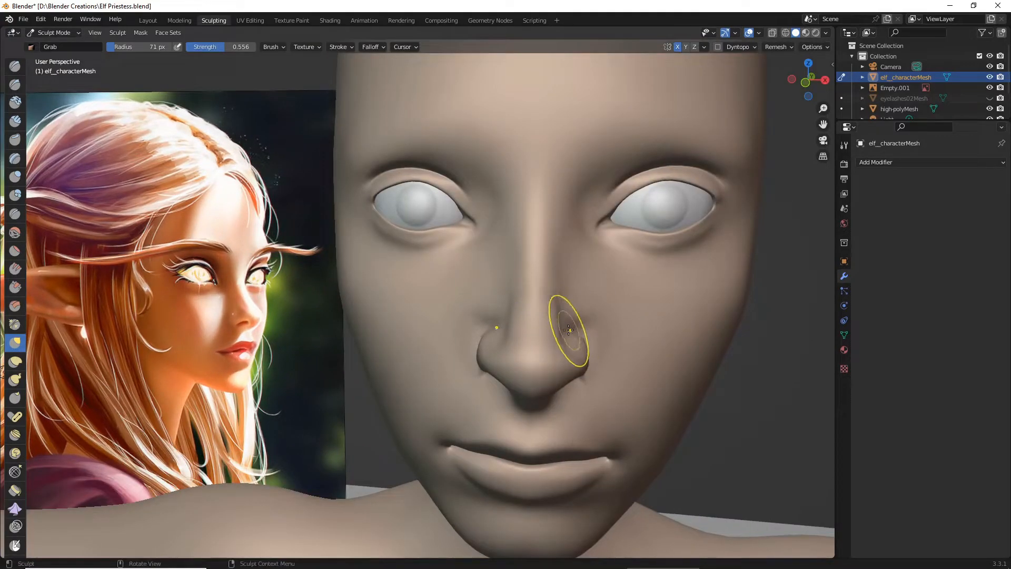
- Soften the creases around the nostril wing and its base with the Smooth brush at strength 0.115
{"action": "scroll", "coordinate": [563, 326], "scroll_direction": "down", "scroll_amount": 2}
{"action": "middle_click_drag", "start_coordinate": [551, 325], "coordinate": [518, 316]}
{"action": "scroll", "coordinate": [496, 311], "scroll_direction": "up", "scroll_amount": 2}
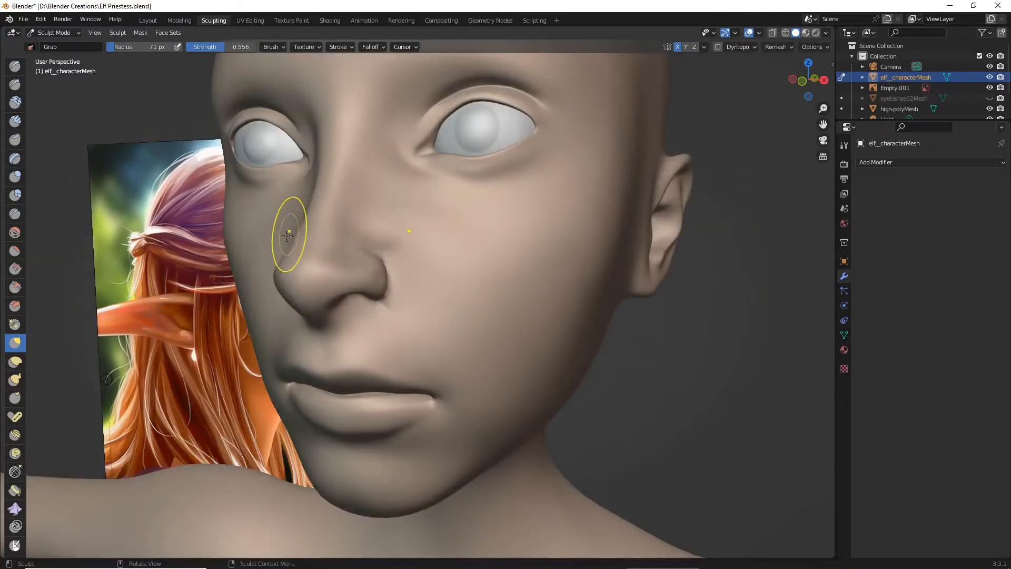
{"action": "left_click", "coordinate": [14, 232]}
{"action": "left_click_drag", "start_coordinate": [391, 244], "coordinate": [384, 253]}
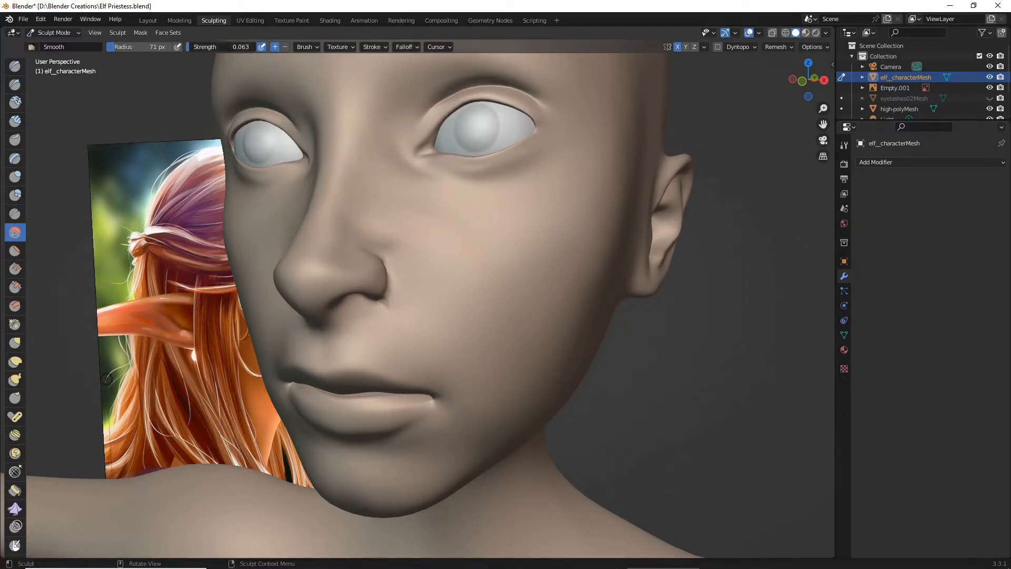
{"action": "left_click_drag", "start_coordinate": [370, 231], "coordinate": [343, 240]}
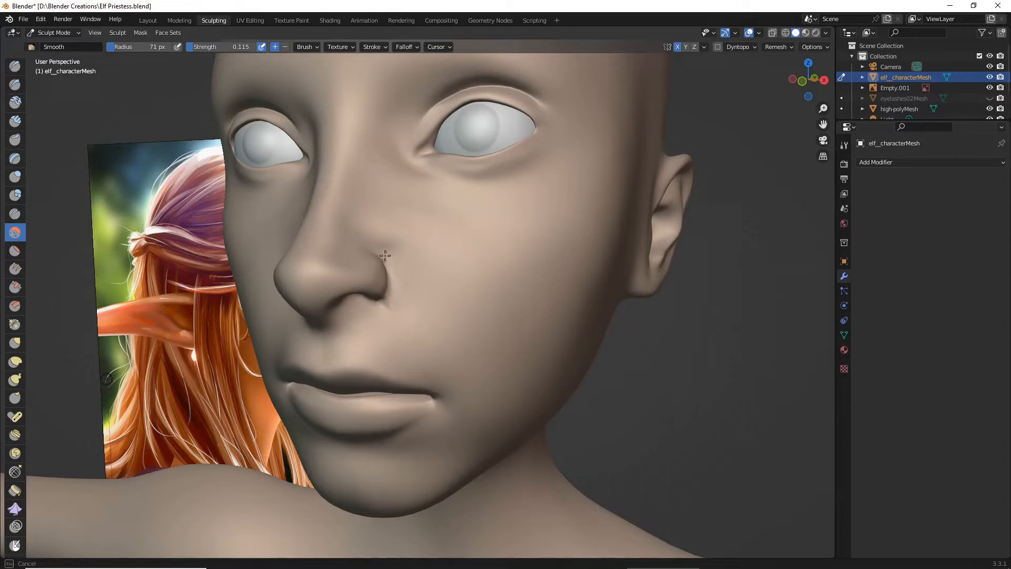
{"action": "left_click_drag", "start_coordinate": [385, 255], "coordinate": [374, 301]}
{"action": "mouse_move", "coordinate": [370, 314]}
{"action": "left_mouse_down"}
{"action": "mouse_move", "coordinate": [362, 327]}
{"action": "mouse_move", "coordinate": [352, 306]}
{"action": "left_mouse_up"}
- Examine the smoothed nose and nostrils from several angles and distances against the reference painting
{"action": "scroll", "coordinate": [403, 317], "scroll_direction": "down", "scroll_amount": 3}
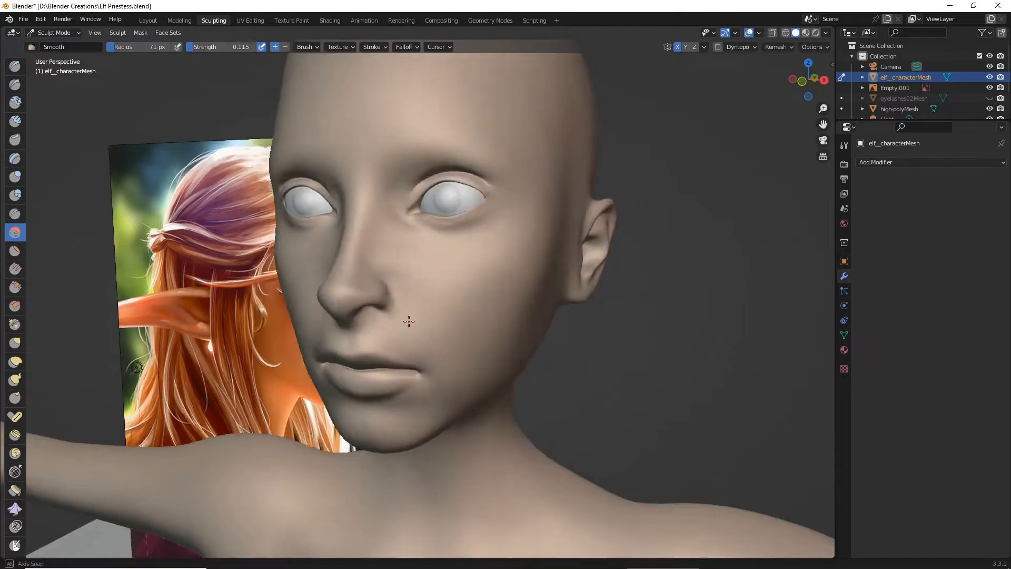
{"action": "middle_click_drag", "start_coordinate": [409, 321], "coordinate": [380, 320]}
{"action": "scroll", "coordinate": [368, 319], "scroll_direction": "up", "scroll_amount": 3}
{"action": "left_click_drag", "start_coordinate": [147, 335], "coordinate": [129, 343]}
{"action": "scroll", "coordinate": [206, 335], "scroll_direction": "down", "scroll_amount": 1}
{"action": "mouse_move", "coordinate": [213, 335]}
{"action": "middle_mouse_down"}
{"action": "mouse_move", "coordinate": [373, 346]}
{"action": "mouse_move", "coordinate": [323, 339]}
{"action": "middle_mouse_up"}
{"action": "scroll", "coordinate": [307, 337], "scroll_direction": "down", "scroll_amount": 5}
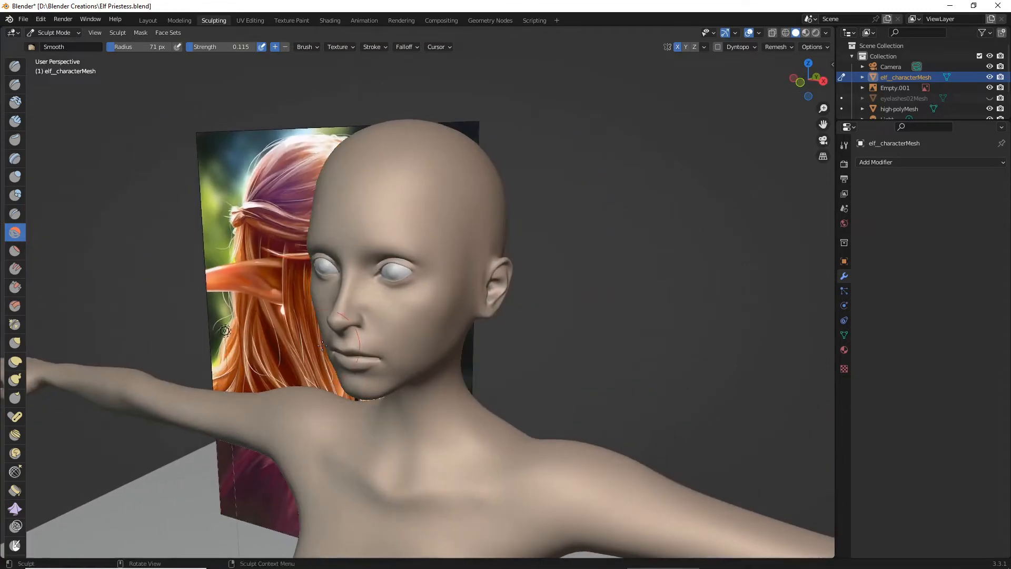
{"action": "scroll", "coordinate": [320, 335], "scroll_direction": "up", "scroll_amount": 3}
{"action": "left_click_drag", "start_coordinate": [312, 316], "coordinate": [322, 312]}
{"action": "scroll", "coordinate": [353, 317], "scroll_direction": "down", "scroll_amount": 3}
{"action": "middle_click_drag", "start_coordinate": [382, 322], "coordinate": [395, 305]}
{"action": "scroll", "coordinate": [445, 326], "scroll_direction": "up", "scroll_amount": 4}
{"action": "scroll", "coordinate": [400, 328], "scroll_direction": "up", "scroll_amount": 2}
{"action": "scroll", "coordinate": [372, 316], "scroll_direction": "down", "scroll_amount": 3}
{"action": "scroll", "coordinate": [395, 305], "scroll_direction": "down", "scroll_amount": 2}
{"action": "middle_click_drag", "start_coordinate": [480, 343], "coordinate": [369, 355]}
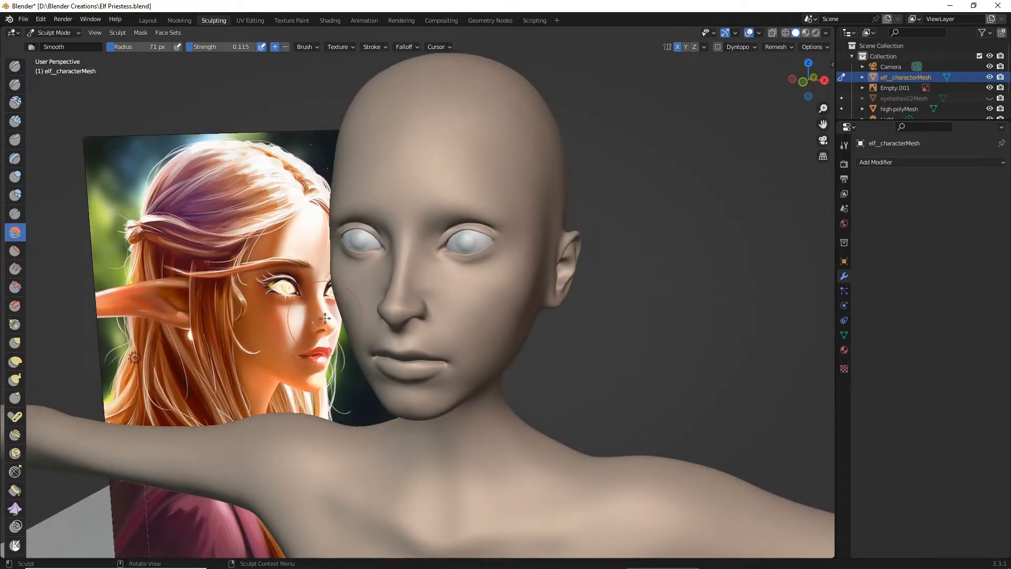
- Smooth the transition between the side of the nose and the cheek with the Smooth brush
{"action": "scroll", "coordinate": [396, 293], "scroll_direction": "up", "scroll_amount": 4}
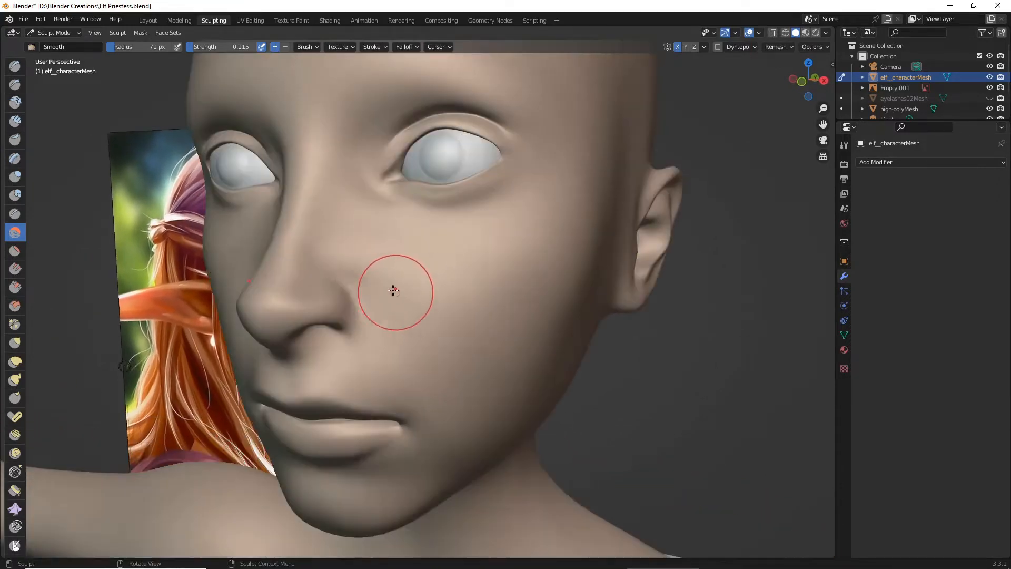
{"action": "left_click_drag", "start_coordinate": [390, 278], "coordinate": [342, 250]}
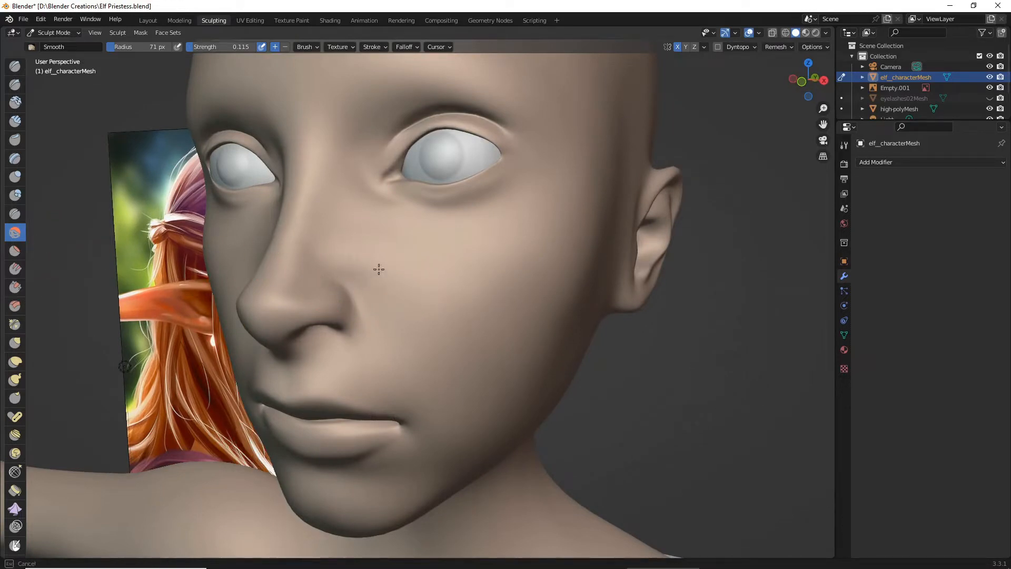
{"action": "left_click_drag", "start_coordinate": [392, 272], "coordinate": [398, 278]}
{"action": "scroll", "coordinate": [463, 288], "scroll_direction": "down", "scroll_amount": 4}
{"action": "middle_click_drag", "start_coordinate": [490, 293], "coordinate": [520, 311]}
{"action": "scroll", "coordinate": [520, 312], "scroll_direction": "up", "scroll_amount": 2}
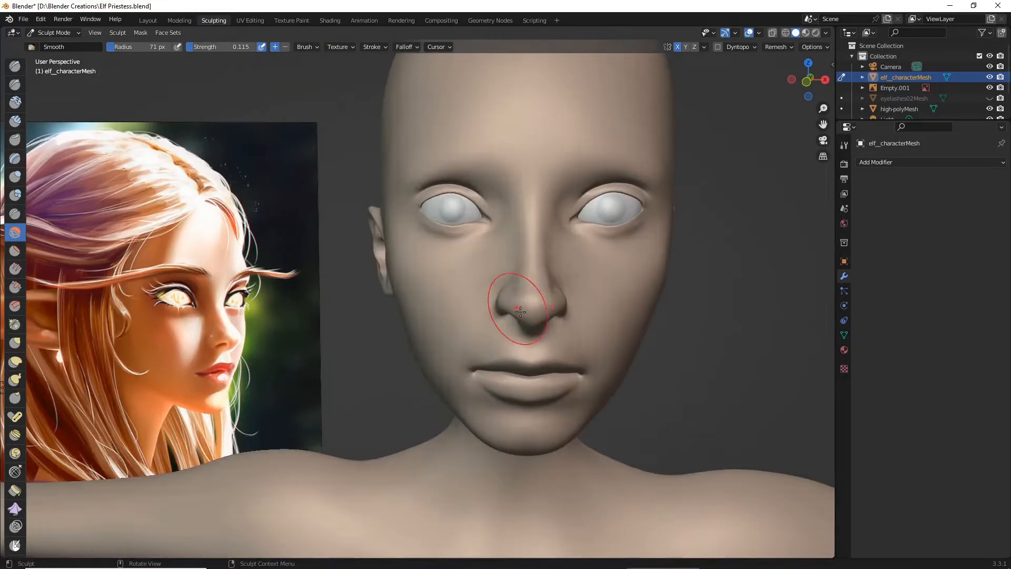
- Check the face from the front and side, and save the Blender file
{"action": "middle_click_drag", "start_coordinate": [634, 332], "coordinate": [626, 332]}
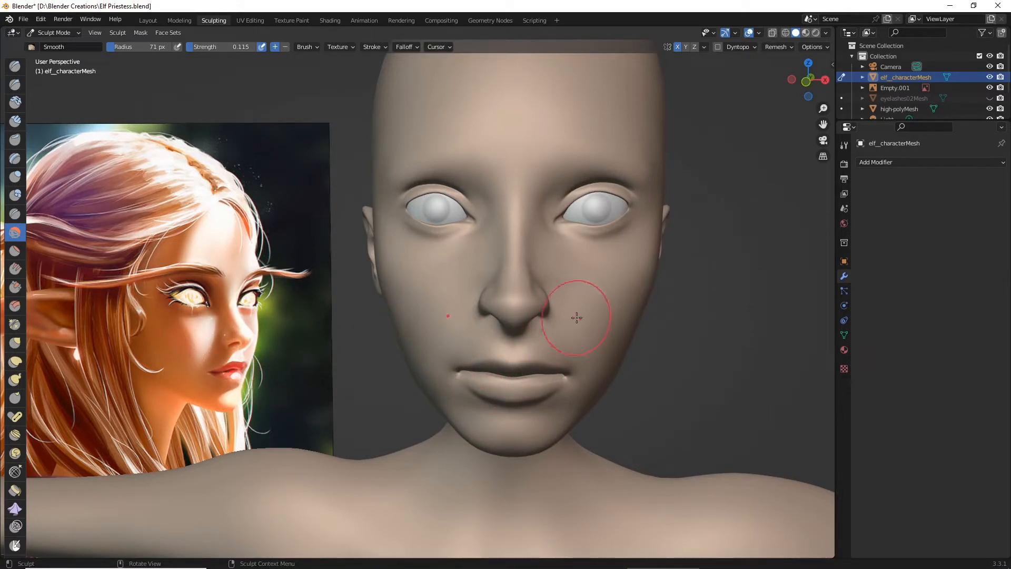
{"action": "mouse_move", "coordinate": [577, 316]}
{"action": "middle_mouse_down"}
{"action": "mouse_move", "coordinate": [548, 326]}
{"action": "mouse_move", "coordinate": [454, 282]}
{"action": "mouse_move", "coordinate": [420, 280]}
{"action": "mouse_move", "coordinate": [473, 282]}
{"action": "mouse_move", "coordinate": [430, 278]}
{"action": "middle_mouse_up"}
{"action": "scroll", "coordinate": [443, 278], "scroll_direction": "up", "scroll_amount": 4}
{"action": "left_click", "coordinate": [27, 19]}
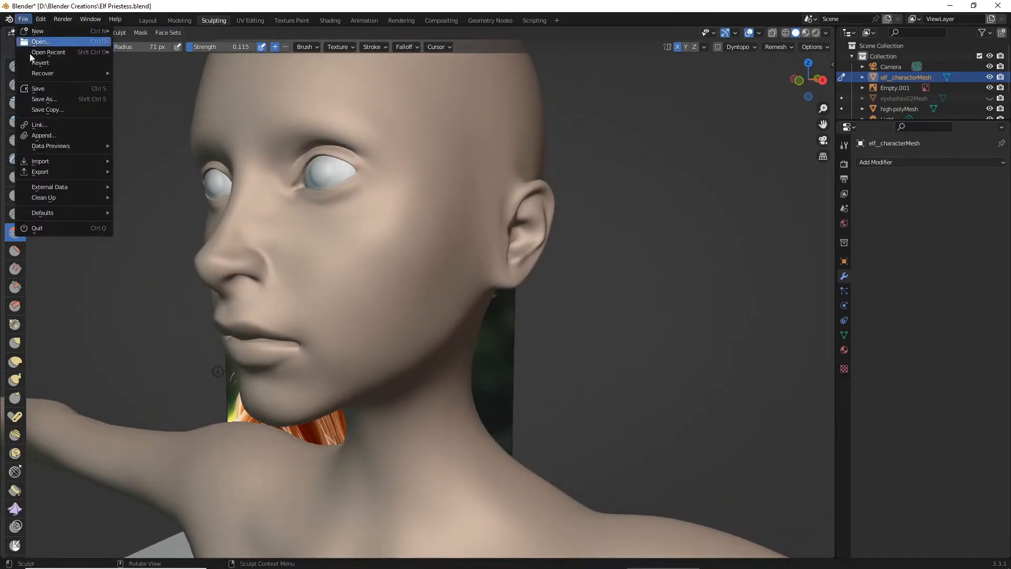
{"action": "left_click", "coordinate": [43, 87]}
- Build up volume on the cheekbones with the Blob brush at strength 0.152
{"action": "middle_click_drag", "start_coordinate": [264, 199], "coordinate": [284, 356]}
{"action": "scroll", "coordinate": [315, 385], "scroll_direction": "up", "scroll_amount": 2}
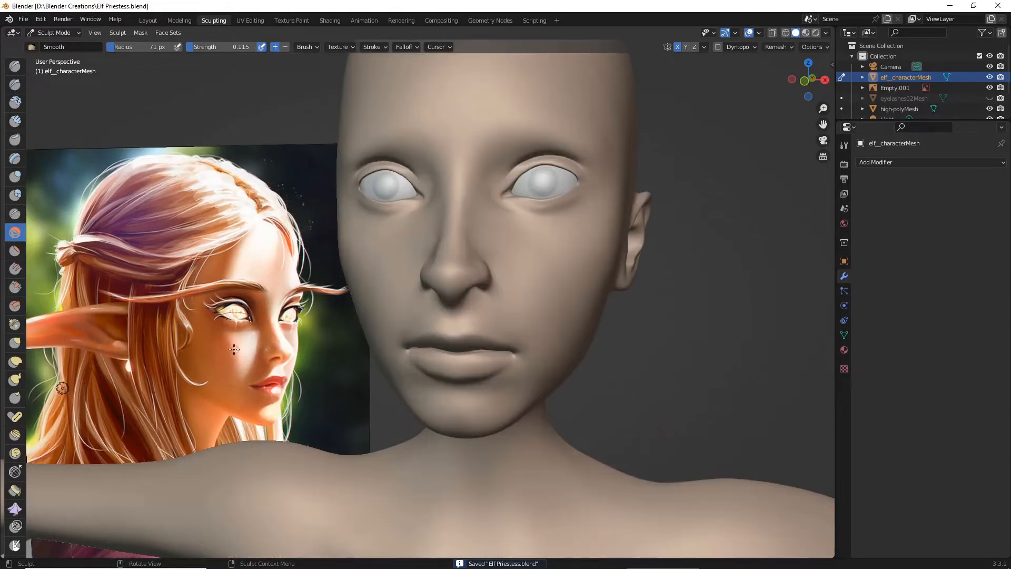
{"action": "scroll", "coordinate": [337, 345], "scroll_direction": "down", "scroll_amount": 1}
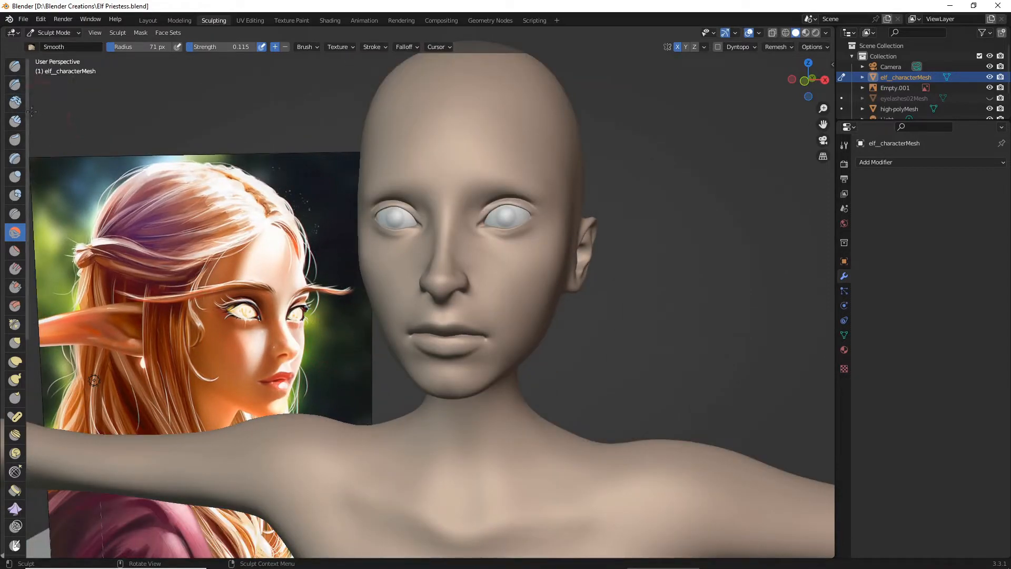
{"action": "left_click", "coordinate": [15, 66]}
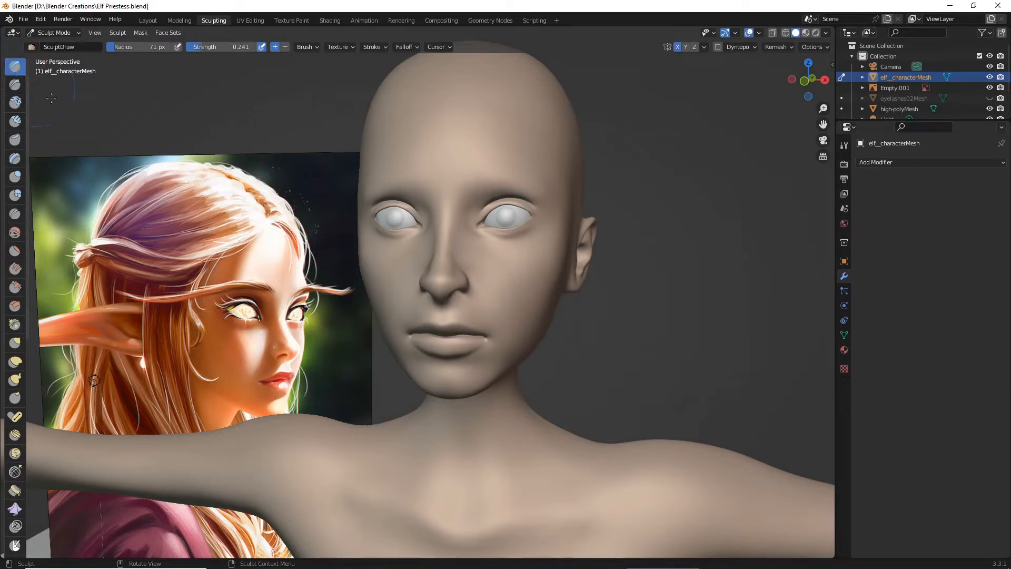
{"action": "left_click", "coordinate": [15, 195]}
{"action": "left_click_drag", "start_coordinate": [533, 280], "coordinate": [528, 285]}
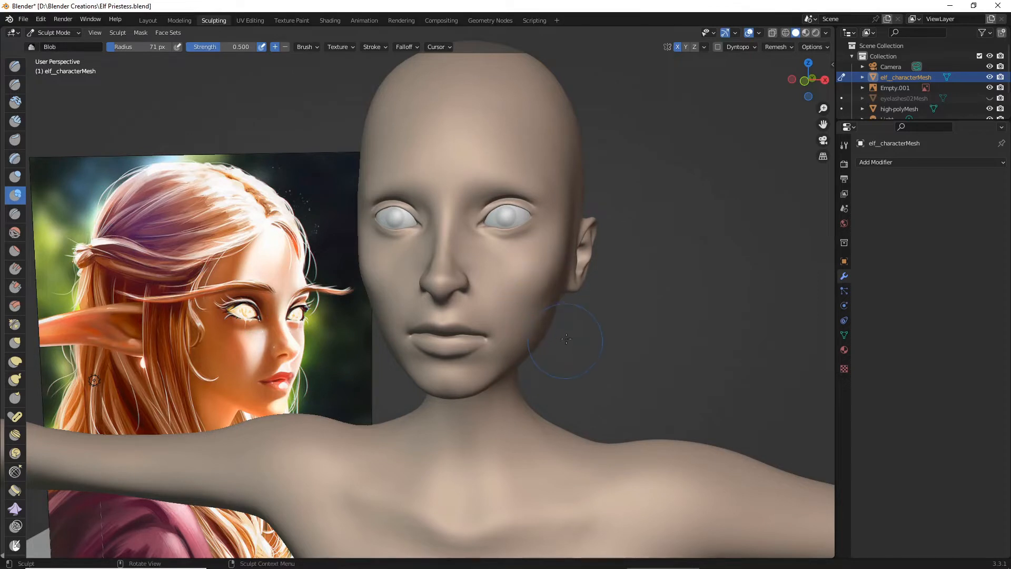
{"action": "scroll", "coordinate": [556, 330], "scroll_direction": "up", "scroll_amount": 2}
{"action": "mouse_move", "coordinate": [579, 255]}
{"action": "left_mouse_down"}
{"action": "mouse_move", "coordinate": [582, 316]}
{"action": "mouse_move", "coordinate": [569, 282]}
{"action": "mouse_move", "coordinate": [580, 280]}
{"action": "mouse_move", "coordinate": [592, 314]}
{"action": "mouse_move", "coordinate": [583, 271]}
{"action": "mouse_move", "coordinate": [591, 250]}
{"action": "mouse_move", "coordinate": [582, 243]}
{"action": "left_mouse_up"}
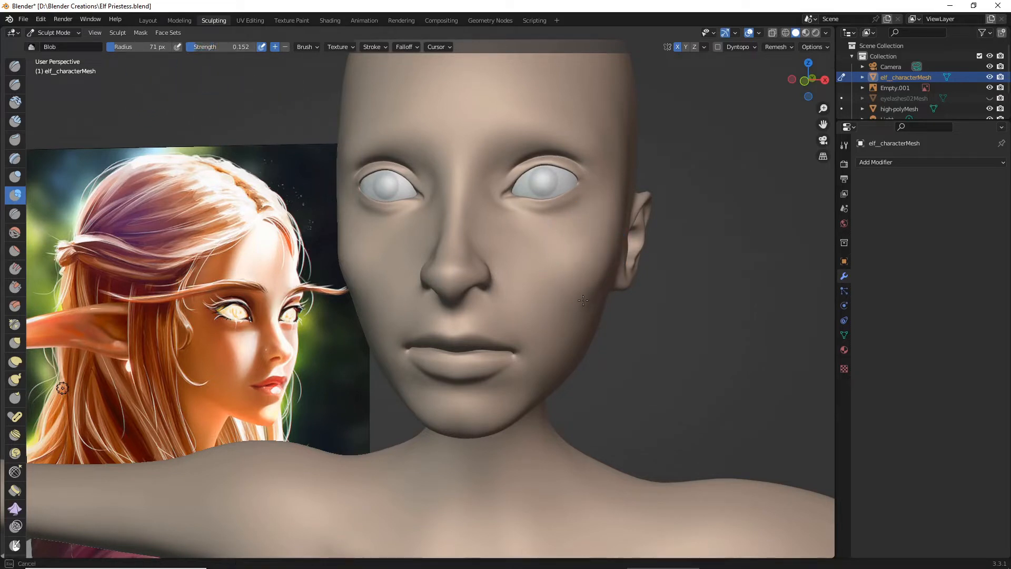
{"action": "mouse_move", "coordinate": [576, 293]}
{"action": "middle_mouse_down"}
{"action": "mouse_move", "coordinate": [554, 320]}
{"action": "mouse_move", "coordinate": [484, 305]}
{"action": "mouse_move", "coordinate": [523, 361]}
{"action": "mouse_move", "coordinate": [182, 274]}
{"action": "middle_mouse_up"}
- Blend the raised cheekbones into the surrounding cheeks with the Smooth brush at strength 0.115
{"action": "left_click", "coordinate": [12, 238]}
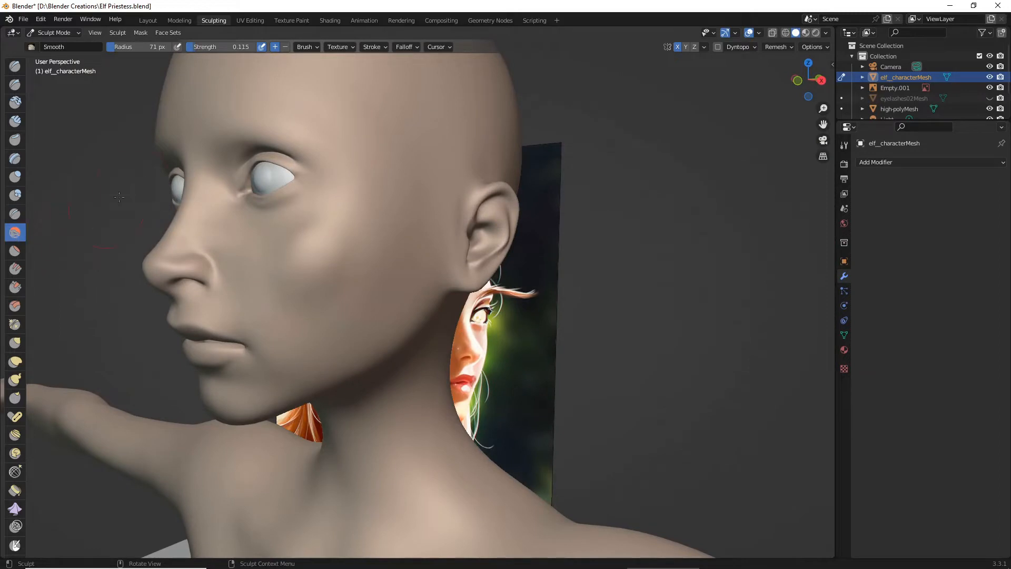
{"action": "middle_click_drag", "start_coordinate": [250, 201], "coordinate": [259, 198]}
{"action": "left_click_drag", "start_coordinate": [384, 260], "coordinate": [309, 286]}
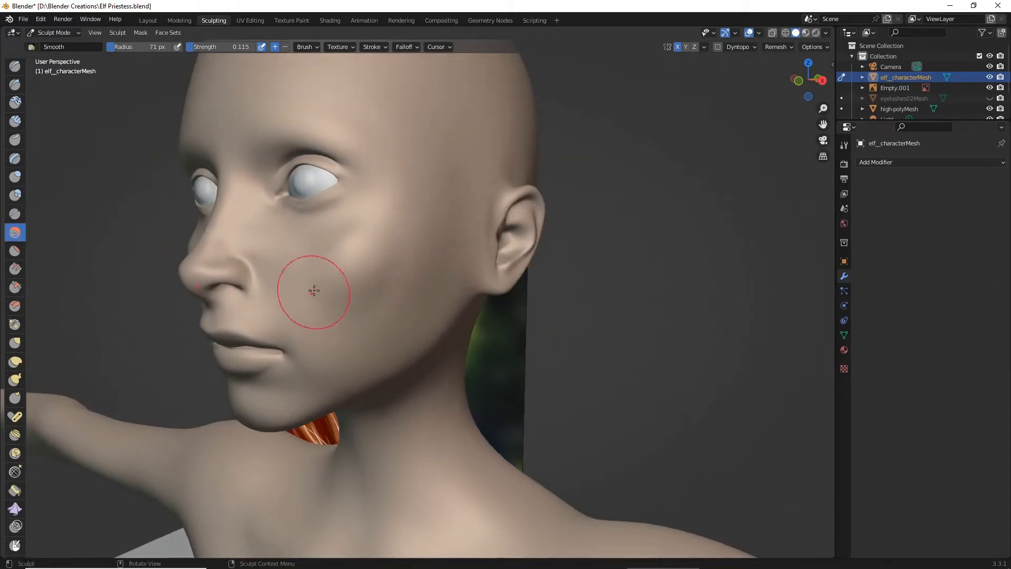
{"action": "middle_click_drag", "start_coordinate": [309, 286], "coordinate": [576, 247]}
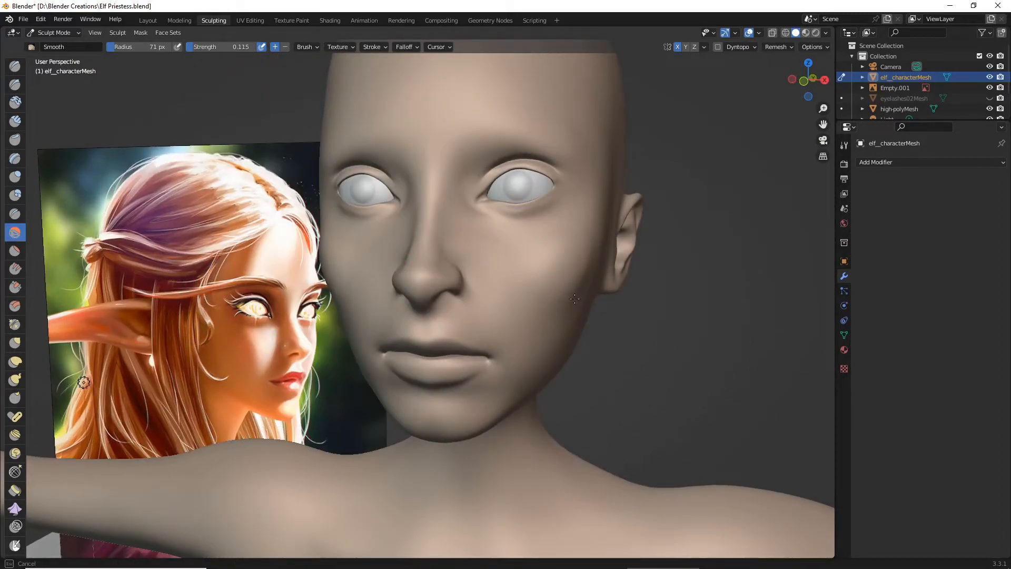
{"action": "middle_click_drag", "start_coordinate": [593, 268], "coordinate": [501, 305]}
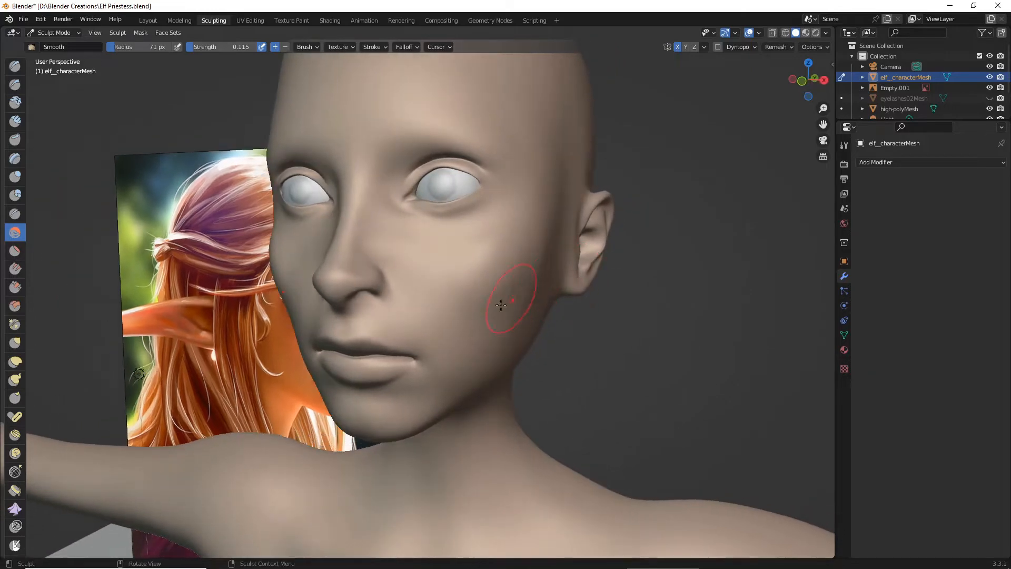
{"action": "left_click_drag", "start_coordinate": [523, 287], "coordinate": [507, 248]}
{"action": "mouse_move", "coordinate": [503, 243]}
{"action": "left_mouse_down"}
{"action": "mouse_move", "coordinate": [492, 237]}
{"action": "mouse_move", "coordinate": [527, 287]}
{"action": "left_mouse_up"}
- Examine the smoothed cheekbones from the front at several distances against the reference painting
{"action": "scroll", "coordinate": [530, 289], "scroll_direction": "down", "scroll_amount": 5}
{"action": "mouse_move", "coordinate": [531, 289]}
{"action": "middle_mouse_down"}
{"action": "mouse_move", "coordinate": [567, 272]}
{"action": "mouse_move", "coordinate": [561, 278]}
{"action": "middle_mouse_up"}
{"action": "scroll", "coordinate": [553, 271], "scroll_direction": "up", "scroll_amount": 3}
{"action": "scroll", "coordinate": [563, 267], "scroll_direction": "up", "scroll_amount": 2}
{"action": "left_click_drag", "start_coordinate": [562, 276], "coordinate": [568, 289]}
{"action": "scroll", "coordinate": [568, 295], "scroll_direction": "down", "scroll_amount": 2}
{"action": "middle_click_drag", "start_coordinate": [568, 297], "coordinate": [573, 311]}
{"action": "scroll", "coordinate": [572, 311], "scroll_direction": "up", "scroll_amount": 2}
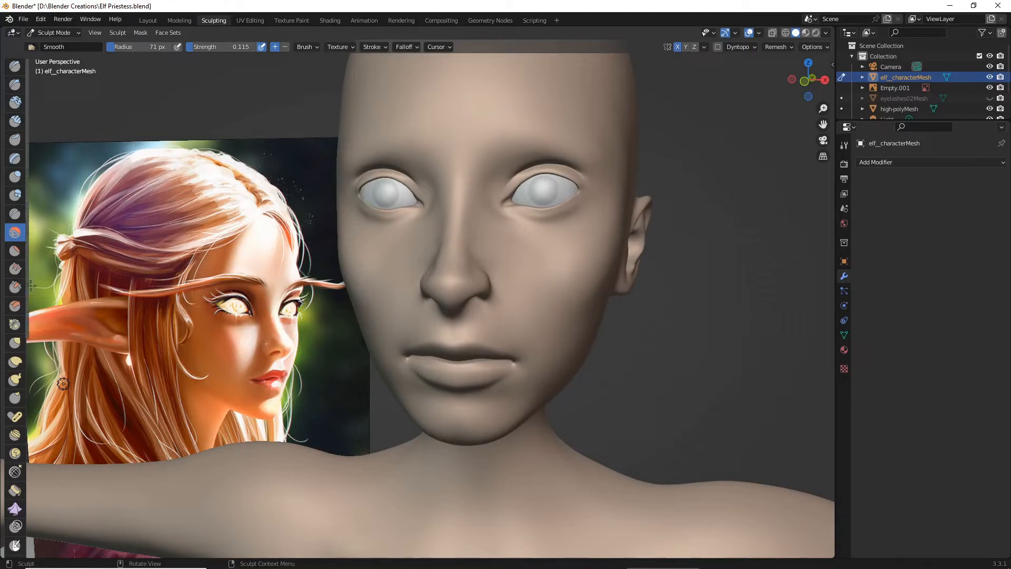
- Slim the lower cheeks with the Grab brush at radius 126 px
{"action": "left_click", "coordinate": [15, 342]}
{"action": "scroll", "coordinate": [221, 331], "scroll_direction": "down", "scroll_amount": 2}
{"action": "scroll", "coordinate": [227, 335], "scroll_direction": "down", "scroll_amount": 2}
{"action": "middle_click_drag", "start_coordinate": [257, 351], "coordinate": [262, 337]}
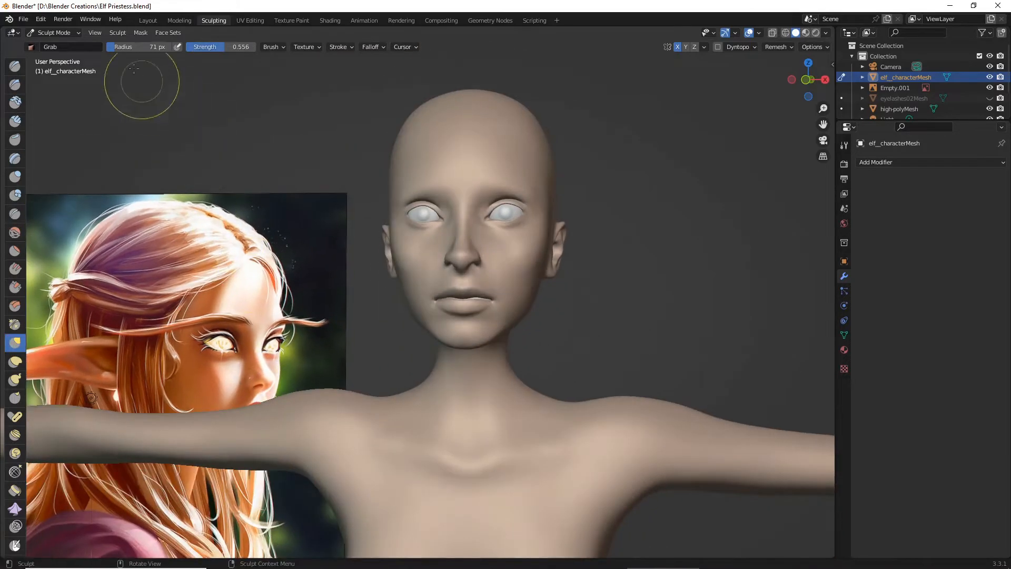
{"action": "left_click_drag", "start_coordinate": [118, 47], "coordinate": [123, 47]}
{"action": "scroll", "coordinate": [345, 284], "scroll_direction": "up", "scroll_amount": 3}
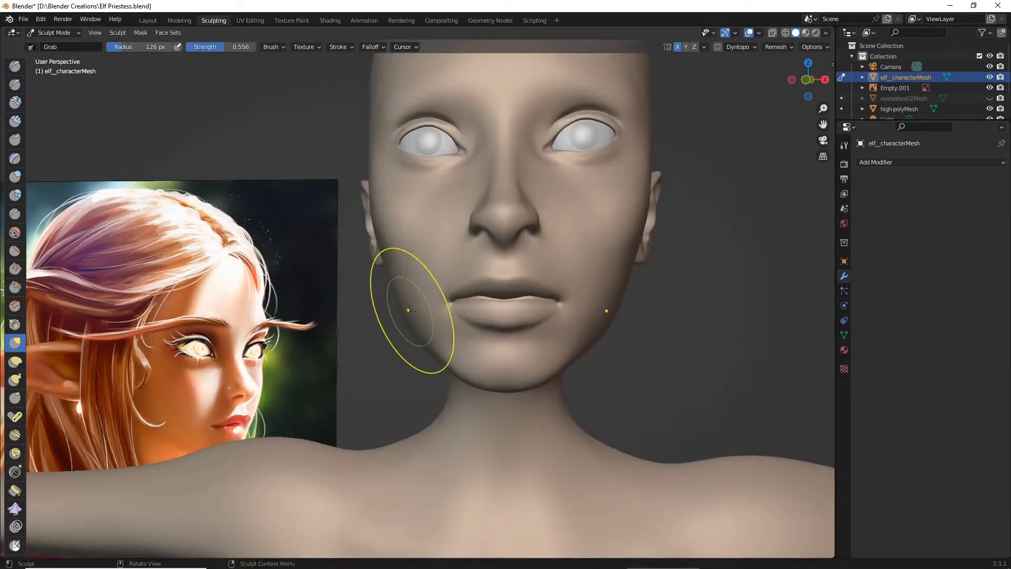
{"action": "left_click_drag", "start_coordinate": [424, 307], "coordinate": [427, 307]}
{"action": "middle_click_drag", "start_coordinate": [410, 318], "coordinate": [390, 348]}
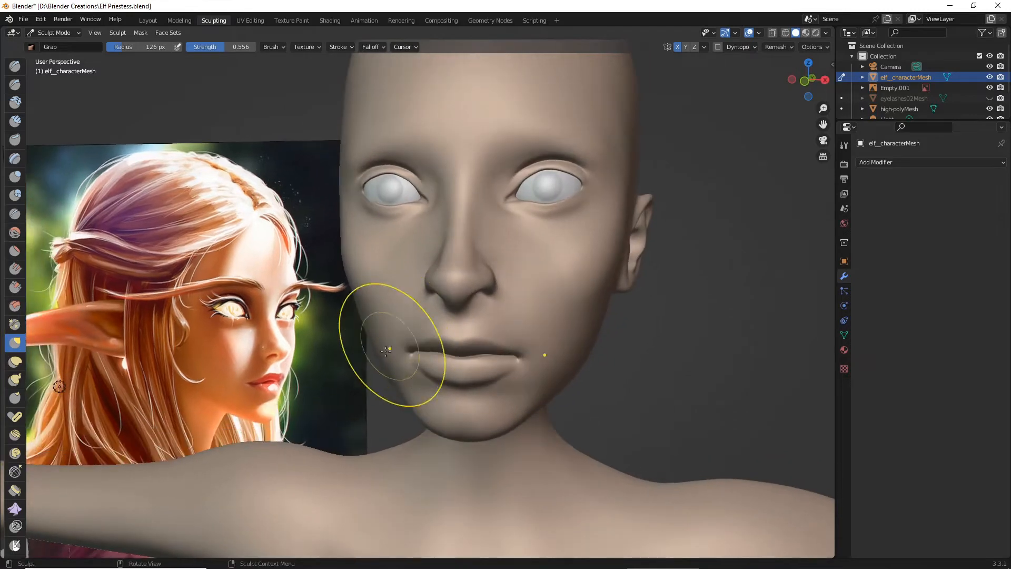
{"action": "mouse_move", "coordinate": [370, 356]}
{"action": "left_mouse_down"}
{"action": "mouse_move", "coordinate": [384, 355]}
{"action": "mouse_move", "coordinate": [382, 341]}
{"action": "left_mouse_up"}
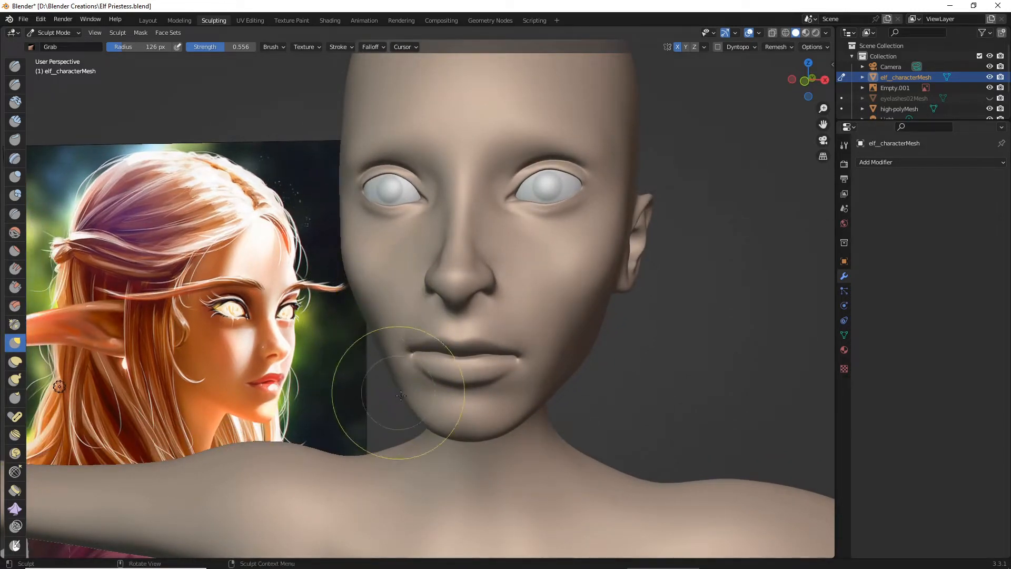
- Narrow the jaw beside the chin and pull the mouth corners inward with the Grab brush
{"action": "mouse_move", "coordinate": [405, 399]}
{"action": "left_mouse_down"}
{"action": "mouse_move", "coordinate": [414, 406]}
{"action": "mouse_move", "coordinate": [415, 397]}
{"action": "left_mouse_up"}
{"action": "middle_click_drag", "start_coordinate": [415, 397], "coordinate": [451, 402]}
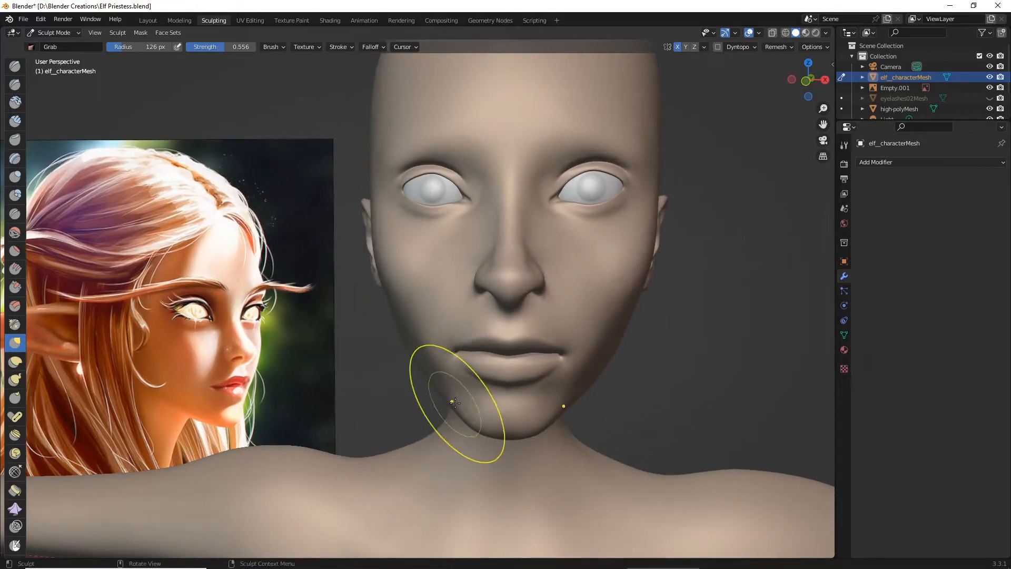
{"action": "left_click_drag", "start_coordinate": [451, 403], "coordinate": [430, 394]}
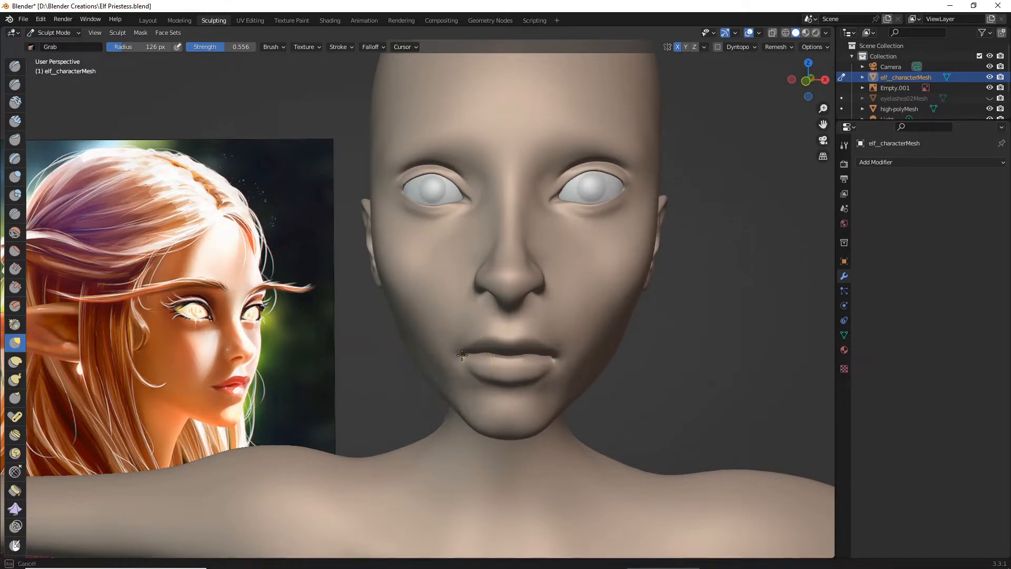
{"action": "mouse_move", "coordinate": [542, 368]}
{"action": "middle_mouse_down"}
{"action": "mouse_move", "coordinate": [535, 384]}
{"action": "mouse_move", "coordinate": [519, 342]}
{"action": "mouse_move", "coordinate": [599, 360]}
{"action": "mouse_move", "coordinate": [590, 363]}
{"action": "middle_mouse_up"}
{"action": "scroll", "coordinate": [532, 348], "scroll_direction": "down", "scroll_amount": 3}
{"action": "scroll", "coordinate": [590, 362], "scroll_direction": "up", "scroll_amount": 2}
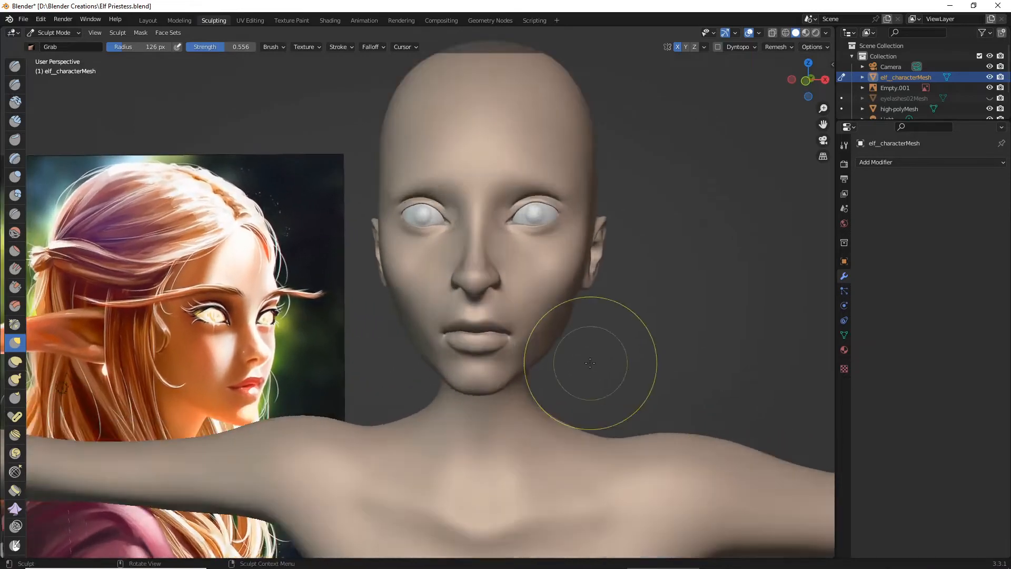
- Check the reshaped face from the front, the side and at full-body distance, and save the Blender file
{"action": "scroll", "coordinate": [590, 363], "scroll_direction": "up", "scroll_amount": 2}
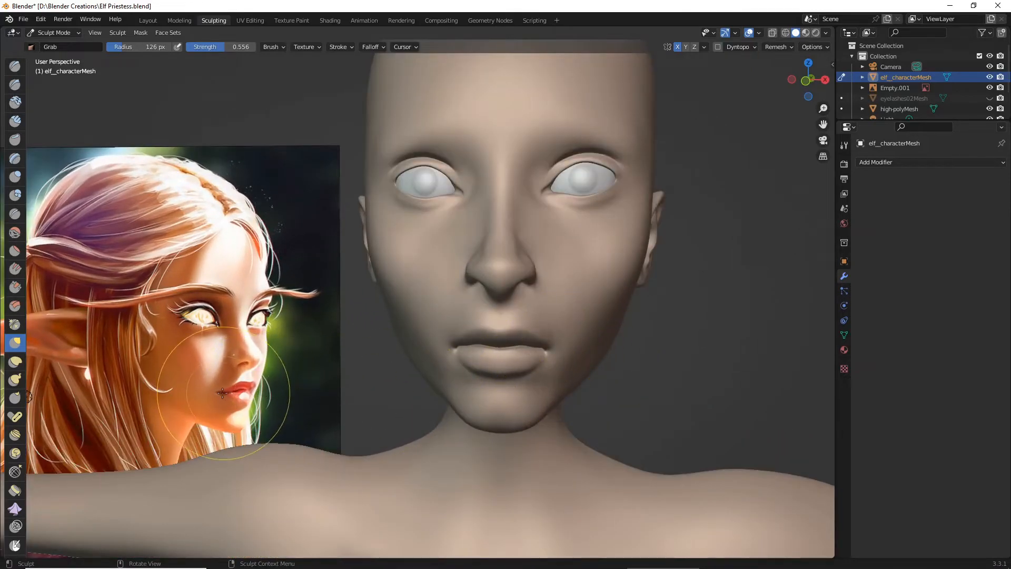
{"action": "mouse_move", "coordinate": [384, 349]}
{"action": "middle_mouse_down"}
{"action": "mouse_move", "coordinate": [415, 372]}
{"action": "mouse_move", "coordinate": [453, 370]}
{"action": "mouse_move", "coordinate": [396, 384]}
{"action": "mouse_move", "coordinate": [371, 378]}
{"action": "middle_mouse_up"}
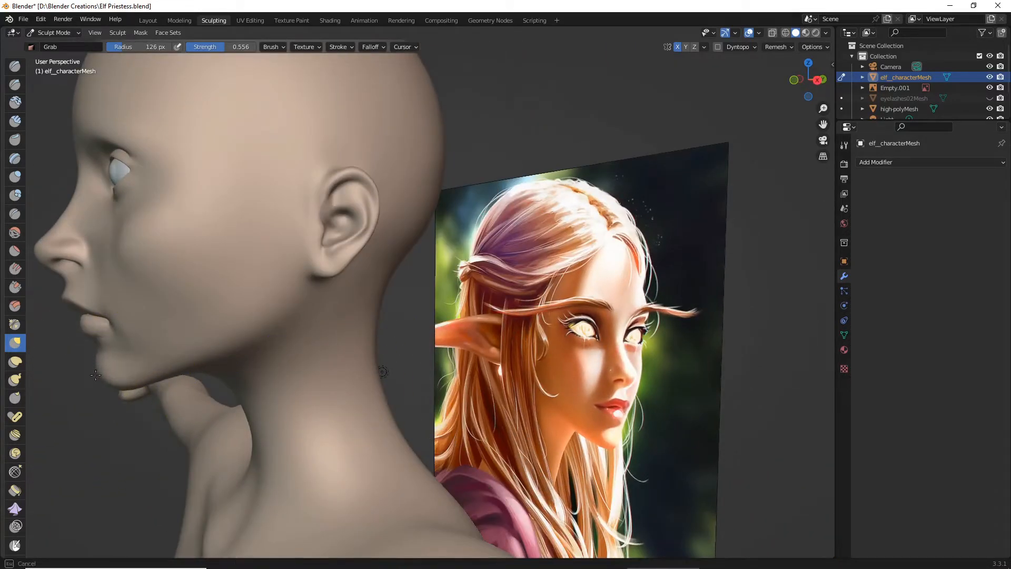
{"action": "middle_click_drag", "start_coordinate": [182, 405], "coordinate": [348, 402]}
{"action": "scroll", "coordinate": [363, 396], "scroll_direction": "up", "scroll_amount": 2}
{"action": "scroll", "coordinate": [362, 396], "scroll_direction": "down", "scroll_amount": 5}
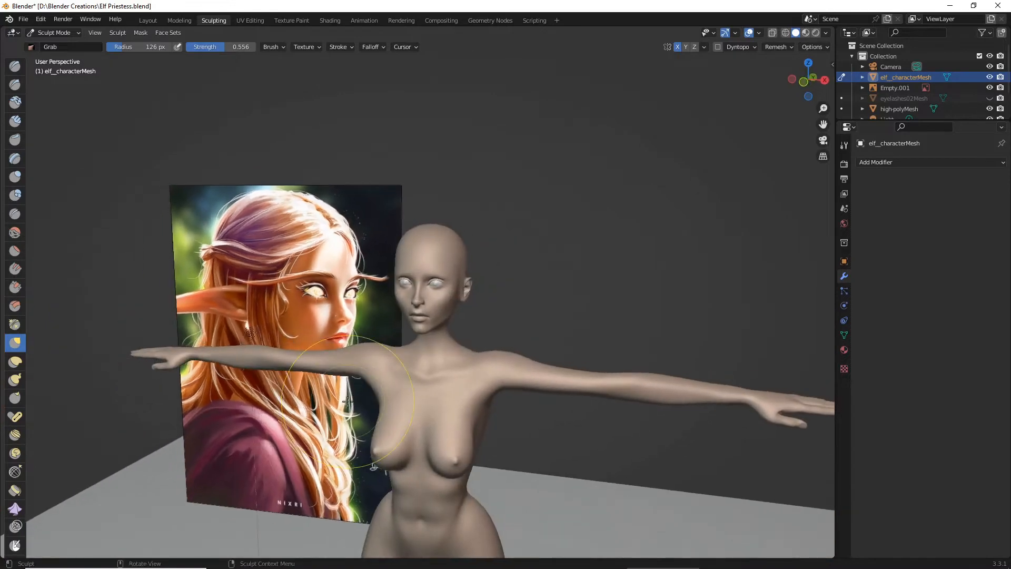
{"action": "scroll", "coordinate": [348, 401], "scroll_direction": "up", "scroll_amount": 5}
{"action": "middle_click_drag", "start_coordinate": [365, 403], "coordinate": [360, 395]}
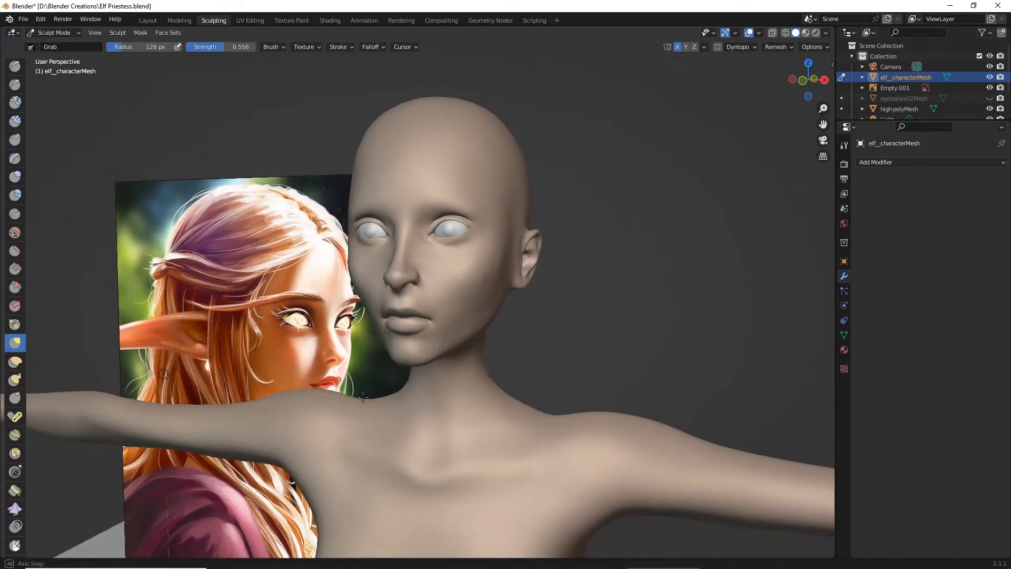
{"action": "scroll", "coordinate": [413, 379], "scroll_direction": "up", "scroll_amount": 2}
{"action": "left_click", "coordinate": [23, 20]}
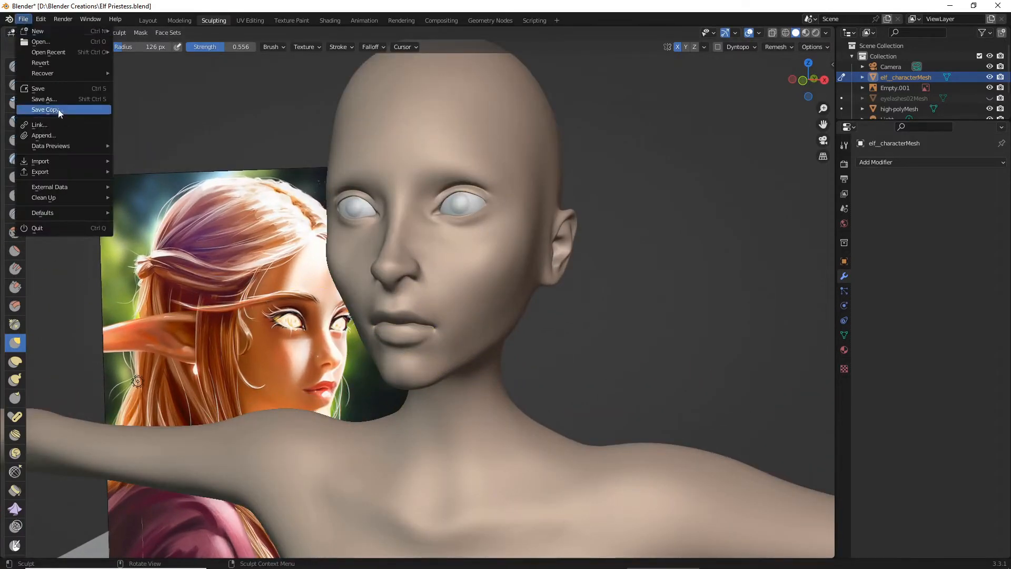
{"action": "left_click", "coordinate": [49, 90]}
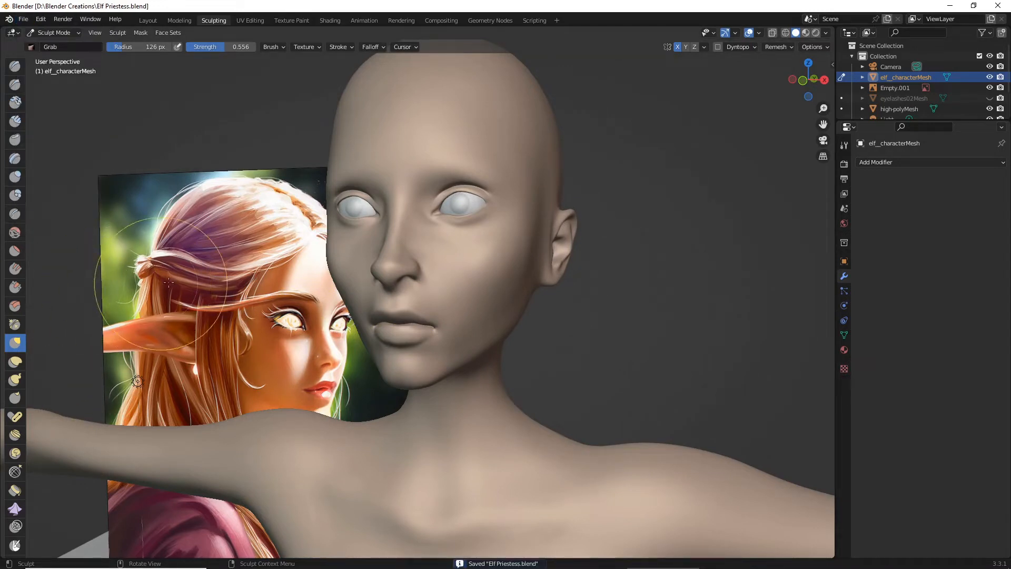
- Smooth the cheek and the area beside the mouth with the Smooth brush at radius 126 px
{"action": "left_click", "coordinate": [15, 232]}
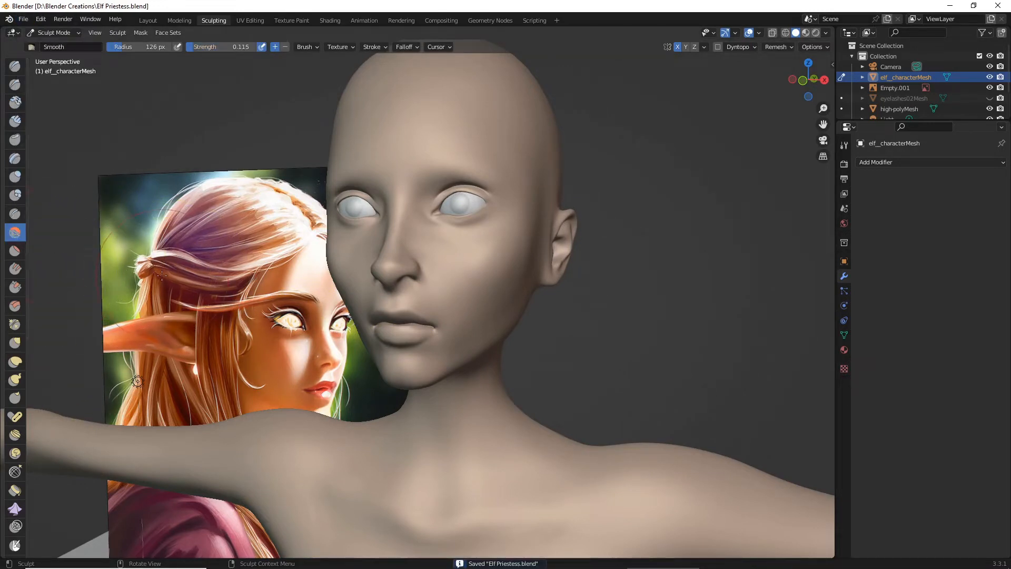
{"action": "scroll", "coordinate": [236, 284], "scroll_direction": "up", "scroll_amount": 1}
{"action": "middle_click_drag", "start_coordinate": [499, 300], "coordinate": [409, 289]}
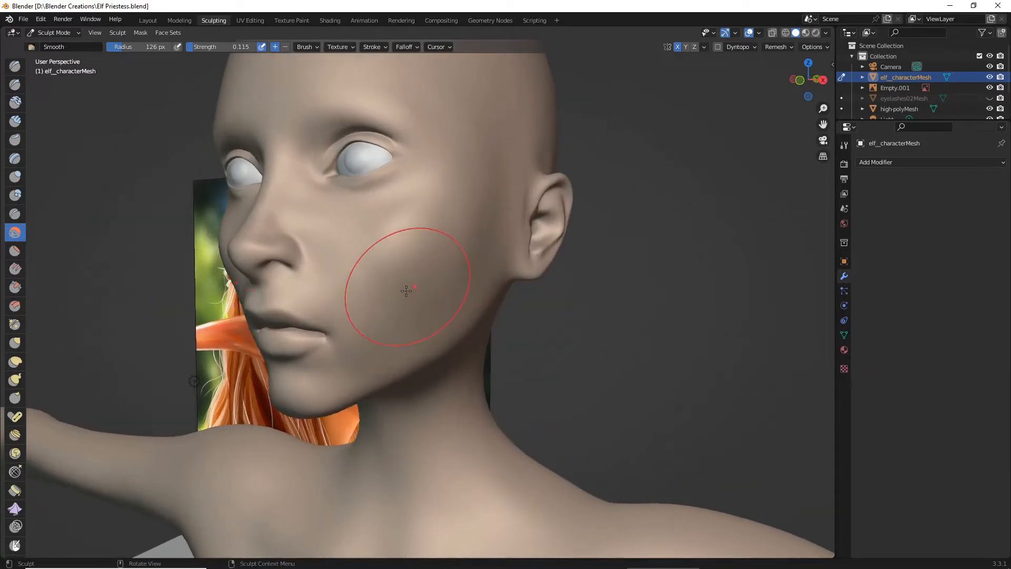
{"action": "left_click_drag", "start_coordinate": [409, 290], "coordinate": [435, 282]}
{"action": "left_click_drag", "start_coordinate": [369, 344], "coordinate": [349, 350]}
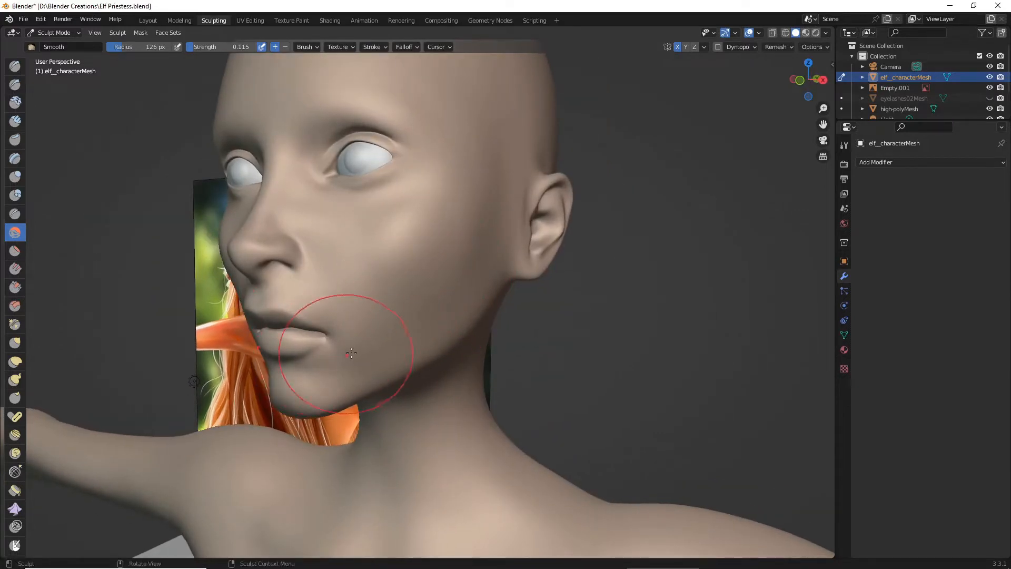
{"action": "scroll", "coordinate": [349, 350], "scroll_direction": "up", "scroll_amount": 2}
{"action": "middle_click_drag", "start_coordinate": [351, 350], "coordinate": [370, 357]}
{"action": "mouse_move", "coordinate": [370, 357]}
{"action": "left_mouse_down"}
{"action": "mouse_move", "coordinate": [404, 373]}
{"action": "mouse_move", "coordinate": [421, 350]}
{"action": "mouse_move", "coordinate": [442, 248]}
{"action": "left_mouse_up"}
- Smooth the opposite cheek down to the jawline and check the transitions from both sides of the face
{"action": "mouse_move", "coordinate": [442, 248]}
{"action": "middle_mouse_down"}
{"action": "mouse_move", "coordinate": [528, 242]}
{"action": "mouse_move", "coordinate": [581, 315]}
{"action": "middle_mouse_up"}
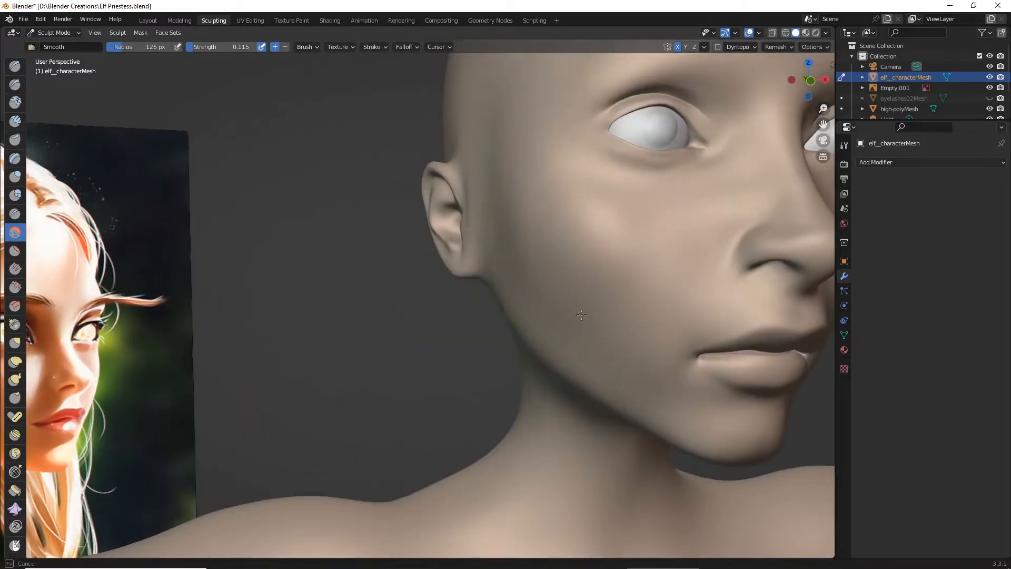
{"action": "left_click_drag", "start_coordinate": [572, 263], "coordinate": [604, 204]}
{"action": "scroll", "coordinate": [549, 296], "scroll_direction": "down", "scroll_amount": 2}
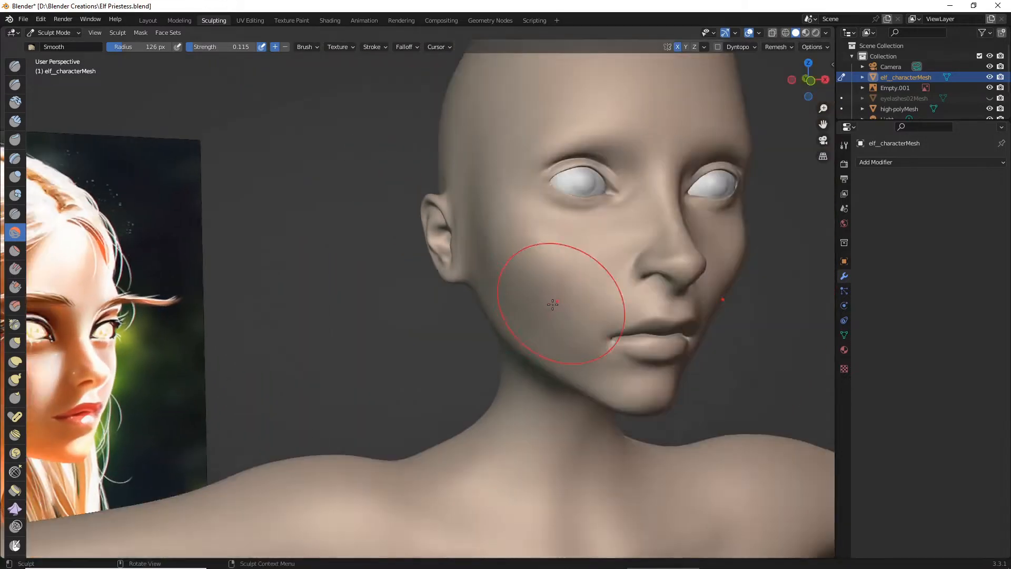
{"action": "middle_click_drag", "start_coordinate": [553, 302], "coordinate": [510, 311]}
{"action": "left_click_drag", "start_coordinate": [526, 343], "coordinate": [533, 356]}
{"action": "middle_click_drag", "start_coordinate": [561, 364], "coordinate": [480, 343]}
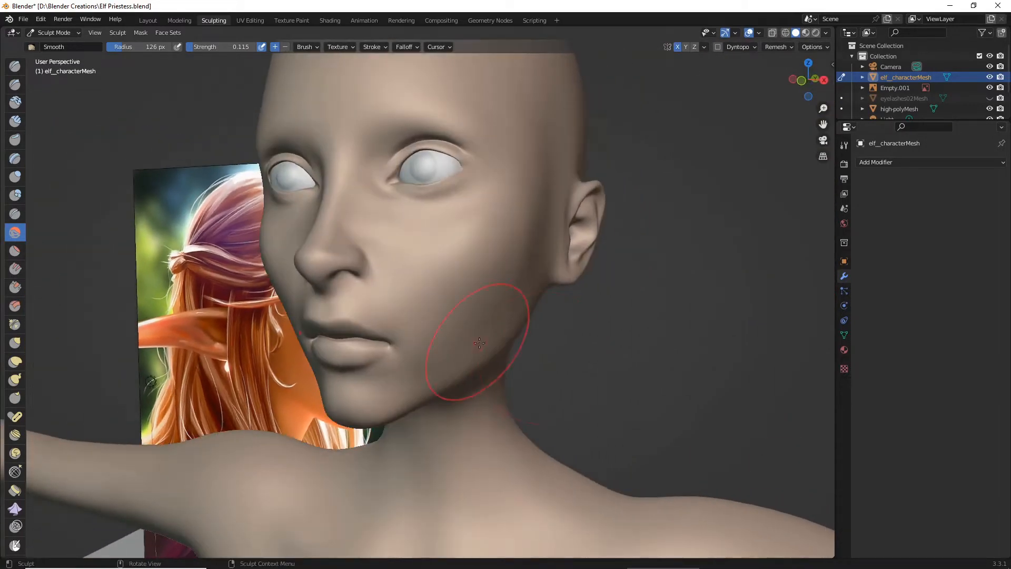
{"action": "scroll", "coordinate": [500, 234], "scroll_direction": "down", "scroll_amount": 4}
{"action": "mouse_move", "coordinate": [501, 248]}
{"action": "middle_mouse_down"}
{"action": "mouse_move", "coordinate": [540, 276]}
{"action": "mouse_move", "coordinate": [432, 294]}
{"action": "mouse_move", "coordinate": [516, 273]}
{"action": "mouse_move", "coordinate": [520, 283]}
{"action": "mouse_move", "coordinate": [489, 298]}
{"action": "middle_mouse_up"}
{"action": "scroll", "coordinate": [533, 279], "scroll_direction": "up", "scroll_amount": 2}
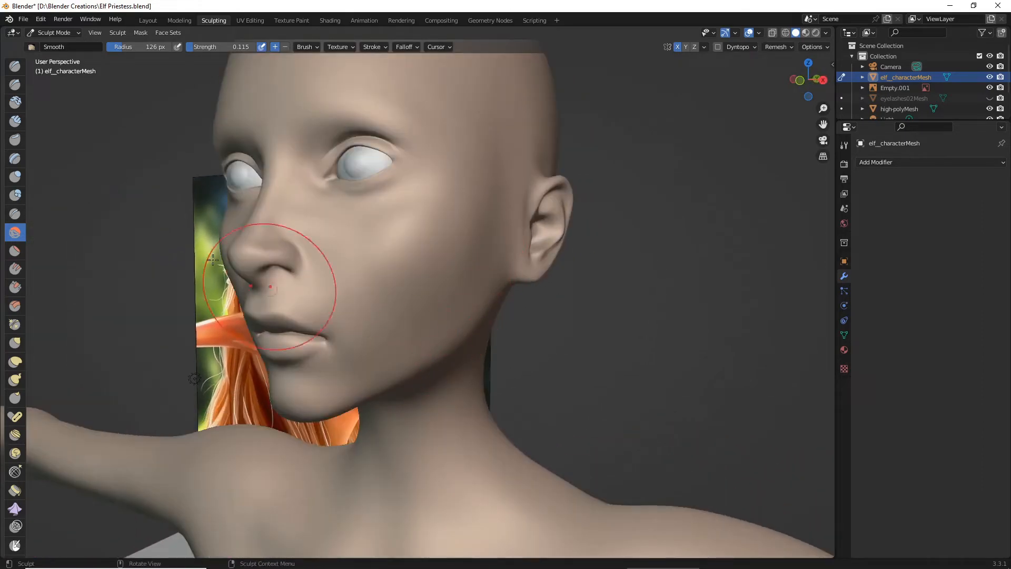
- Refine the jawline below the cheek with small Grab brush adjustments
{"action": "left_click", "coordinate": [16, 345]}
{"action": "scroll", "coordinate": [326, 381], "scroll_direction": "down", "scroll_amount": 4}
{"action": "mouse_move", "coordinate": [441, 392]}
{"action": "middle_mouse_down"}
{"action": "mouse_move", "coordinate": [455, 395]}
{"action": "mouse_move", "coordinate": [440, 388]}
{"action": "middle_mouse_up"}
{"action": "scroll", "coordinate": [440, 389], "scroll_direction": "up", "scroll_amount": 5}
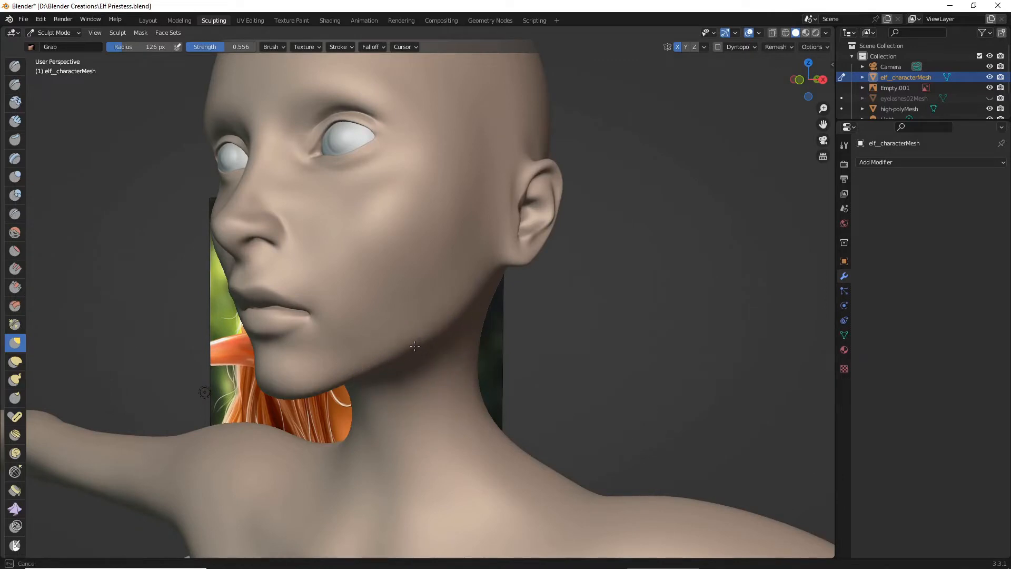
{"action": "left_click_drag", "start_coordinate": [415, 346], "coordinate": [416, 349]}
- Check the refined jaw and face from the front, and save the Blender file
{"action": "scroll", "coordinate": [490, 368], "scroll_direction": "down", "scroll_amount": 2}
{"action": "middle_click_drag", "start_coordinate": [490, 369], "coordinate": [547, 377]}
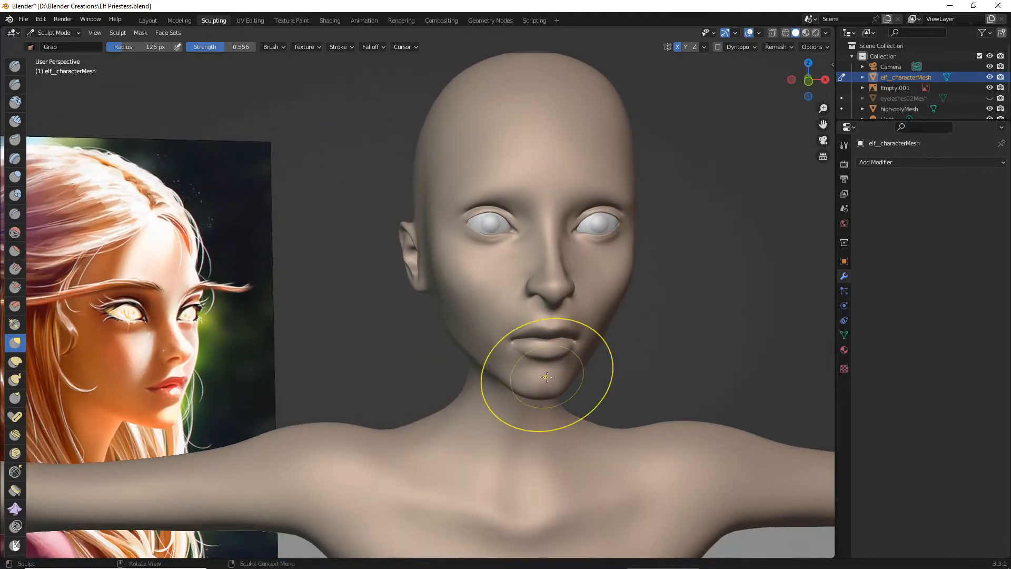
{"action": "left_click_drag", "start_coordinate": [543, 373], "coordinate": [526, 361]}
{"action": "mouse_move", "coordinate": [526, 361]}
{"action": "middle_mouse_down"}
{"action": "mouse_move", "coordinate": [472, 356]}
{"action": "mouse_move", "coordinate": [499, 336]}
{"action": "middle_mouse_up"}
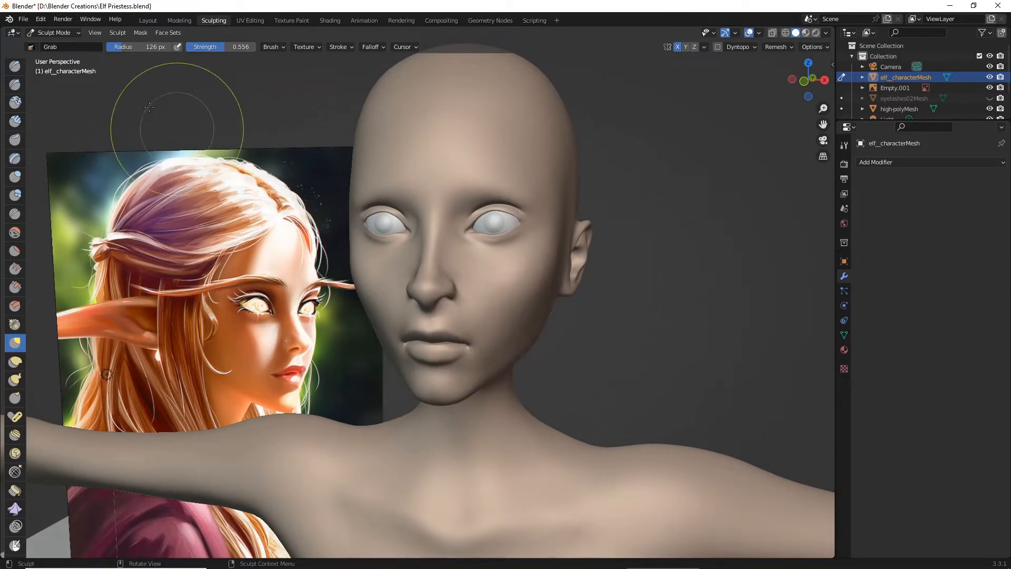
{"action": "left_click", "coordinate": [29, 21]}
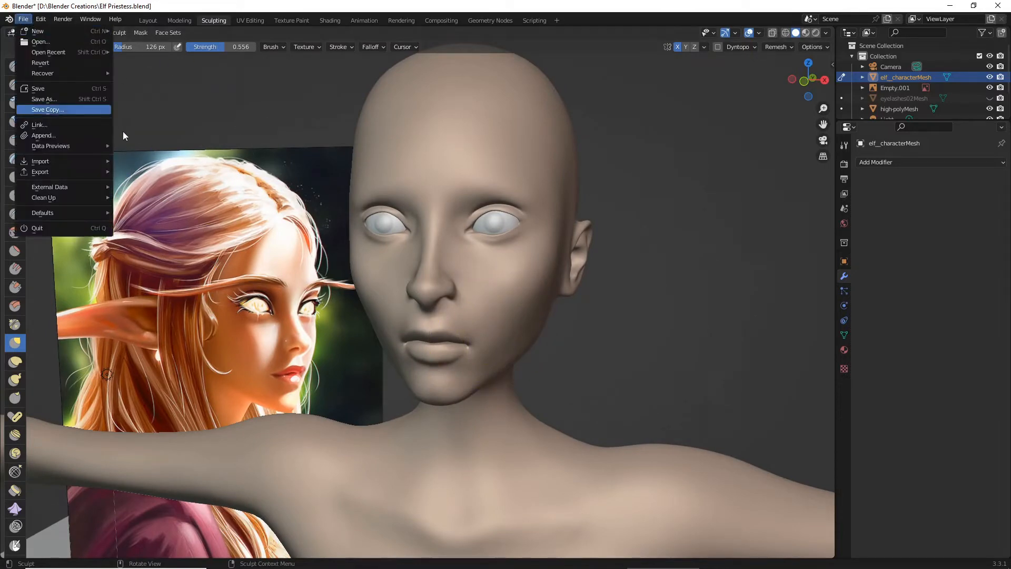
{"action": "left_click", "coordinate": [67, 90]}
{"action": "mouse_move", "coordinate": [406, 198]}
{"action": "middle_mouse_down"}
{"action": "mouse_move", "coordinate": [406, 226]}
{"action": "mouse_move", "coordinate": [418, 216]}
{"action": "middle_mouse_up"}
{"action": "scroll", "coordinate": [418, 216], "scroll_direction": "up", "scroll_amount": 4}
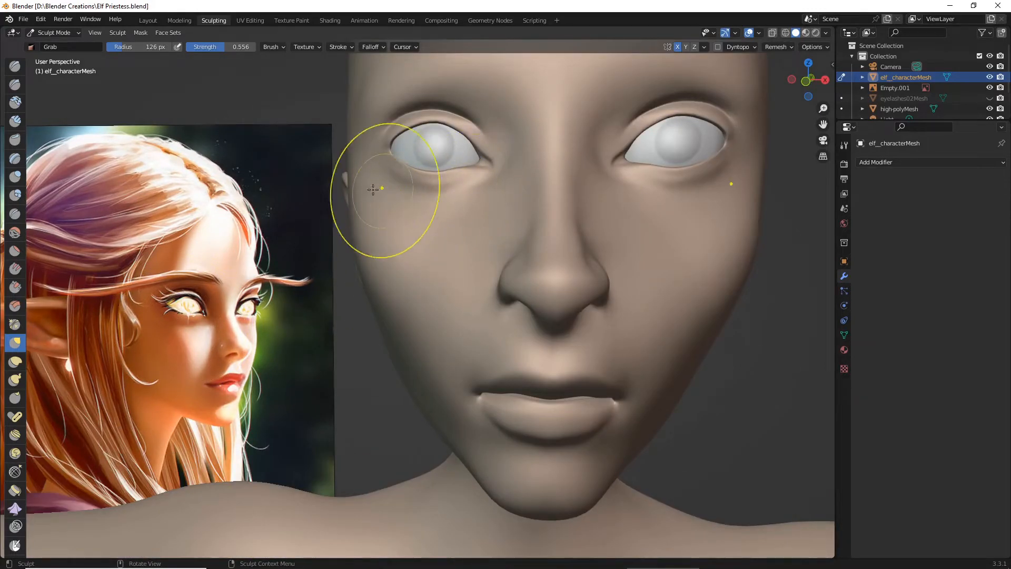
- Try Draw Sharp strokes beneath the eyes at 126 px radius with strengths 0.700 and 0.233, and undo them
{"action": "left_click", "coordinate": [16, 84]}
{"action": "mouse_move", "coordinate": [463, 192]}
{"action": "left_mouse_down"}
{"action": "mouse_move", "coordinate": [440, 191]}
{"action": "mouse_move", "coordinate": [468, 212]}
{"action": "left_mouse_up"}
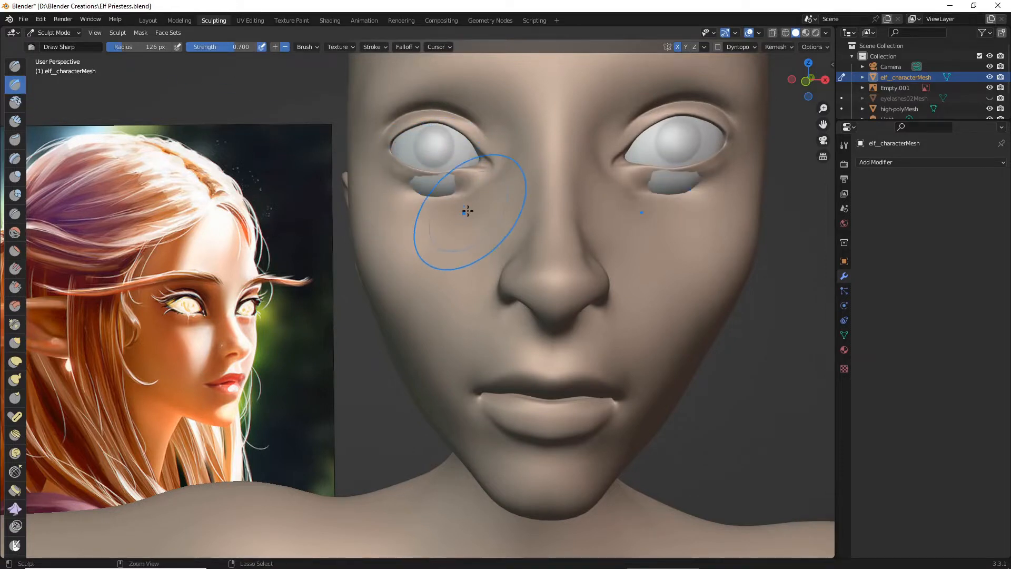
{"action": "key", "text": "ctrl+z"}
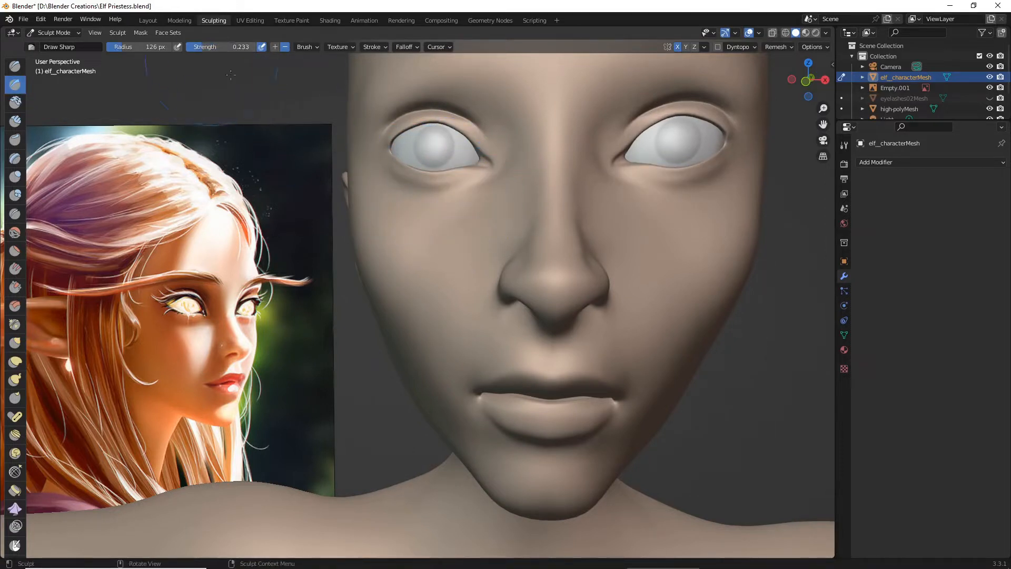
{"action": "left_click_drag", "start_coordinate": [474, 185], "coordinate": [396, 196]}
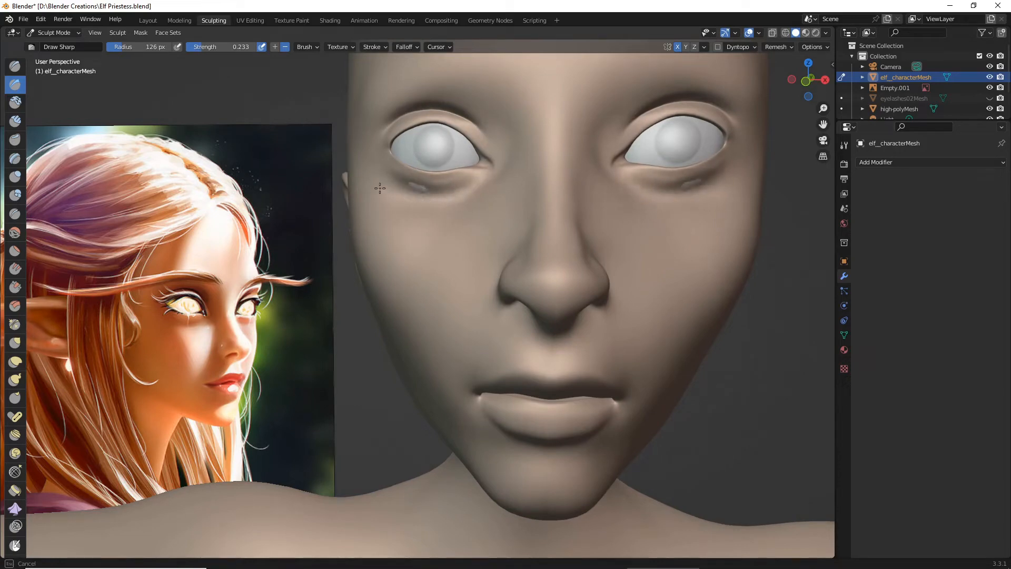
{"action": "key", "text": "ctrl+z"}
- Carve soft creases beneath the lower eyelids with the Draw Sharp brush at 67 px radius, using strengths 0.100 and 0.204
{"action": "middle_click_drag", "start_coordinate": [449, 214], "coordinate": [442, 215]}
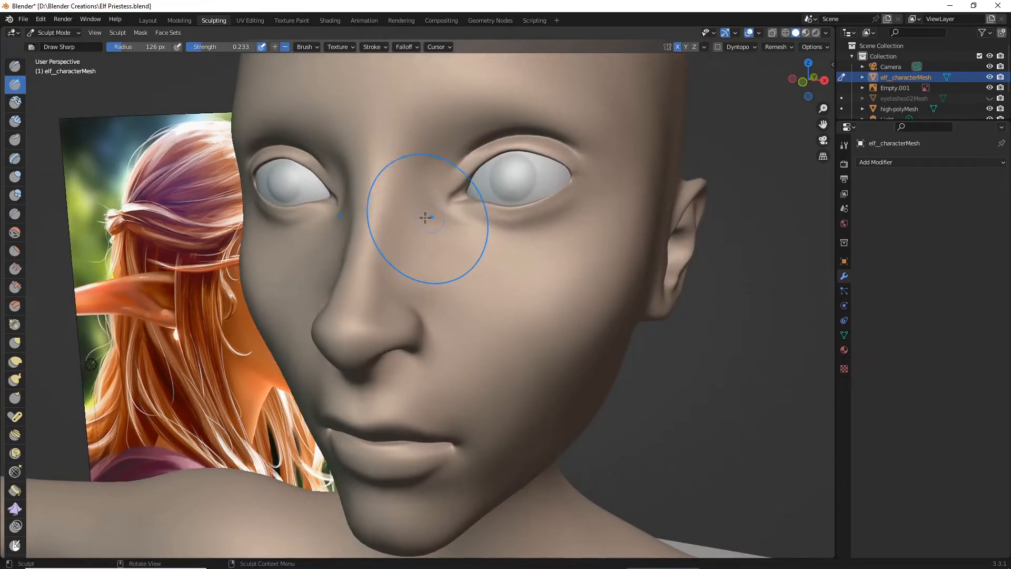
{"action": "key", "text": "KP_1"}
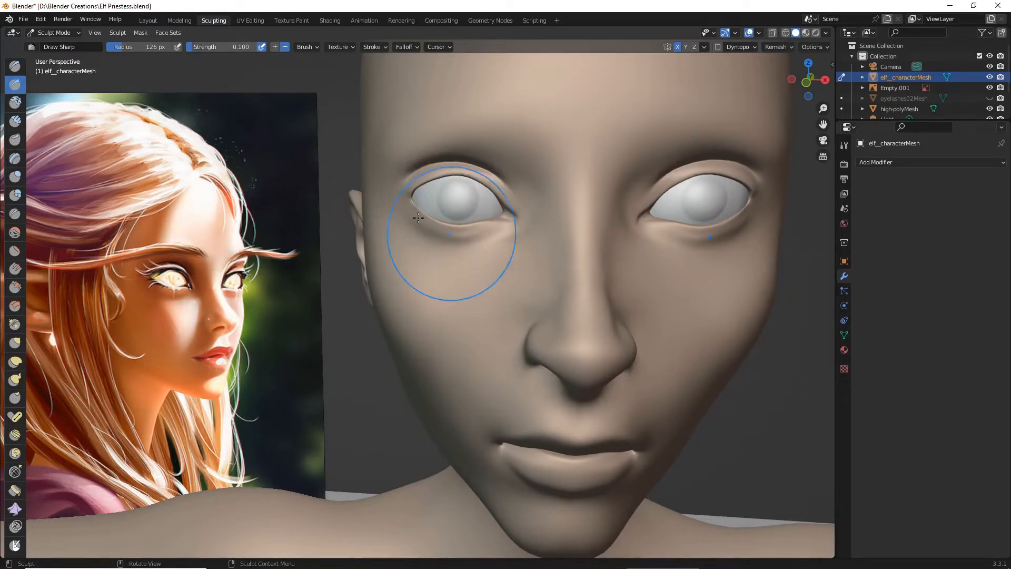
{"action": "left_click_drag", "start_coordinate": [488, 240], "coordinate": [488, 242]}
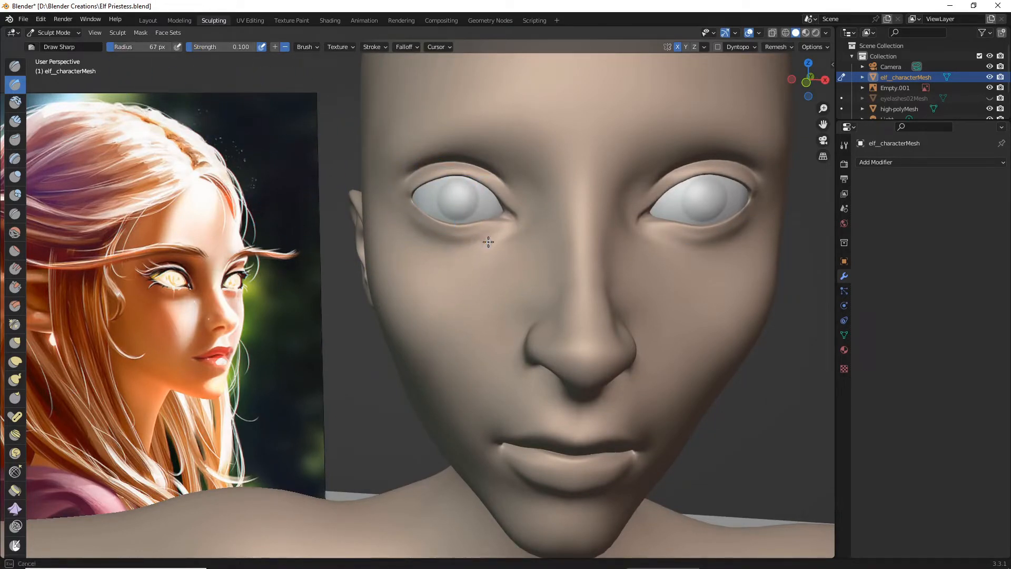
{"action": "left_click_drag", "start_coordinate": [423, 247], "coordinate": [507, 232]}
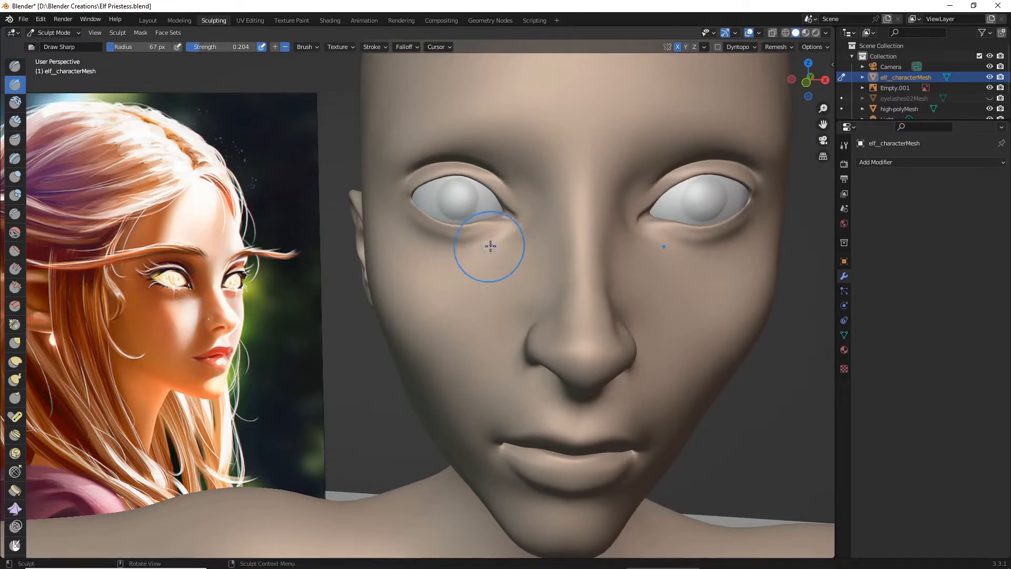
{"action": "left_click_drag", "start_coordinate": [490, 240], "coordinate": [445, 251]}
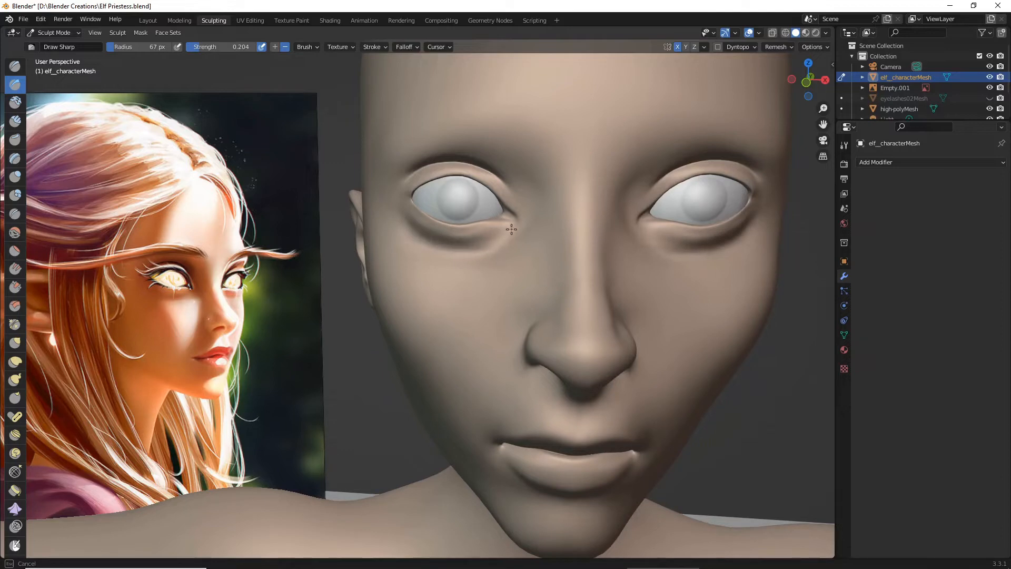
{"action": "scroll", "coordinate": [436, 254], "scroll_direction": "down", "scroll_amount": 2}
{"action": "mouse_move", "coordinate": [436, 253]}
{"action": "middle_mouse_down"}
{"action": "mouse_move", "coordinate": [365, 244]}
{"action": "mouse_move", "coordinate": [381, 248]}
{"action": "middle_mouse_up"}
{"action": "scroll", "coordinate": [390, 250], "scroll_direction": "up", "scroll_amount": 2}
{"action": "left_click_drag", "start_coordinate": [416, 242], "coordinate": [446, 219]}
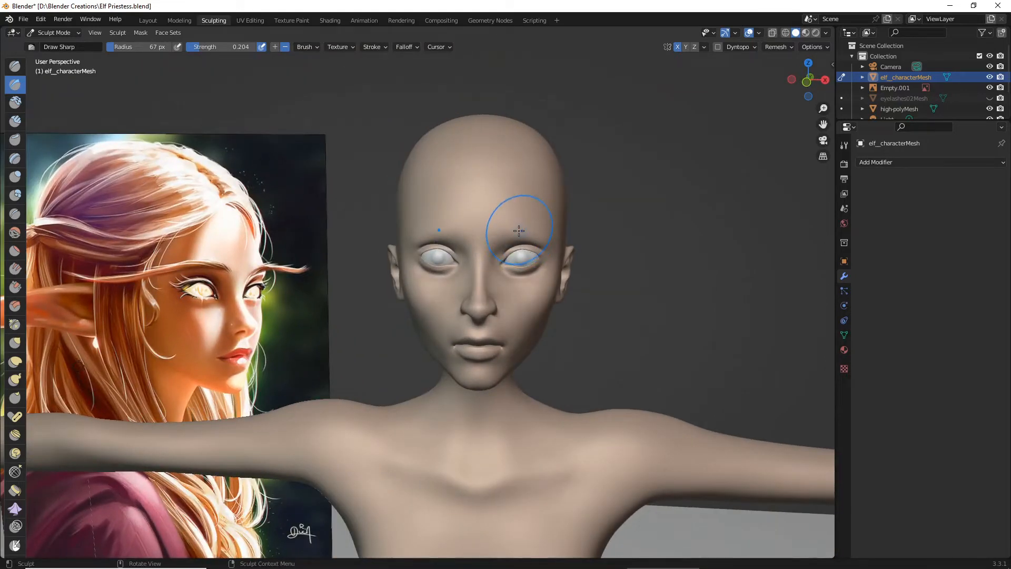
{"action": "scroll", "coordinate": [507, 243], "scroll_direction": "up", "scroll_amount": 3}
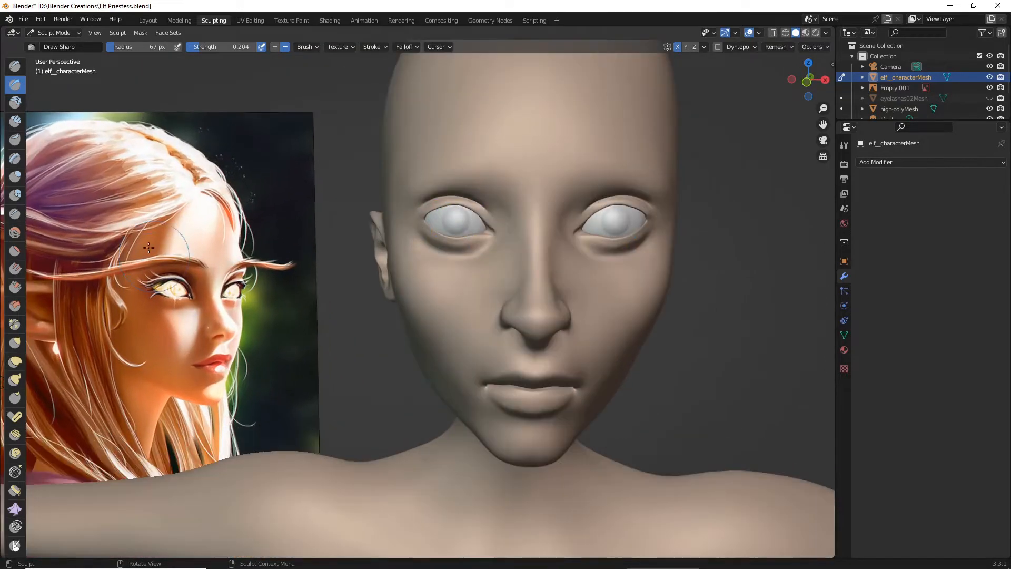
- Blend the under-eye creases toward the inner eye corners with the Smooth brush at 67 px radius and strengths 0.115 and 0.144
{"action": "left_click", "coordinate": [15, 231]}
{"action": "scroll", "coordinate": [434, 232], "scroll_direction": "up", "scroll_amount": 5}
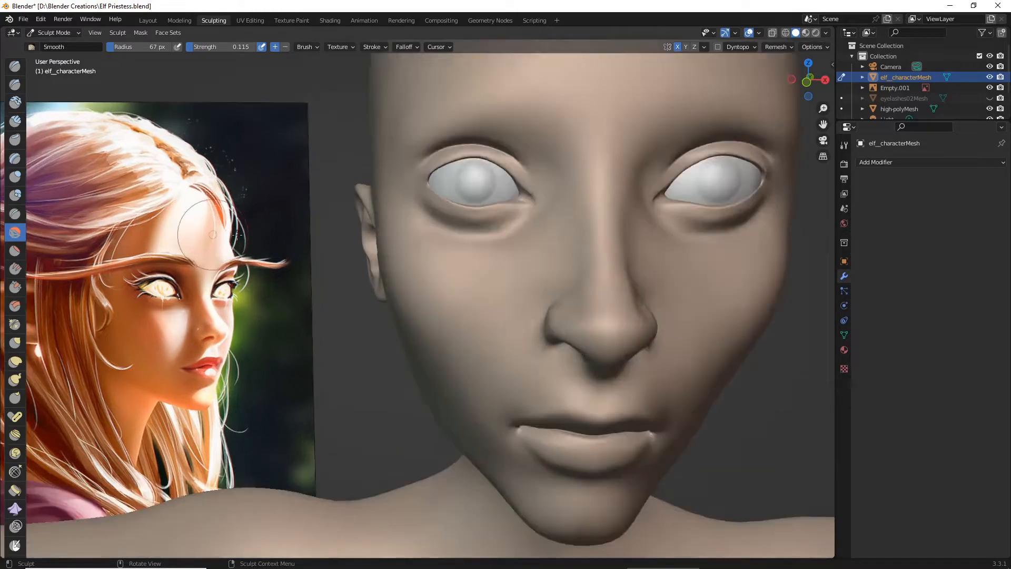
{"action": "middle_click_drag", "start_coordinate": [523, 210], "coordinate": [472, 219], "text": "shift"}
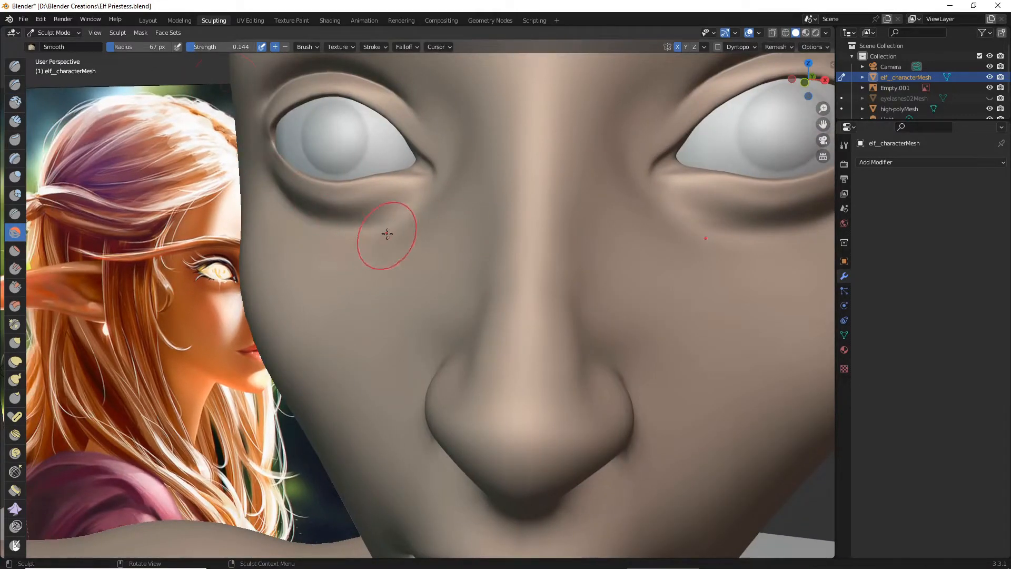
{"action": "left_click_drag", "start_coordinate": [387, 233], "coordinate": [386, 236]}
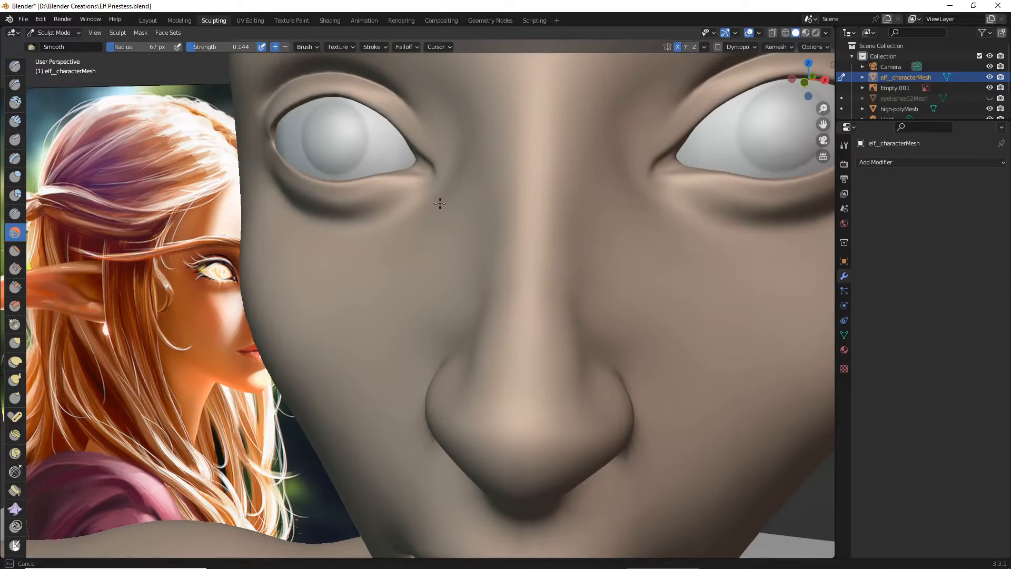
{"action": "left_click_drag", "start_coordinate": [440, 204], "coordinate": [439, 206]}
{"action": "mouse_move", "coordinate": [439, 206]}
{"action": "middle_mouse_down"}
{"action": "mouse_move", "coordinate": [492, 207]}
{"action": "mouse_move", "coordinate": [463, 203]}
{"action": "middle_mouse_up"}
- Soften the remaining transitions around the under-eye creases and compare the whole face with the reference painting
{"action": "scroll", "coordinate": [465, 206], "scroll_direction": "down", "scroll_amount": 6}
{"action": "middle_click_drag", "start_coordinate": [575, 276], "coordinate": [479, 254]}
{"action": "scroll", "coordinate": [479, 255], "scroll_direction": "up", "scroll_amount": 3}
{"action": "mouse_move", "coordinate": [478, 254]}
{"action": "left_mouse_down"}
{"action": "mouse_move", "coordinate": [467, 242]}
{"action": "mouse_move", "coordinate": [483, 214]}
{"action": "mouse_move", "coordinate": [448, 222]}
{"action": "left_mouse_up"}
{"action": "mouse_move", "coordinate": [492, 199]}
{"action": "left_mouse_down"}
{"action": "mouse_move", "coordinate": [425, 230]}
{"action": "mouse_move", "coordinate": [460, 220]}
{"action": "mouse_move", "coordinate": [387, 220]}
{"action": "mouse_move", "coordinate": [455, 222]}
{"action": "mouse_move", "coordinate": [500, 200]}
{"action": "left_mouse_up"}
{"action": "scroll", "coordinate": [506, 196], "scroll_direction": "down", "scroll_amount": 2}
{"action": "mouse_move", "coordinate": [506, 196]}
{"action": "middle_mouse_down"}
{"action": "mouse_move", "coordinate": [527, 205]}
{"action": "mouse_move", "coordinate": [542, 238]}
{"action": "mouse_move", "coordinate": [532, 264]}
{"action": "mouse_move", "coordinate": [527, 256]}
{"action": "middle_mouse_up"}
{"action": "scroll", "coordinate": [406, 225], "scroll_direction": "down", "scroll_amount": 2}
{"action": "scroll", "coordinate": [527, 258], "scroll_direction": "up", "scroll_amount": 2}
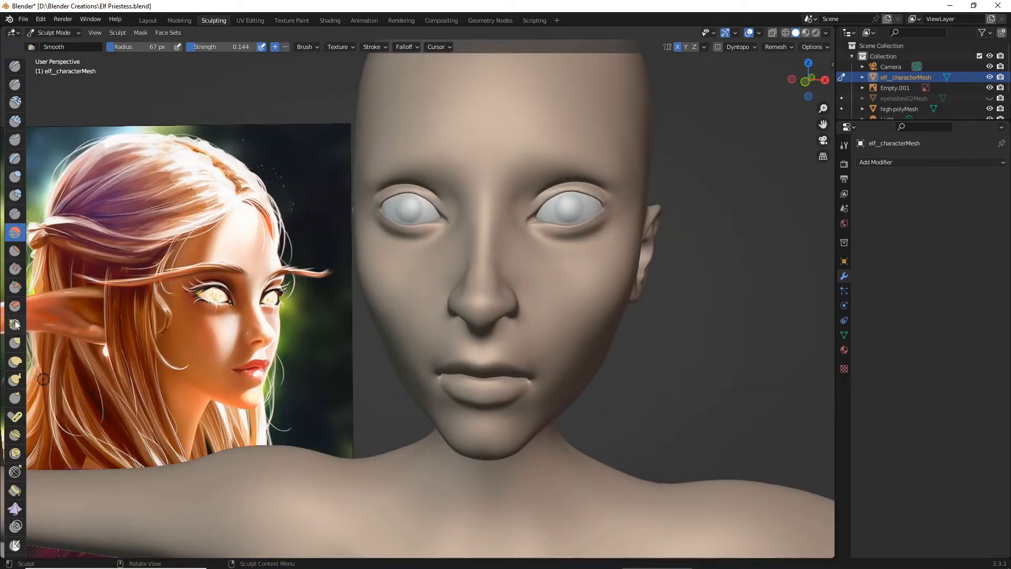
- Nudge the outer part of the lower eyelids with the Grab brush at 67 px radius and strength 0.556
{"action": "left_click", "coordinate": [15, 341]}
{"action": "scroll", "coordinate": [339, 287], "scroll_direction": "up", "scroll_amount": 2}
{"action": "middle_click_drag", "start_coordinate": [328, 301], "coordinate": [341, 296]}
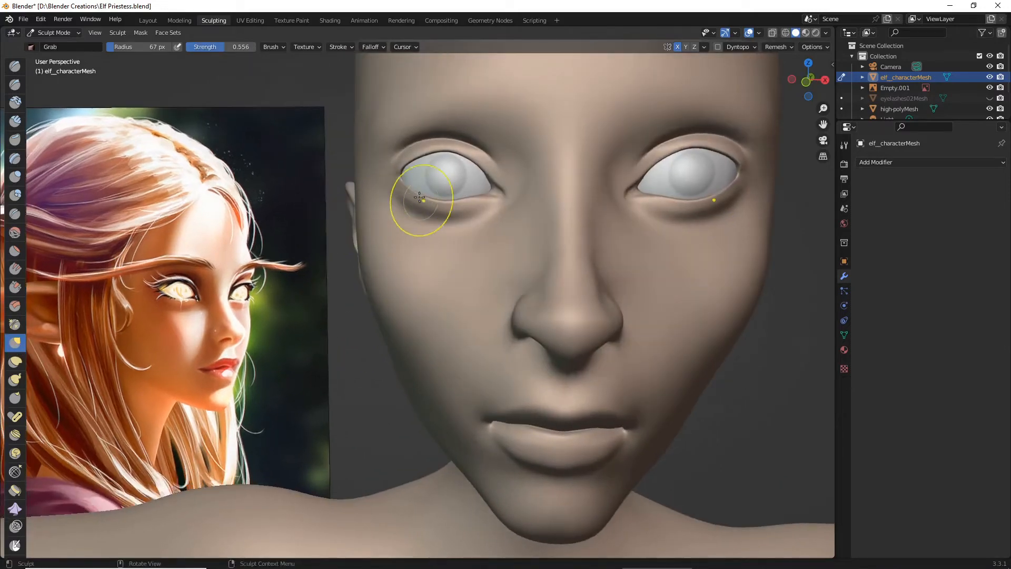
{"action": "left_click_drag", "start_coordinate": [409, 187], "coordinate": [407, 189]}
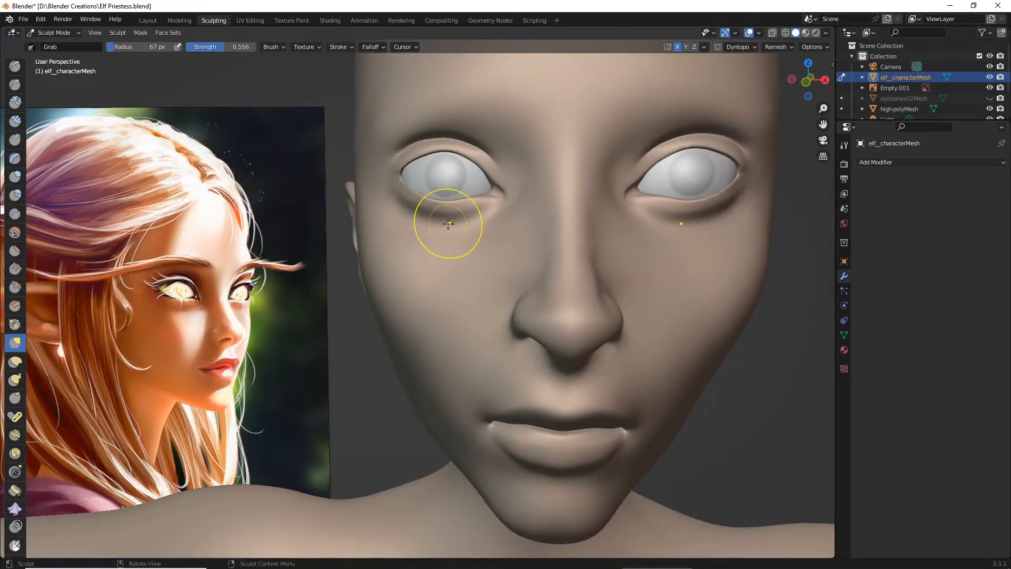
- Reshape the outer eye corners with the Grab brush at 51 px radius and check the eyes from the front
{"action": "scroll", "coordinate": [445, 224], "scroll_direction": "up", "scroll_amount": 4}
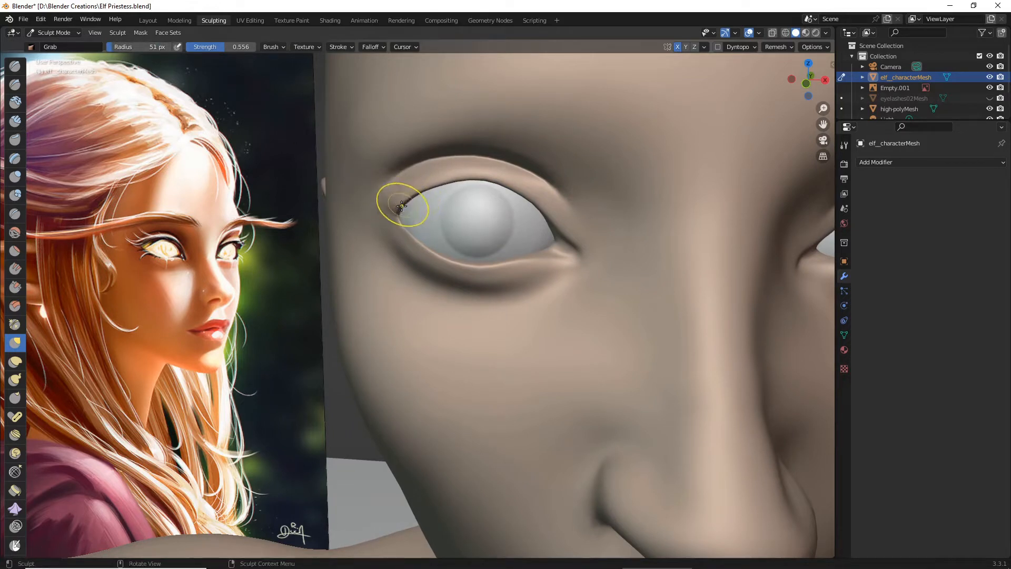
{"action": "left_click_drag", "start_coordinate": [401, 226], "coordinate": [405, 224]}
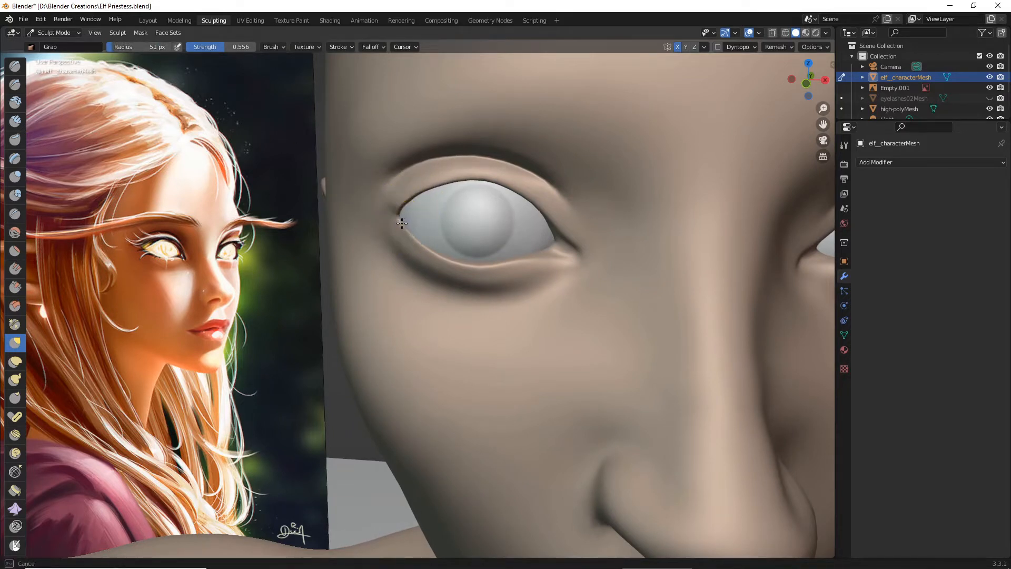
{"action": "middle_click_drag", "start_coordinate": [400, 220], "coordinate": [458, 86], "text": "shift"}
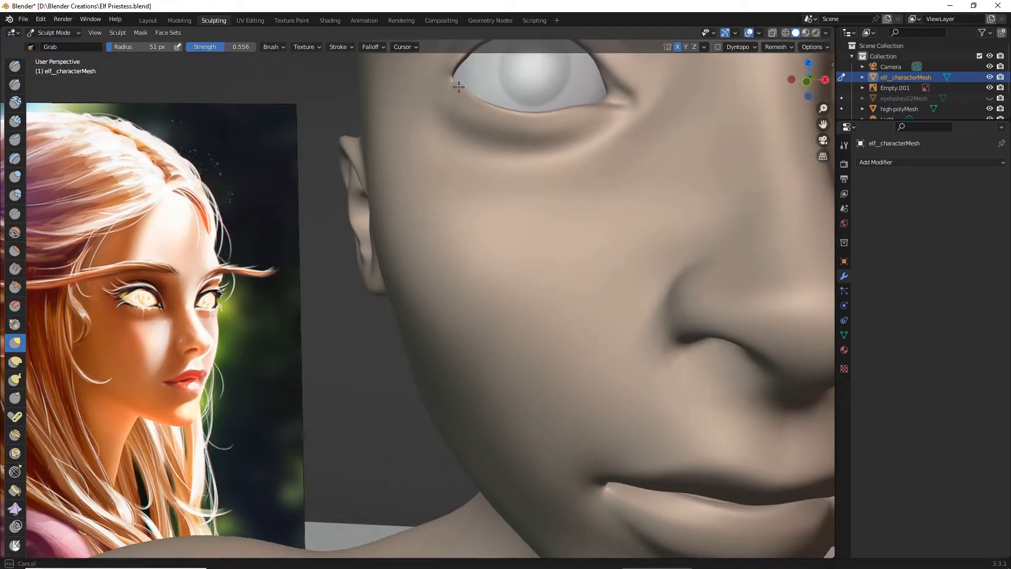
{"action": "middle_click_drag", "start_coordinate": [463, 92], "coordinate": [294, 259]}
{"action": "mouse_move", "coordinate": [293, 260]}
{"action": "left_mouse_down"}
{"action": "mouse_move", "coordinate": [308, 292]}
{"action": "mouse_move", "coordinate": [356, 305]}
{"action": "left_mouse_up"}
{"action": "middle_click_drag", "start_coordinate": [357, 304], "coordinate": [367, 292]}
{"action": "scroll", "coordinate": [368, 293], "scroll_direction": "down", "scroll_amount": 4}
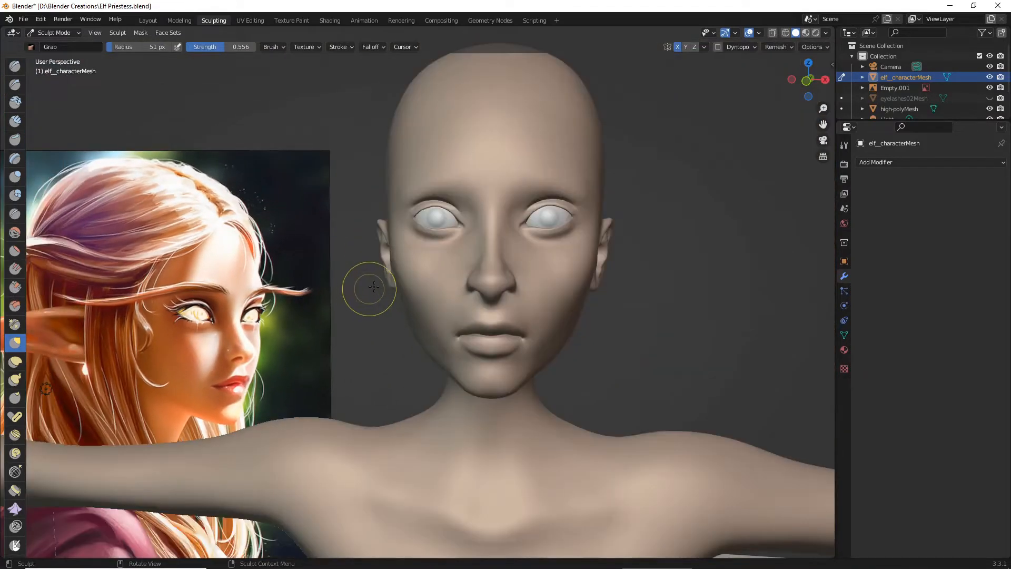
- Fine-tune the outer edge of the eyelids with small Grab strokes, comparing the eye shape with the reference painting
{"action": "scroll", "coordinate": [374, 286], "scroll_direction": "up", "scroll_amount": 2}
{"action": "scroll", "coordinate": [441, 167], "scroll_direction": "up", "scroll_amount": 2}
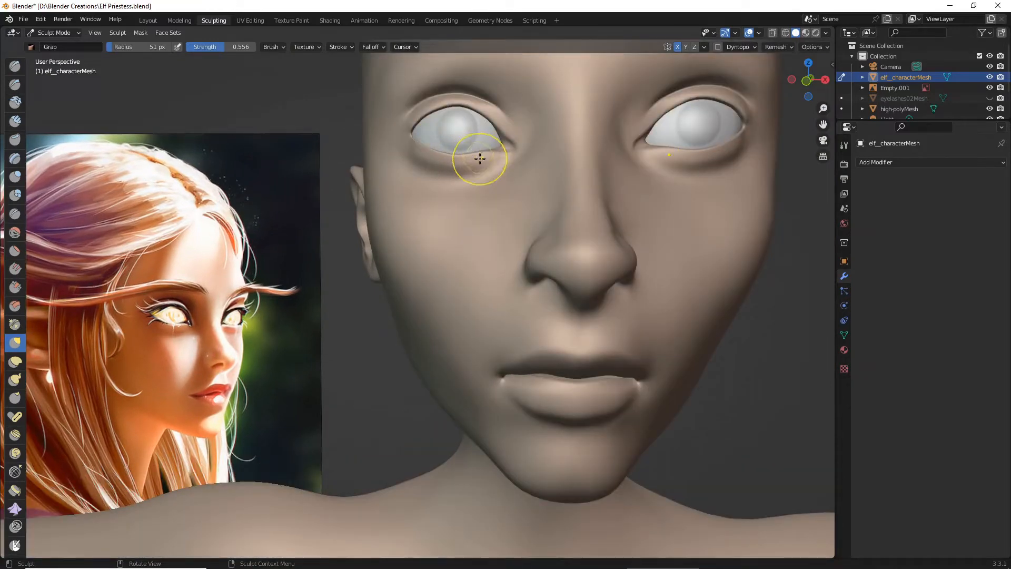
{"action": "scroll", "coordinate": [481, 160], "scroll_direction": "down", "scroll_amount": 3}
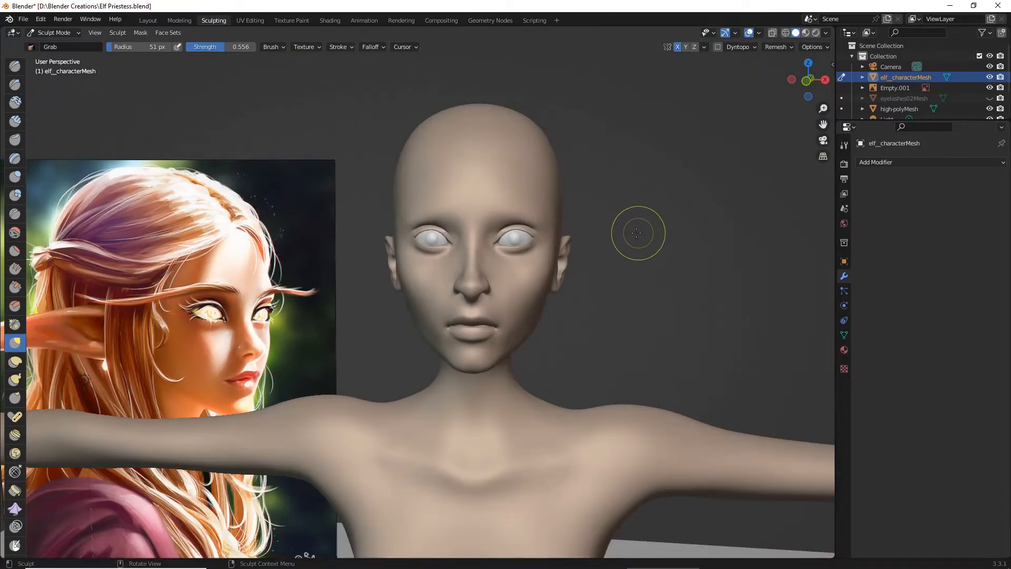
{"action": "scroll", "coordinate": [626, 234], "scroll_direction": "up", "scroll_amount": 3}
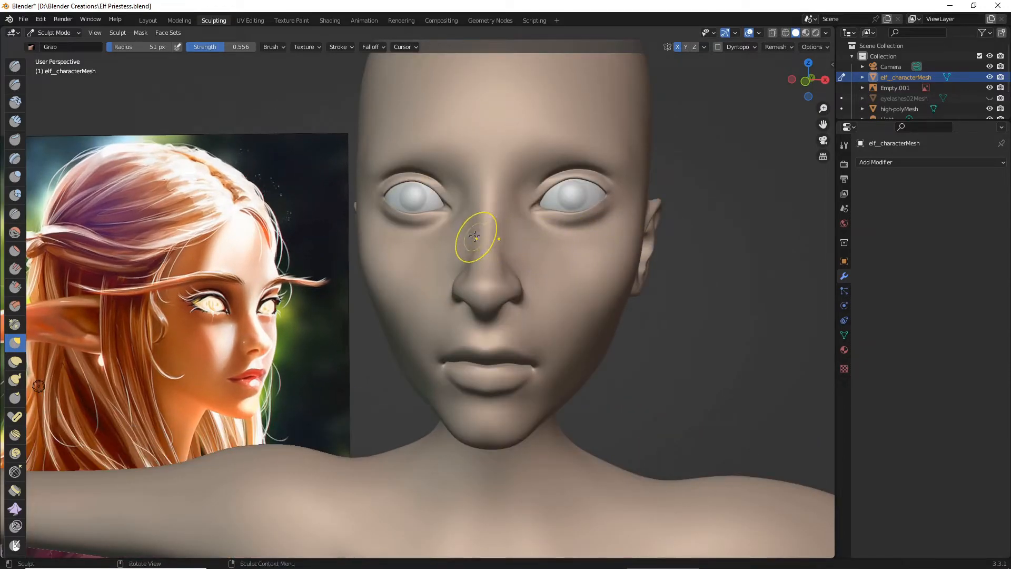
{"action": "scroll", "coordinate": [474, 236], "scroll_direction": "up", "scroll_amount": 4}
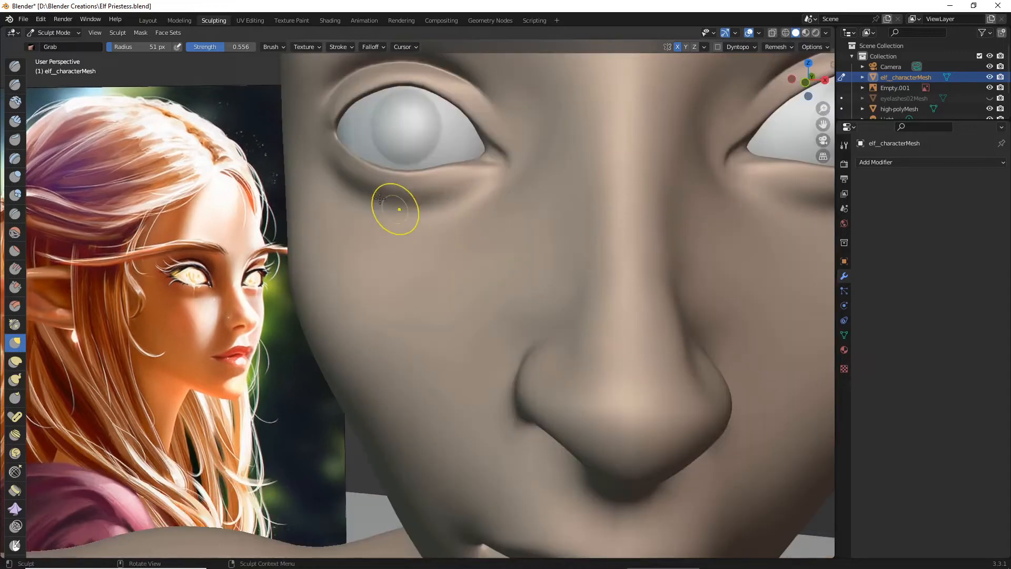
{"action": "left_click_drag", "start_coordinate": [342, 141], "coordinate": [341, 136]}
{"action": "middle_click_drag", "start_coordinate": [341, 134], "coordinate": [346, 169]}
{"action": "left_click_drag", "start_coordinate": [348, 399], "coordinate": [355, 411]}
{"action": "left_click_drag", "start_coordinate": [356, 413], "coordinate": [357, 410]}
{"action": "scroll", "coordinate": [369, 390], "scroll_direction": "down", "scroll_amount": 3}
{"action": "mouse_move", "coordinate": [372, 386]}
{"action": "middle_mouse_down"}
{"action": "mouse_move", "coordinate": [383, 348]}
{"action": "mouse_move", "coordinate": [367, 376]}
{"action": "middle_mouse_up"}
{"action": "scroll", "coordinate": [376, 358], "scroll_direction": "down", "scroll_amount": 4}
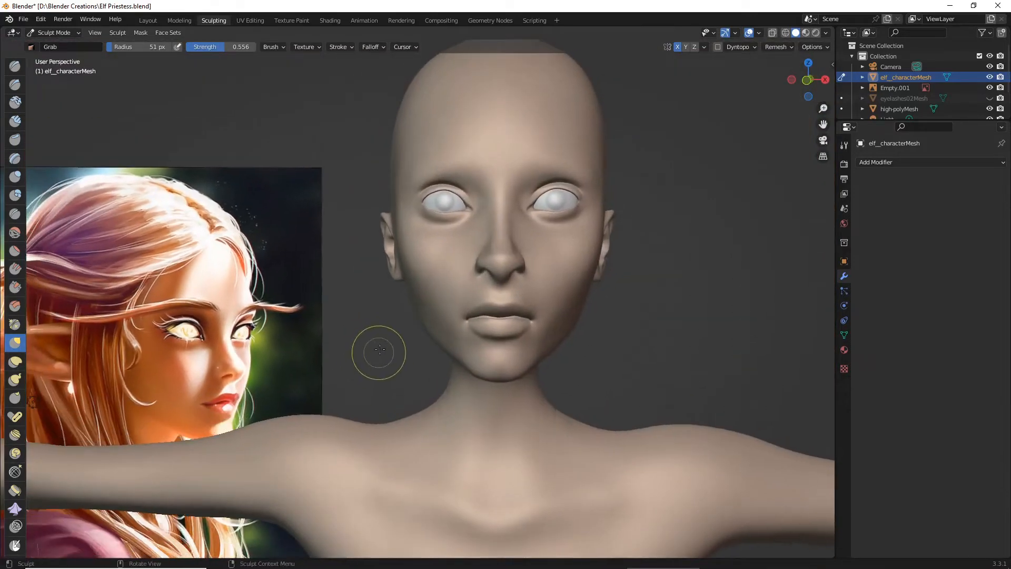
- Inspect the reshaped eye area up close and from the front, and save the Blender file
{"action": "scroll", "coordinate": [444, 185], "scroll_direction": "up", "scroll_amount": 6}
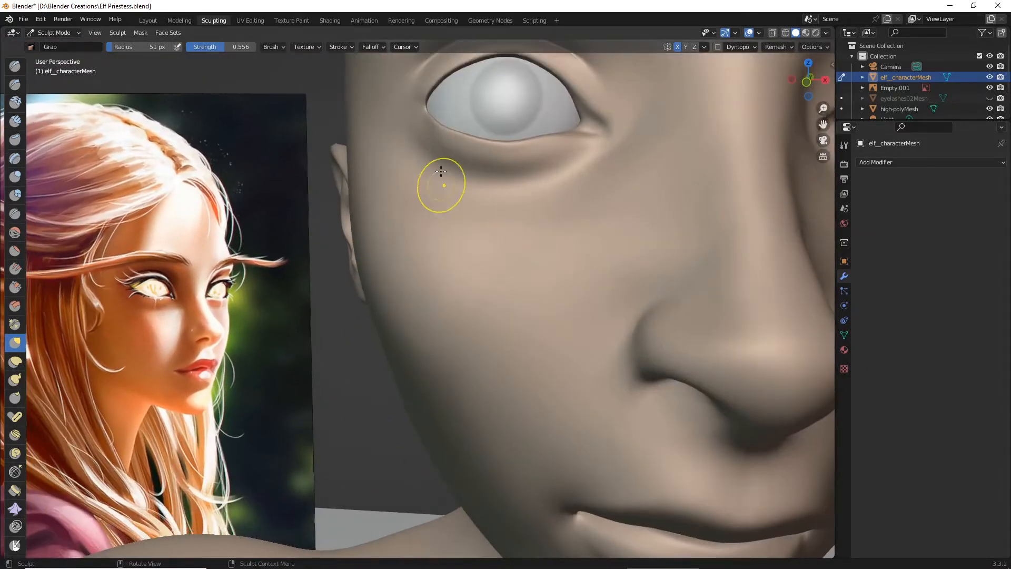
{"action": "scroll", "coordinate": [437, 129], "scroll_direction": "down", "scroll_amount": 6}
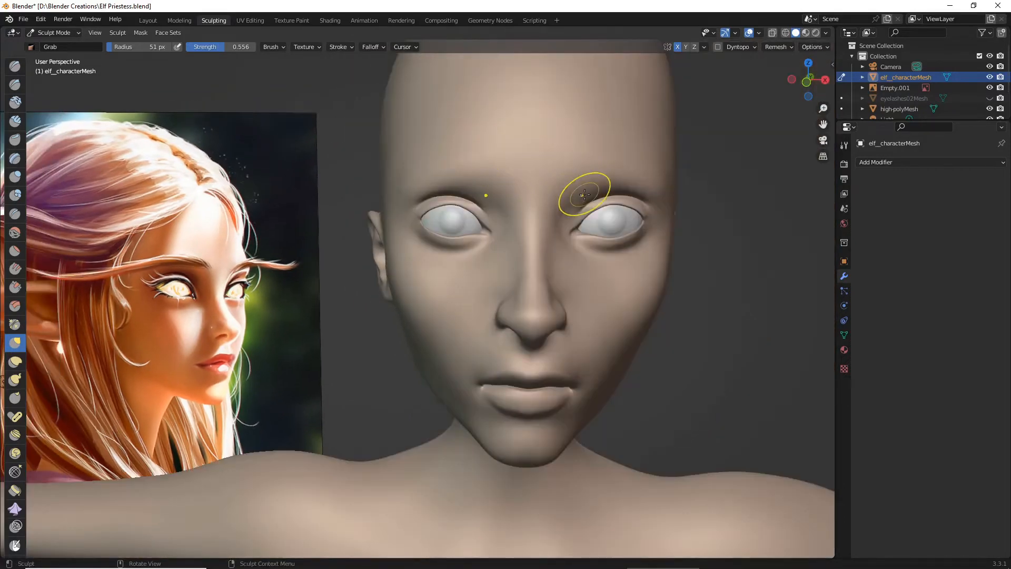
{"action": "scroll", "coordinate": [584, 195], "scroll_direction": "down", "scroll_amount": 2}
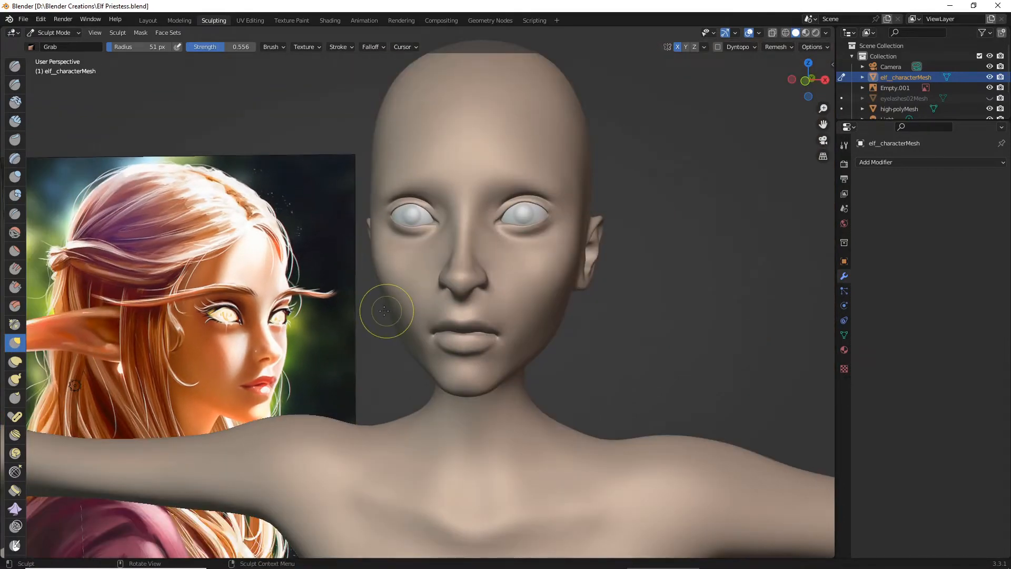
{"action": "scroll", "coordinate": [384, 311], "scroll_direction": "up", "scroll_amount": 4}
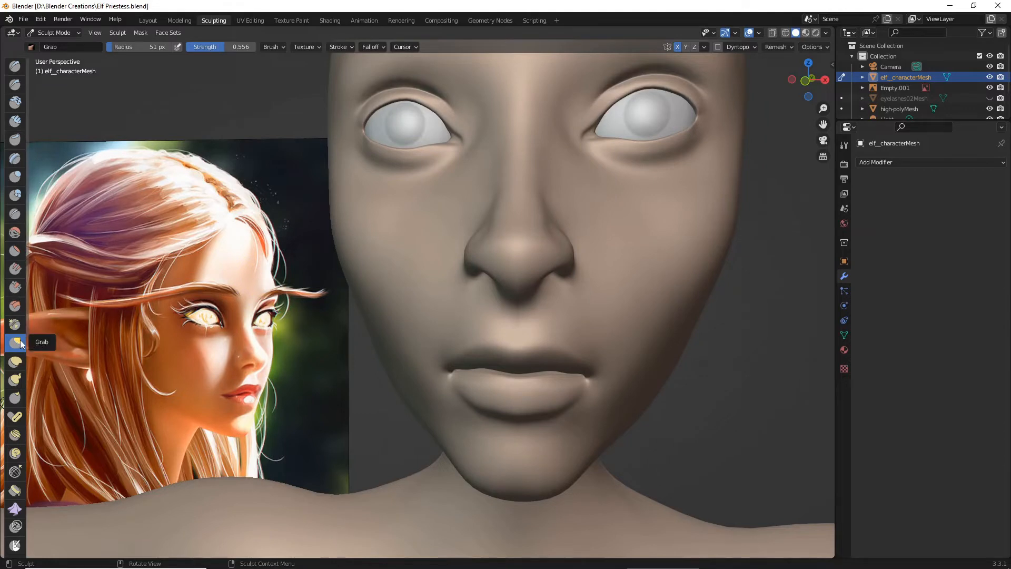
{"action": "left_click_drag", "start_coordinate": [588, 378], "coordinate": [596, 368]}
{"action": "scroll", "coordinate": [626, 369], "scroll_direction": "down", "scroll_amount": 4}
{"action": "scroll", "coordinate": [591, 362], "scroll_direction": "up", "scroll_amount": 5}
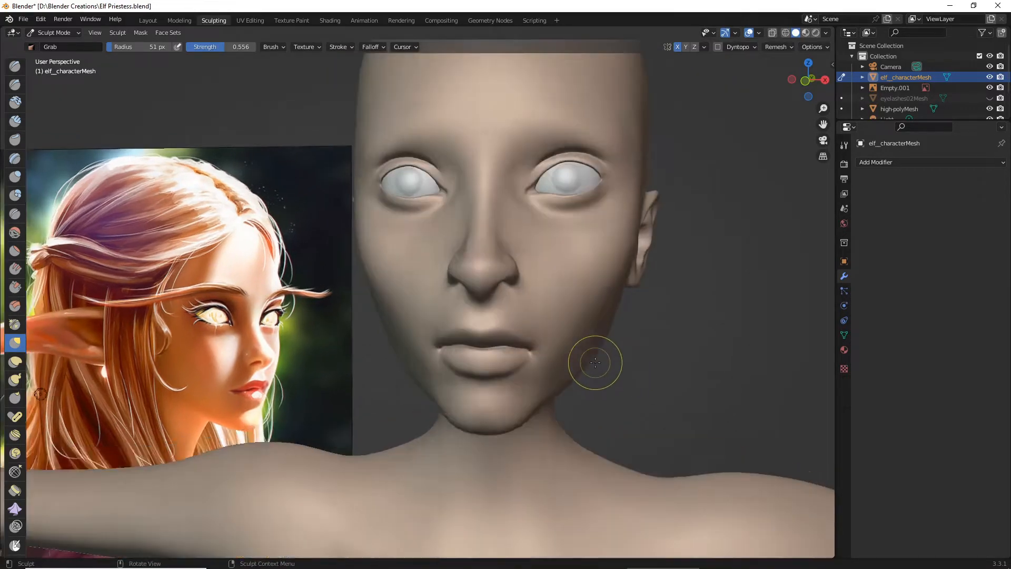
- Try to adjust the lower lip's upper edge with the Grab brush and with Pinch/Magnify at 51 px radius
{"action": "scroll", "coordinate": [577, 357], "scroll_direction": "up", "scroll_amount": 2}
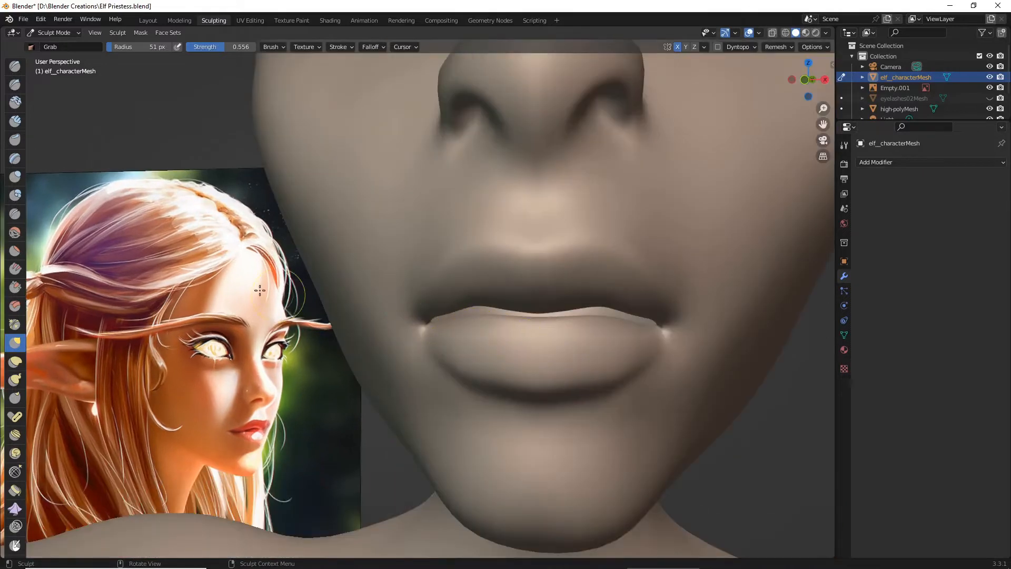
{"action": "left_click_drag", "start_coordinate": [471, 321], "coordinate": [471, 312]}
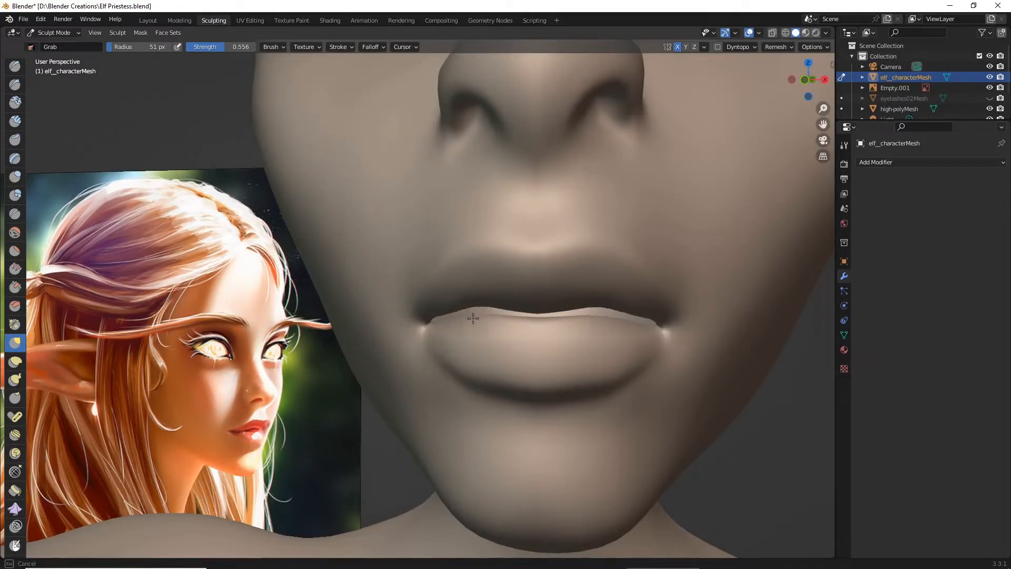
{"action": "left_click", "coordinate": [16, 325]}
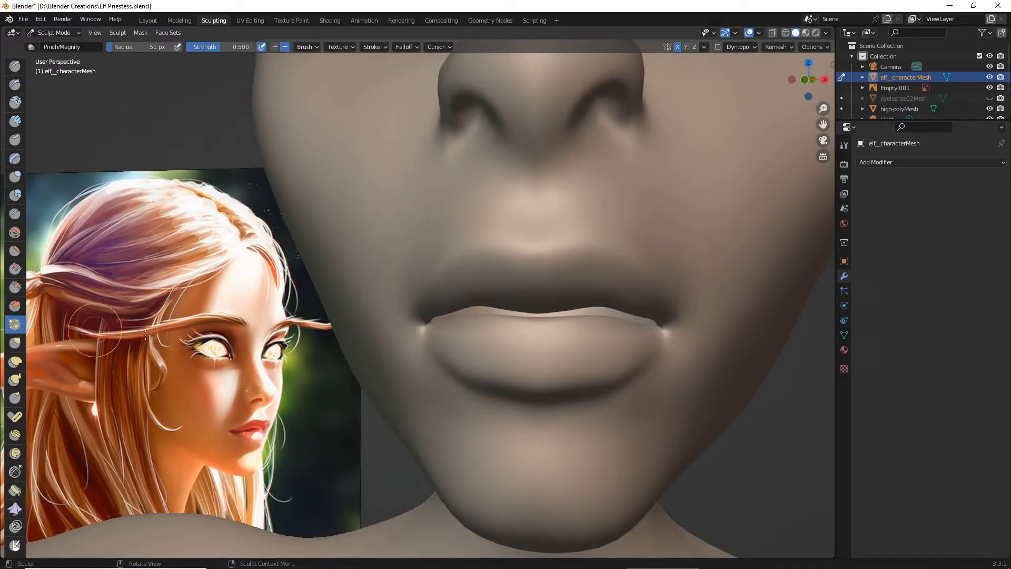
{"action": "left_click_drag", "start_coordinate": [501, 319], "coordinate": [514, 317]}
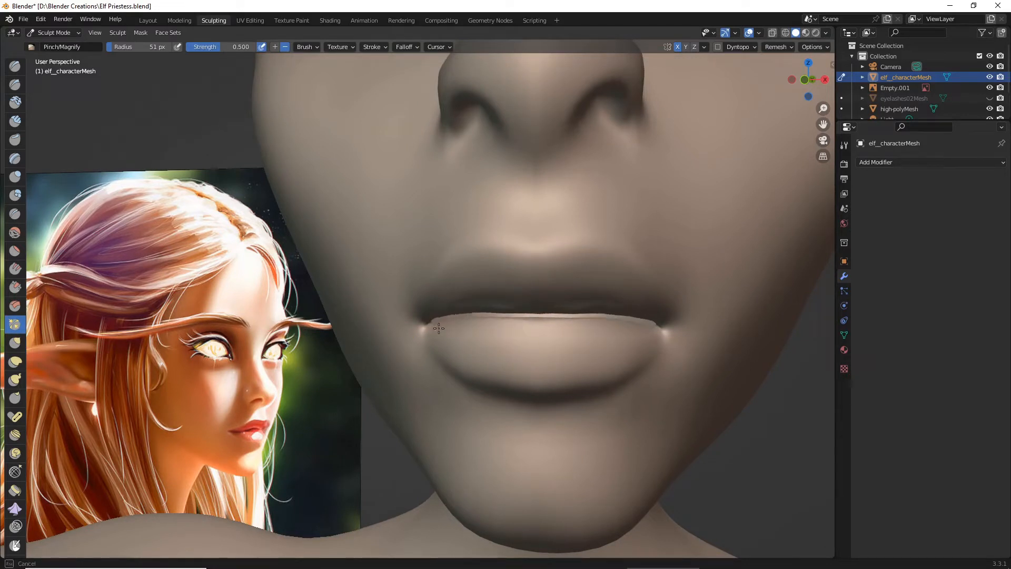
{"action": "left_click_drag", "start_coordinate": [438, 329], "coordinate": [451, 323]}
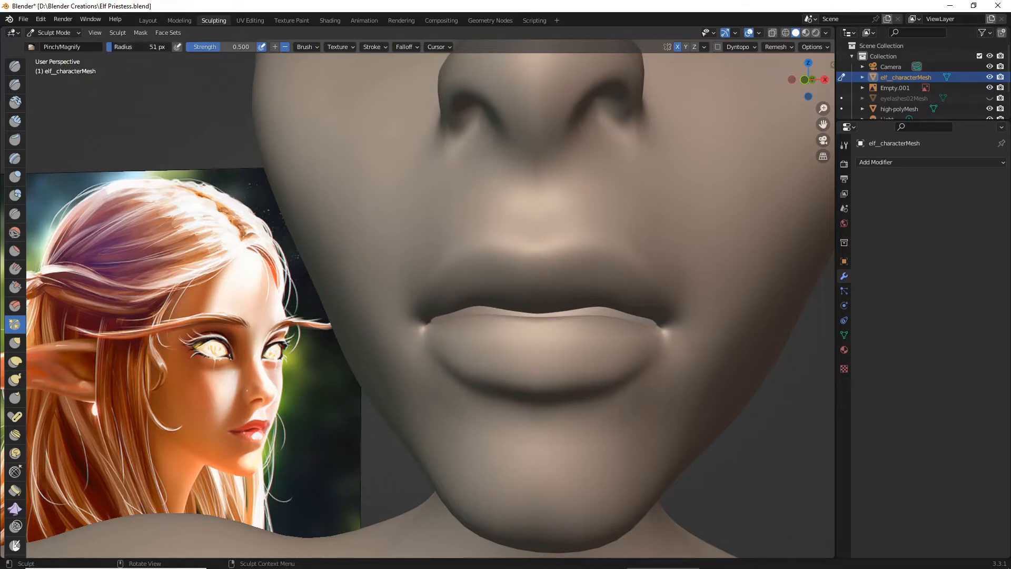
- Pinch the lower lip's upper edge along the mouth line with Pinch/Magnify at 138 px radius, working from front and three-quarter views
{"action": "left_click_drag", "start_coordinate": [120, 48], "coordinate": [132, 47]}
{"action": "left_click_drag", "start_coordinate": [506, 316], "coordinate": [494, 317]}
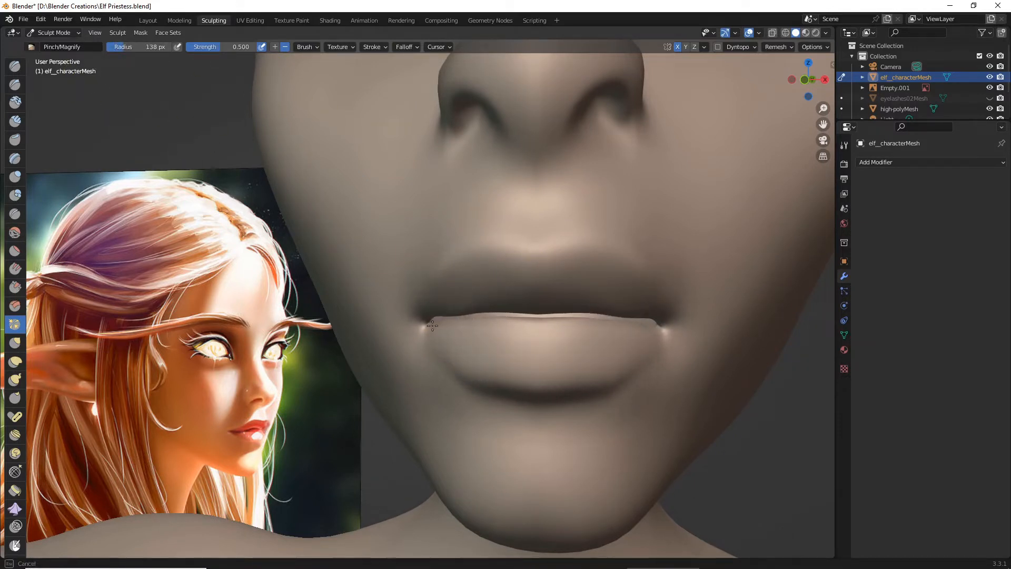
{"action": "left_click_drag", "start_coordinate": [432, 325], "coordinate": [436, 324]}
{"action": "left_click_drag", "start_coordinate": [528, 324], "coordinate": [555, 321]}
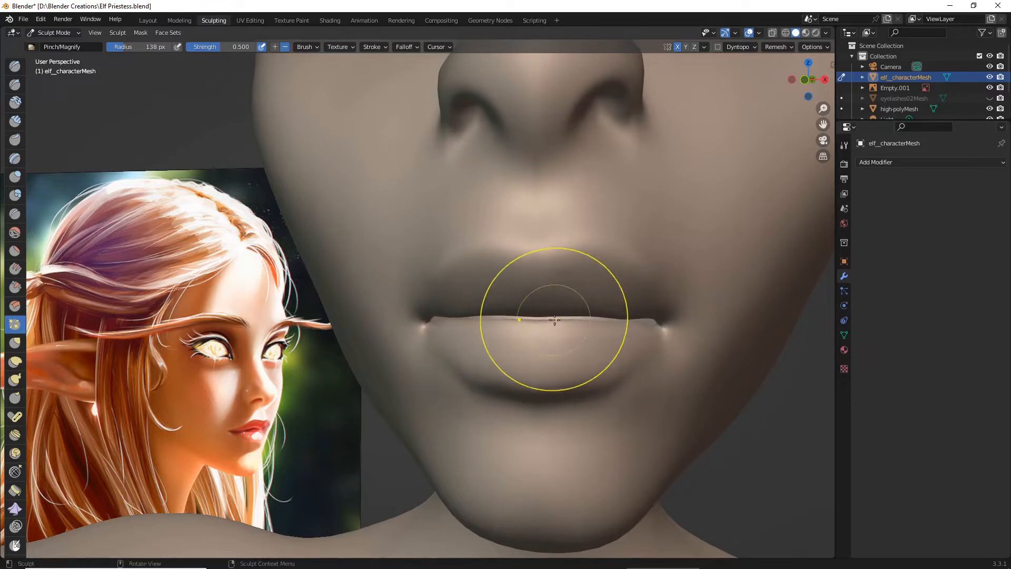
{"action": "scroll", "coordinate": [555, 320], "scroll_direction": "down", "scroll_amount": 5}
{"action": "middle_click_drag", "start_coordinate": [555, 320], "coordinate": [440, 316]}
{"action": "scroll", "coordinate": [440, 316], "scroll_direction": "up", "scroll_amount": 2}
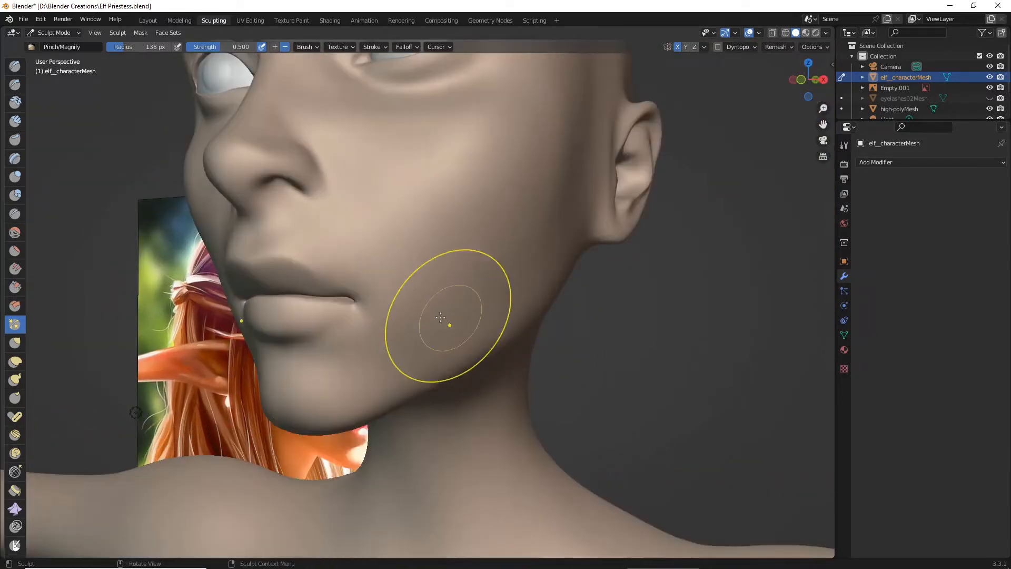
{"action": "scroll", "coordinate": [316, 305], "scroll_direction": "up", "scroll_amount": 3}
{"action": "left_click_drag", "start_coordinate": [305, 304], "coordinate": [295, 303]}
{"action": "middle_click_drag", "start_coordinate": [292, 305], "coordinate": [330, 309]}
{"action": "middle_click_drag", "start_coordinate": [421, 312], "coordinate": [397, 317]}
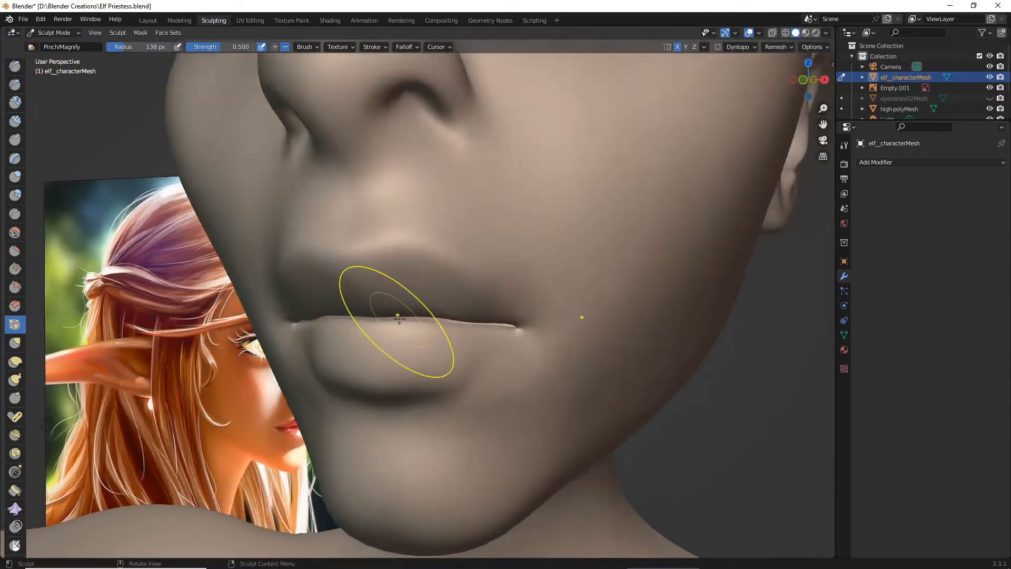
- Tighten the gap between the lips up close with Pinch/Magnify strokes along the whole seam to the mouth corner
{"action": "scroll", "coordinate": [400, 321], "scroll_direction": "up", "scroll_amount": 5}
{"action": "left_click_drag", "start_coordinate": [431, 358], "coordinate": [494, 380]}
{"action": "left_click_drag", "start_coordinate": [401, 381], "coordinate": [309, 377]}
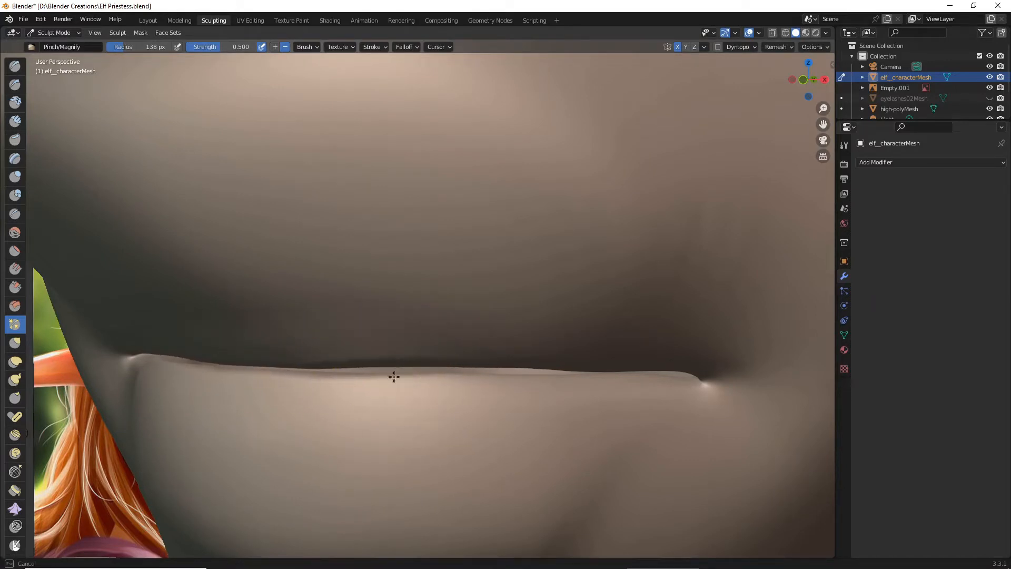
{"action": "left_click_drag", "start_coordinate": [395, 378], "coordinate": [403, 381]}
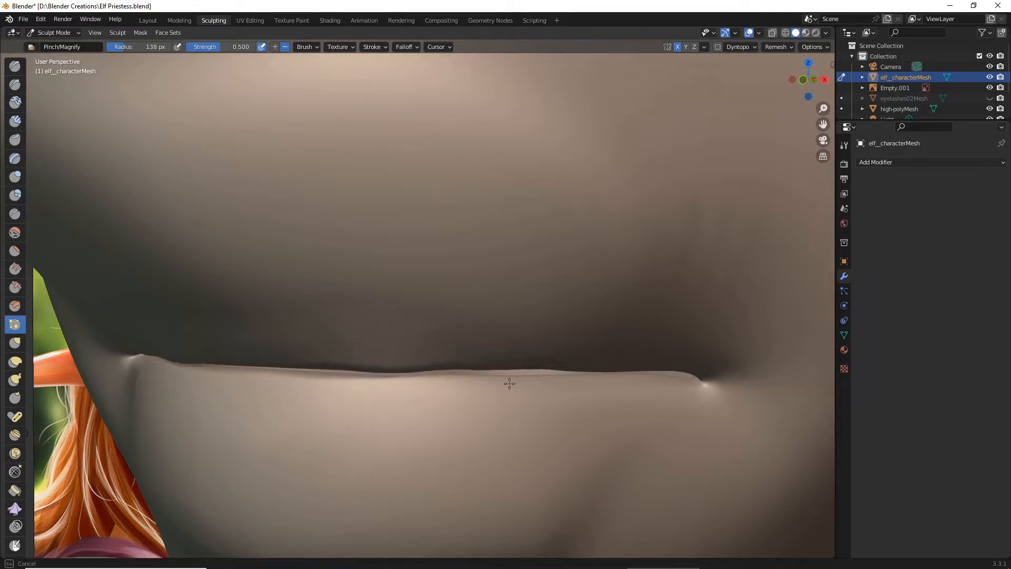
{"action": "left_click_drag", "start_coordinate": [473, 379], "coordinate": [516, 380]}
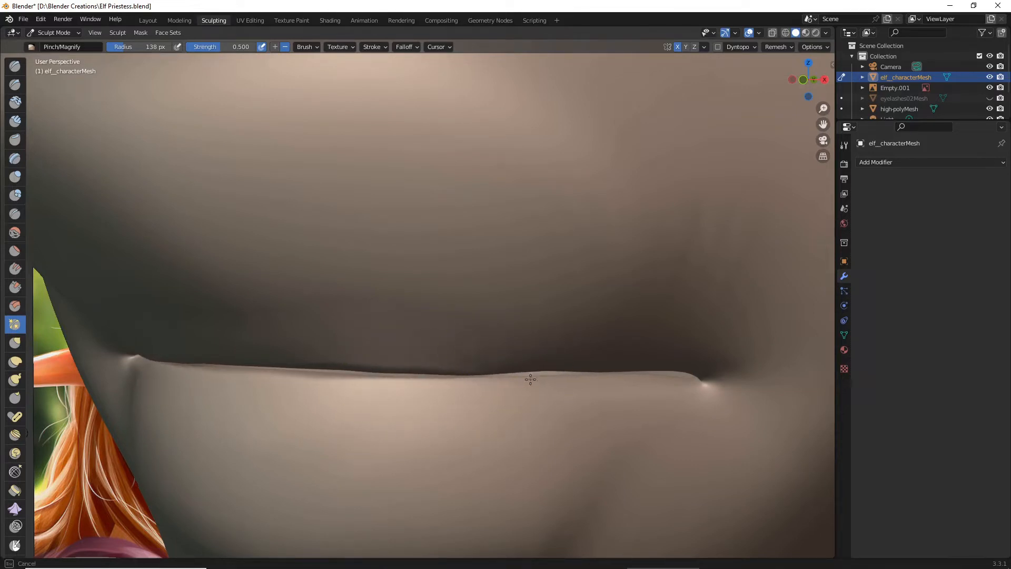
{"action": "left_click_drag", "start_coordinate": [676, 382], "coordinate": [698, 384]}
{"action": "scroll", "coordinate": [693, 371], "scroll_direction": "down", "scroll_amount": 11}
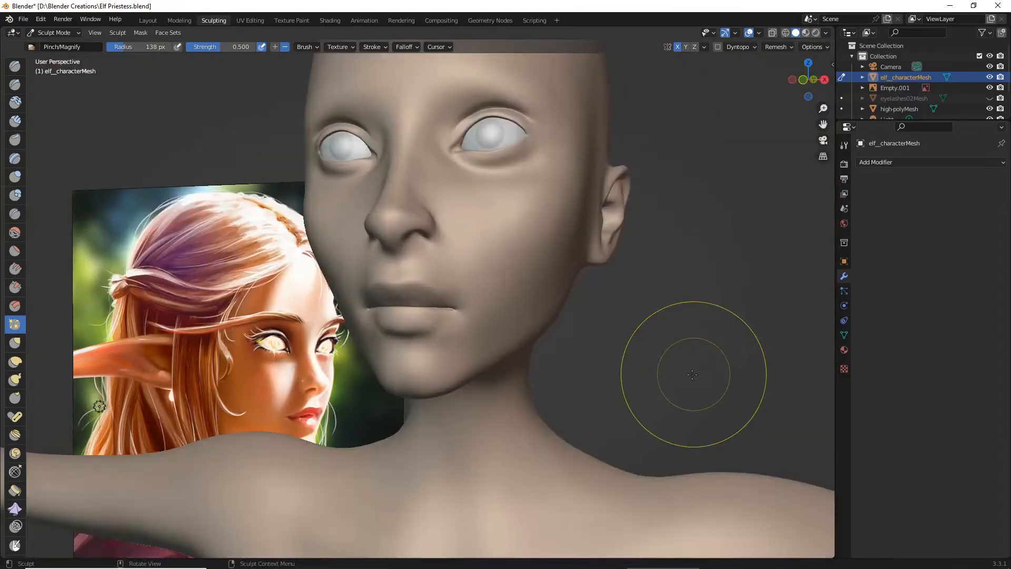
- Check the pinched lips from the front against the reference painting and save the Blender file
{"action": "mouse_move", "coordinate": [627, 367]}
{"action": "middle_mouse_down"}
{"action": "mouse_move", "coordinate": [654, 364]}
{"action": "mouse_move", "coordinate": [621, 372]}
{"action": "middle_mouse_up"}
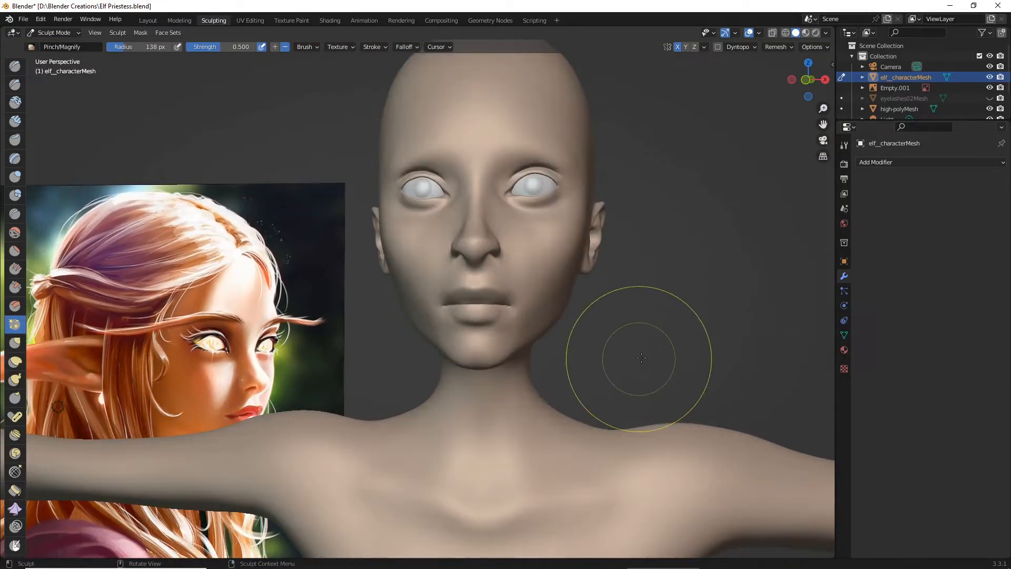
{"action": "scroll", "coordinate": [233, 250], "scroll_direction": "up", "scroll_amount": 2}
{"action": "scroll", "coordinate": [234, 249], "scroll_direction": "up", "scroll_amount": 2}
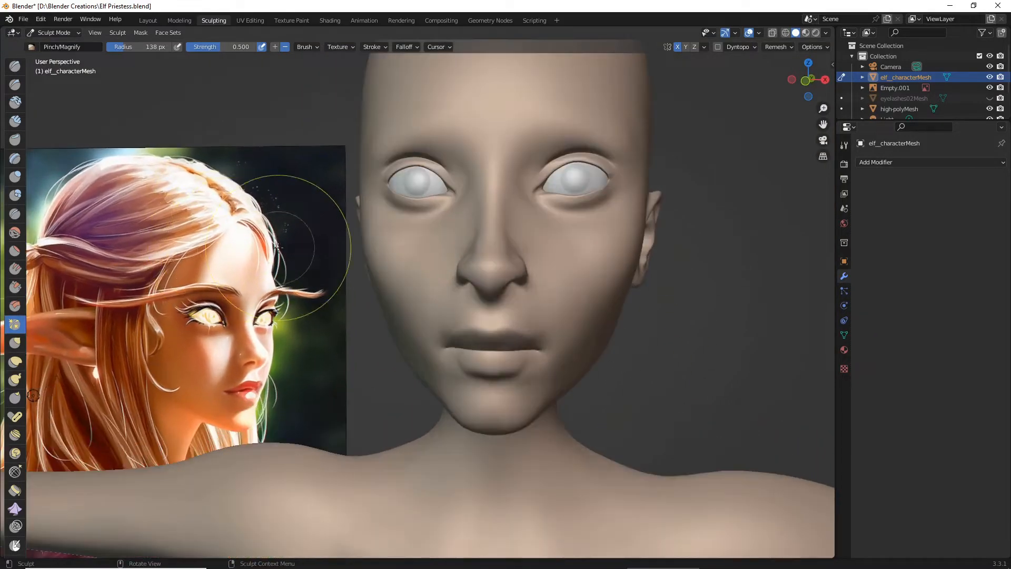
{"action": "left_click", "coordinate": [23, 19]}
{"action": "left_click", "coordinate": [39, 88]}
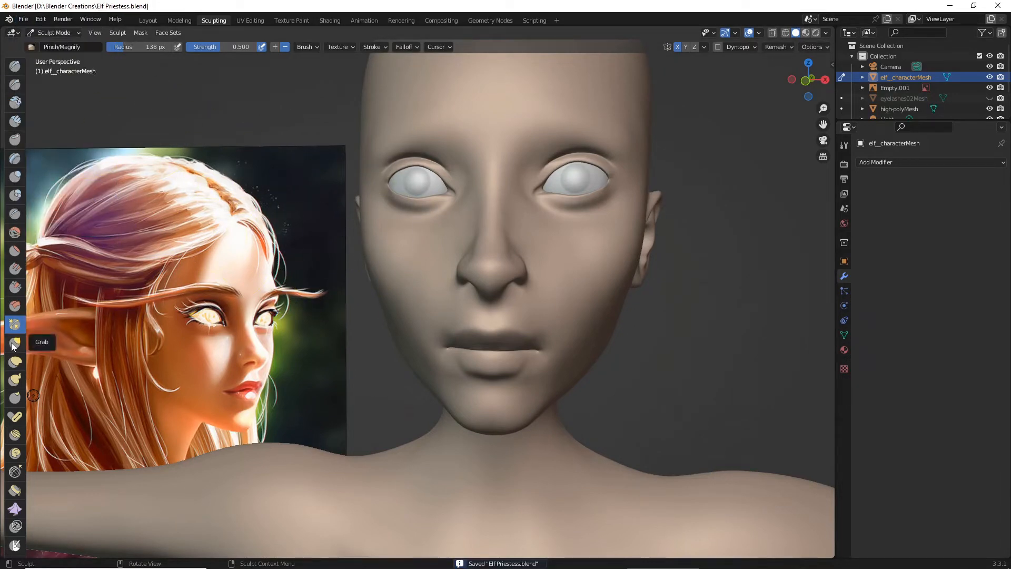
- Nudge the lower cheek and jaw area beside the mouth with the Elastic Deform brush at 138 px radius
{"action": "left_click", "coordinate": [16, 366]}
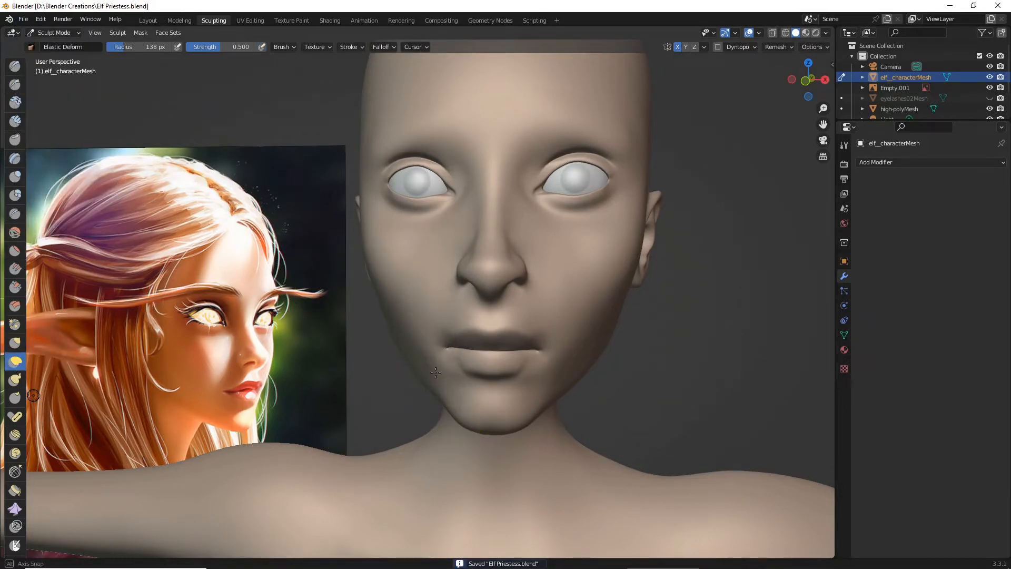
{"action": "middle_click_drag", "start_coordinate": [442, 380], "coordinate": [429, 375]}
{"action": "scroll", "coordinate": [430, 373], "scroll_direction": "up", "scroll_amount": 2}
{"action": "left_click_drag", "start_coordinate": [432, 393], "coordinate": [421, 396]}
{"action": "middle_click_drag", "start_coordinate": [421, 396], "coordinate": [478, 384]}
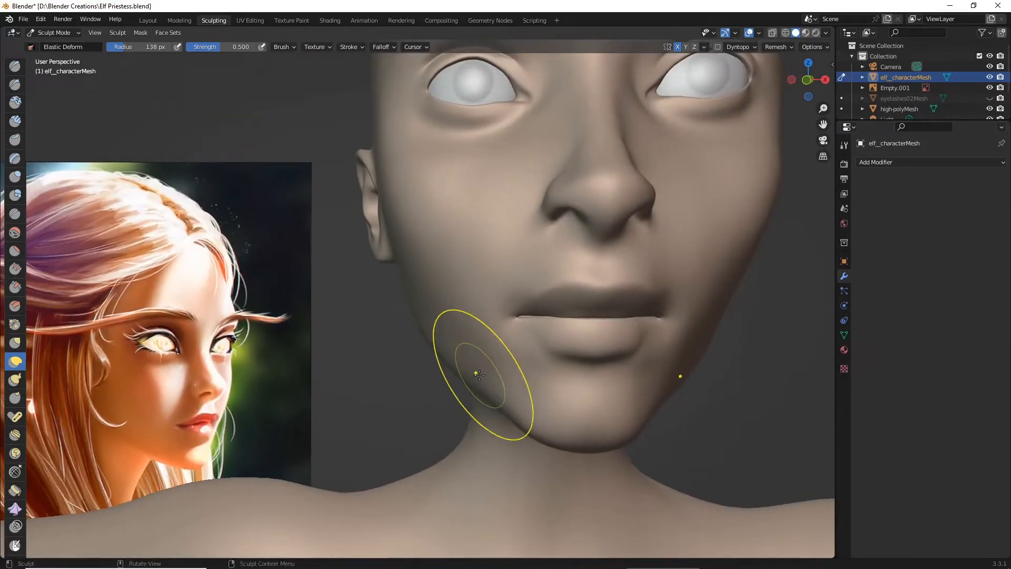
- Pull the mouth corners slightly upward with the Snake Hook brush at 138 px radius and check the face from several angles
{"action": "left_click", "coordinate": [15, 379]}
{"action": "left_click_drag", "start_coordinate": [660, 332], "coordinate": [665, 316]}
{"action": "scroll", "coordinate": [665, 316], "scroll_direction": "down", "scroll_amount": 4}
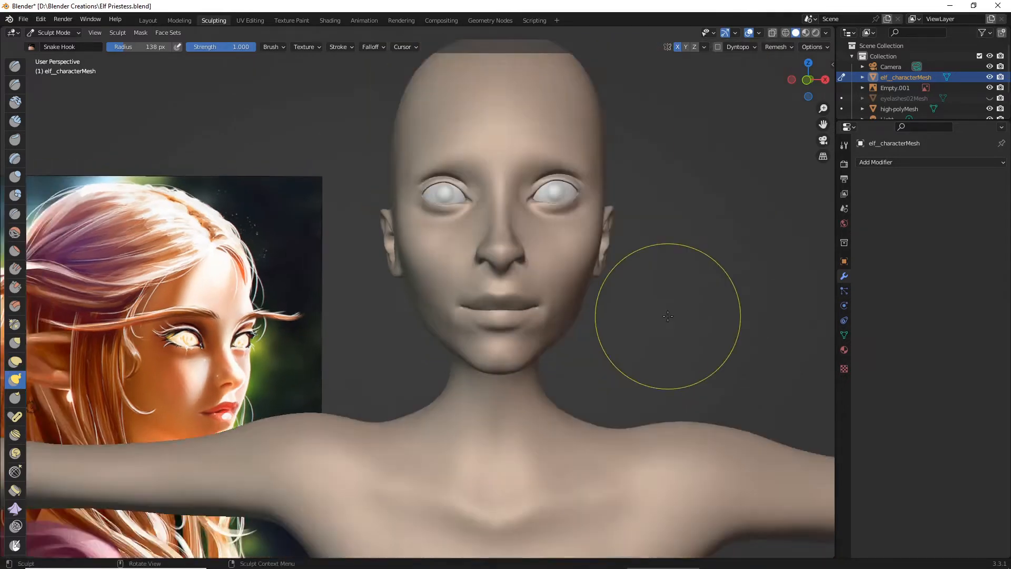
{"action": "mouse_move", "coordinate": [659, 323]}
{"action": "middle_mouse_down"}
{"action": "mouse_move", "coordinate": [632, 329]}
{"action": "mouse_move", "coordinate": [647, 348]}
{"action": "mouse_move", "coordinate": [616, 350]}
{"action": "mouse_move", "coordinate": [642, 324]}
{"action": "mouse_move", "coordinate": [624, 344]}
{"action": "middle_mouse_up"}
{"action": "scroll", "coordinate": [631, 329], "scroll_direction": "up", "scroll_amount": 3}
{"action": "scroll", "coordinate": [641, 323], "scroll_direction": "down", "scroll_amount": 5}
{"action": "scroll", "coordinate": [624, 344], "scroll_direction": "up", "scroll_amount": 3}
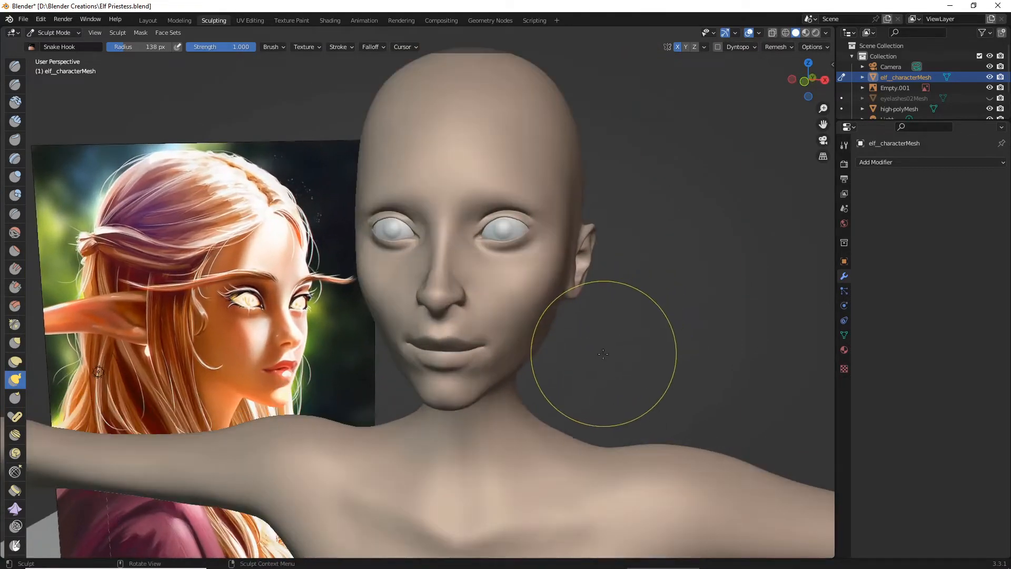
- Shape the mouth line into a gentle wave with Snake Hook strokes at the mouth corners and along the lips
{"action": "scroll", "coordinate": [600, 369], "scroll_direction": "up", "scroll_amount": 2}
{"action": "scroll", "coordinate": [561, 323], "scroll_direction": "up", "scroll_amount": 2}
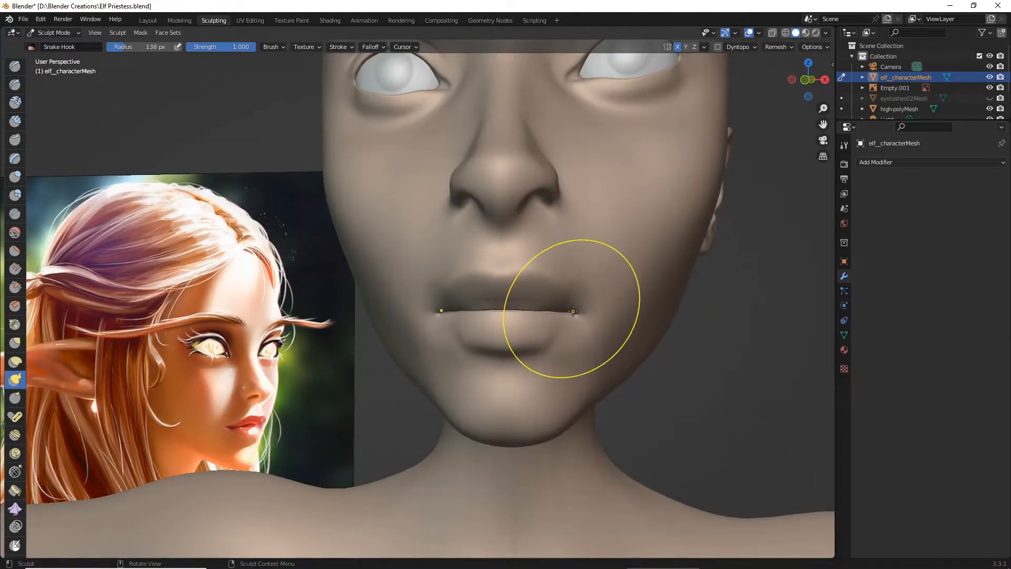
{"action": "left_click_drag", "start_coordinate": [570, 308], "coordinate": [580, 315]}
{"action": "scroll", "coordinate": [583, 316], "scroll_direction": "down", "scroll_amount": 5}
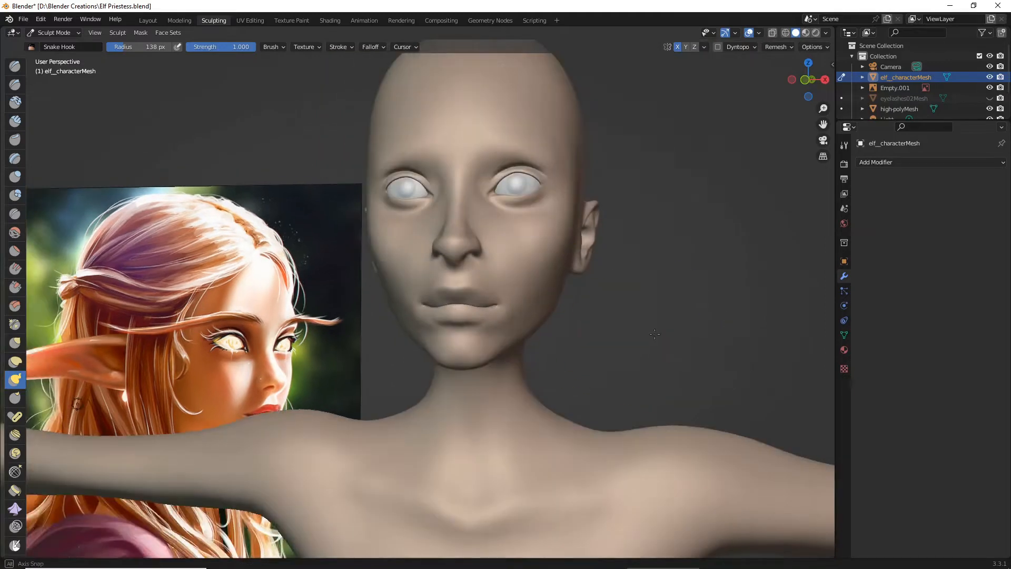
{"action": "mouse_move", "coordinate": [583, 316]}
{"action": "middle_mouse_down"}
{"action": "mouse_move", "coordinate": [668, 337]}
{"action": "mouse_move", "coordinate": [648, 322]}
{"action": "mouse_move", "coordinate": [601, 330]}
{"action": "mouse_move", "coordinate": [640, 327]}
{"action": "middle_mouse_up"}
{"action": "scroll", "coordinate": [643, 327], "scroll_direction": "up", "scroll_amount": 3}
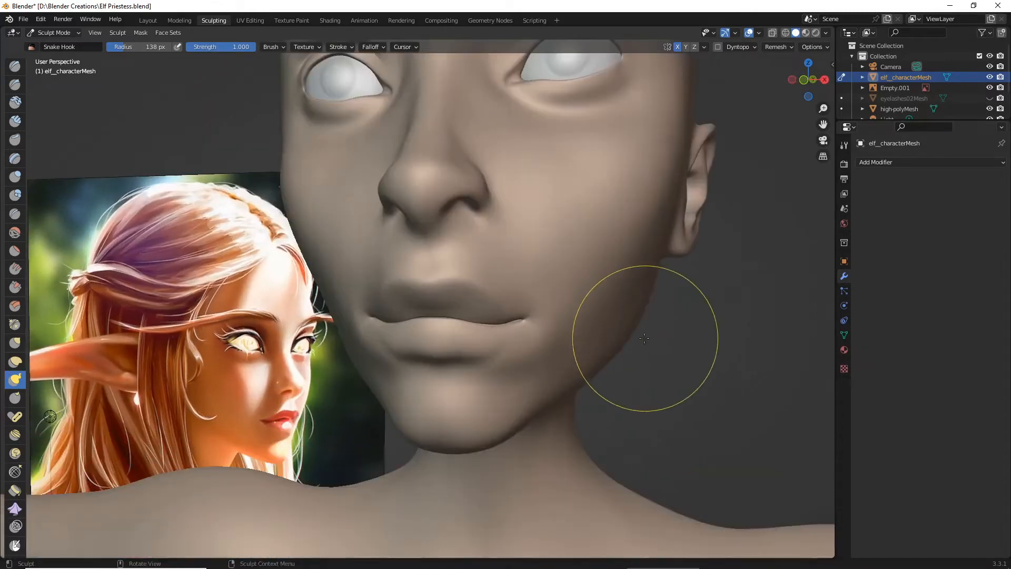
{"action": "scroll", "coordinate": [614, 343], "scroll_direction": "up", "scroll_amount": 3}
{"action": "scroll", "coordinate": [598, 351], "scroll_direction": "down", "scroll_amount": 5}
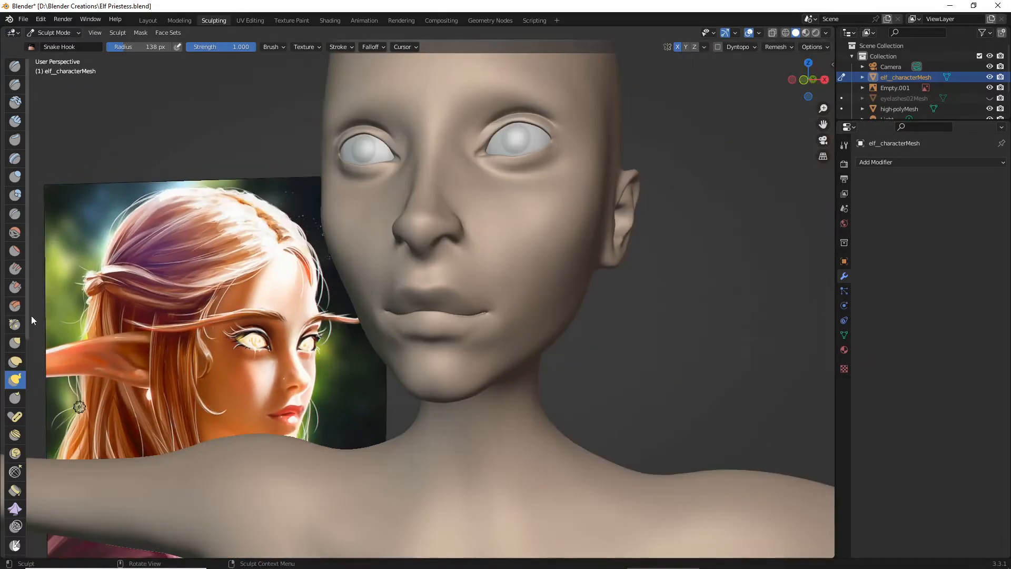
- Soften the mouth corner and the adjoining cheek with the Smooth brush at 138 px radius and 0.144 strength
{"action": "left_click", "coordinate": [15, 233]}
{"action": "scroll", "coordinate": [533, 321], "scroll_direction": "up", "scroll_amount": 2}
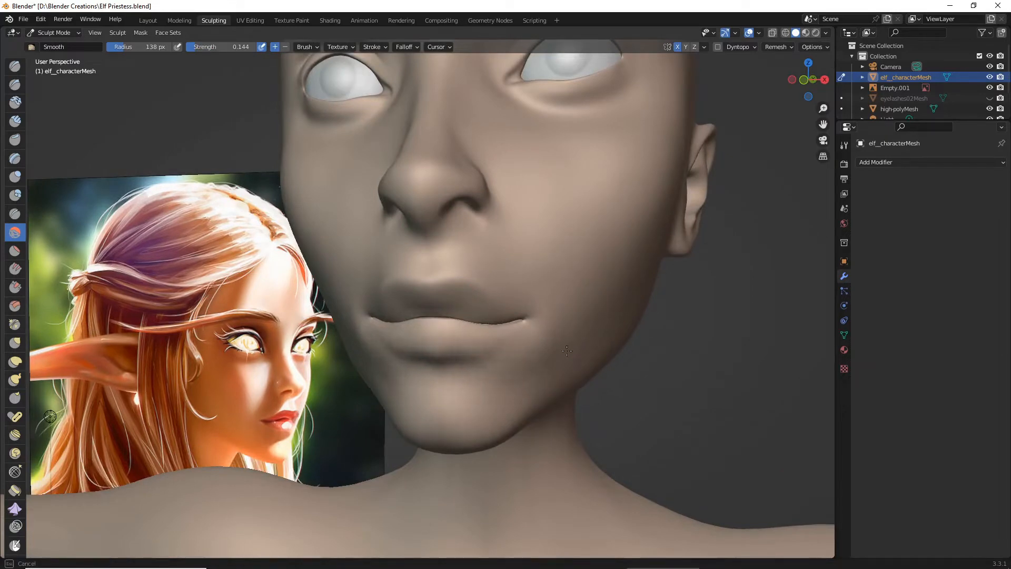
{"action": "left_click_drag", "start_coordinate": [522, 299], "coordinate": [523, 305]}
{"action": "scroll", "coordinate": [524, 306], "scroll_direction": "down", "scroll_amount": 4}
{"action": "scroll", "coordinate": [573, 318], "scroll_direction": "up", "scroll_amount": 2}
{"action": "mouse_move", "coordinate": [521, 311]}
{"action": "middle_mouse_down"}
{"action": "mouse_move", "coordinate": [572, 318]}
{"action": "mouse_move", "coordinate": [524, 295]}
{"action": "mouse_move", "coordinate": [561, 321]}
{"action": "mouse_move", "coordinate": [548, 331]}
{"action": "mouse_move", "coordinate": [576, 320]}
{"action": "middle_mouse_up"}
- Continue smoothing around the mouth corners while viewing the face from the opposite three-quarter side
{"action": "scroll", "coordinate": [523, 296], "scroll_direction": "down", "scroll_amount": 5}
{"action": "scroll", "coordinate": [552, 321], "scroll_direction": "up", "scroll_amount": 2}
{"action": "scroll", "coordinate": [548, 331], "scroll_direction": "up", "scroll_amount": 1}
{"action": "scroll", "coordinate": [575, 320], "scroll_direction": "up", "scroll_amount": 2}
{"action": "middle_click_drag", "start_coordinate": [617, 291], "coordinate": [619, 290]}
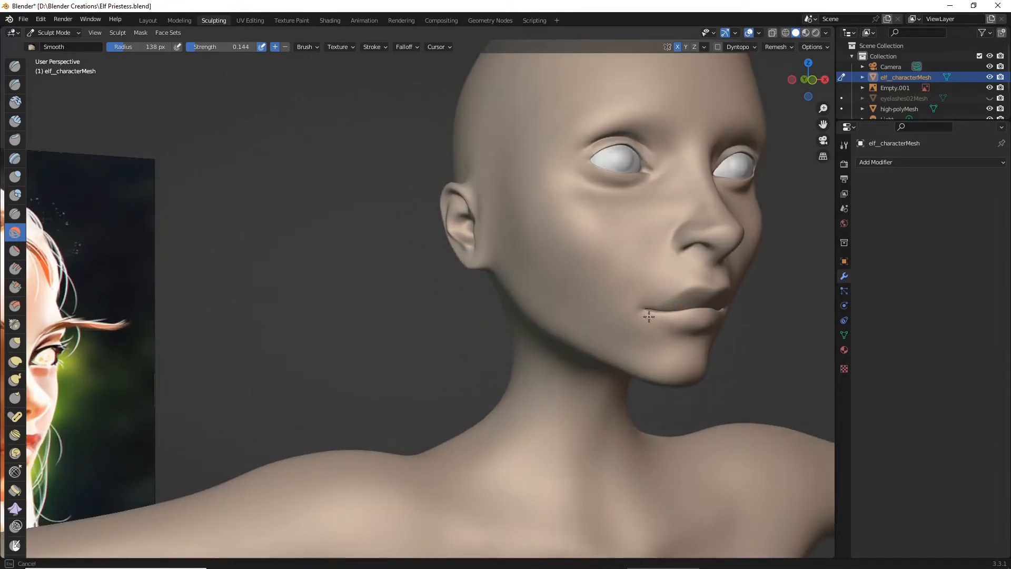
{"action": "left_click_drag", "start_coordinate": [649, 316], "coordinate": [647, 317]}
{"action": "middle_click_drag", "start_coordinate": [645, 318], "coordinate": [562, 319]}
- Review the smoothed mouth from the front and in profile, and save the Blender file
{"action": "scroll", "coordinate": [563, 319], "scroll_direction": "down", "scroll_amount": 2}
{"action": "middle_click_drag", "start_coordinate": [567, 320], "coordinate": [607, 325]}
{"action": "scroll", "coordinate": [608, 324], "scroll_direction": "up", "scroll_amount": 2}
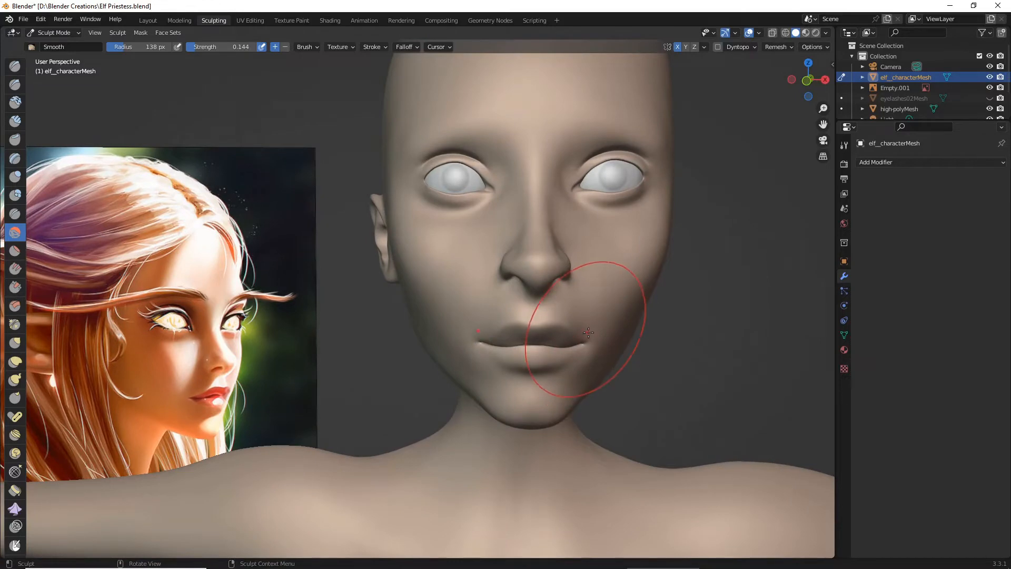
{"action": "scroll", "coordinate": [591, 334], "scroll_direction": "up", "scroll_amount": 1}
{"action": "scroll", "coordinate": [533, 318], "scroll_direction": "up", "scroll_amount": 1}
{"action": "middle_click_drag", "start_coordinate": [560, 330], "coordinate": [493, 322]}
{"action": "scroll", "coordinate": [489, 321], "scroll_direction": "down", "scroll_amount": 3}
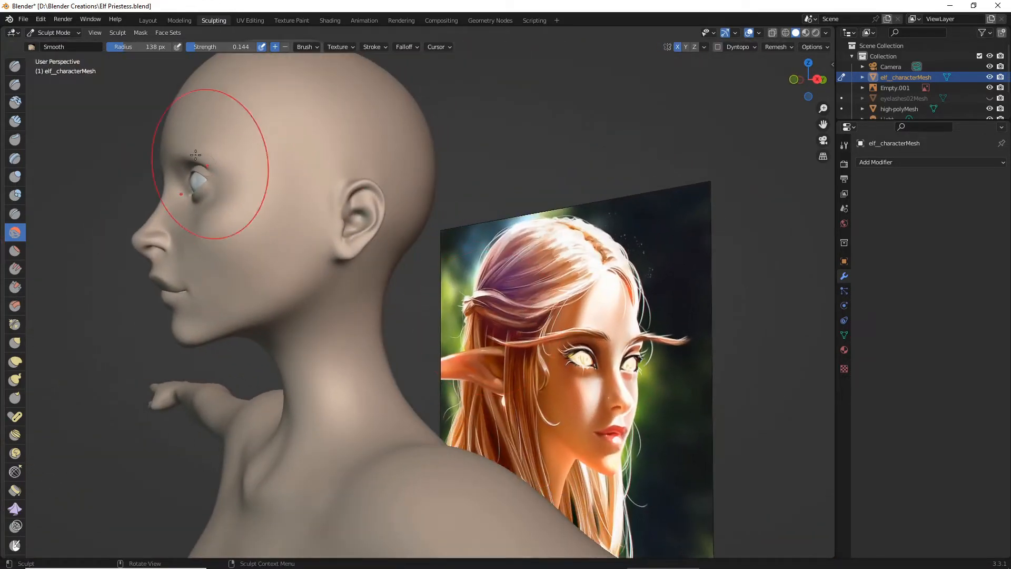
{"action": "left_click", "coordinate": [23, 19]}
{"action": "left_click", "coordinate": [51, 89]}
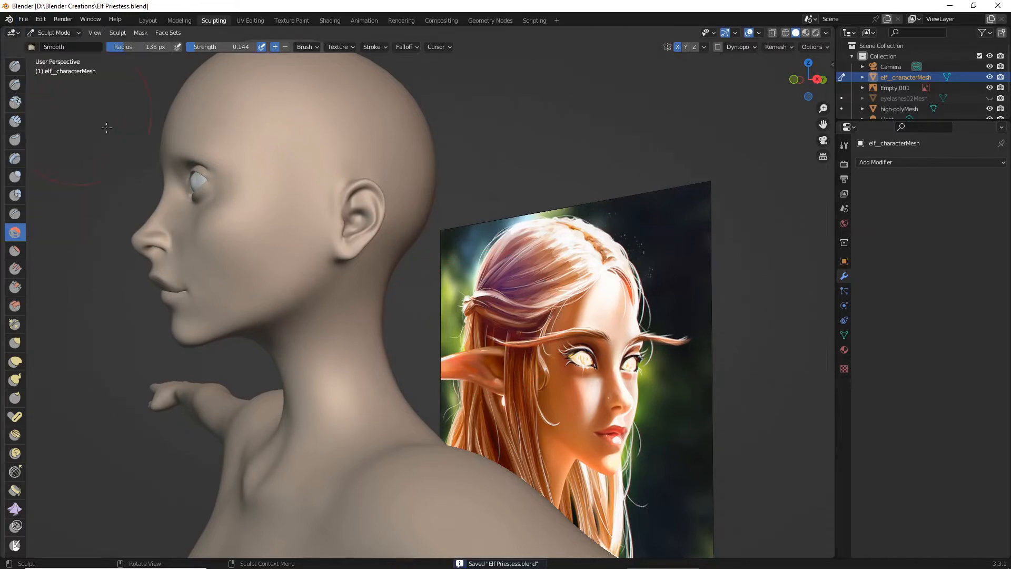
- Smooth the upper lip and its upper border with the Smooth brush at 138 px radius
{"action": "middle_click_drag", "start_coordinate": [453, 347], "coordinate": [473, 354]}
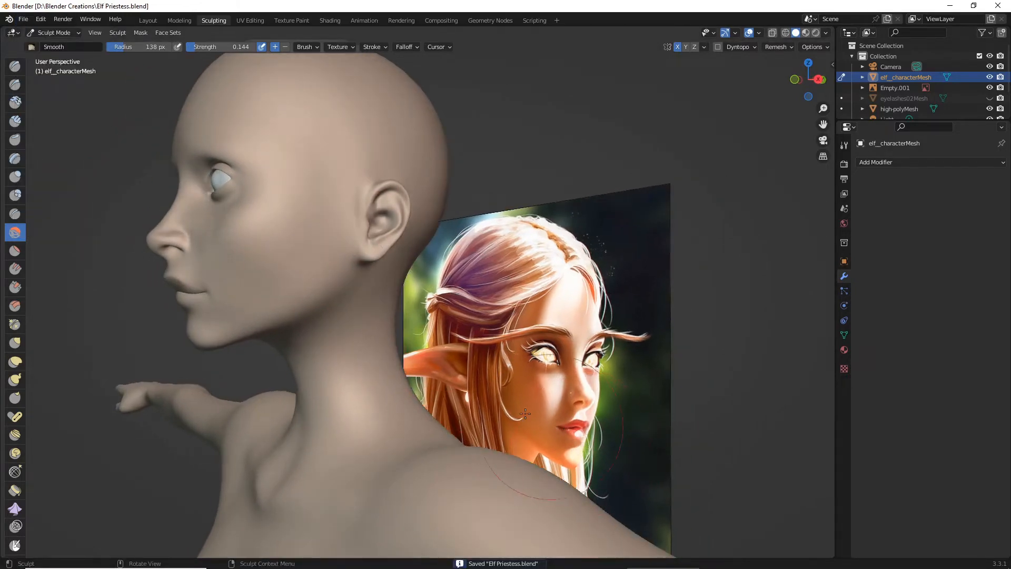
{"action": "middle_click_drag", "start_coordinate": [525, 414], "coordinate": [447, 363]}
{"action": "scroll", "coordinate": [420, 343], "scroll_direction": "up", "scroll_amount": 5}
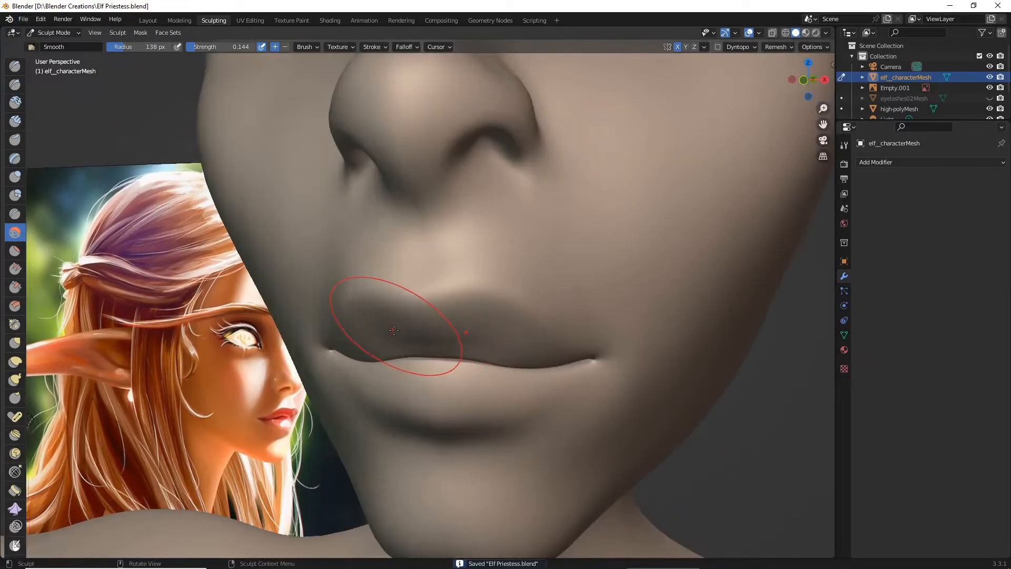
{"action": "middle_click_drag", "start_coordinate": [394, 330], "coordinate": [394, 319]}
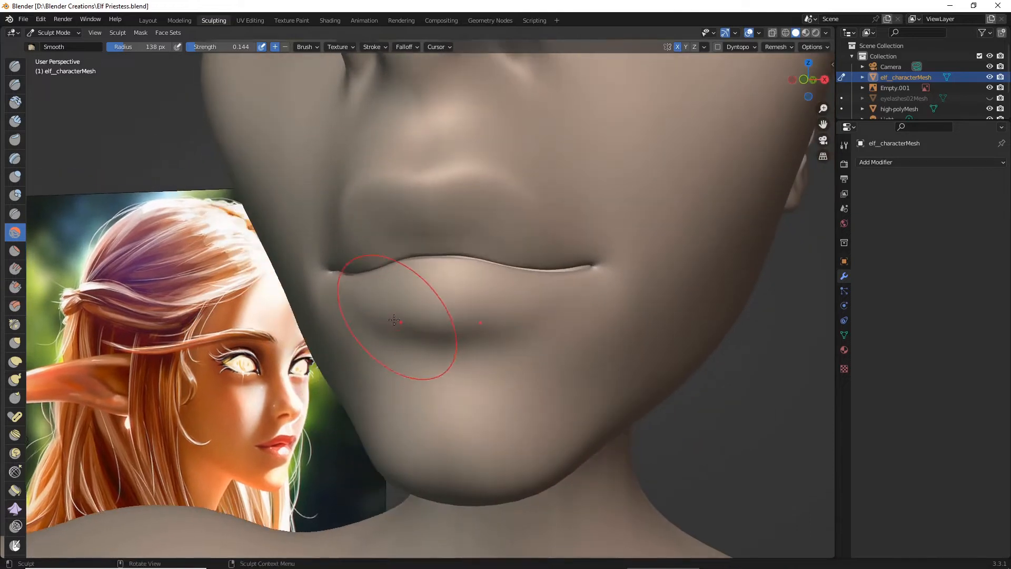
- Define the crease beneath the lower lip with Draw Sharp at 79 px radius and 0.204 strength, and undo the last stroke
{"action": "left_click", "coordinate": [15, 84]}
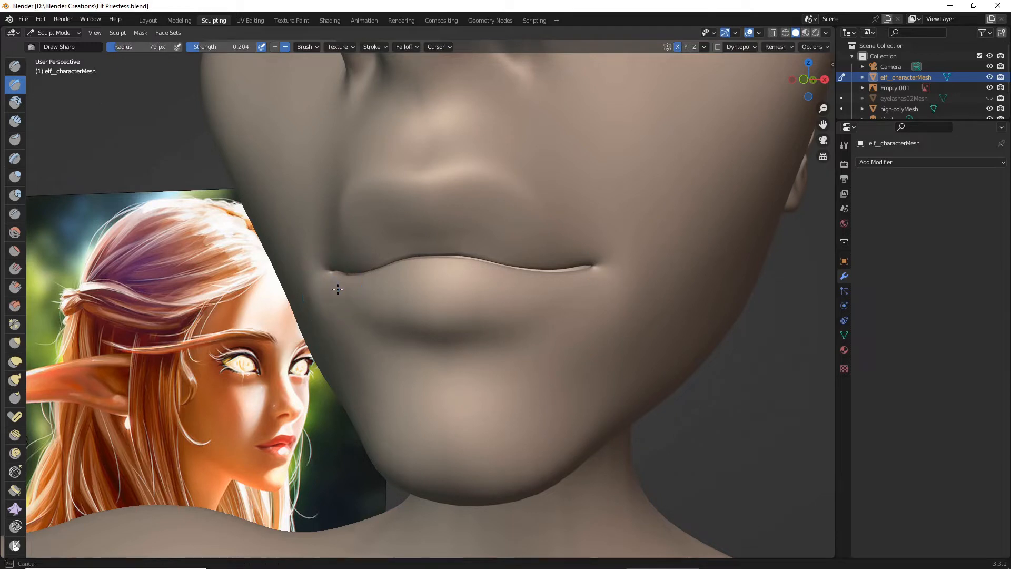
{"action": "middle_click_drag", "start_coordinate": [508, 330], "coordinate": [487, 336]}
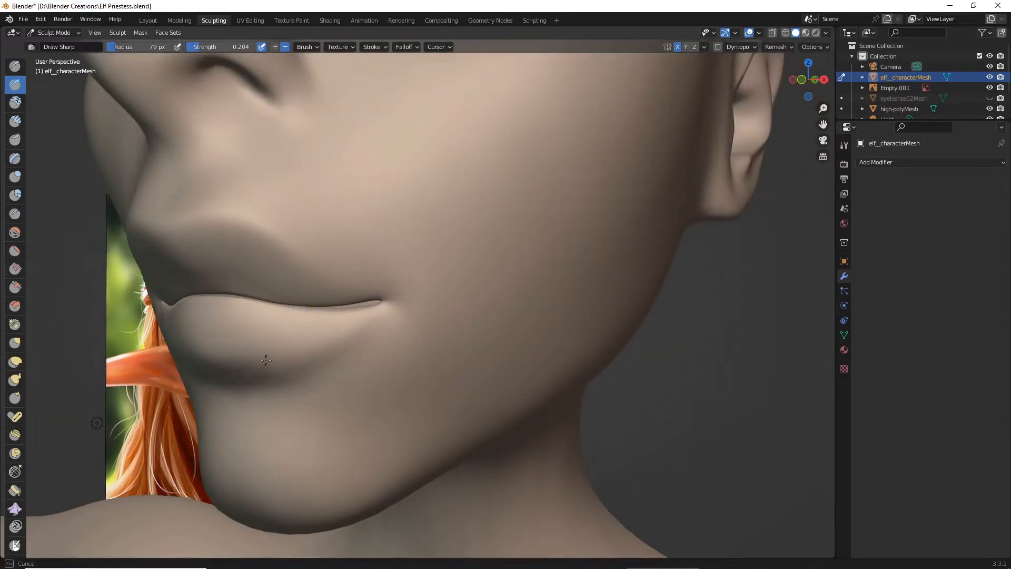
{"action": "middle_click_drag", "start_coordinate": [283, 346], "coordinate": [412, 364]}
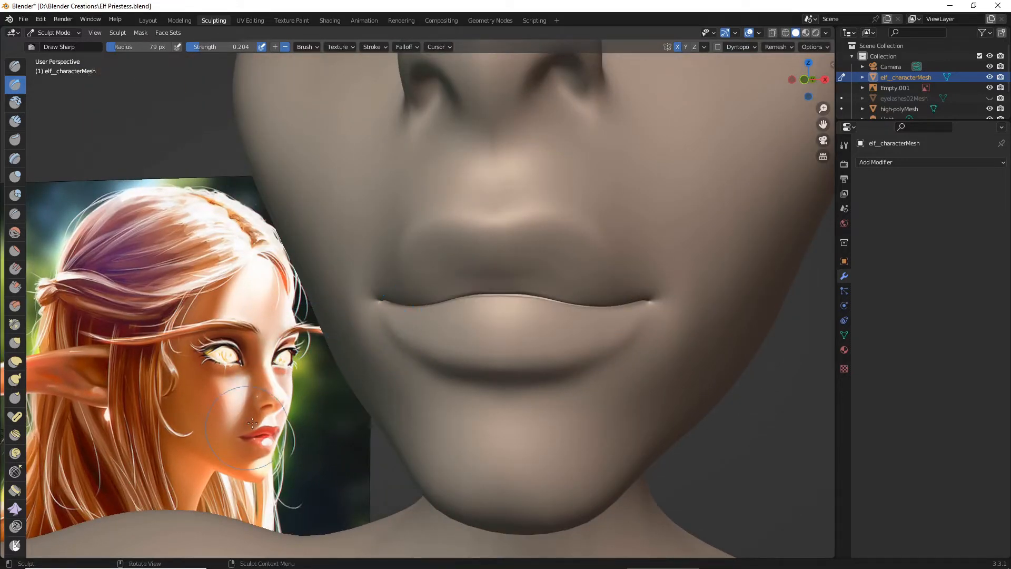
{"action": "key", "text": "ctrl+z"}
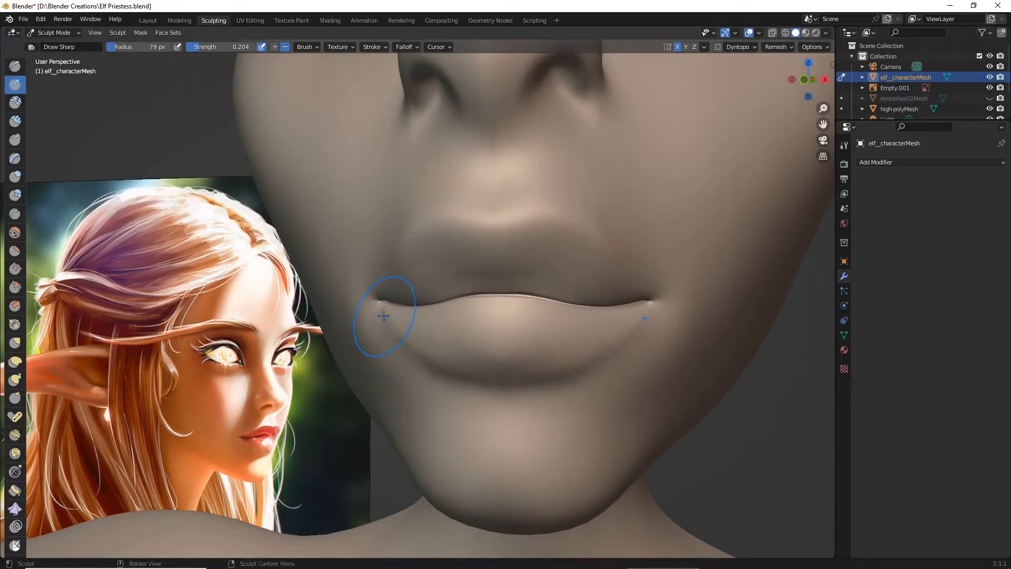
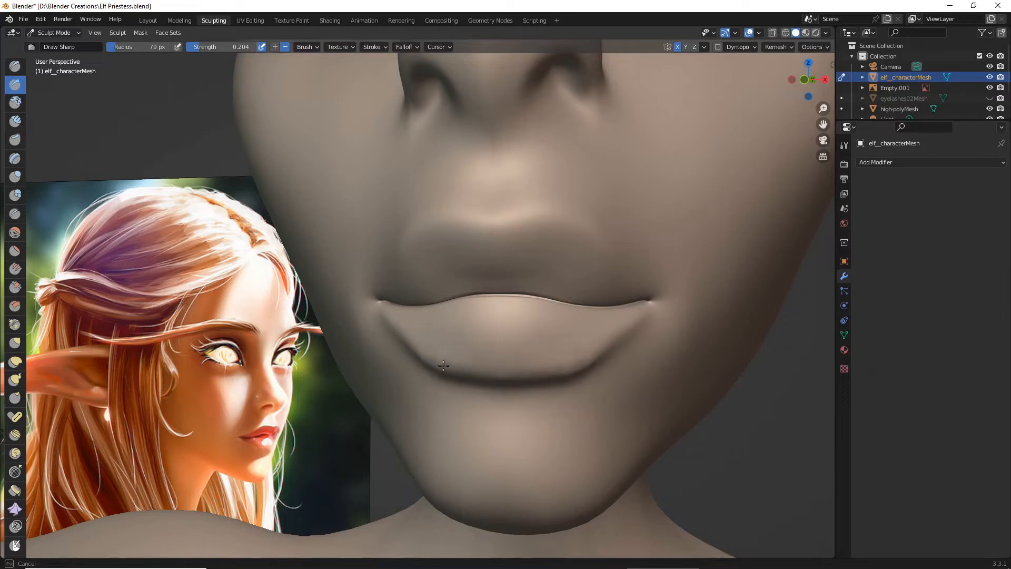
- Deepen the crease beneath the lower lip with the Draw Sharp brush at 79 px radius and 0.204 strength
{"action": "middle_click_drag", "start_coordinate": [524, 371], "coordinate": [548, 375]}
{"action": "scroll", "coordinate": [484, 374], "scroll_direction": "up", "scroll_amount": 6}
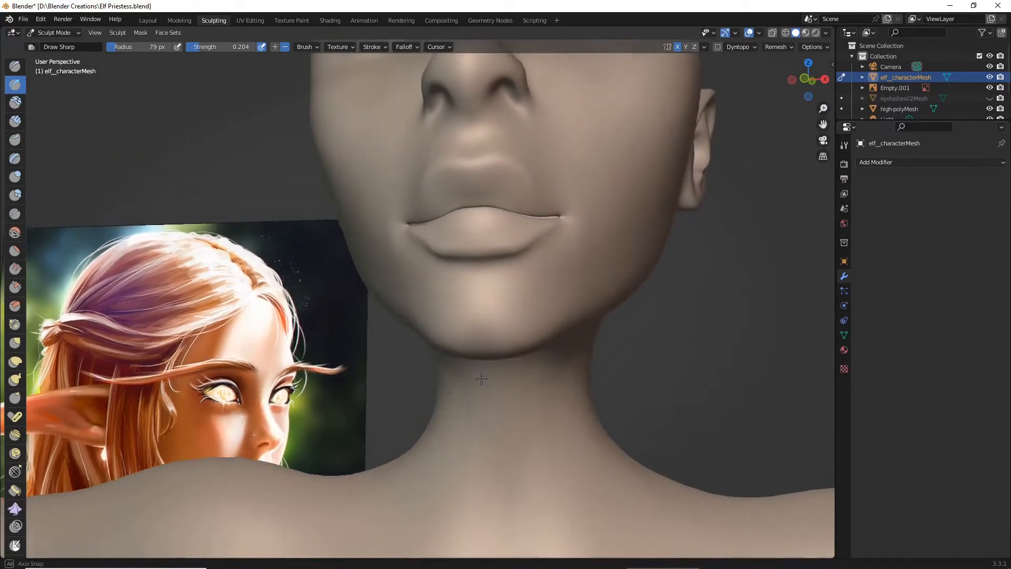
{"action": "scroll", "coordinate": [478, 383], "scroll_direction": "up", "scroll_amount": 3}
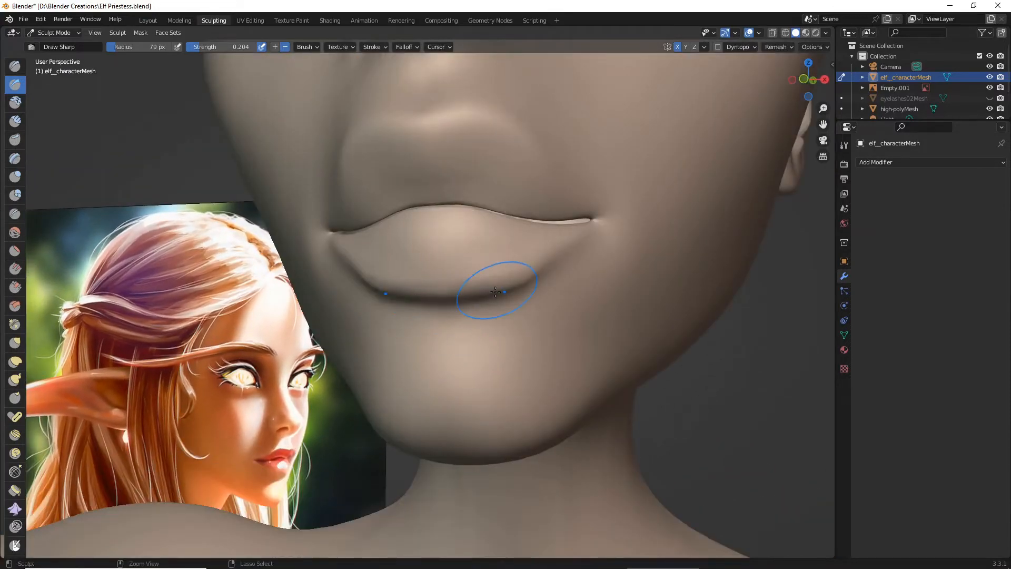
- Pull the lower lip's bottom border into a rounder curve with the Grab brush at 79 px radius and 0.556 strength
{"action": "left_click", "coordinate": [14, 343]}
{"action": "scroll", "coordinate": [387, 316], "scroll_direction": "down", "scroll_amount": 4}
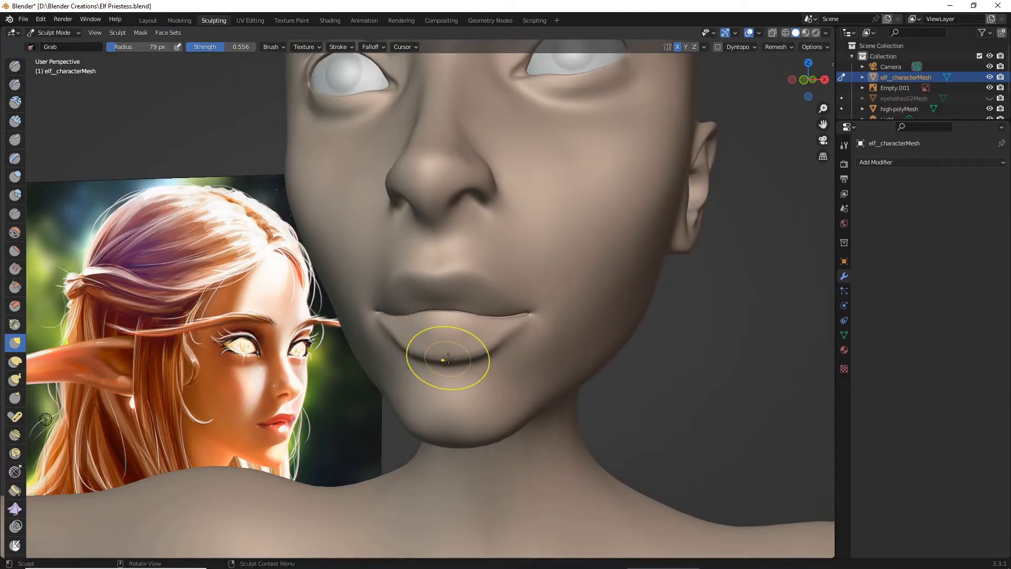
{"action": "scroll", "coordinate": [447, 359], "scroll_direction": "down", "scroll_amount": 6}
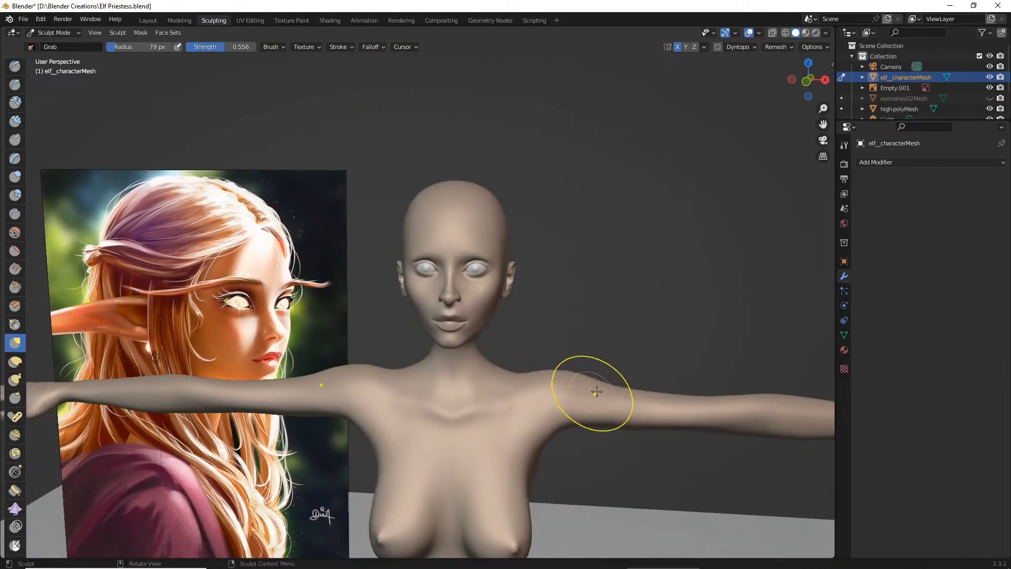
{"action": "mouse_move", "coordinate": [597, 392]}
{"action": "middle_mouse_down"}
{"action": "mouse_move", "coordinate": [621, 392]}
{"action": "mouse_move", "coordinate": [615, 383]}
{"action": "middle_mouse_up"}
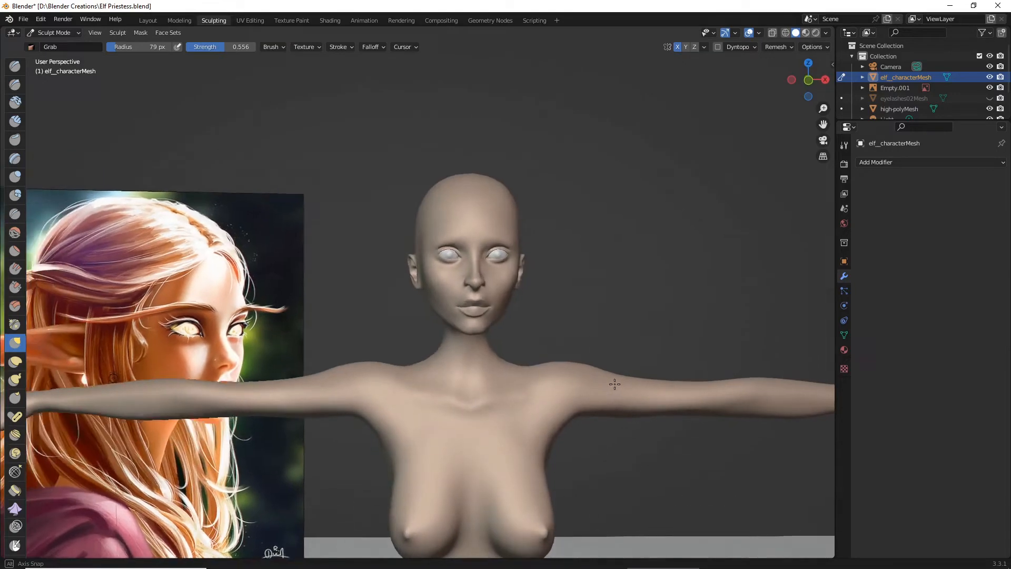
{"action": "scroll", "coordinate": [593, 373], "scroll_direction": "up", "scroll_amount": 6}
{"action": "scroll", "coordinate": [576, 365], "scroll_direction": "down", "scroll_amount": 1}
{"action": "scroll", "coordinate": [525, 380], "scroll_direction": "up", "scroll_amount": 3}
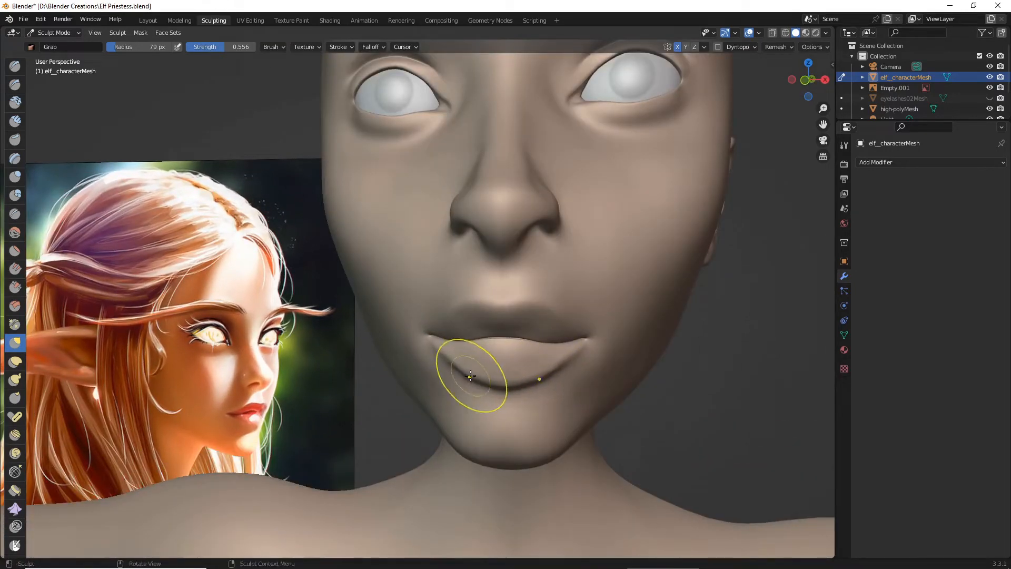
{"action": "scroll", "coordinate": [508, 376], "scroll_direction": "down", "scroll_amount": 7}
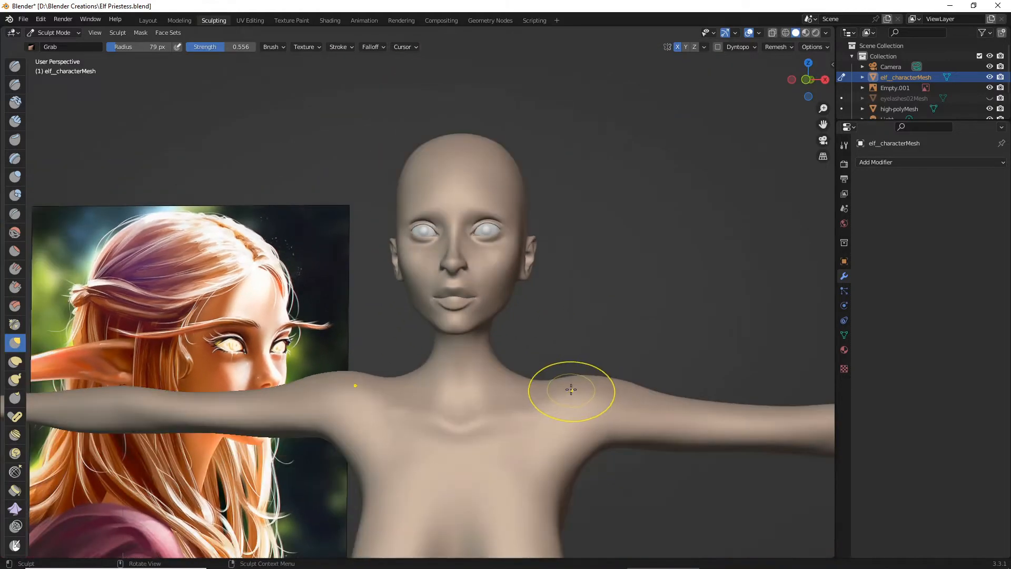
- Adjust the outer upper lip and the mouth corners with the Grab brush, keeping both sides symmetrical
{"action": "mouse_move", "coordinate": [571, 389]}
{"action": "middle_mouse_down"}
{"action": "mouse_move", "coordinate": [526, 387]}
{"action": "mouse_move", "coordinate": [553, 402]}
{"action": "middle_mouse_up"}
{"action": "scroll", "coordinate": [560, 406], "scroll_direction": "up", "scroll_amount": 6}
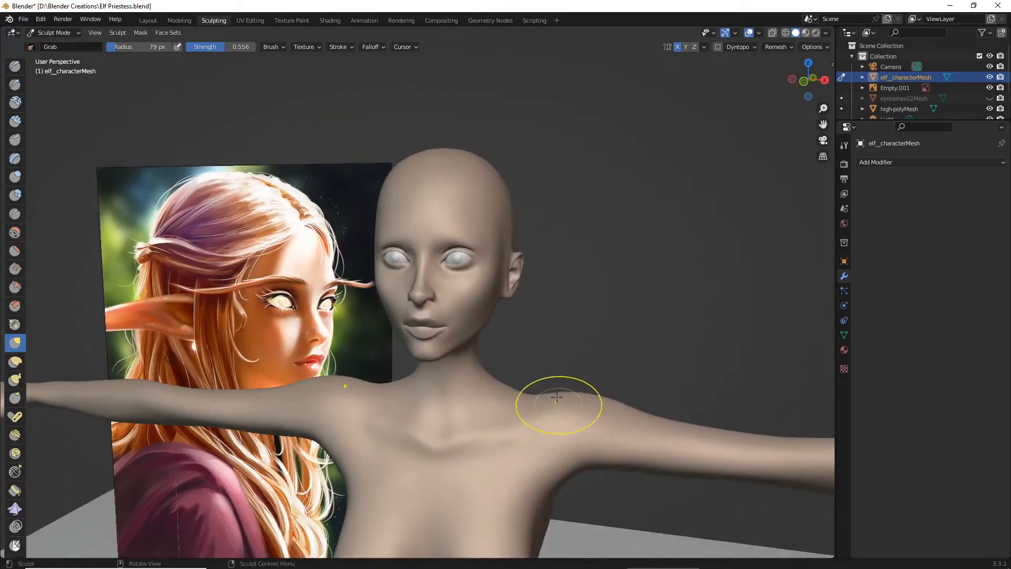
{"action": "middle_click_drag", "start_coordinate": [487, 348], "coordinate": [451, 369]}
{"action": "scroll", "coordinate": [460, 329], "scroll_direction": "up", "scroll_amount": 4}
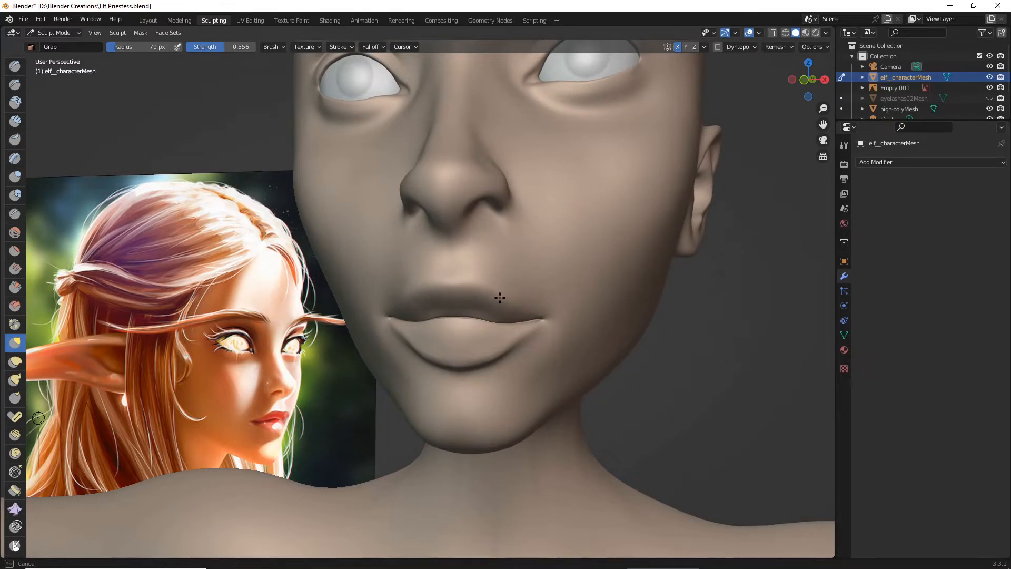
{"action": "scroll", "coordinate": [505, 295], "scroll_direction": "down", "scroll_amount": 6}
{"action": "middle_click_drag", "start_coordinate": [564, 318], "coordinate": [578, 343]}
{"action": "scroll", "coordinate": [578, 343], "scroll_direction": "up", "scroll_amount": 5}
{"action": "left_click_drag", "start_coordinate": [559, 326], "coordinate": [560, 339]}
{"action": "scroll", "coordinate": [560, 338], "scroll_direction": "up", "scroll_amount": 4}
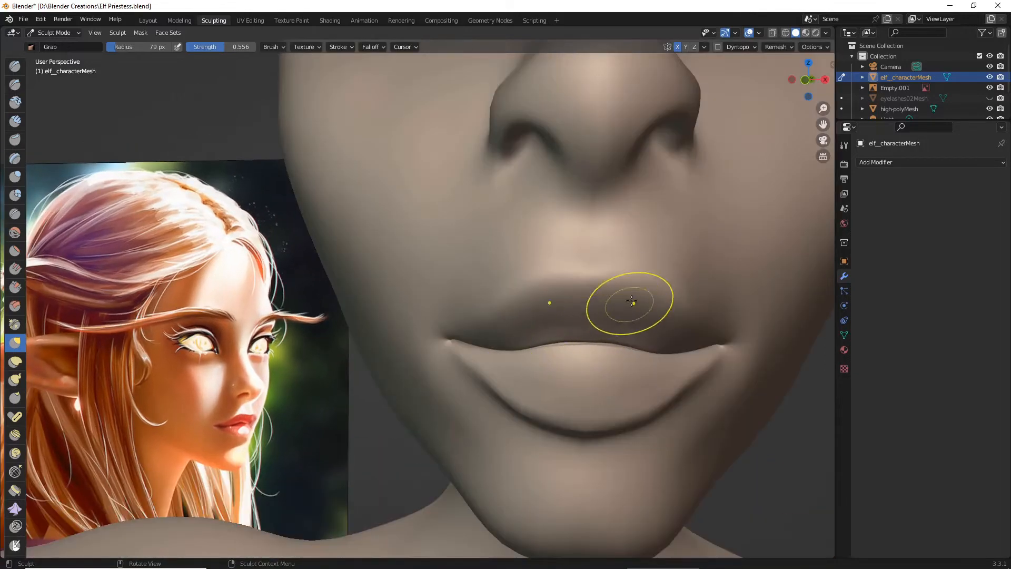
- Raise the upper lip's peaks with the Grab brush and shift the skin beside the mouth corners
{"action": "mouse_move", "coordinate": [632, 300]}
{"action": "left_mouse_down"}
{"action": "mouse_move", "coordinate": [646, 286]}
{"action": "mouse_move", "coordinate": [655, 293]}
{"action": "mouse_move", "coordinate": [652, 275]}
{"action": "mouse_move", "coordinate": [663, 290]}
{"action": "left_mouse_up"}
{"action": "scroll", "coordinate": [658, 324], "scroll_direction": "down", "scroll_amount": 6}
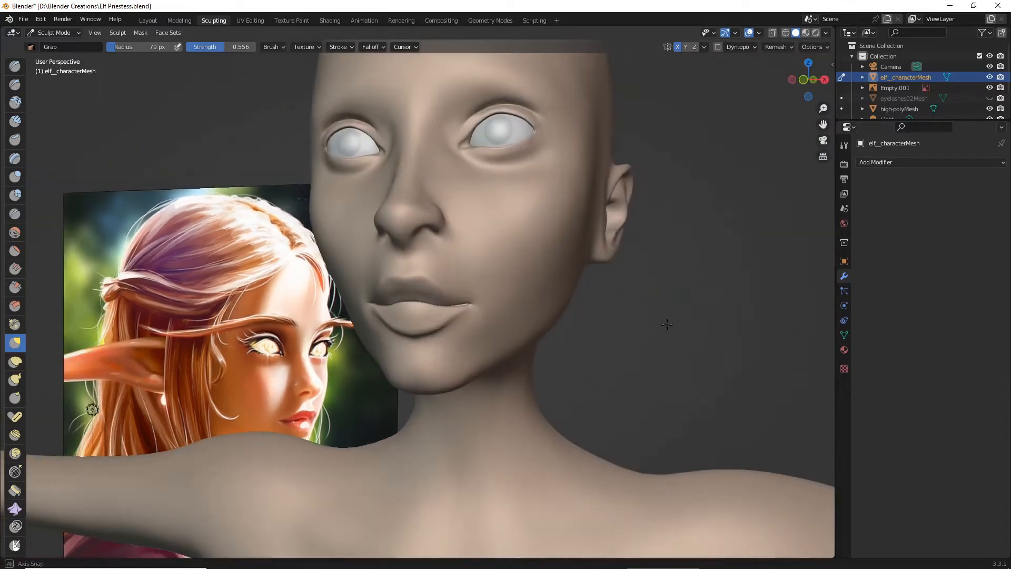
{"action": "scroll", "coordinate": [653, 328], "scroll_direction": "up", "scroll_amount": 4}
{"action": "left_click_drag", "start_coordinate": [465, 286], "coordinate": [471, 284]}
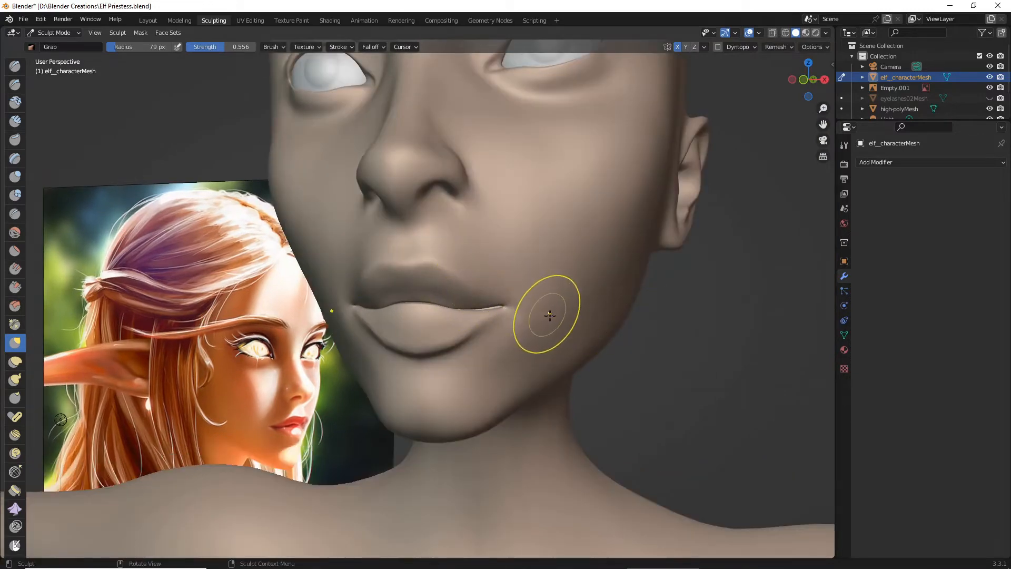
{"action": "middle_click_drag", "start_coordinate": [547, 314], "coordinate": [553, 318]}
{"action": "scroll", "coordinate": [553, 317], "scroll_direction": "down", "scroll_amount": 8}
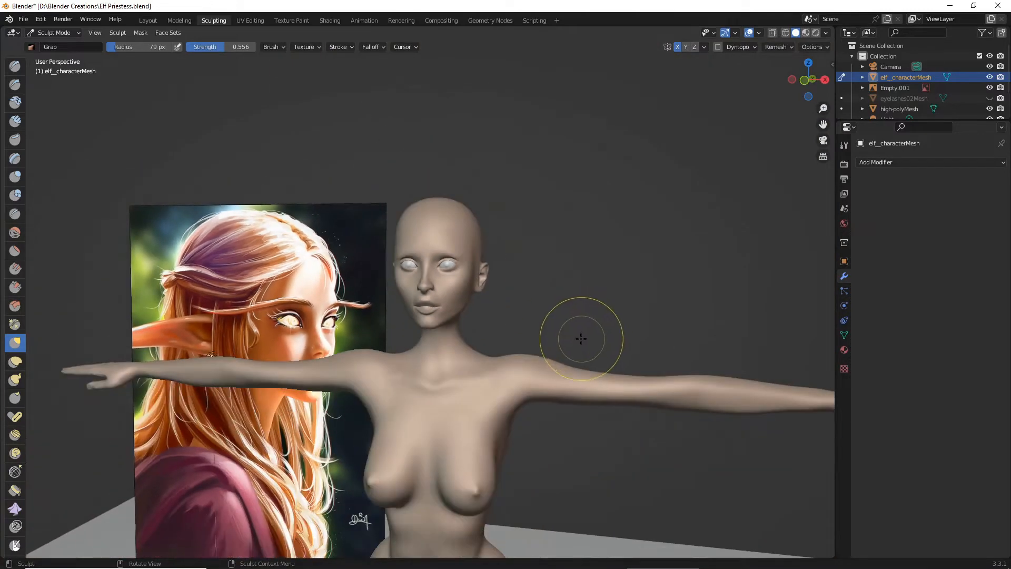
{"action": "scroll", "coordinate": [581, 339], "scroll_direction": "up", "scroll_amount": 8}
- Sharpen the upper lip's top border with the Draw Sharp brush at 79 px radius and 0.204 strength
{"action": "left_click", "coordinate": [15, 85]}
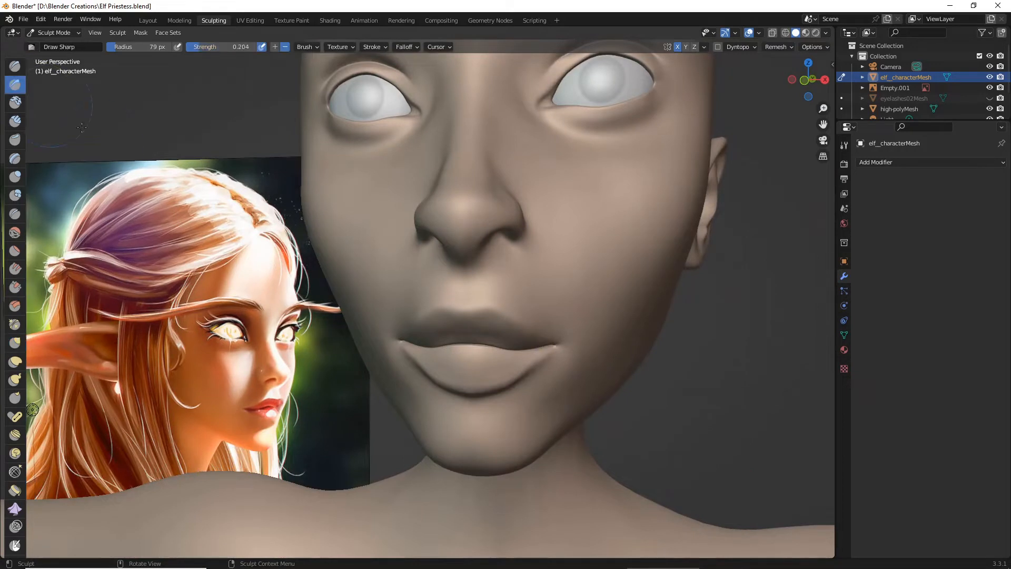
{"action": "scroll", "coordinate": [397, 309], "scroll_direction": "up", "scroll_amount": 3}
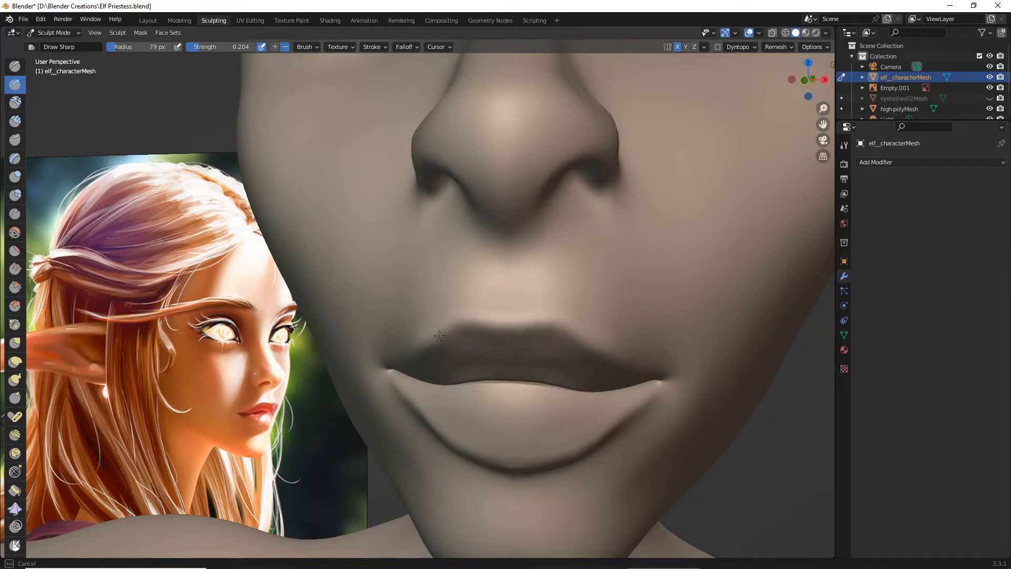
{"action": "scroll", "coordinate": [467, 354], "scroll_direction": "down", "scroll_amount": 5}
{"action": "mouse_move", "coordinate": [468, 355]}
{"action": "middle_mouse_down"}
{"action": "mouse_move", "coordinate": [400, 363]}
{"action": "mouse_move", "coordinate": [463, 340]}
{"action": "mouse_move", "coordinate": [387, 361]}
{"action": "mouse_move", "coordinate": [427, 356]}
{"action": "mouse_move", "coordinate": [397, 352]}
{"action": "mouse_move", "coordinate": [557, 393]}
{"action": "middle_mouse_up"}
{"action": "scroll", "coordinate": [529, 391], "scroll_direction": "up", "scroll_amount": 4}
{"action": "scroll", "coordinate": [547, 395], "scroll_direction": "up", "scroll_amount": 4}
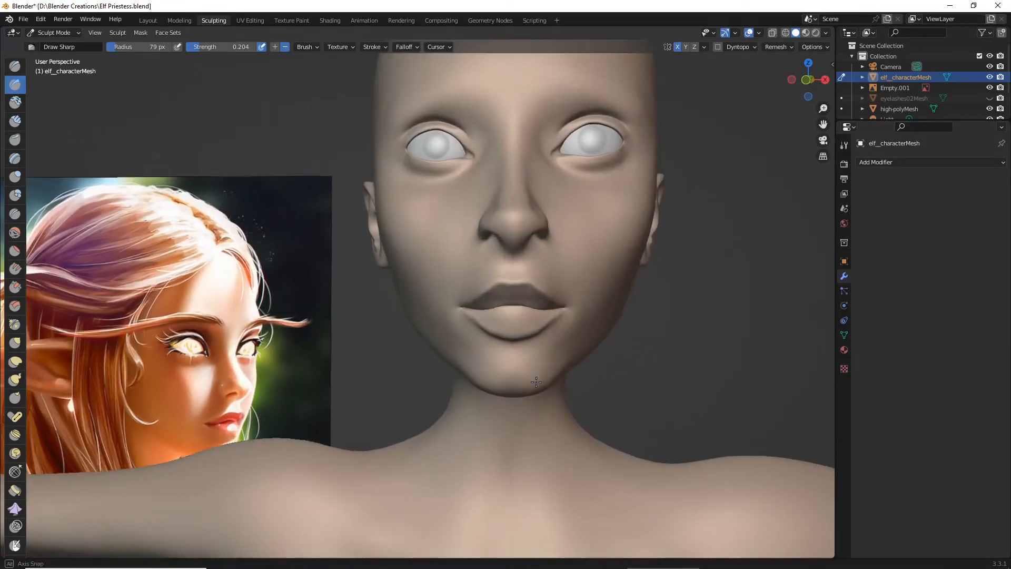
- Reshape the line between the lips with the Grab brush at 79 px radius and 0.556 strength
{"action": "key", "text": "g"}
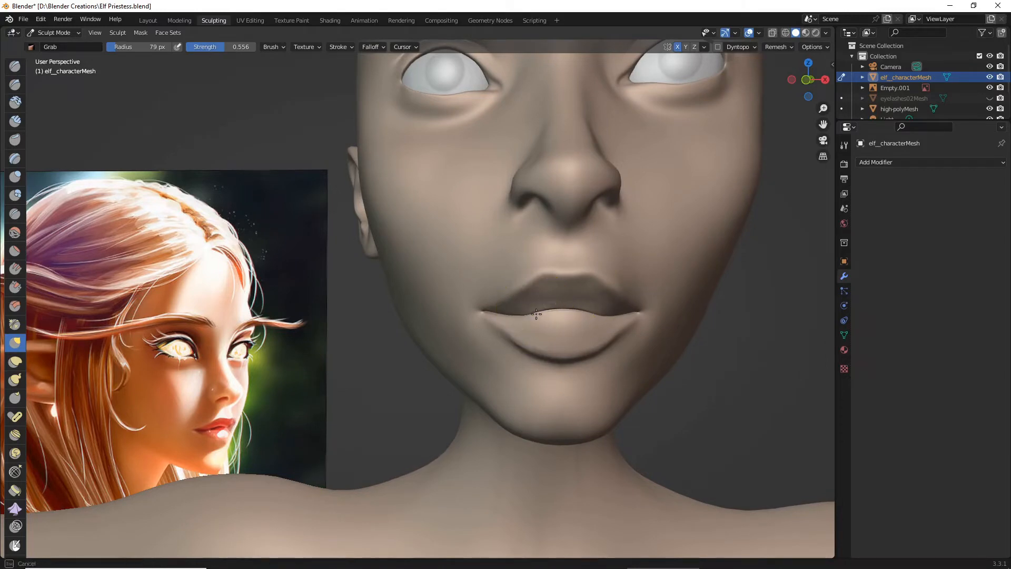
{"action": "scroll", "coordinate": [573, 308], "scroll_direction": "down", "scroll_amount": 8}
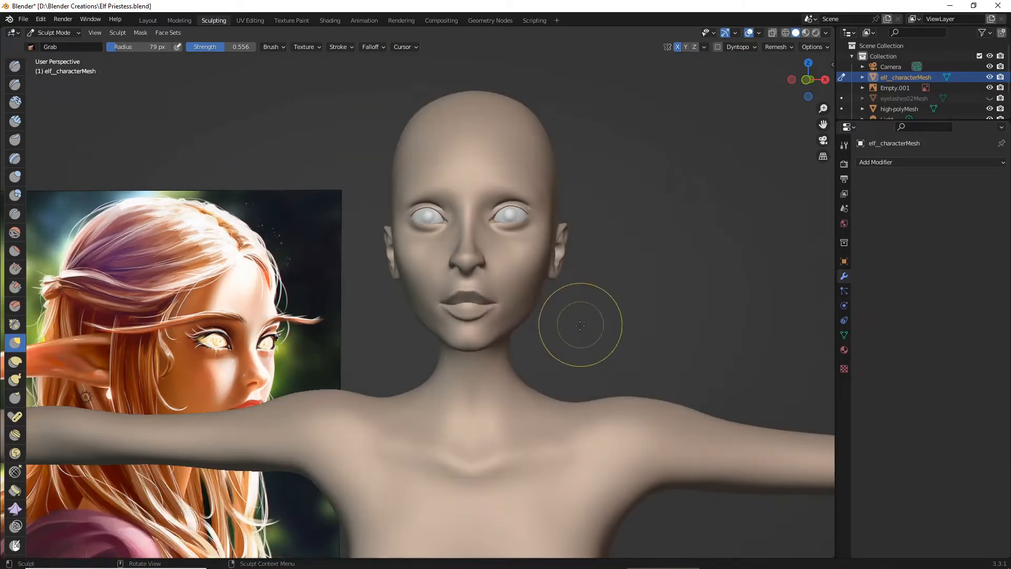
{"action": "middle_click_drag", "start_coordinate": [576, 323], "coordinate": [570, 323]}
{"action": "scroll", "coordinate": [571, 323], "scroll_direction": "up", "scroll_amount": 7}
{"action": "scroll", "coordinate": [545, 327], "scroll_direction": "up", "scroll_amount": 2}
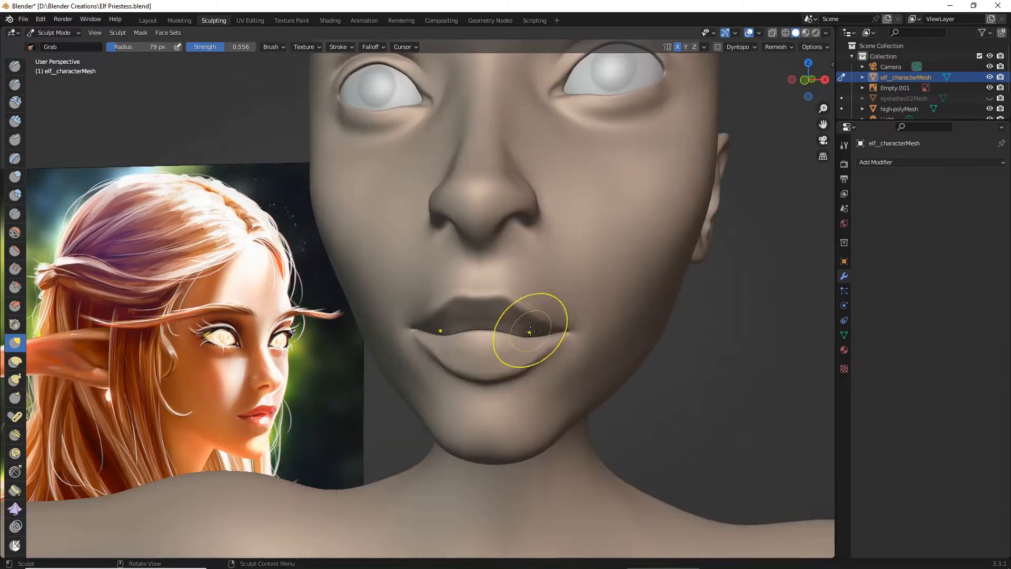
{"action": "left_click_drag", "start_coordinate": [462, 331], "coordinate": [460, 334]}
{"action": "left_click_drag", "start_coordinate": [459, 334], "coordinate": [477, 332]}
{"action": "scroll", "coordinate": [477, 332], "scroll_direction": "up", "scroll_amount": 3}
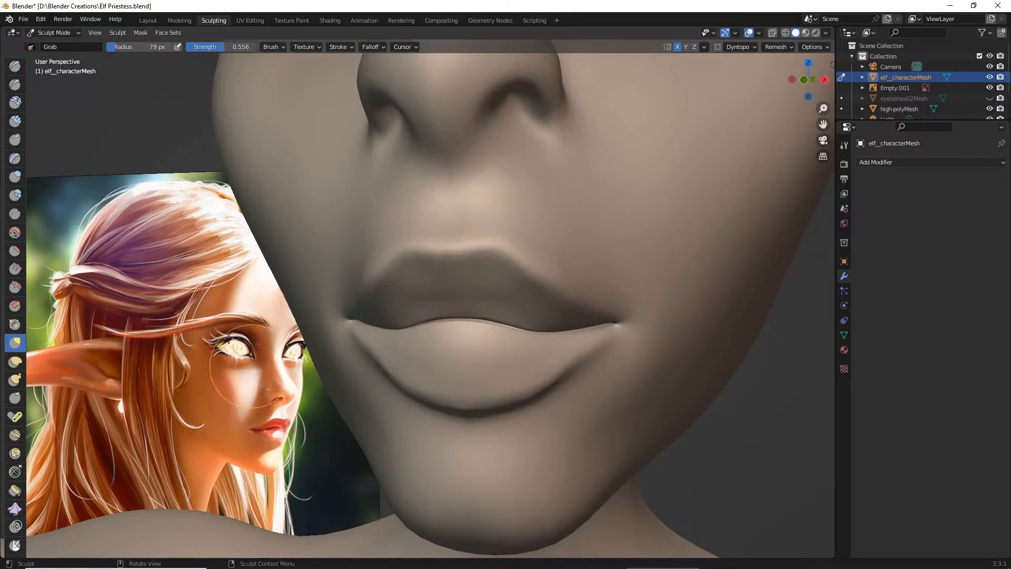
- Save the Blender file and review the reshaped mouth against the whole face from the front
{"action": "left_click", "coordinate": [23, 19]}
{"action": "left_click", "coordinate": [52, 93]}
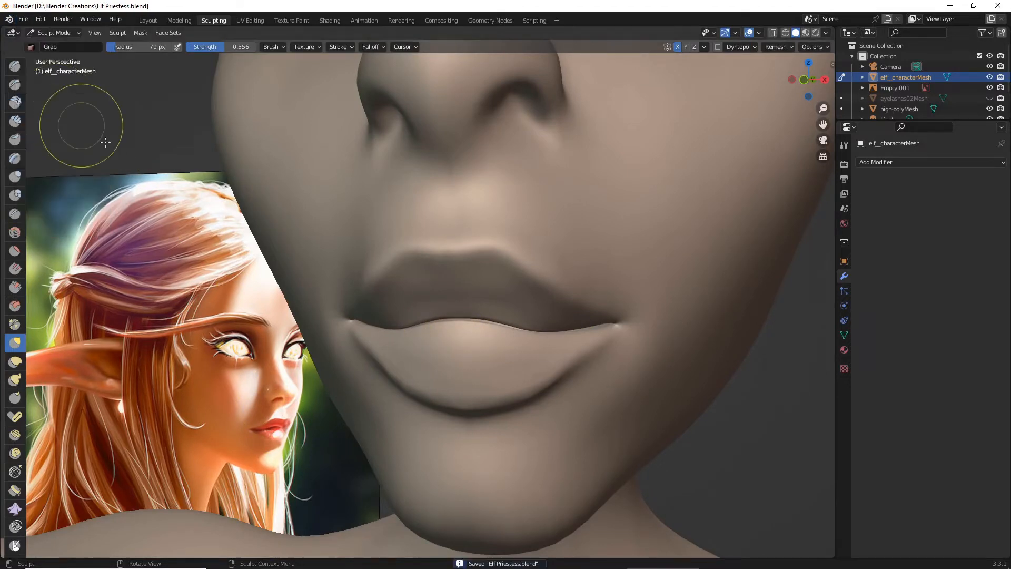
{"action": "scroll", "coordinate": [226, 213], "scroll_direction": "down", "scroll_amount": 9}
{"action": "mouse_move", "coordinate": [277, 244]}
{"action": "middle_mouse_down"}
{"action": "mouse_move", "coordinate": [206, 240]}
{"action": "mouse_move", "coordinate": [349, 264]}
{"action": "middle_mouse_up"}
{"action": "scroll", "coordinate": [305, 240], "scroll_direction": "down", "scroll_amount": 5}
{"action": "scroll", "coordinate": [339, 264], "scroll_direction": "up", "scroll_amount": 8}
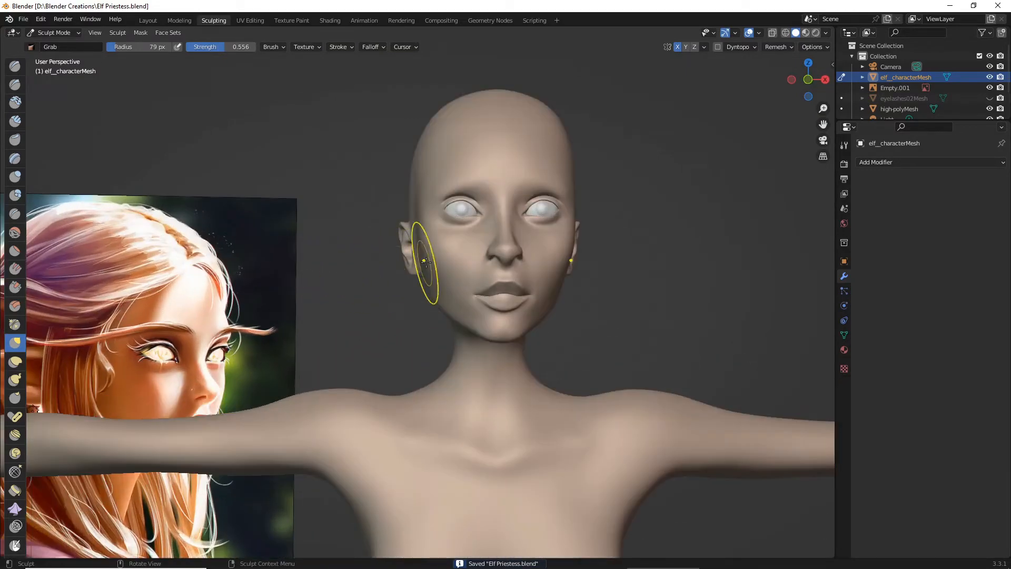
{"action": "scroll", "coordinate": [425, 262], "scroll_direction": "up", "scroll_amount": 3}
{"action": "left_click_drag", "start_coordinate": [823, 124], "coordinate": [759, 132]}
{"action": "scroll", "coordinate": [553, 238], "scroll_direction": "up", "scroll_amount": 2}
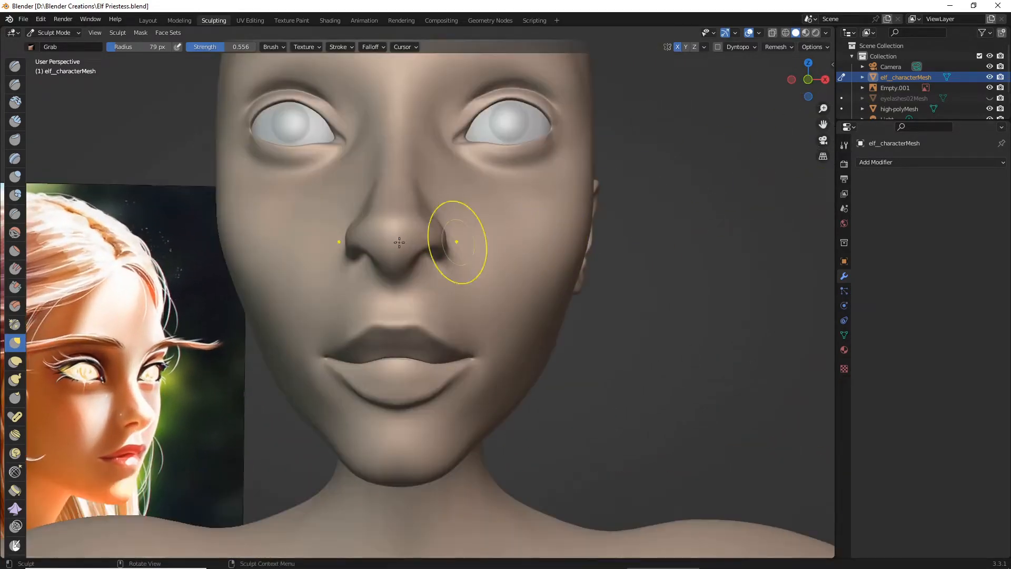
- Plump the upper lip with the Inflate/Deflate brush at 107 px radius and 0.278 strength, undoing the first trial stroke
{"action": "left_click", "coordinate": [14, 177]}
{"action": "scroll", "coordinate": [316, 290], "scroll_direction": "up", "scroll_amount": 5}
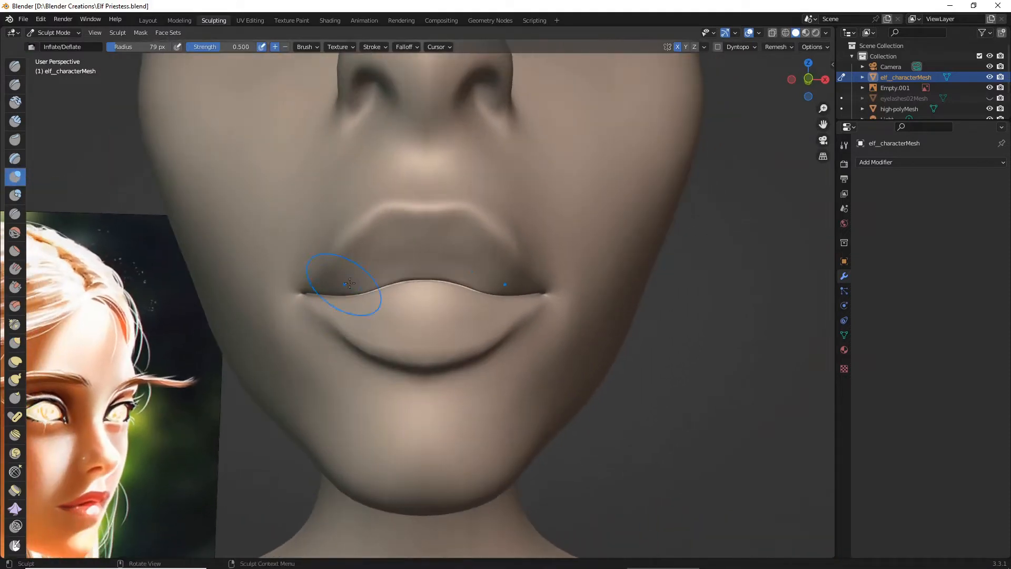
{"action": "left_click_drag", "start_coordinate": [356, 278], "coordinate": [357, 278]}
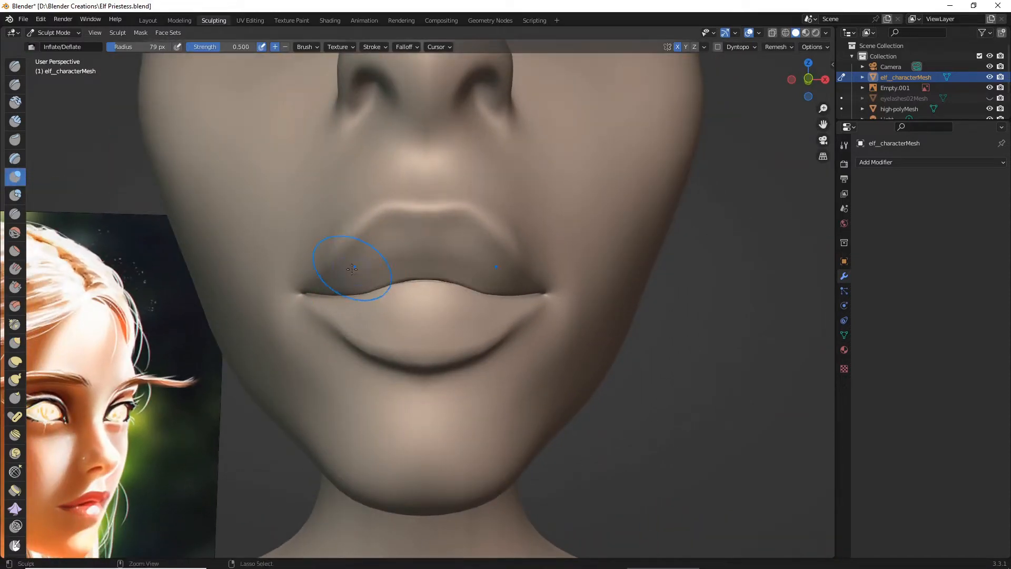
{"action": "key", "text": "ctrl+z"}
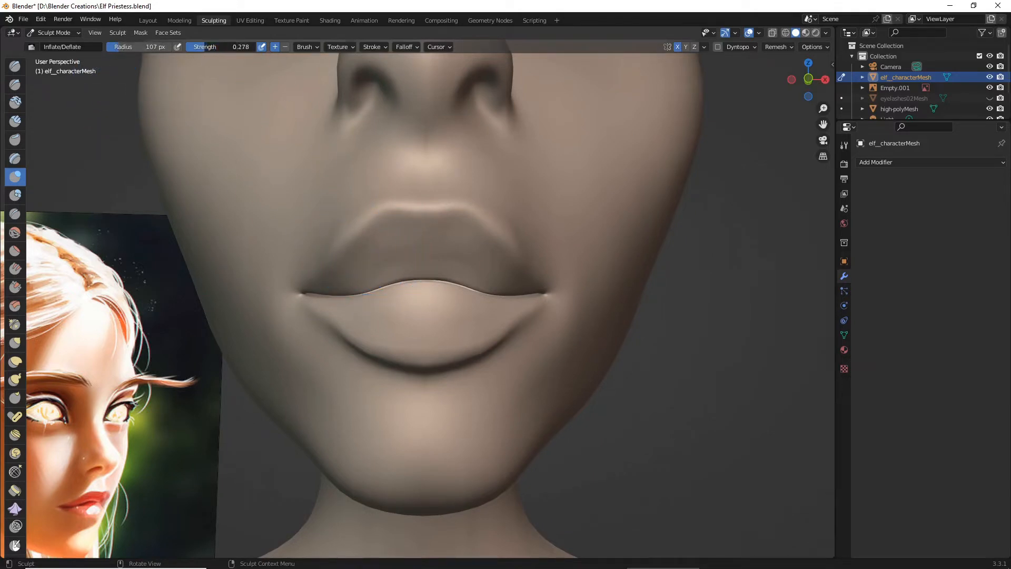
{"action": "left_click_drag", "start_coordinate": [376, 235], "coordinate": [400, 250]}
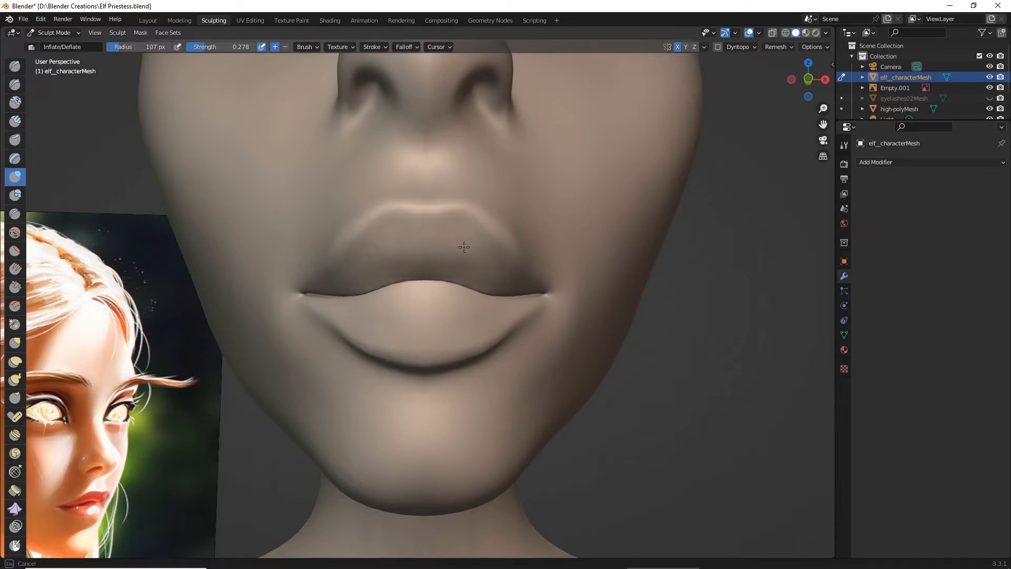
{"action": "left_click_drag", "start_coordinate": [432, 270], "coordinate": [475, 282]}
{"action": "mouse_move", "coordinate": [475, 281]}
{"action": "middle_mouse_down"}
{"action": "mouse_move", "coordinate": [364, 287]}
{"action": "mouse_move", "coordinate": [413, 293]}
{"action": "mouse_move", "coordinate": [380, 284]}
{"action": "middle_mouse_up"}
- Inflate the lower part of the upper lip toward the mouth corners with the Inflate/Deflate brush
{"action": "scroll", "coordinate": [429, 286], "scroll_direction": "down", "scroll_amount": 5}
{"action": "scroll", "coordinate": [380, 284], "scroll_direction": "up", "scroll_amount": 5}
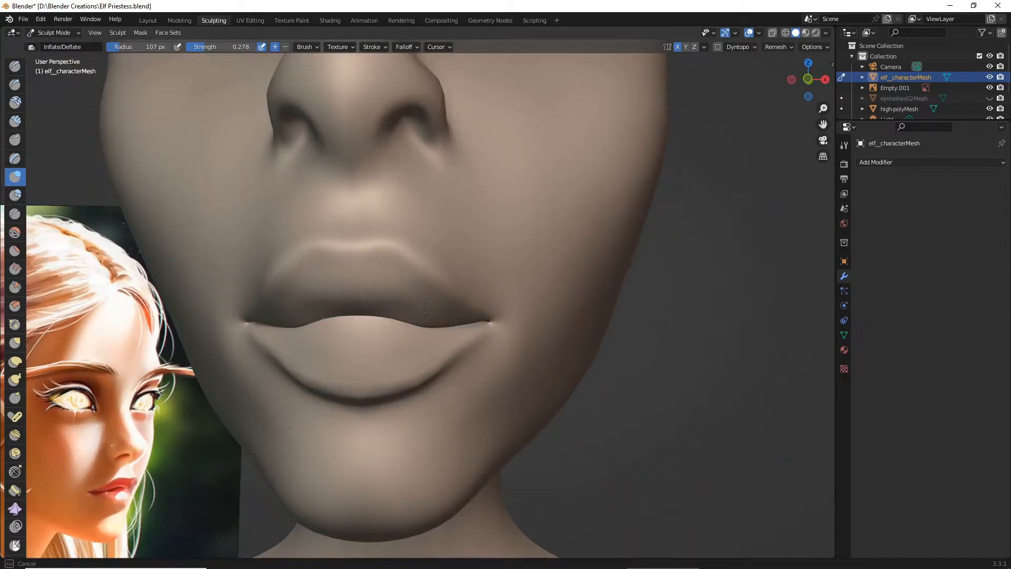
{"action": "scroll", "coordinate": [357, 295], "scroll_direction": "down", "scroll_amount": 5}
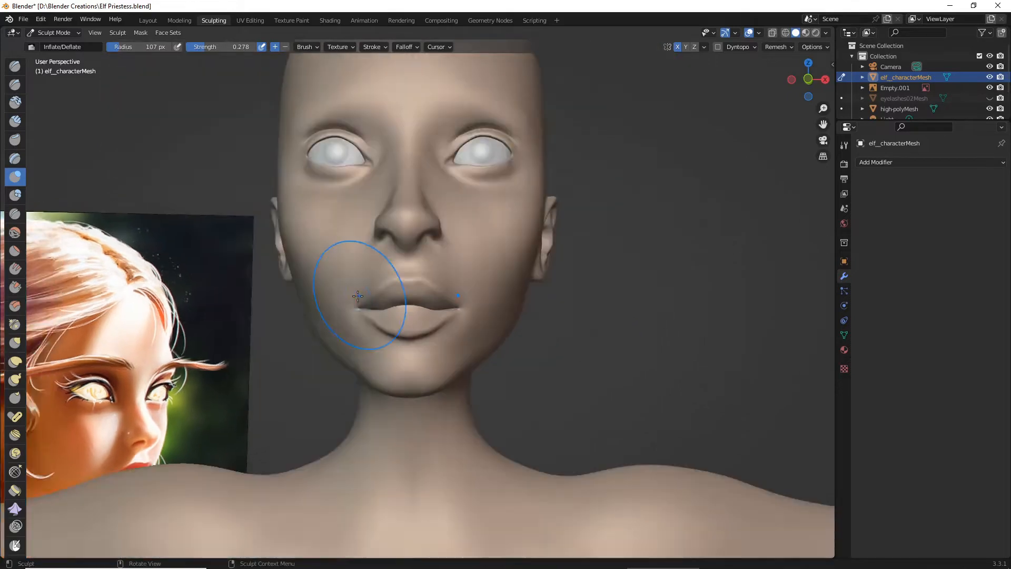
{"action": "mouse_move", "coordinate": [358, 296]}
{"action": "middle_mouse_down"}
{"action": "mouse_move", "coordinate": [271, 295]}
{"action": "mouse_move", "coordinate": [305, 296]}
{"action": "mouse_move", "coordinate": [284, 297]}
{"action": "mouse_move", "coordinate": [267, 316]}
{"action": "mouse_move", "coordinate": [452, 384]}
{"action": "mouse_move", "coordinate": [333, 303]}
{"action": "mouse_move", "coordinate": [354, 291]}
{"action": "mouse_move", "coordinate": [343, 291]}
{"action": "middle_mouse_up"}
{"action": "scroll", "coordinate": [333, 300], "scroll_direction": "up", "scroll_amount": 4}
{"action": "scroll", "coordinate": [344, 292], "scroll_direction": "up", "scroll_amount": 4}
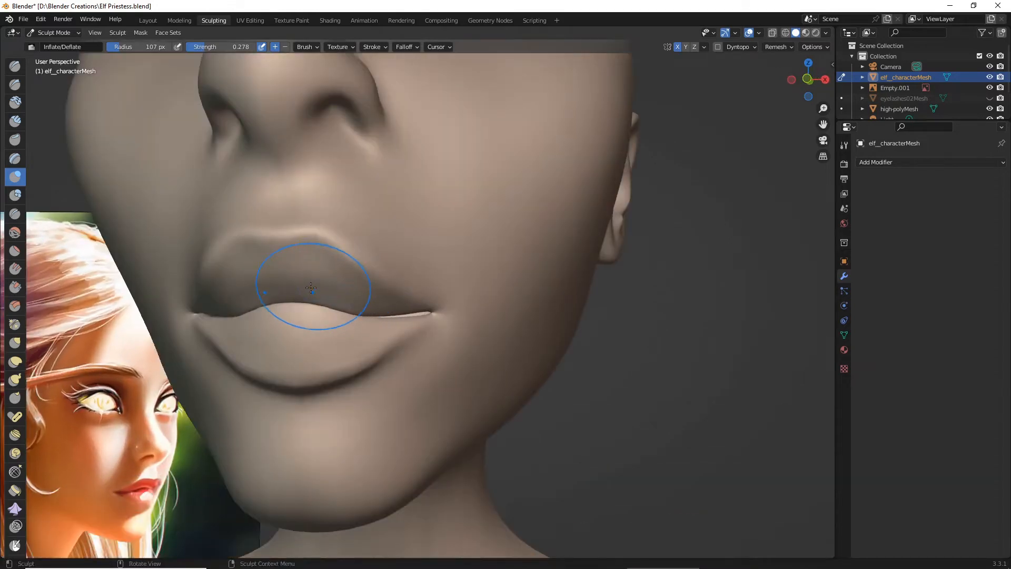
- Fill out the centre of both lips along the mouth line from beneath the chin with the Inflate/Deflate brush
{"action": "scroll", "coordinate": [310, 287], "scroll_direction": "down", "scroll_amount": 3}
{"action": "mouse_move", "coordinate": [316, 259]}
{"action": "middle_mouse_down"}
{"action": "mouse_move", "coordinate": [404, 174]}
{"action": "mouse_move", "coordinate": [502, 186]}
{"action": "middle_mouse_up"}
{"action": "left_click_drag", "start_coordinate": [823, 125], "coordinate": [858, 295]}
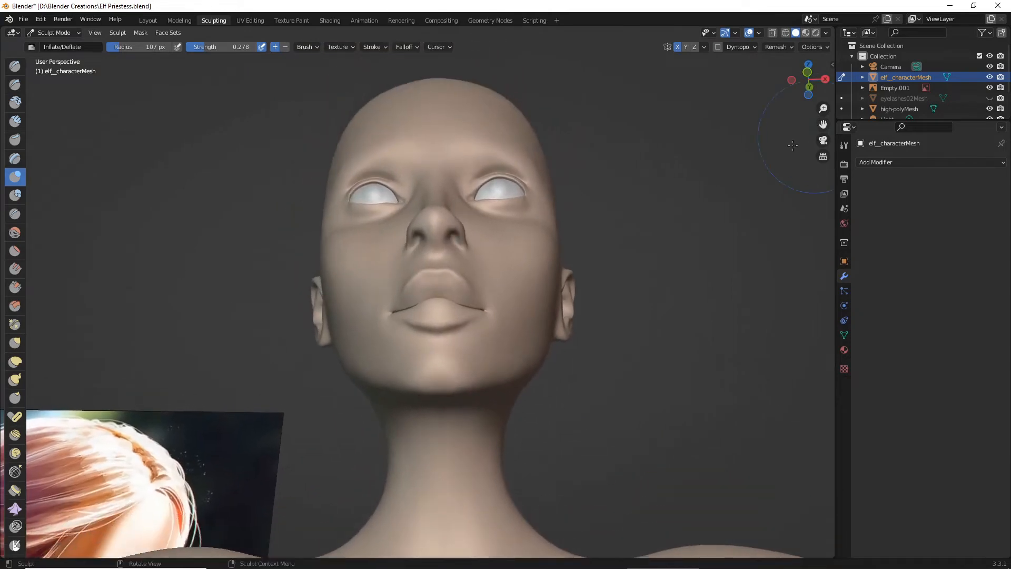
{"action": "scroll", "coordinate": [527, 221], "scroll_direction": "up", "scroll_amount": 5}
{"action": "middle_click_drag", "start_coordinate": [526, 221], "coordinate": [520, 217]}
{"action": "scroll", "coordinate": [520, 217], "scroll_direction": "down", "scroll_amount": 3}
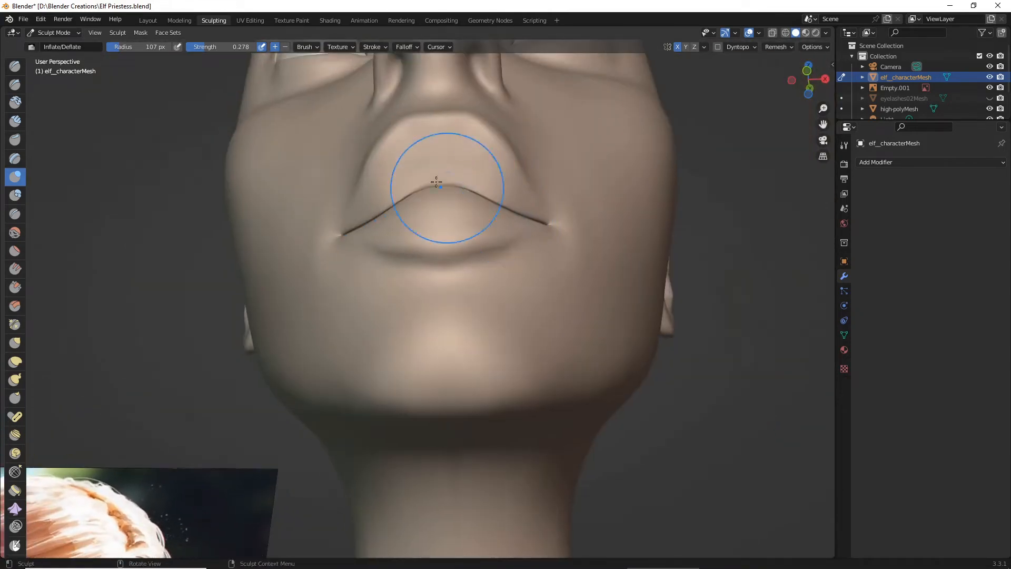
{"action": "middle_click_drag", "start_coordinate": [428, 192], "coordinate": [383, 180]}
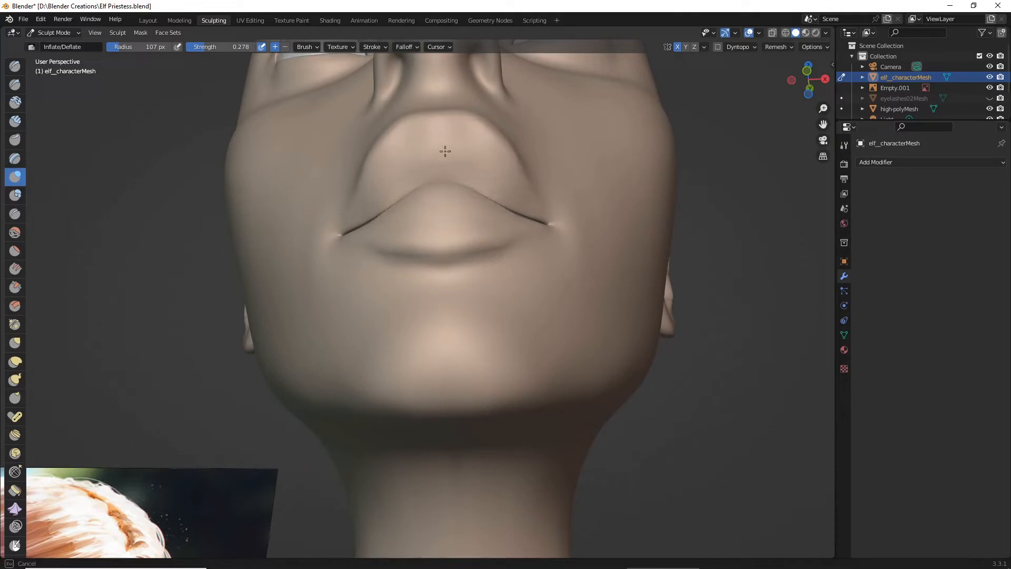
{"action": "left_click_drag", "start_coordinate": [445, 152], "coordinate": [477, 158]}
{"action": "scroll", "coordinate": [474, 161], "scroll_direction": "down", "scroll_amount": 3}
{"action": "mouse_move", "coordinate": [472, 162]}
{"action": "middle_mouse_down"}
{"action": "mouse_move", "coordinate": [368, 197]}
{"action": "mouse_move", "coordinate": [421, 191]}
{"action": "middle_mouse_up"}
{"action": "scroll", "coordinate": [389, 191], "scroll_direction": "down", "scroll_amount": 2}
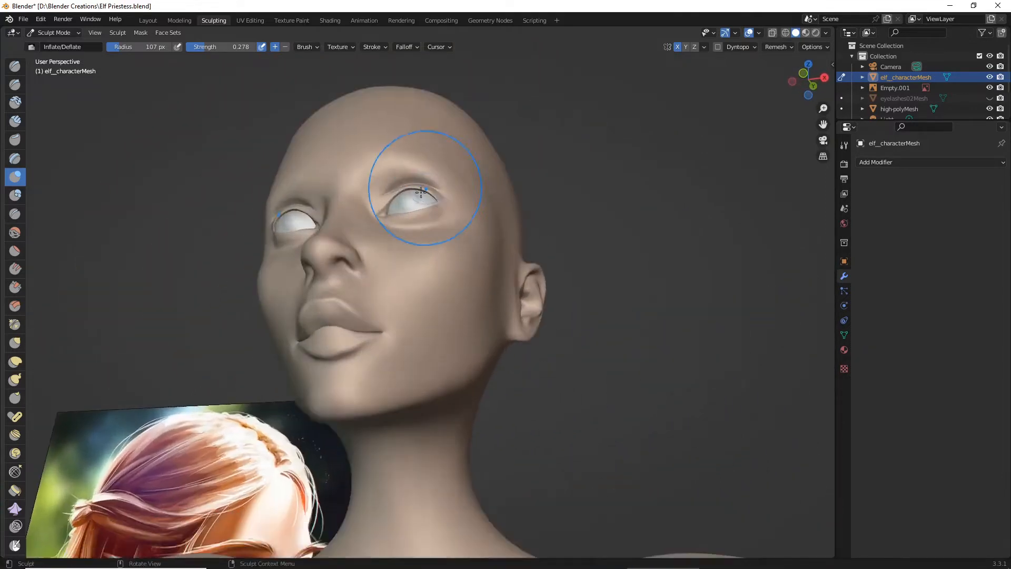
- Add more volume to the upper lip in three-quarter view and compare the face with the reference painting
{"action": "scroll", "coordinate": [400, 211], "scroll_direction": "up", "scroll_amount": 2}
{"action": "middle_click_drag", "start_coordinate": [318, 287], "coordinate": [332, 271]}
{"action": "scroll", "coordinate": [330, 271], "scroll_direction": "up", "scroll_amount": 1}
{"action": "left_click_drag", "start_coordinate": [330, 271], "coordinate": [329, 268]}
{"action": "mouse_move", "coordinate": [316, 264]}
{"action": "middle_mouse_down"}
{"action": "mouse_move", "coordinate": [333, 259]}
{"action": "mouse_move", "coordinate": [293, 278]}
{"action": "mouse_move", "coordinate": [290, 303]}
{"action": "middle_mouse_up"}
{"action": "scroll", "coordinate": [298, 250], "scroll_direction": "down", "scroll_amount": 4}
{"action": "scroll", "coordinate": [297, 244], "scroll_direction": "down", "scroll_amount": 1}
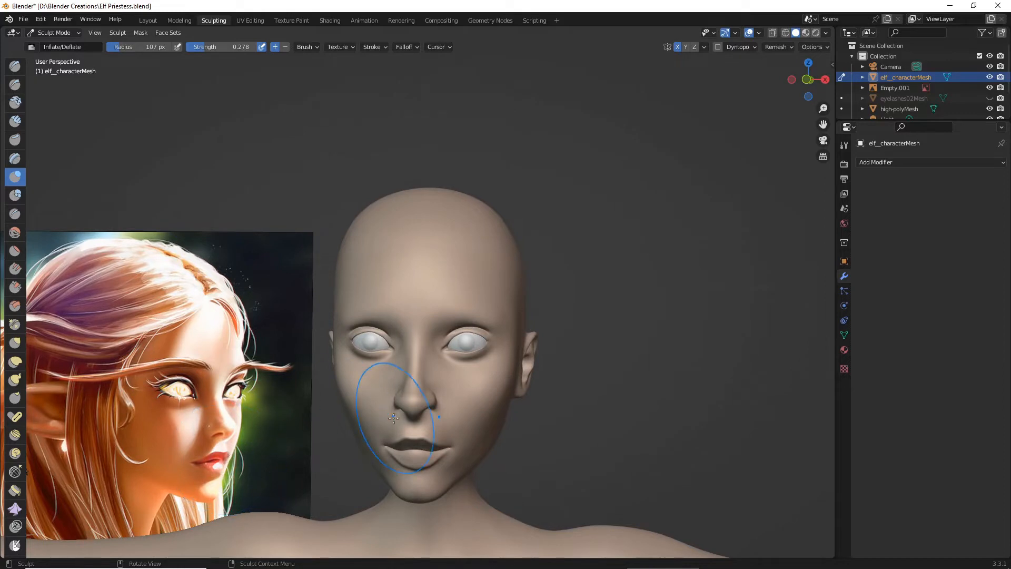
- Try to carve a vertical groove down the centre of the upper lip with the Draw Sharp brush at 0.204 strength
{"action": "middle_click_drag", "start_coordinate": [379, 378], "coordinate": [377, 431]}
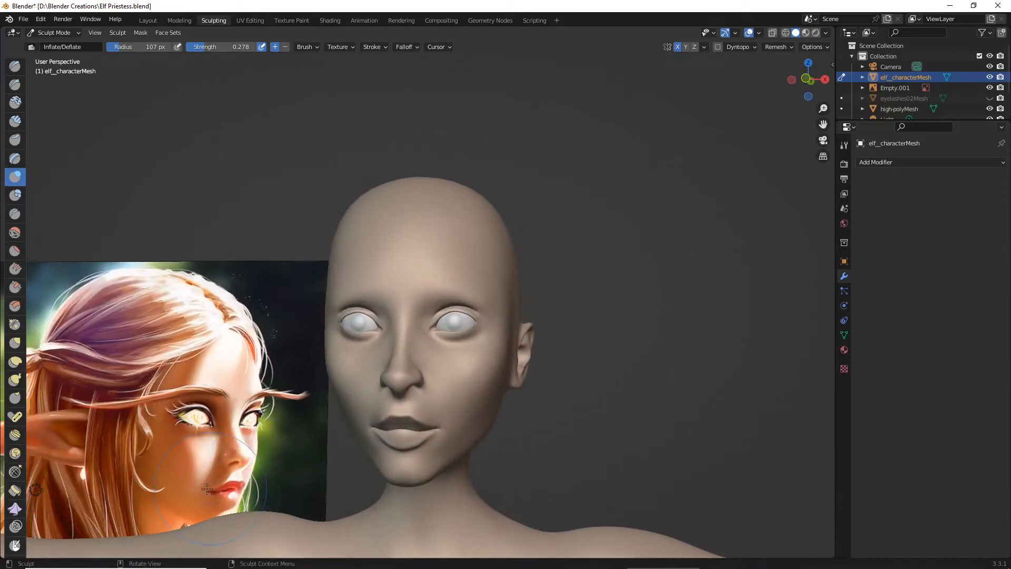
{"action": "scroll", "coordinate": [390, 348], "scroll_direction": "up", "scroll_amount": 3}
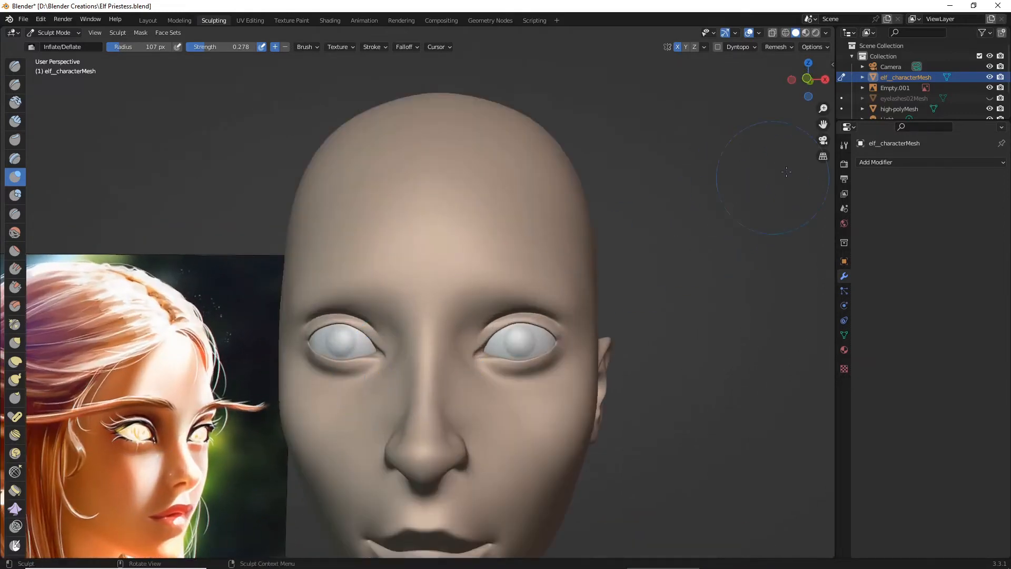
{"action": "left_click_drag", "start_coordinate": [823, 124], "coordinate": [774, 126]}
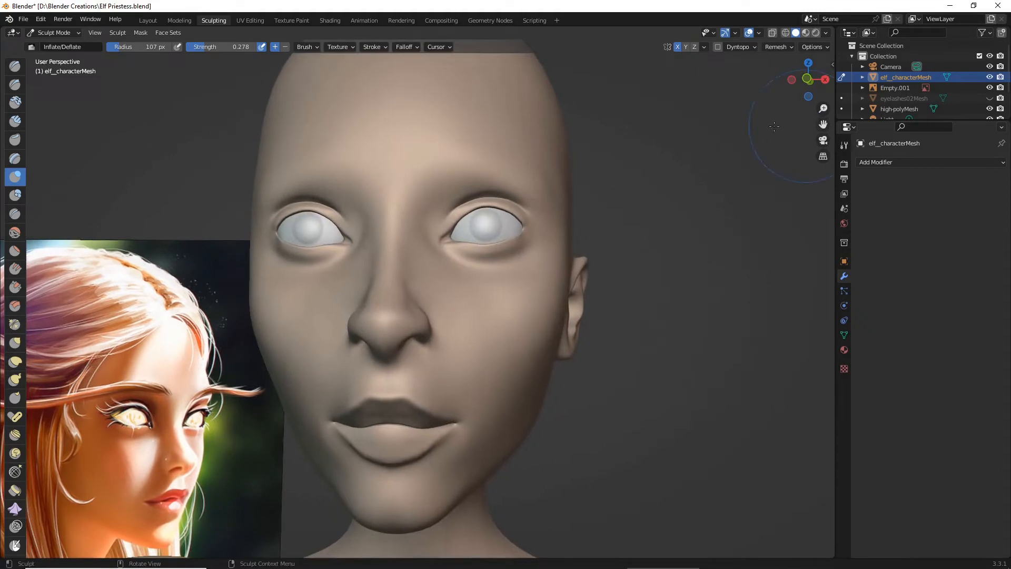
{"action": "left_click", "coordinate": [14, 84]}
{"action": "scroll", "coordinate": [373, 263], "scroll_direction": "up", "scroll_amount": 5}
{"action": "left_click_drag", "start_coordinate": [822, 124], "coordinate": [828, 37]}
{"action": "left_click_drag", "start_coordinate": [363, 231], "coordinate": [365, 258]}
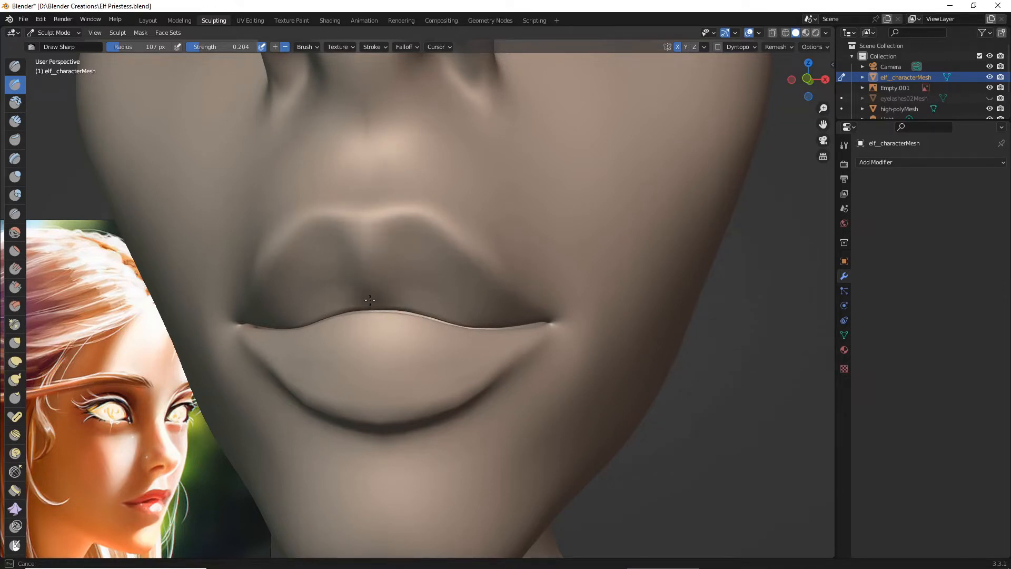
- Try deepening the upper lip's centre groove with further Draw Sharp strokes, checking it from front and three-quarter views
{"action": "scroll", "coordinate": [372, 304], "scroll_direction": "down", "scroll_amount": 6}
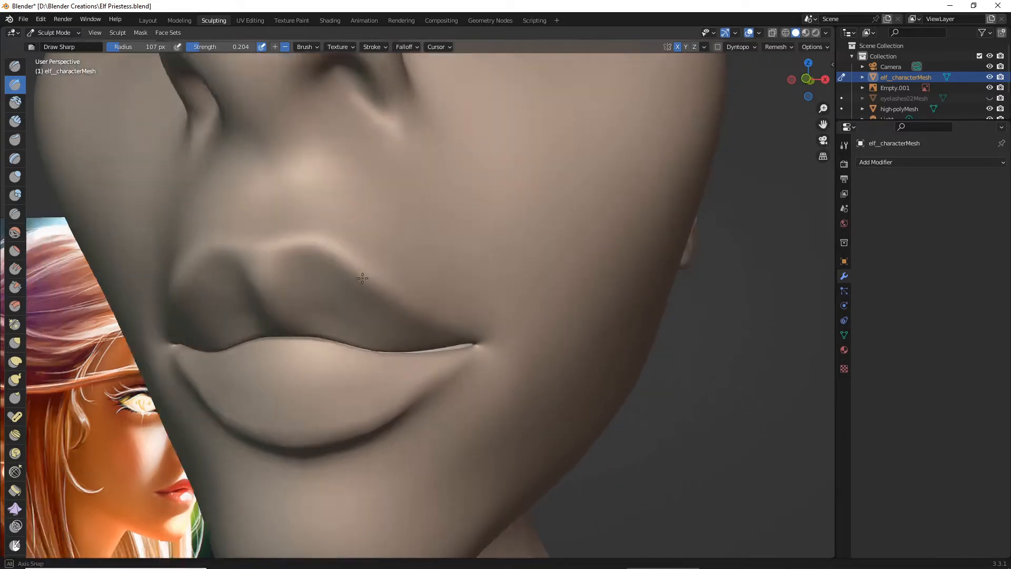
{"action": "mouse_move", "coordinate": [338, 277]}
{"action": "middle_mouse_down"}
{"action": "mouse_move", "coordinate": [302, 277]}
{"action": "mouse_move", "coordinate": [337, 278]}
{"action": "middle_mouse_up"}
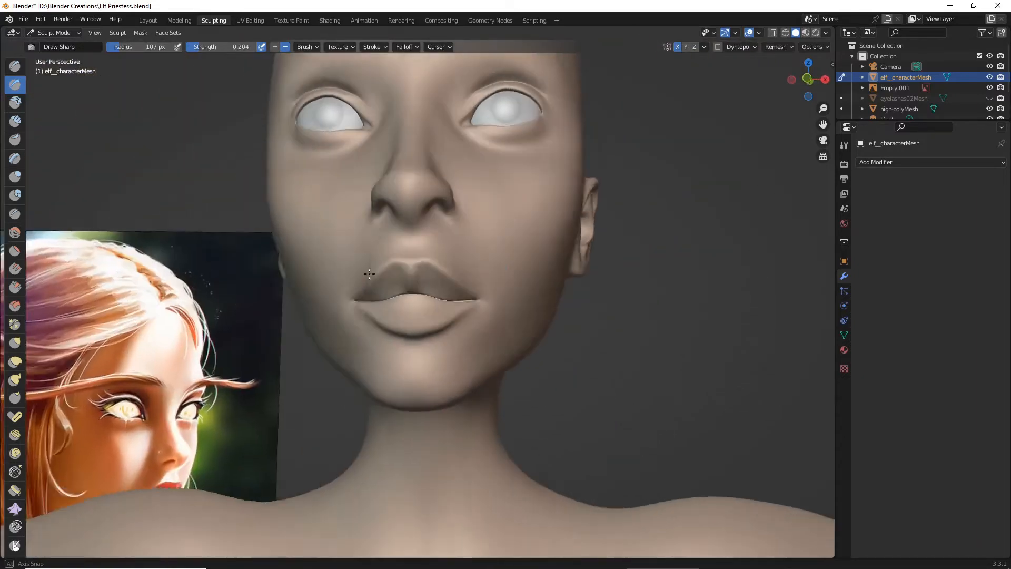
{"action": "scroll", "coordinate": [438, 311], "scroll_direction": "up", "scroll_amount": 6}
{"action": "left_click_drag", "start_coordinate": [381, 275], "coordinate": [366, 222]}
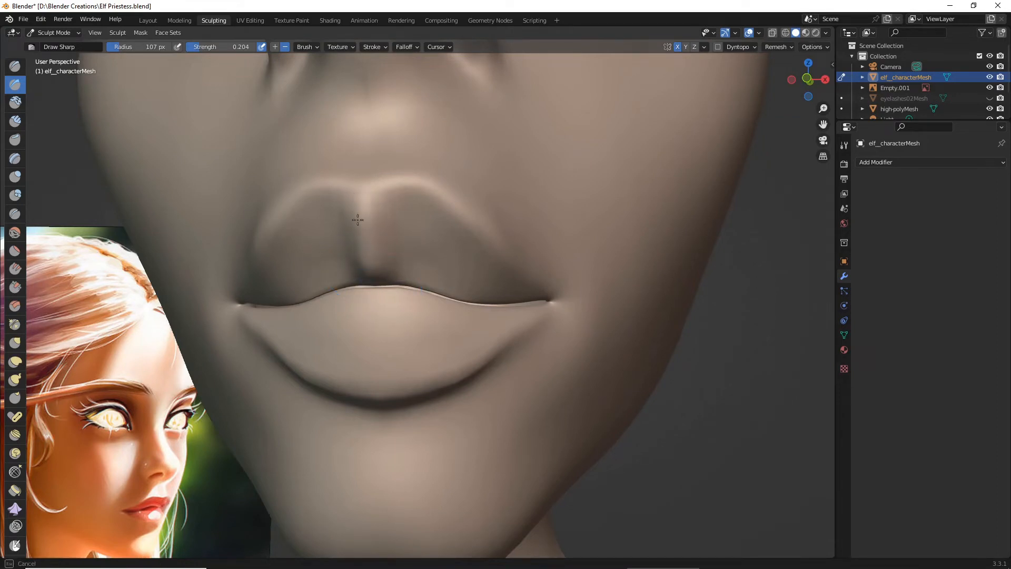
{"action": "left_click_drag", "start_coordinate": [366, 270], "coordinate": [367, 268]}
{"action": "scroll", "coordinate": [367, 268], "scroll_direction": "down", "scroll_amount": 5}
{"action": "mouse_move", "coordinate": [365, 266]}
{"action": "middle_mouse_down"}
{"action": "mouse_move", "coordinate": [315, 269]}
{"action": "mouse_move", "coordinate": [352, 268]}
{"action": "mouse_move", "coordinate": [314, 281]}
{"action": "middle_mouse_up"}
{"action": "scroll", "coordinate": [350, 266], "scroll_direction": "up", "scroll_amount": 3}
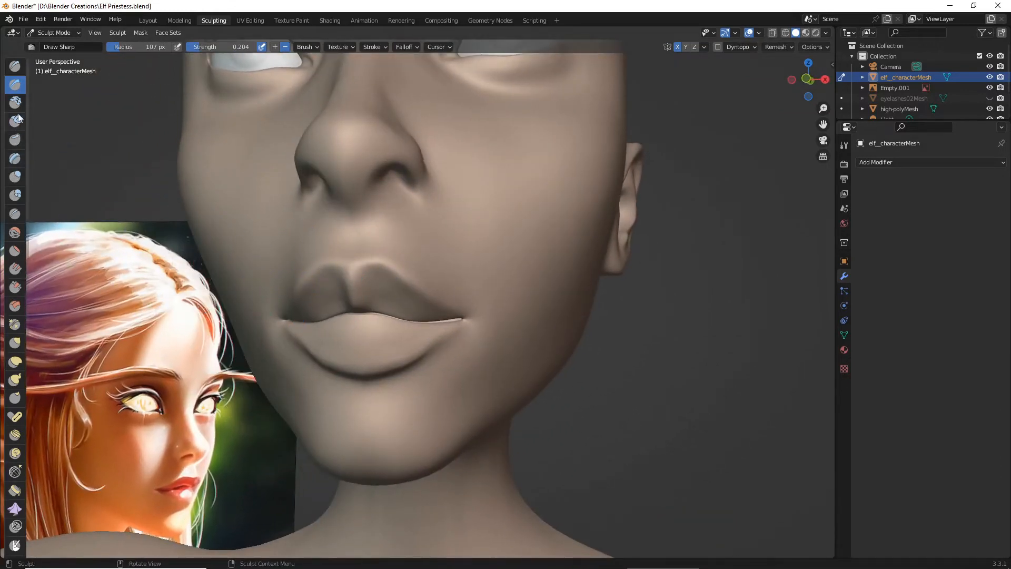
- Try rounding the upper lip beside the centre groove with the Blob brush at 0.152 strength and inspect it from several angles
{"action": "left_click", "coordinate": [14, 193]}
{"action": "scroll", "coordinate": [303, 287], "scroll_direction": "up", "scroll_amount": 3}
{"action": "left_click_drag", "start_coordinate": [329, 279], "coordinate": [336, 288]}
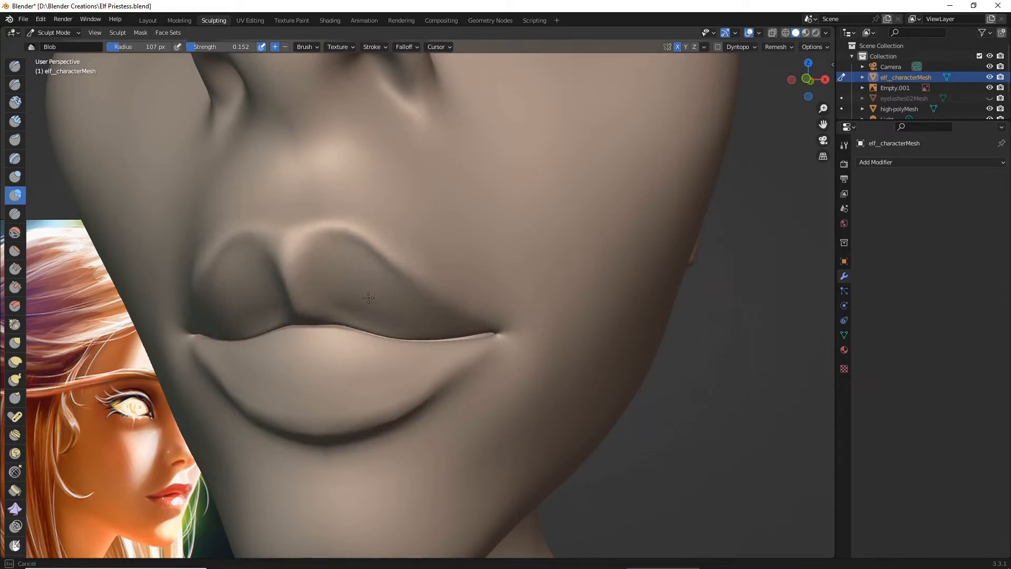
{"action": "left_click_drag", "start_coordinate": [357, 309], "coordinate": [332, 284]}
{"action": "scroll", "coordinate": [323, 289], "scroll_direction": "down", "scroll_amount": 3}
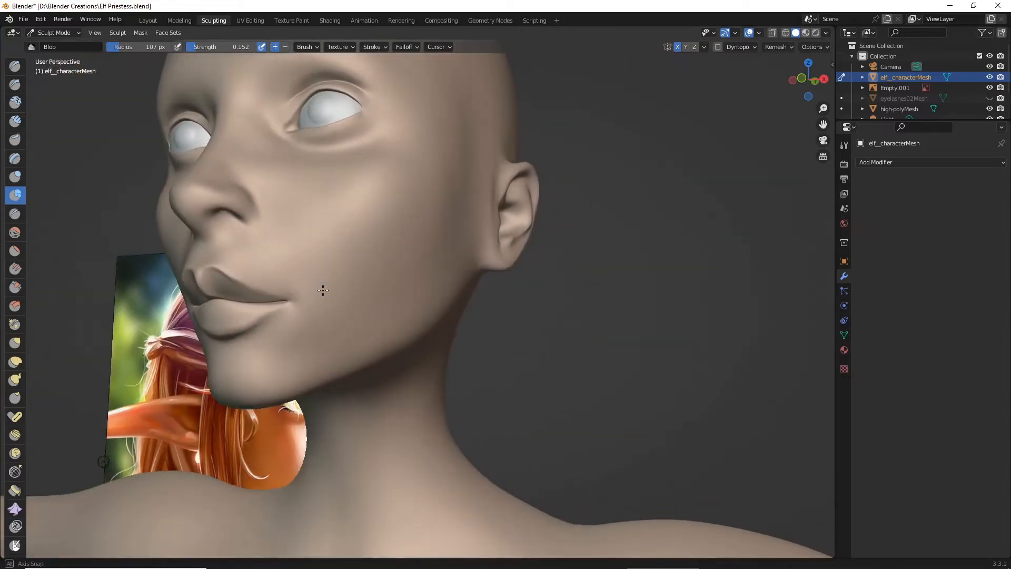
{"action": "scroll", "coordinate": [339, 291], "scroll_direction": "up", "scroll_amount": 2}
{"action": "middle_click_drag", "start_coordinate": [323, 290], "coordinate": [368, 293]}
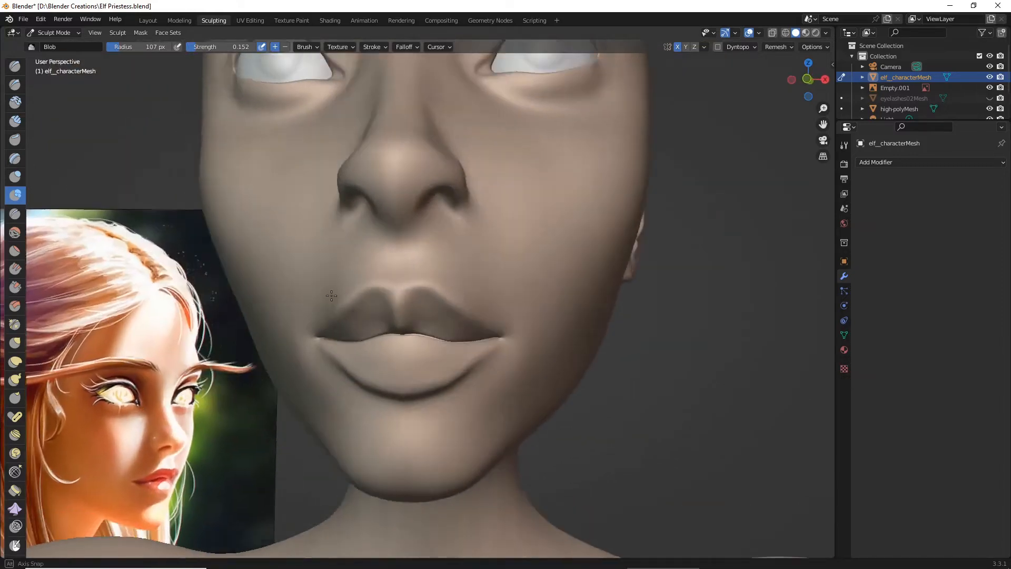
{"action": "scroll", "coordinate": [342, 295], "scroll_direction": "up", "scroll_amount": 3}
{"action": "middle_click_drag", "start_coordinate": [113, 218], "coordinate": [96, 215]}
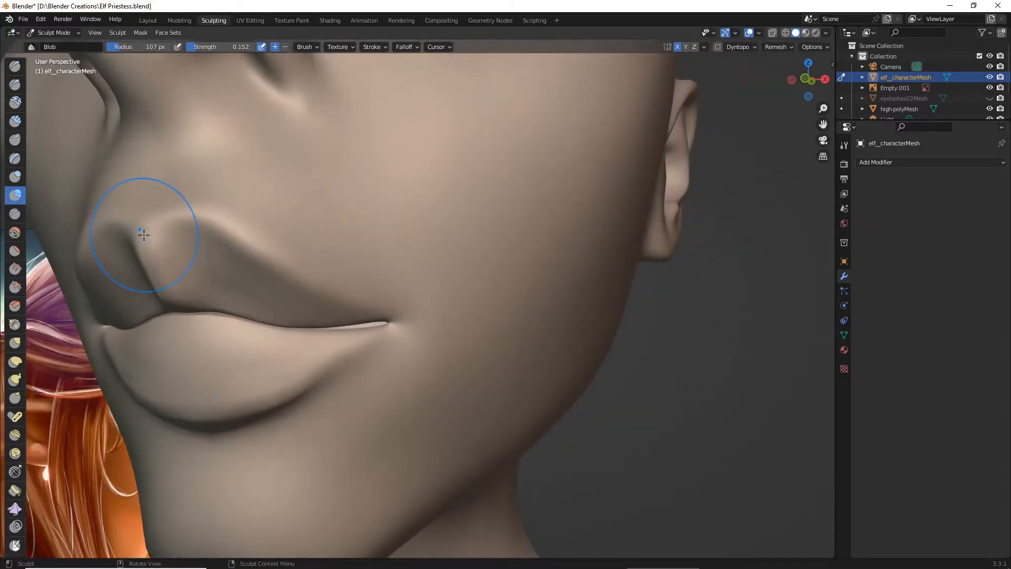
- Undo the Blob strokes and the centre groove on the upper lip
{"action": "key", "text": "ctrl+z"}
{"action": "key", "text": "ctrl+z"}
{"action": "key", "text": "ctrl+z"}
{"action": "middle_click_drag", "start_coordinate": [33, 196], "coordinate": [41, 200]}
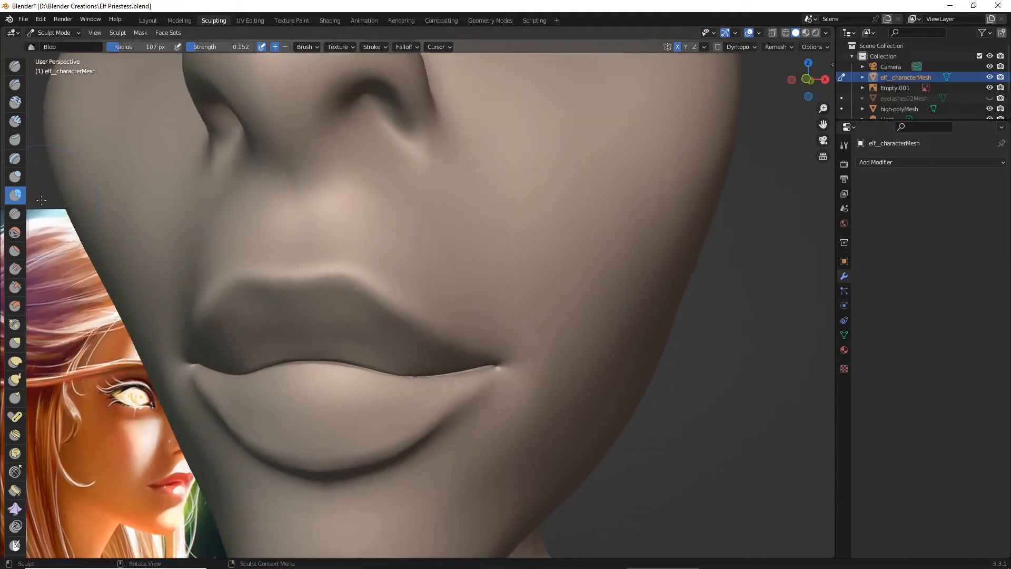
- Try a Blob brush stroke across the ungrooved upper lip, check it from the side and undo it
{"action": "mouse_move", "coordinate": [211, 318]}
{"action": "left_mouse_down"}
{"action": "mouse_move", "coordinate": [238, 364]}
{"action": "mouse_move", "coordinate": [320, 348]}
{"action": "left_mouse_up"}
{"action": "scroll", "coordinate": [360, 331], "scroll_direction": "down", "scroll_amount": 5}
{"action": "mouse_move", "coordinate": [359, 332]}
{"action": "middle_mouse_down"}
{"action": "mouse_move", "coordinate": [384, 329]}
{"action": "mouse_move", "coordinate": [228, 296]}
{"action": "middle_mouse_up"}
{"action": "key", "text": "ctrl+z"}
{"action": "scroll", "coordinate": [359, 325], "scroll_direction": "up", "scroll_amount": 5}
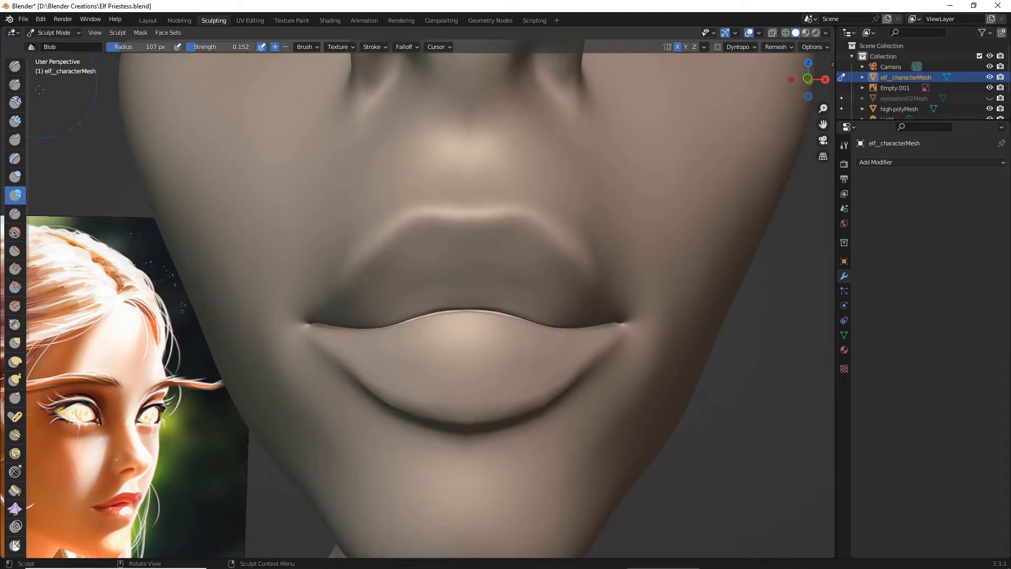
- Carve a centre groove from the cupid's bow to the mouth line with the Draw Sharp brush at 0.204 strength
{"action": "left_click", "coordinate": [15, 84]}
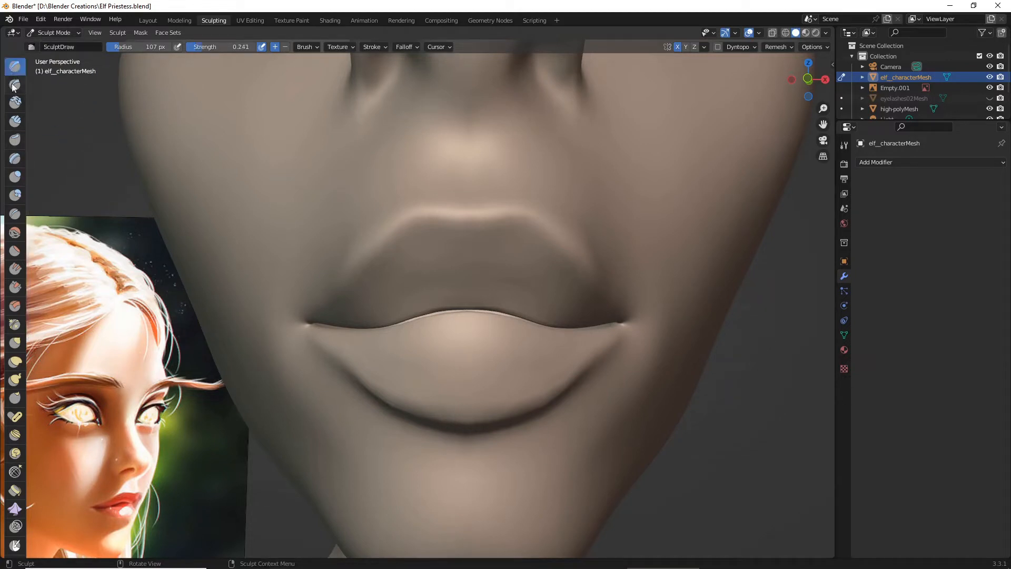
{"action": "mouse_move", "coordinate": [470, 239]}
{"action": "left_mouse_down", "text": "ctrl"}
{"action": "mouse_move", "coordinate": [463, 316]}
{"action": "mouse_move", "coordinate": [464, 300]}
{"action": "left_mouse_up", "text": "ctrl"}
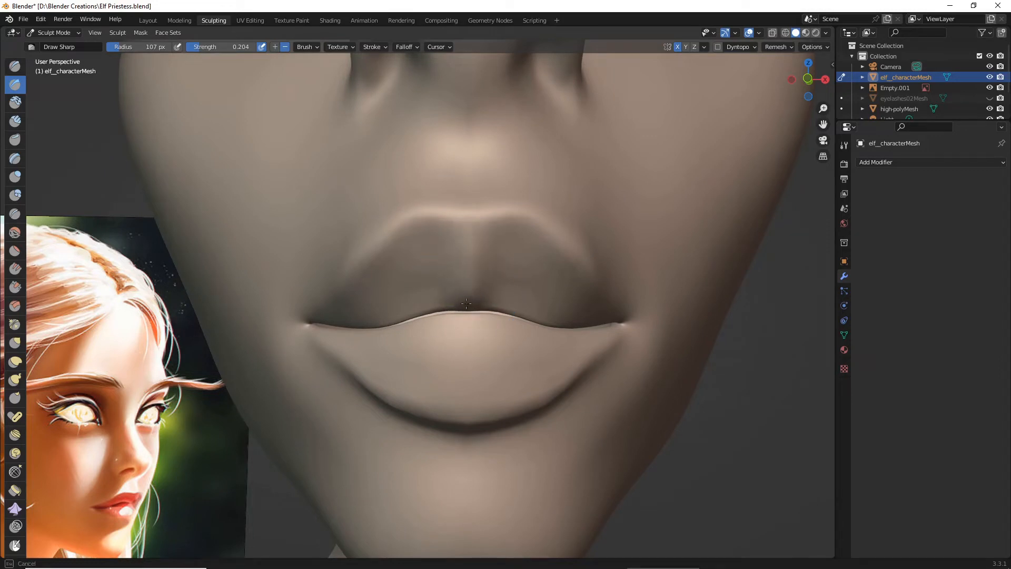
{"action": "left_click_drag", "start_coordinate": [471, 260], "coordinate": [472, 243], "text": "ctrl"}
{"action": "middle_click_drag", "start_coordinate": [472, 243], "coordinate": [429, 259]}
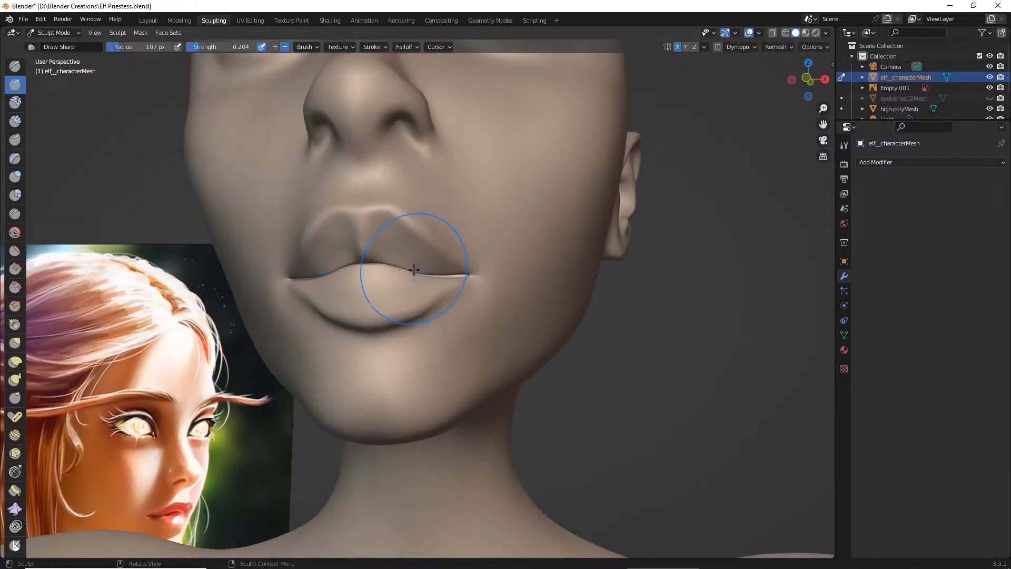
- Deepen the upper lip's centre groove with repeated vertical Draw Sharp strokes and check the mouth in three-quarter view
{"action": "scroll", "coordinate": [341, 269], "scroll_direction": "up", "scroll_amount": 3}
{"action": "left_click_drag", "start_coordinate": [310, 214], "coordinate": [302, 178]}
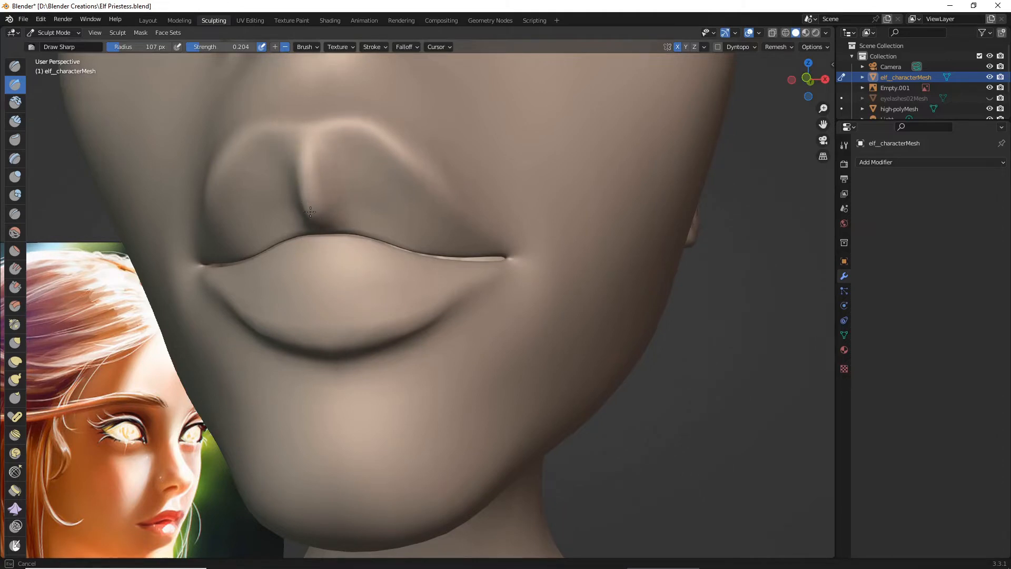
{"action": "left_click_drag", "start_coordinate": [310, 212], "coordinate": [298, 138]}
{"action": "scroll", "coordinate": [302, 180], "scroll_direction": "down", "scroll_amount": 3}
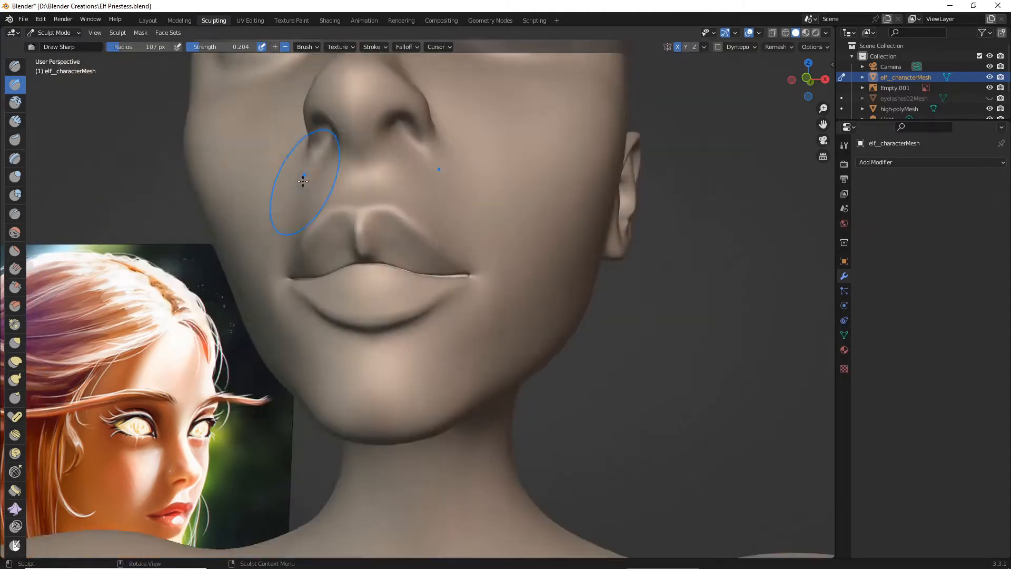
{"action": "mouse_move", "coordinate": [302, 181]}
{"action": "middle_mouse_down"}
{"action": "mouse_move", "coordinate": [235, 192]}
{"action": "mouse_move", "coordinate": [274, 203]}
{"action": "middle_mouse_up"}
{"action": "scroll", "coordinate": [261, 189], "scroll_direction": "down", "scroll_amount": 2}
{"action": "scroll", "coordinate": [278, 206], "scroll_direction": "up", "scroll_amount": 4}
{"action": "scroll", "coordinate": [278, 206], "scroll_direction": "up", "scroll_amount": 3}
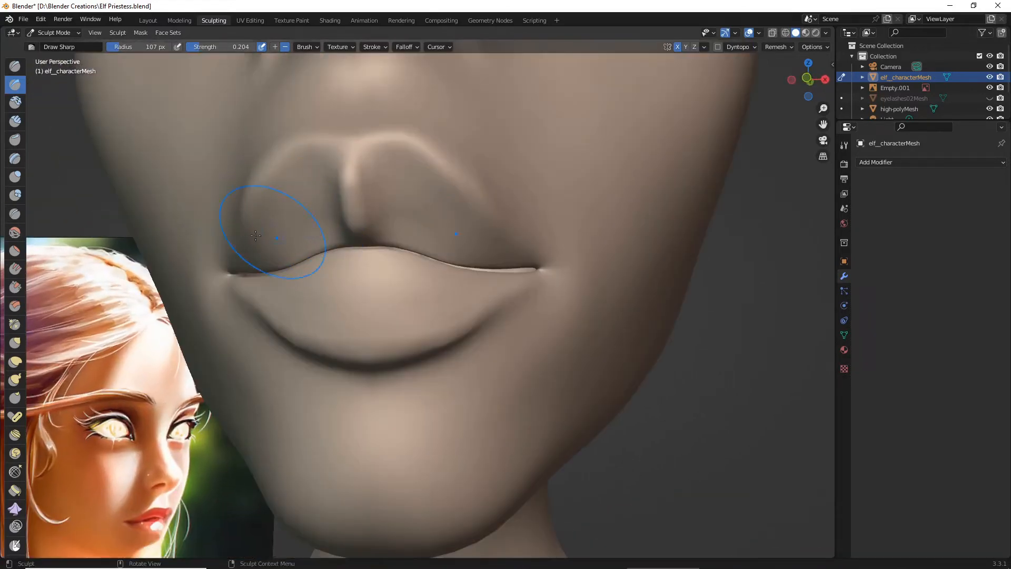
- Soften the upper lip around the centre groove with the Smooth brush at 0.144 strength and save the file
{"action": "left_click", "coordinate": [17, 234]}
{"action": "middle_click_drag", "start_coordinate": [169, 245], "coordinate": [181, 249]}
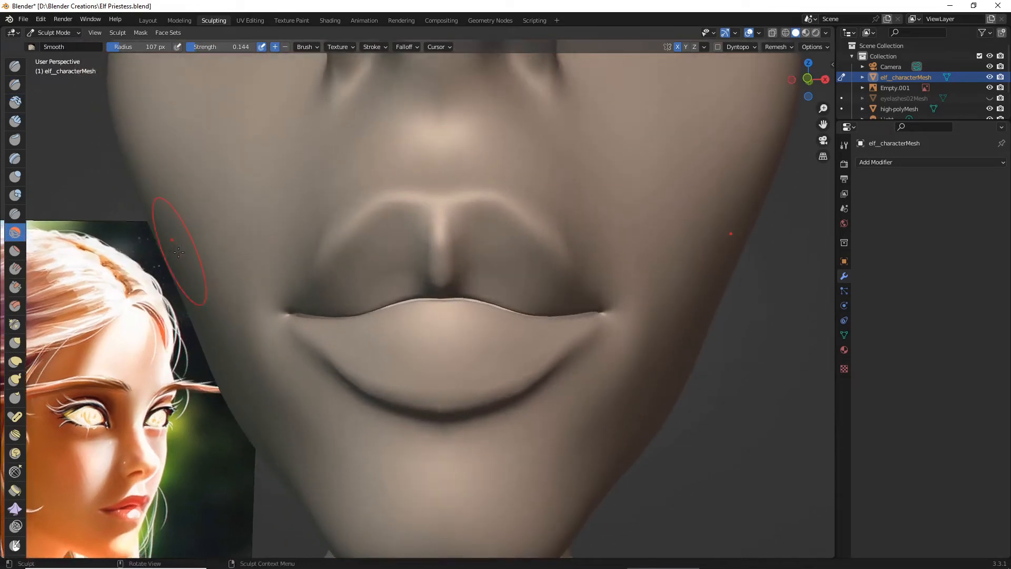
{"action": "mouse_move", "coordinate": [380, 251]}
{"action": "middle_mouse_down"}
{"action": "mouse_move", "coordinate": [368, 258]}
{"action": "mouse_move", "coordinate": [370, 248]}
{"action": "middle_mouse_up"}
{"action": "scroll", "coordinate": [368, 259], "scroll_direction": "up", "scroll_amount": 6}
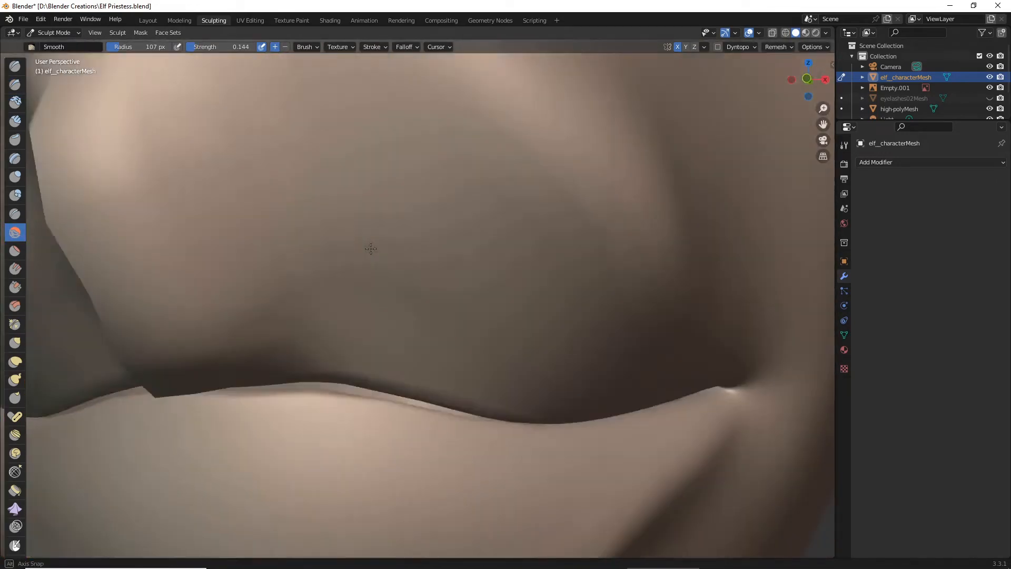
{"action": "scroll", "coordinate": [370, 248], "scroll_direction": "down", "scroll_amount": 6}
{"action": "left_click_drag", "start_coordinate": [334, 282], "coordinate": [342, 319]}
{"action": "mouse_move", "coordinate": [369, 323]}
{"action": "middle_mouse_down"}
{"action": "mouse_move", "coordinate": [302, 318]}
{"action": "mouse_move", "coordinate": [336, 318]}
{"action": "middle_mouse_up"}
{"action": "scroll", "coordinate": [362, 319], "scroll_direction": "down", "scroll_amount": 6}
{"action": "scroll", "coordinate": [335, 317], "scroll_direction": "up", "scroll_amount": 3}
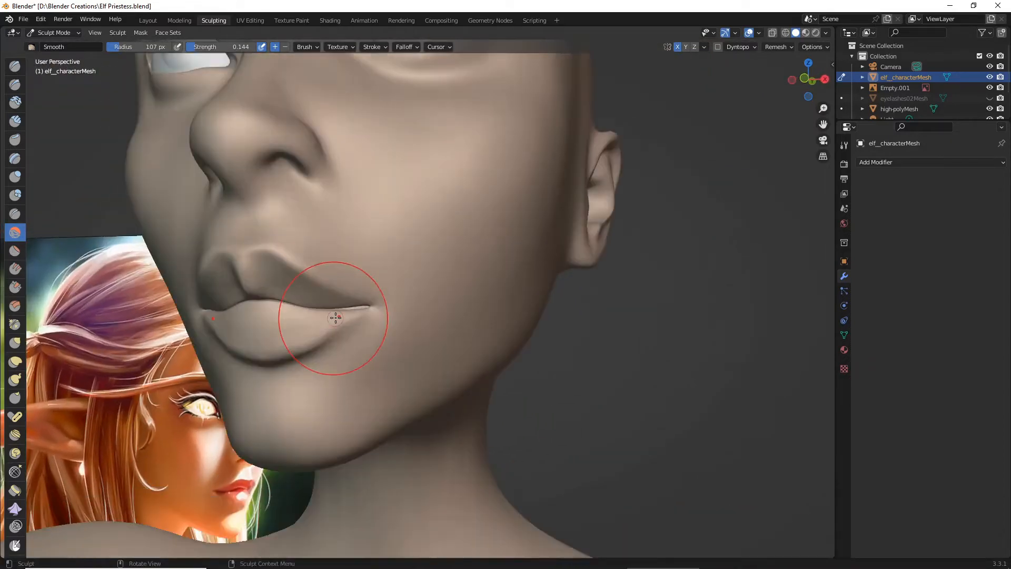
{"action": "scroll", "coordinate": [336, 318], "scroll_direction": "up", "scroll_amount": 3}
{"action": "left_click", "coordinate": [24, 20]}
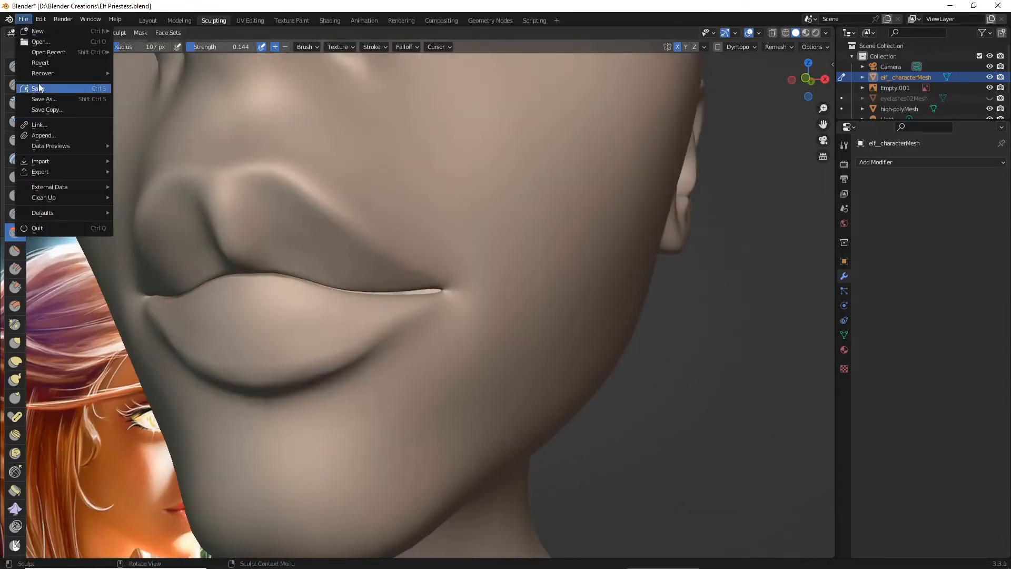
{"action": "left_click", "coordinate": [42, 87]}
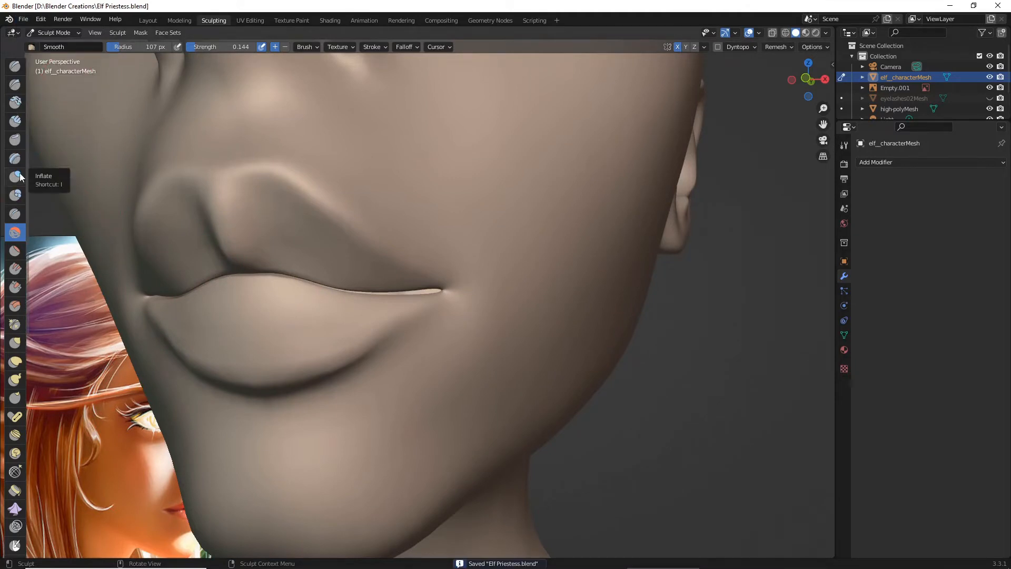
- Build up the upper lip on both sides of the centre groove with the Draw brush at 107 px radius and 0.241 strength
{"action": "left_click", "coordinate": [15, 66]}
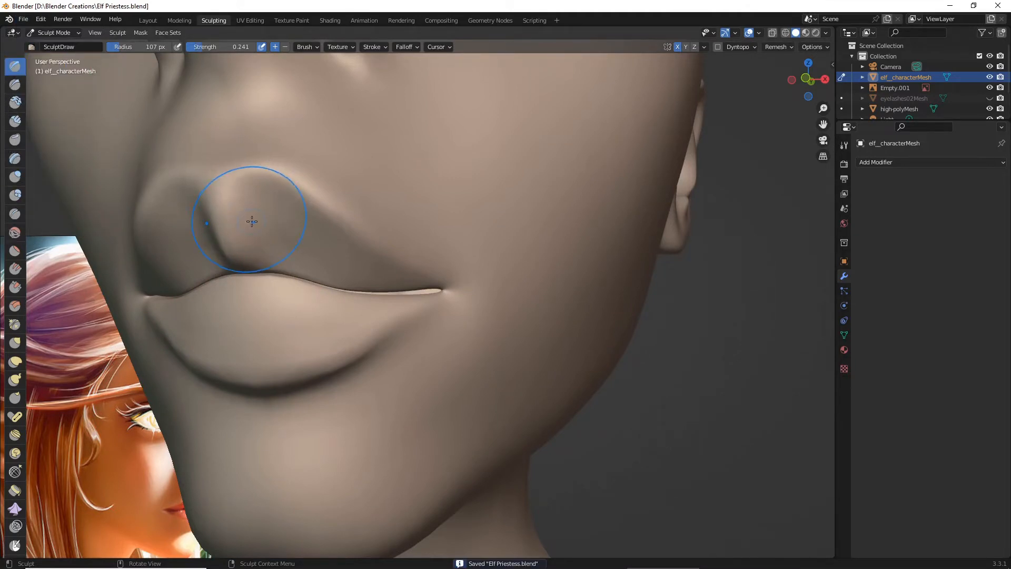
{"action": "middle_click_drag", "start_coordinate": [252, 221], "coordinate": [266, 224]}
{"action": "mouse_move", "coordinate": [465, 241]}
{"action": "left_mouse_down"}
{"action": "mouse_move", "coordinate": [350, 291]}
{"action": "mouse_move", "coordinate": [433, 258]}
{"action": "mouse_move", "coordinate": [377, 287]}
{"action": "mouse_move", "coordinate": [343, 292]}
{"action": "mouse_move", "coordinate": [392, 269]}
{"action": "mouse_move", "coordinate": [425, 236]}
{"action": "left_mouse_up"}
{"action": "mouse_move", "coordinate": [421, 274]}
{"action": "left_mouse_down"}
{"action": "mouse_move", "coordinate": [419, 226]}
{"action": "mouse_move", "coordinate": [409, 249]}
{"action": "mouse_move", "coordinate": [417, 268]}
{"action": "mouse_move", "coordinate": [421, 258]}
{"action": "left_mouse_up"}
{"action": "scroll", "coordinate": [416, 270], "scroll_direction": "down", "scroll_amount": 3}
{"action": "mouse_move", "coordinate": [416, 269]}
{"action": "middle_mouse_down"}
{"action": "mouse_move", "coordinate": [320, 274]}
{"action": "mouse_move", "coordinate": [361, 266]}
{"action": "mouse_move", "coordinate": [330, 270]}
{"action": "middle_mouse_up"}
{"action": "scroll", "coordinate": [348, 268], "scroll_direction": "down", "scroll_amount": 3}
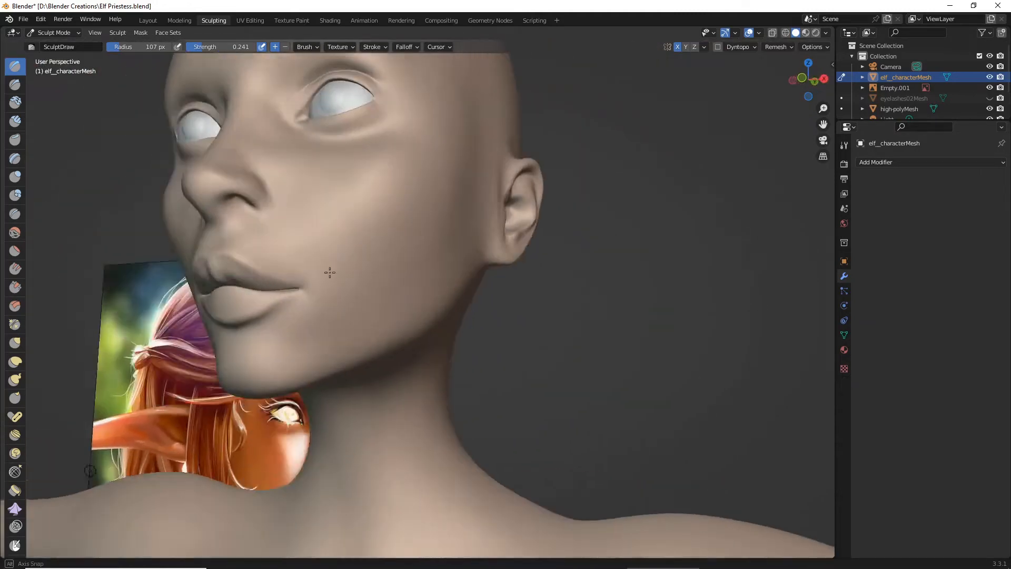
- Add more volume from the upper lip's peak toward the mouth corner with the Draw brush and save the file
{"action": "scroll", "coordinate": [330, 271], "scroll_direction": "up", "scroll_amount": 4}
{"action": "mouse_move", "coordinate": [350, 248]}
{"action": "left_mouse_down"}
{"action": "mouse_move", "coordinate": [350, 230]}
{"action": "mouse_move", "coordinate": [356, 256]}
{"action": "left_mouse_up"}
{"action": "scroll", "coordinate": [356, 257], "scroll_direction": "up", "scroll_amount": 3}
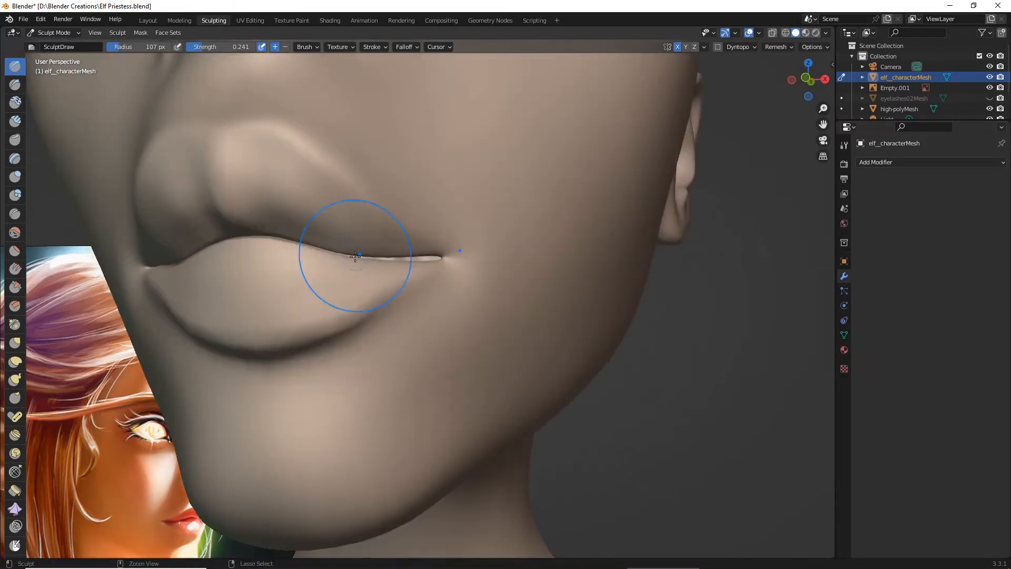
{"action": "mouse_move", "coordinate": [280, 183]}
{"action": "left_mouse_down"}
{"action": "mouse_move", "coordinate": [318, 212]}
{"action": "mouse_move", "coordinate": [316, 243]}
{"action": "left_mouse_up"}
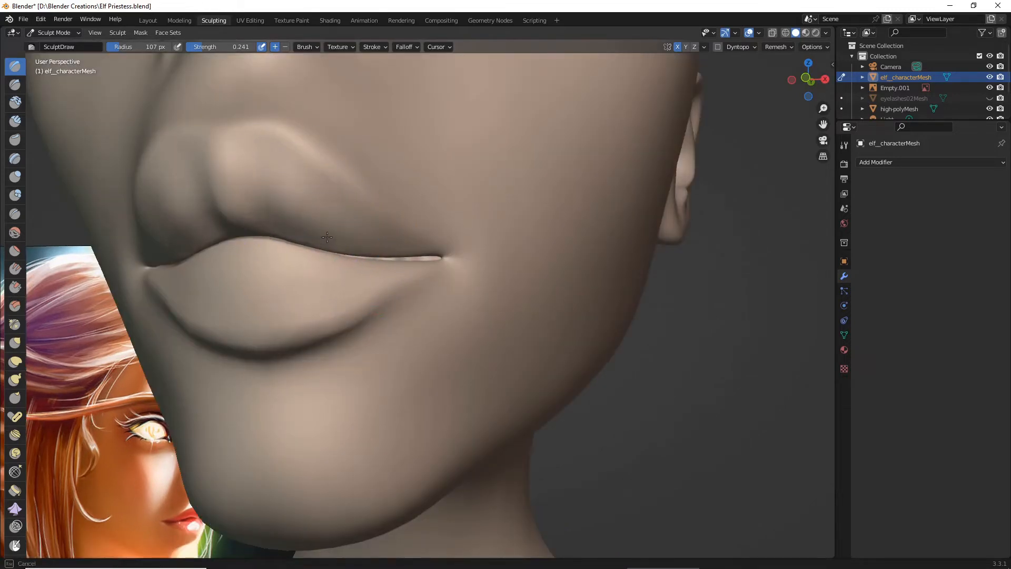
{"action": "mouse_move", "coordinate": [284, 178]}
{"action": "middle_mouse_down"}
{"action": "mouse_move", "coordinate": [257, 198]}
{"action": "mouse_move", "coordinate": [361, 214]}
{"action": "middle_mouse_up"}
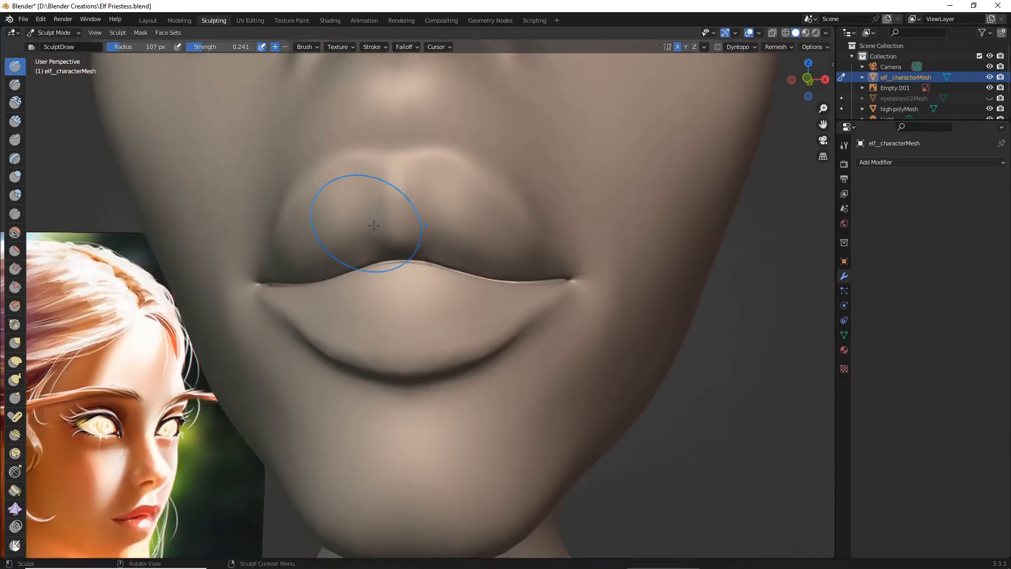
{"action": "scroll", "coordinate": [431, 236], "scroll_direction": "down", "scroll_amount": 5}
{"action": "mouse_move", "coordinate": [431, 235]}
{"action": "middle_mouse_down"}
{"action": "mouse_move", "coordinate": [386, 230]}
{"action": "mouse_move", "coordinate": [429, 237]}
{"action": "middle_mouse_up"}
{"action": "scroll", "coordinate": [429, 237], "scroll_direction": "up", "scroll_amount": 5}
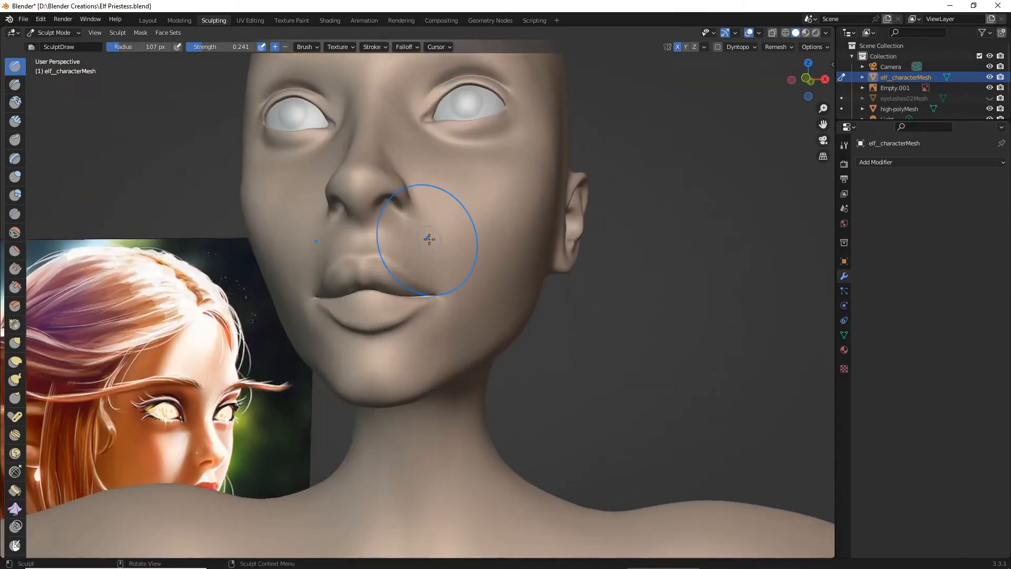
{"action": "left_click", "coordinate": [24, 19]}
{"action": "left_click", "coordinate": [57, 89]}
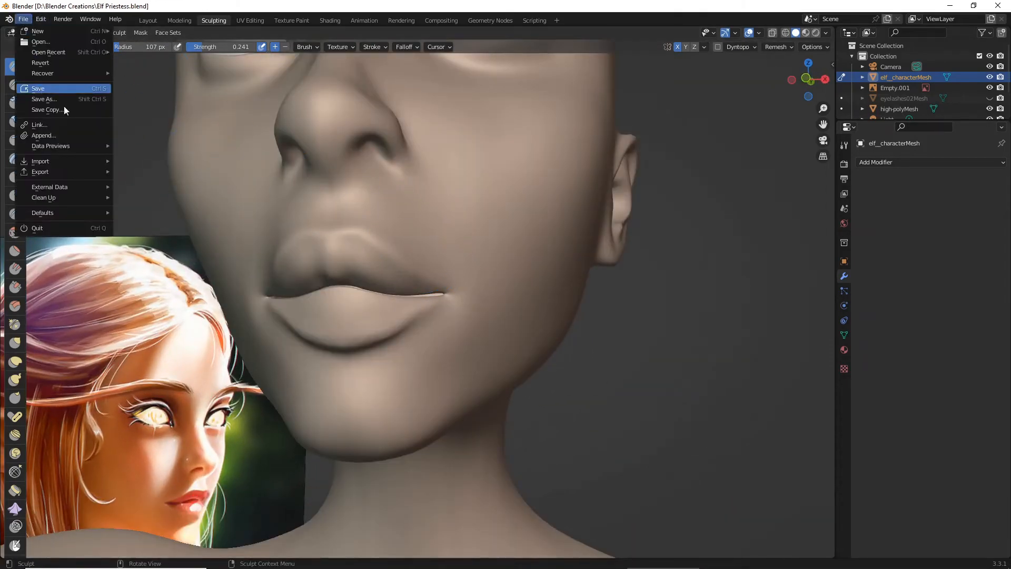
- Soften the upper lip around its centre groove using the Smooth brush with 107 px radius and 0.144 strength
{"action": "middle_click_drag", "start_coordinate": [200, 189], "coordinate": [211, 192]}
{"action": "scroll", "coordinate": [211, 192], "scroll_direction": "up", "scroll_amount": 2}
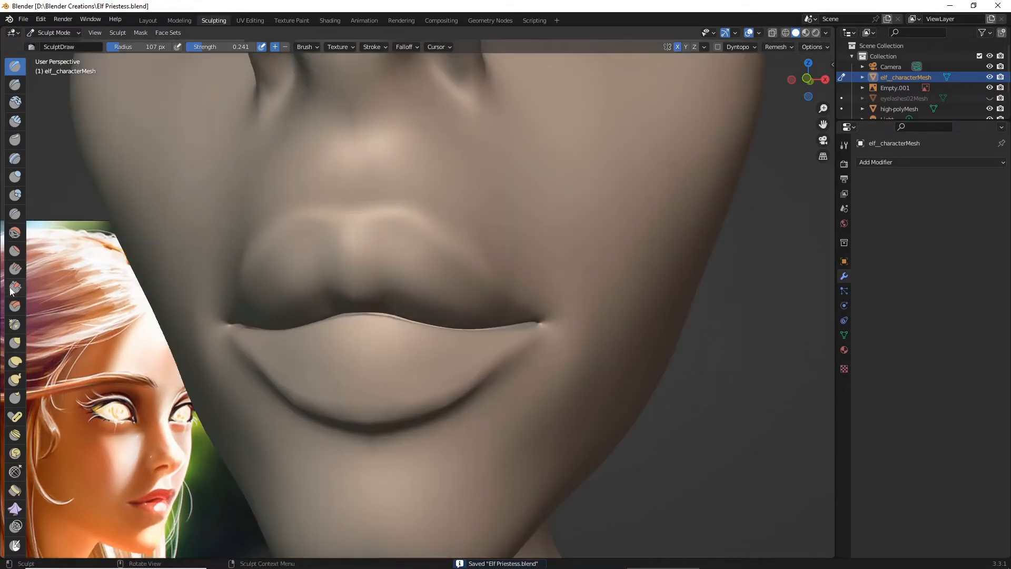
{"action": "left_click", "coordinate": [15, 233]}
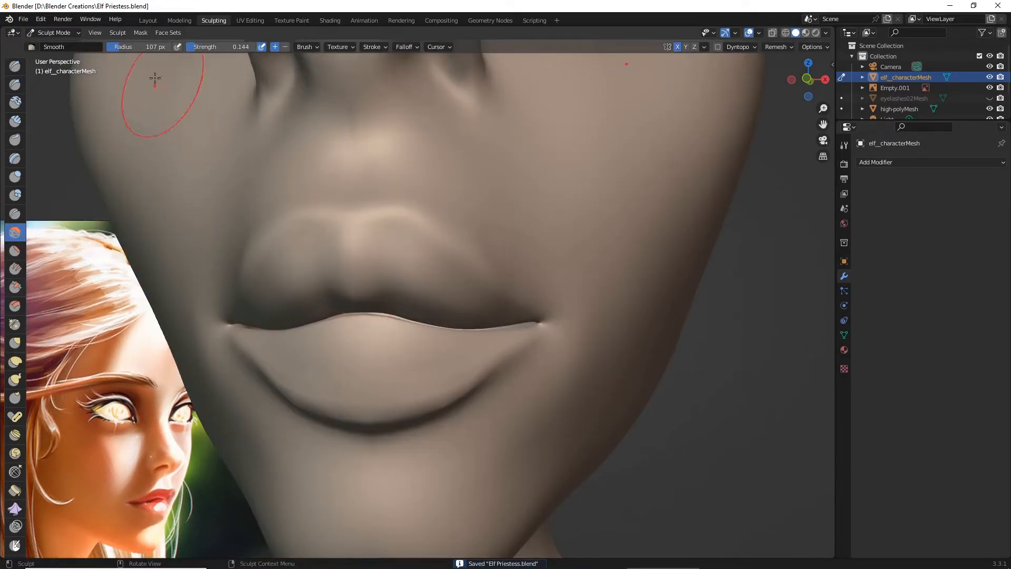
{"action": "left_click_drag", "start_coordinate": [288, 232], "coordinate": [358, 292]}
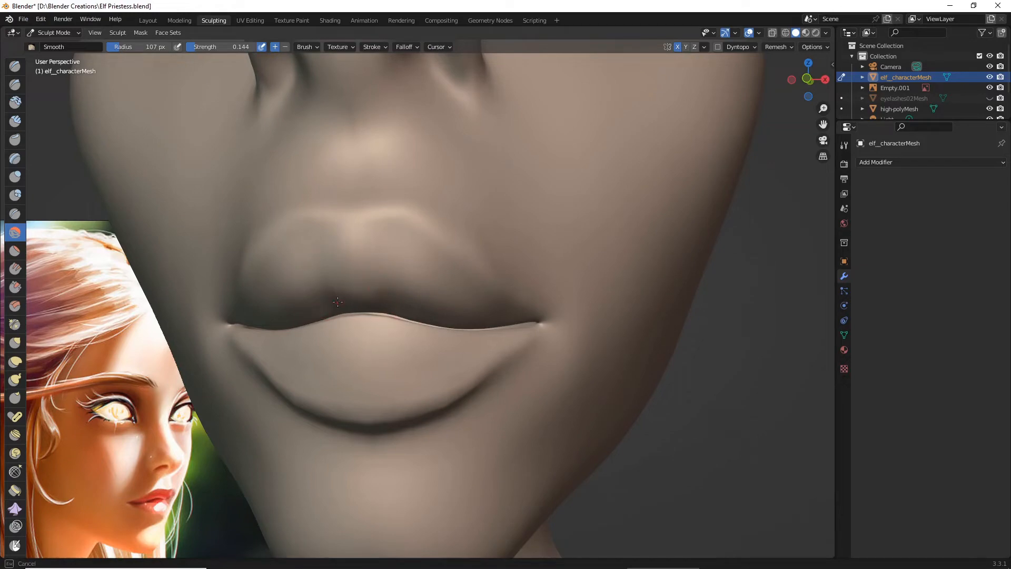
{"action": "left_click_drag", "start_coordinate": [361, 255], "coordinate": [418, 305]}
{"action": "mouse_move", "coordinate": [417, 305]}
{"action": "middle_mouse_down"}
{"action": "mouse_move", "coordinate": [334, 312]}
{"action": "mouse_move", "coordinate": [394, 309]}
{"action": "mouse_move", "coordinate": [364, 306]}
{"action": "middle_mouse_up"}
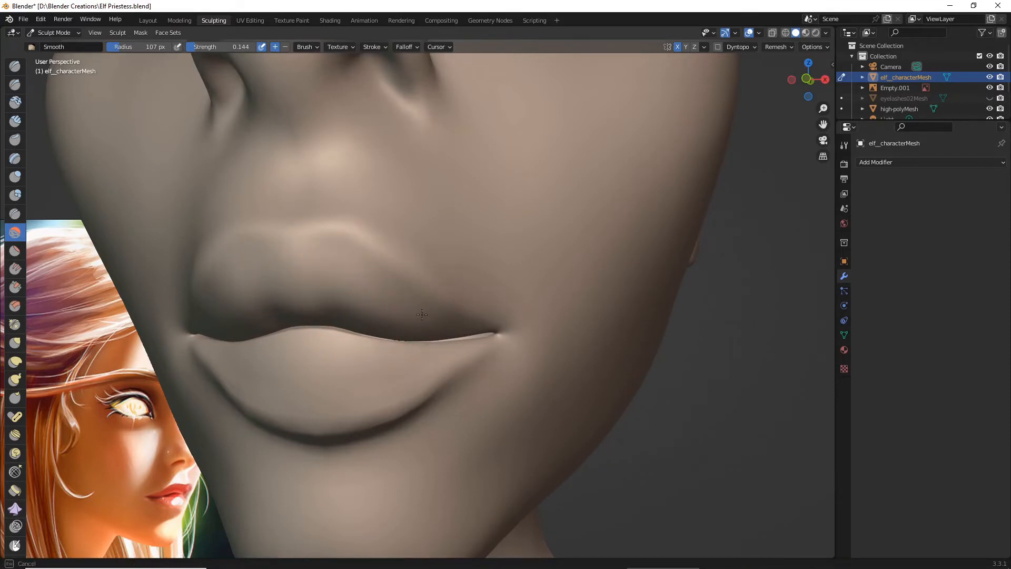
- Smooth the upper lip from the mouth corner back toward the centre and along its upper edge
{"action": "left_click_drag", "start_coordinate": [422, 314], "coordinate": [416, 313]}
{"action": "mouse_move", "coordinate": [405, 303]}
{"action": "middle_mouse_down", "text": "ctrl"}
{"action": "mouse_move", "coordinate": [400, 316]}
{"action": "mouse_move", "coordinate": [343, 311]}
{"action": "mouse_move", "coordinate": [394, 310]}
{"action": "mouse_move", "coordinate": [364, 292]}
{"action": "middle_mouse_up", "text": "ctrl"}
{"action": "left_click_drag", "start_coordinate": [234, 243], "coordinate": [221, 232]}
{"action": "middle_click_drag", "start_coordinate": [246, 241], "coordinate": [278, 252]}
{"action": "scroll", "coordinate": [295, 255], "scroll_direction": "up", "scroll_amount": 3}
{"action": "left_click_drag", "start_coordinate": [441, 215], "coordinate": [457, 236]}
{"action": "scroll", "coordinate": [461, 247], "scroll_direction": "down", "scroll_amount": 6}
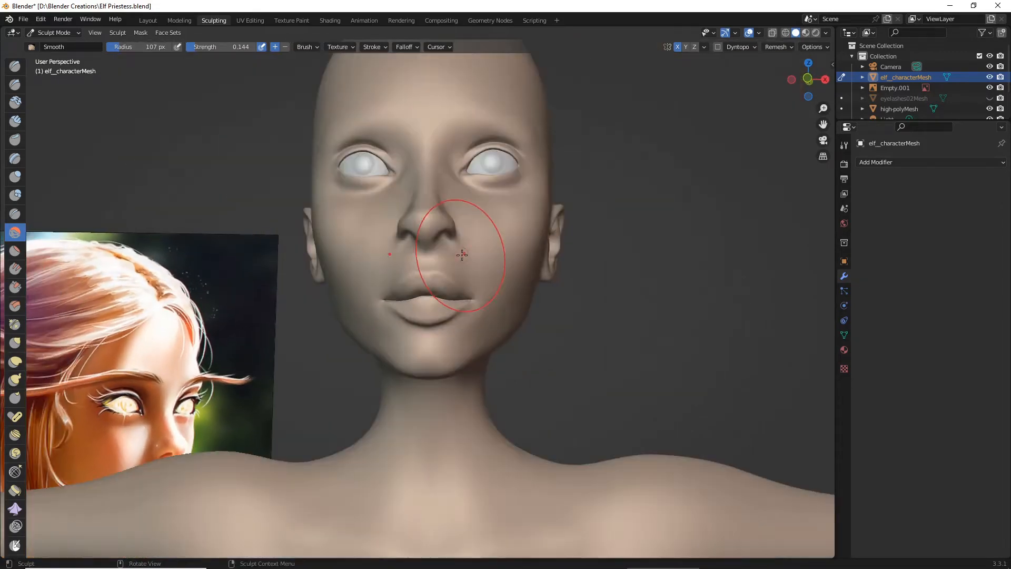
- Check the smoothed mouth from the front and in near-profile, and save the file
{"action": "mouse_move", "coordinate": [462, 254]}
{"action": "middle_mouse_down"}
{"action": "mouse_move", "coordinate": [414, 267]}
{"action": "mouse_move", "coordinate": [451, 262]}
{"action": "middle_mouse_up"}
{"action": "scroll", "coordinate": [451, 262], "scroll_direction": "up", "scroll_amount": 6}
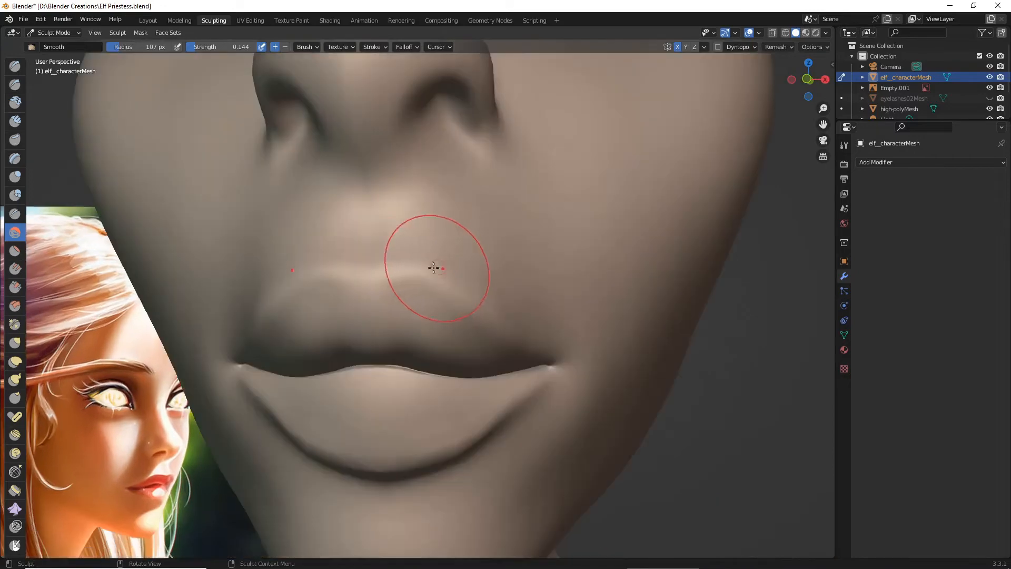
{"action": "scroll", "coordinate": [43, 184], "scroll_direction": "down", "scroll_amount": 6}
{"action": "middle_click_drag", "start_coordinate": [221, 266], "coordinate": [284, 260]}
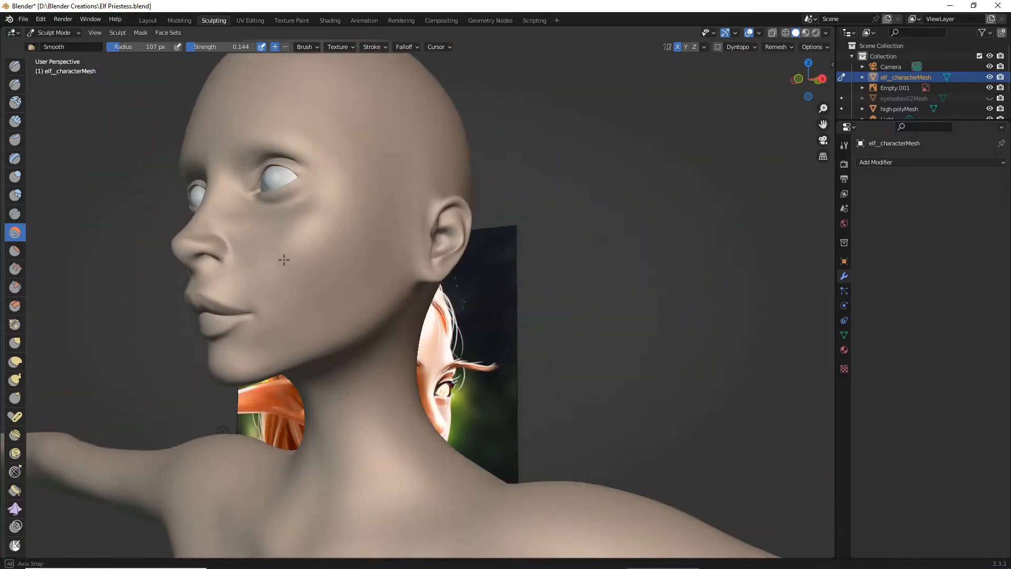
{"action": "left_click", "coordinate": [29, 20]}
{"action": "left_click", "coordinate": [62, 87]}
- Carve the upper lip's outline from the mouth corner to the centre with Draw Sharp at 28 px radius and 0.204 strength
{"action": "middle_click_drag", "start_coordinate": [253, 243], "coordinate": [361, 244]}
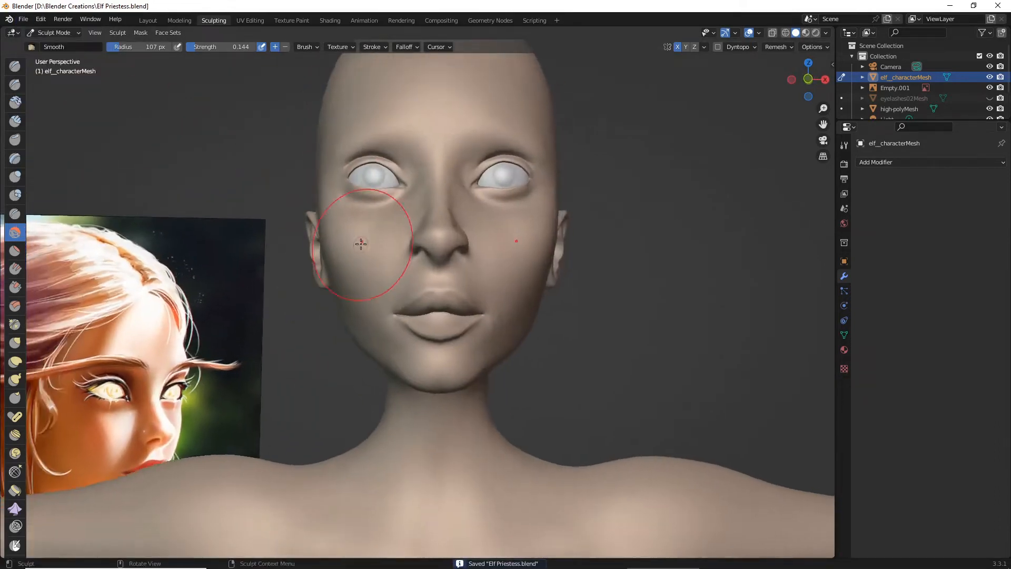
{"action": "scroll", "coordinate": [361, 244], "scroll_direction": "up", "scroll_amount": 3}
{"action": "key", "text": "x"}
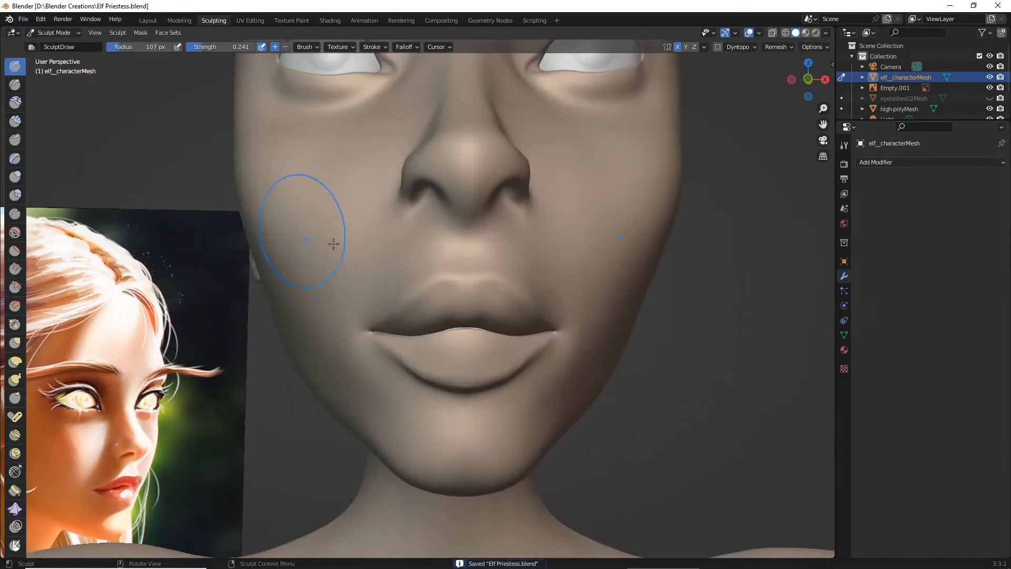
{"action": "scroll", "coordinate": [360, 258], "scroll_direction": "up", "scroll_amount": 3}
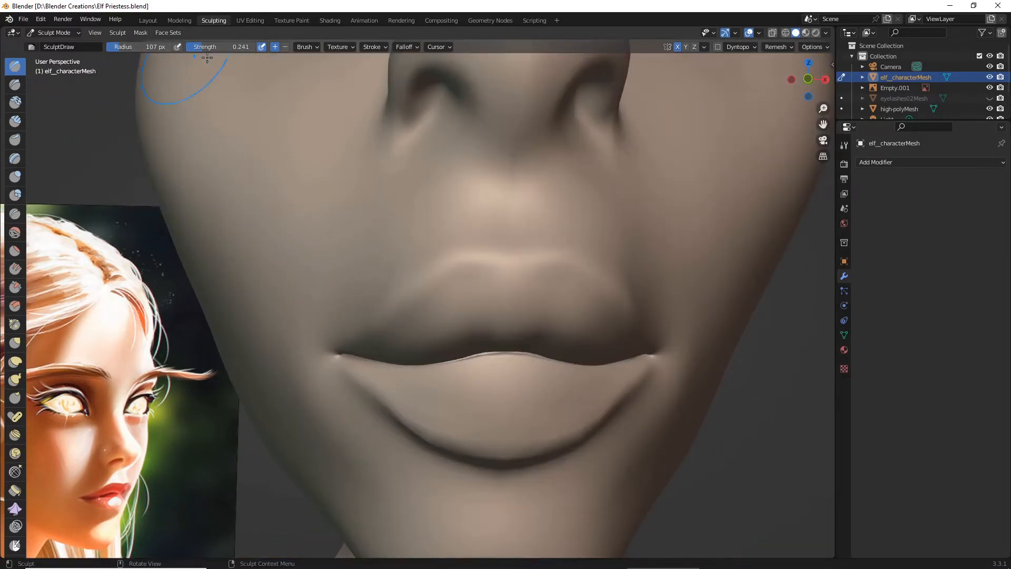
{"action": "left_click_drag", "start_coordinate": [195, 47], "coordinate": [192, 47]}
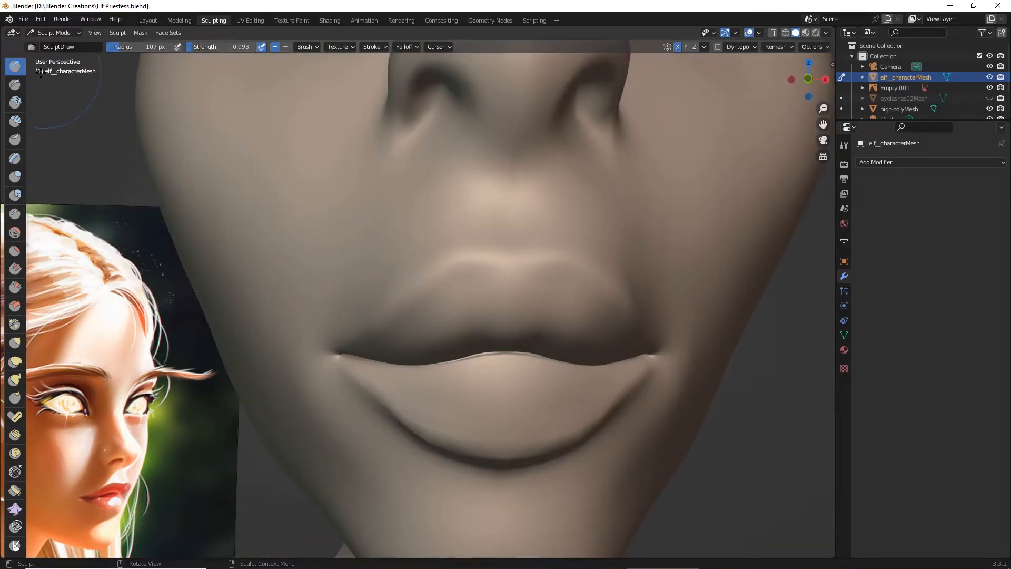
{"action": "left_click", "coordinate": [12, 85]}
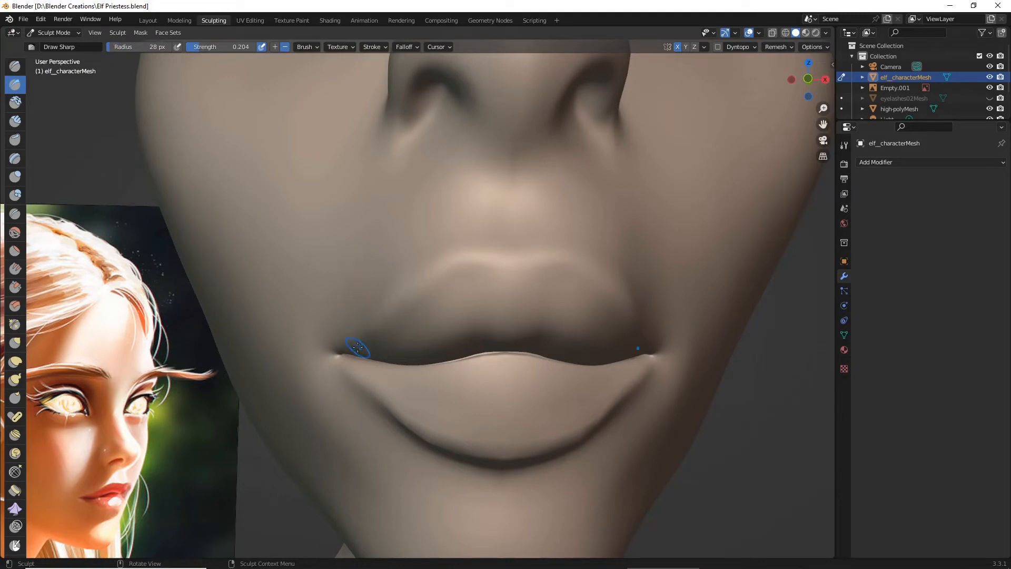
{"action": "left_click_drag", "start_coordinate": [356, 346], "coordinate": [433, 286], "text": "ctrl"}
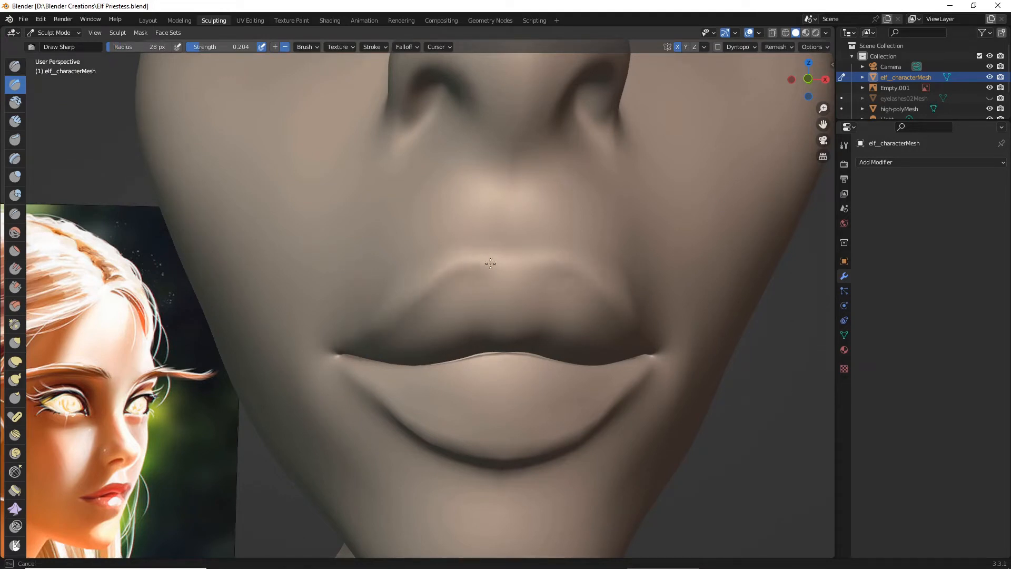
{"action": "left_click_drag", "start_coordinate": [499, 272], "coordinate": [535, 267], "text": "ctrl"}
{"action": "scroll", "coordinate": [527, 273], "scroll_direction": "down", "scroll_amount": 6}
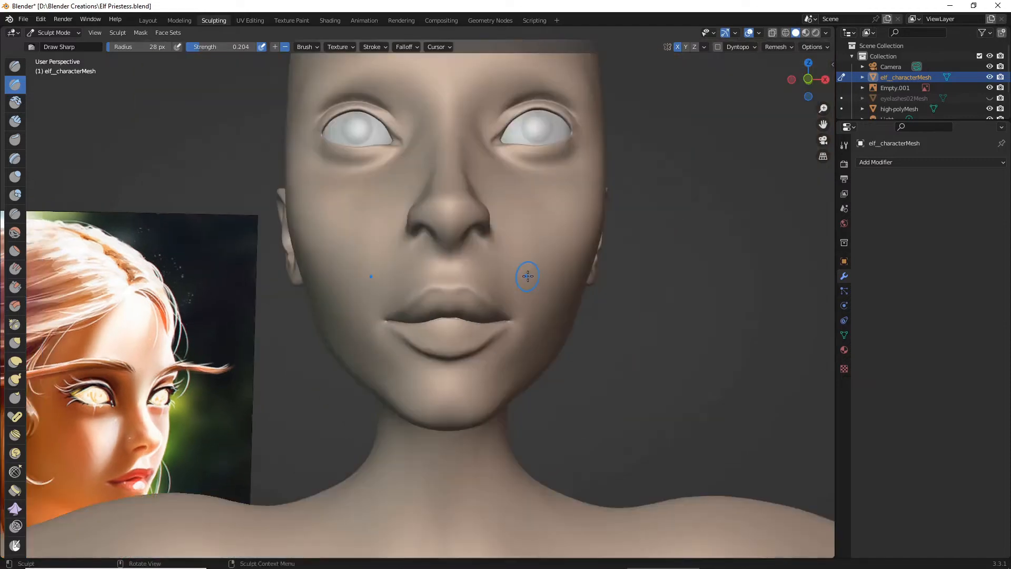
- Sharpen the upper lip's outline with further Draw Sharp strokes around the peaks and near the mouth corner
{"action": "mouse_move", "coordinate": [532, 279]}
{"action": "middle_mouse_down"}
{"action": "mouse_move", "coordinate": [418, 298]}
{"action": "mouse_move", "coordinate": [476, 289]}
{"action": "mouse_move", "coordinate": [470, 299]}
{"action": "mouse_move", "coordinate": [493, 287]}
{"action": "middle_mouse_up"}
{"action": "scroll", "coordinate": [459, 289], "scroll_direction": "up", "scroll_amount": 5}
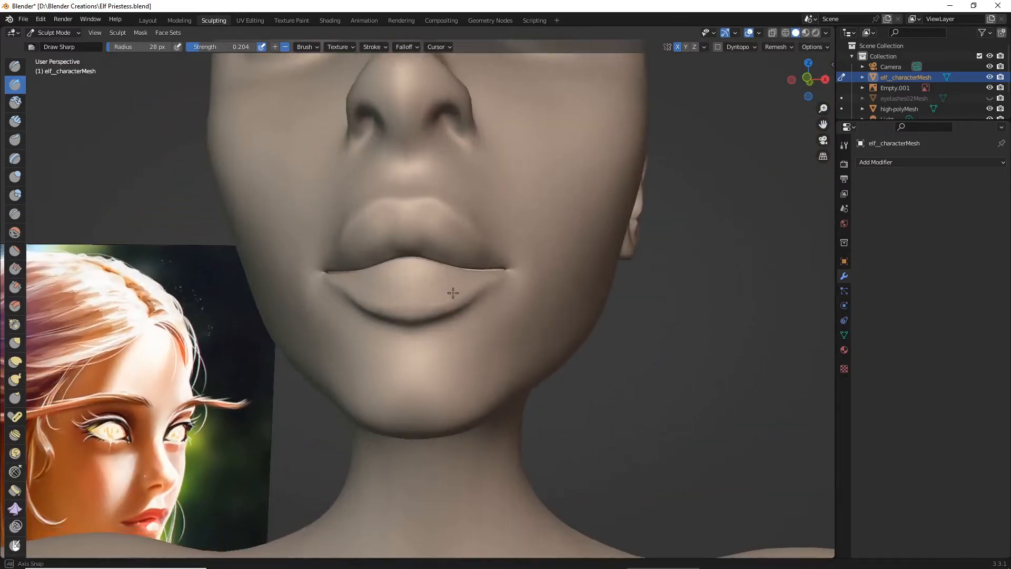
{"action": "left_click_drag", "start_coordinate": [349, 336], "coordinate": [376, 314], "text": "ctrl"}
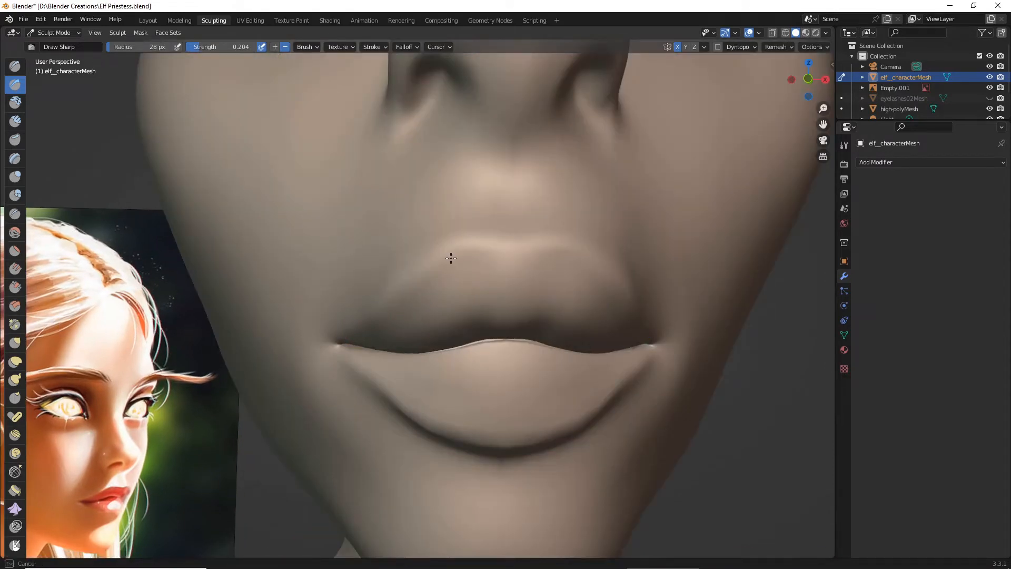
{"action": "left_click_drag", "start_coordinate": [451, 258], "coordinate": [458, 257]}
{"action": "left_click_drag", "start_coordinate": [364, 326], "coordinate": [388, 304]}
{"action": "mouse_move", "coordinate": [511, 249]}
{"action": "left_mouse_down", "text": "ctrl"}
{"action": "mouse_move", "coordinate": [510, 258]}
{"action": "mouse_move", "coordinate": [504, 249]}
{"action": "mouse_move", "coordinate": [537, 249]}
{"action": "left_mouse_up", "text": "ctrl"}
{"action": "scroll", "coordinate": [537, 249], "scroll_direction": "down", "scroll_amount": 5}
{"action": "middle_click_drag", "start_coordinate": [542, 255], "coordinate": [529, 278]}
{"action": "scroll", "coordinate": [515, 272], "scroll_direction": "up", "scroll_amount": 4}
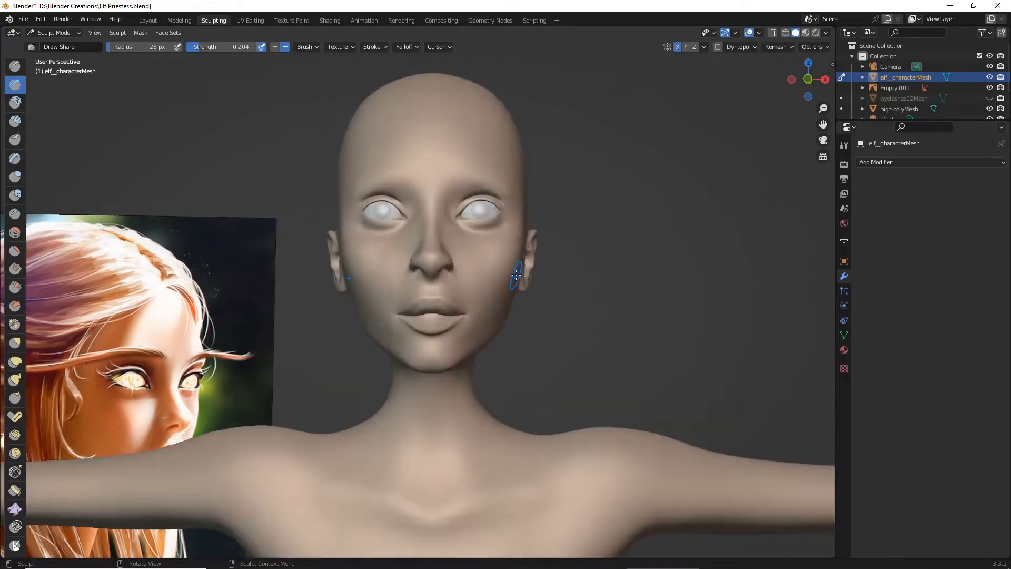
- Pull the centre of the upper lip's lower edge down with the Grab brush at 52 px radius and 0.556 strength
{"action": "scroll", "coordinate": [506, 296], "scroll_direction": "up", "scroll_amount": 2}
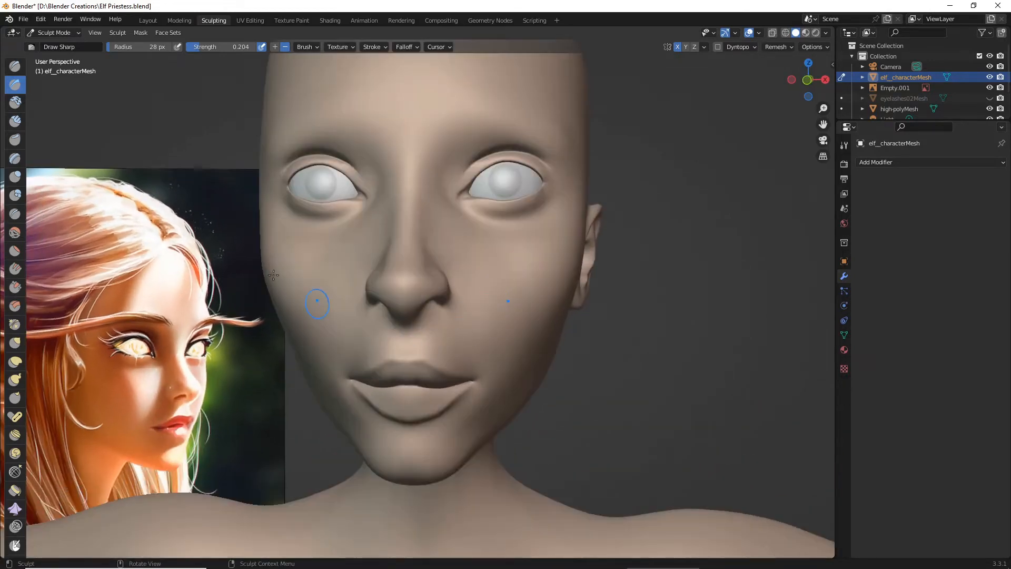
{"action": "left_click", "coordinate": [15, 343]}
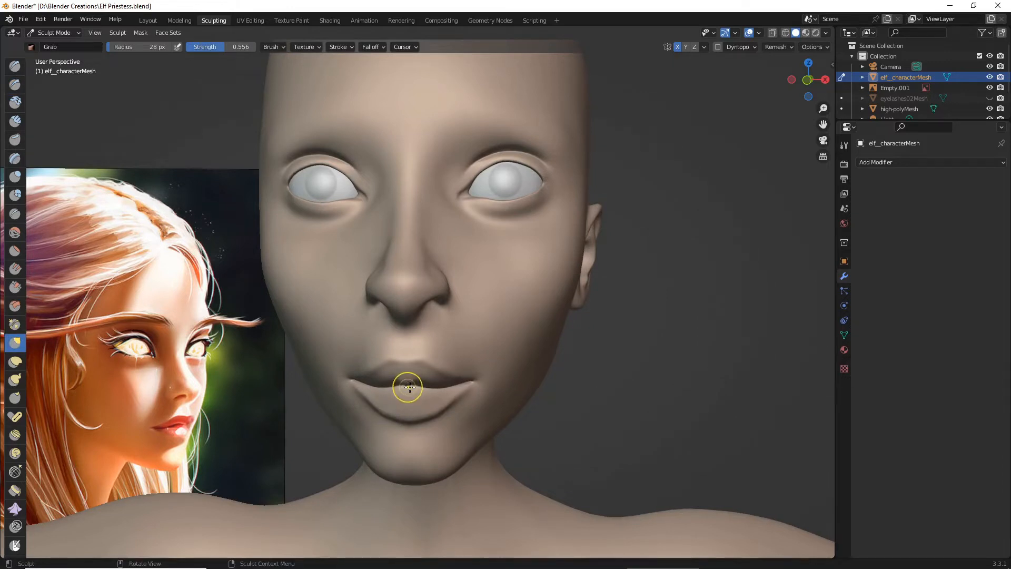
{"action": "middle_click_drag", "start_coordinate": [406, 384], "coordinate": [408, 393]}
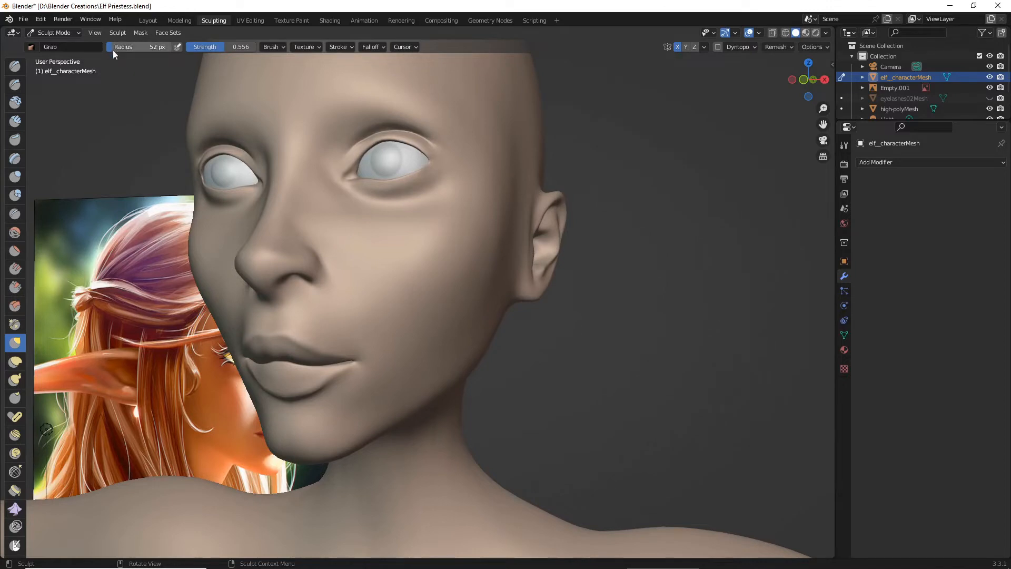
{"action": "mouse_move", "coordinate": [224, 347]}
{"action": "middle_mouse_down"}
{"action": "mouse_move", "coordinate": [252, 302]}
{"action": "mouse_move", "coordinate": [307, 333]}
{"action": "middle_mouse_up"}
{"action": "scroll", "coordinate": [253, 302], "scroll_direction": "up", "scroll_amount": 2}
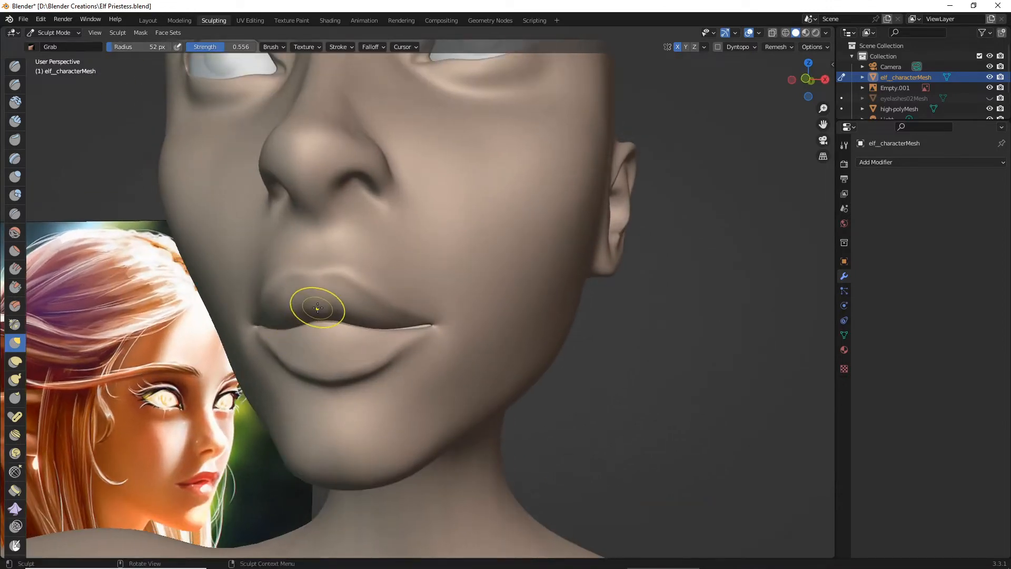
{"action": "left_click_drag", "start_coordinate": [317, 308], "coordinate": [318, 318]}
{"action": "scroll", "coordinate": [323, 331], "scroll_direction": "down", "scroll_amount": 2}
{"action": "middle_click_drag", "start_coordinate": [323, 331], "coordinate": [335, 338]}
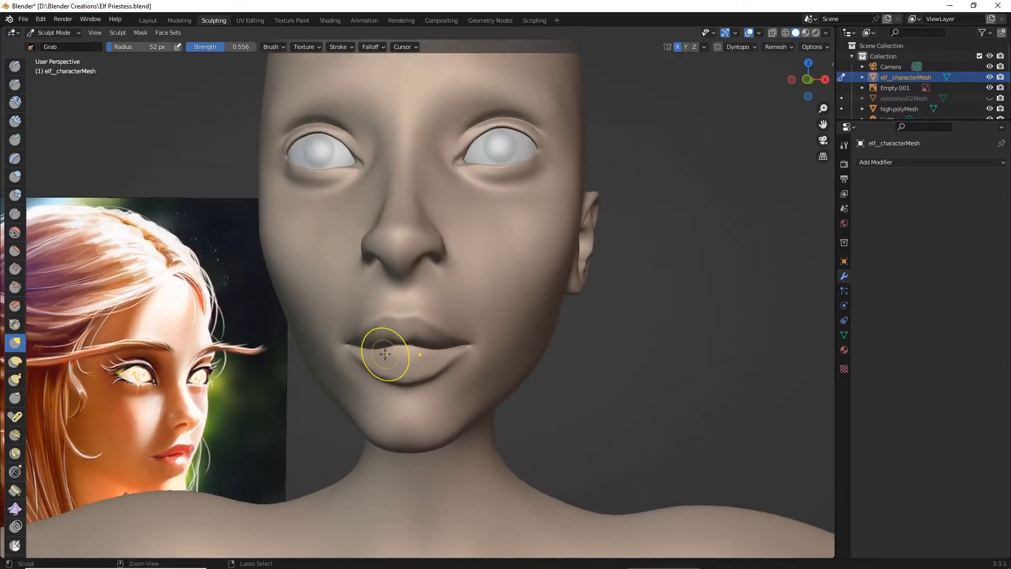
{"action": "left_click_drag", "start_coordinate": [401, 341], "coordinate": [400, 347]}
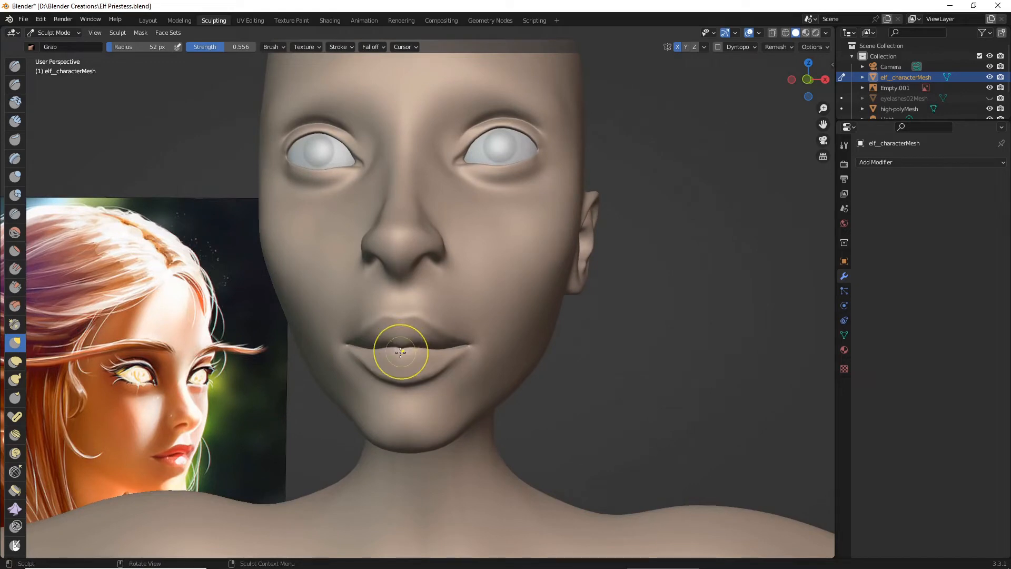
{"action": "scroll", "coordinate": [402, 349], "scroll_direction": "down", "scroll_amount": 3}
{"action": "scroll", "coordinate": [402, 350], "scroll_direction": "up", "scroll_amount": 2}
{"action": "scroll", "coordinate": [404, 361], "scroll_direction": "up", "scroll_amount": 2}
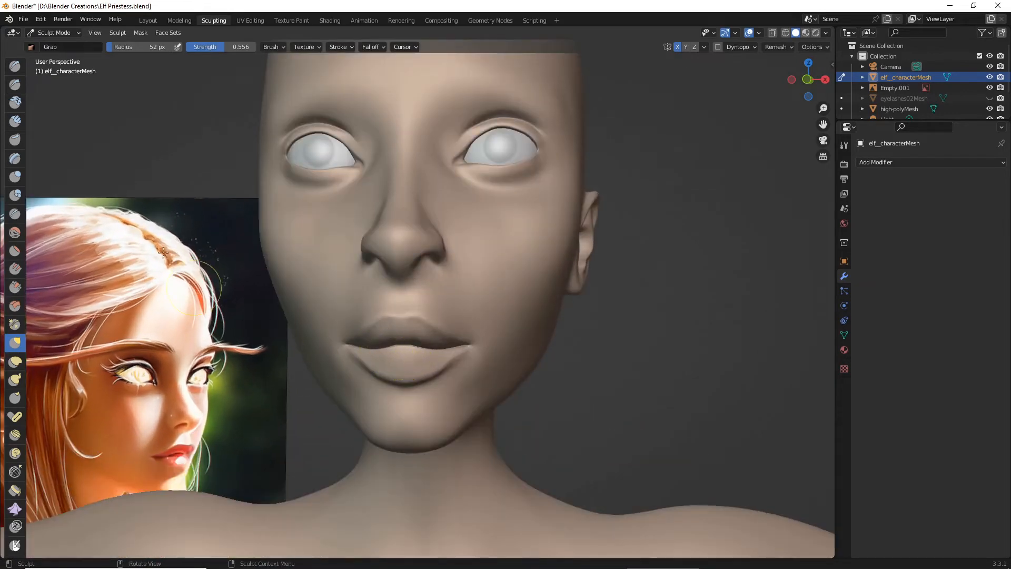
- Raise the Grab strength to 0.637 and pull the centre of the upper lip downward again
{"action": "left_click_drag", "start_coordinate": [226, 46], "coordinate": [230, 46]}
{"action": "left_click_drag", "start_coordinate": [402, 339], "coordinate": [403, 352]}
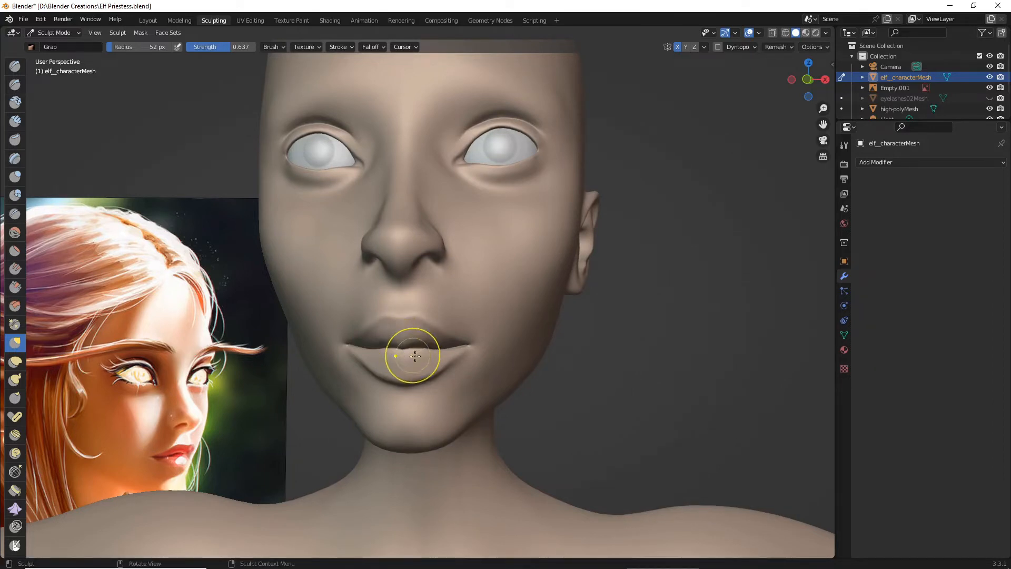
{"action": "scroll", "coordinate": [414, 356], "scroll_direction": "down", "scroll_amount": 5}
{"action": "middle_click_drag", "start_coordinate": [415, 357], "coordinate": [395, 372]}
{"action": "scroll", "coordinate": [395, 372], "scroll_direction": "down", "scroll_amount": 2}
{"action": "scroll", "coordinate": [398, 377], "scroll_direction": "up", "scroll_amount": 3}
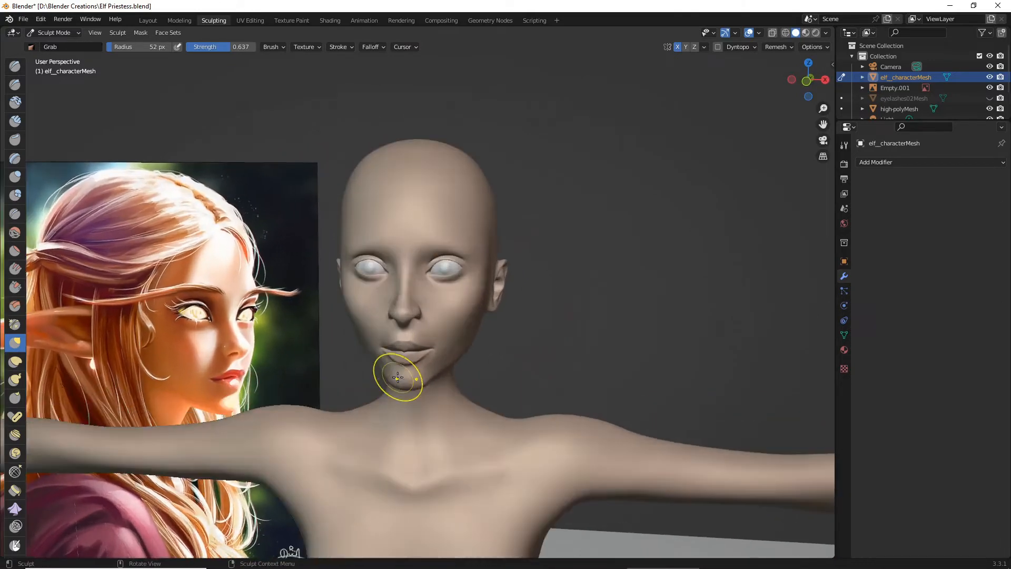
- Grab the middle of the upper lip and draw it down over the lower lip into a pronounced central point
{"action": "scroll", "coordinate": [395, 374], "scroll_direction": "up", "scroll_amount": 5}
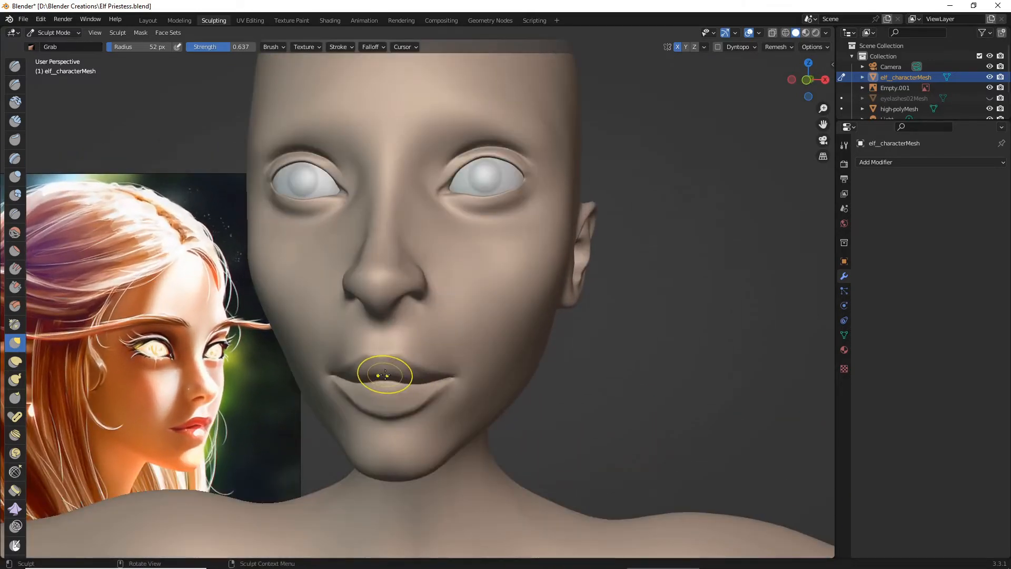
{"action": "left_click_drag", "start_coordinate": [383, 376], "coordinate": [384, 382]}
{"action": "scroll", "coordinate": [388, 384], "scroll_direction": "down", "scroll_amount": 5}
{"action": "scroll", "coordinate": [388, 384], "scroll_direction": "up", "scroll_amount": 5}
{"action": "mouse_move", "coordinate": [387, 383]}
{"action": "middle_mouse_down"}
{"action": "mouse_move", "coordinate": [414, 383]}
{"action": "mouse_move", "coordinate": [404, 372]}
{"action": "middle_mouse_up"}
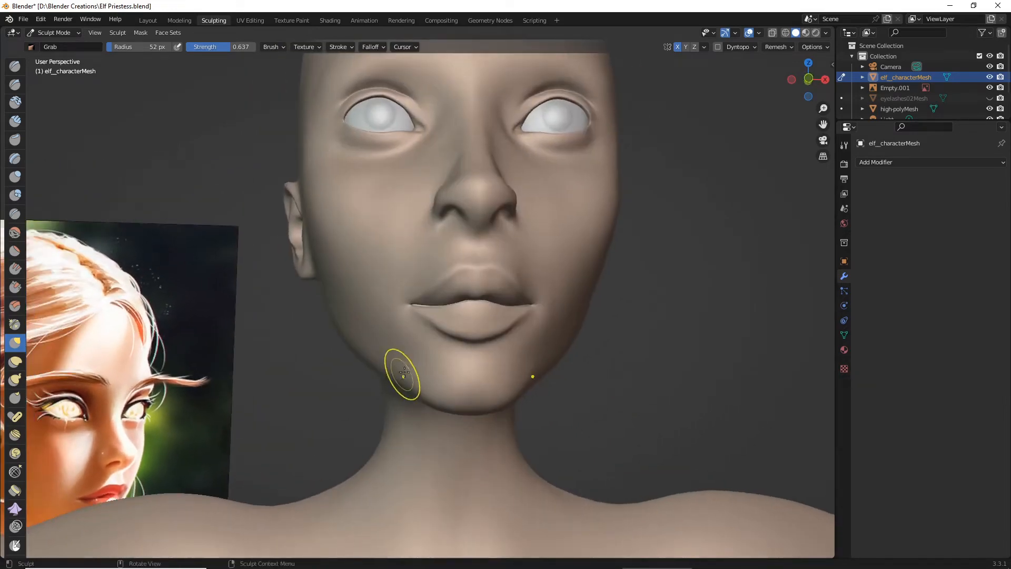
{"action": "scroll", "coordinate": [404, 372], "scroll_direction": "up", "scroll_amount": 3}
{"action": "left_click_drag", "start_coordinate": [513, 295], "coordinate": [511, 324]}
{"action": "scroll", "coordinate": [504, 327], "scroll_direction": "down", "scroll_amount": 3}
{"action": "mouse_move", "coordinate": [501, 327]}
{"action": "middle_mouse_down"}
{"action": "mouse_move", "coordinate": [487, 335]}
{"action": "mouse_move", "coordinate": [493, 328]}
{"action": "middle_mouse_up"}
- Soften the upper lip's central point and the adjoining lip line using the Smooth brush with 52 px radius and 0.144 strength
{"action": "scroll", "coordinate": [487, 335], "scroll_direction": "up", "scroll_amount": 3}
{"action": "left_click", "coordinate": [15, 233]}
{"action": "scroll", "coordinate": [257, 298], "scroll_direction": "up", "scroll_amount": 3}
{"action": "middle_click_drag", "start_coordinate": [257, 299], "coordinate": [278, 288]}
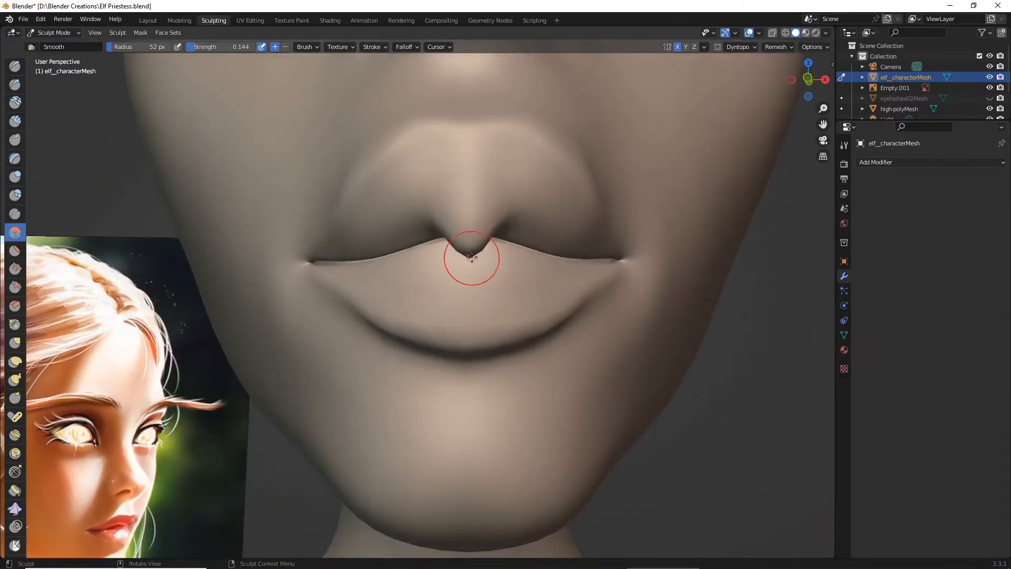
{"action": "mouse_move", "coordinate": [472, 264]}
{"action": "left_mouse_down"}
{"action": "mouse_move", "coordinate": [451, 238]}
{"action": "mouse_move", "coordinate": [469, 239]}
{"action": "left_mouse_up"}
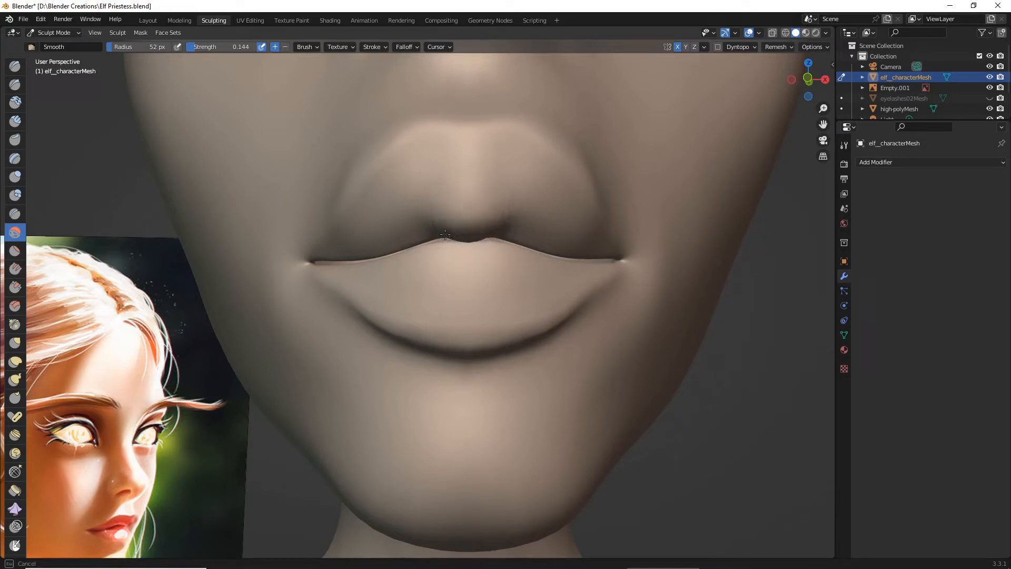
{"action": "left_click_drag", "start_coordinate": [444, 240], "coordinate": [447, 240]}
- Smooth the parting line between the lips on both sides of the centre point
{"action": "scroll", "coordinate": [453, 248], "scroll_direction": "down", "scroll_amount": 5}
{"action": "mouse_move", "coordinate": [487, 282]}
{"action": "middle_mouse_down"}
{"action": "mouse_move", "coordinate": [466, 297]}
{"action": "mouse_move", "coordinate": [479, 317]}
{"action": "middle_mouse_up"}
{"action": "scroll", "coordinate": [484, 306], "scroll_direction": "down", "scroll_amount": 3}
{"action": "scroll", "coordinate": [411, 306], "scroll_direction": "up", "scroll_amount": 8}
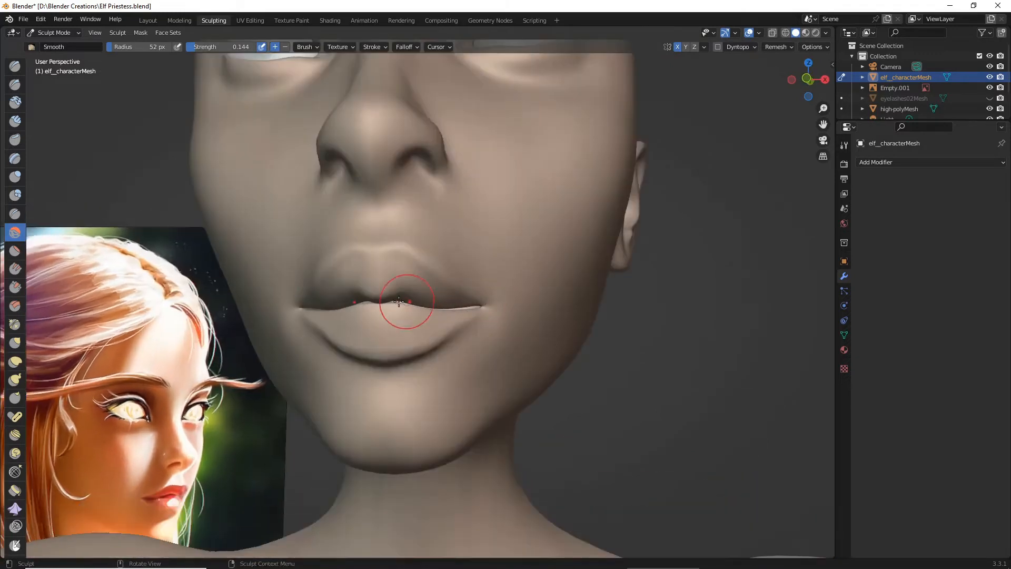
{"action": "mouse_move", "coordinate": [368, 303]}
{"action": "left_mouse_down"}
{"action": "mouse_move", "coordinate": [340, 301]}
{"action": "mouse_move", "coordinate": [352, 304]}
{"action": "mouse_move", "coordinate": [329, 271]}
{"action": "mouse_move", "coordinate": [390, 312]}
{"action": "mouse_move", "coordinate": [327, 304]}
{"action": "left_mouse_up"}
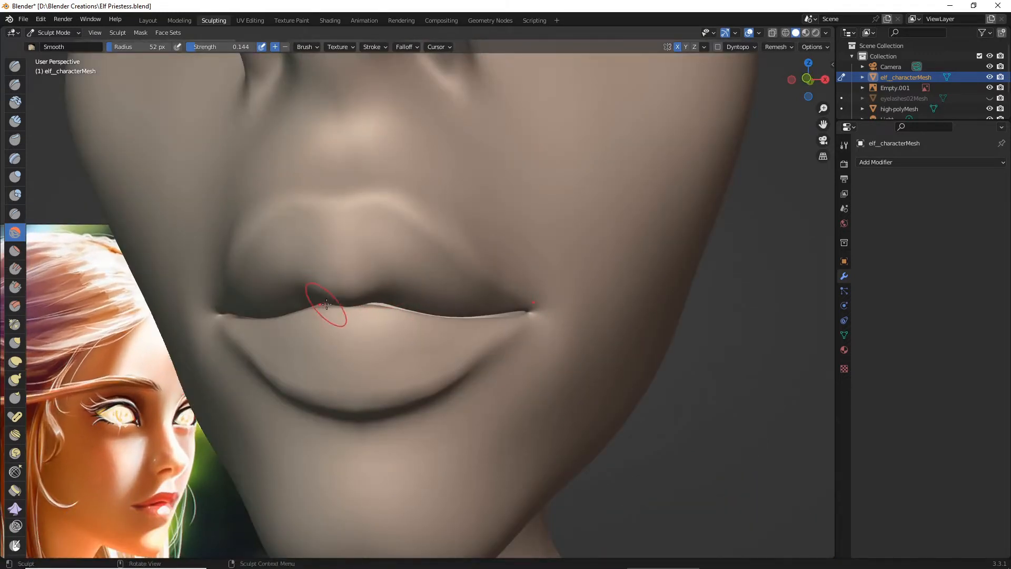
- Examine the reshaped lips from several distances and in three-quarter view against the reference painting
{"action": "scroll", "coordinate": [327, 304], "scroll_direction": "down", "scroll_amount": 7}
{"action": "mouse_move", "coordinate": [327, 305]}
{"action": "middle_mouse_down"}
{"action": "mouse_move", "coordinate": [356, 323]}
{"action": "mouse_move", "coordinate": [332, 331]}
{"action": "middle_mouse_up"}
{"action": "scroll", "coordinate": [332, 332], "scroll_direction": "down", "scroll_amount": 5}
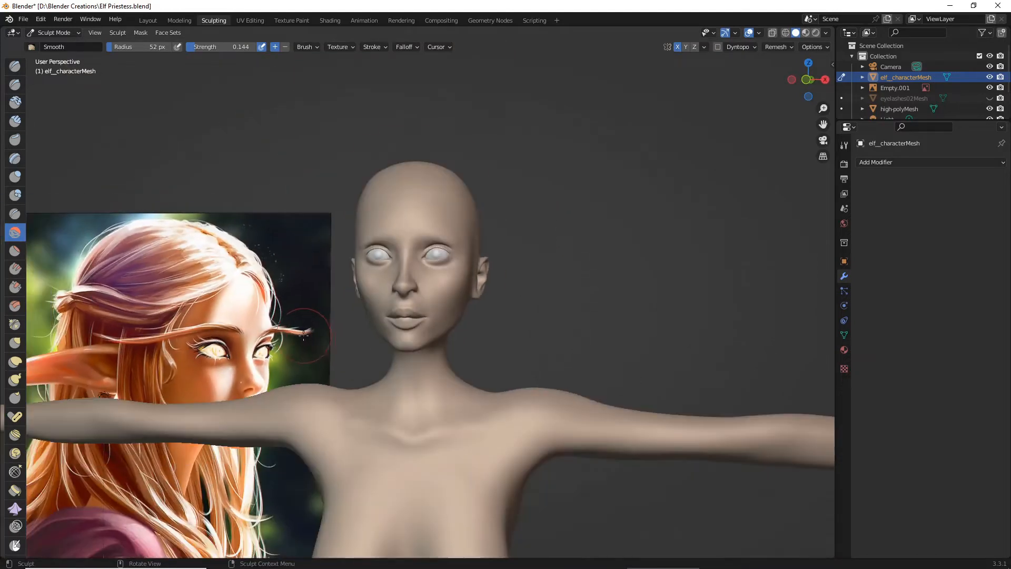
{"action": "scroll", "coordinate": [314, 339], "scroll_direction": "up", "scroll_amount": 3}
{"action": "scroll", "coordinate": [314, 339], "scroll_direction": "up", "scroll_amount": 3}
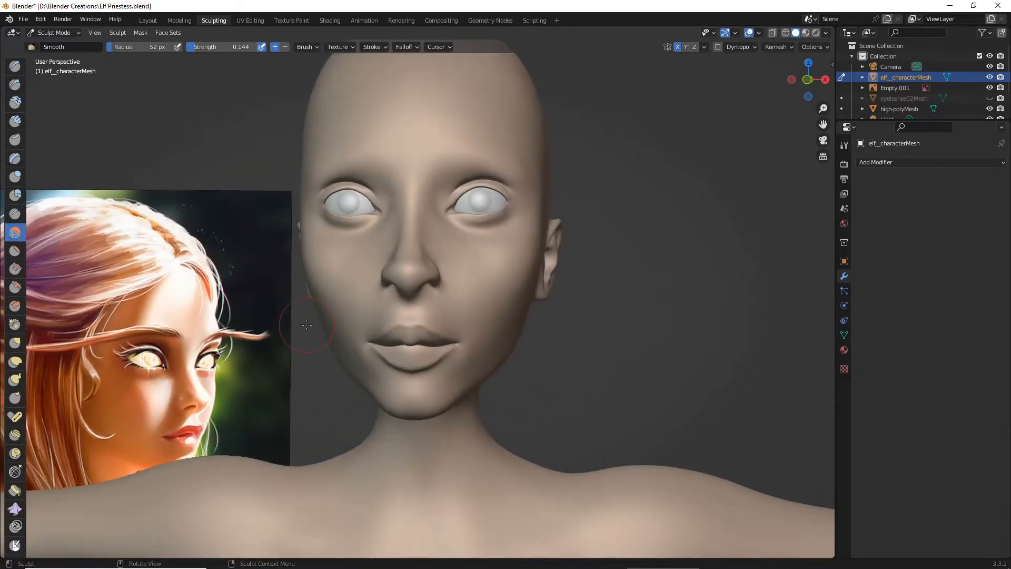
{"action": "middle_click_drag", "start_coordinate": [354, 352], "coordinate": [306, 362]}
{"action": "scroll", "coordinate": [305, 362], "scroll_direction": "up", "scroll_amount": 3}
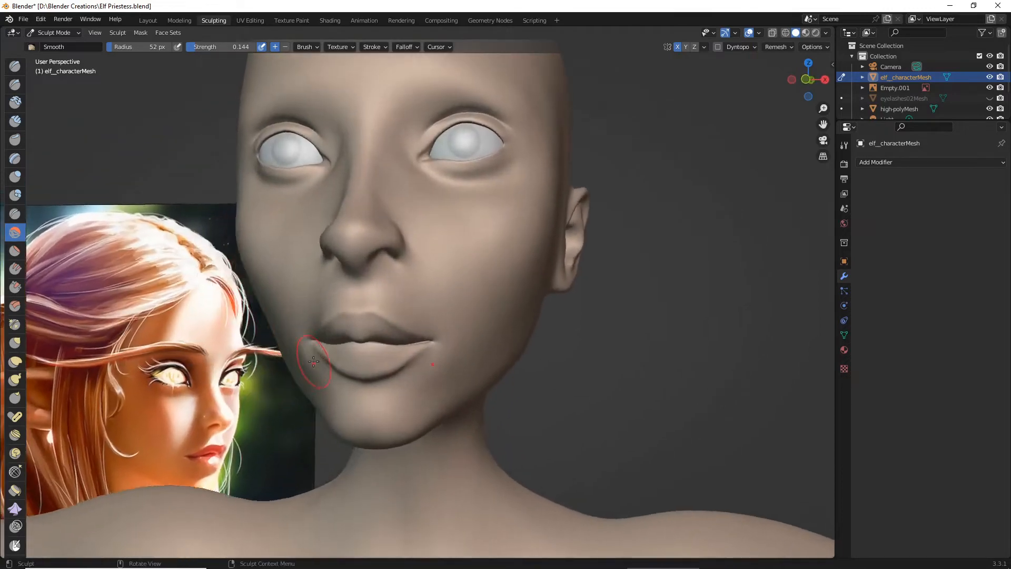
{"action": "scroll", "coordinate": [314, 361], "scroll_direction": "up", "scroll_amount": 2}
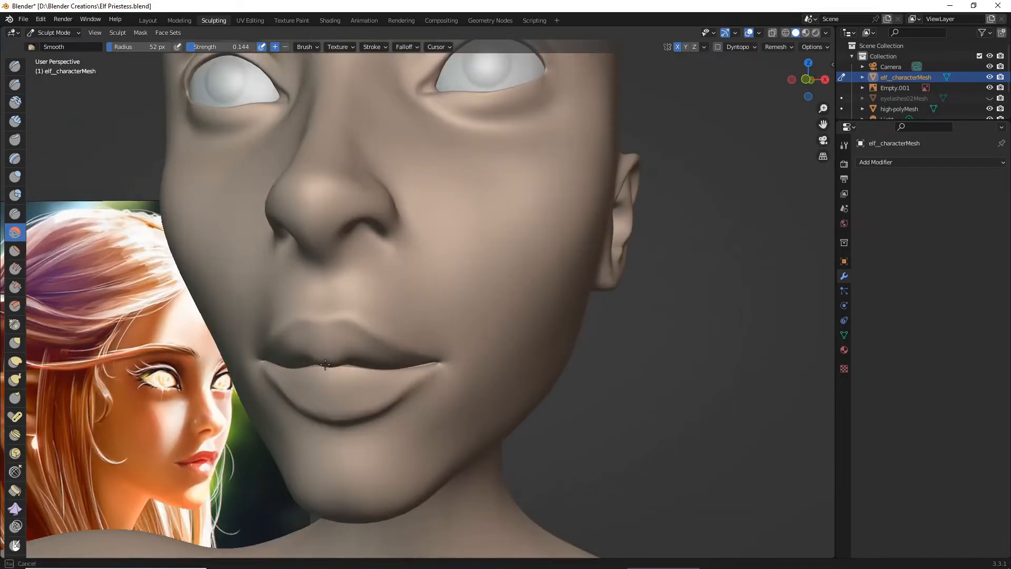
- Check the smoothed lip line from the front and three-quarter view, and save the Elf Priestess file
{"action": "scroll", "coordinate": [328, 370], "scroll_direction": "down", "scroll_amount": 6}
{"action": "middle_click_drag", "start_coordinate": [328, 370], "coordinate": [378, 371]}
{"action": "scroll", "coordinate": [378, 370], "scroll_direction": "up", "scroll_amount": 4}
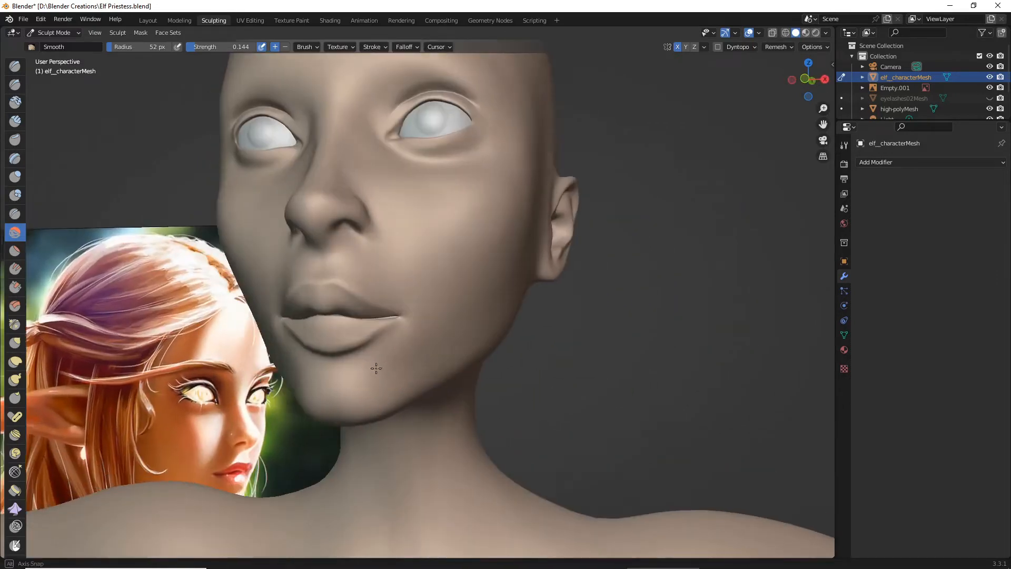
{"action": "scroll", "coordinate": [378, 371], "scroll_direction": "down", "scroll_amount": 4}
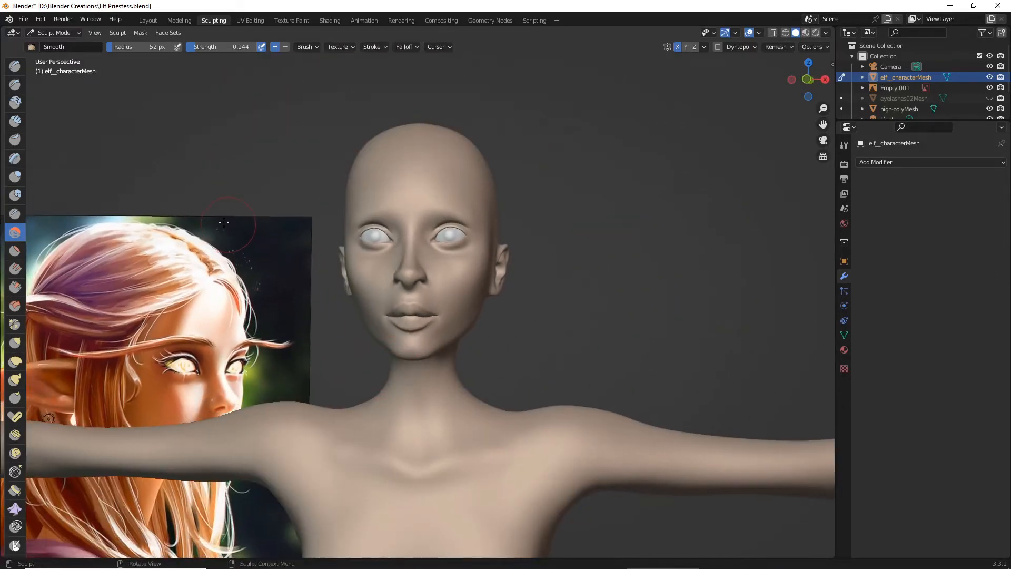
{"action": "left_click", "coordinate": [23, 19]}
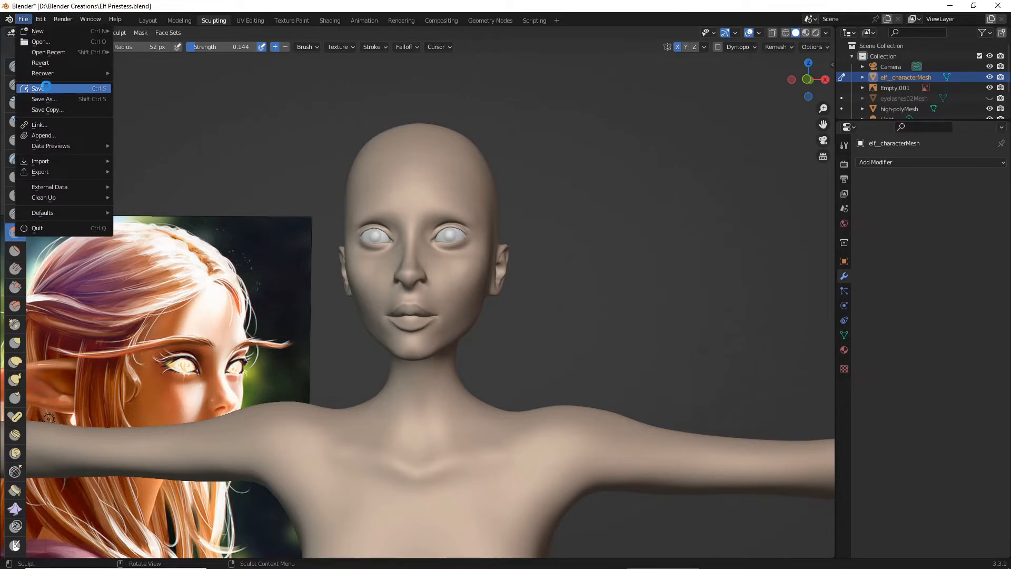
{"action": "left_click", "coordinate": [46, 88]}
- Build up the lower lip's surface with the Draw brush at 52 px radius and 0.093 strength
{"action": "scroll", "coordinate": [317, 315], "scroll_direction": "up", "scroll_amount": 2}
{"action": "middle_click_drag", "start_coordinate": [317, 315], "coordinate": [366, 362]}
{"action": "scroll", "coordinate": [355, 345], "scroll_direction": "up", "scroll_amount": 2}
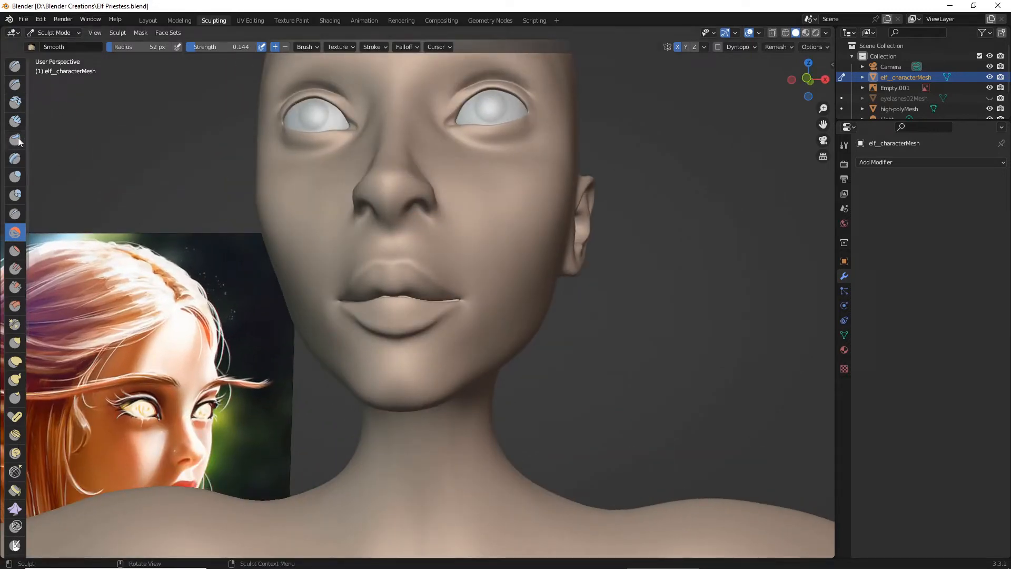
{"action": "left_click", "coordinate": [15, 65]}
{"action": "scroll", "coordinate": [370, 335], "scroll_direction": "up", "scroll_amount": 2}
{"action": "scroll", "coordinate": [370, 336], "scroll_direction": "up", "scroll_amount": 3}
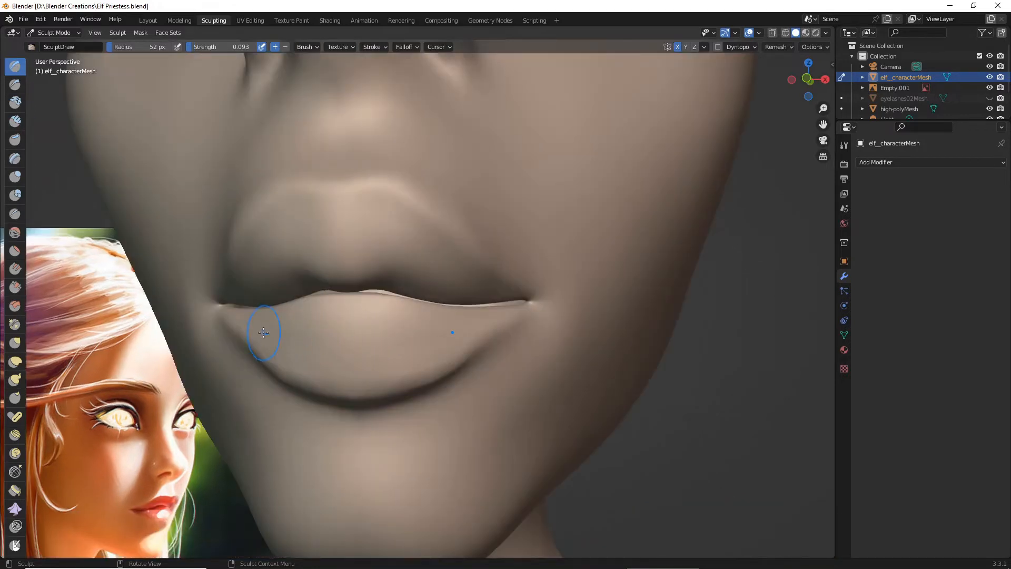
{"action": "left_click_drag", "start_coordinate": [264, 332], "coordinate": [383, 361]}
{"action": "mouse_move", "coordinate": [354, 319]}
{"action": "left_mouse_down"}
{"action": "mouse_move", "coordinate": [264, 318]}
{"action": "mouse_move", "coordinate": [406, 305]}
{"action": "mouse_move", "coordinate": [343, 316]}
{"action": "left_mouse_up"}
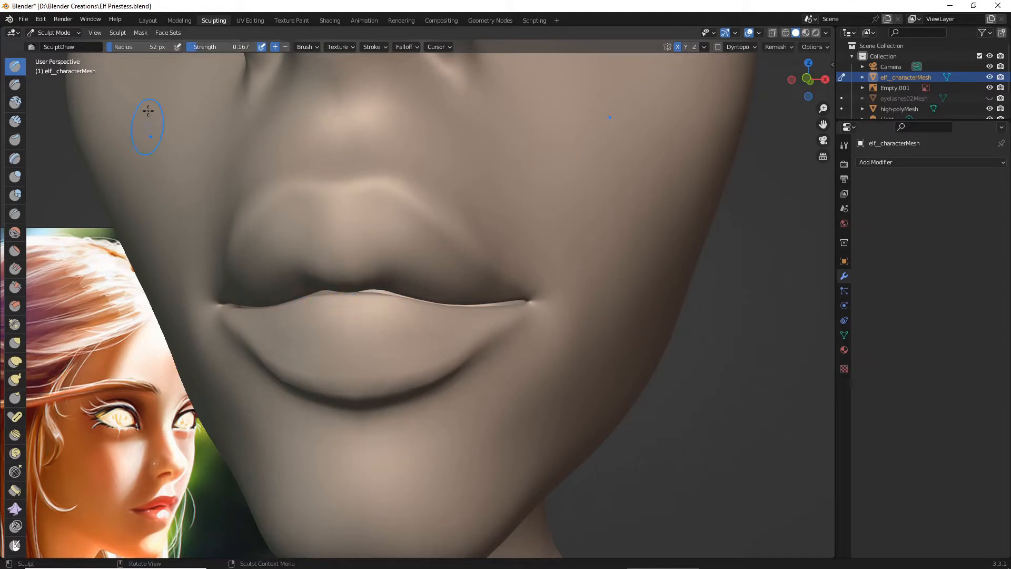
- Add more volume across the lower lip just under the parting line, using the Draw brush at 55 px radius and 0.167 strength
{"action": "left_click_drag", "start_coordinate": [120, 48], "coordinate": [109, 47]}
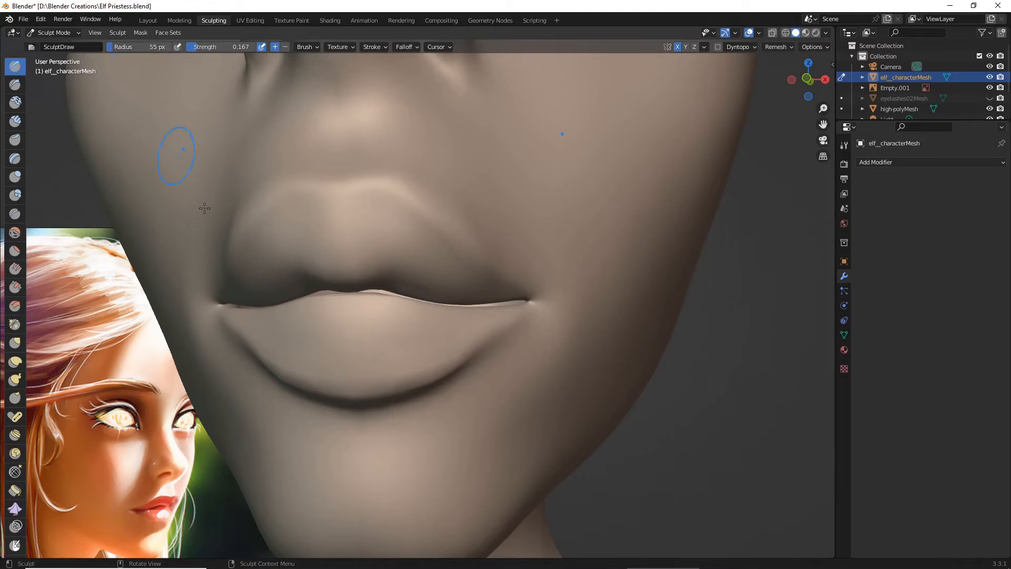
{"action": "left_click_drag", "start_coordinate": [264, 330], "coordinate": [375, 365]}
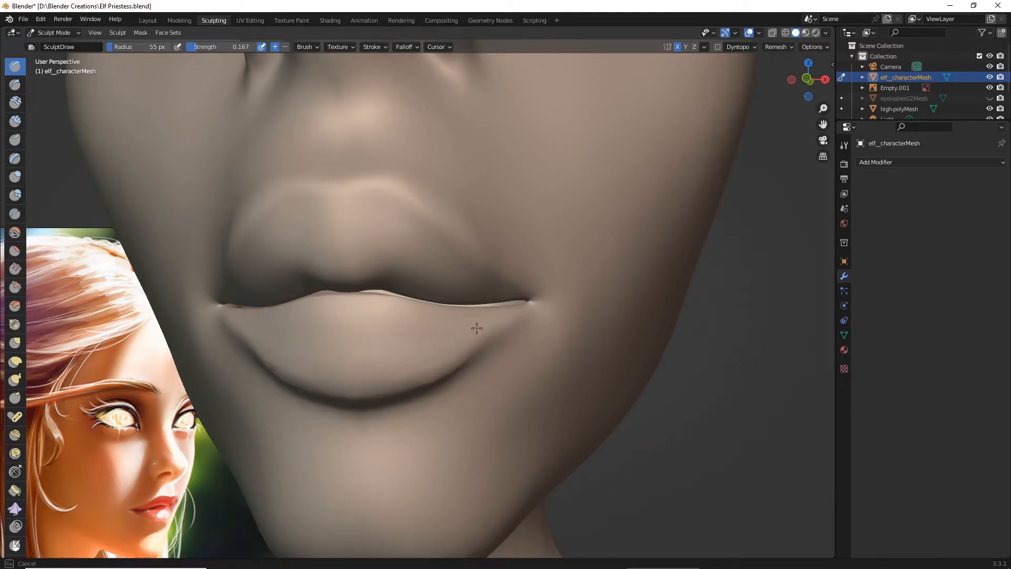
{"action": "left_click_drag", "start_coordinate": [307, 323], "coordinate": [377, 309]}
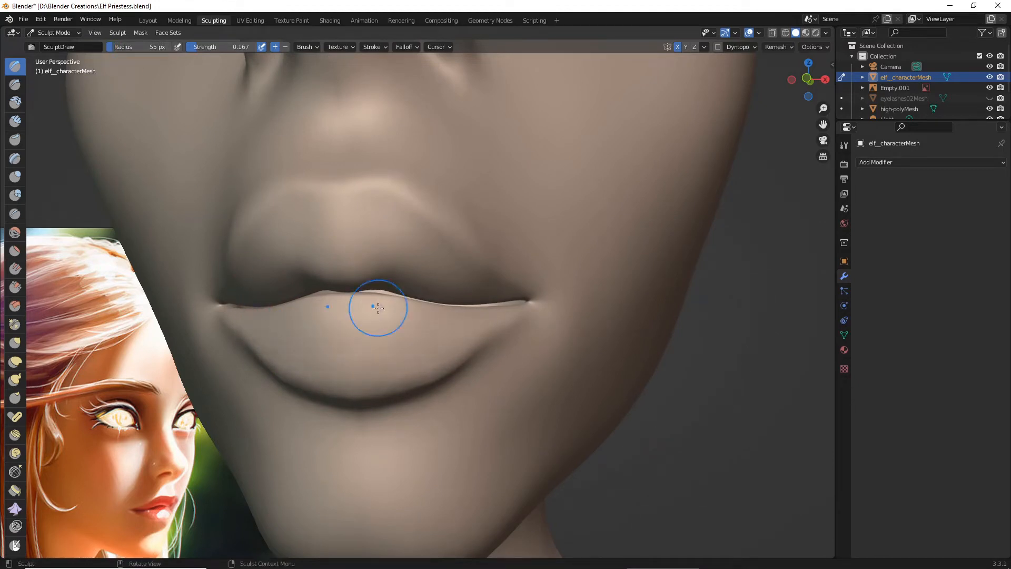
{"action": "mouse_move", "coordinate": [377, 309]}
{"action": "middle_mouse_down"}
{"action": "mouse_move", "coordinate": [272, 310]}
{"action": "mouse_move", "coordinate": [311, 316]}
{"action": "middle_mouse_up"}
{"action": "scroll", "coordinate": [318, 314], "scroll_direction": "down", "scroll_amount": 4}
{"action": "scroll", "coordinate": [301, 305], "scroll_direction": "up", "scroll_amount": 6}
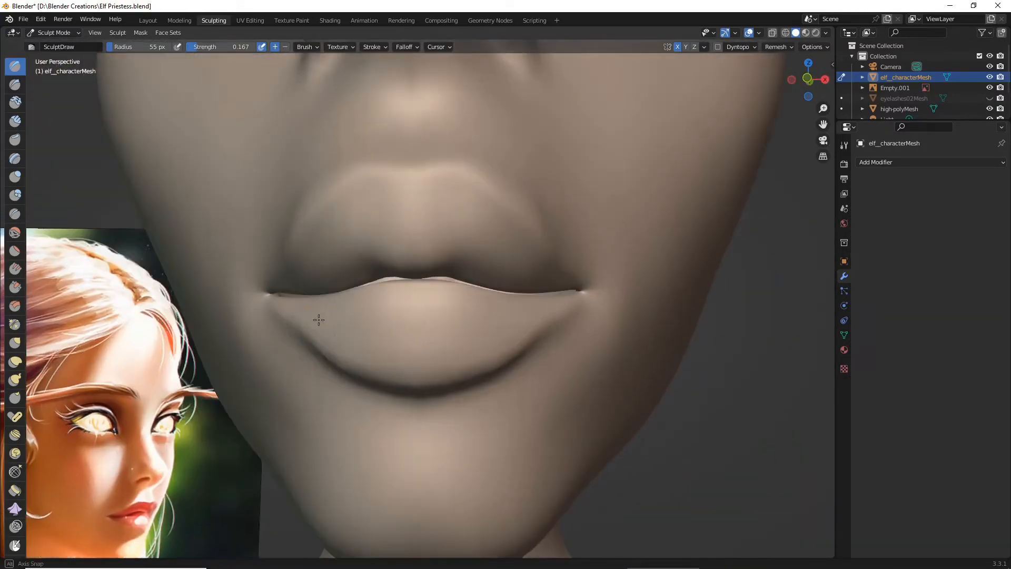
{"action": "left_click_drag", "start_coordinate": [338, 320], "coordinate": [456, 318]}
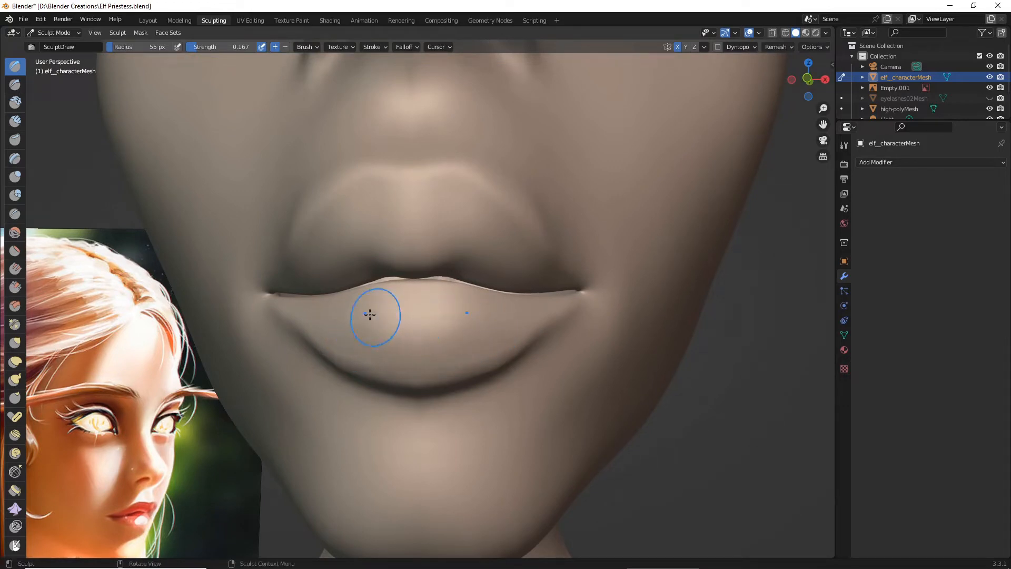
- Fill out the outer part of the lower lip from a three-quarter view with the Draw brush
{"action": "scroll", "coordinate": [449, 300], "scroll_direction": "down", "scroll_amount": 5}
{"action": "middle_click_drag", "start_coordinate": [449, 300], "coordinate": [452, 345]}
{"action": "scroll", "coordinate": [393, 320], "scroll_direction": "down", "scroll_amount": 3}
{"action": "scroll", "coordinate": [409, 352], "scroll_direction": "up", "scroll_amount": 4}
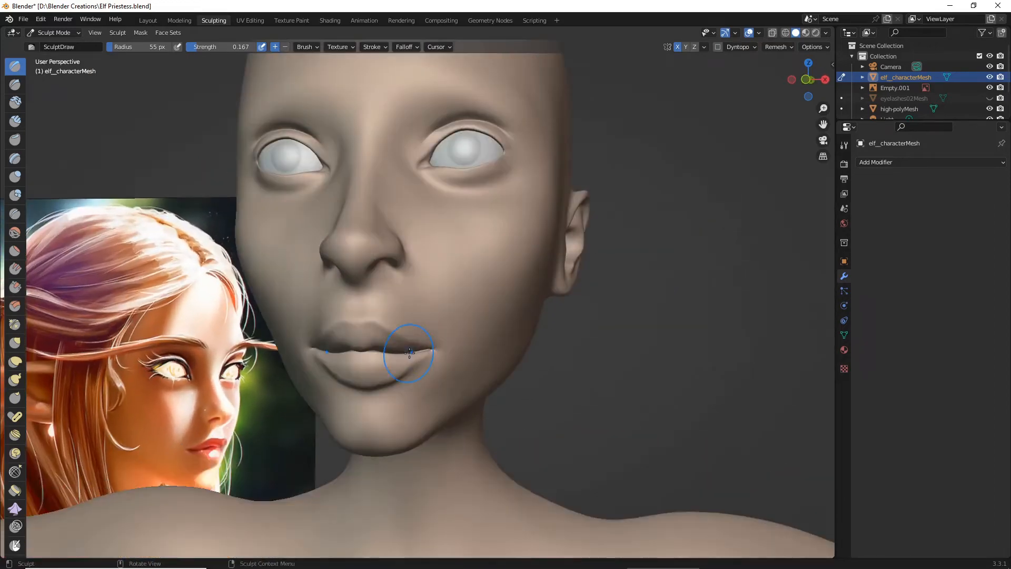
{"action": "scroll", "coordinate": [416, 368], "scroll_direction": "up", "scroll_amount": 5}
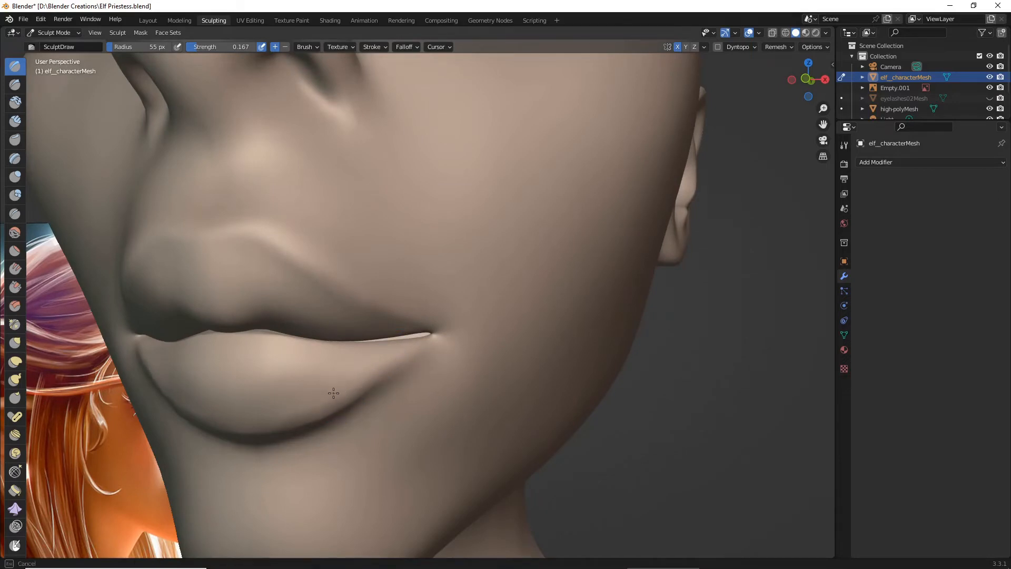
{"action": "scroll", "coordinate": [355, 389], "scroll_direction": "down", "scroll_amount": 9}
{"action": "middle_click_drag", "start_coordinate": [358, 392], "coordinate": [401, 386]}
- Review the fuller lower lip up close and on the whole figure, and save the file
{"action": "scroll", "coordinate": [370, 396], "scroll_direction": "up", "scroll_amount": 3}
{"action": "scroll", "coordinate": [357, 384], "scroll_direction": "up", "scroll_amount": 4}
{"action": "scroll", "coordinate": [403, 374], "scroll_direction": "down", "scroll_amount": 8}
{"action": "scroll", "coordinate": [395, 374], "scroll_direction": "down", "scroll_amount": 2}
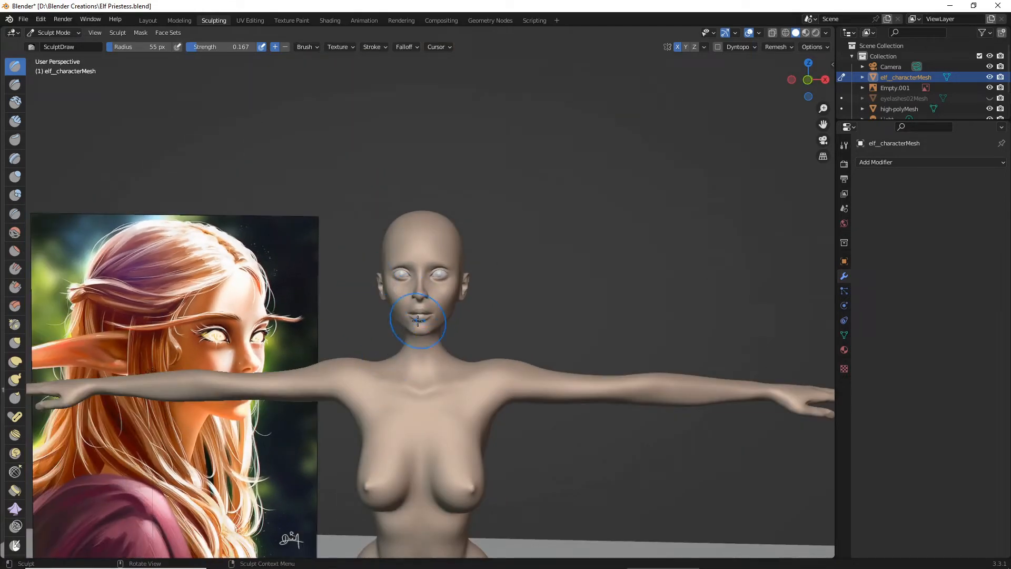
{"action": "left_click", "coordinate": [24, 20]}
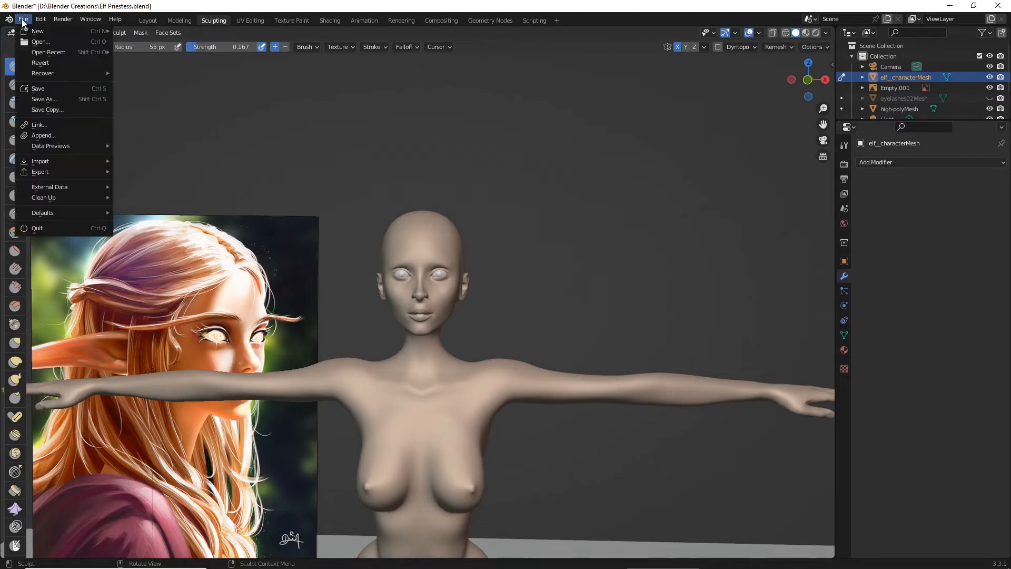
{"action": "left_click", "coordinate": [47, 91]}
- Thicken the lower lip near the mouth corners, directly beneath the parting line, with the Draw brush
{"action": "scroll", "coordinate": [422, 325], "scroll_direction": "up", "scroll_amount": 6}
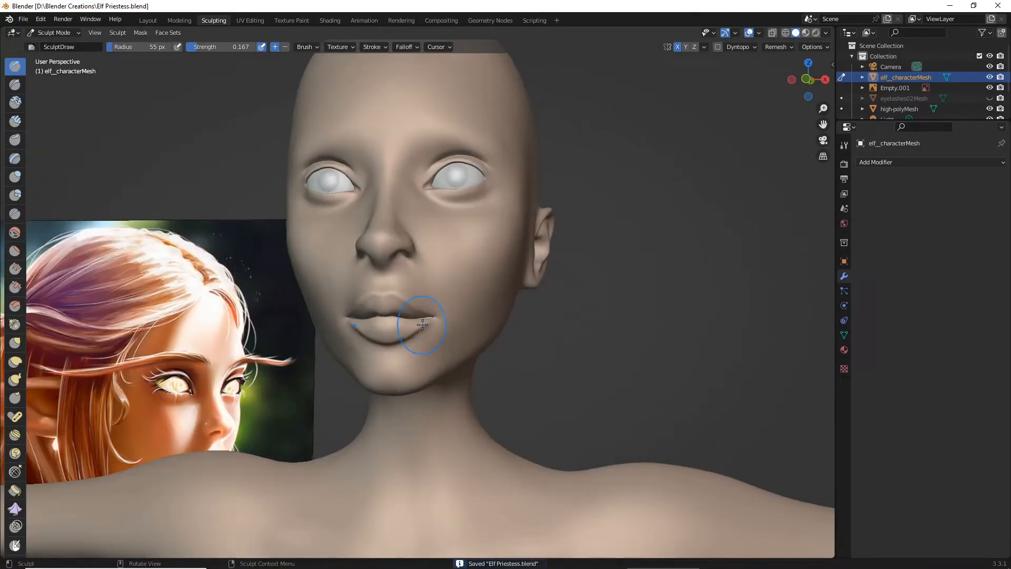
{"action": "scroll", "coordinate": [422, 324], "scroll_direction": "up", "scroll_amount": 1}
{"action": "scroll", "coordinate": [424, 348], "scroll_direction": "up", "scroll_amount": 2}
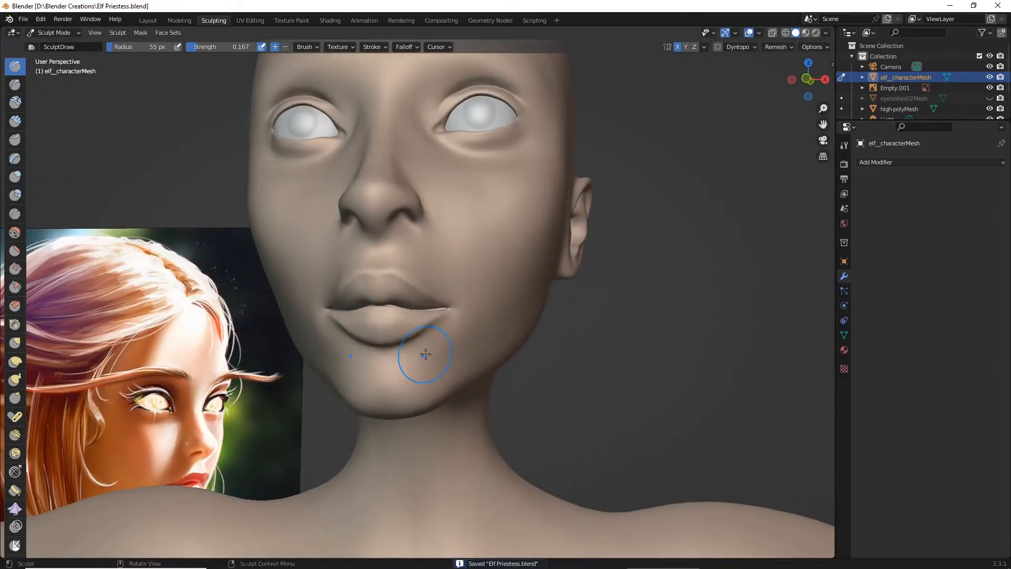
{"action": "mouse_move", "coordinate": [425, 354]}
{"action": "middle_mouse_down"}
{"action": "mouse_move", "coordinate": [321, 362]}
{"action": "mouse_move", "coordinate": [412, 362]}
{"action": "middle_mouse_up"}
{"action": "scroll", "coordinate": [375, 354], "scroll_direction": "up", "scroll_amount": 4}
{"action": "scroll", "coordinate": [375, 355], "scroll_direction": "down", "scroll_amount": 2}
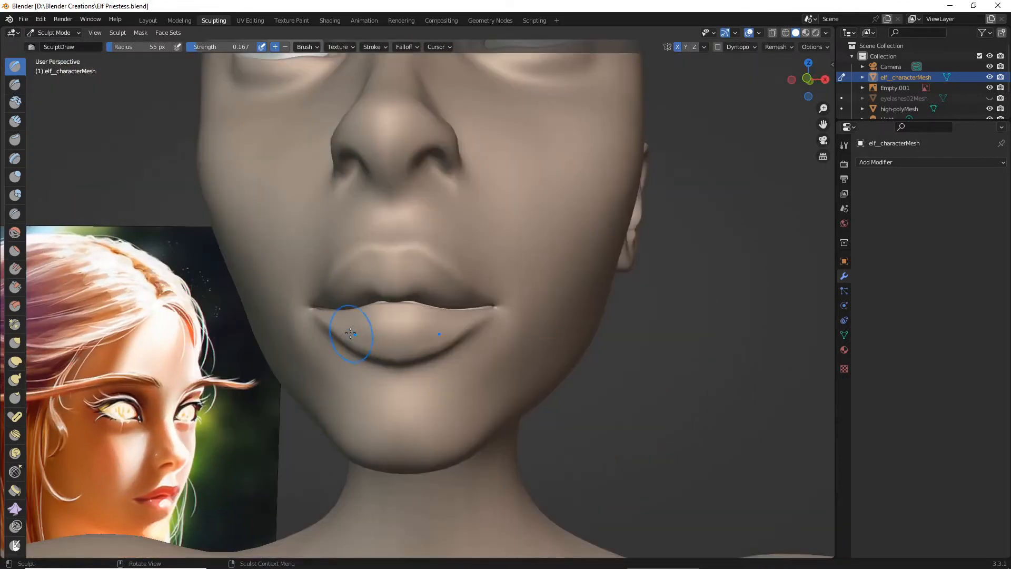
{"action": "scroll", "coordinate": [335, 319], "scroll_direction": "up", "scroll_amount": 2}
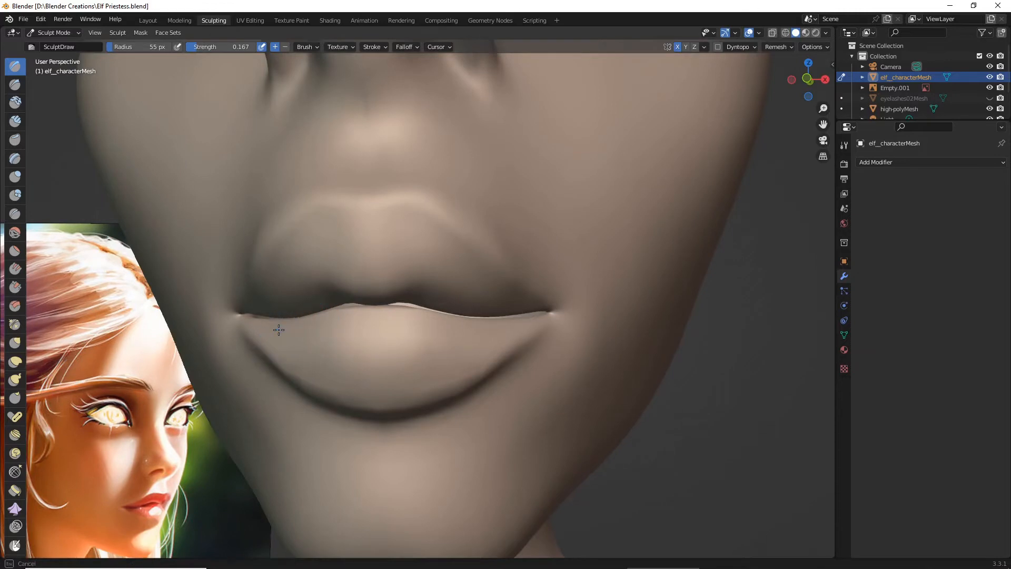
{"action": "left_click_drag", "start_coordinate": [279, 330], "coordinate": [263, 333]}
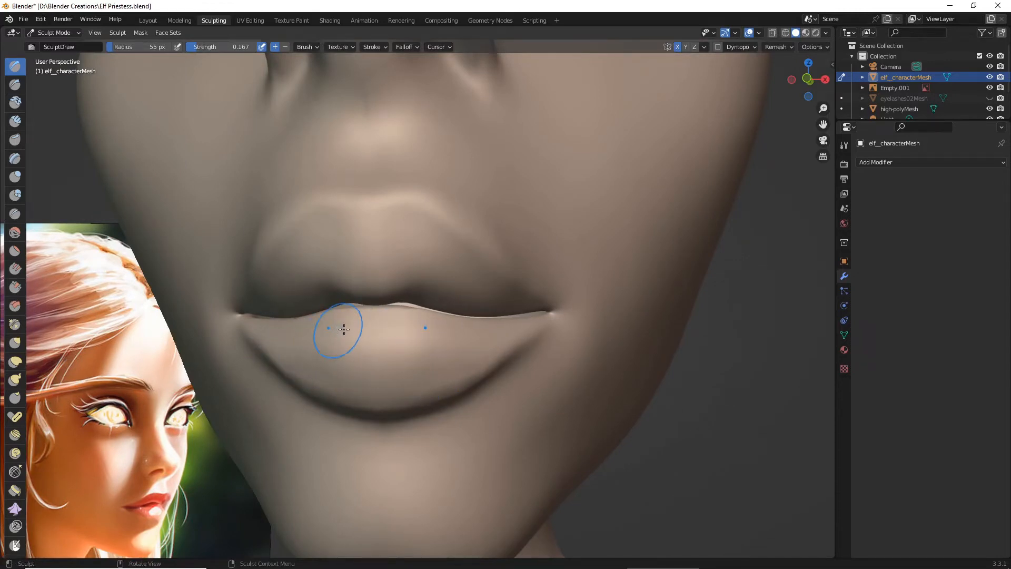
- Round out the middle and sides of the lower lip with the Draw brush, checking its shape from several angles
{"action": "scroll", "coordinate": [417, 343], "scroll_direction": "down", "scroll_amount": 3}
{"action": "middle_click_drag", "start_coordinate": [417, 344], "coordinate": [395, 350]}
{"action": "scroll", "coordinate": [386, 348], "scroll_direction": "up", "scroll_amount": 7}
{"action": "scroll", "coordinate": [363, 350], "scroll_direction": "down", "scroll_amount": 2}
{"action": "scroll", "coordinate": [419, 326], "scroll_direction": "up", "scroll_amount": 3}
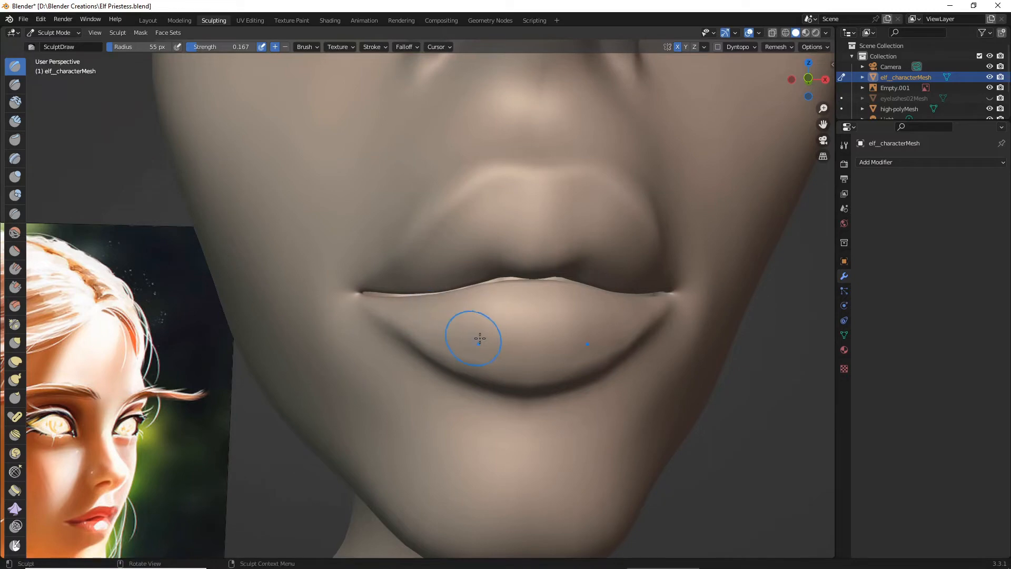
{"action": "scroll", "coordinate": [480, 338], "scroll_direction": "down", "scroll_amount": 6}
{"action": "mouse_move", "coordinate": [478, 338]}
{"action": "middle_mouse_down"}
{"action": "mouse_move", "coordinate": [403, 348]}
{"action": "mouse_move", "coordinate": [493, 338]}
{"action": "middle_mouse_up"}
{"action": "scroll", "coordinate": [492, 338], "scroll_direction": "up", "scroll_amount": 5}
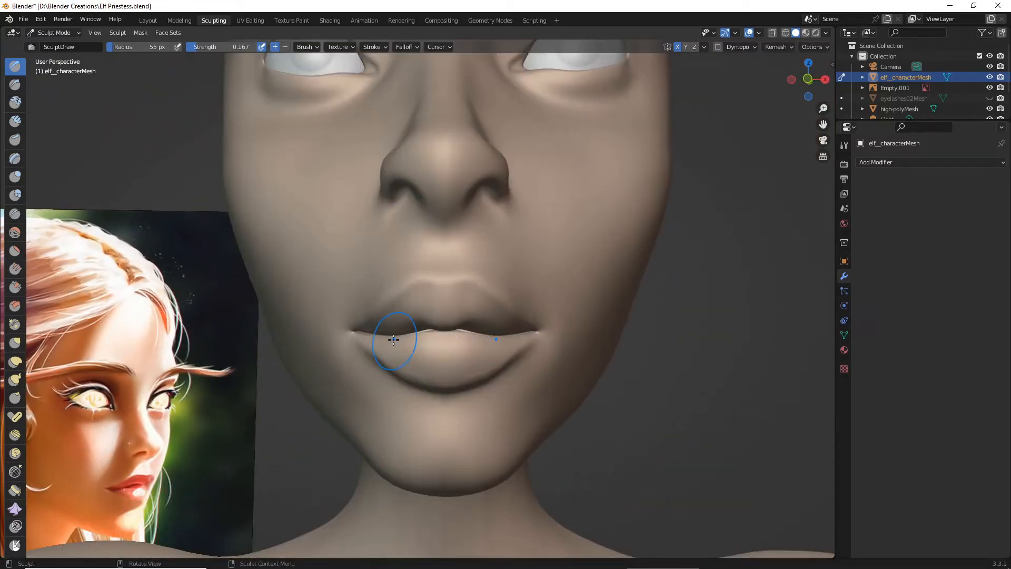
- Smooth the lower lip's surface and the crease along its lower edge with the Smooth brush at 55 px radius and 0.144 strength
{"action": "scroll", "coordinate": [380, 342], "scroll_direction": "down", "scroll_amount": 5}
{"action": "scroll", "coordinate": [385, 360], "scroll_direction": "up", "scroll_amount": 3}
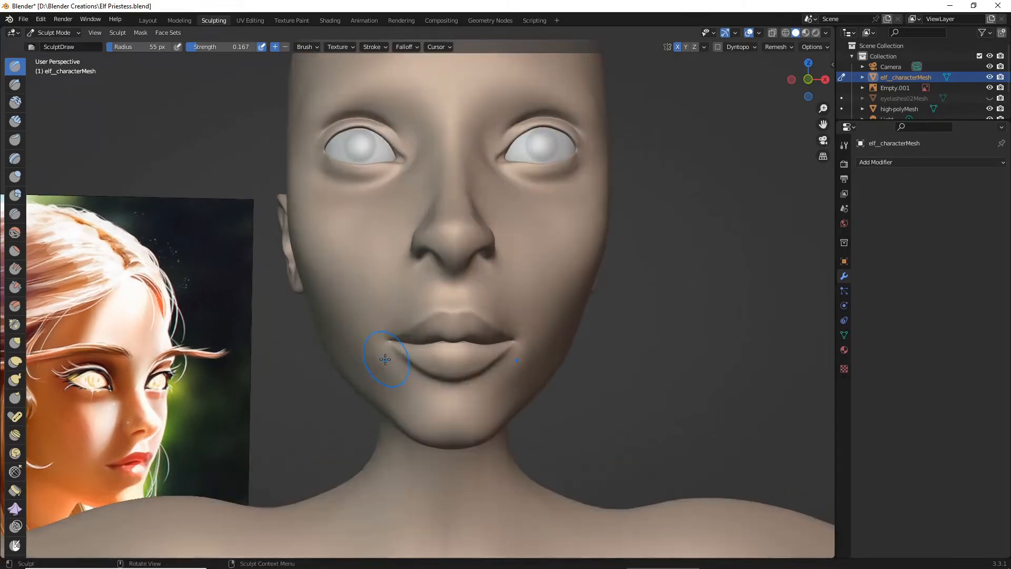
{"action": "scroll", "coordinate": [362, 358], "scroll_direction": "up", "scroll_amount": 2}
{"action": "middle_click_drag", "start_coordinate": [361, 356], "coordinate": [306, 343]}
{"action": "scroll", "coordinate": [307, 343], "scroll_direction": "up", "scroll_amount": 3}
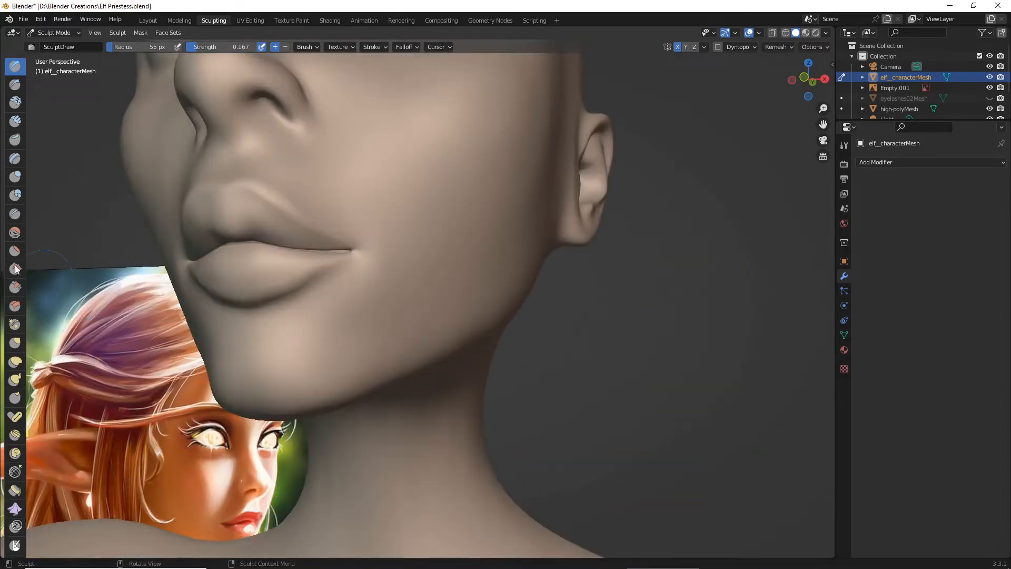
{"action": "left_click", "coordinate": [15, 232]}
{"action": "scroll", "coordinate": [248, 276], "scroll_direction": "up", "scroll_amount": 3}
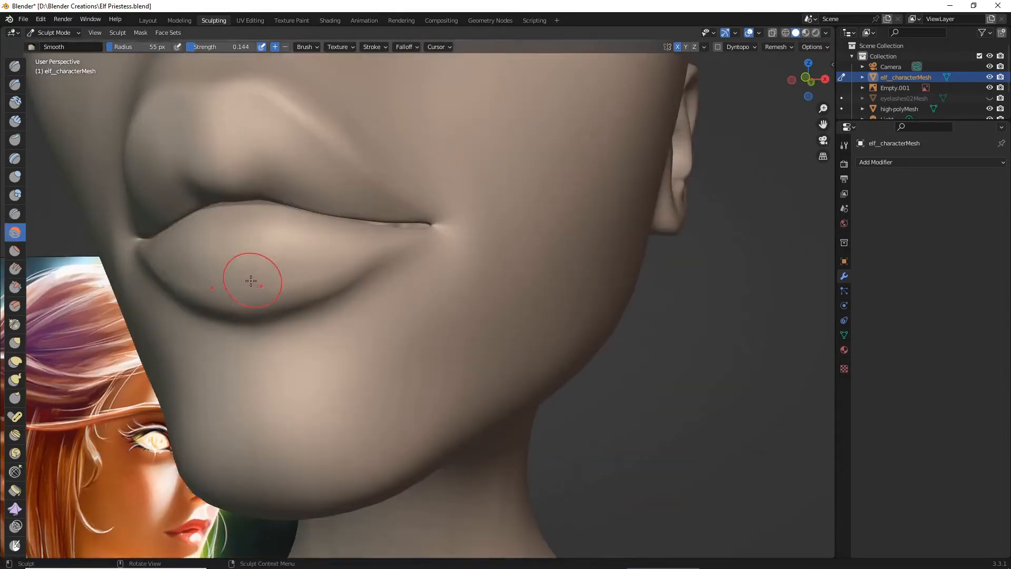
{"action": "middle_click_drag", "start_coordinate": [241, 311], "coordinate": [348, 351]}
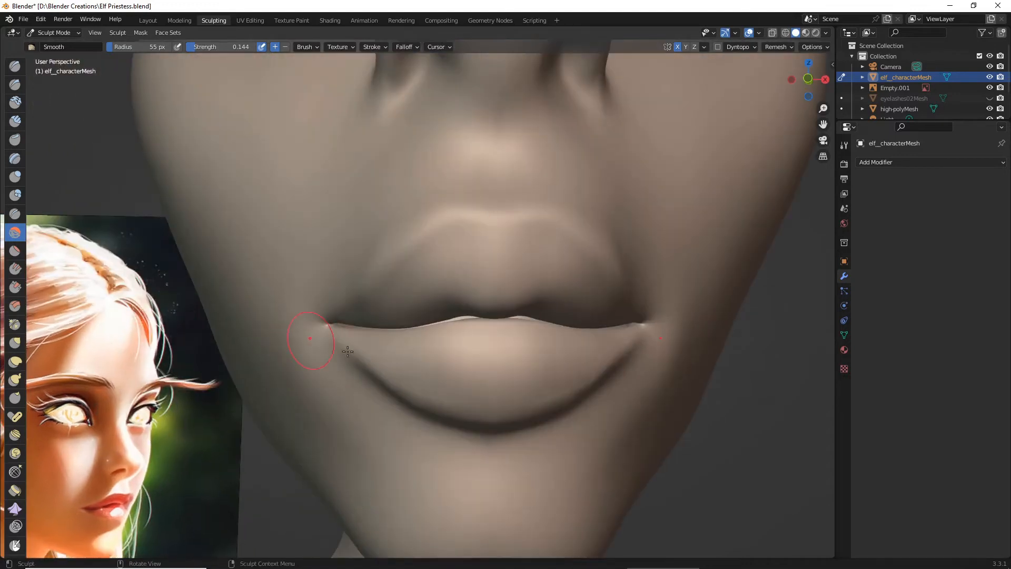
{"action": "left_click_drag", "start_coordinate": [519, 366], "coordinate": [453, 391]}
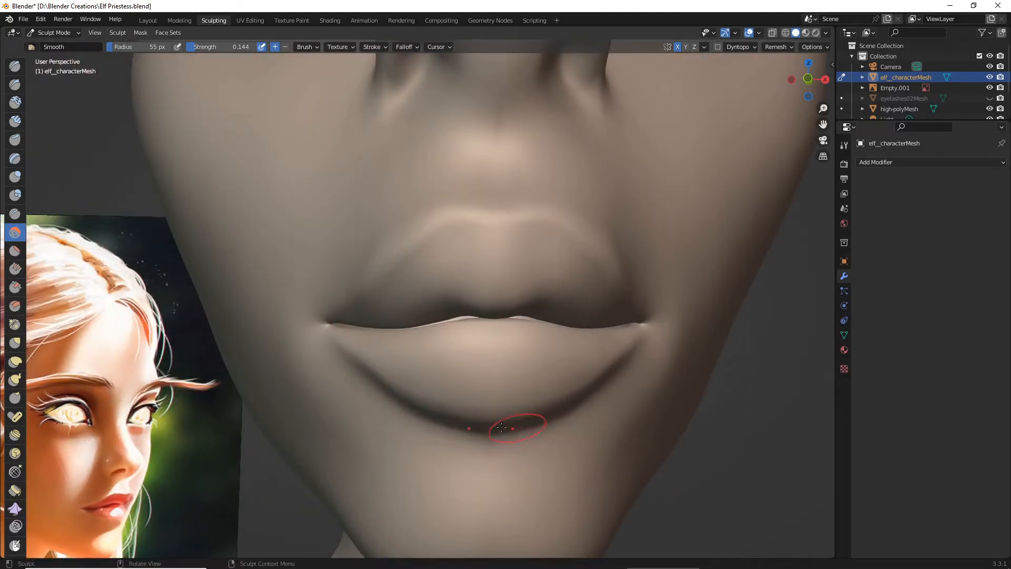
{"action": "scroll", "coordinate": [534, 441], "scroll_direction": "down", "scroll_amount": 4}
{"action": "middle_click_drag", "start_coordinate": [524, 429], "coordinate": [433, 435]}
- Adjust the position of the mouth corners with the Grab brush at 55 px radius and 0.637 strength
{"action": "scroll", "coordinate": [482, 430], "scroll_direction": "down", "scroll_amount": 6}
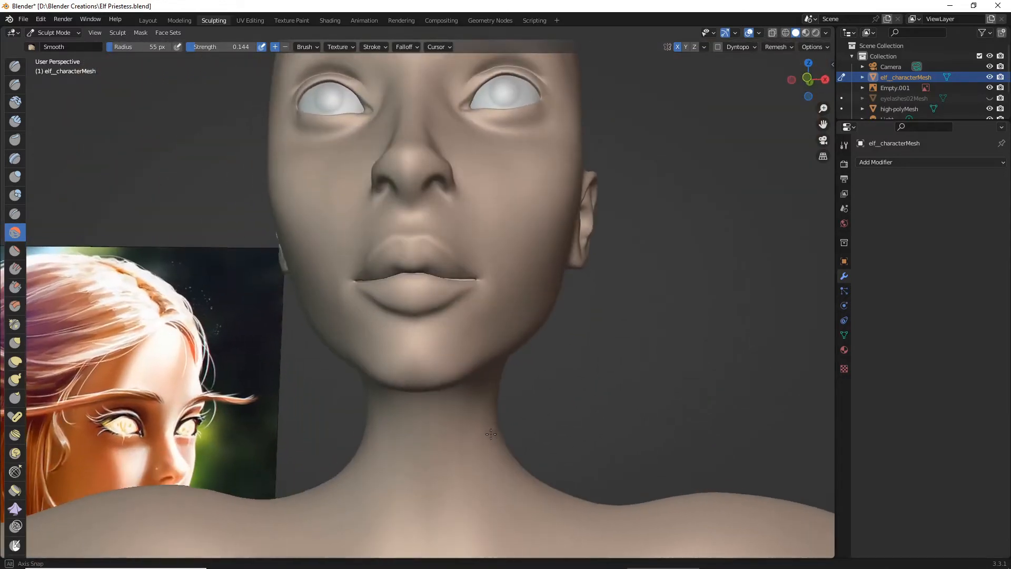
{"action": "middle_click_drag", "start_coordinate": [493, 440], "coordinate": [457, 431]}
{"action": "scroll", "coordinate": [494, 444], "scroll_direction": "down", "scroll_amount": 1}
{"action": "scroll", "coordinate": [496, 447], "scroll_direction": "up", "scroll_amount": 3}
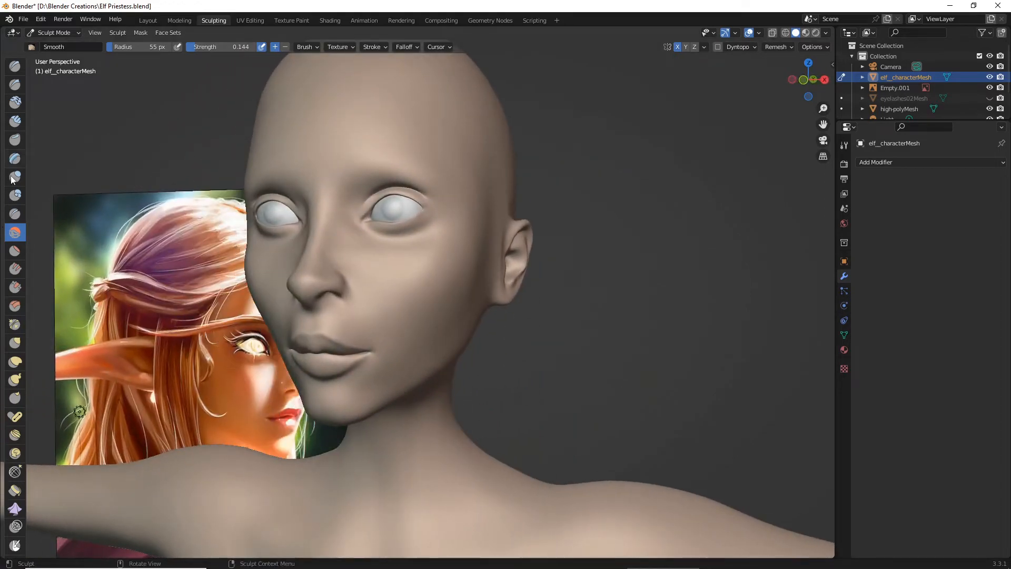
{"action": "left_click", "coordinate": [15, 343]}
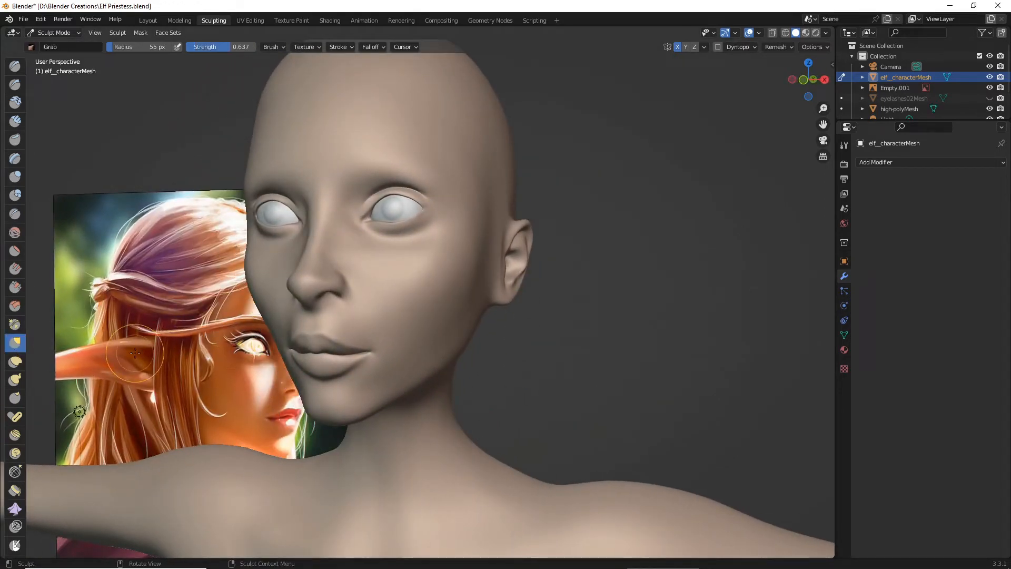
{"action": "scroll", "coordinate": [135, 352], "scroll_direction": "down", "scroll_amount": 2}
{"action": "middle_click_drag", "start_coordinate": [135, 353], "coordinate": [141, 345]}
{"action": "scroll", "coordinate": [357, 365], "scroll_direction": "up", "scroll_amount": 4}
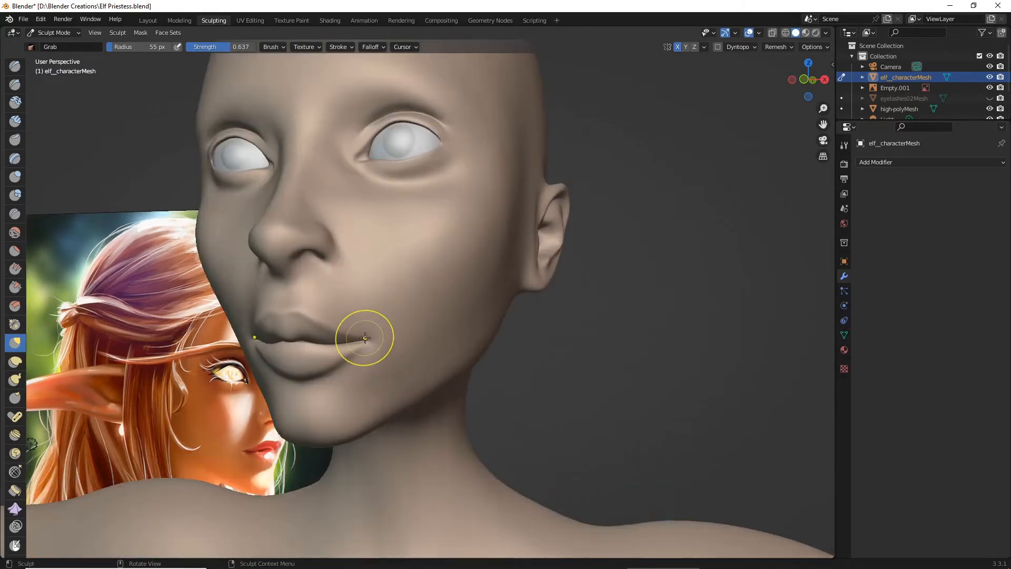
{"action": "left_click_drag", "start_coordinate": [366, 341], "coordinate": [367, 341]}
{"action": "scroll", "coordinate": [416, 354], "scroll_direction": "down", "scroll_amount": 4}
{"action": "mouse_move", "coordinate": [420, 355]}
{"action": "middle_mouse_down"}
{"action": "mouse_move", "coordinate": [481, 363]}
{"action": "mouse_move", "coordinate": [476, 379]}
{"action": "mouse_move", "coordinate": [449, 377]}
{"action": "middle_mouse_up"}
{"action": "scroll", "coordinate": [448, 374], "scroll_direction": "up", "scroll_amount": 5}
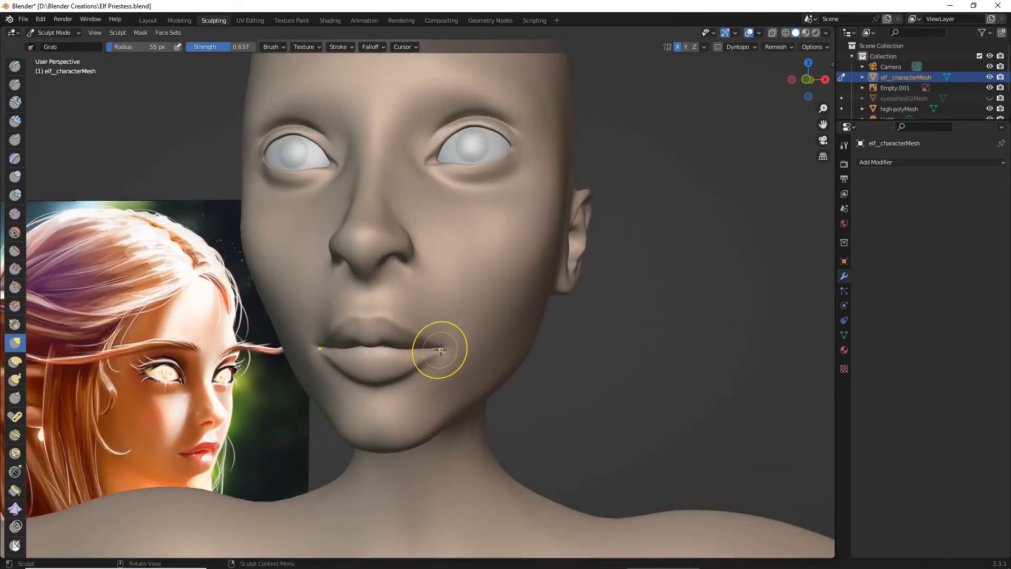
- Compare the mouth and whole face with the reference painting from several distances and angles
{"action": "scroll", "coordinate": [440, 349], "scroll_direction": "down", "scroll_amount": 5}
{"action": "mouse_move", "coordinate": [474, 356]}
{"action": "middle_mouse_down"}
{"action": "mouse_move", "coordinate": [574, 363]}
{"action": "mouse_move", "coordinate": [488, 367]}
{"action": "middle_mouse_up"}
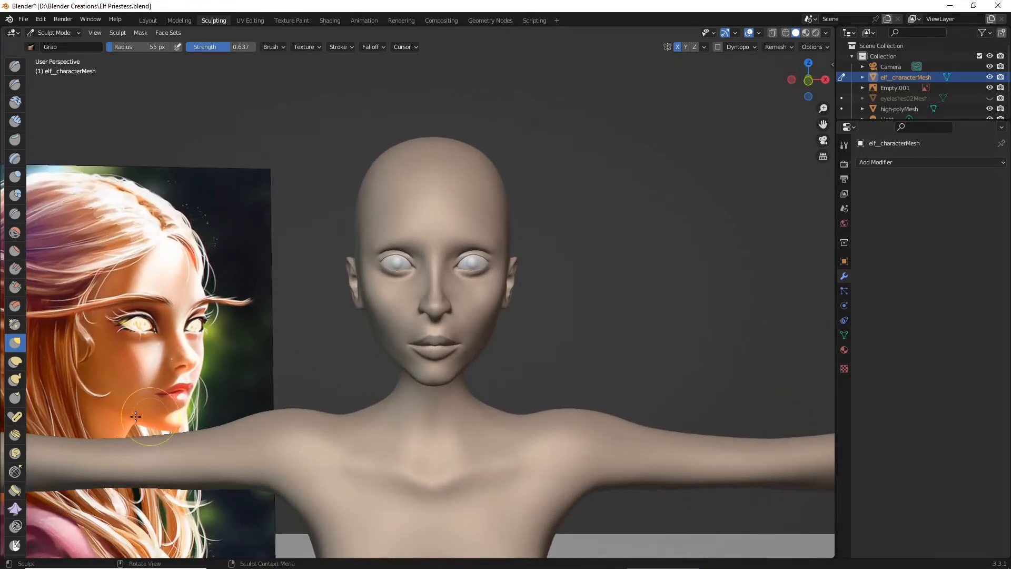
{"action": "scroll", "coordinate": [318, 408], "scroll_direction": "down", "scroll_amount": 3}
{"action": "middle_click_drag", "start_coordinate": [323, 413], "coordinate": [339, 384]}
{"action": "scroll", "coordinate": [339, 395], "scroll_direction": "up", "scroll_amount": 3}
{"action": "scroll", "coordinate": [311, 397], "scroll_direction": "up", "scroll_amount": 3}
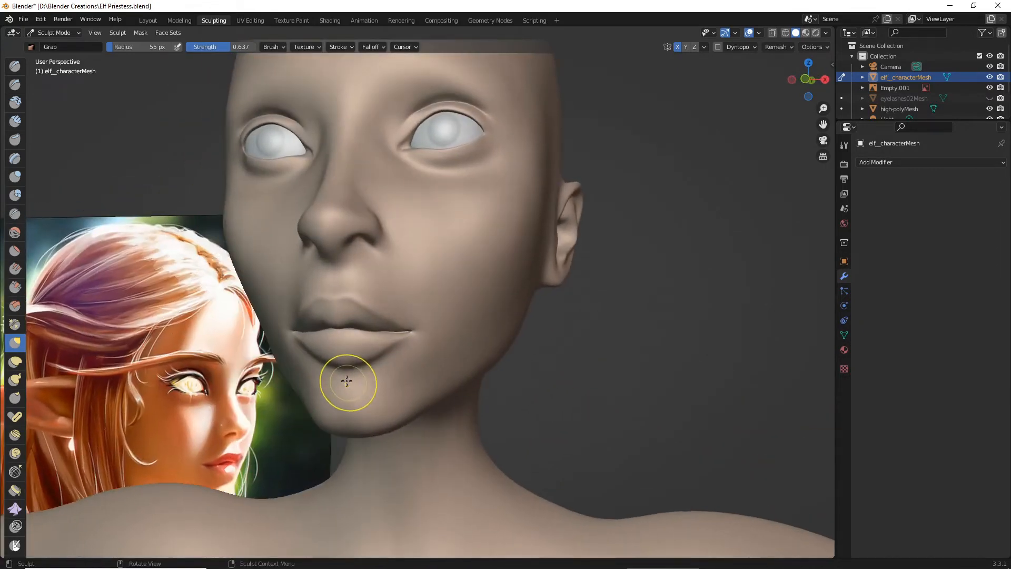
- Sharpen the crease along the lower lip's lower edge with the Draw Sharp brush at 55 px radius and 0.204 strength
{"action": "middle_click_drag", "start_coordinate": [96, 279], "coordinate": [39, 223]}
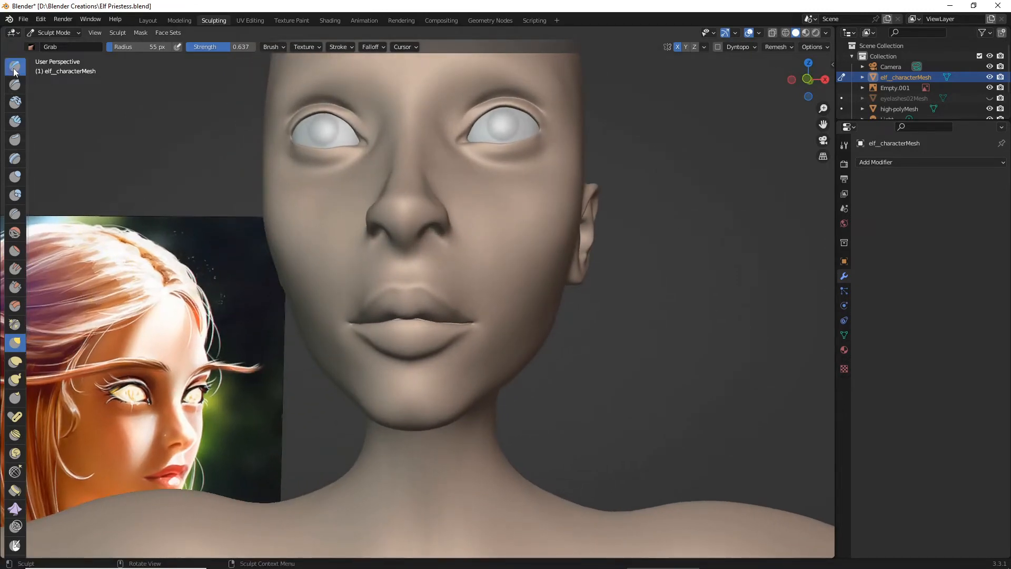
{"action": "left_click", "coordinate": [15, 84]}
{"action": "scroll", "coordinate": [287, 292], "scroll_direction": "up", "scroll_amount": 5}
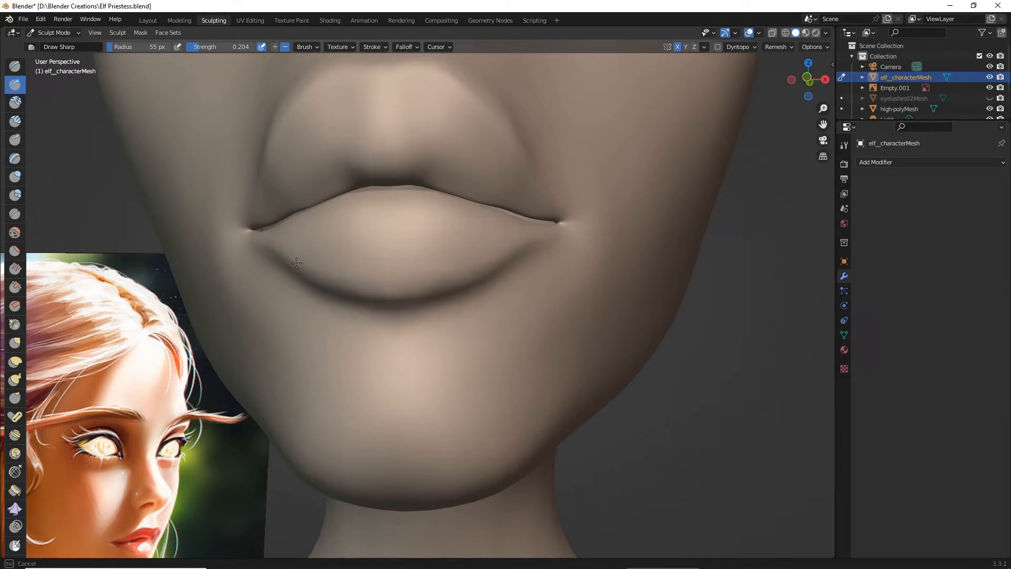
{"action": "scroll", "coordinate": [510, 255], "scroll_direction": "down", "scroll_amount": 5}
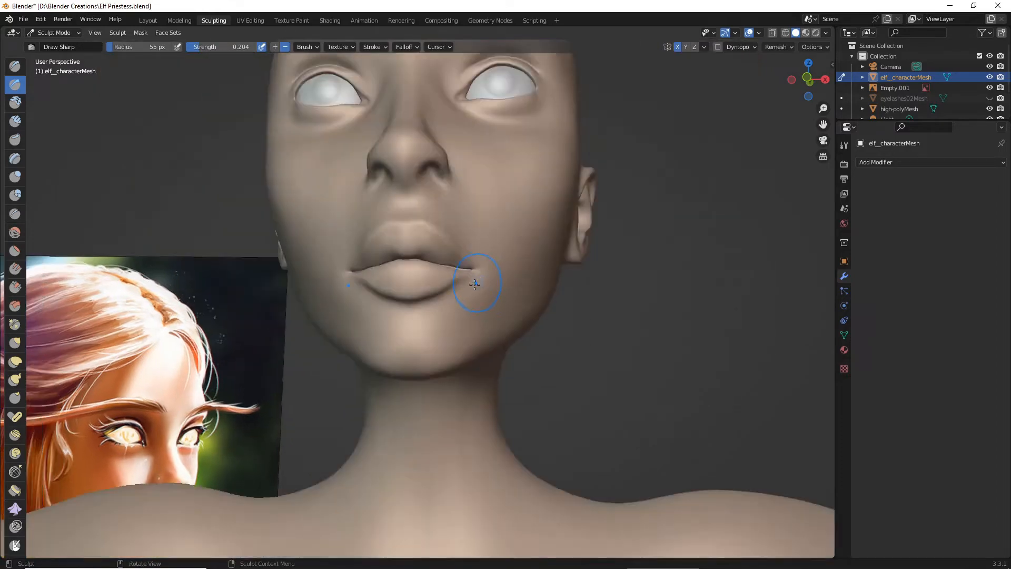
{"action": "middle_click_drag", "start_coordinate": [469, 271], "coordinate": [432, 289]}
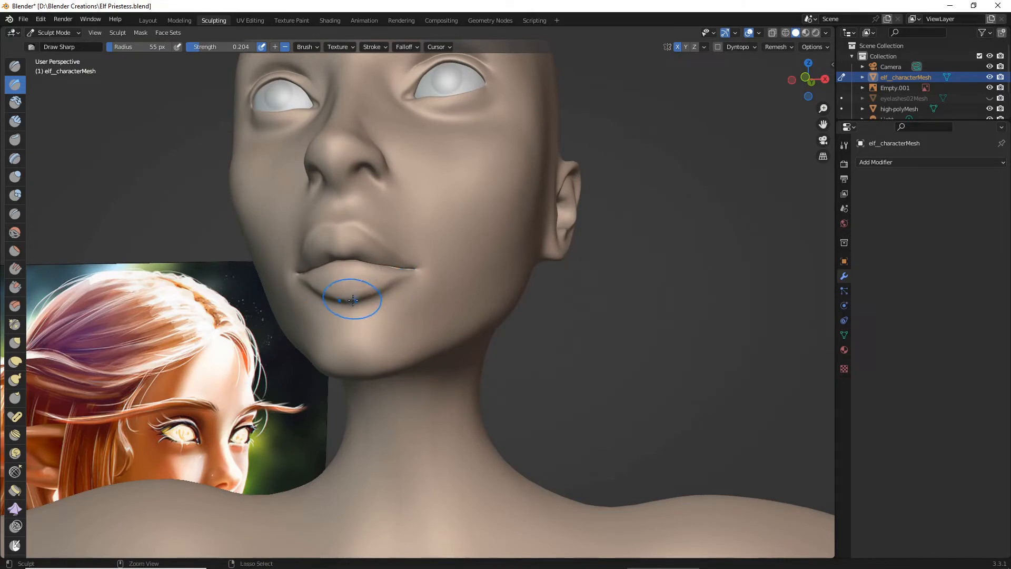
{"action": "scroll", "coordinate": [358, 304], "scroll_direction": "up", "scroll_amount": 5}
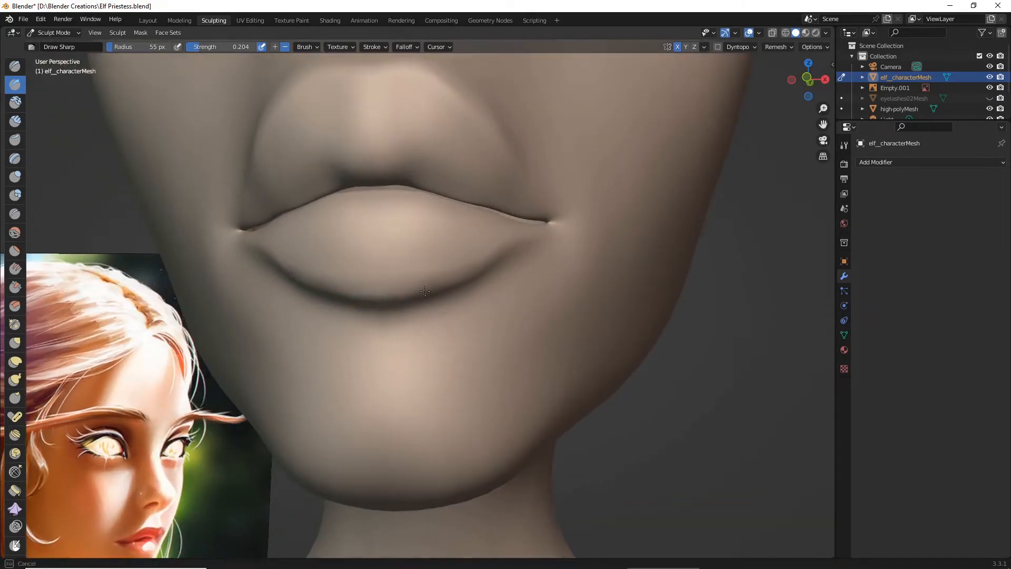
{"action": "left_click_drag", "start_coordinate": [373, 295], "coordinate": [413, 291]}
{"action": "left_click_drag", "start_coordinate": [235, 228], "coordinate": [233, 228]}
{"action": "scroll", "coordinate": [270, 272], "scroll_direction": "down", "scroll_amount": 3}
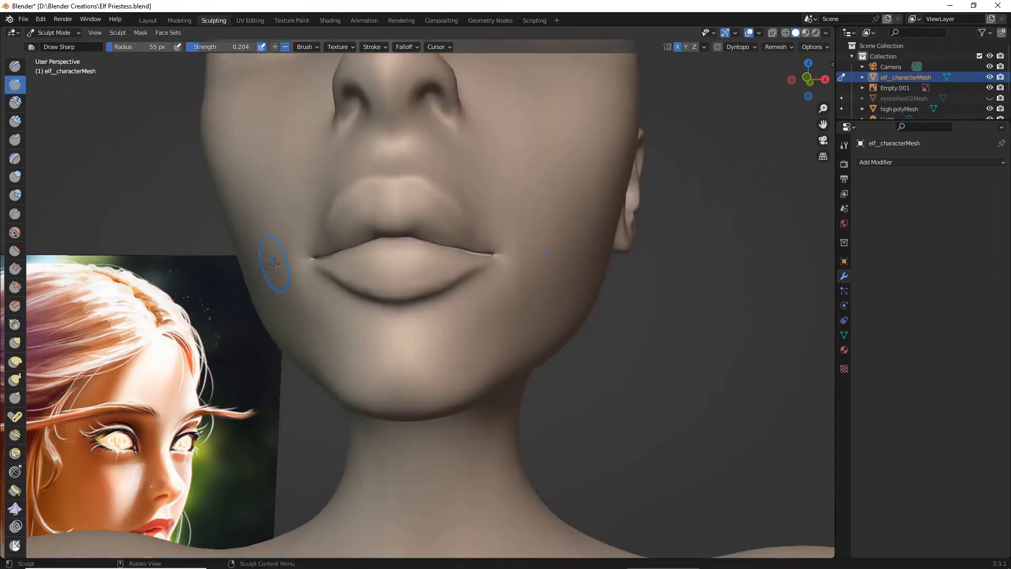
- Define the mouth corners and the upper lip's upper outline with the Draw Sharp brush, checking the profile and front
{"action": "middle_click_drag", "start_coordinate": [271, 272], "coordinate": [291, 271]}
{"action": "scroll", "coordinate": [400, 269], "scroll_direction": "up", "scroll_amount": 3}
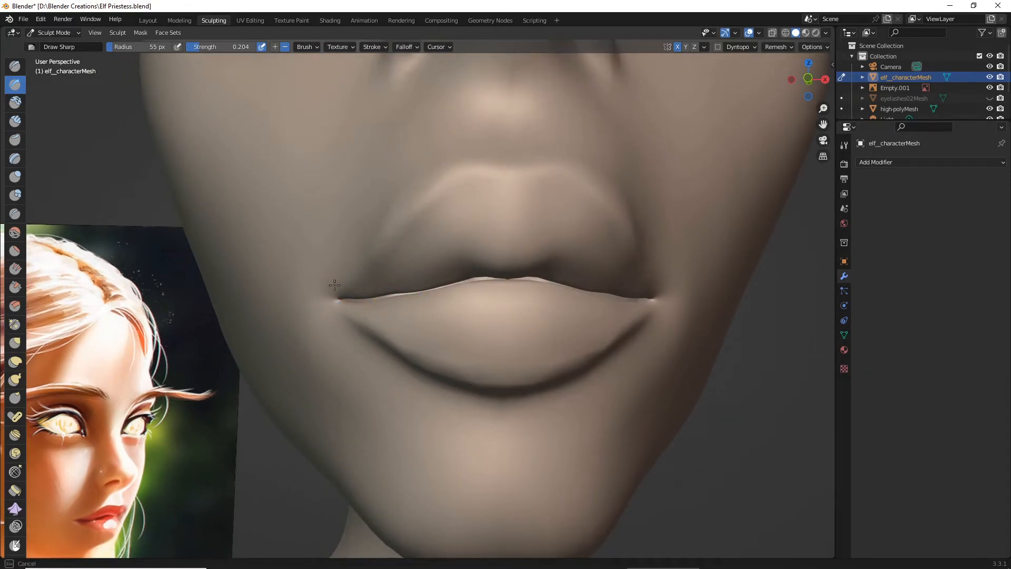
{"action": "mouse_move", "coordinate": [457, 179]}
{"action": "left_mouse_down"}
{"action": "mouse_move", "coordinate": [528, 185]}
{"action": "mouse_move", "coordinate": [556, 173]}
{"action": "left_mouse_up"}
{"action": "scroll", "coordinate": [555, 174], "scroll_direction": "down", "scroll_amount": 5}
{"action": "middle_click_drag", "start_coordinate": [558, 199], "coordinate": [521, 229]}
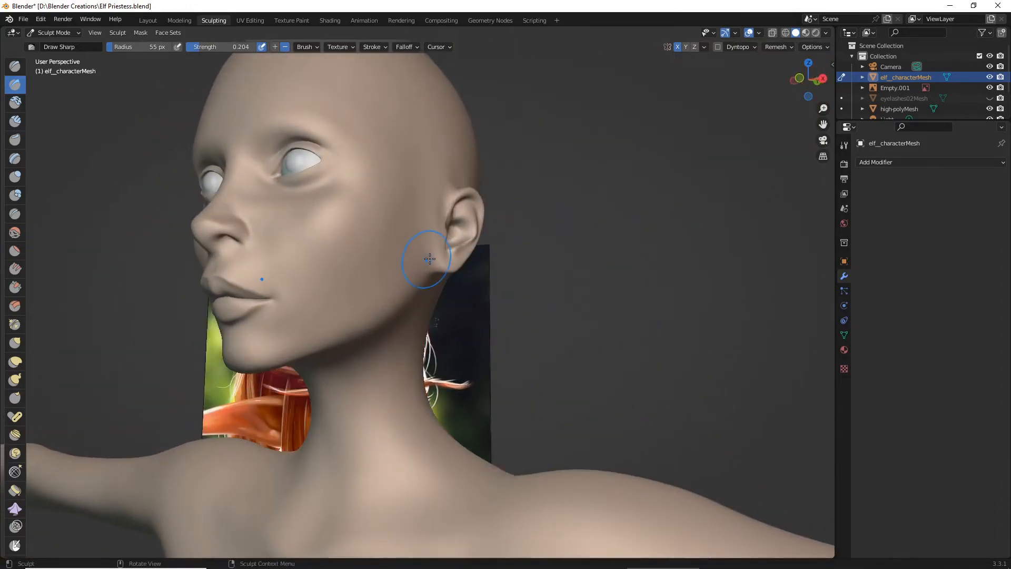
{"action": "mouse_move", "coordinate": [430, 258]}
{"action": "middle_mouse_down"}
{"action": "mouse_move", "coordinate": [194, 302]}
{"action": "mouse_move", "coordinate": [255, 293]}
{"action": "mouse_move", "coordinate": [268, 323]}
{"action": "mouse_move", "coordinate": [333, 365]}
{"action": "middle_mouse_up"}
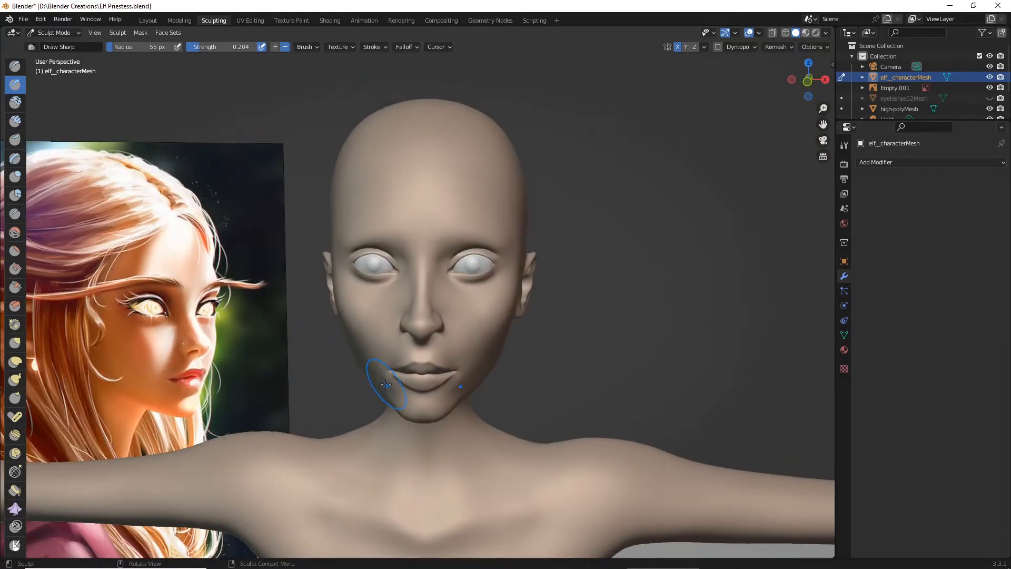
- Refine the middle of the lower lip and the crease beneath it with the Draw Sharp brush, comparing with the reference painting
{"action": "scroll", "coordinate": [389, 380], "scroll_direction": "up", "scroll_amount": 5}
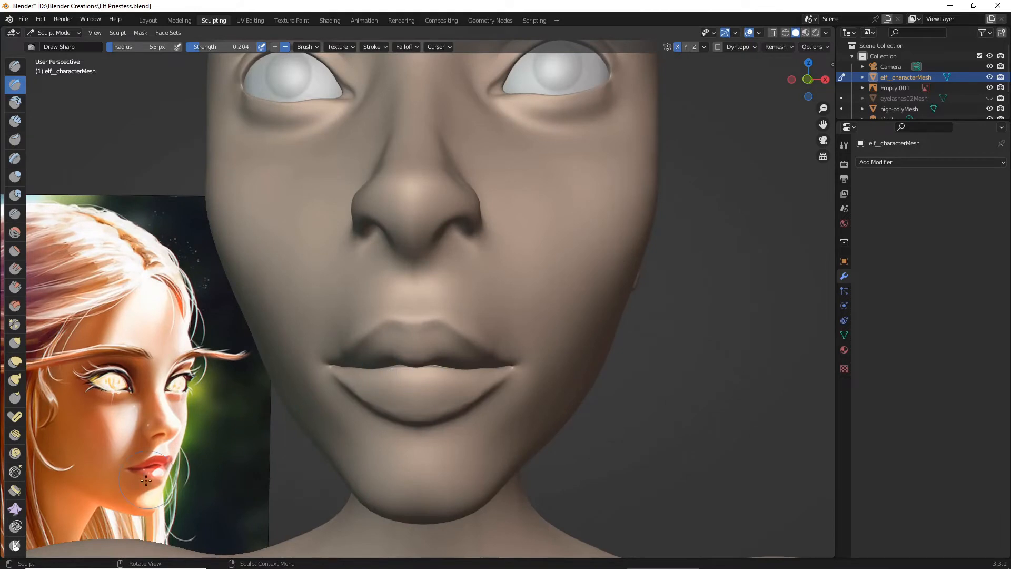
{"action": "scroll", "coordinate": [411, 438], "scroll_direction": "up", "scroll_amount": 5}
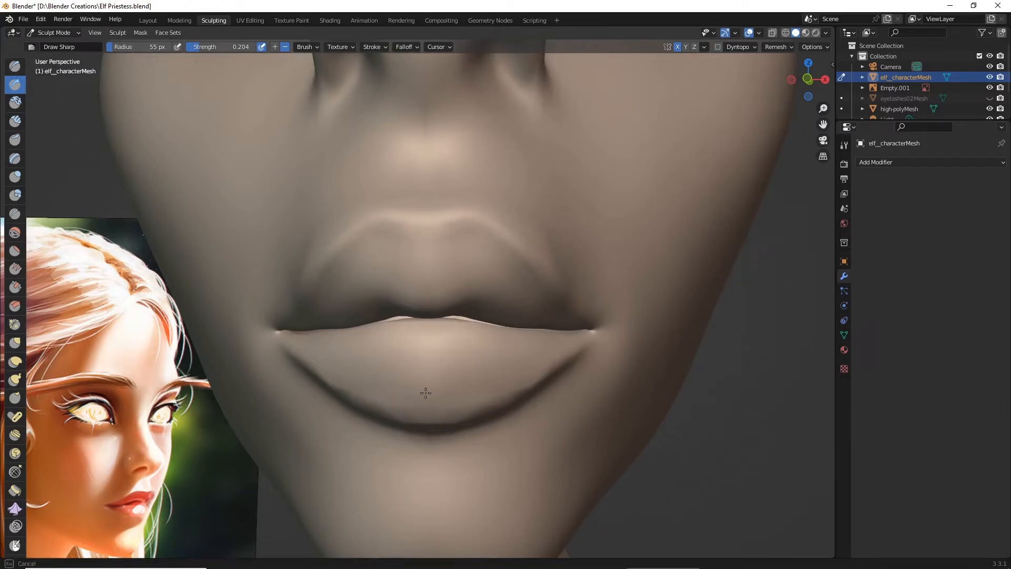
{"action": "scroll", "coordinate": [428, 361], "scroll_direction": "down", "scroll_amount": 5}
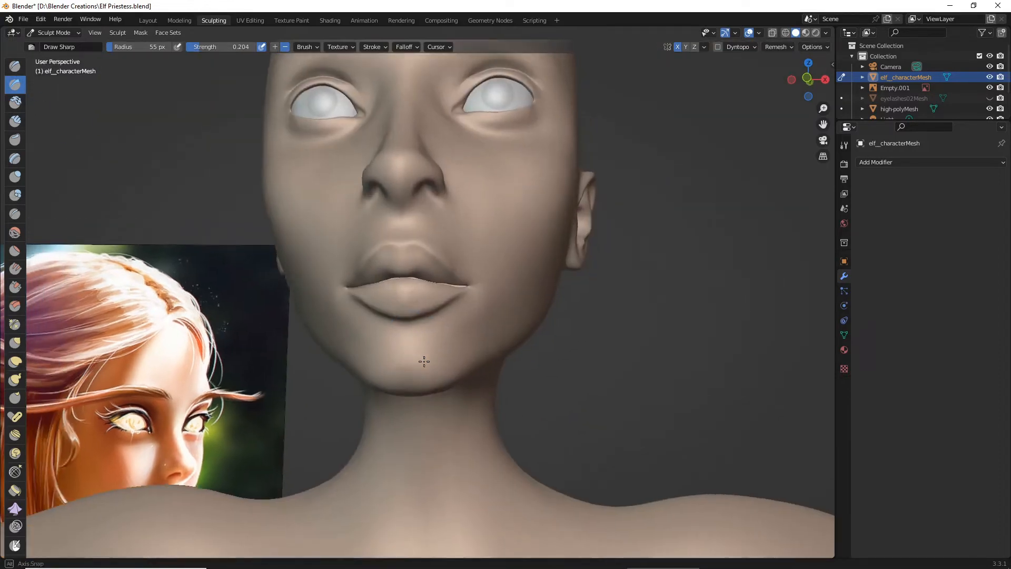
{"action": "scroll", "coordinate": [397, 312], "scroll_direction": "up", "scroll_amount": 3}
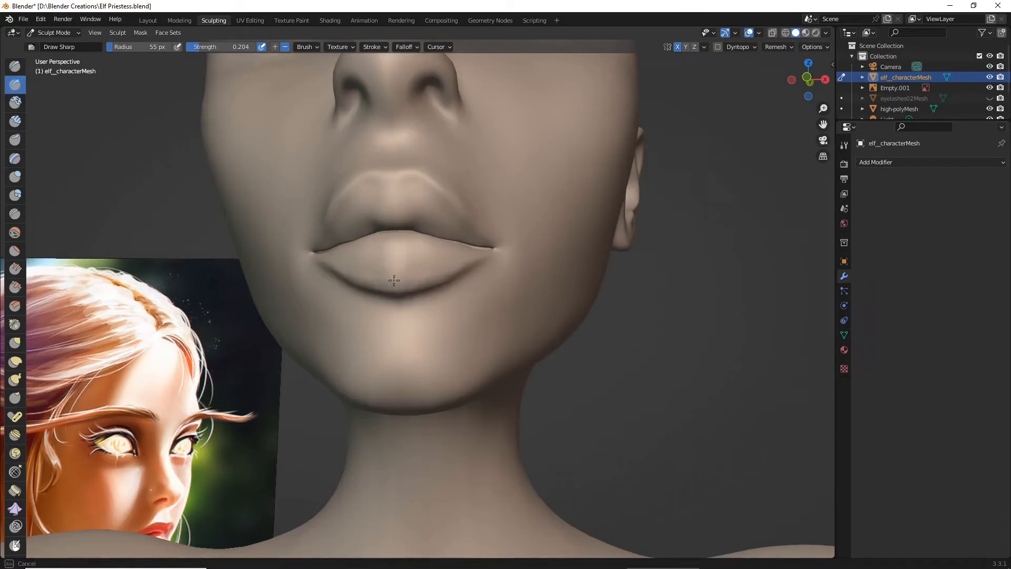
{"action": "scroll", "coordinate": [388, 276], "scroll_direction": "down", "scroll_amount": 3}
{"action": "middle_click_drag", "start_coordinate": [379, 278], "coordinate": [365, 336]}
{"action": "scroll", "coordinate": [365, 336], "scroll_direction": "up", "scroll_amount": 4}
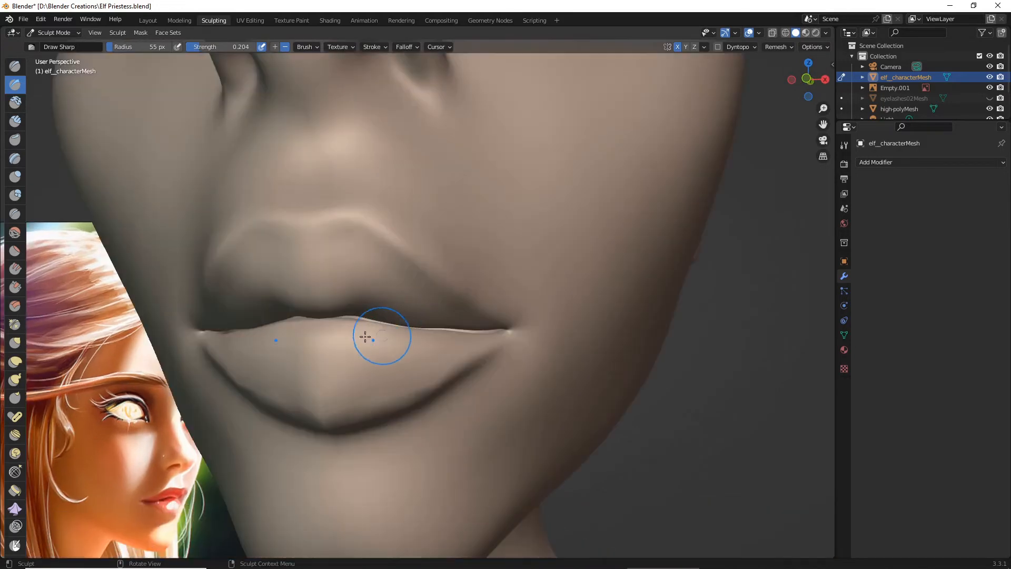
- Smooth the middle of the lower lip with the Smooth brush at 55 px radius and 0.144 strength
{"action": "left_click", "coordinate": [15, 232]}
{"action": "left_click_drag", "start_coordinate": [298, 351], "coordinate": [309, 340]}
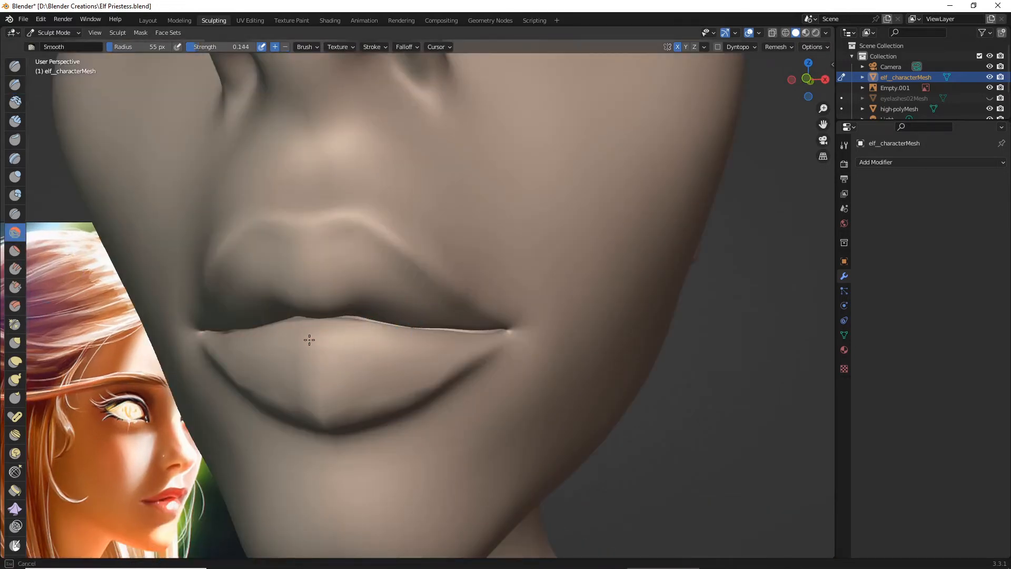
{"action": "left_click_drag", "start_coordinate": [298, 380], "coordinate": [316, 376]}
- Flatten and widen the lower lip's lower outline with the Grab brush at 55 px radius and 0.637 strength, checking several angles
{"action": "left_click", "coordinate": [14, 342]}
{"action": "scroll", "coordinate": [334, 397], "scroll_direction": "down", "scroll_amount": 5}
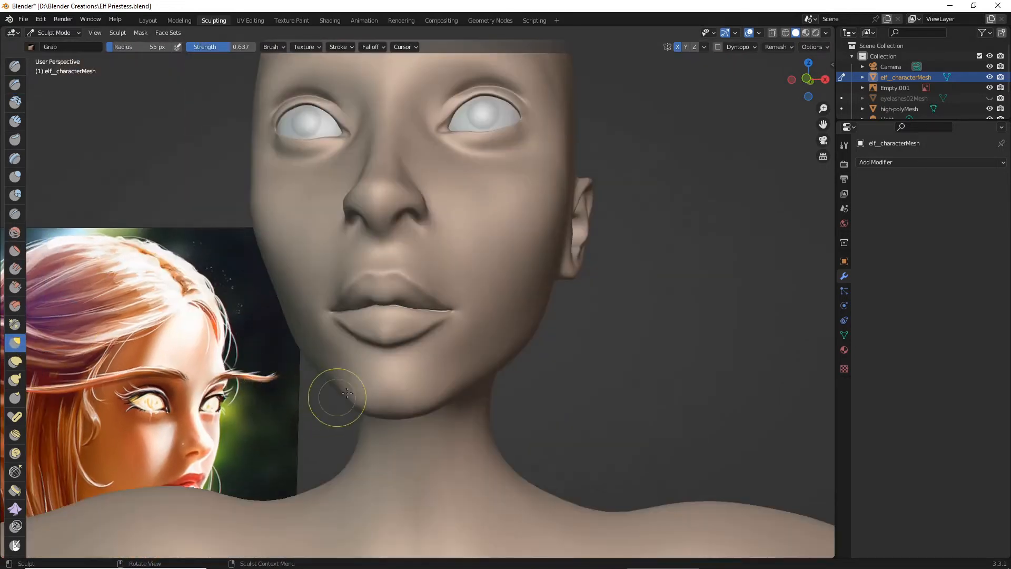
{"action": "left_click_drag", "start_coordinate": [440, 361], "coordinate": [440, 361]}
{"action": "scroll", "coordinate": [481, 386], "scroll_direction": "down", "scroll_amount": 4}
{"action": "middle_click_drag", "start_coordinate": [483, 390], "coordinate": [470, 402]}
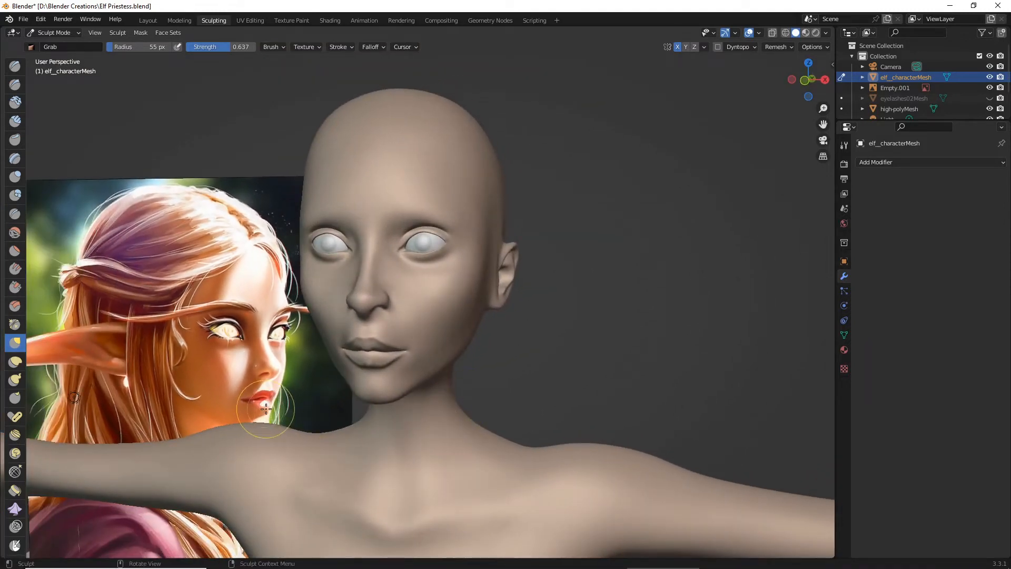
{"action": "middle_click_drag", "start_coordinate": [266, 409], "coordinate": [287, 380]}
{"action": "scroll", "coordinate": [289, 380], "scroll_direction": "up", "scroll_amount": 3}
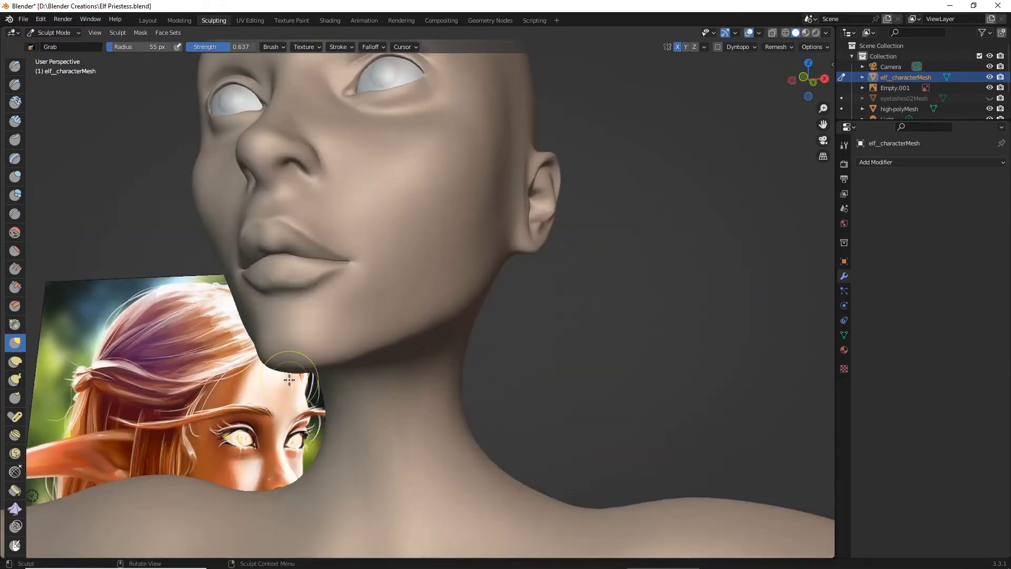
{"action": "left_click_drag", "start_coordinate": [282, 289], "coordinate": [280, 287]}
{"action": "scroll", "coordinate": [302, 315], "scroll_direction": "down", "scroll_amount": 6}
{"action": "middle_click_drag", "start_coordinate": [289, 299], "coordinate": [337, 326]}
{"action": "scroll", "coordinate": [411, 353], "scroll_direction": "up", "scroll_amount": 2}
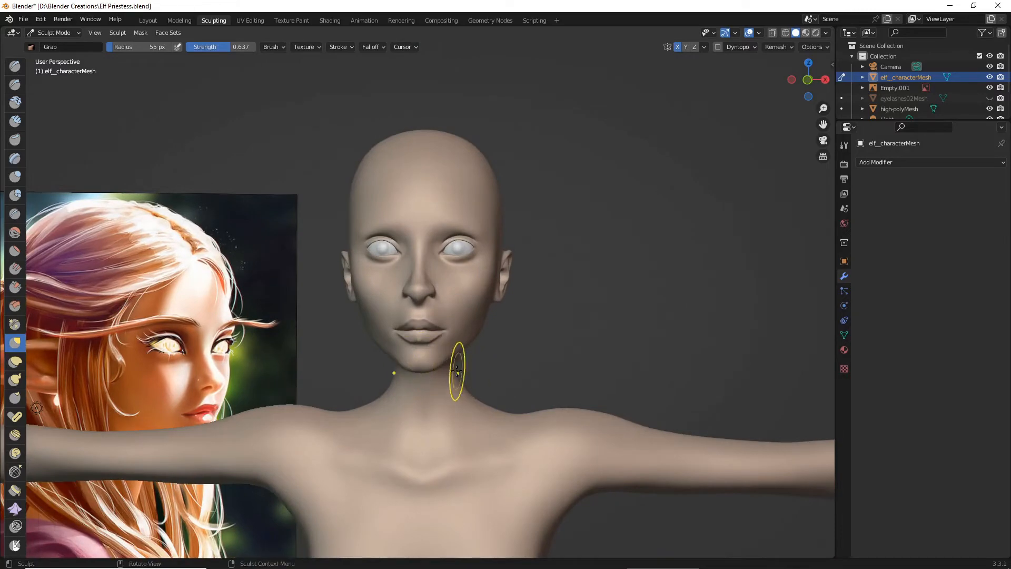
{"action": "middle_click_drag", "start_coordinate": [456, 366], "coordinate": [439, 362]}
{"action": "scroll", "coordinate": [435, 361], "scroll_direction": "up", "scroll_amount": 4}
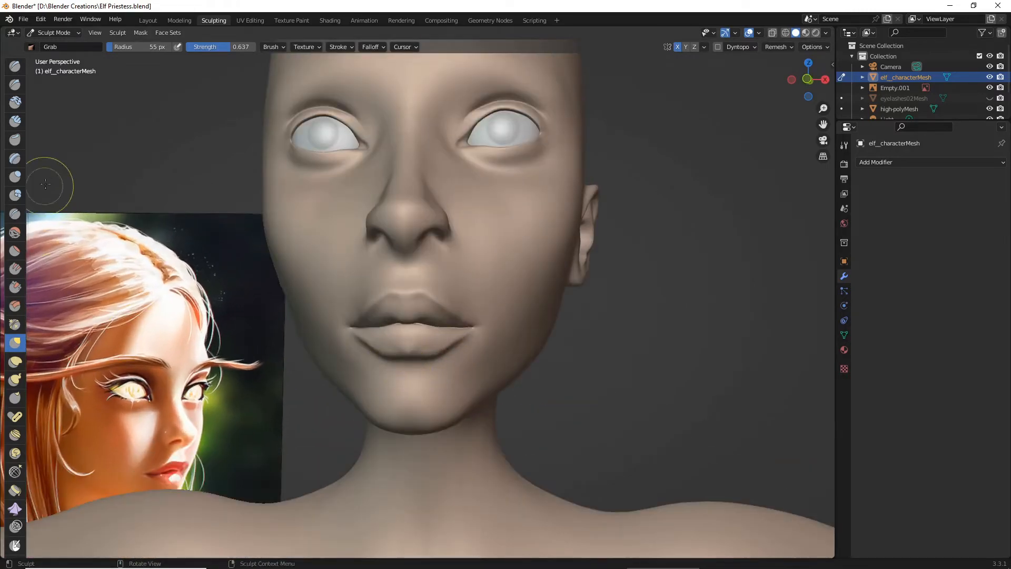
- Smooth the lower lip's reshaped lower edge and side creases with the Smooth brush at 0.144 strength
{"action": "left_click", "coordinate": [14, 231]}
{"action": "scroll", "coordinate": [377, 420], "scroll_direction": "up", "scroll_amount": 4}
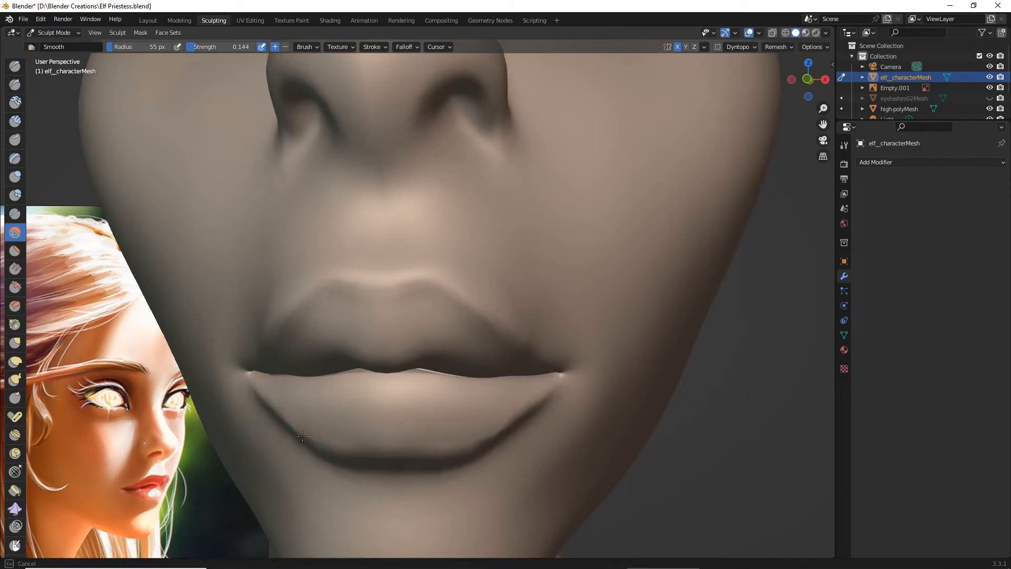
{"action": "scroll", "coordinate": [426, 414], "scroll_direction": "down", "scroll_amount": 8}
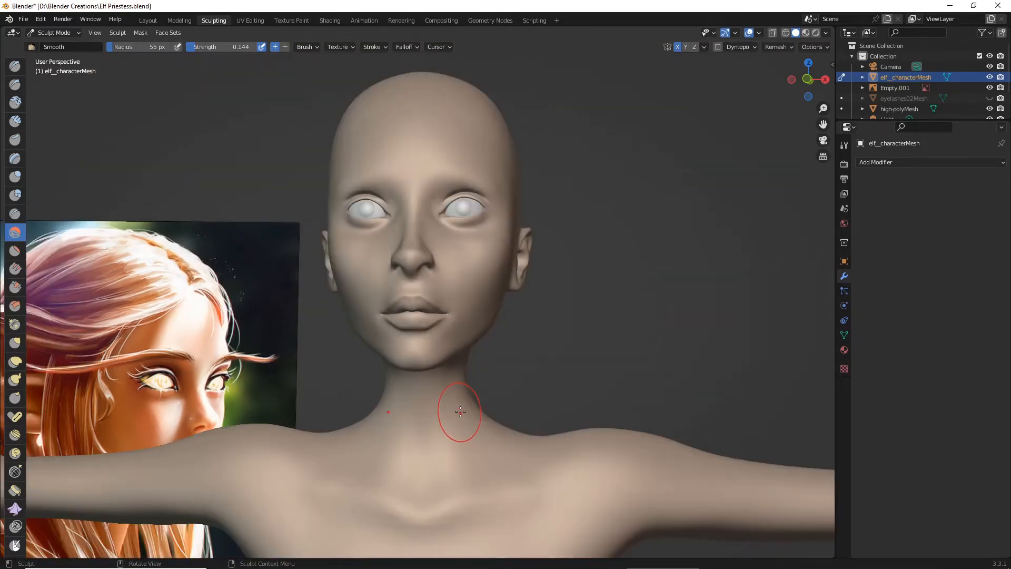
- Examine the lips and face proportions from the front and three-quarter views against the reference painting
{"action": "scroll", "coordinate": [475, 405], "scroll_direction": "down", "scroll_amount": 3}
{"action": "mouse_move", "coordinate": [476, 405]}
{"action": "middle_mouse_down"}
{"action": "mouse_move", "coordinate": [467, 413]}
{"action": "mouse_move", "coordinate": [460, 396]}
{"action": "mouse_move", "coordinate": [381, 386]}
{"action": "middle_mouse_up"}
{"action": "scroll", "coordinate": [455, 403], "scroll_direction": "up", "scroll_amount": 3}
{"action": "scroll", "coordinate": [458, 395], "scroll_direction": "up", "scroll_amount": 2}
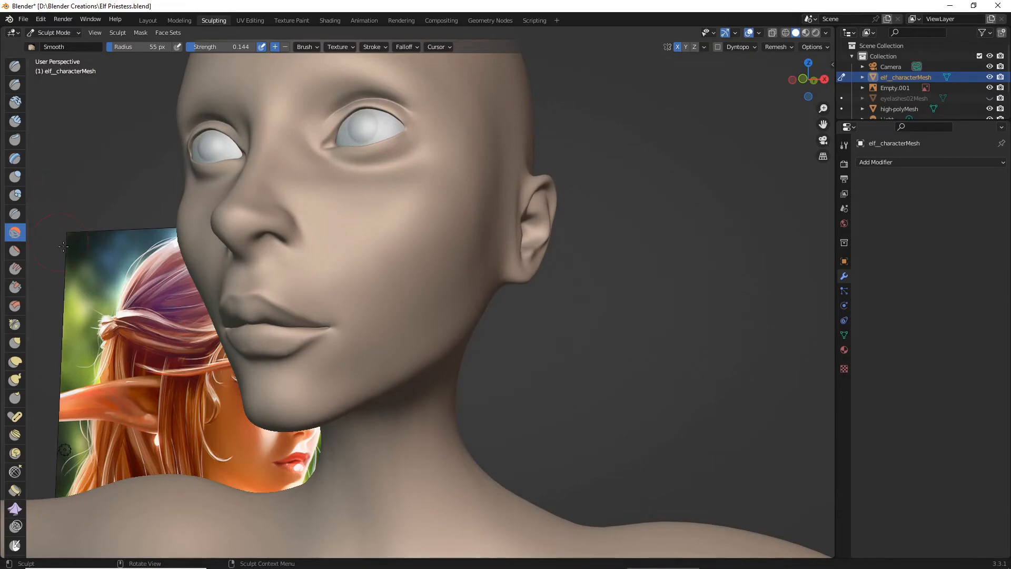
{"action": "mouse_move", "coordinate": [117, 285]}
{"action": "middle_mouse_down"}
{"action": "mouse_move", "coordinate": [152, 301]}
{"action": "mouse_move", "coordinate": [141, 283]}
{"action": "mouse_move", "coordinate": [184, 306]}
{"action": "mouse_move", "coordinate": [216, 330]}
{"action": "mouse_move", "coordinate": [213, 344]}
{"action": "middle_mouse_up"}
{"action": "scroll", "coordinate": [152, 281], "scroll_direction": "down", "scroll_amount": 4}
{"action": "scroll", "coordinate": [415, 352], "scroll_direction": "up", "scroll_amount": 5}
{"action": "middle_click_drag", "start_coordinate": [412, 361], "coordinate": [419, 349]}
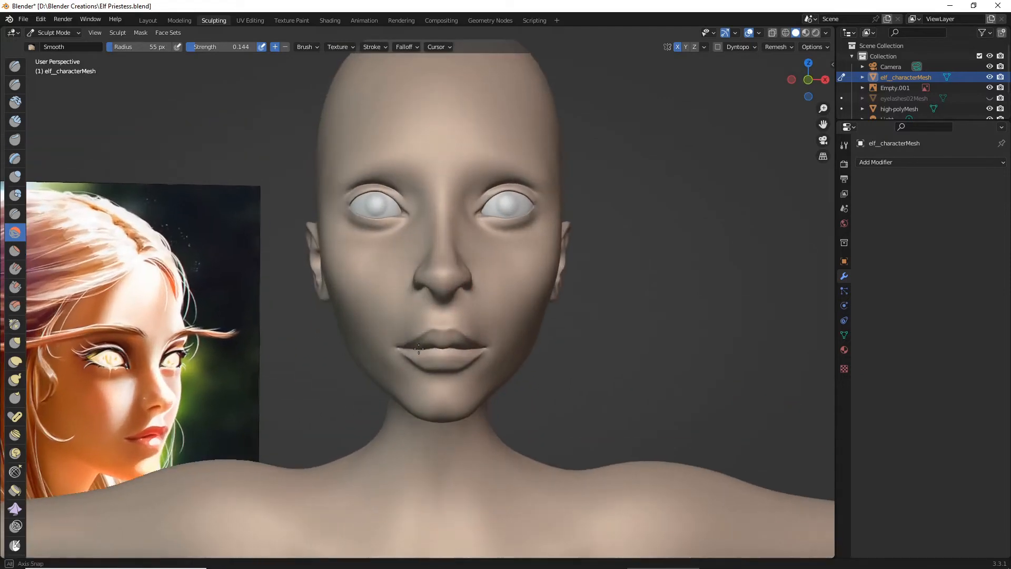
- Round the lower lip's lower outline with the Grab brush at 0.637 strength, checking it from the front and below
{"action": "left_click", "coordinate": [15, 342]}
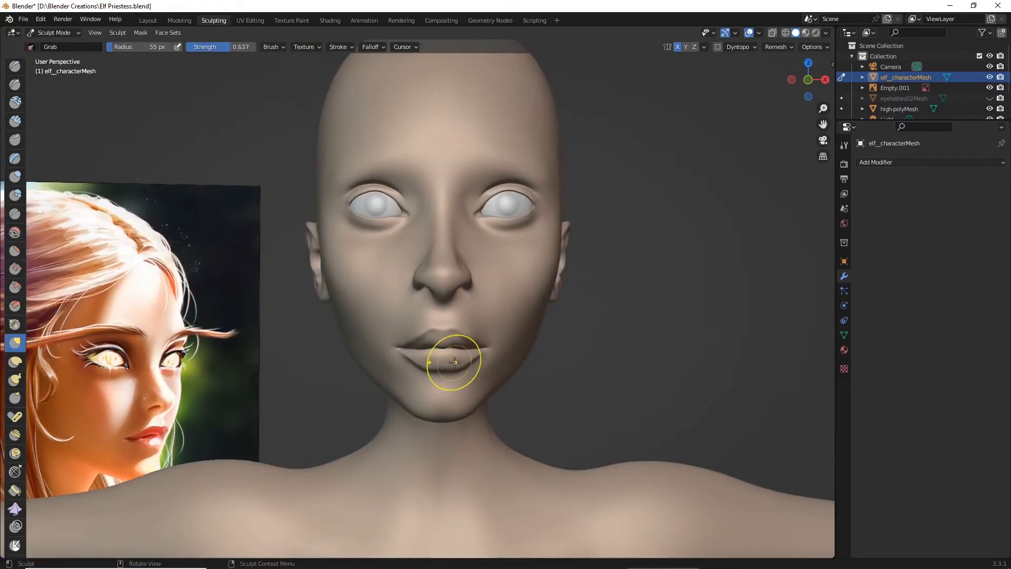
{"action": "scroll", "coordinate": [474, 385], "scroll_direction": "down", "scroll_amount": 3}
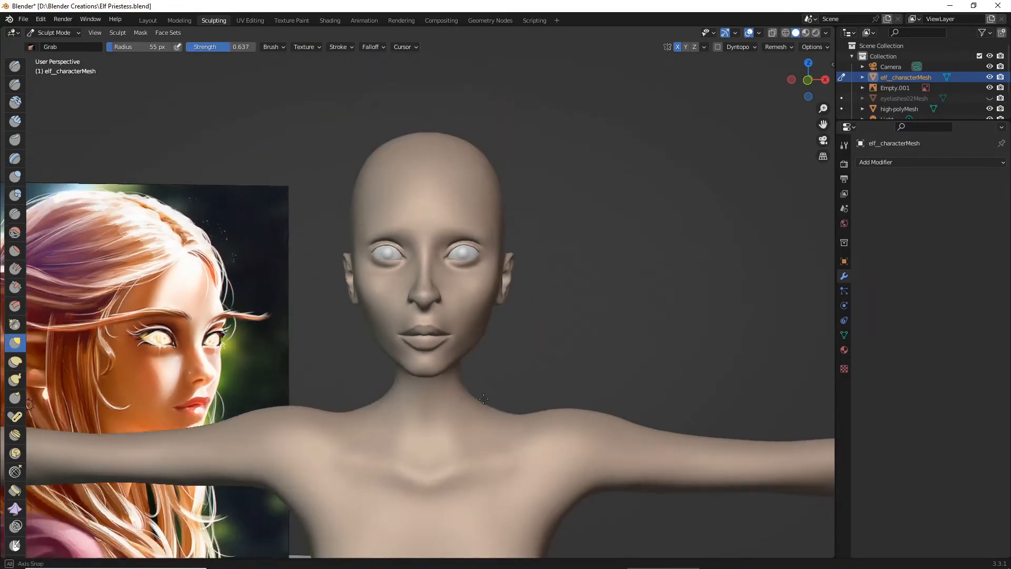
{"action": "middle_click_drag", "start_coordinate": [480, 419], "coordinate": [442, 380]}
{"action": "scroll", "coordinate": [452, 375], "scroll_direction": "up", "scroll_amount": 2}
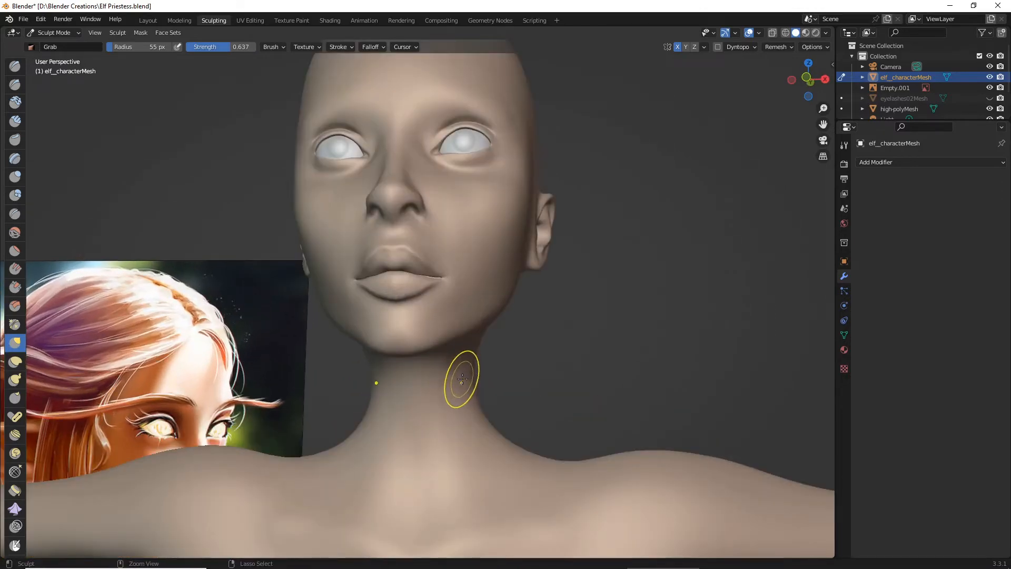
{"action": "mouse_move", "coordinate": [462, 378]}
{"action": "middle_mouse_down"}
{"action": "mouse_move", "coordinate": [396, 386]}
{"action": "mouse_move", "coordinate": [454, 384]}
{"action": "middle_mouse_up"}
{"action": "scroll", "coordinate": [445, 388], "scroll_direction": "down", "scroll_amount": 5}
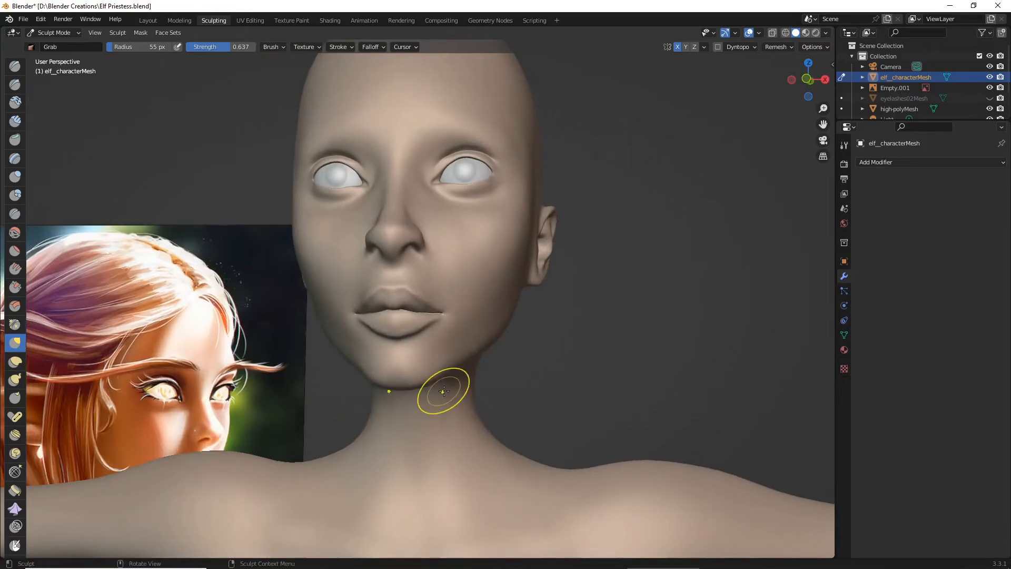
{"action": "scroll", "coordinate": [444, 390], "scroll_direction": "up", "scroll_amount": 6}
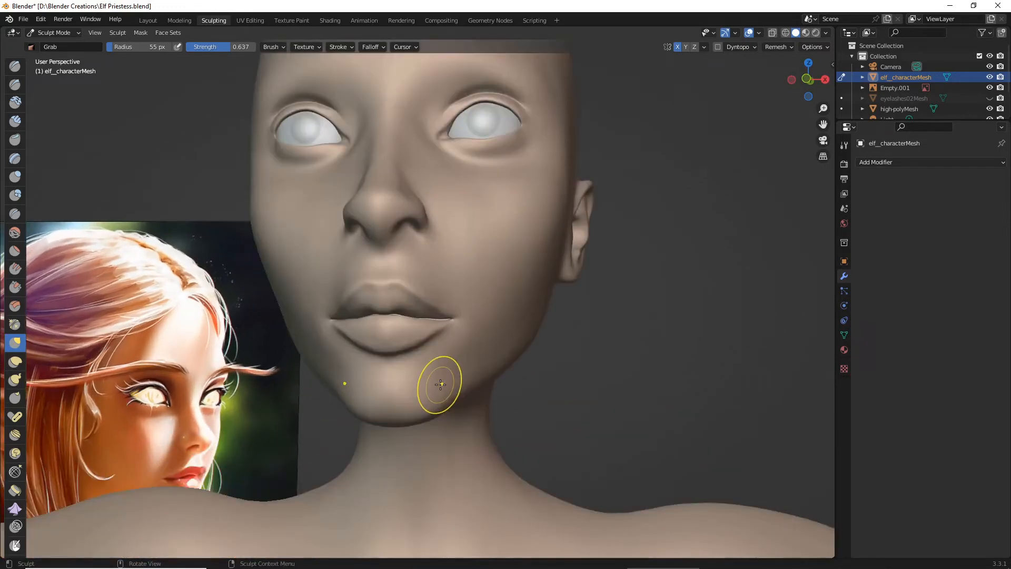
{"action": "scroll", "coordinate": [440, 384], "scroll_direction": "up", "scroll_amount": 2}
- Smooth the mouth corners, lower lip and crease beneath it with the Smooth brush at 55 px radius and 0.085 strength
{"action": "left_click", "coordinate": [16, 232]}
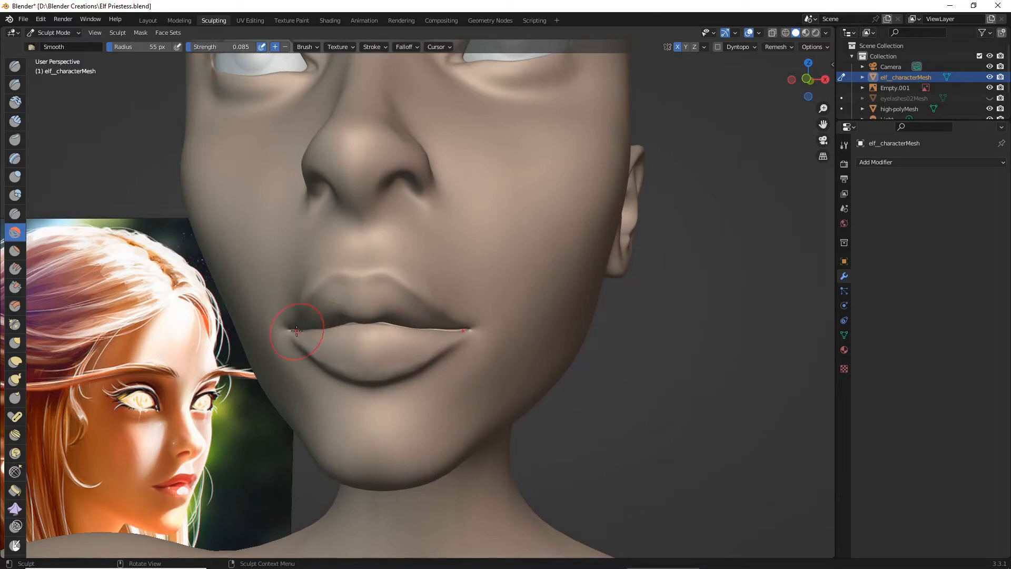
{"action": "mouse_move", "coordinate": [296, 331]}
{"action": "left_mouse_down"}
{"action": "mouse_move", "coordinate": [345, 367]}
{"action": "mouse_move", "coordinate": [366, 367]}
{"action": "left_mouse_up"}
{"action": "left_click_drag", "start_coordinate": [434, 364], "coordinate": [441, 368]}
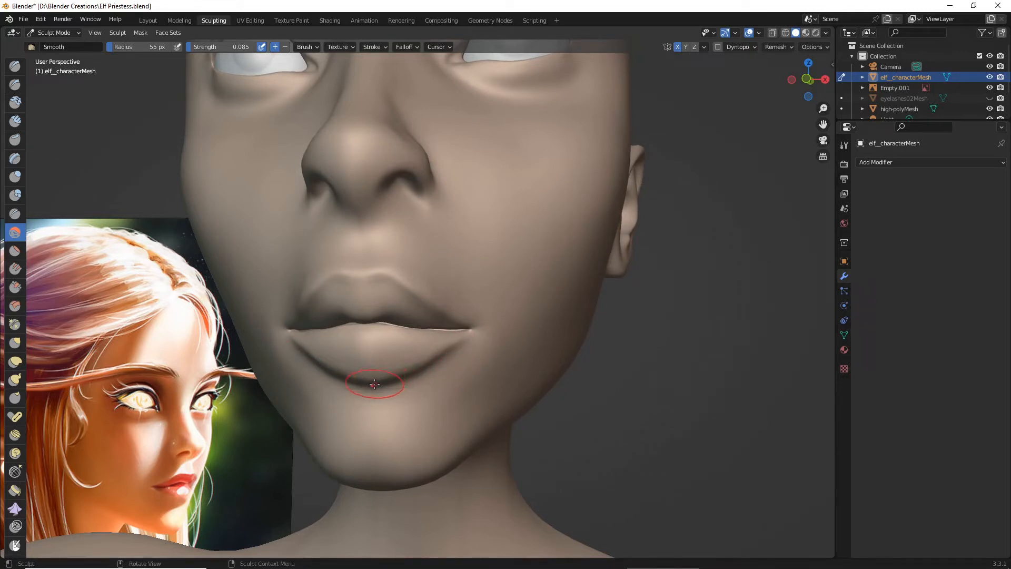
{"action": "scroll", "coordinate": [375, 384], "scroll_direction": "down", "scroll_amount": 6}
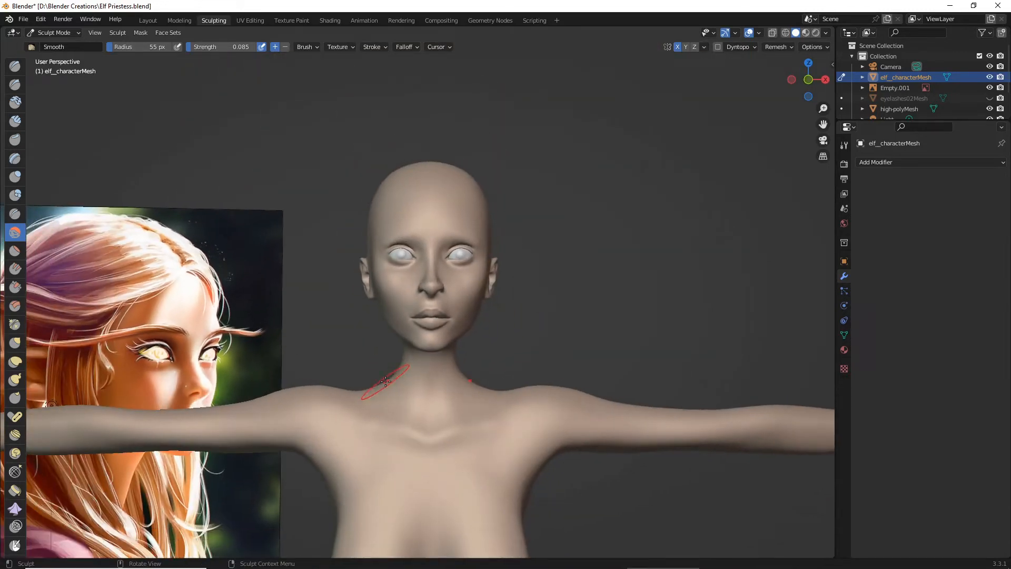
{"action": "scroll", "coordinate": [321, 350], "scroll_direction": "up", "scroll_amount": 2}
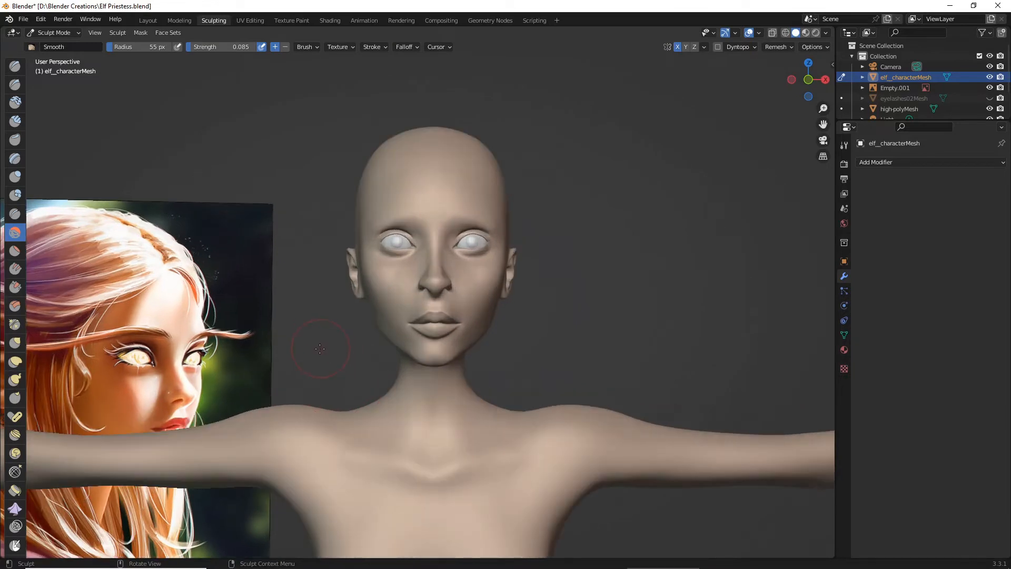
{"action": "scroll", "coordinate": [311, 350], "scroll_direction": "up", "scroll_amount": 2}
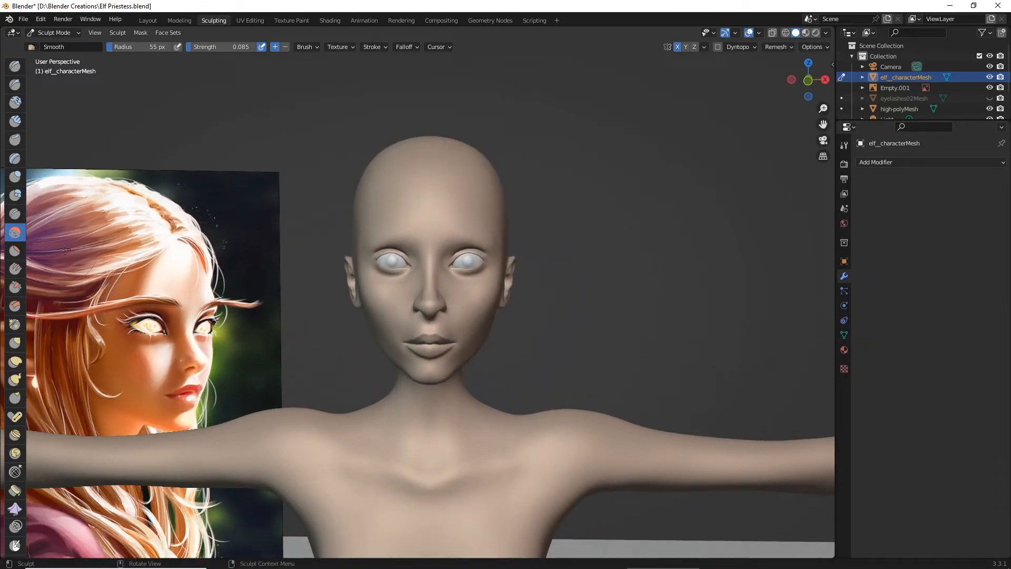
- Refine the chin and the jaw beside the lower lip with the Grab brush at 55 px radius and 0.637 strength
{"action": "left_click", "coordinate": [15, 342]}
{"action": "scroll", "coordinate": [447, 411], "scroll_direction": "up", "scroll_amount": 3}
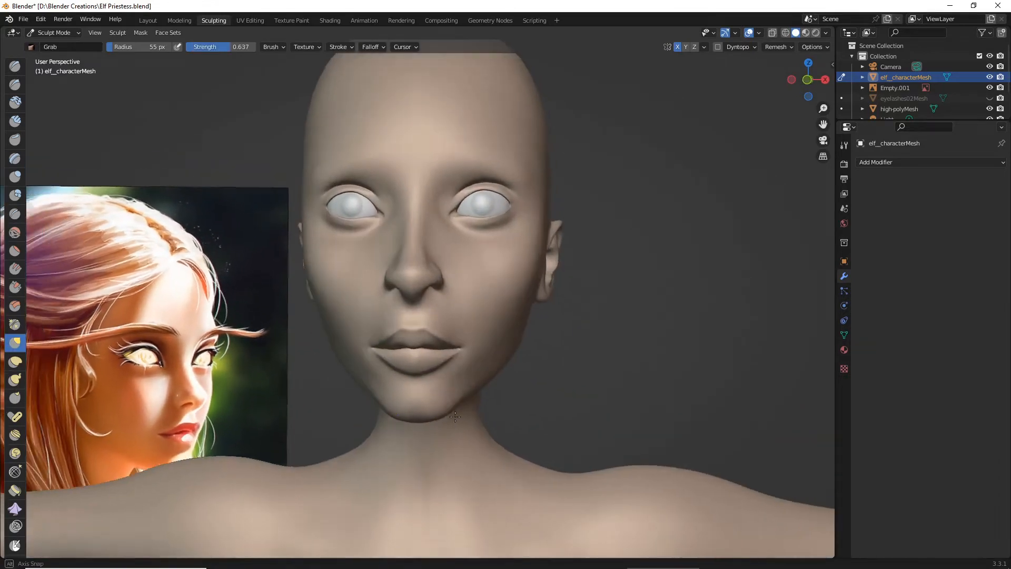
{"action": "scroll", "coordinate": [456, 417], "scroll_direction": "up", "scroll_amount": 2}
{"action": "left_click_drag", "start_coordinate": [461, 385], "coordinate": [457, 384]}
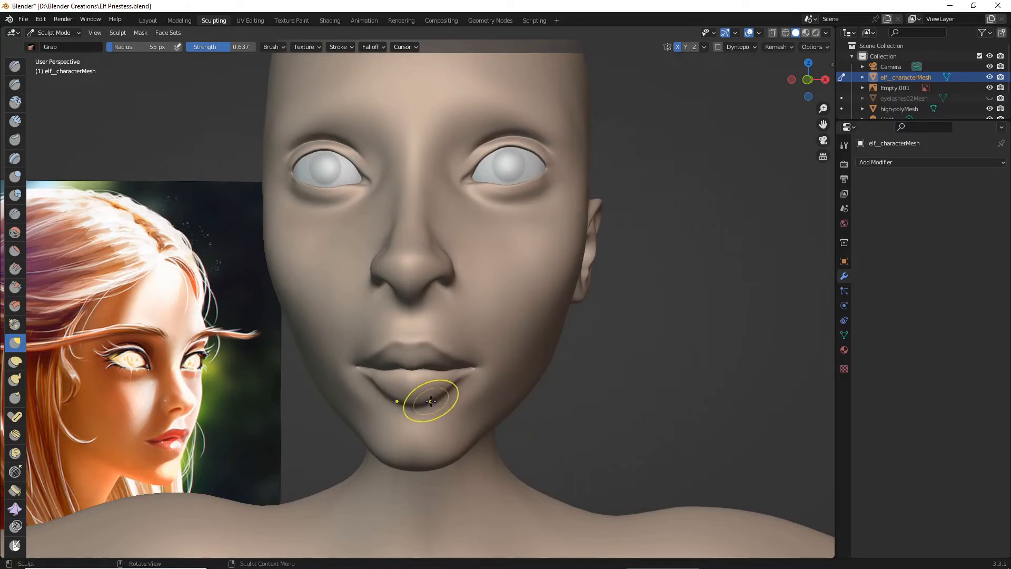
{"action": "scroll", "coordinate": [410, 405], "scroll_direction": "down", "scroll_amount": 6}
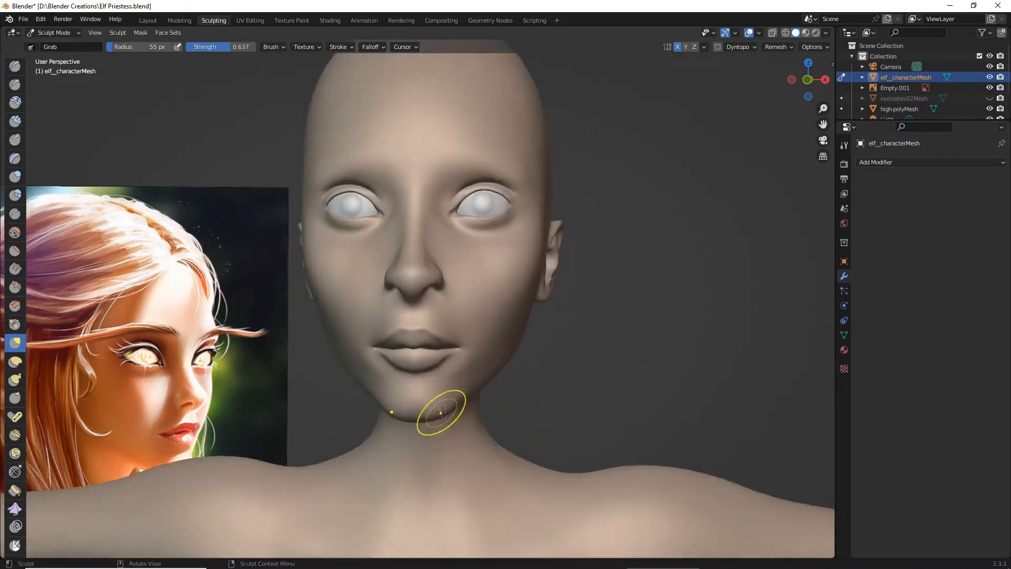
{"action": "mouse_move", "coordinate": [441, 413]}
{"action": "middle_mouse_down"}
{"action": "mouse_move", "coordinate": [429, 417]}
{"action": "mouse_move", "coordinate": [438, 435]}
{"action": "mouse_move", "coordinate": [429, 412]}
{"action": "mouse_move", "coordinate": [359, 409]}
{"action": "mouse_move", "coordinate": [462, 397]}
{"action": "mouse_move", "coordinate": [556, 403]}
{"action": "mouse_move", "coordinate": [401, 405]}
{"action": "mouse_move", "coordinate": [469, 402]}
{"action": "mouse_move", "coordinate": [490, 414]}
{"action": "mouse_move", "coordinate": [483, 400]}
{"action": "middle_mouse_up"}
{"action": "scroll", "coordinate": [431, 411], "scroll_direction": "up", "scroll_amount": 2}
{"action": "scroll", "coordinate": [457, 413], "scroll_direction": "down", "scroll_amount": 4}
{"action": "scroll", "coordinate": [490, 413], "scroll_direction": "up", "scroll_amount": 4}
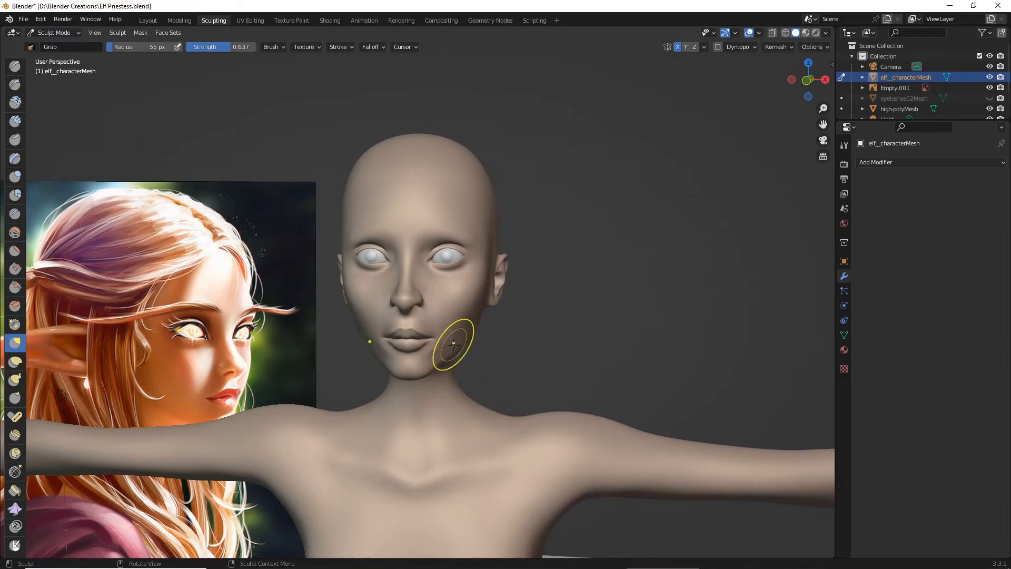
- Adjust the nostrils' lower edge with the Grab brush at 0.637 strength and save the file
{"action": "scroll", "coordinate": [454, 344], "scroll_direction": "up", "scroll_amount": 5}
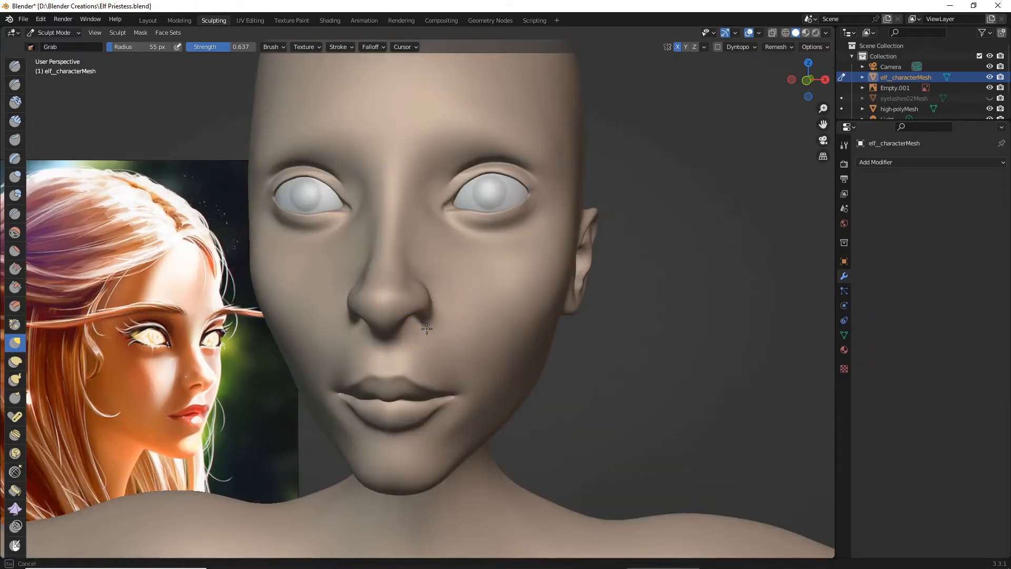
{"action": "middle_click_drag", "start_coordinate": [425, 328], "coordinate": [433, 293]}
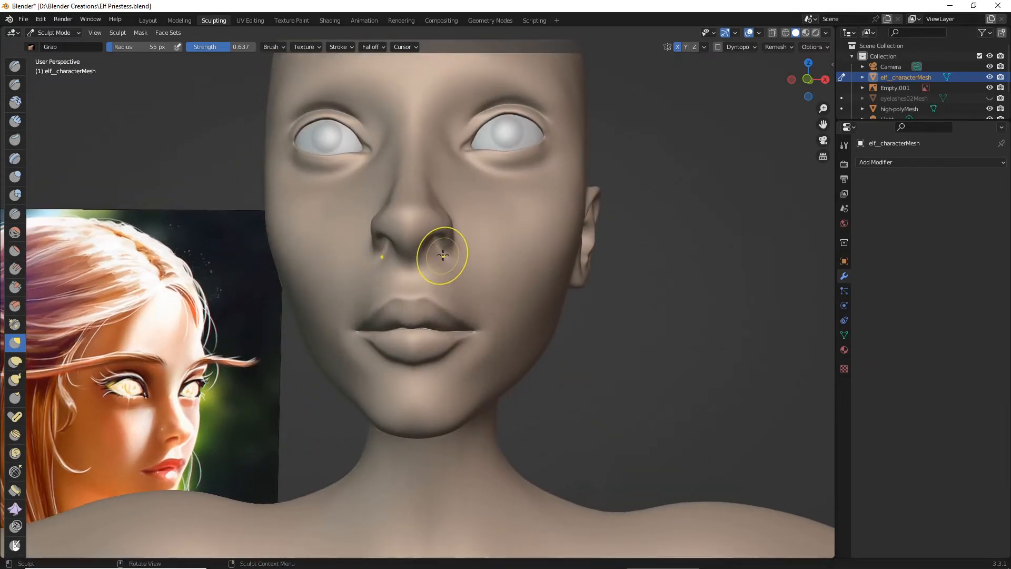
{"action": "middle_click_drag", "start_coordinate": [442, 253], "coordinate": [548, 307]}
{"action": "scroll", "coordinate": [407, 272], "scroll_direction": "down", "scroll_amount": 4}
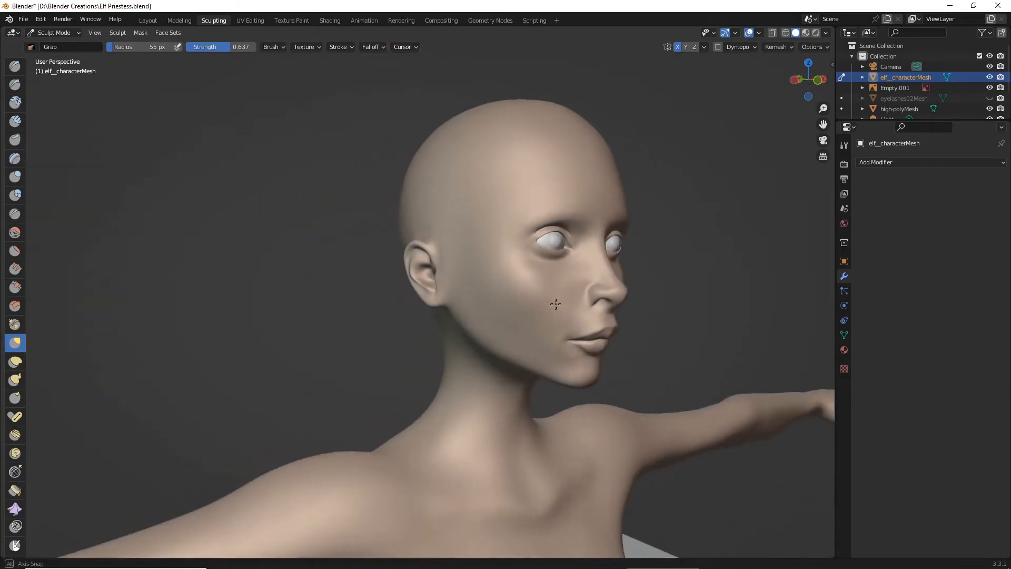
{"action": "left_click", "coordinate": [24, 19]}
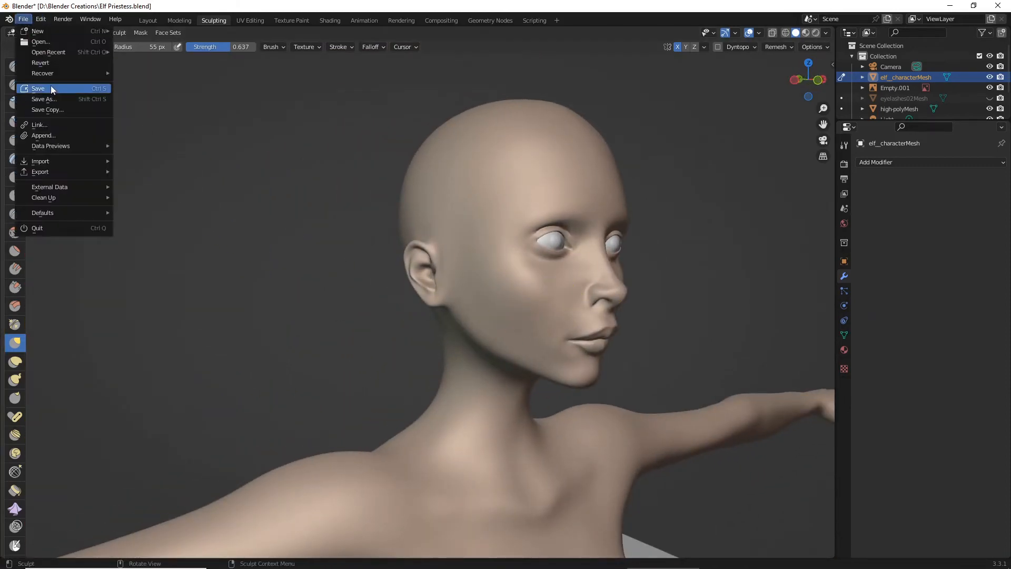
{"action": "left_click", "coordinate": [53, 87]}
- Examine the head in rendered shading from the side, front and three-quarter views against the reference painting
{"action": "left_click", "coordinate": [816, 33]}
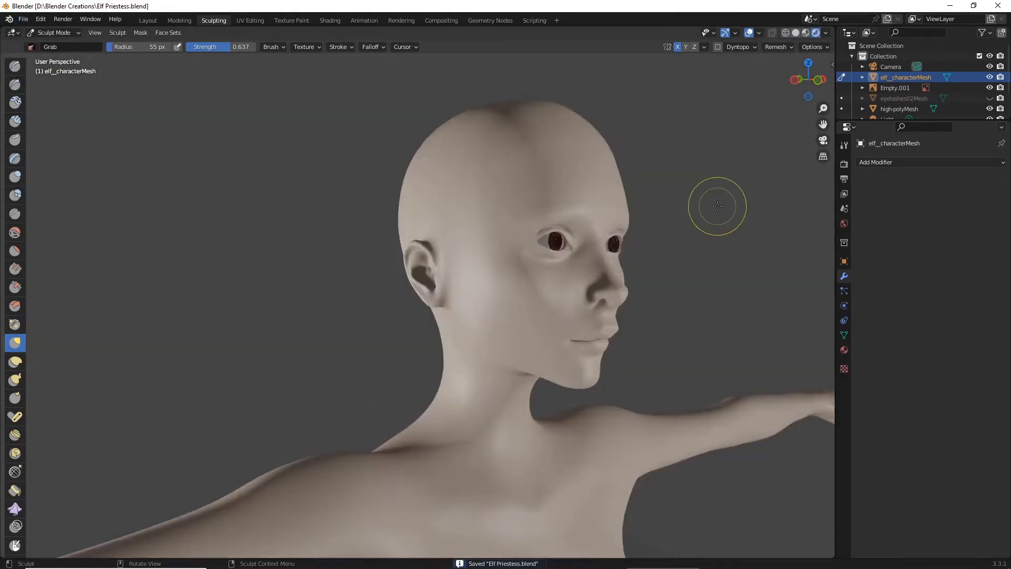
{"action": "scroll", "coordinate": [718, 205], "scroll_direction": "down", "scroll_amount": 4}
{"action": "middle_click_drag", "start_coordinate": [718, 206], "coordinate": [598, 226]}
{"action": "scroll", "coordinate": [598, 226], "scroll_direction": "up", "scroll_amount": 5}
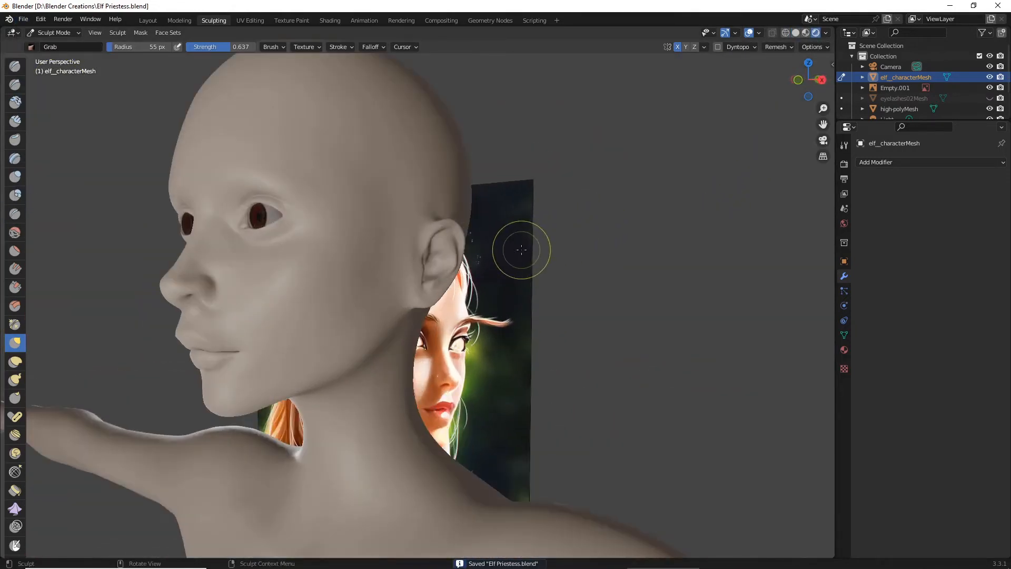
{"action": "middle_click_drag", "start_coordinate": [521, 247], "coordinate": [561, 242]}
{"action": "scroll", "coordinate": [562, 249], "scroll_direction": "up", "scroll_amount": 4}
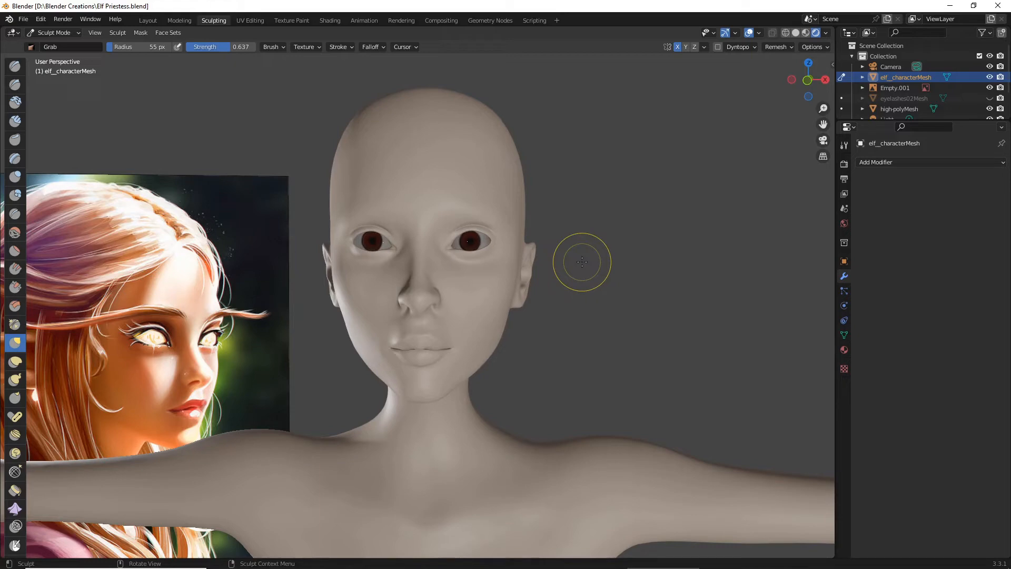
{"action": "scroll", "coordinate": [543, 314], "scroll_direction": "down", "scroll_amount": 3}
{"action": "scroll", "coordinate": [121, 361], "scroll_direction": "down", "scroll_amount": 1}
{"action": "middle_click_drag", "start_coordinate": [103, 357], "coordinate": [85, 357]}
{"action": "scroll", "coordinate": [166, 343], "scroll_direction": "up", "scroll_amount": 2}
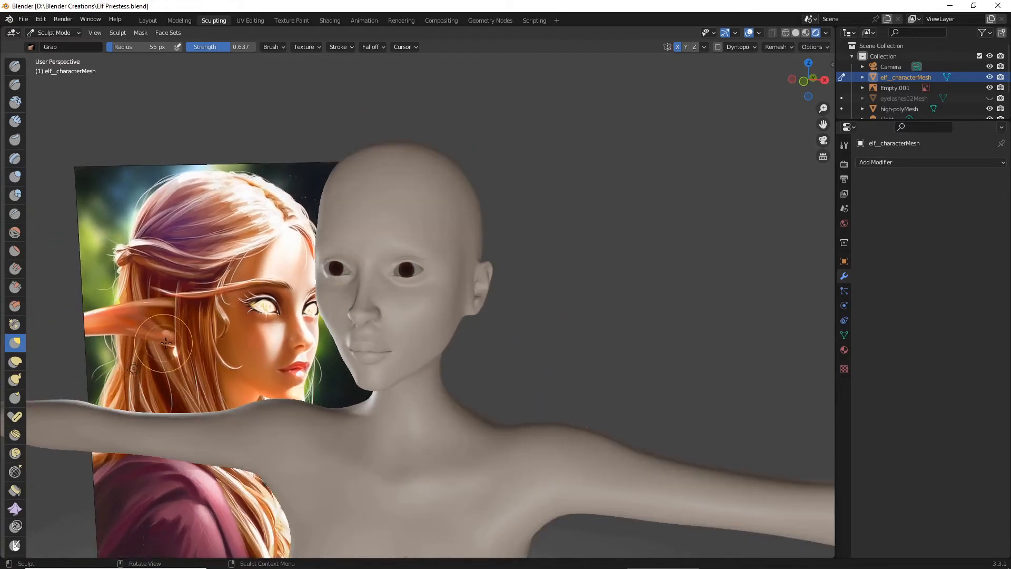
- Save the file and return the viewport to solid shading
{"action": "left_click", "coordinate": [24, 19]}
{"action": "left_click", "coordinate": [31, 95]}
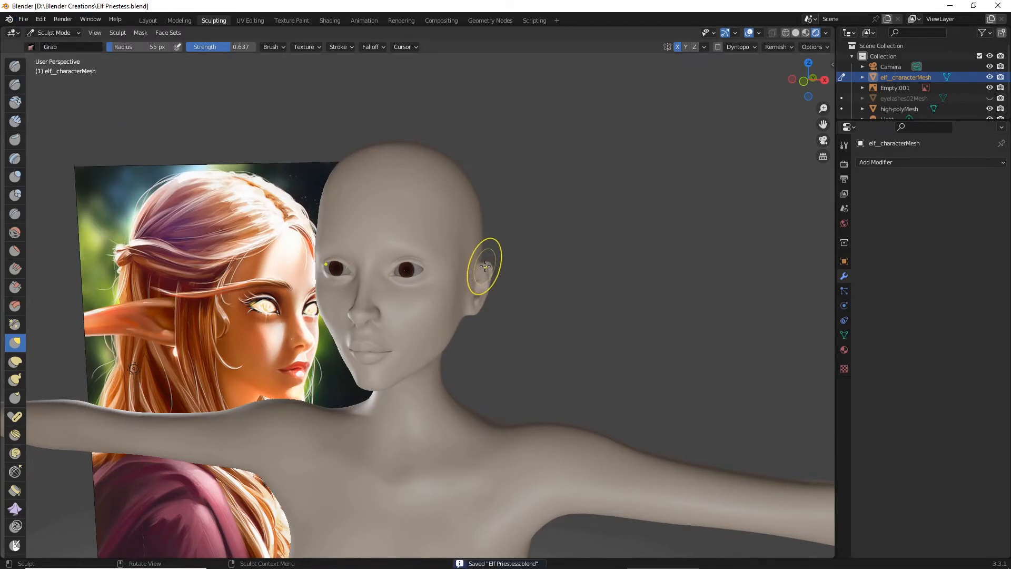
{"action": "left_click", "coordinate": [798, 35]}
{"action": "middle_click_drag", "start_coordinate": [518, 277], "coordinate": [526, 275]}
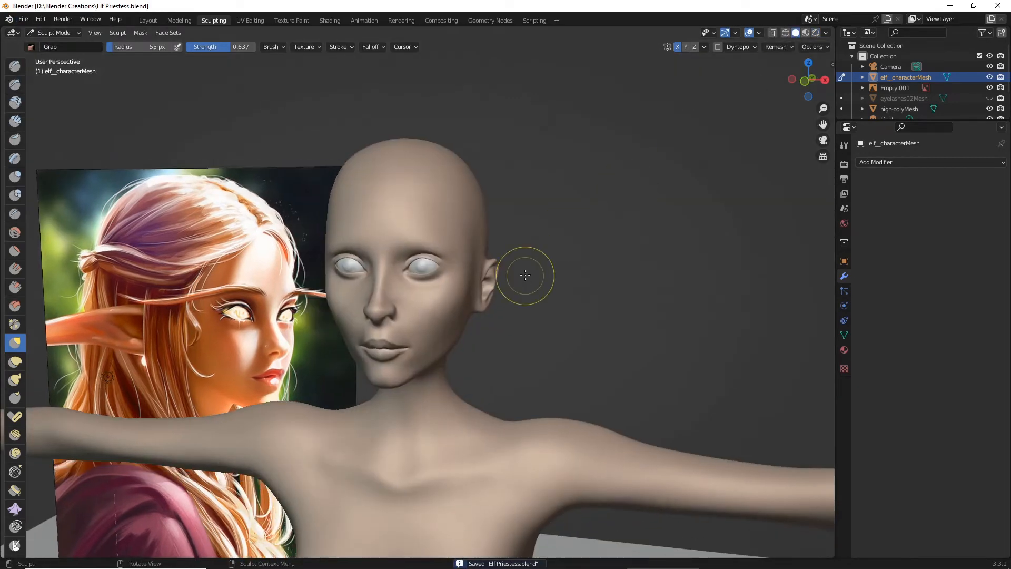
{"action": "scroll", "coordinate": [94, 149], "scroll_direction": "down", "scroll_amount": 1}
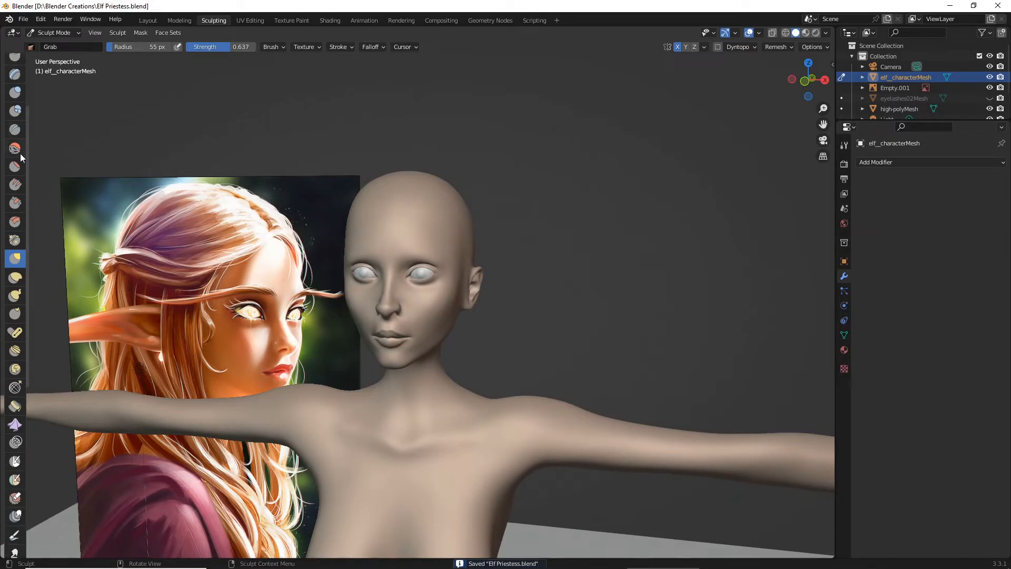
{"action": "left_click_drag", "start_coordinate": [458, 287], "coordinate": [622, 278]}
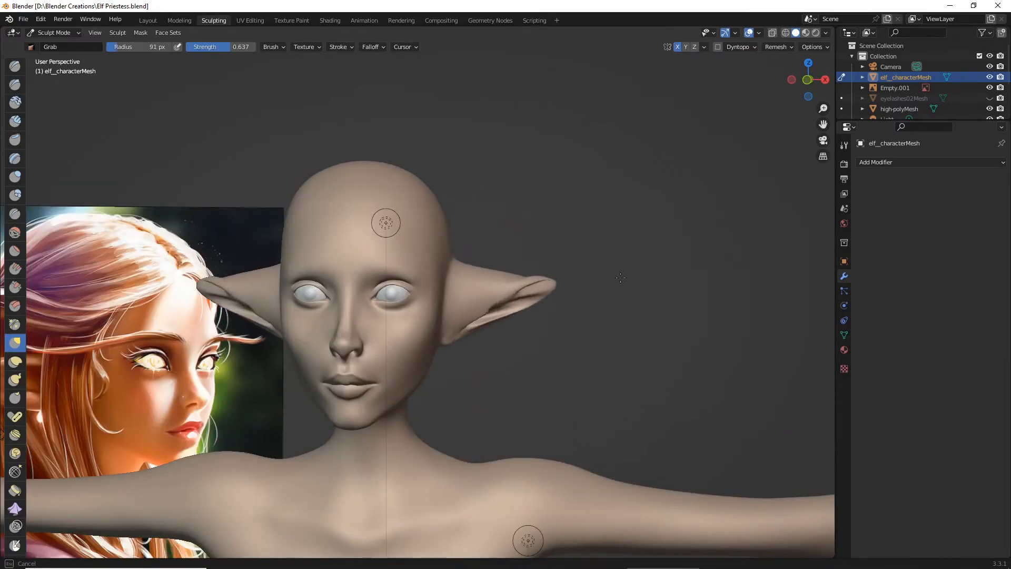
{"action": "middle_click_drag", "start_coordinate": [623, 278], "coordinate": [475, 285]}
{"action": "key", "text": "ctrl+z"}
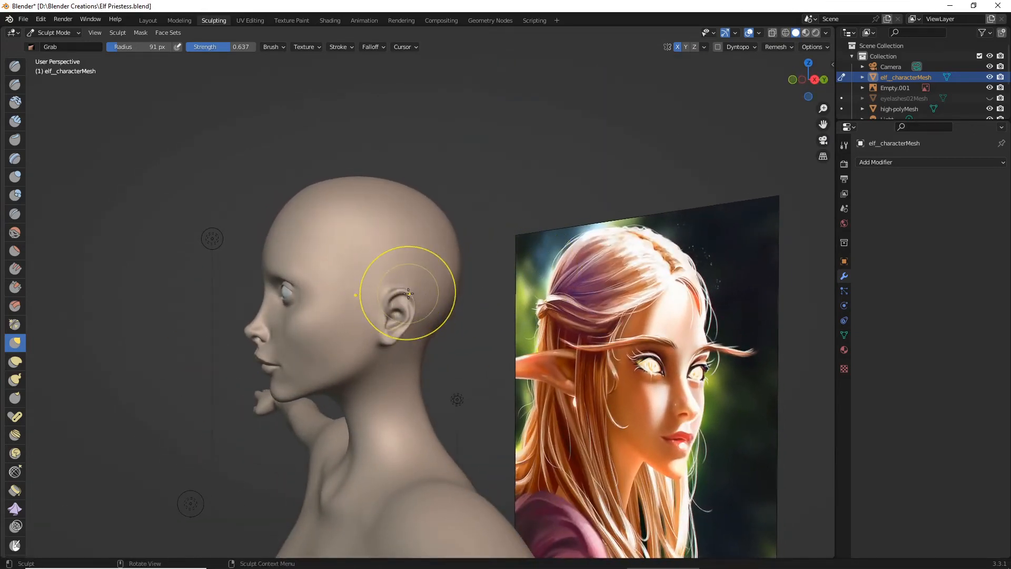
- Pull the ears outward into long, pointed elf ears with the Grab brush at 91 px radius and 0.637 strength, and save the file
{"action": "left_click_drag", "start_coordinate": [406, 294], "coordinate": [436, 277]}
{"action": "middle_click_drag", "start_coordinate": [444, 278], "coordinate": [509, 284]}
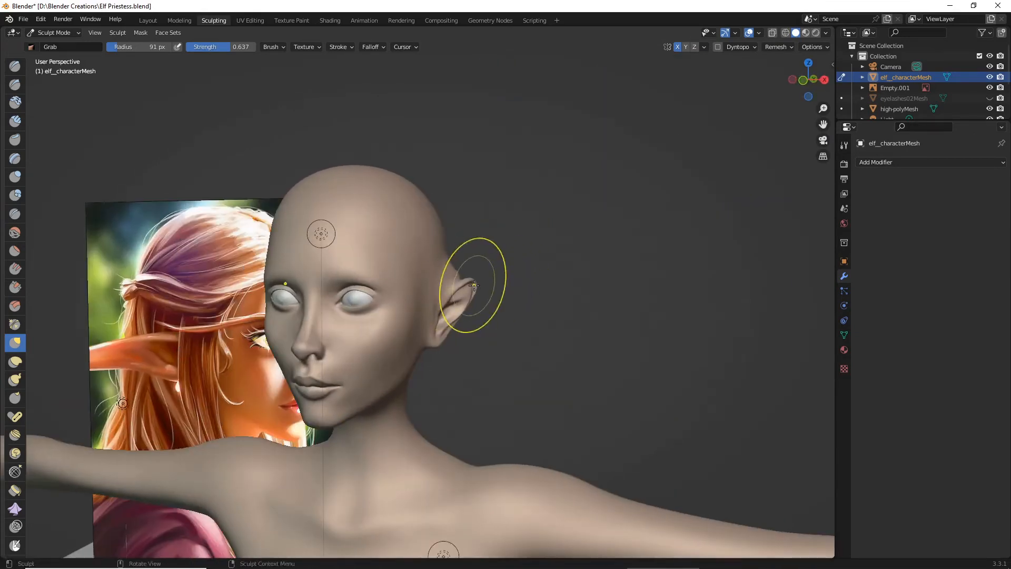
{"action": "middle_click_drag", "start_coordinate": [483, 292], "coordinate": [504, 294]}
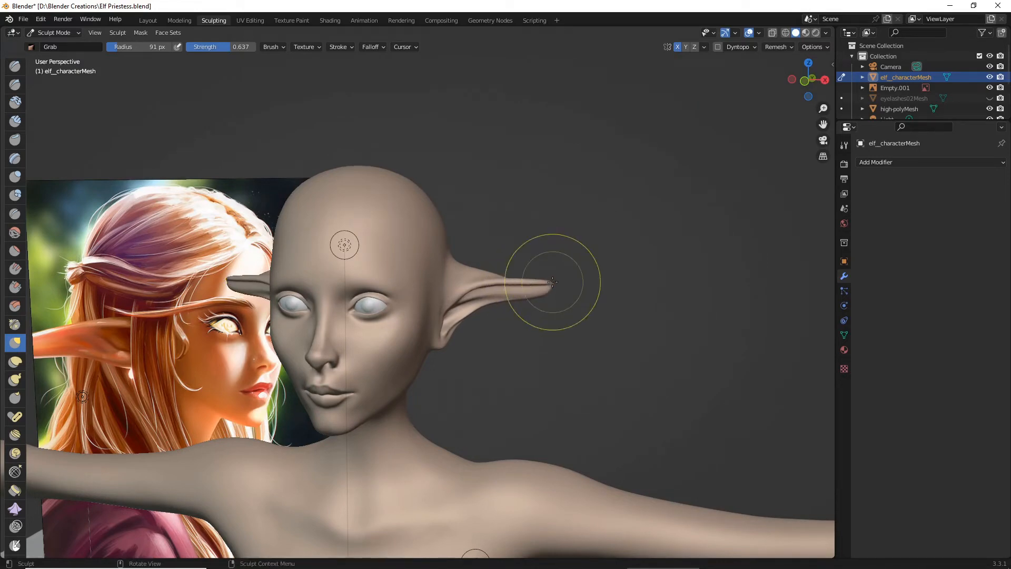
{"action": "mouse_move", "coordinate": [568, 289]}
{"action": "middle_mouse_down"}
{"action": "mouse_move", "coordinate": [558, 291]}
{"action": "mouse_move", "coordinate": [578, 290]}
{"action": "mouse_move", "coordinate": [498, 324]}
{"action": "middle_mouse_up"}
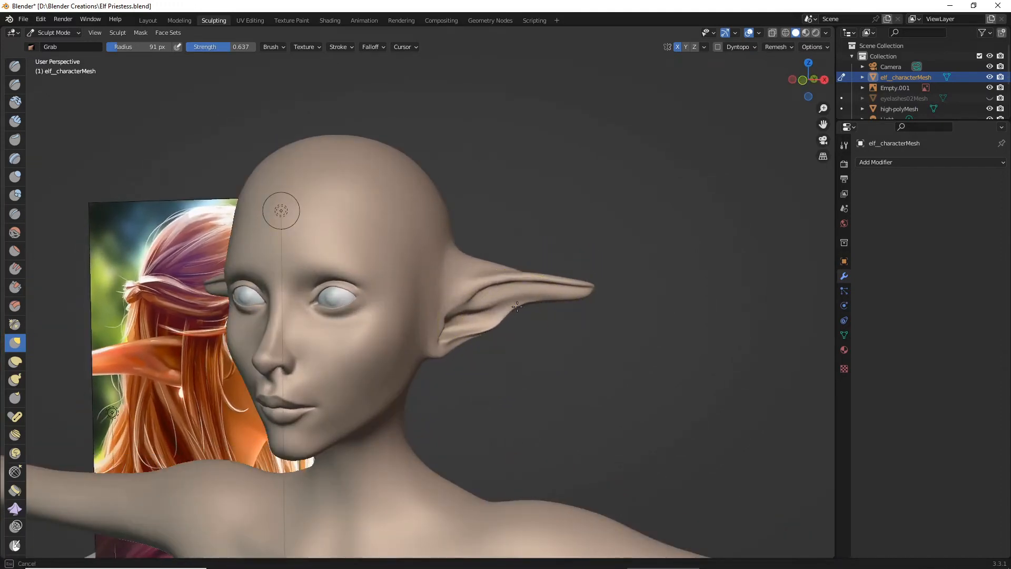
{"action": "middle_click_drag", "start_coordinate": [560, 322], "coordinate": [520, 305]}
{"action": "left_click", "coordinate": [23, 19]}
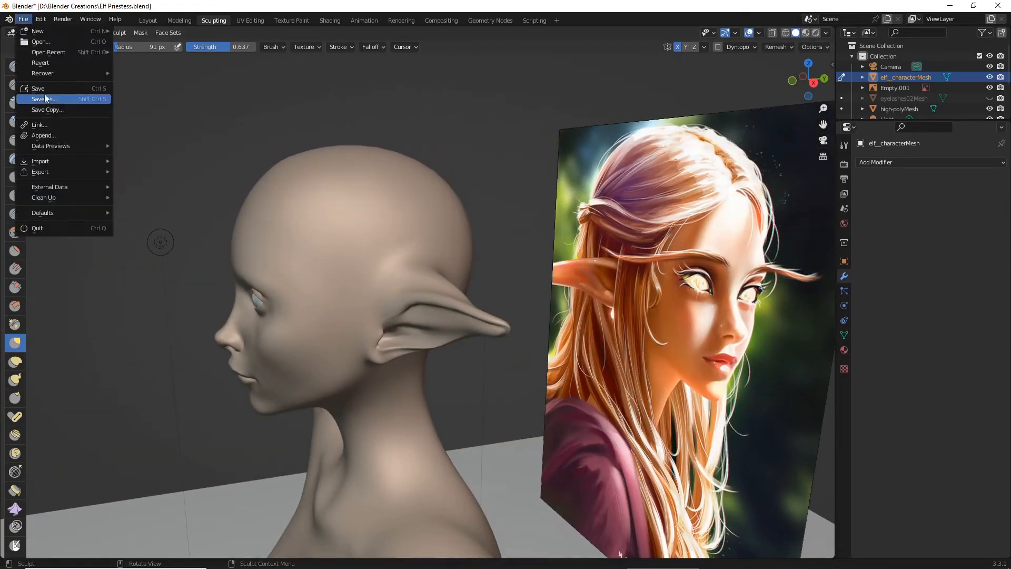
{"action": "left_click", "coordinate": [52, 91]}
- Reshape the upper edge of the elf ear with the Grab brush at 91 px radius, working from above
{"action": "mouse_move", "coordinate": [337, 233]}
{"action": "middle_mouse_down"}
{"action": "mouse_move", "coordinate": [481, 334]}
{"action": "mouse_move", "coordinate": [429, 316]}
{"action": "mouse_move", "coordinate": [481, 295]}
{"action": "middle_mouse_up"}
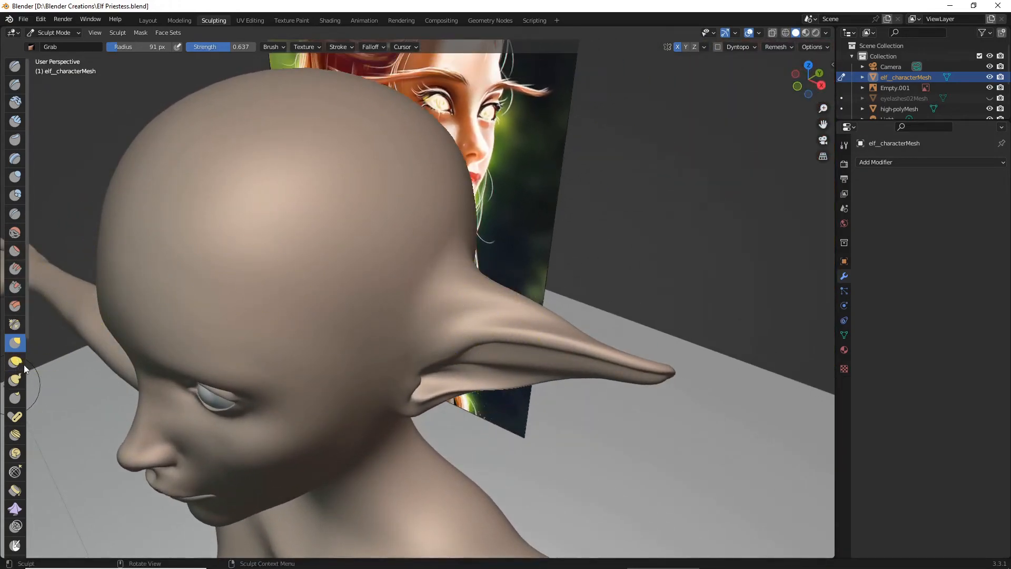
{"action": "mouse_move", "coordinate": [453, 316]}
{"action": "middle_mouse_down"}
{"action": "mouse_move", "coordinate": [497, 300]}
{"action": "mouse_move", "coordinate": [496, 267]}
{"action": "middle_mouse_up"}
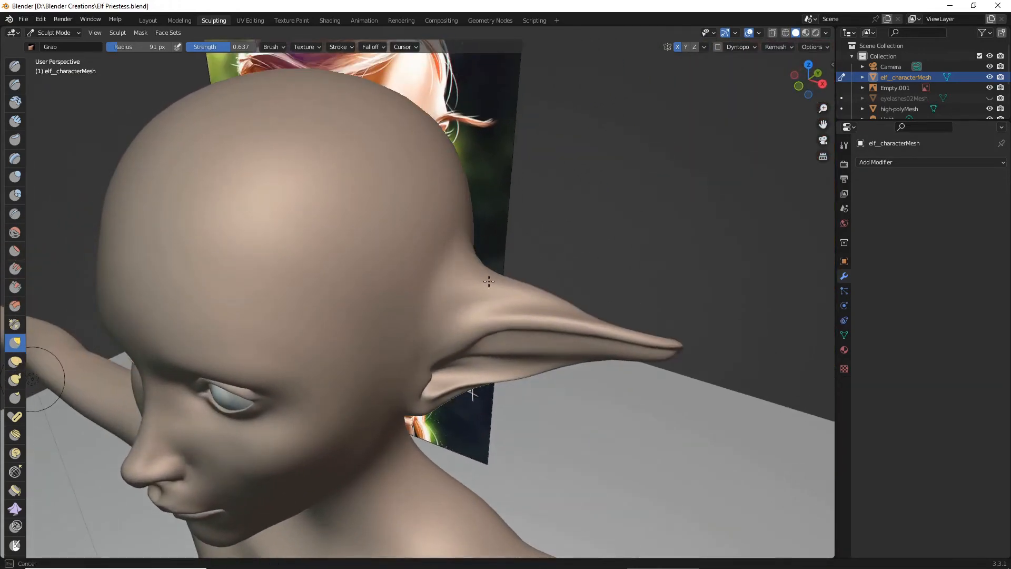
{"action": "mouse_move", "coordinate": [496, 268]}
{"action": "left_mouse_down"}
{"action": "mouse_move", "coordinate": [501, 287]}
{"action": "mouse_move", "coordinate": [520, 292]}
{"action": "left_mouse_up"}
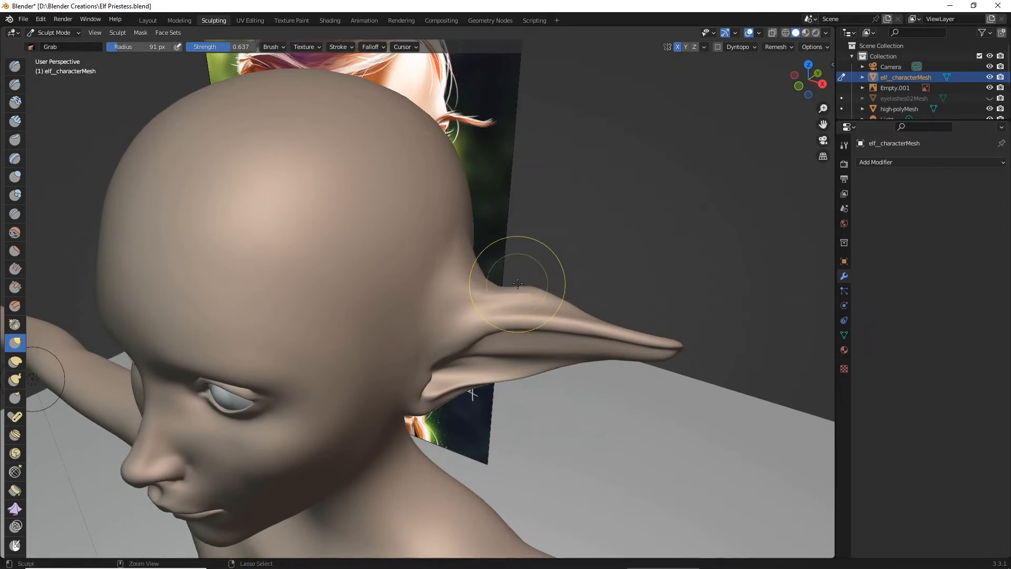
{"action": "middle_click_drag", "start_coordinate": [524, 264], "coordinate": [527, 326]}
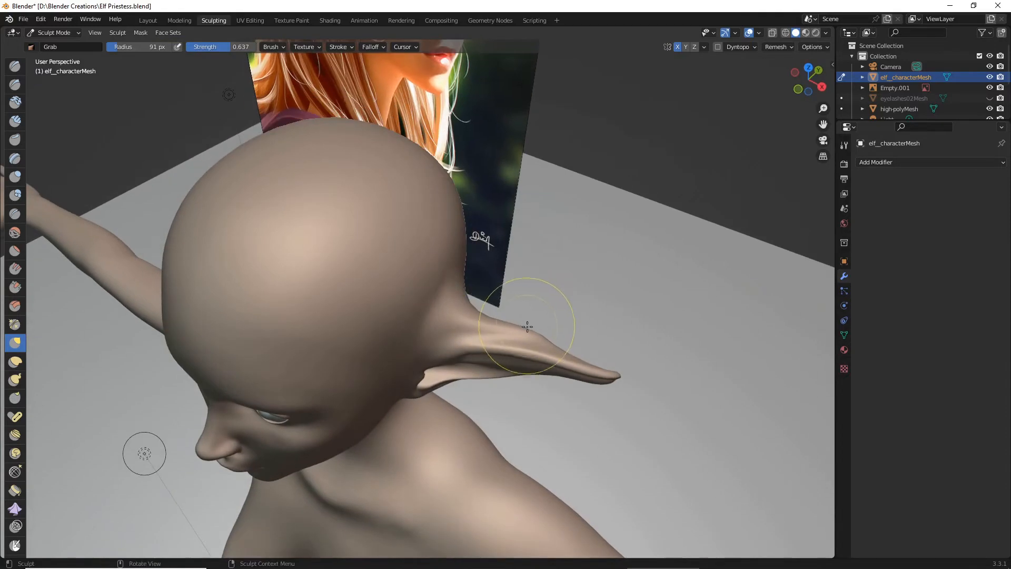
{"action": "scroll", "coordinate": [529, 328], "scroll_direction": "up", "scroll_amount": 2}
{"action": "left_click_drag", "start_coordinate": [568, 334], "coordinate": [571, 333]}
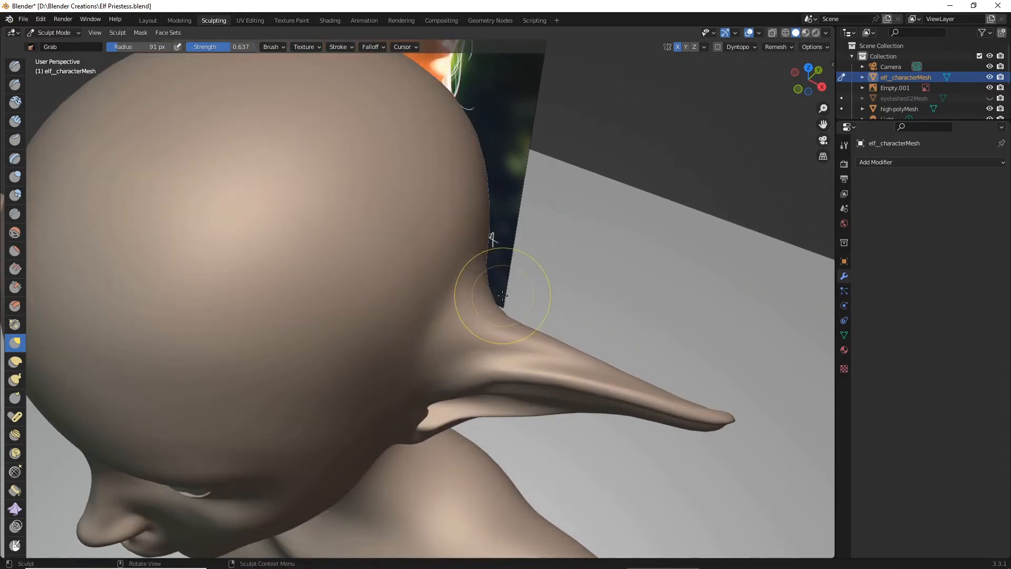
{"action": "scroll", "coordinate": [492, 316], "scroll_direction": "down", "scroll_amount": 3}
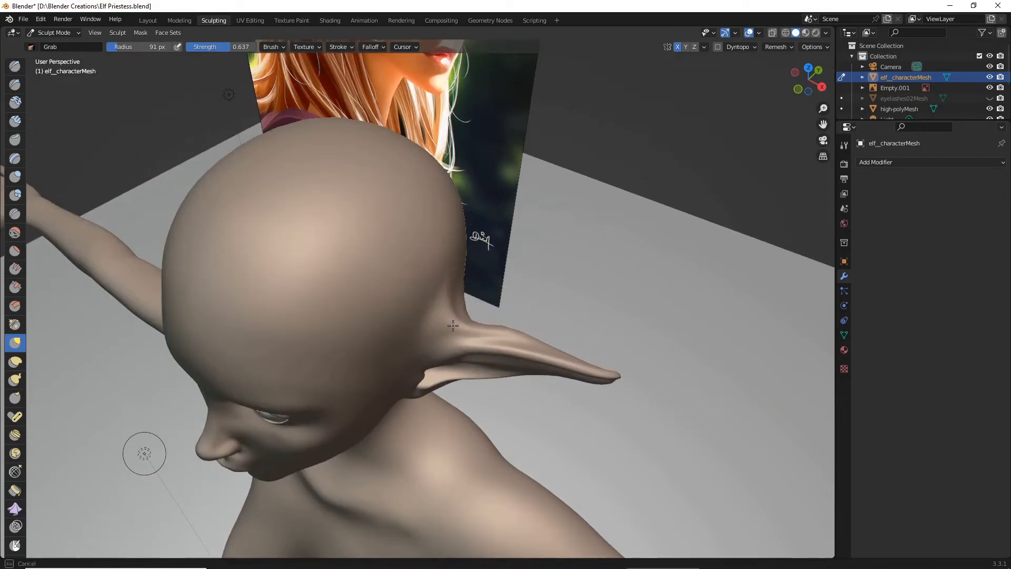
- Push in the ear's upper root where it meets the head with the Grab brush to define the transition
{"action": "middle_click_drag", "start_coordinate": [481, 310], "coordinate": [514, 252]}
{"action": "scroll", "coordinate": [515, 253], "scroll_direction": "up", "scroll_amount": 2}
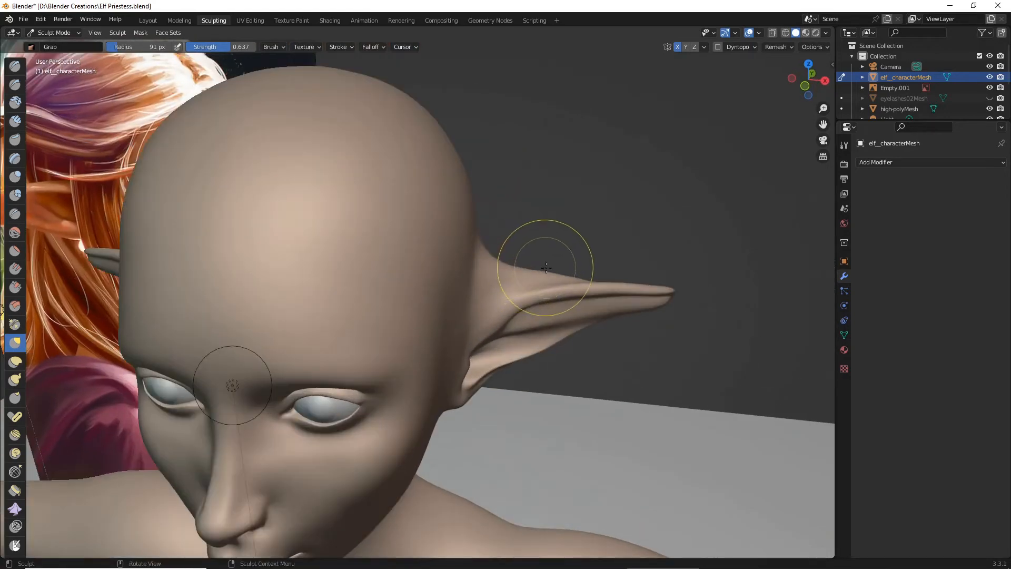
{"action": "left_click_drag", "start_coordinate": [546, 275], "coordinate": [496, 267]}
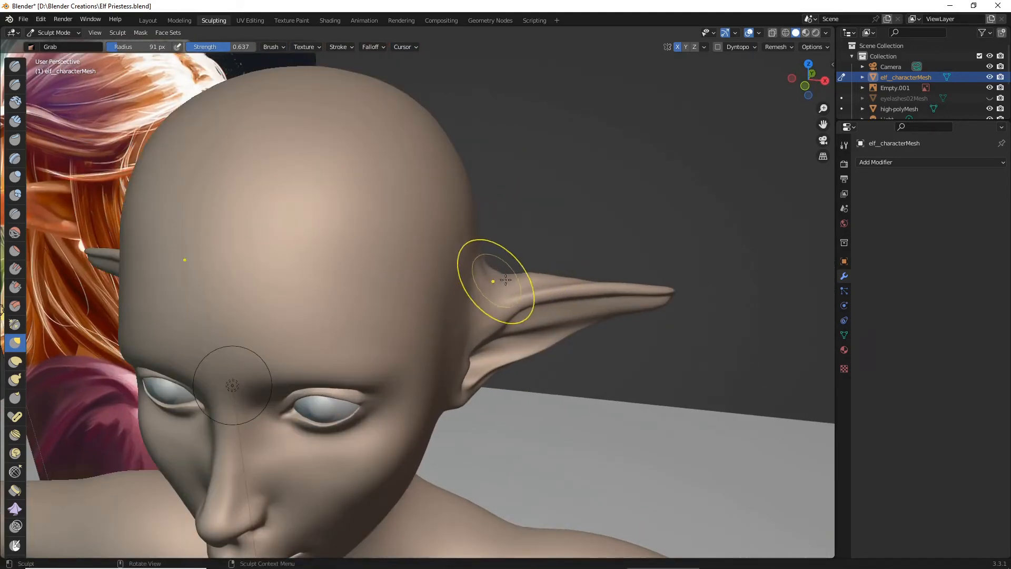
{"action": "middle_click_drag", "start_coordinate": [485, 282], "coordinate": [301, 218]}
{"action": "left_click_drag", "start_coordinate": [338, 268], "coordinate": [349, 282]}
{"action": "middle_click_drag", "start_coordinate": [348, 283], "coordinate": [341, 240]}
{"action": "mouse_move", "coordinate": [347, 282]}
{"action": "left_mouse_down"}
{"action": "mouse_move", "coordinate": [356, 298]}
{"action": "mouse_move", "coordinate": [353, 289]}
{"action": "left_mouse_up"}
{"action": "mouse_move", "coordinate": [353, 294]}
{"action": "middle_mouse_down"}
{"action": "mouse_move", "coordinate": [474, 395]}
{"action": "mouse_move", "coordinate": [446, 338]}
{"action": "mouse_move", "coordinate": [448, 292]}
{"action": "mouse_move", "coordinate": [487, 322]}
{"action": "mouse_move", "coordinate": [494, 357]}
{"action": "middle_mouse_up"}
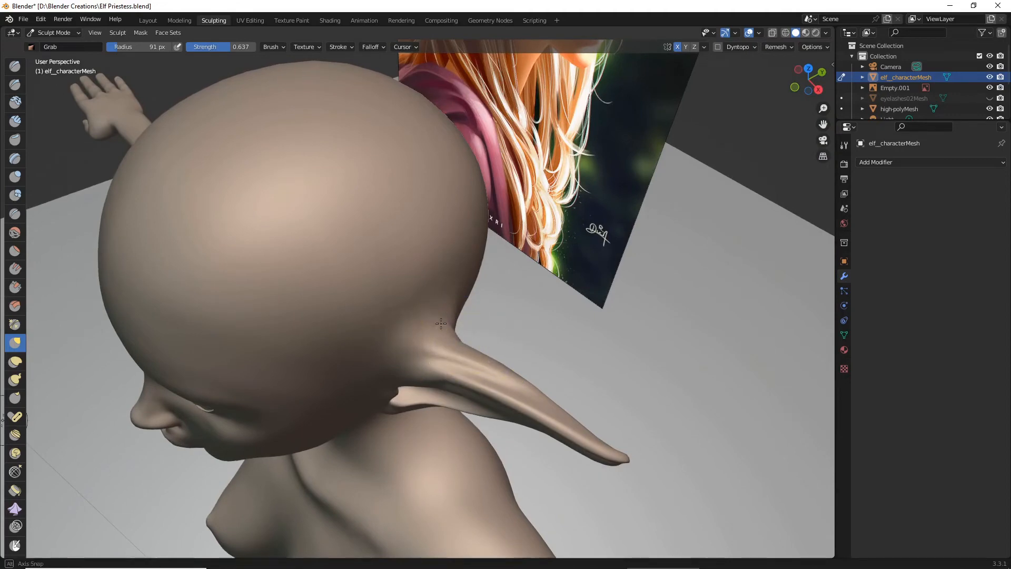
- Bend the elf ears into a gentle curve toward their tips with the Grab brush, working from the top view
{"action": "mouse_move", "coordinate": [441, 324]}
{"action": "middle_mouse_down"}
{"action": "mouse_move", "coordinate": [373, 255]}
{"action": "mouse_move", "coordinate": [535, 295]}
{"action": "mouse_move", "coordinate": [533, 335]}
{"action": "mouse_move", "coordinate": [418, 379]}
{"action": "mouse_move", "coordinate": [450, 385]}
{"action": "mouse_move", "coordinate": [499, 370]}
{"action": "mouse_move", "coordinate": [462, 440]}
{"action": "mouse_move", "coordinate": [438, 370]}
{"action": "middle_mouse_up"}
{"action": "scroll", "coordinate": [535, 295], "scroll_direction": "down", "scroll_amount": 6}
{"action": "scroll", "coordinate": [533, 330], "scroll_direction": "up", "scroll_amount": 2}
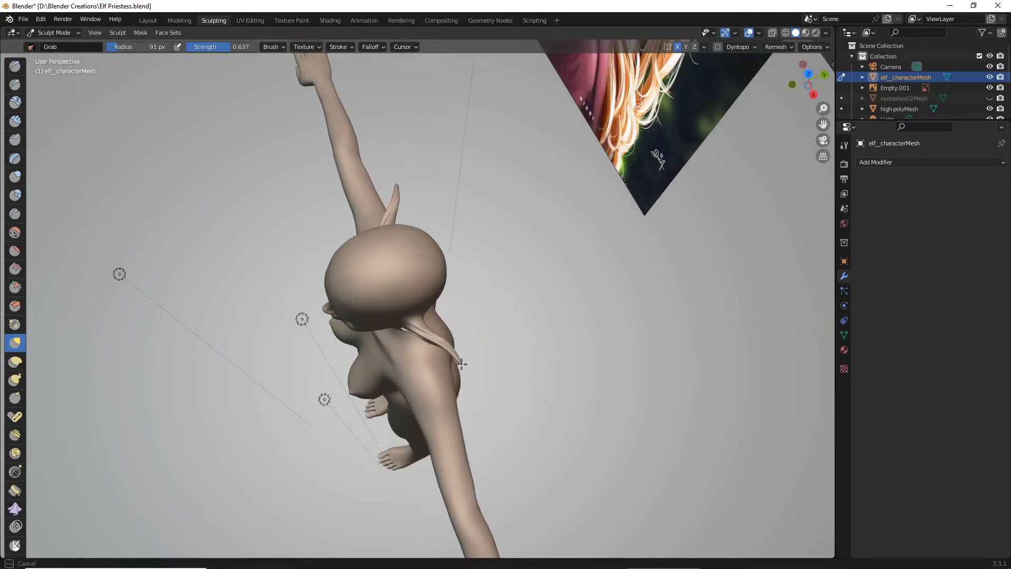
{"action": "middle_click_drag", "start_coordinate": [468, 357], "coordinate": [614, 288]}
{"action": "mouse_move", "coordinate": [548, 323]}
{"action": "middle_mouse_down"}
{"action": "mouse_move", "coordinate": [408, 345]}
{"action": "mouse_move", "coordinate": [492, 404]}
{"action": "mouse_move", "coordinate": [469, 444]}
{"action": "mouse_move", "coordinate": [510, 402]}
{"action": "mouse_move", "coordinate": [646, 383]}
{"action": "mouse_move", "coordinate": [576, 409]}
{"action": "mouse_move", "coordinate": [580, 397]}
{"action": "mouse_move", "coordinate": [560, 430]}
{"action": "mouse_move", "coordinate": [558, 402]}
{"action": "middle_mouse_up"}
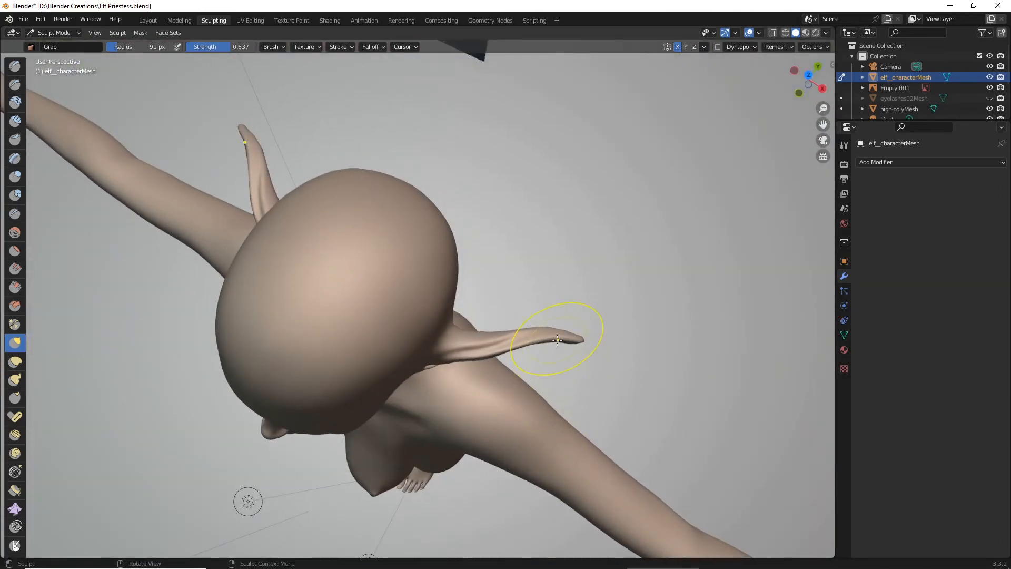
{"action": "middle_click_drag", "start_coordinate": [548, 335], "coordinate": [518, 326]}
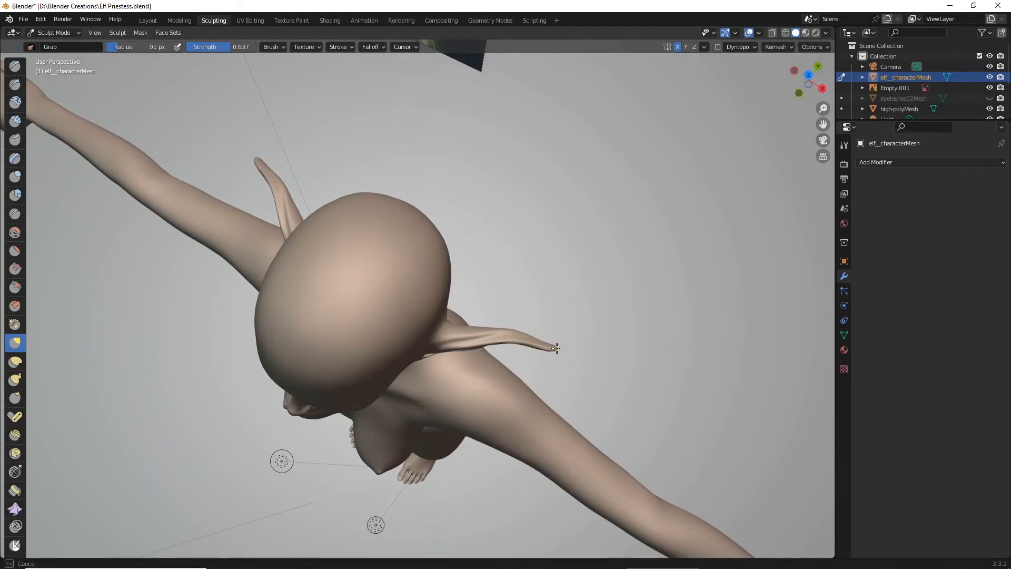
{"action": "mouse_move", "coordinate": [515, 331]}
{"action": "middle_mouse_down"}
{"action": "mouse_move", "coordinate": [358, 227]}
{"action": "mouse_move", "coordinate": [477, 284]}
{"action": "mouse_move", "coordinate": [458, 282]}
{"action": "middle_mouse_up"}
- Define the elf ear's upper root where it joins the head with the Crease brush at 91 px radius and 0.487 strength
{"action": "scroll", "coordinate": [378, 240], "scroll_direction": "up", "scroll_amount": 3}
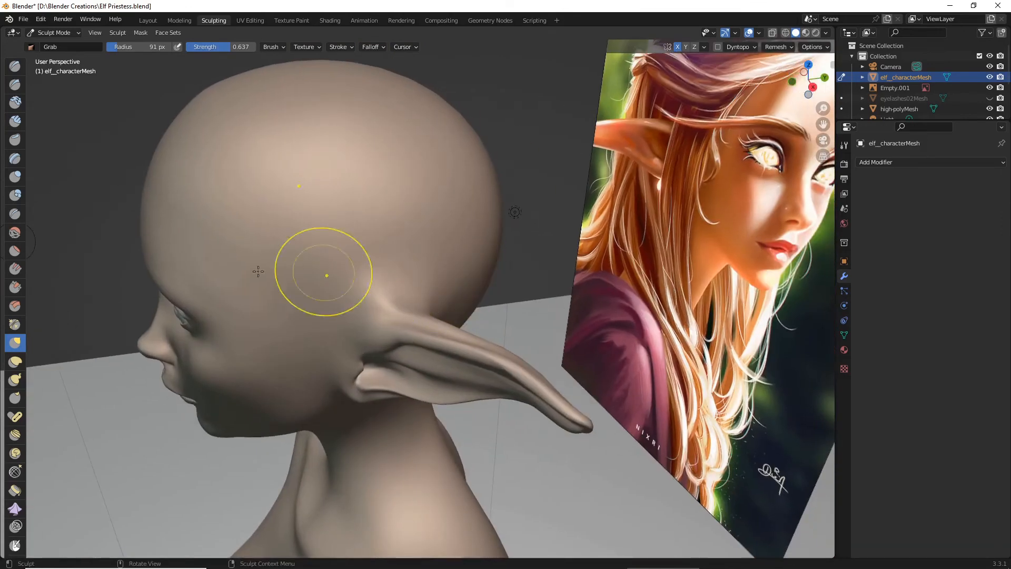
{"action": "left_click", "coordinate": [15, 269]}
{"action": "left_click", "coordinate": [15, 213]}
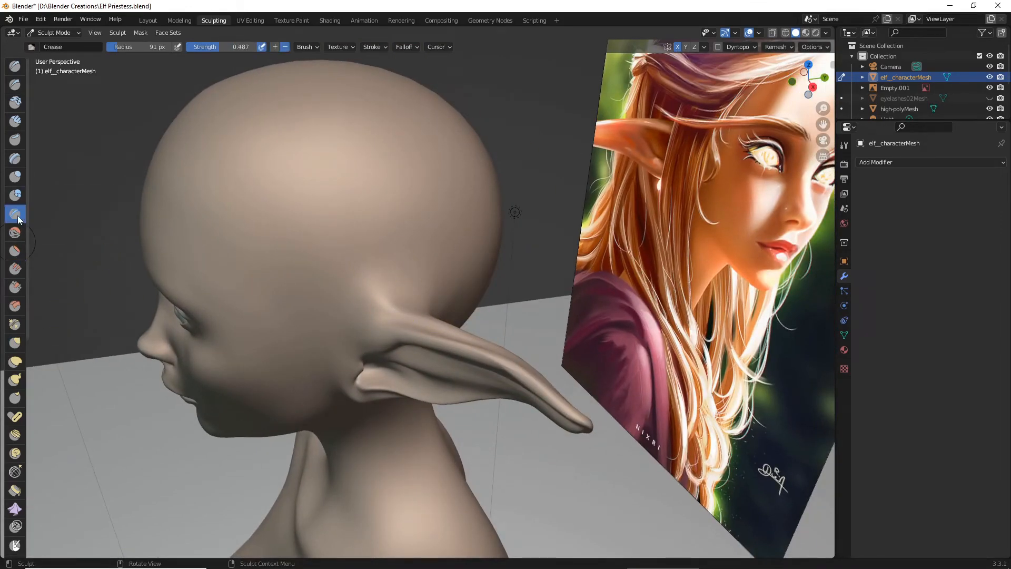
{"action": "middle_click_drag", "start_coordinate": [232, 274], "coordinate": [327, 344]}
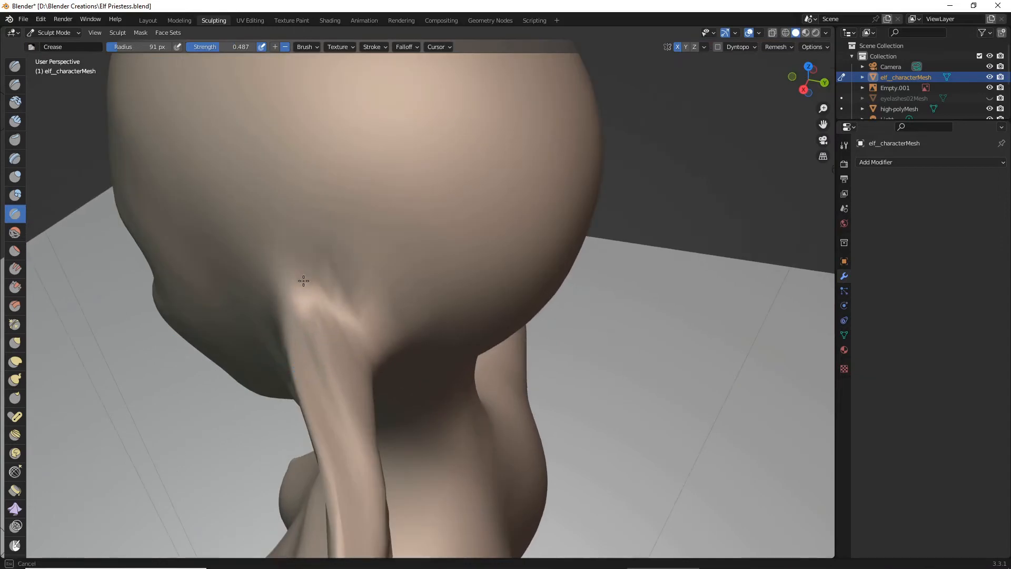
{"action": "mouse_move", "coordinate": [300, 278]}
{"action": "middle_mouse_down"}
{"action": "mouse_move", "coordinate": [323, 289]}
{"action": "mouse_move", "coordinate": [308, 241]}
{"action": "mouse_move", "coordinate": [401, 278]}
{"action": "middle_mouse_up"}
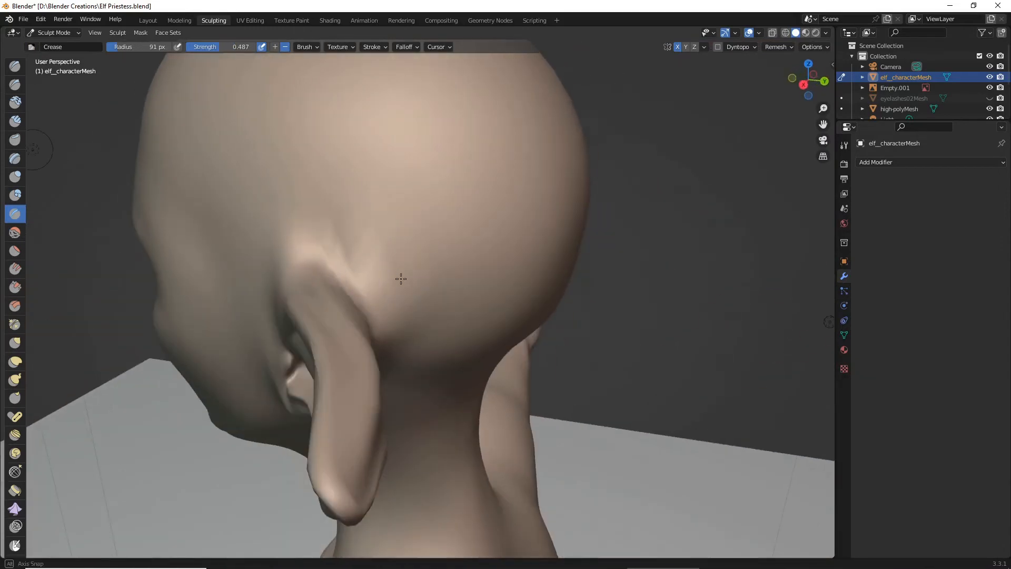
{"action": "left_click_drag", "start_coordinate": [298, 253], "coordinate": [280, 261]}
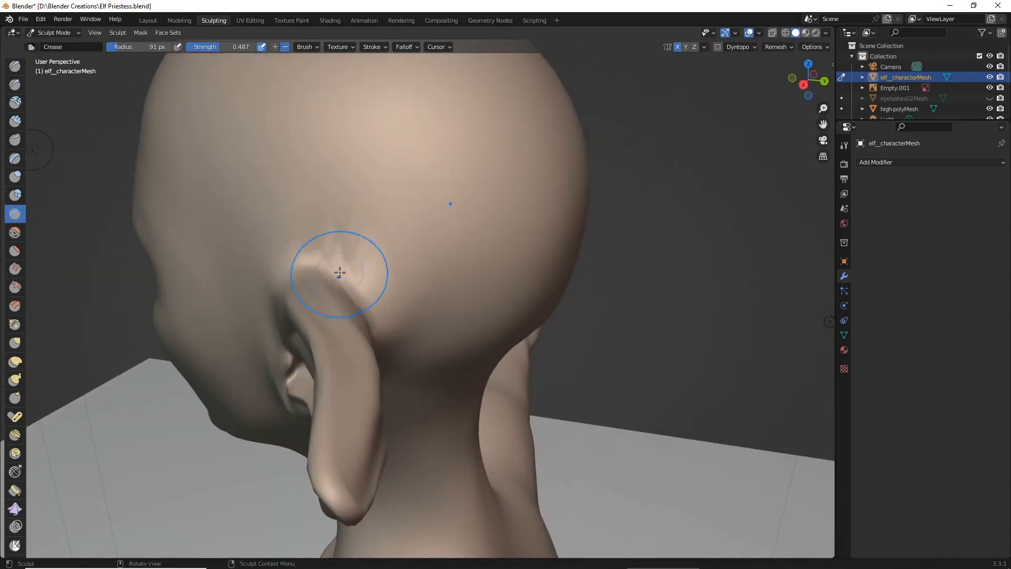
{"action": "middle_click_drag", "start_coordinate": [340, 272], "coordinate": [316, 259]}
{"action": "mouse_move", "coordinate": [327, 293]}
{"action": "left_mouse_down"}
{"action": "mouse_move", "coordinate": [334, 375]}
{"action": "mouse_move", "coordinate": [327, 337]}
{"action": "mouse_move", "coordinate": [338, 293]}
{"action": "left_mouse_up"}
{"action": "mouse_move", "coordinate": [337, 341]}
{"action": "middle_mouse_down"}
{"action": "mouse_move", "coordinate": [362, 298]}
{"action": "mouse_move", "coordinate": [342, 316]}
{"action": "middle_mouse_up"}
- Crease the junction beneath the earlobe where the ear meets the jaw and neck, working from below
{"action": "left_click_drag", "start_coordinate": [342, 316], "coordinate": [290, 388]}
{"action": "middle_click_drag", "start_coordinate": [290, 388], "coordinate": [388, 397]}
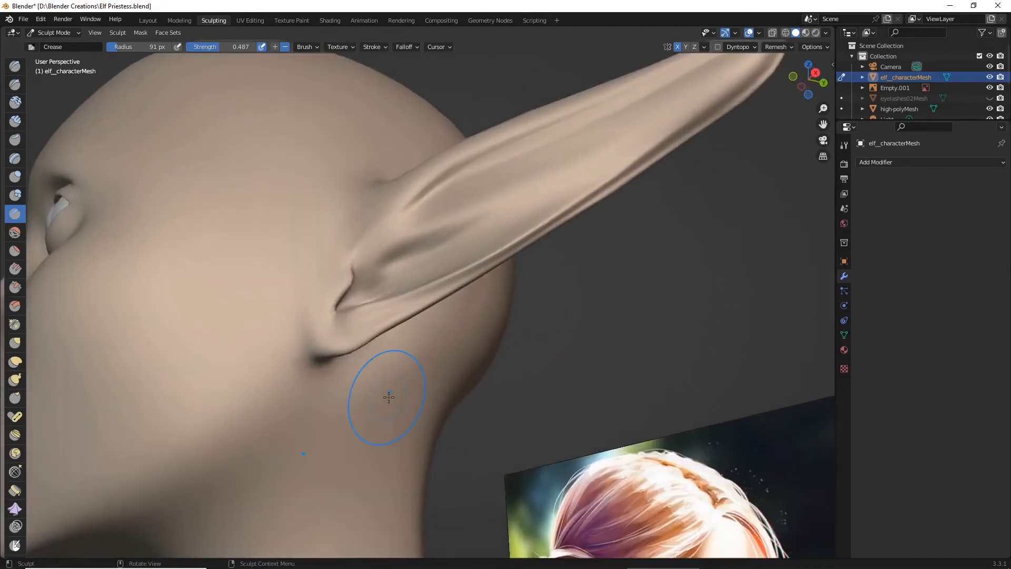
{"action": "scroll", "coordinate": [380, 398], "scroll_direction": "down", "scroll_amount": 5}
{"action": "scroll", "coordinate": [379, 392], "scroll_direction": "up", "scroll_amount": 5}
{"action": "mouse_move", "coordinate": [319, 376]}
{"action": "left_mouse_down"}
{"action": "mouse_move", "coordinate": [298, 334]}
{"action": "mouse_move", "coordinate": [316, 296]}
{"action": "mouse_move", "coordinate": [305, 361]}
{"action": "mouse_move", "coordinate": [334, 355]}
{"action": "left_mouse_up"}
{"action": "mouse_move", "coordinate": [334, 354]}
{"action": "middle_mouse_down"}
{"action": "mouse_move", "coordinate": [444, 402]}
{"action": "mouse_move", "coordinate": [379, 419]}
{"action": "mouse_move", "coordinate": [339, 457]}
{"action": "mouse_move", "coordinate": [357, 416]}
{"action": "middle_mouse_up"}
{"action": "scroll", "coordinate": [432, 413], "scroll_direction": "down", "scroll_amount": 3}
{"action": "scroll", "coordinate": [357, 416], "scroll_direction": "up", "scroll_amount": 3}
- Soften the ear's upper root and back surface with the Smooth brush at 91 px radius and 0.115 strength
{"action": "left_click", "coordinate": [15, 232]}
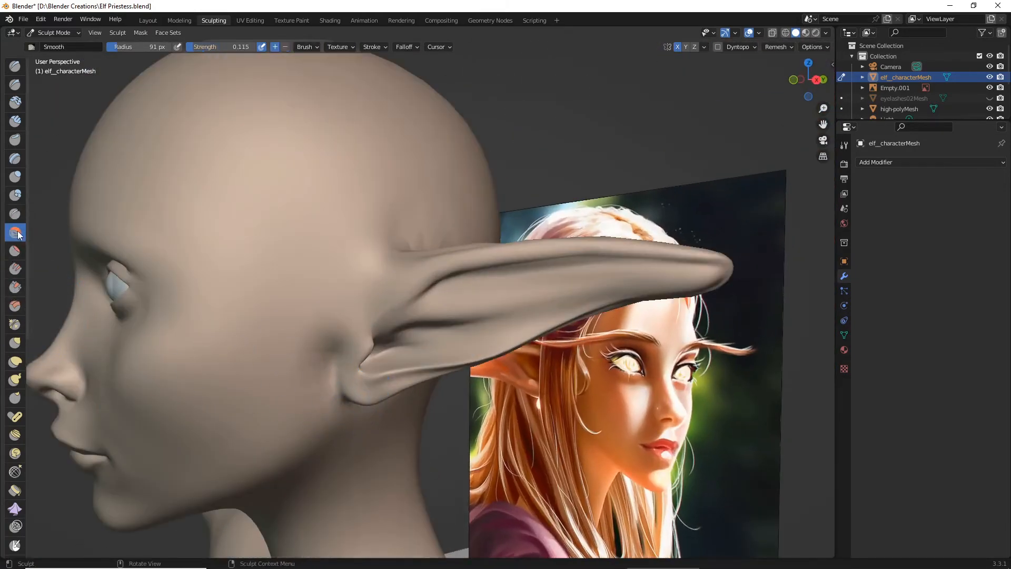
{"action": "mouse_move", "coordinate": [354, 194]}
{"action": "middle_mouse_down"}
{"action": "mouse_move", "coordinate": [290, 240]}
{"action": "mouse_move", "coordinate": [343, 258]}
{"action": "mouse_move", "coordinate": [322, 268]}
{"action": "mouse_move", "coordinate": [318, 301]}
{"action": "middle_mouse_up"}
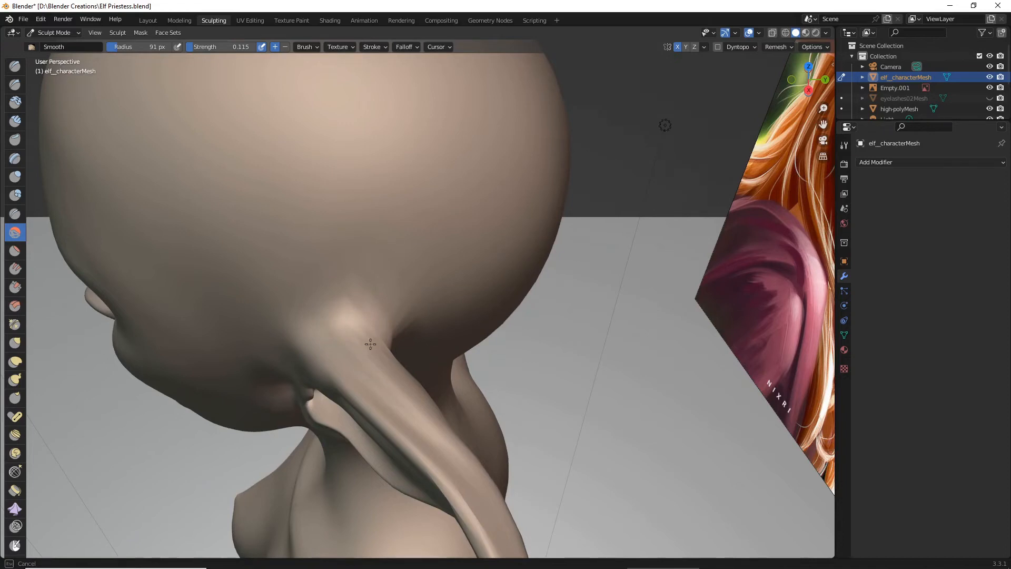
{"action": "middle_click_drag", "start_coordinate": [370, 344], "coordinate": [334, 337]}
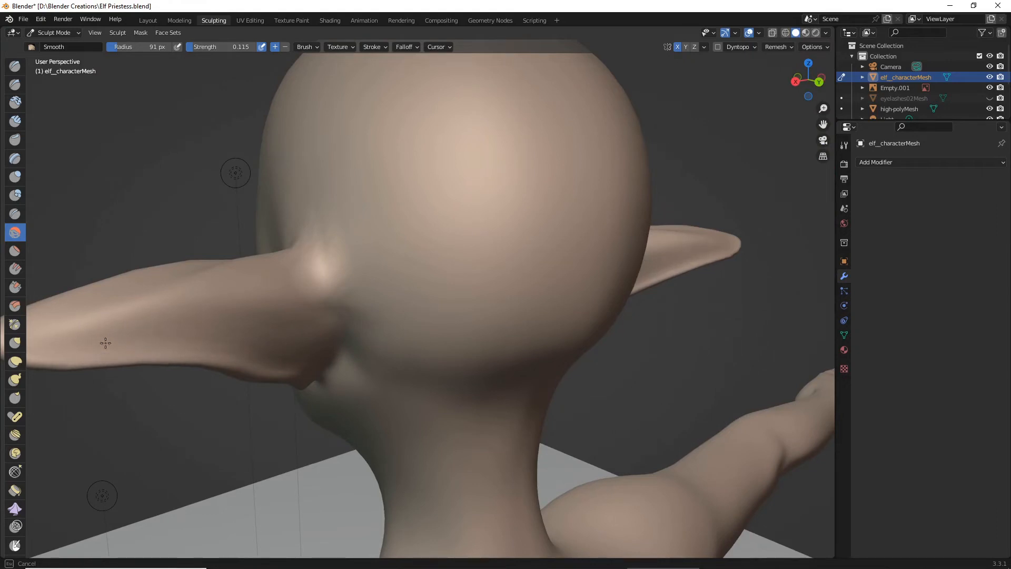
{"action": "middle_click_drag", "start_coordinate": [105, 343], "coordinate": [219, 337]}
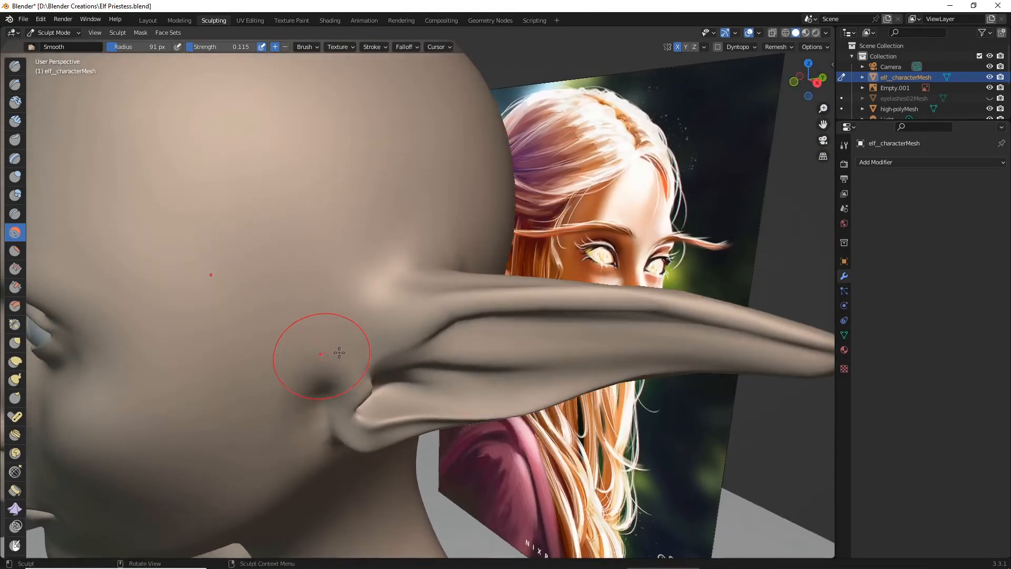
{"action": "mouse_move", "coordinate": [316, 349]}
{"action": "left_mouse_down"}
{"action": "mouse_move", "coordinate": [470, 305]}
{"action": "mouse_move", "coordinate": [515, 349]}
{"action": "mouse_move", "coordinate": [630, 310]}
{"action": "mouse_move", "coordinate": [610, 323]}
{"action": "mouse_move", "coordinate": [693, 327]}
{"action": "mouse_move", "coordinate": [684, 328]}
{"action": "left_mouse_up"}
- Smooth the folds inside the elf ear and the hollow on the cheek just in front of it
{"action": "scroll", "coordinate": [653, 321], "scroll_direction": "down", "scroll_amount": 2}
{"action": "middle_click_drag", "start_coordinate": [631, 311], "coordinate": [622, 283]}
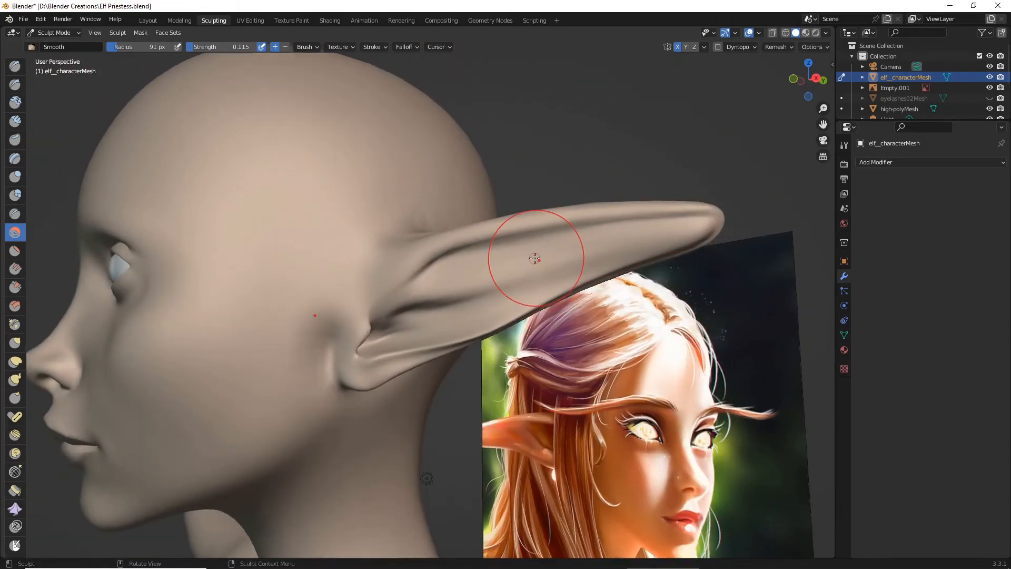
{"action": "middle_click_drag", "start_coordinate": [535, 259], "coordinate": [547, 248]}
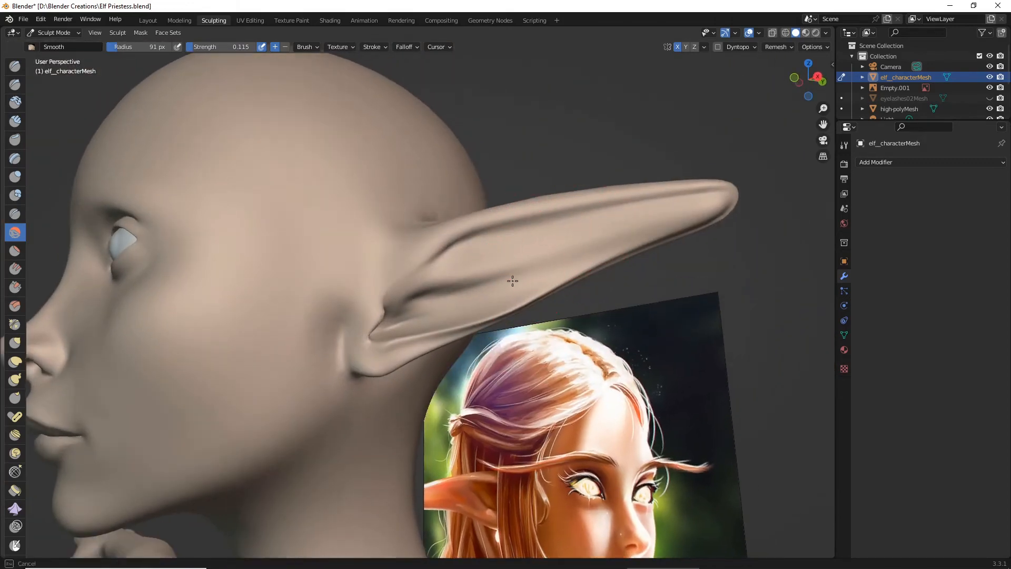
{"action": "mouse_move", "coordinate": [422, 311]}
{"action": "left_mouse_down"}
{"action": "mouse_move", "coordinate": [418, 287]}
{"action": "mouse_move", "coordinate": [328, 347]}
{"action": "mouse_move", "coordinate": [334, 337]}
{"action": "left_mouse_up"}
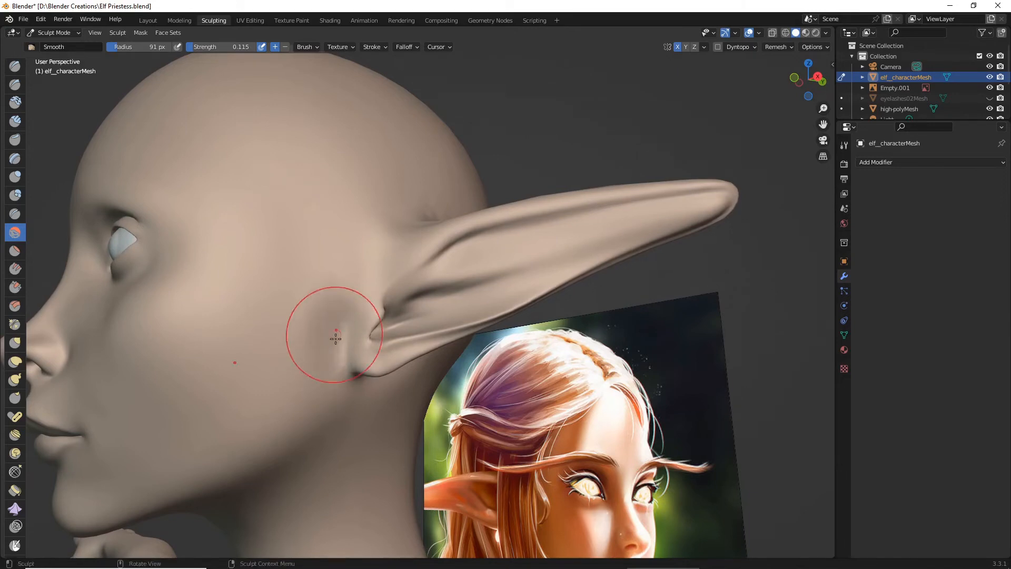
{"action": "mouse_move", "coordinate": [334, 337]}
{"action": "middle_mouse_down"}
{"action": "mouse_move", "coordinate": [267, 355]}
{"action": "mouse_move", "coordinate": [277, 374]}
{"action": "mouse_move", "coordinate": [358, 274]}
{"action": "mouse_move", "coordinate": [331, 355]}
{"action": "middle_mouse_up"}
- Smooth the back of the ear root where it blends into the skull, and check both ears from the front
{"action": "scroll", "coordinate": [338, 266], "scroll_direction": "down", "scroll_amount": 2}
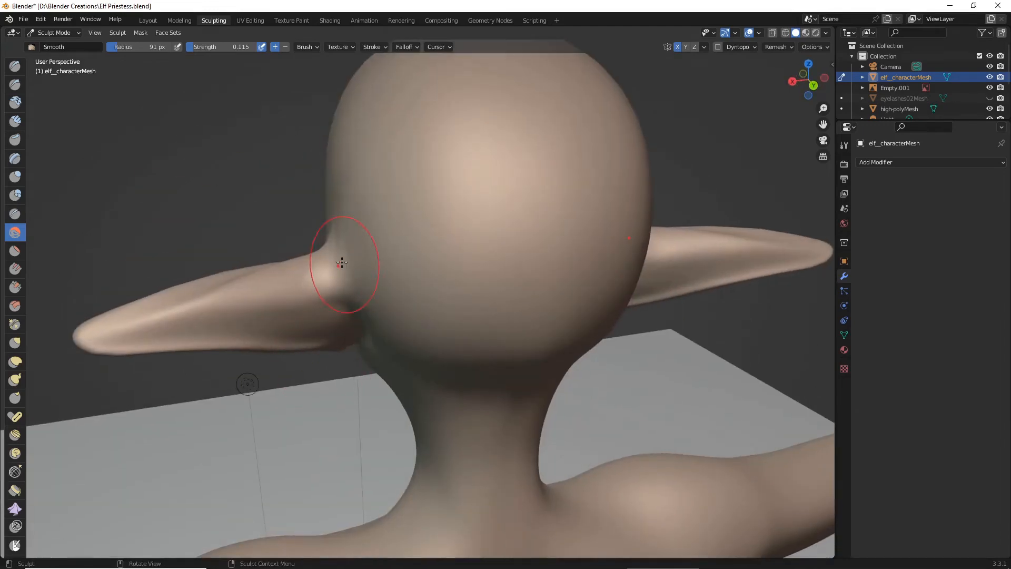
{"action": "mouse_move", "coordinate": [339, 267]}
{"action": "middle_mouse_down"}
{"action": "mouse_move", "coordinate": [592, 266]}
{"action": "mouse_move", "coordinate": [552, 318]}
{"action": "middle_mouse_up"}
{"action": "scroll", "coordinate": [571, 291], "scroll_direction": "down", "scroll_amount": 2}
{"action": "scroll", "coordinate": [569, 295], "scroll_direction": "up", "scroll_amount": 2}
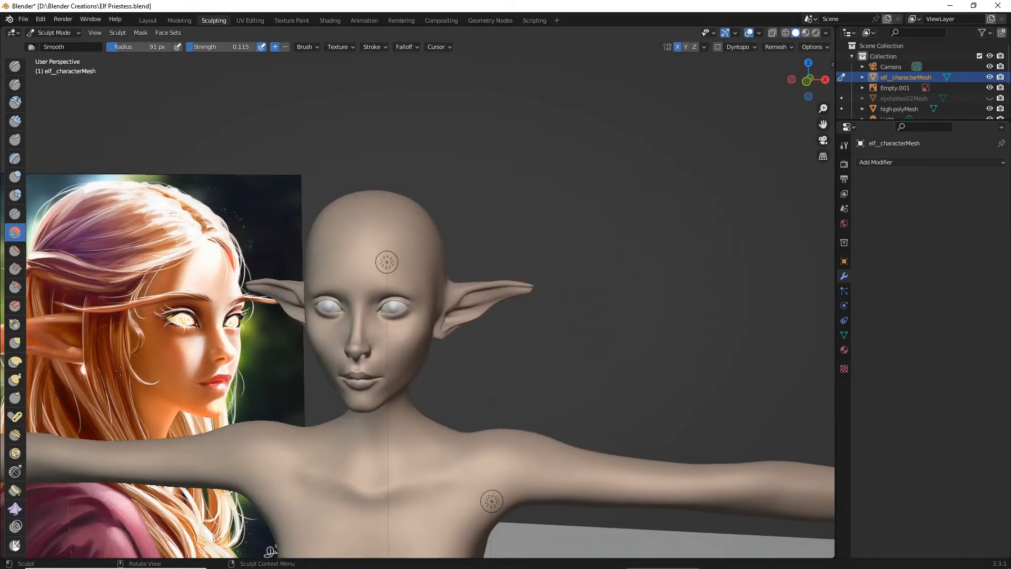
{"action": "middle_click_drag", "start_coordinate": [120, 370], "coordinate": [419, 326]}
{"action": "scroll", "coordinate": [279, 339], "scroll_direction": "up", "scroll_amount": 3}
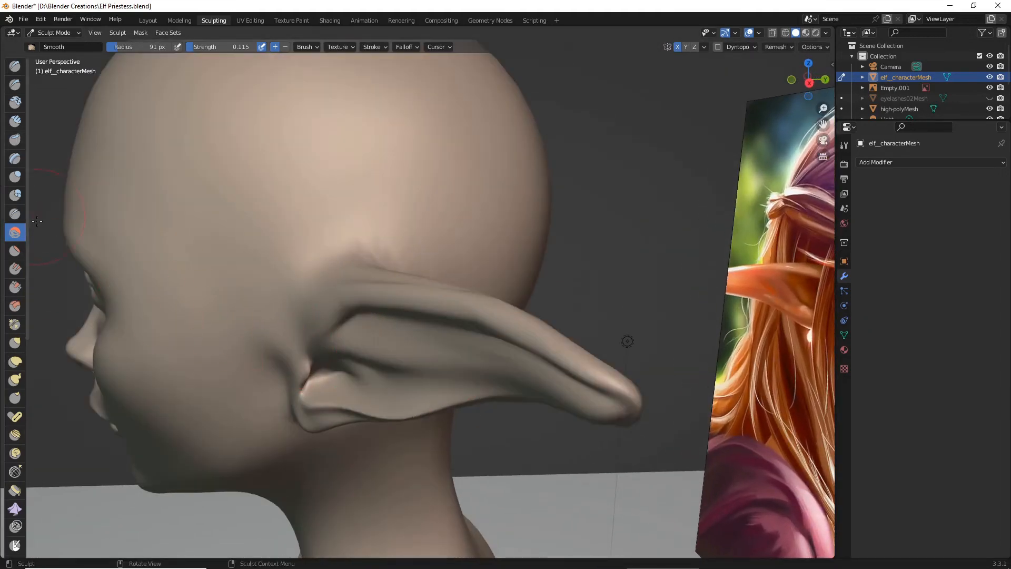
- Rework the inner ear folds and deepen the hollow under the upper rim with the Draw brush at 91 px radius and 0.263 strength
{"action": "left_click", "coordinate": [14, 177]}
{"action": "mouse_move", "coordinate": [157, 211]}
{"action": "middle_mouse_down"}
{"action": "mouse_move", "coordinate": [260, 226]}
{"action": "mouse_move", "coordinate": [379, 274]}
{"action": "mouse_move", "coordinate": [623, 302]}
{"action": "middle_mouse_up"}
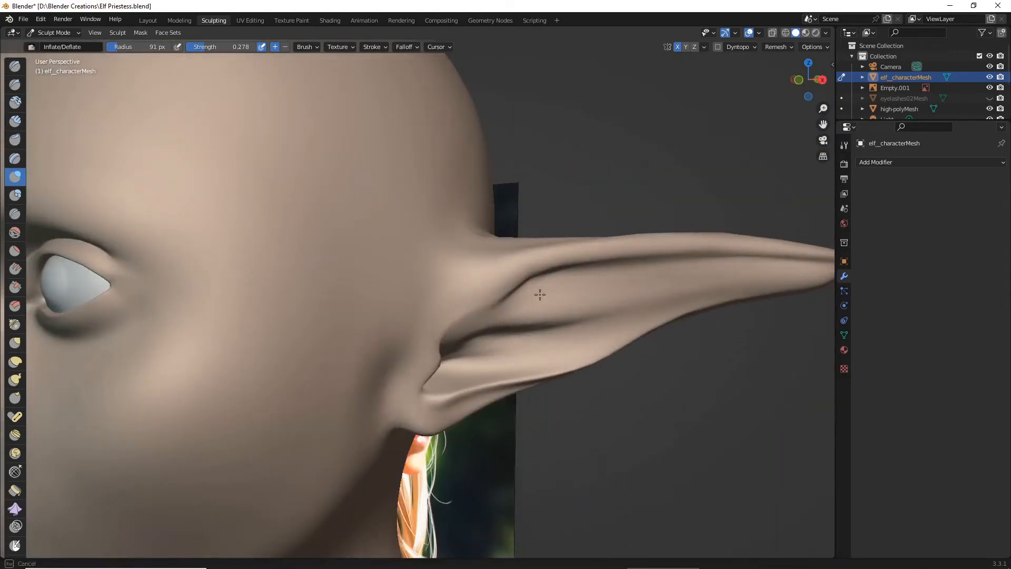
{"action": "left_click", "coordinate": [15, 66]}
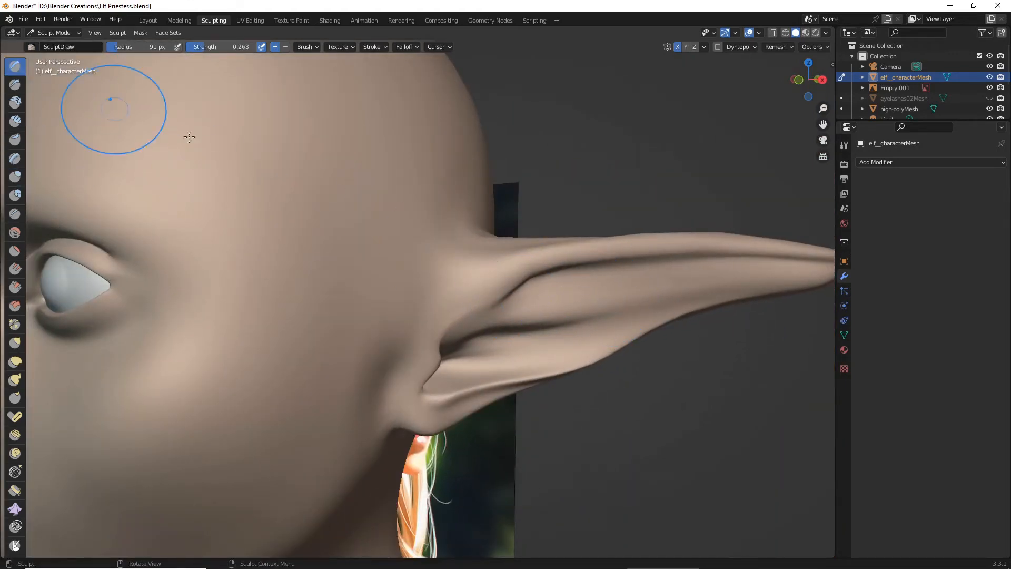
{"action": "mouse_move", "coordinate": [642, 310]}
{"action": "left_mouse_down", "text": "ctrl"}
{"action": "mouse_move", "coordinate": [700, 275]}
{"action": "mouse_move", "coordinate": [695, 282]}
{"action": "mouse_move", "coordinate": [780, 279]}
{"action": "mouse_move", "coordinate": [555, 322]}
{"action": "left_mouse_up", "text": "ctrl"}
{"action": "mouse_move", "coordinate": [596, 292]}
{"action": "left_mouse_down"}
{"action": "mouse_move", "coordinate": [551, 298]}
{"action": "mouse_move", "coordinate": [574, 303]}
{"action": "mouse_move", "coordinate": [548, 306]}
{"action": "mouse_move", "coordinate": [563, 322]}
{"action": "left_mouse_up"}
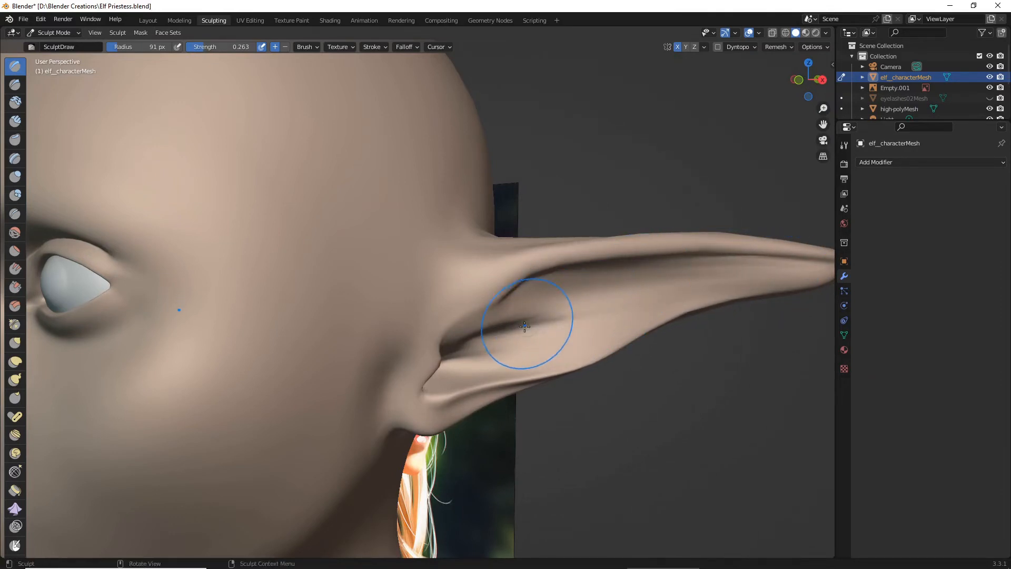
{"action": "middle_click_drag", "start_coordinate": [528, 323], "coordinate": [497, 295]}
{"action": "left_click_drag", "start_coordinate": [497, 294], "coordinate": [462, 295]}
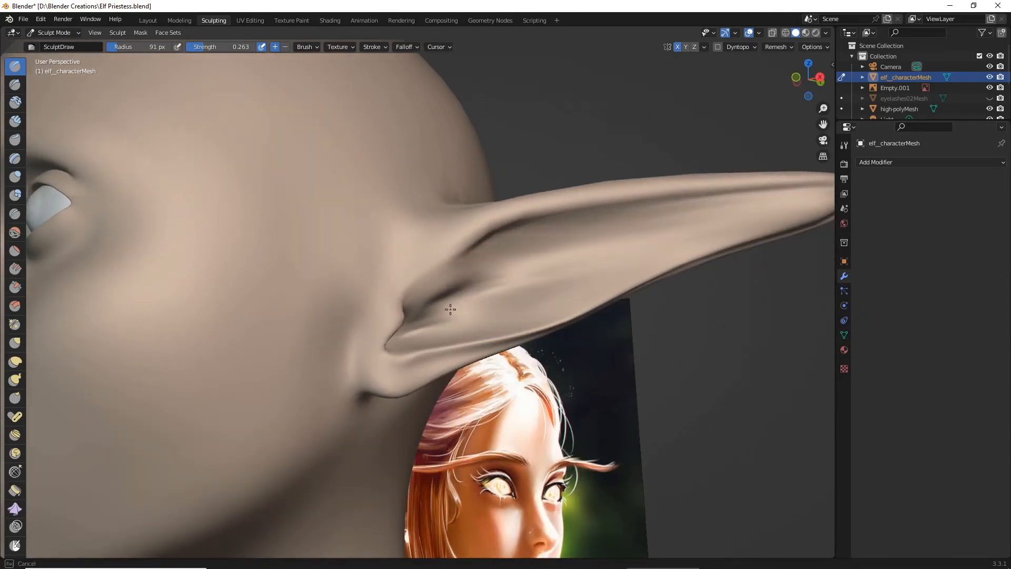
{"action": "mouse_move", "coordinate": [525, 276]}
{"action": "left_mouse_down"}
{"action": "mouse_move", "coordinate": [485, 298]}
{"action": "mouse_move", "coordinate": [500, 297]}
{"action": "left_mouse_up"}
{"action": "middle_click_drag", "start_coordinate": [504, 297], "coordinate": [495, 325]}
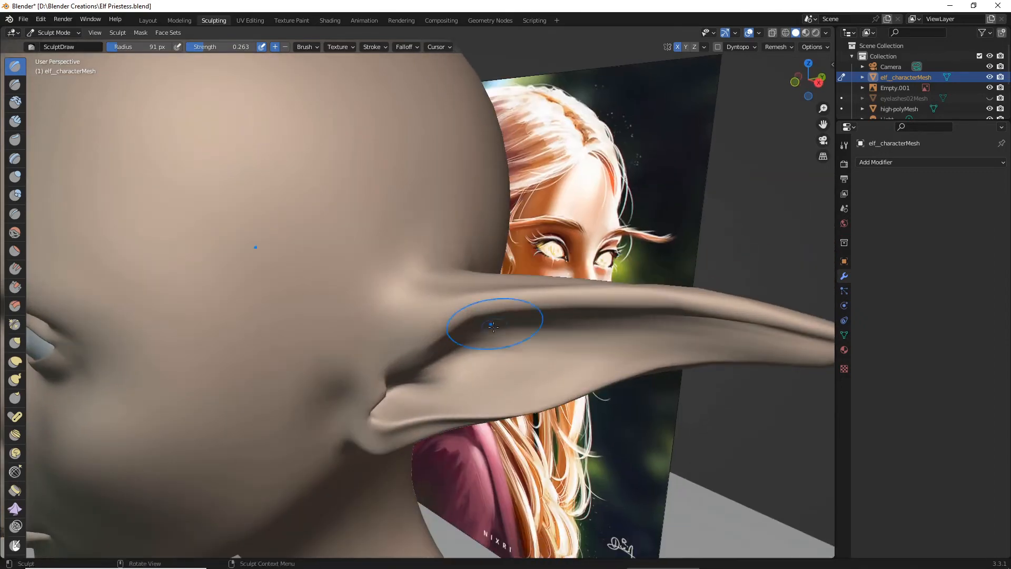
- Build up a rounded bulge in the lower inner ear beside the ear opening with the Draw brush, keeping a deep hollow above it
{"action": "left_click_drag", "start_coordinate": [467, 363], "coordinate": [531, 376]}
{"action": "mouse_move", "coordinate": [415, 395]}
{"action": "middle_mouse_down"}
{"action": "mouse_move", "coordinate": [393, 344]}
{"action": "mouse_move", "coordinate": [361, 311]}
{"action": "middle_mouse_up"}
{"action": "scroll", "coordinate": [342, 289], "scroll_direction": "up", "scroll_amount": 1}
{"action": "mouse_move", "coordinate": [330, 273]}
{"action": "left_mouse_down"}
{"action": "mouse_move", "coordinate": [309, 293]}
{"action": "mouse_move", "coordinate": [314, 286]}
{"action": "left_mouse_up"}
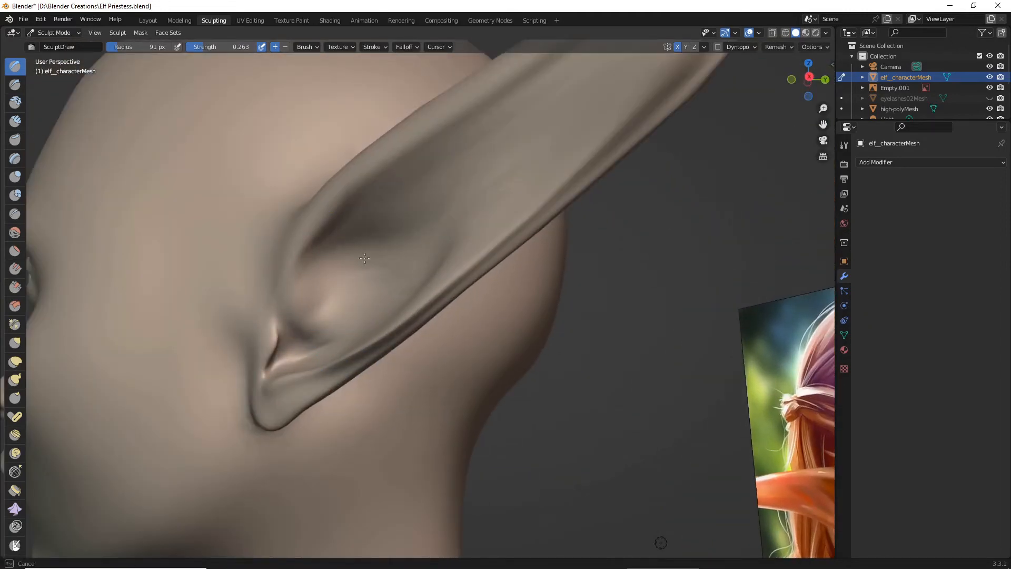
{"action": "middle_click_drag", "start_coordinate": [383, 238], "coordinate": [393, 330]}
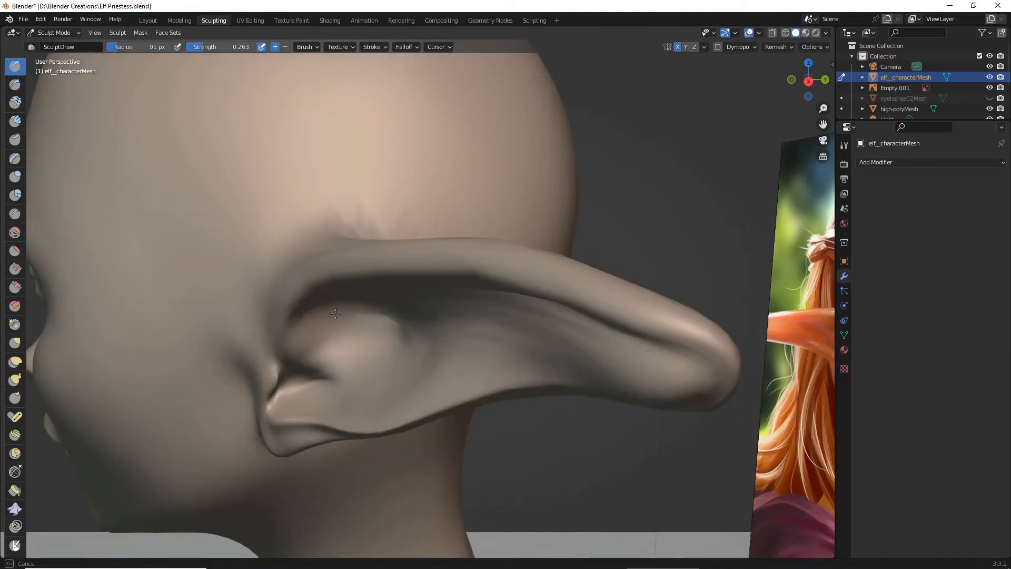
{"action": "middle_click_drag", "start_coordinate": [335, 314], "coordinate": [335, 301]}
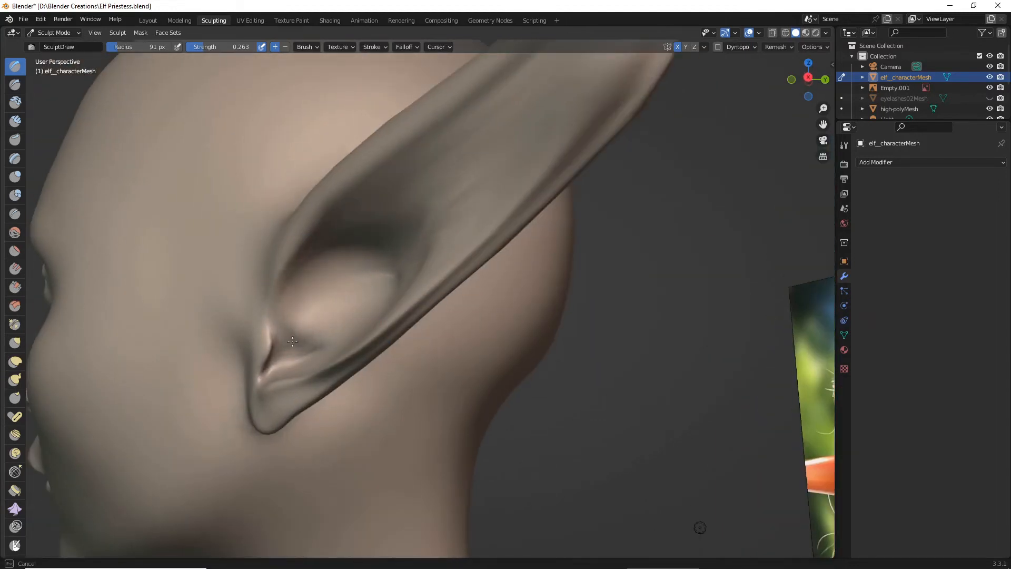
{"action": "left_click_drag", "start_coordinate": [316, 283], "coordinate": [313, 288]}
{"action": "mouse_move", "coordinate": [316, 285]}
{"action": "middle_mouse_down", "text": "ctrl"}
{"action": "mouse_move", "coordinate": [517, 338]}
{"action": "mouse_move", "coordinate": [325, 287]}
{"action": "middle_mouse_up", "text": "ctrl"}
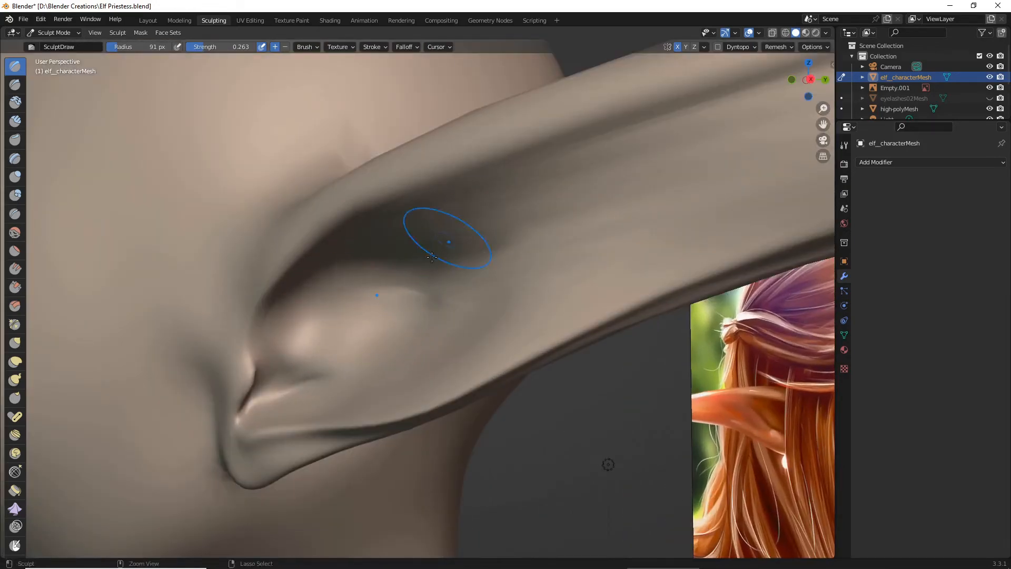
- Refine the inner ear surface from the hollow toward the tip with the Draw brush, and compare the ears with the reference painting
{"action": "middle_click_drag", "start_coordinate": [441, 257], "coordinate": [477, 287]}
{"action": "middle_click_drag", "start_coordinate": [477, 287], "coordinate": [515, 268], "text": "ctrl"}
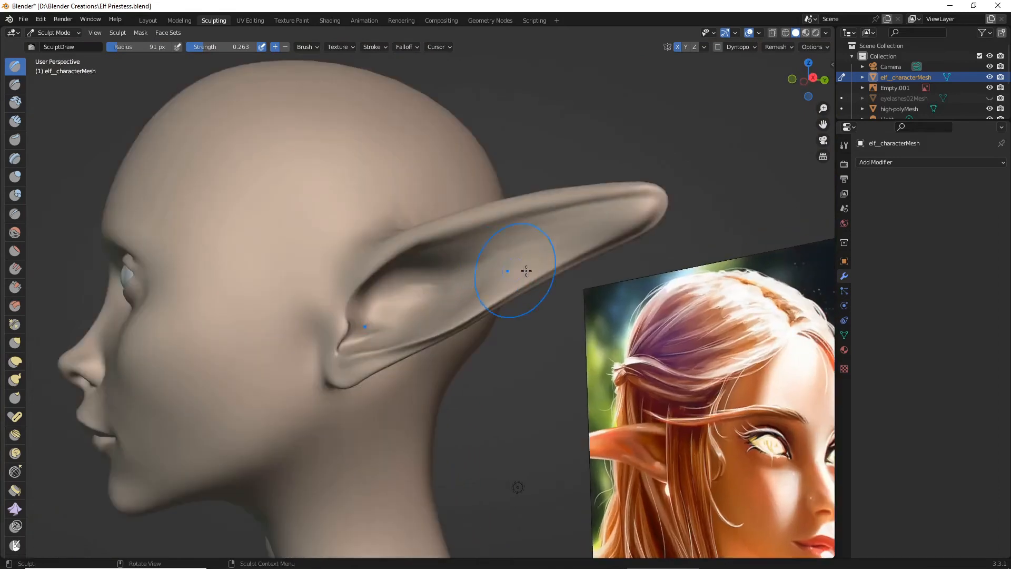
{"action": "middle_click_drag", "start_coordinate": [628, 205], "coordinate": [732, 174], "text": "ctrl"}
{"action": "middle_click_drag", "start_coordinate": [806, 165], "coordinate": [697, 195], "text": "shift"}
{"action": "left_click_drag", "start_coordinate": [650, 198], "coordinate": [625, 213]}
{"action": "mouse_move", "coordinate": [627, 213]}
{"action": "left_mouse_down"}
{"action": "mouse_move", "coordinate": [632, 197]}
{"action": "mouse_move", "coordinate": [586, 244]}
{"action": "left_mouse_up"}
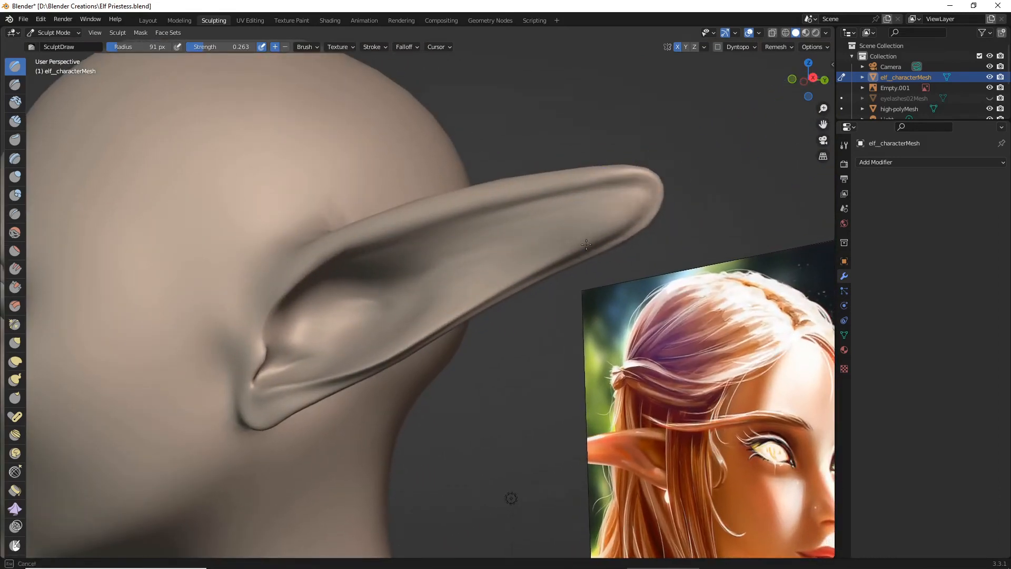
{"action": "left_click_drag", "start_coordinate": [505, 264], "coordinate": [503, 264]}
{"action": "mouse_move", "coordinate": [559, 195]}
{"action": "middle_mouse_down", "text": "ctrl"}
{"action": "mouse_move", "coordinate": [582, 244]}
{"action": "mouse_move", "coordinate": [645, 272]}
{"action": "mouse_move", "coordinate": [573, 313]}
{"action": "mouse_move", "coordinate": [630, 292]}
{"action": "mouse_move", "coordinate": [625, 271]}
{"action": "mouse_move", "coordinate": [601, 289]}
{"action": "middle_mouse_up", "text": "ctrl"}
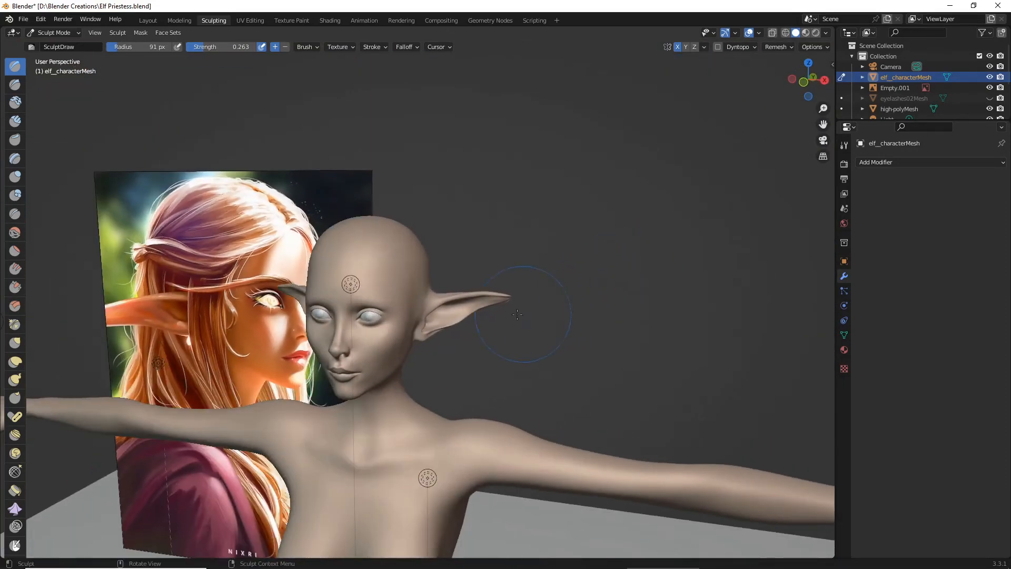
{"action": "scroll", "coordinate": [516, 315], "scroll_direction": "up", "scroll_amount": 5}
{"action": "mouse_move", "coordinate": [142, 343]}
{"action": "middle_mouse_down"}
{"action": "mouse_move", "coordinate": [176, 350]}
{"action": "mouse_move", "coordinate": [143, 335]}
{"action": "middle_mouse_up"}
{"action": "scroll", "coordinate": [176, 350], "scroll_direction": "down", "scroll_amount": 4}
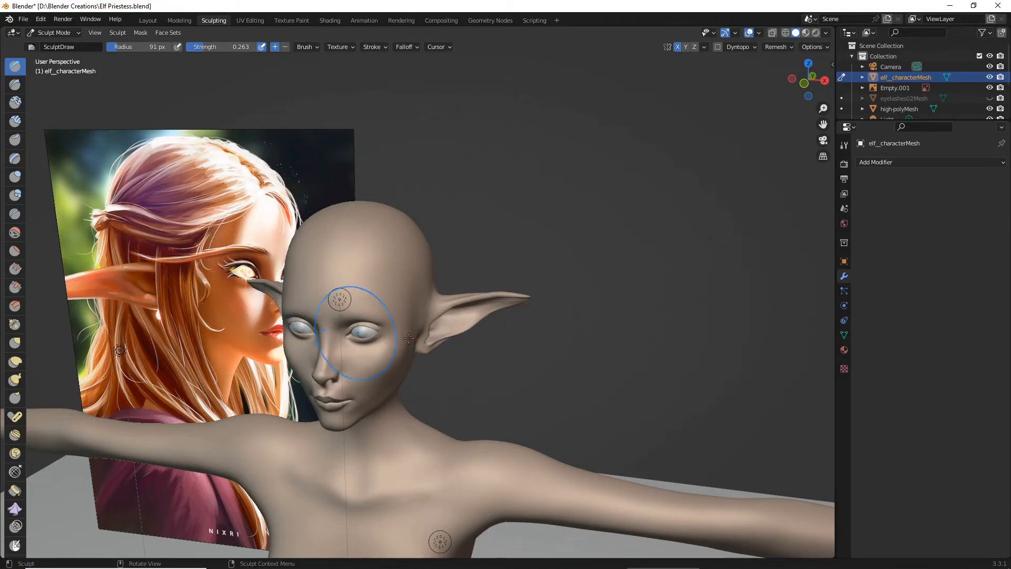
- Sculpt the inner ear surface between the hollow and the lower rim with the Draw brush at 0.263 strength
{"action": "middle_click_drag", "start_coordinate": [408, 337], "coordinate": [545, 362]}
{"action": "scroll", "coordinate": [527, 376], "scroll_direction": "up", "scroll_amount": 3}
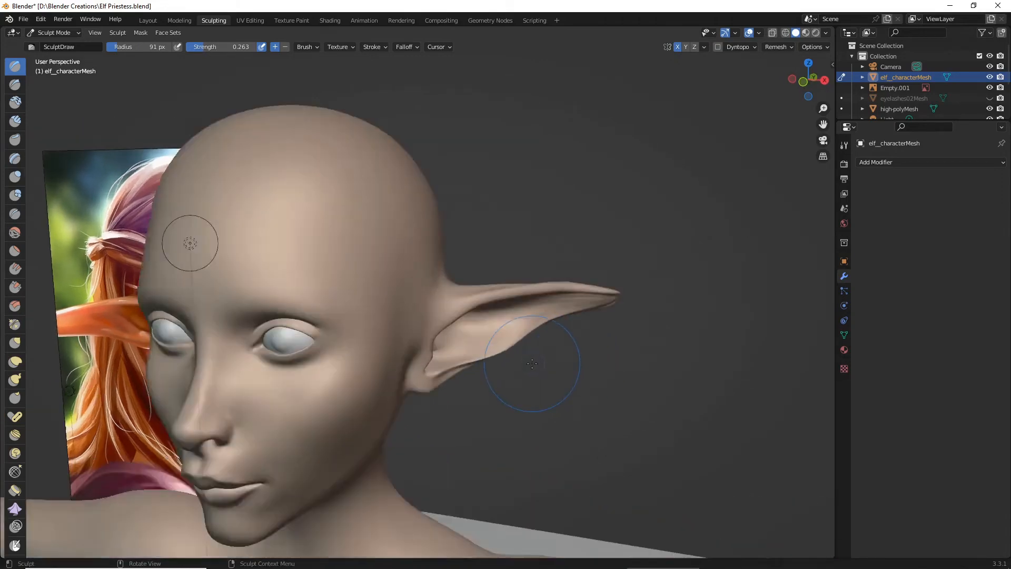
{"action": "scroll", "coordinate": [508, 371], "scroll_direction": "up", "scroll_amount": 4}
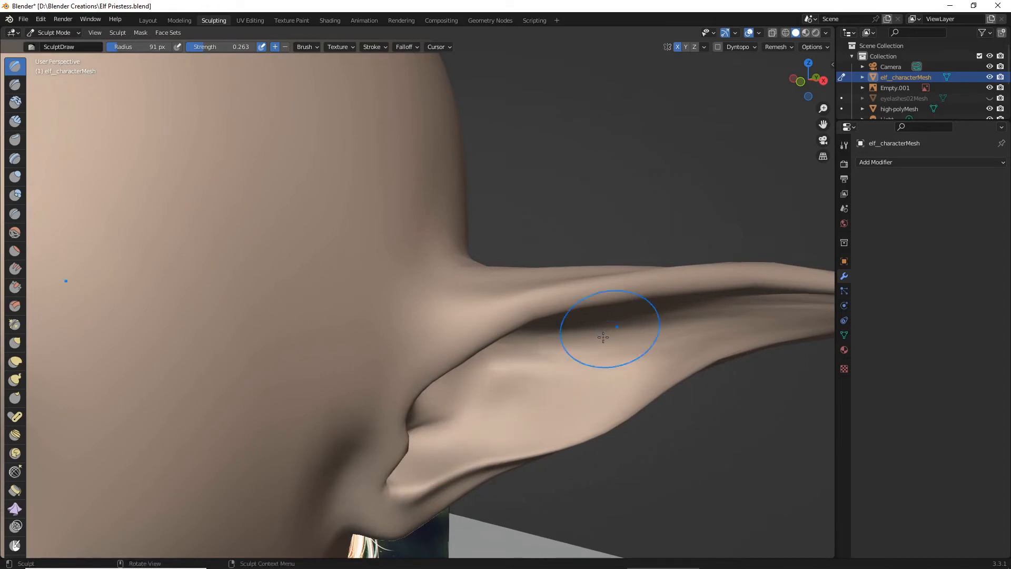
{"action": "left_click_drag", "start_coordinate": [518, 390], "coordinate": [598, 335]}
{"action": "left_click_drag", "start_coordinate": [557, 366], "coordinate": [551, 374]}
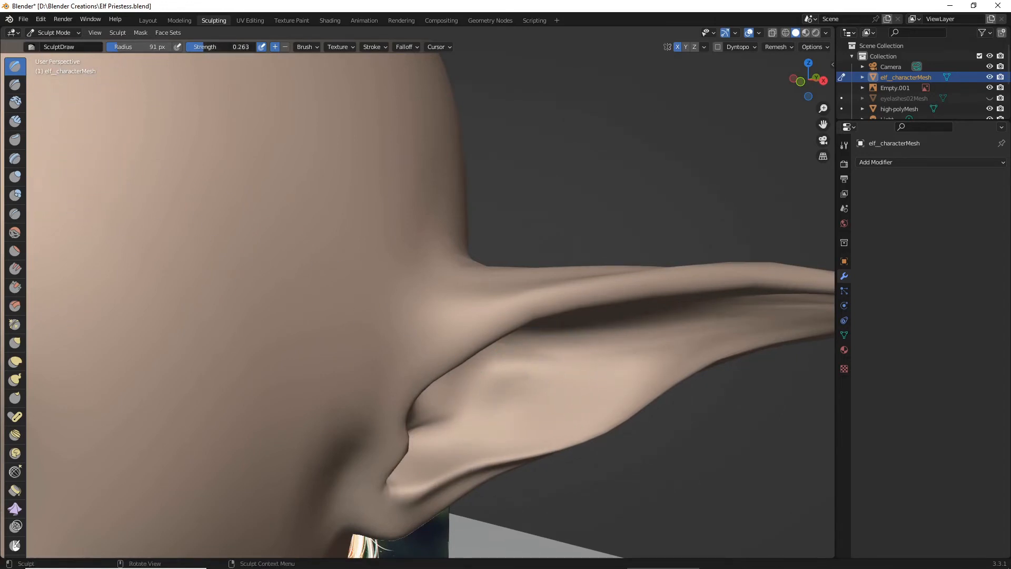
{"action": "mouse_move", "coordinate": [465, 427]}
{"action": "left_mouse_down"}
{"action": "mouse_move", "coordinate": [605, 343]}
{"action": "mouse_move", "coordinate": [600, 352]}
{"action": "left_mouse_up"}
- Raise the Draw brush strength to 0.596 and carve more pronounced folds around the bulge beside the ear opening
{"action": "scroll", "coordinate": [589, 357], "scroll_direction": "down", "scroll_amount": 3}
{"action": "mouse_move", "coordinate": [587, 353]}
{"action": "middle_mouse_down"}
{"action": "mouse_move", "coordinate": [480, 365]}
{"action": "mouse_move", "coordinate": [442, 386]}
{"action": "middle_mouse_up"}
{"action": "scroll", "coordinate": [481, 366], "scroll_direction": "up", "scroll_amount": 2}
{"action": "scroll", "coordinate": [429, 401], "scroll_direction": "up", "scroll_amount": 2}
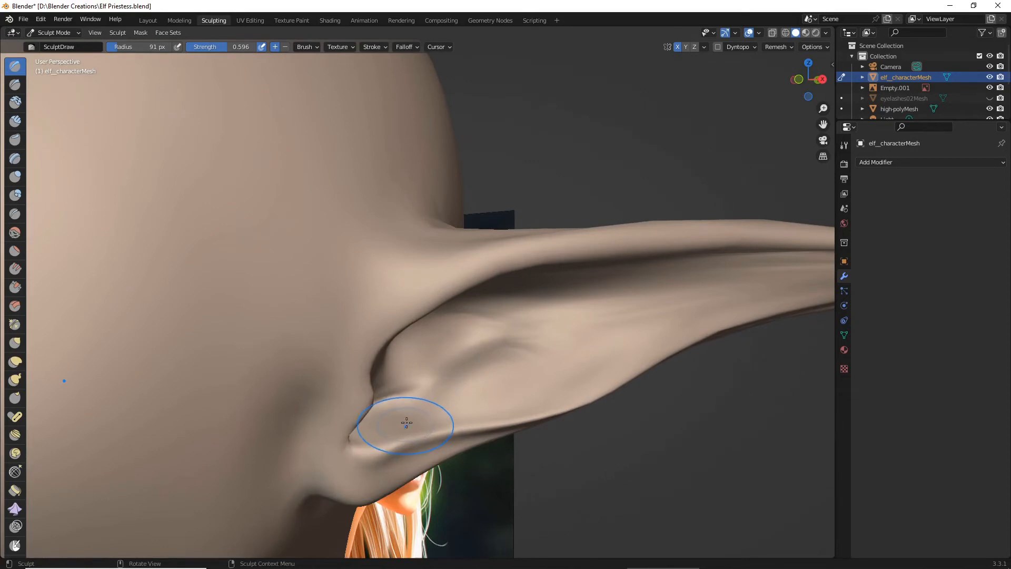
{"action": "scroll", "coordinate": [402, 425], "scroll_direction": "up", "scroll_amount": 2}
{"action": "mouse_move", "coordinate": [411, 476]}
{"action": "left_mouse_down"}
{"action": "mouse_move", "coordinate": [444, 492]}
{"action": "mouse_move", "coordinate": [537, 441]}
{"action": "mouse_move", "coordinate": [688, 318]}
{"action": "left_mouse_up"}
{"action": "scroll", "coordinate": [675, 345], "scroll_direction": "down", "scroll_amount": 3}
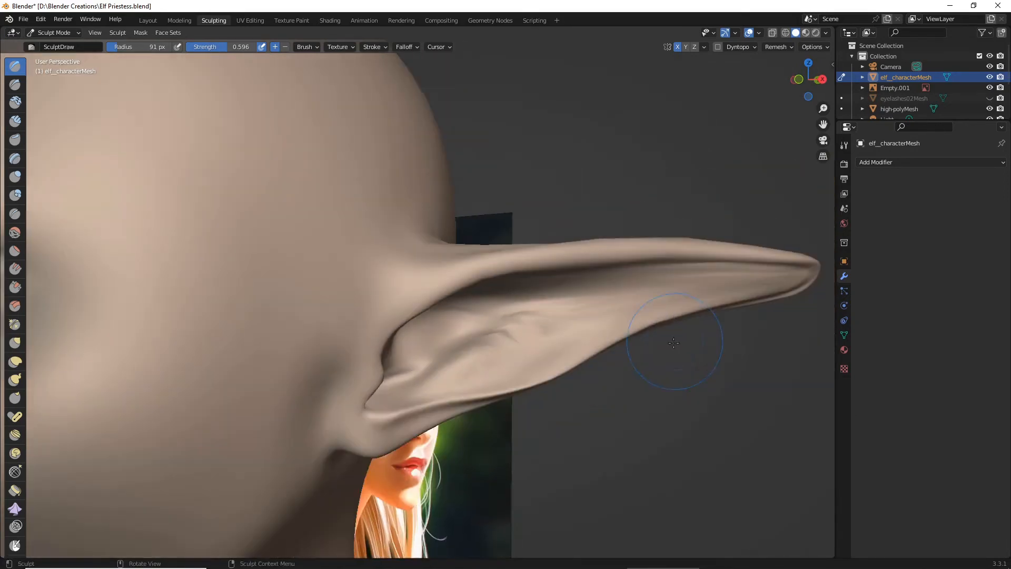
- Touch up the folds in the middle of the inner ear with the Draw brush at 91 px radius, and save the file
{"action": "middle_click_drag", "start_coordinate": [675, 346], "coordinate": [641, 354]}
{"action": "scroll", "coordinate": [609, 358], "scroll_direction": "down", "scroll_amount": 3}
{"action": "scroll", "coordinate": [606, 358], "scroll_direction": "down", "scroll_amount": 1}
{"action": "scroll", "coordinate": [574, 350], "scroll_direction": "up", "scroll_amount": 2}
{"action": "middle_click_drag", "start_coordinate": [483, 360], "coordinate": [530, 357]}
{"action": "scroll", "coordinate": [530, 357], "scroll_direction": "up", "scroll_amount": 2}
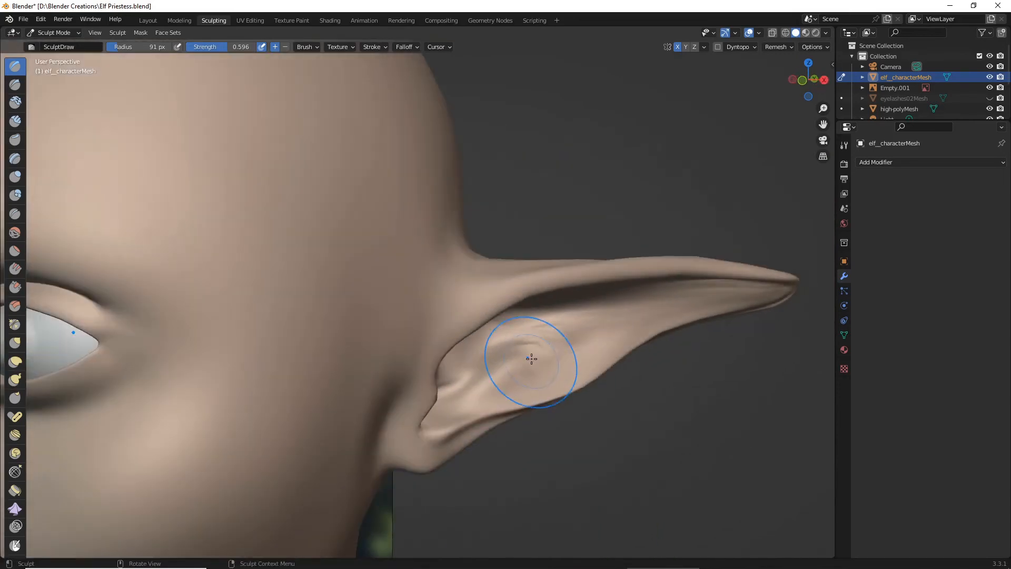
{"action": "left_click_drag", "start_coordinate": [596, 340], "coordinate": [606, 330]}
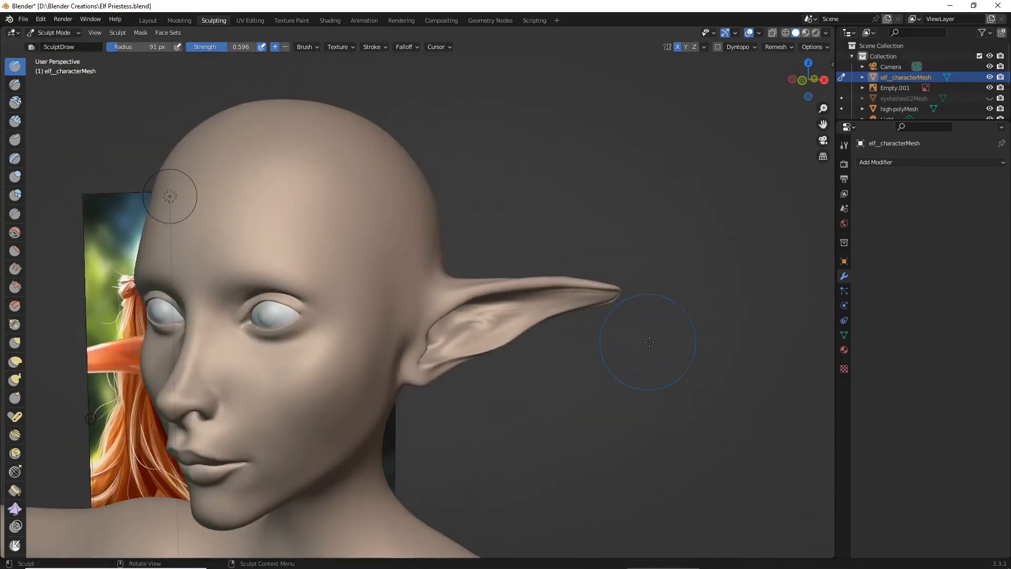
{"action": "middle_click_drag", "start_coordinate": [176, 200], "coordinate": [663, 337]}
{"action": "scroll", "coordinate": [547, 293], "scroll_direction": "up", "scroll_amount": 2}
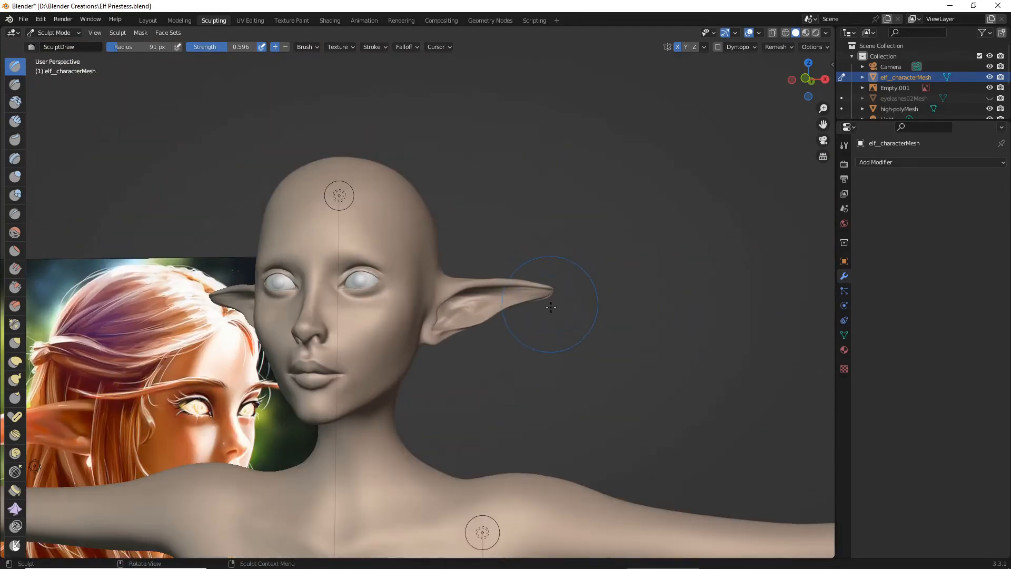
{"action": "left_click", "coordinate": [22, 19]}
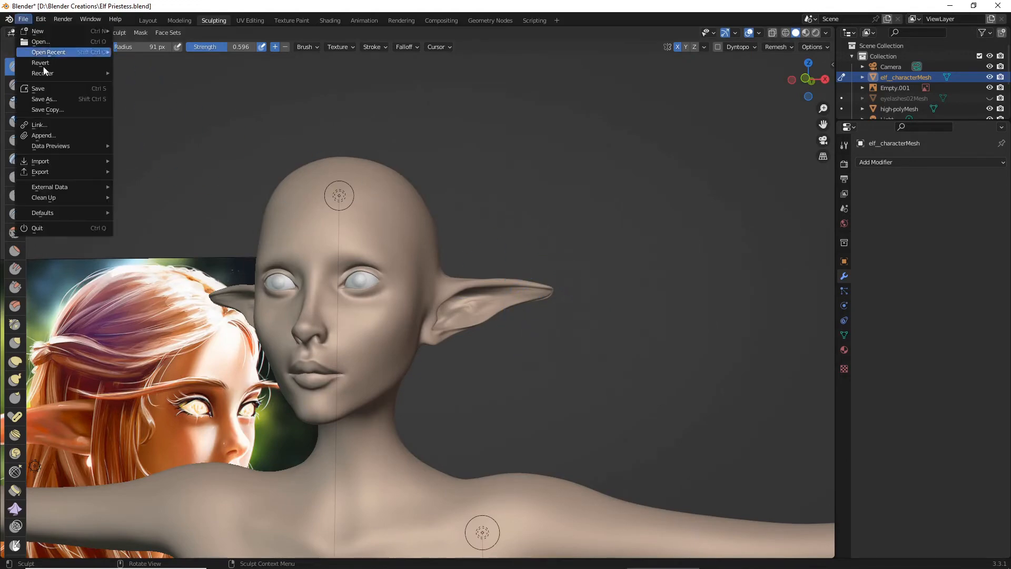
{"action": "left_click", "coordinate": [48, 87]}
- Soften the inner ear folds and the hollow under the upper rim with the Smooth brush at 91 px radius and 0.115 strength
{"action": "scroll", "coordinate": [556, 262], "scroll_direction": "up", "scroll_amount": 2}
{"action": "middle_click_drag", "start_coordinate": [555, 263], "coordinate": [493, 261]}
{"action": "scroll", "coordinate": [487, 263], "scroll_direction": "up", "scroll_amount": 4}
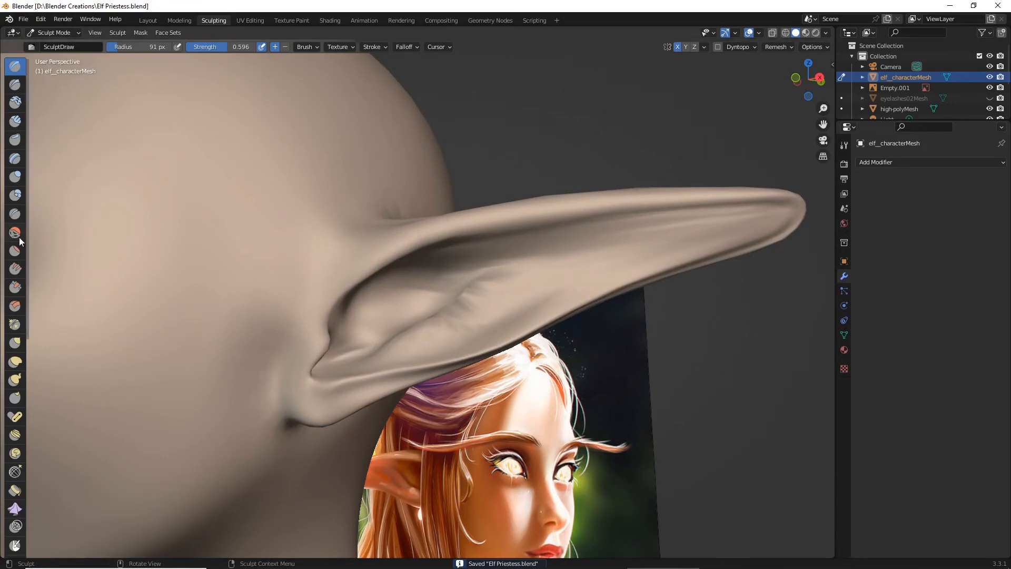
{"action": "left_click", "coordinate": [19, 237]}
{"action": "mouse_move", "coordinate": [397, 302]}
{"action": "middle_mouse_down"}
{"action": "mouse_move", "coordinate": [413, 332]}
{"action": "mouse_move", "coordinate": [387, 356]}
{"action": "middle_mouse_up"}
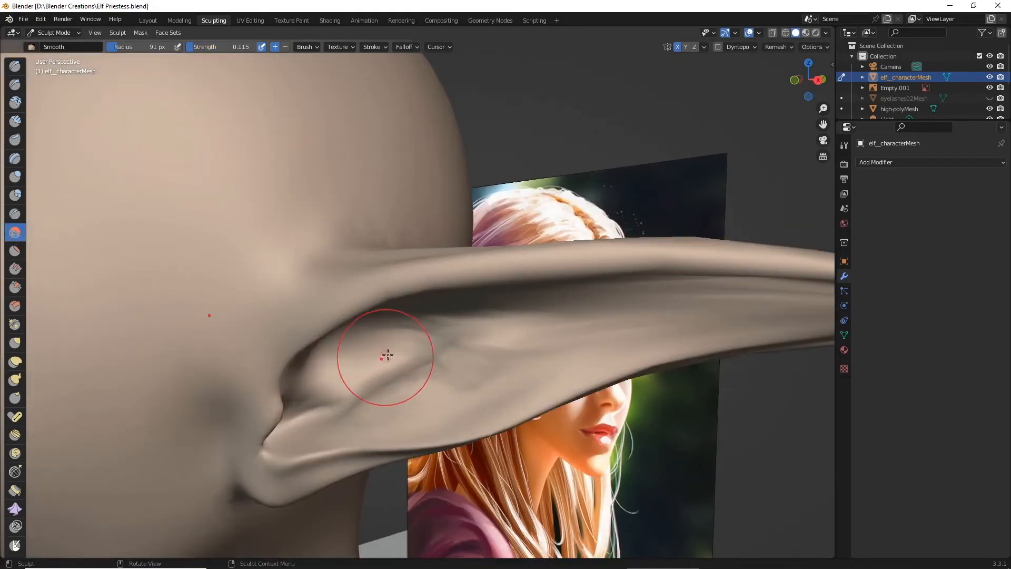
{"action": "mouse_move", "coordinate": [388, 355]}
{"action": "left_mouse_down"}
{"action": "mouse_move", "coordinate": [452, 325]}
{"action": "mouse_move", "coordinate": [427, 378]}
{"action": "left_mouse_up"}
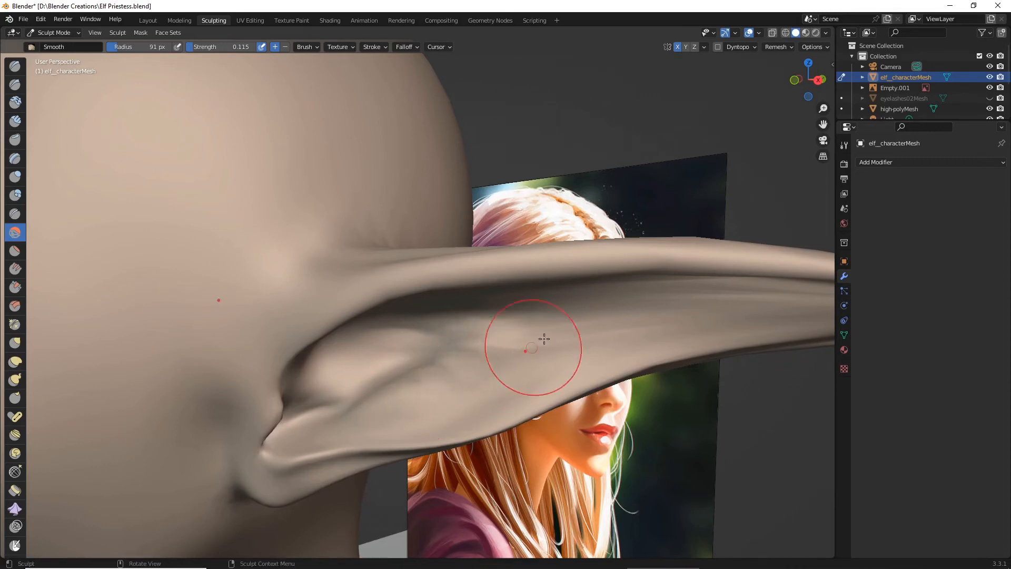
{"action": "middle_click_drag", "start_coordinate": [674, 306], "coordinate": [596, 292]}
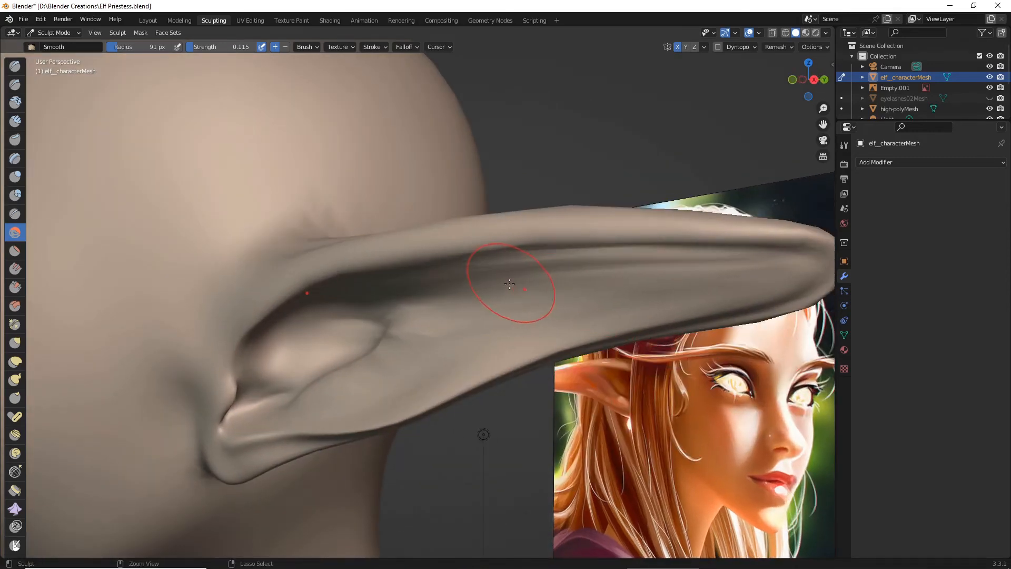
{"action": "mouse_move", "coordinate": [477, 257]}
{"action": "left_mouse_down"}
{"action": "mouse_move", "coordinate": [716, 265]}
{"action": "mouse_move", "coordinate": [459, 302]}
{"action": "left_mouse_up"}
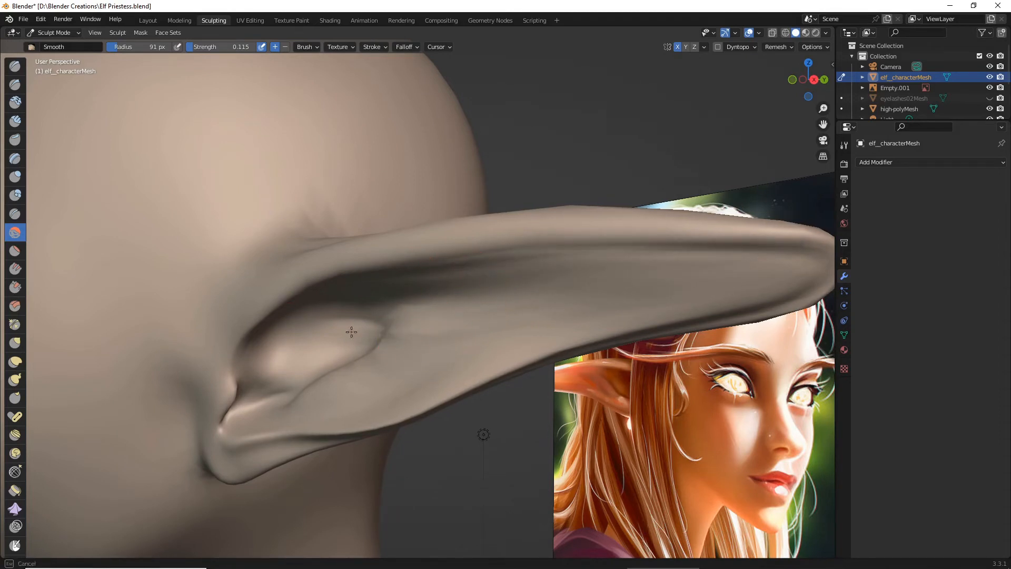
- Smooth the lower inner ear surface and the root where the ear joins the head, working from front, above and behind
{"action": "middle_click_drag", "start_coordinate": [395, 388], "coordinate": [516, 399]}
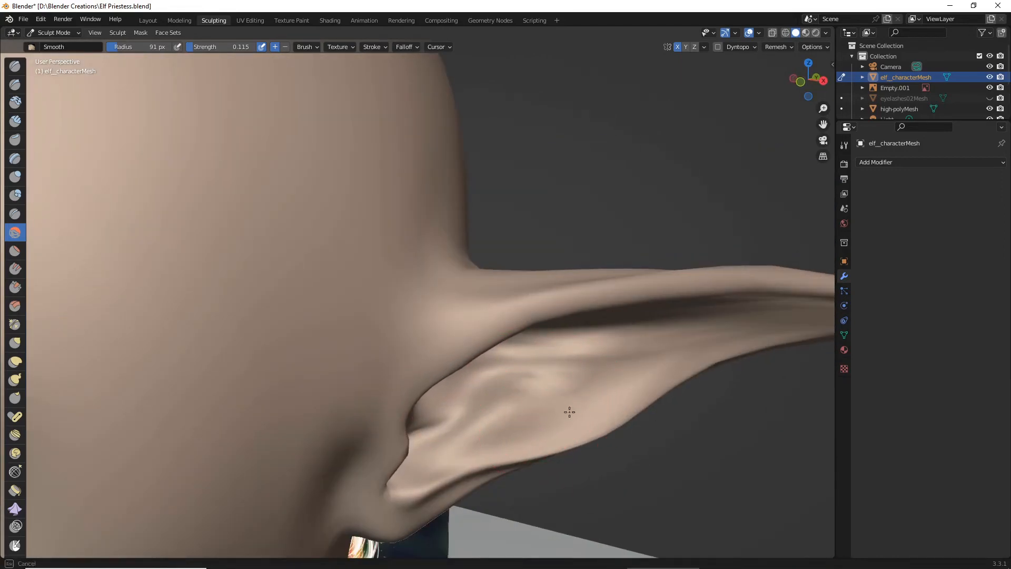
{"action": "scroll", "coordinate": [567, 411], "scroll_direction": "down", "scroll_amount": 7}
{"action": "middle_click_drag", "start_coordinate": [539, 403], "coordinate": [501, 417]}
{"action": "scroll", "coordinate": [458, 379], "scroll_direction": "up", "scroll_amount": 4}
{"action": "middle_click_drag", "start_coordinate": [422, 342], "coordinate": [346, 354]}
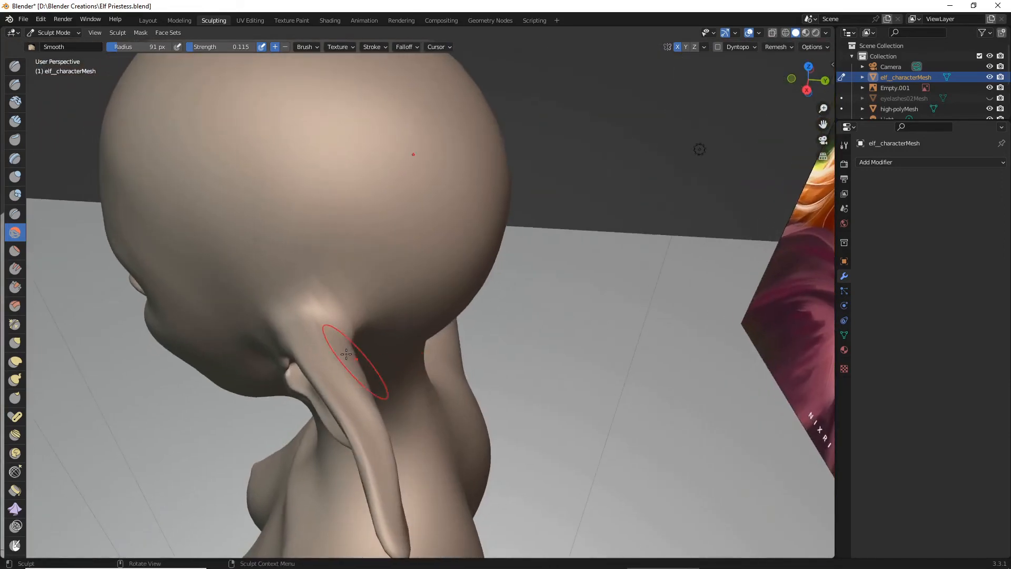
{"action": "middle_click_drag", "start_coordinate": [348, 308], "coordinate": [312, 270]}
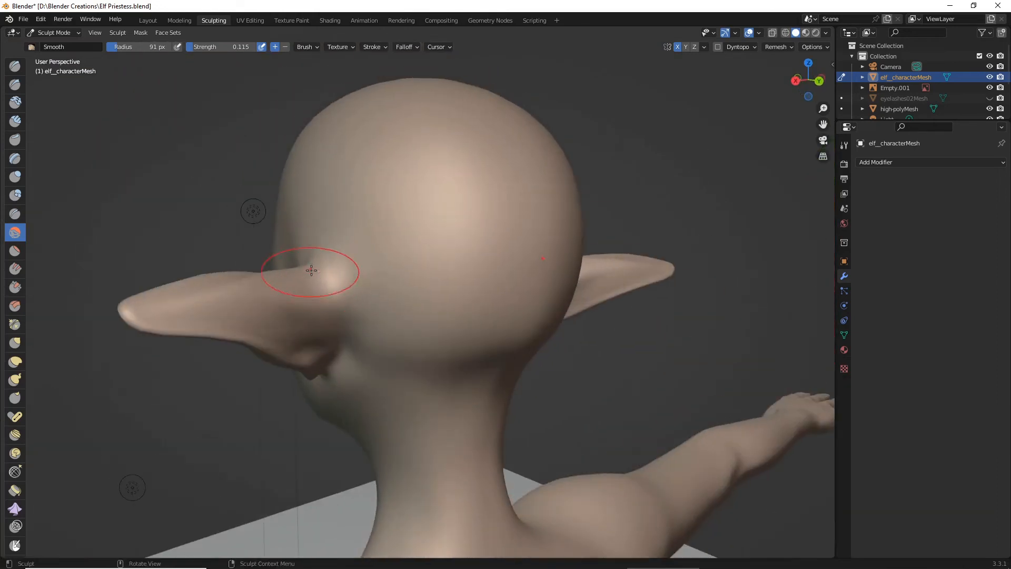
{"action": "middle_click_drag", "start_coordinate": [345, 338], "coordinate": [386, 373]}
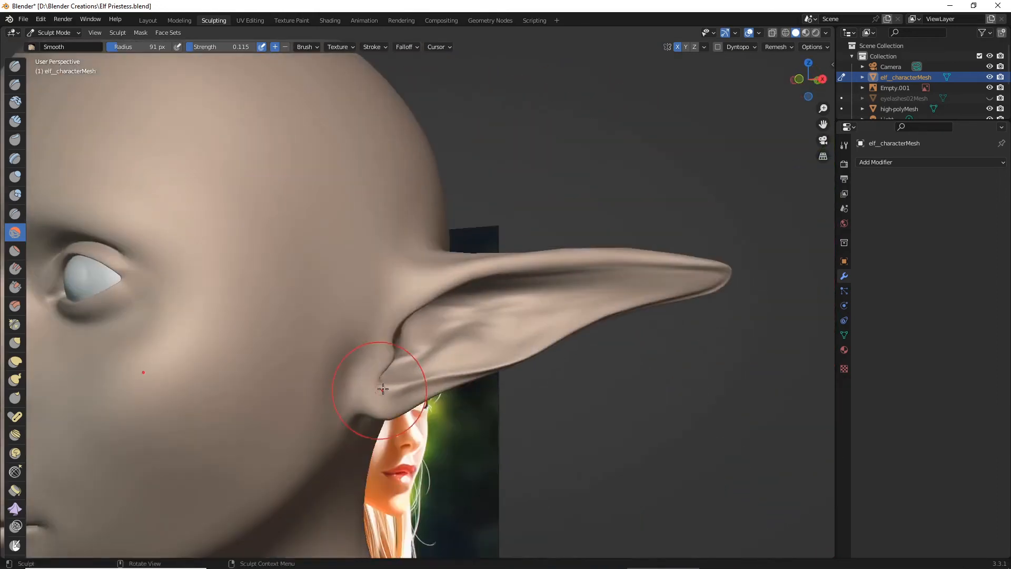
- Check both ears from the front beside the reference painting and save the file
{"action": "scroll", "coordinate": [384, 384], "scroll_direction": "down", "scroll_amount": 6}
{"action": "middle_click_drag", "start_coordinate": [387, 287], "coordinate": [514, 295]}
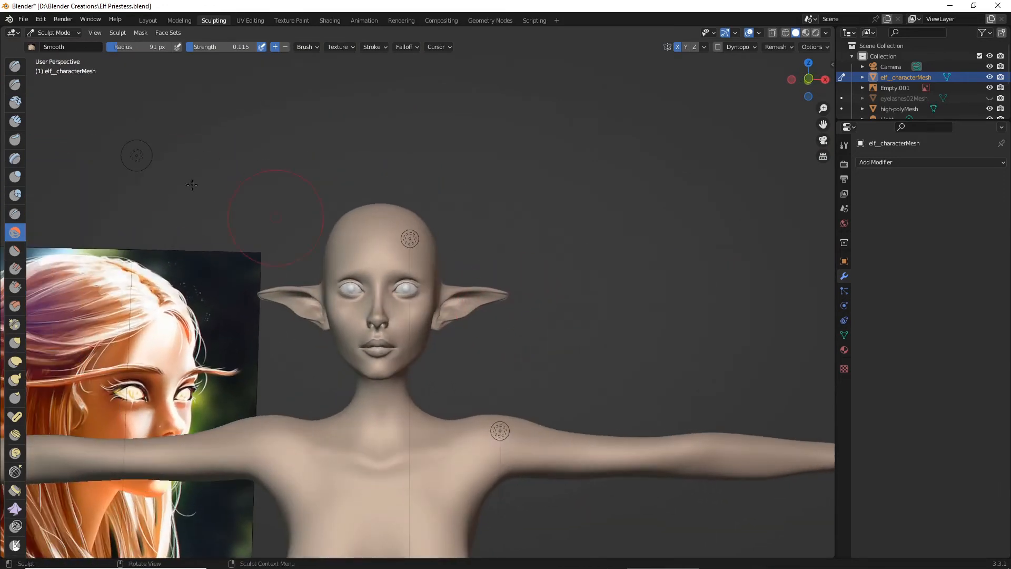
{"action": "left_click", "coordinate": [24, 20]}
{"action": "left_click", "coordinate": [43, 91]}
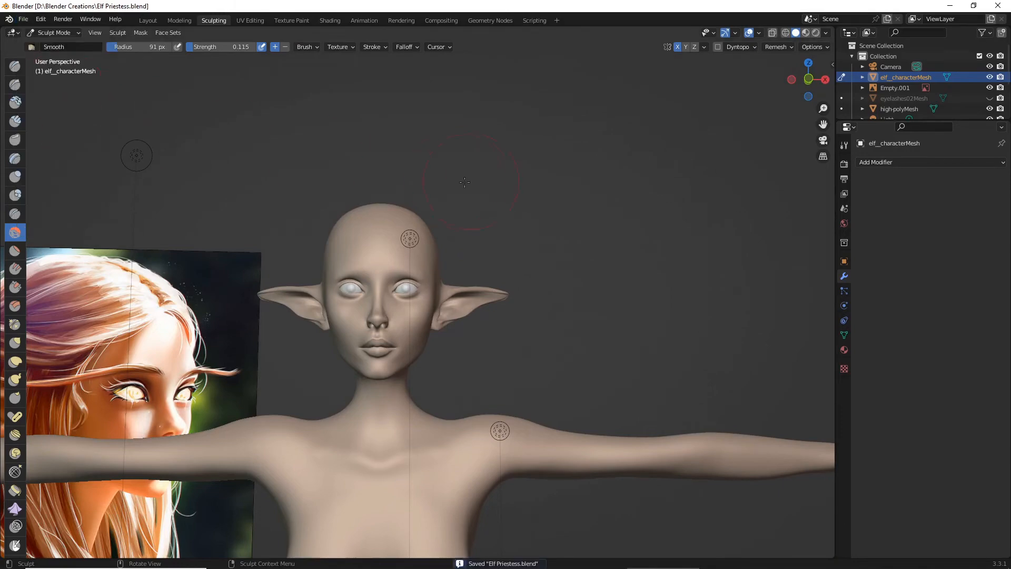
- Preview the head and ears in rendered shading beside the reference painting, and return to solid shading
{"action": "left_click", "coordinate": [814, 34]}
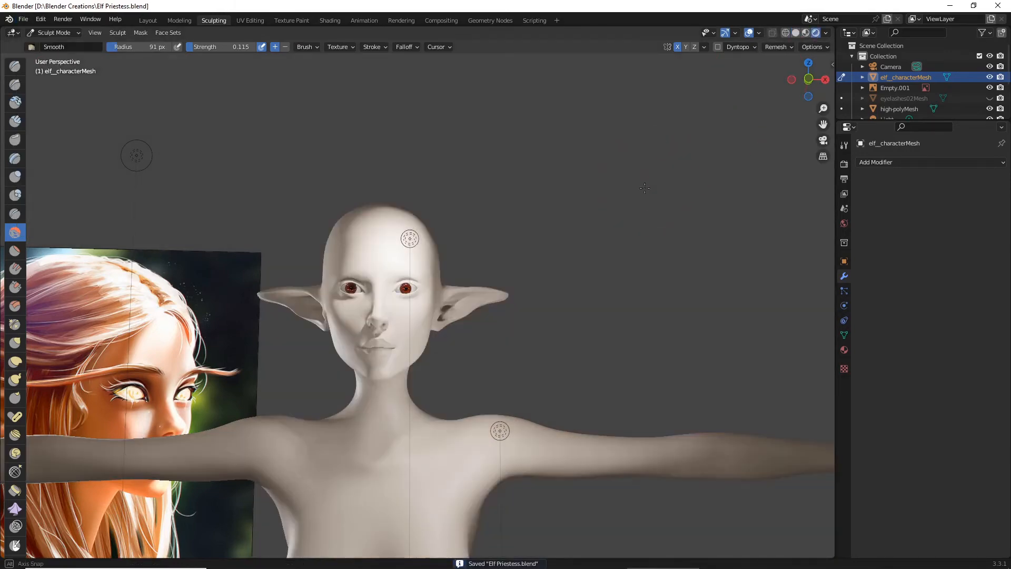
{"action": "middle_click_drag", "start_coordinate": [644, 188], "coordinate": [566, 253]}
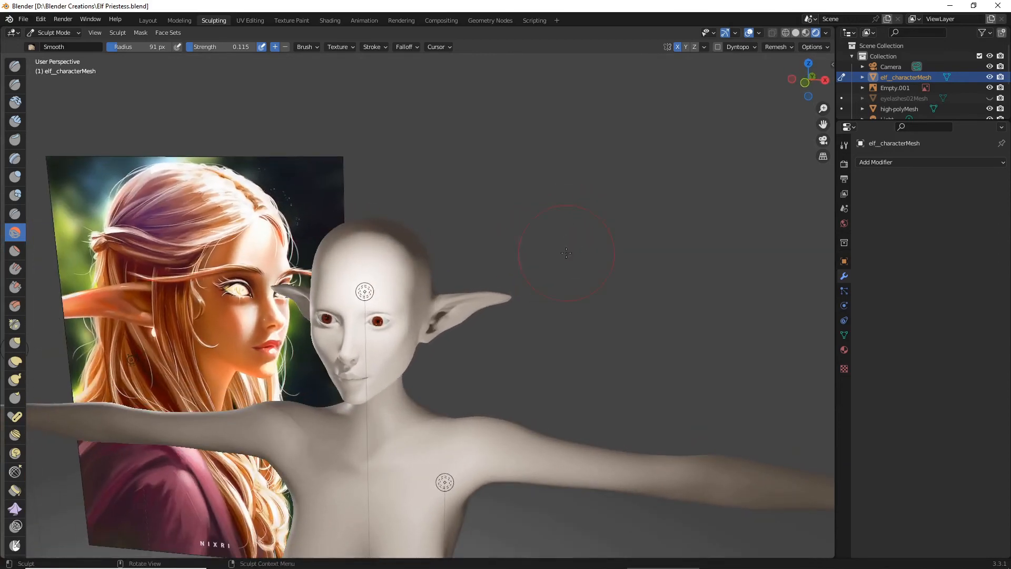
{"action": "mouse_move", "coordinate": [350, 312]}
{"action": "middle_mouse_down"}
{"action": "mouse_move", "coordinate": [331, 342]}
{"action": "mouse_move", "coordinate": [325, 308]}
{"action": "mouse_move", "coordinate": [337, 306]}
{"action": "middle_mouse_up"}
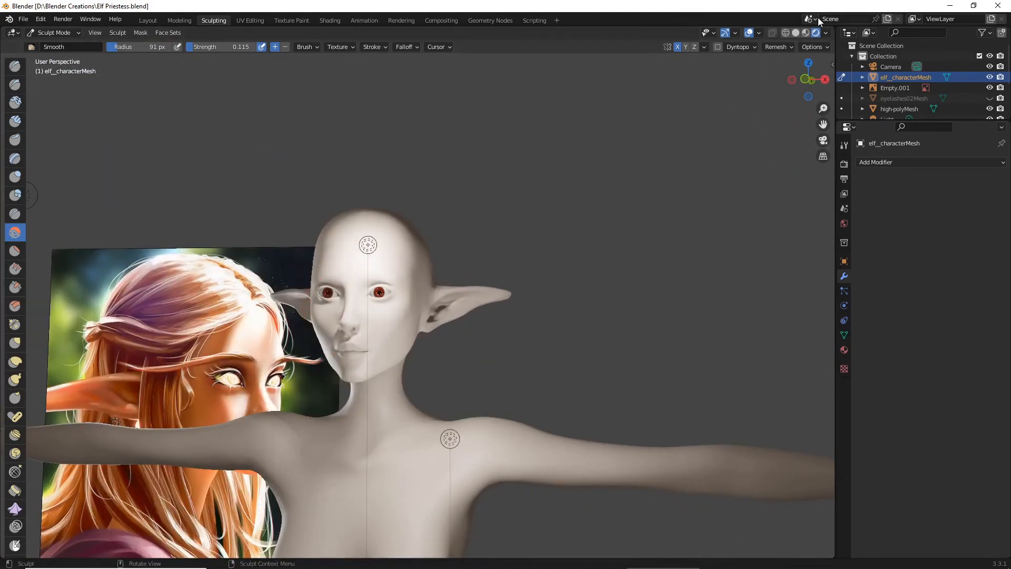
{"action": "left_click", "coordinate": [795, 32]}
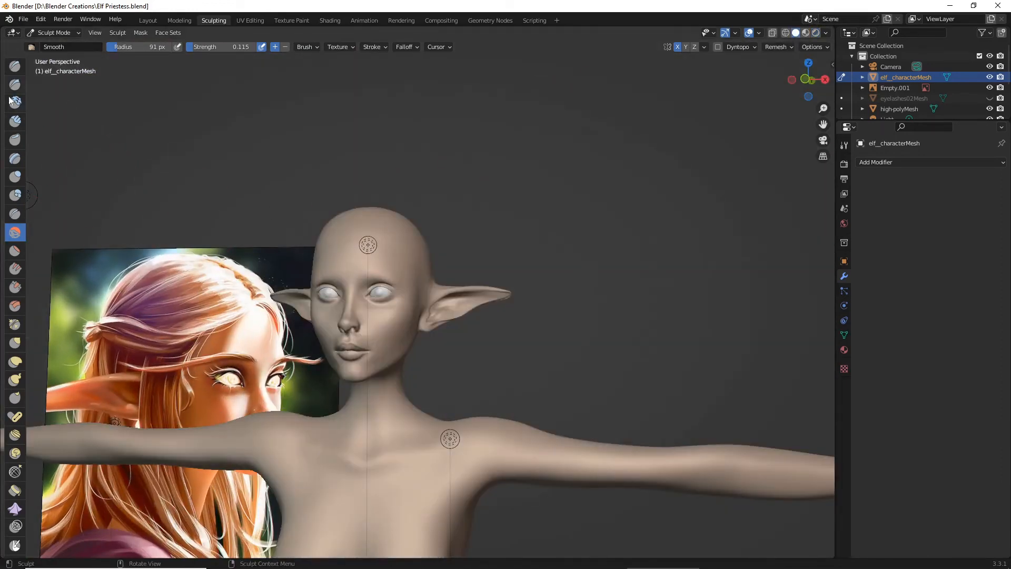
- Arch the ear's upper rim and pull its tip downward with the Grab brush at 162 px radius and 0.637 strength
{"action": "left_click", "coordinate": [14, 347]}
{"action": "scroll", "coordinate": [500, 298], "scroll_direction": "up", "scroll_amount": 2}
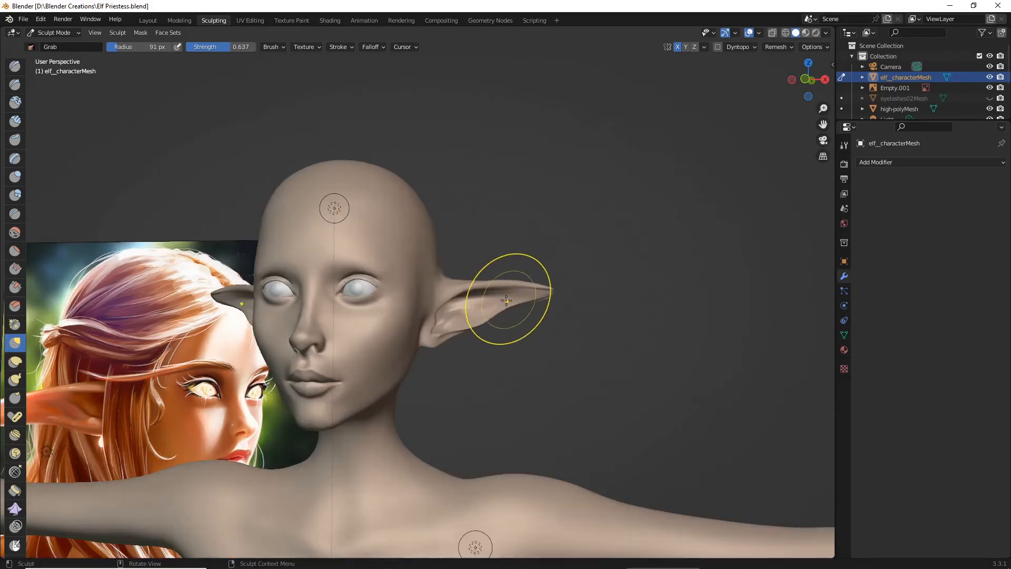
{"action": "scroll", "coordinate": [508, 298], "scroll_direction": "down", "scroll_amount": 1}
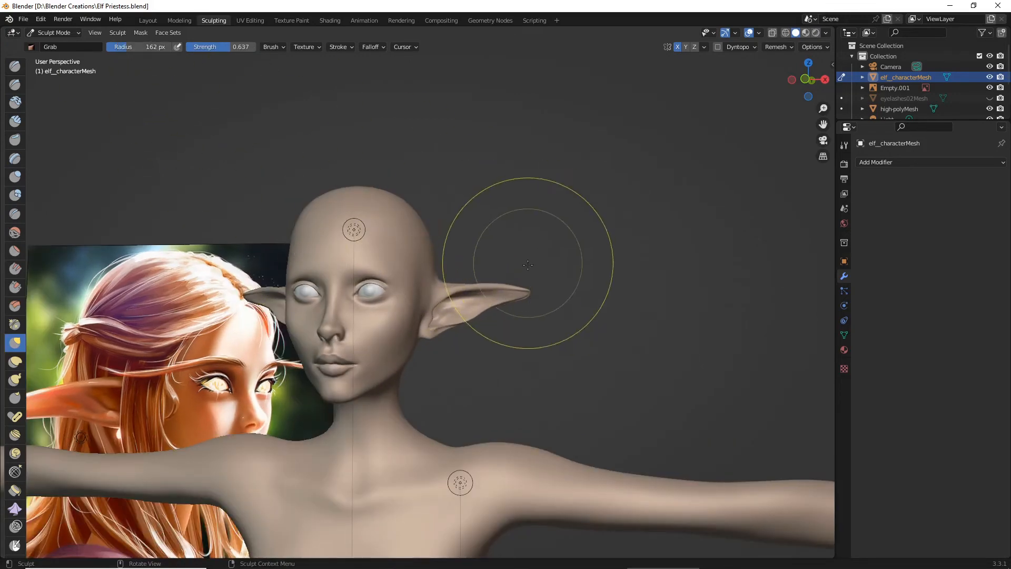
{"action": "scroll", "coordinate": [501, 253], "scroll_direction": "up", "scroll_amount": 1}
{"action": "left_click_drag", "start_coordinate": [503, 277], "coordinate": [521, 285]}
{"action": "mouse_move", "coordinate": [545, 283]}
{"action": "left_mouse_down"}
{"action": "mouse_move", "coordinate": [558, 288]}
{"action": "mouse_move", "coordinate": [545, 298]}
{"action": "mouse_move", "coordinate": [541, 289]}
{"action": "left_mouse_up"}
{"action": "mouse_move", "coordinate": [556, 299]}
{"action": "middle_mouse_down"}
{"action": "mouse_move", "coordinate": [388, 349]}
{"action": "mouse_move", "coordinate": [479, 361]}
{"action": "mouse_move", "coordinate": [565, 335]}
{"action": "mouse_move", "coordinate": [535, 361]}
{"action": "middle_mouse_up"}
{"action": "scroll", "coordinate": [501, 356], "scroll_direction": "up", "scroll_amount": 3}
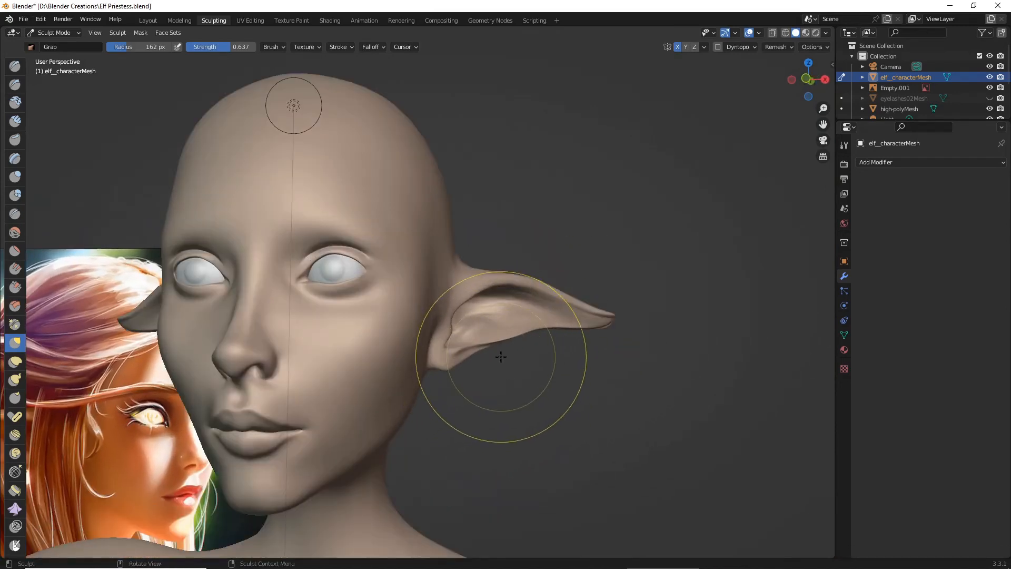
- Examine the reshaped ears close up and from a distance against the reference painting
{"action": "scroll", "coordinate": [514, 350], "scroll_direction": "down", "scroll_amount": 7}
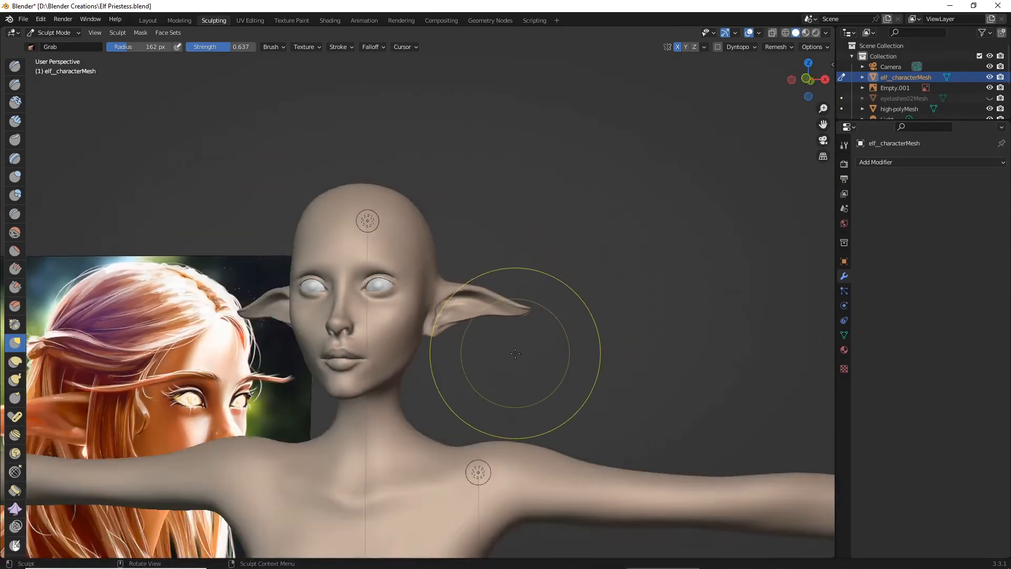
{"action": "mouse_move", "coordinate": [515, 353]}
{"action": "middle_mouse_down"}
{"action": "mouse_move", "coordinate": [536, 373]}
{"action": "mouse_move", "coordinate": [511, 372]}
{"action": "mouse_move", "coordinate": [512, 358]}
{"action": "middle_mouse_up"}
{"action": "scroll", "coordinate": [513, 342], "scroll_direction": "up", "scroll_amount": 2}
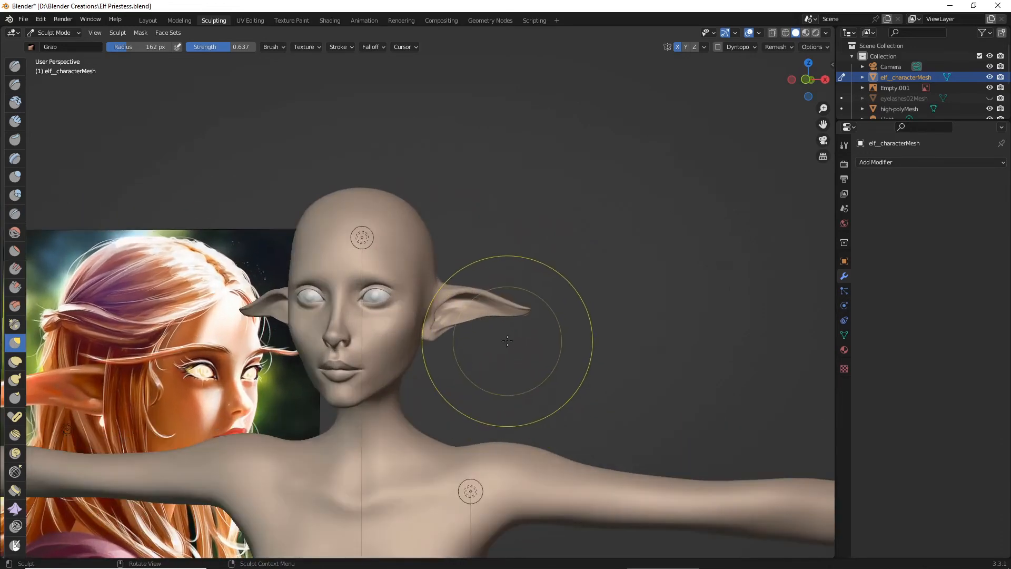
{"action": "scroll", "coordinate": [500, 311], "scroll_direction": "up", "scroll_amount": 7}
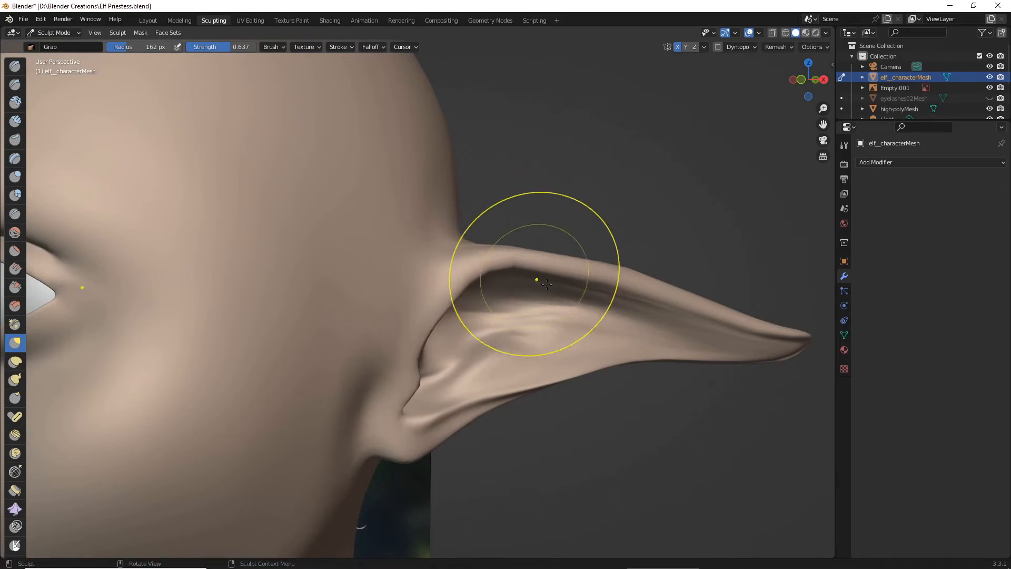
{"action": "scroll", "coordinate": [546, 285], "scroll_direction": "down", "scroll_amount": 6}
{"action": "middle_click_drag", "start_coordinate": [571, 291], "coordinate": [597, 322]}
{"action": "scroll", "coordinate": [617, 316], "scroll_direction": "down", "scroll_amount": 2}
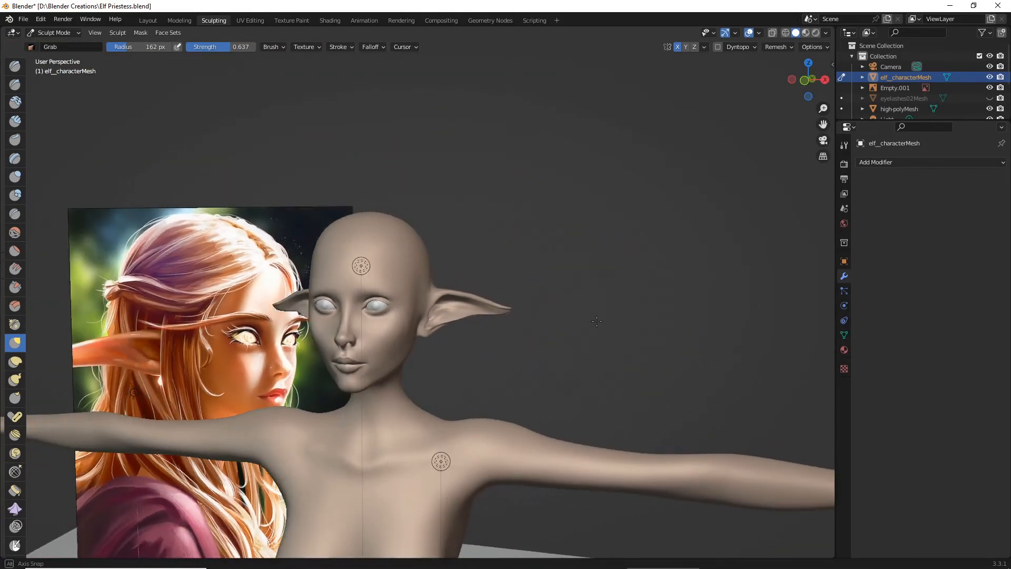
{"action": "scroll", "coordinate": [542, 315], "scroll_direction": "up", "scroll_amount": 6}
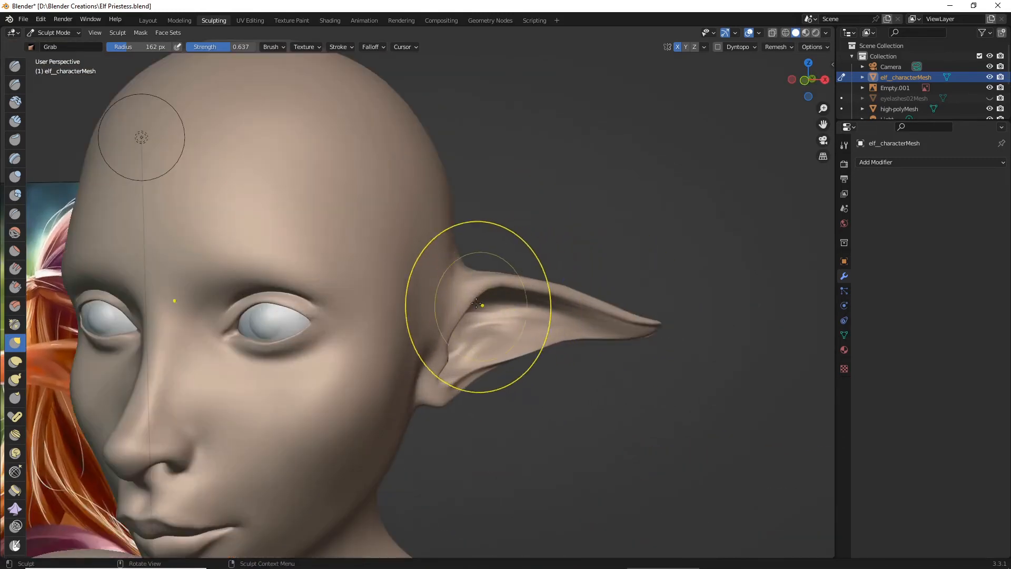
{"action": "scroll", "coordinate": [514, 311], "scroll_direction": "down", "scroll_amount": 5}
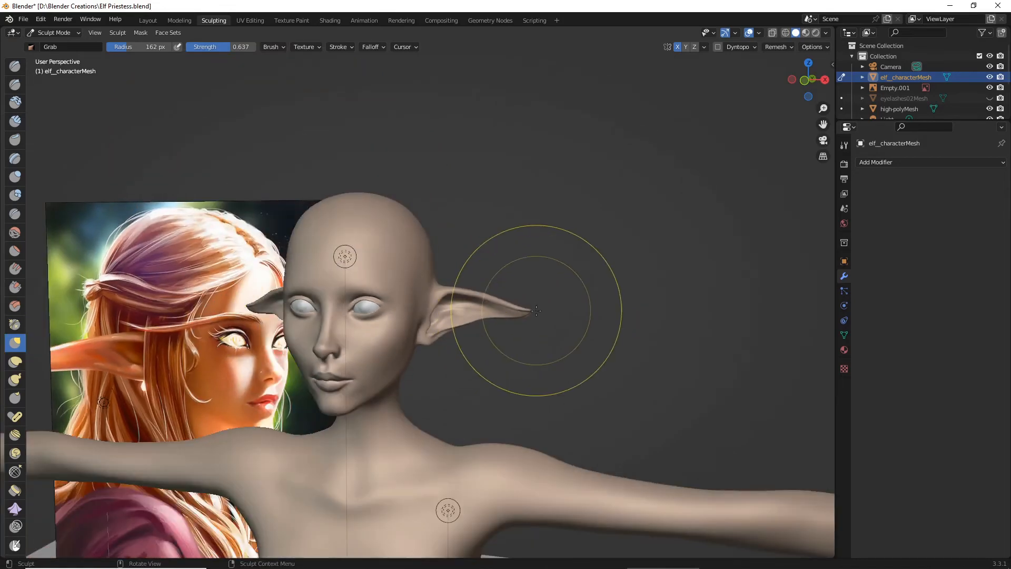
- Fine-tune the ear's upper root and middle with small Grab brush pulls, and check the silhouette from the side and below
{"action": "middle_click_drag", "start_coordinate": [537, 311], "coordinate": [495, 306]}
{"action": "scroll", "coordinate": [490, 301], "scroll_direction": "up", "scroll_amount": 6}
{"action": "left_click_drag", "start_coordinate": [401, 282], "coordinate": [399, 282]}
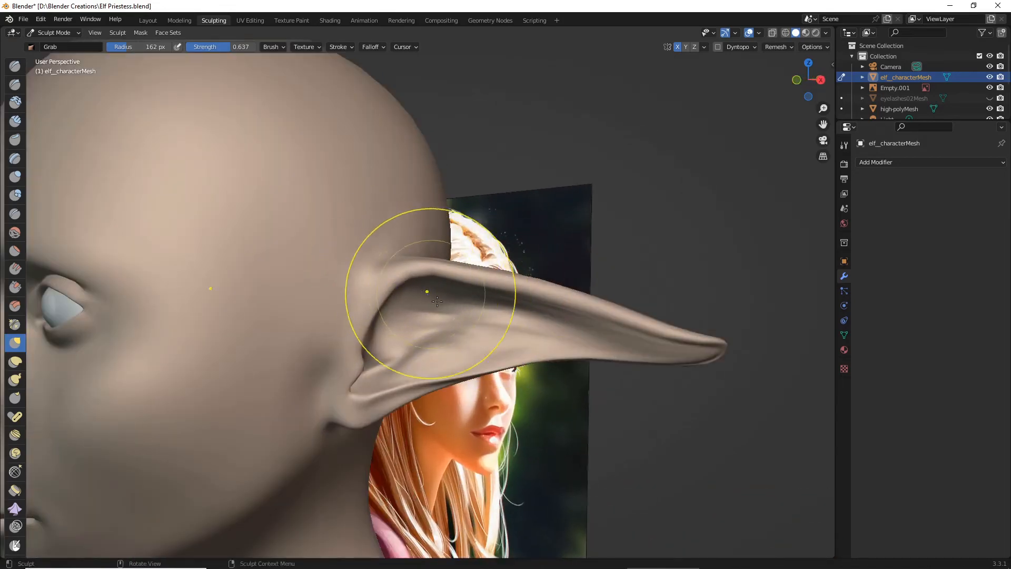
{"action": "scroll", "coordinate": [437, 301], "scroll_direction": "down", "scroll_amount": 6}
{"action": "mouse_move", "coordinate": [516, 311]}
{"action": "middle_mouse_down"}
{"action": "mouse_move", "coordinate": [575, 319]}
{"action": "mouse_move", "coordinate": [546, 327]}
{"action": "mouse_move", "coordinate": [543, 301]}
{"action": "middle_mouse_up"}
{"action": "scroll", "coordinate": [573, 324], "scroll_direction": "up", "scroll_amount": 5}
{"action": "scroll", "coordinate": [544, 320], "scroll_direction": "up", "scroll_amount": 4}
{"action": "left_click_drag", "start_coordinate": [543, 301], "coordinate": [544, 300]}
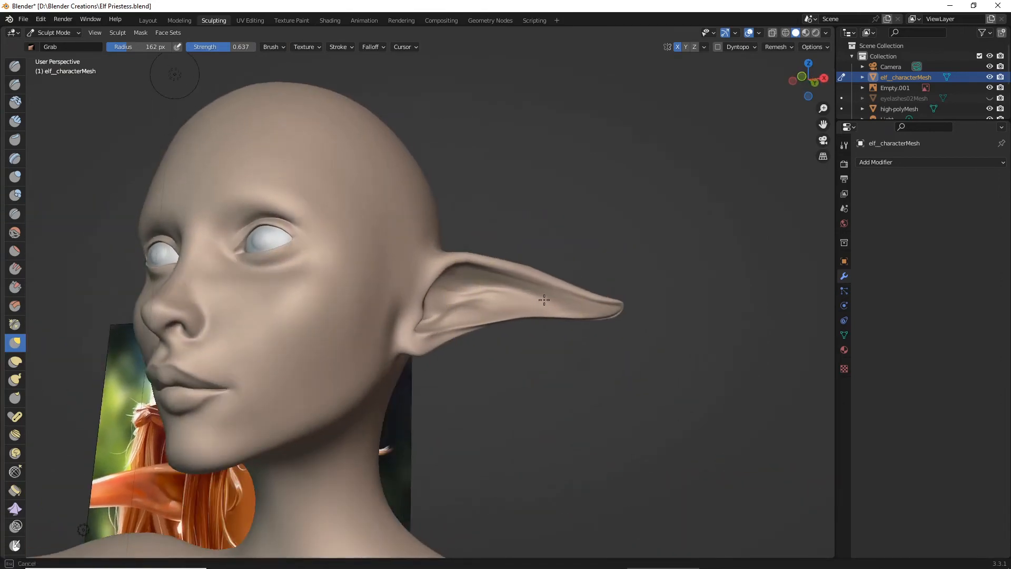
{"action": "scroll", "coordinate": [638, 322], "scroll_direction": "down", "scroll_amount": 5}
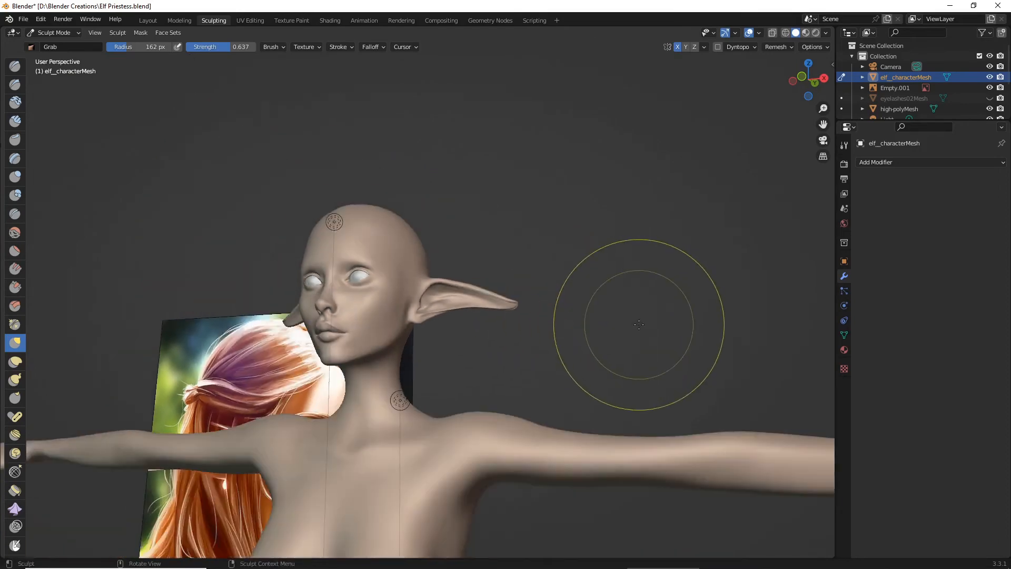
- Adjust the ear's tip and outer edge with the Grab brush at 162 px radius and 0.637 strength, checking from above and in front
{"action": "mouse_move", "coordinate": [639, 324]}
{"action": "middle_mouse_down"}
{"action": "mouse_move", "coordinate": [679, 348]}
{"action": "mouse_move", "coordinate": [556, 337]}
{"action": "middle_mouse_up"}
{"action": "scroll", "coordinate": [676, 352], "scroll_direction": "down", "scroll_amount": 5}
{"action": "scroll", "coordinate": [532, 329], "scroll_direction": "up", "scroll_amount": 5}
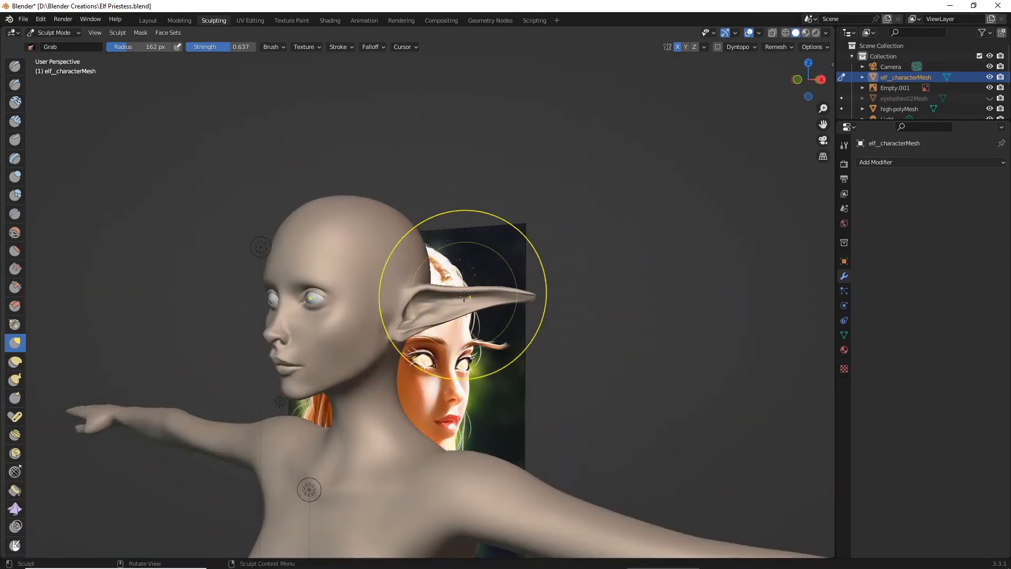
{"action": "middle_click_drag", "start_coordinate": [466, 294], "coordinate": [570, 413]}
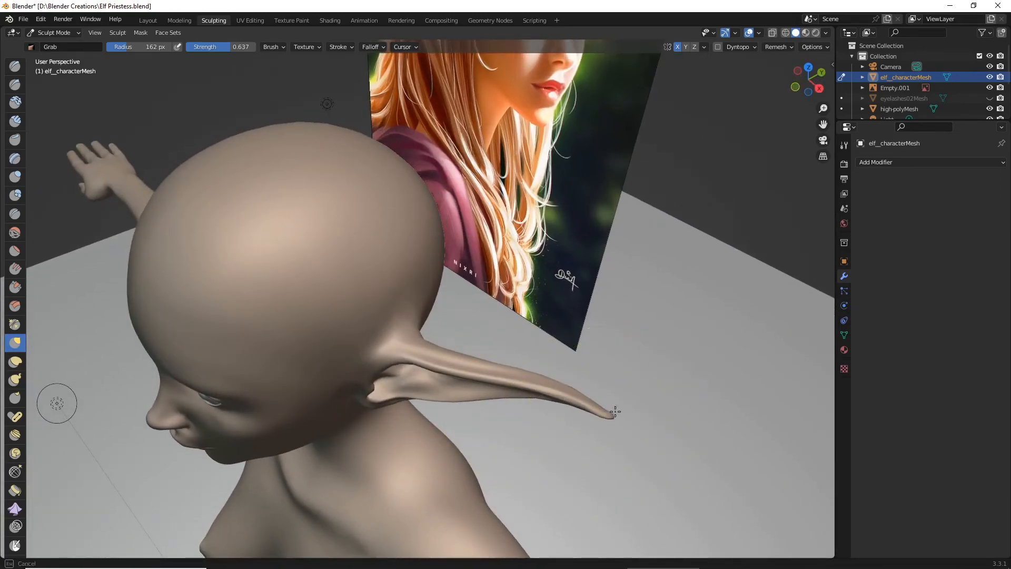
{"action": "left_click_drag", "start_coordinate": [620, 389], "coordinate": [621, 391]}
{"action": "scroll", "coordinate": [621, 395], "scroll_direction": "down", "scroll_amount": 2}
{"action": "mouse_move", "coordinate": [621, 395]}
{"action": "middle_mouse_down"}
{"action": "mouse_move", "coordinate": [655, 317]}
{"action": "mouse_move", "coordinate": [682, 338]}
{"action": "middle_mouse_up"}
{"action": "scroll", "coordinate": [682, 338], "scroll_direction": "up", "scroll_amount": 3}
{"action": "mouse_move", "coordinate": [564, 305]}
{"action": "middle_mouse_down"}
{"action": "mouse_move", "coordinate": [559, 314]}
{"action": "mouse_move", "coordinate": [625, 375]}
{"action": "mouse_move", "coordinate": [594, 337]}
{"action": "mouse_move", "coordinate": [582, 353]}
{"action": "middle_mouse_up"}
{"action": "scroll", "coordinate": [561, 319], "scroll_direction": "down", "scroll_amount": 8}
{"action": "scroll", "coordinate": [592, 339], "scroll_direction": "up", "scroll_amount": 5}
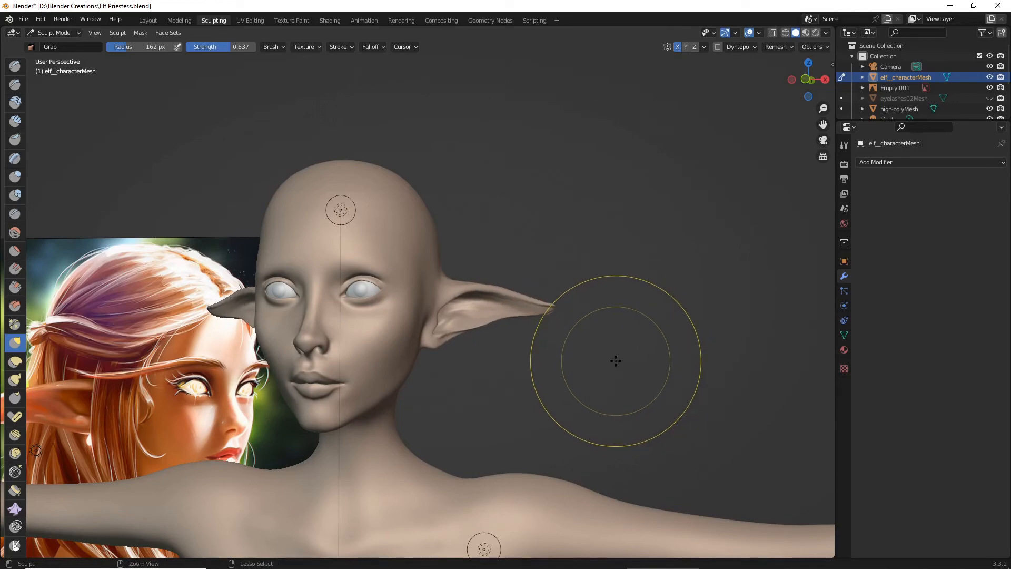
- Reshape the ear's upper root and front fold where they join the head with Grab brush pulls
{"action": "middle_click_drag", "start_coordinate": [576, 357], "coordinate": [592, 337]}
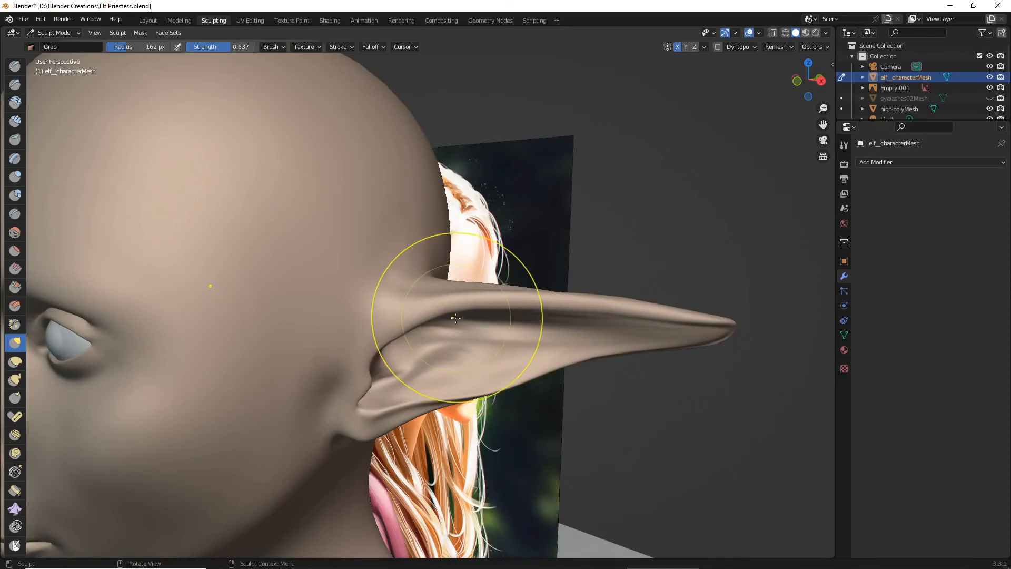
{"action": "middle_click_drag", "start_coordinate": [429, 327], "coordinate": [416, 289]}
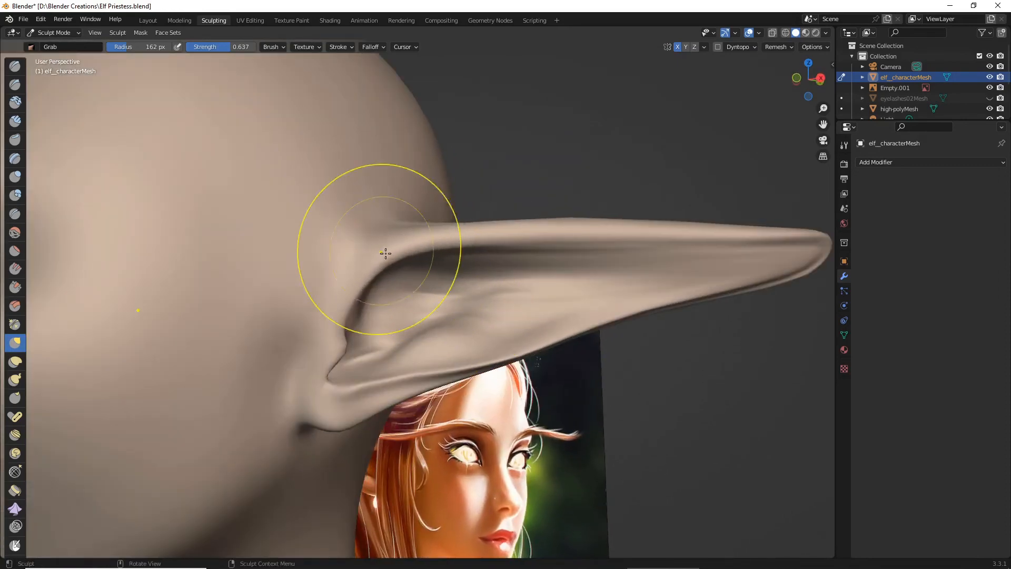
{"action": "middle_click_drag", "start_coordinate": [402, 242], "coordinate": [455, 304]}
{"action": "left_click_drag", "start_coordinate": [500, 343], "coordinate": [472, 316]}
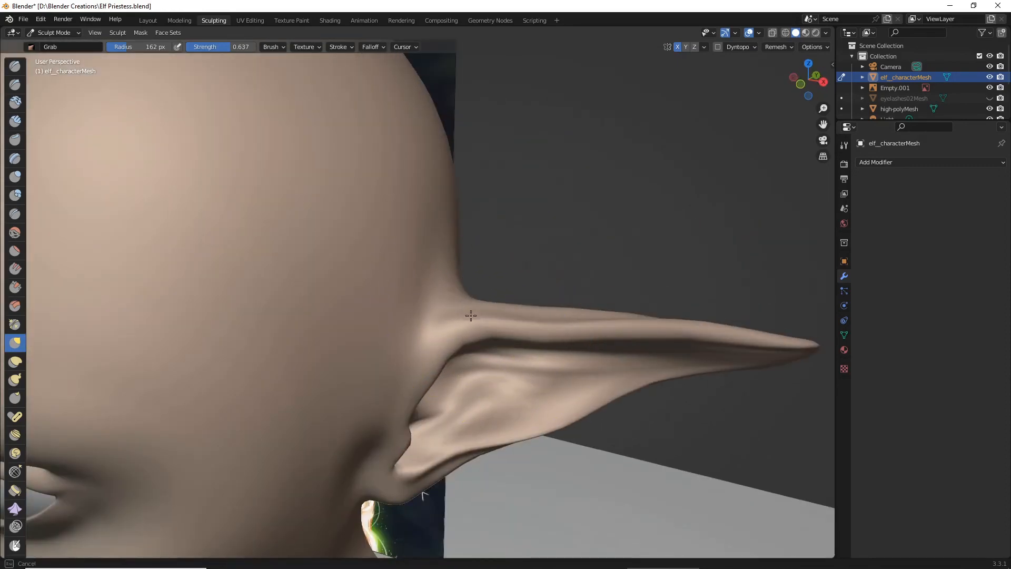
{"action": "middle_click_drag", "start_coordinate": [460, 324], "coordinate": [344, 369]}
{"action": "left_click_drag", "start_coordinate": [278, 355], "coordinate": [289, 352]}
{"action": "left_click_drag", "start_coordinate": [287, 366], "coordinate": [303, 386]}
{"action": "middle_click_drag", "start_coordinate": [309, 402], "coordinate": [387, 369]}
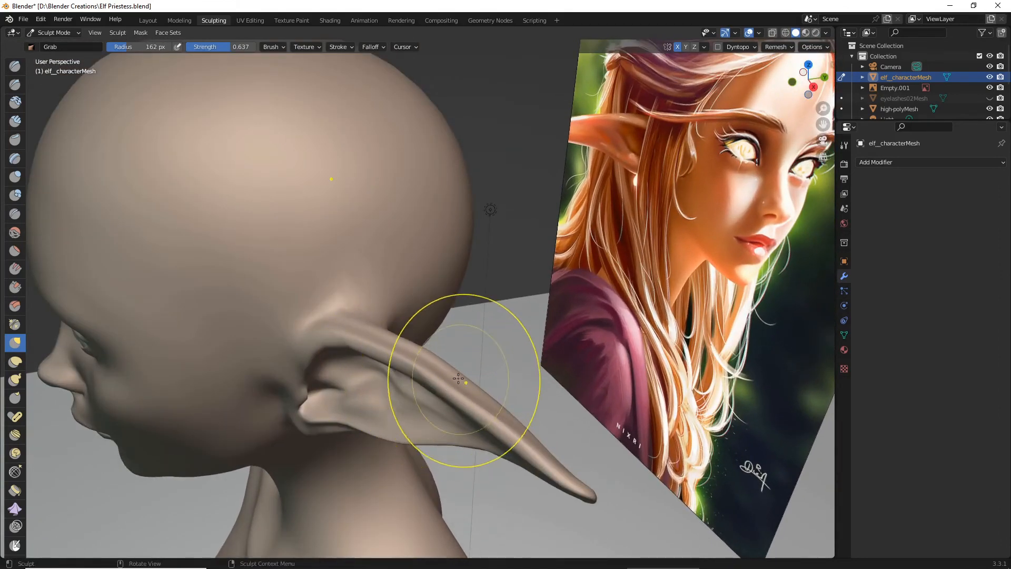
- Arch the ear's upper rim and bend its outer half and tip downward with the Grab brush
{"action": "middle_click_drag", "start_coordinate": [458, 379], "coordinate": [428, 388]}
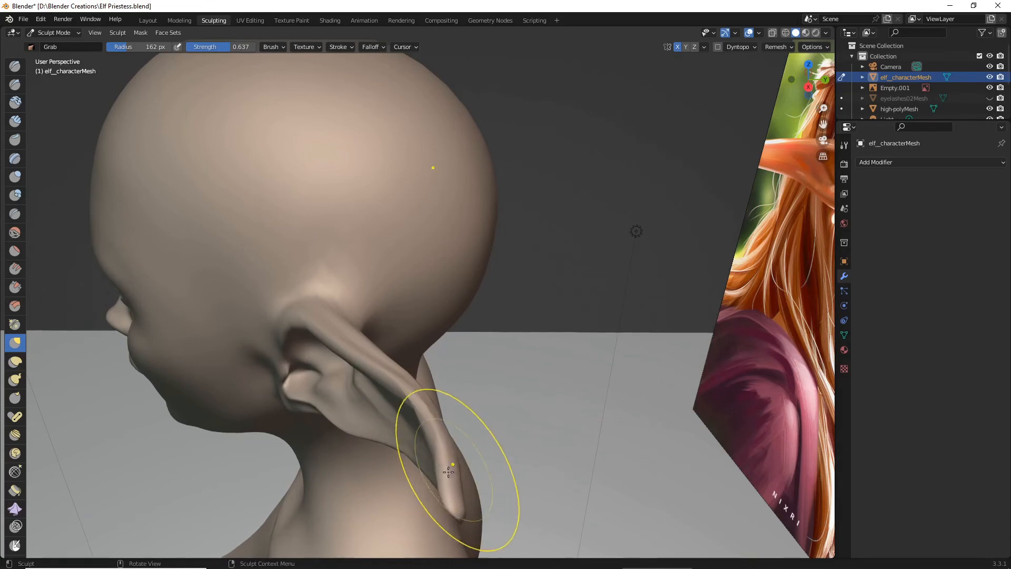
{"action": "middle_click_drag", "start_coordinate": [465, 482], "coordinate": [538, 434]}
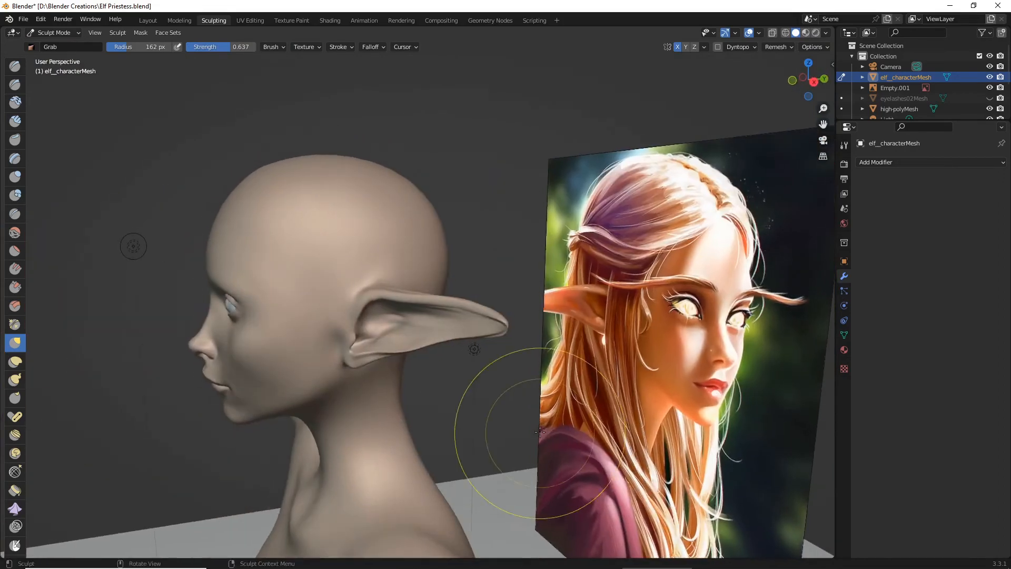
{"action": "scroll", "coordinate": [553, 416], "scroll_direction": "up", "scroll_amount": 4}
{"action": "middle_click_drag", "start_coordinate": [584, 379], "coordinate": [445, 410]}
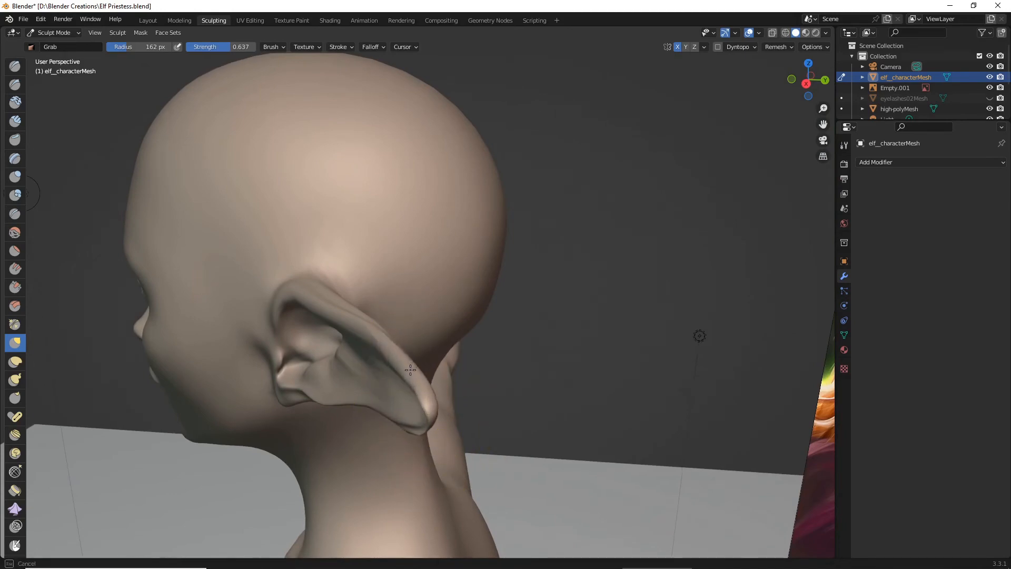
{"action": "mouse_move", "coordinate": [440, 409]}
{"action": "middle_mouse_down"}
{"action": "mouse_move", "coordinate": [645, 365]}
{"action": "mouse_move", "coordinate": [543, 400]}
{"action": "mouse_move", "coordinate": [608, 351]}
{"action": "mouse_move", "coordinate": [603, 387]}
{"action": "mouse_move", "coordinate": [664, 369]}
{"action": "mouse_move", "coordinate": [591, 333]}
{"action": "mouse_move", "coordinate": [572, 381]}
{"action": "mouse_move", "coordinate": [542, 226]}
{"action": "mouse_move", "coordinate": [485, 293]}
{"action": "middle_mouse_up"}
{"action": "mouse_move", "coordinate": [515, 296]}
{"action": "left_mouse_down"}
{"action": "mouse_move", "coordinate": [586, 306]}
{"action": "mouse_move", "coordinate": [589, 323]}
{"action": "left_mouse_up"}
{"action": "scroll", "coordinate": [548, 303], "scroll_direction": "up", "scroll_amount": 3}
{"action": "middle_click_drag", "start_coordinate": [590, 323], "coordinate": [572, 323]}
{"action": "scroll", "coordinate": [580, 323], "scroll_direction": "up", "scroll_amount": 3}
{"action": "left_click_drag", "start_coordinate": [678, 340], "coordinate": [676, 353]}
{"action": "scroll", "coordinate": [670, 358], "scroll_direction": "up", "scroll_amount": 2}
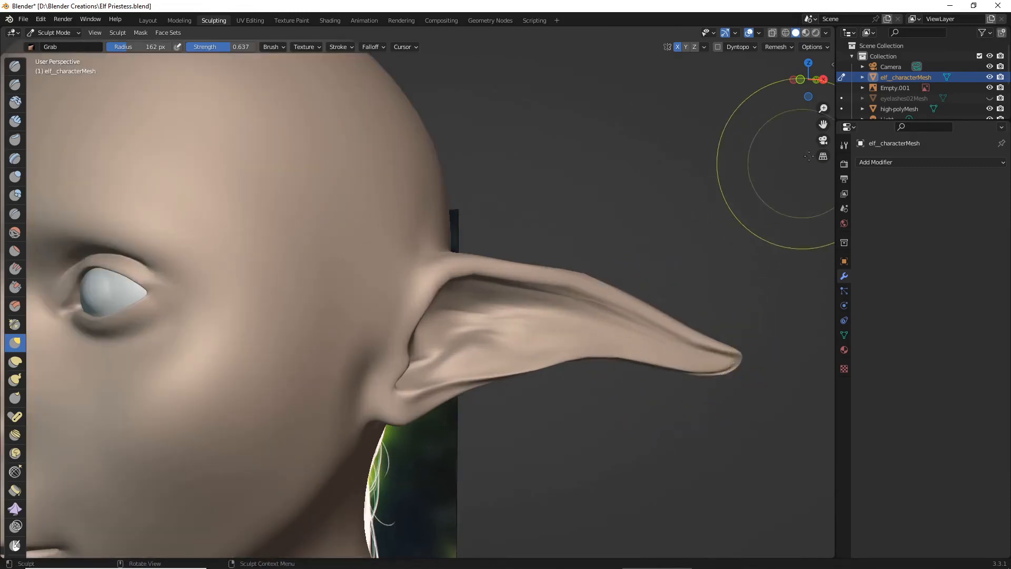
- Examine the bent ear tip up close and both ears from above and behind
{"action": "mouse_move", "coordinate": [823, 124]}
{"action": "left_mouse_down"}
{"action": "mouse_move", "coordinate": [689, 71]}
{"action": "mouse_move", "coordinate": [692, 60]}
{"action": "left_mouse_up"}
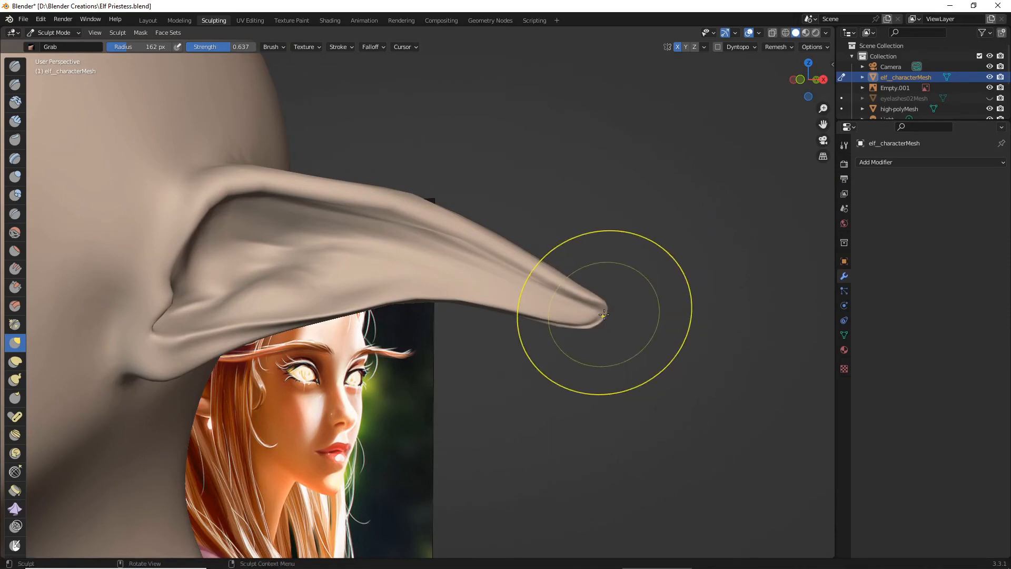
{"action": "scroll", "coordinate": [592, 309], "scroll_direction": "down", "scroll_amount": 3}
{"action": "middle_click_drag", "start_coordinate": [591, 309], "coordinate": [377, 334]}
{"action": "scroll", "coordinate": [662, 319], "scroll_direction": "up", "scroll_amount": 1}
{"action": "scroll", "coordinate": [648, 322], "scroll_direction": "down", "scroll_amount": 4}
{"action": "scroll", "coordinate": [553, 307], "scroll_direction": "up", "scroll_amount": 5}
{"action": "scroll", "coordinate": [523, 302], "scroll_direction": "down", "scroll_amount": 4}
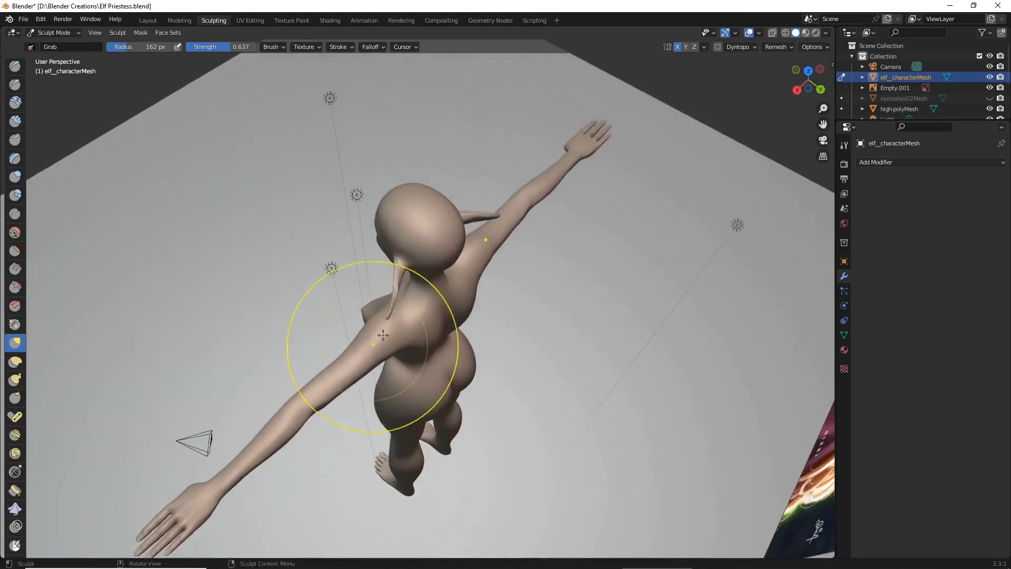
{"action": "scroll", "coordinate": [408, 291], "scroll_direction": "up", "scroll_amount": 3}
{"action": "scroll", "coordinate": [386, 262], "scroll_direction": "up", "scroll_amount": 3}
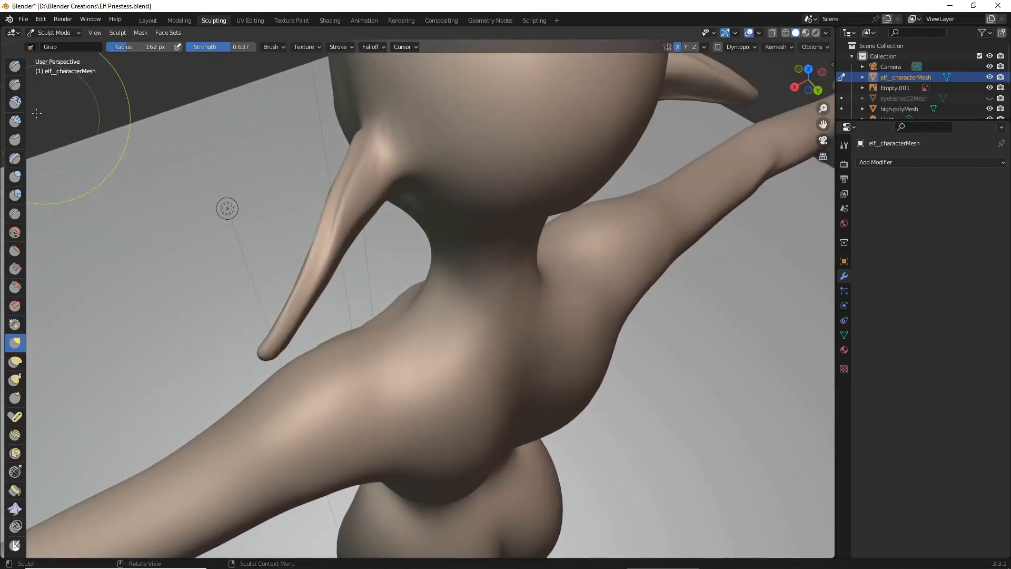
- Build up volume along the back of the ear with the Draw brush at 162 px radius and 0.596 strength
{"action": "left_click", "coordinate": [16, 71]}
{"action": "middle_click_drag", "start_coordinate": [237, 192], "coordinate": [196, 143]}
{"action": "scroll", "coordinate": [426, 230], "scroll_direction": "up", "scroll_amount": 3}
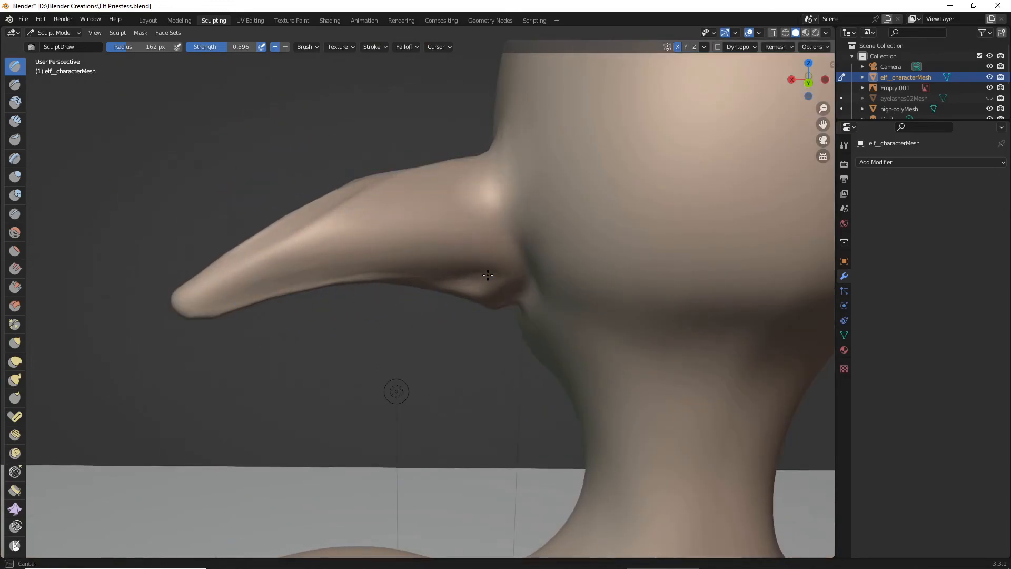
{"action": "middle_click_drag", "start_coordinate": [487, 274], "coordinate": [333, 257]}
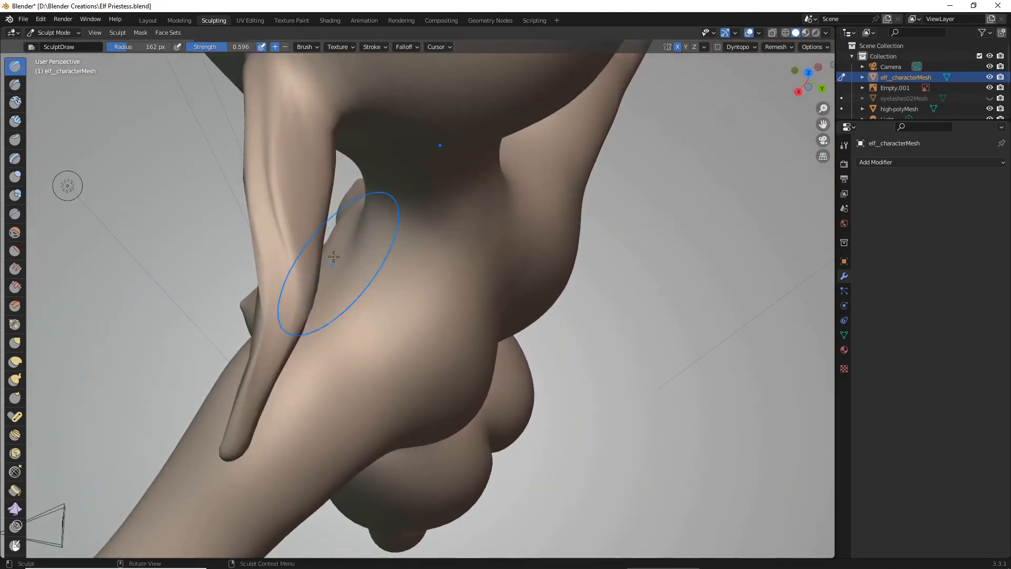
{"action": "left_click_drag", "start_coordinate": [314, 151], "coordinate": [308, 179]}
{"action": "middle_click_drag", "start_coordinate": [309, 254], "coordinate": [228, 250]}
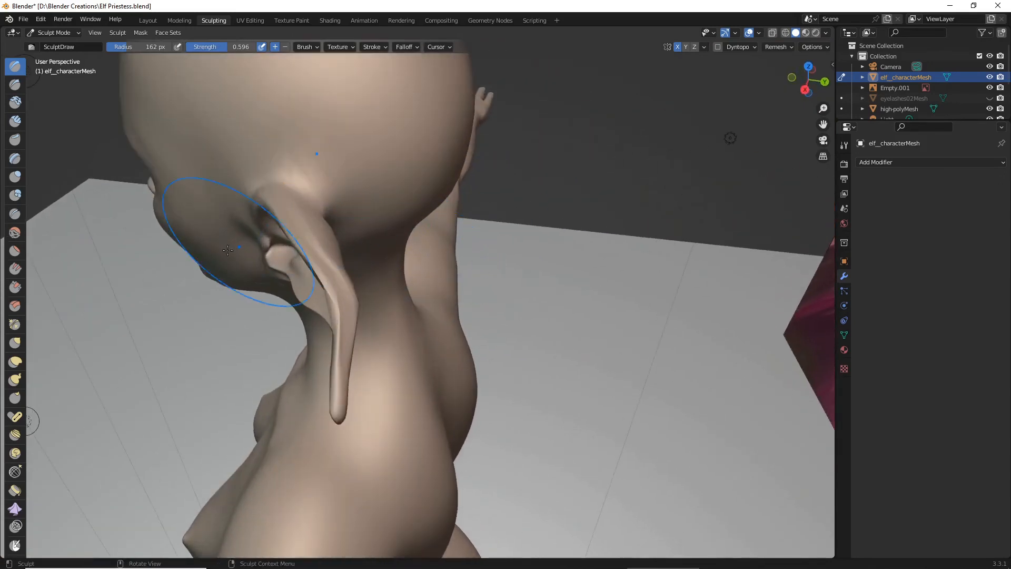
- Refine the curve of the ear's outer half with the Grab brush, and save the file
{"action": "left_click", "coordinate": [19, 342]}
{"action": "middle_click_drag", "start_coordinate": [132, 337], "coordinate": [284, 376]}
{"action": "left_click_drag", "start_coordinate": [377, 325], "coordinate": [368, 337]}
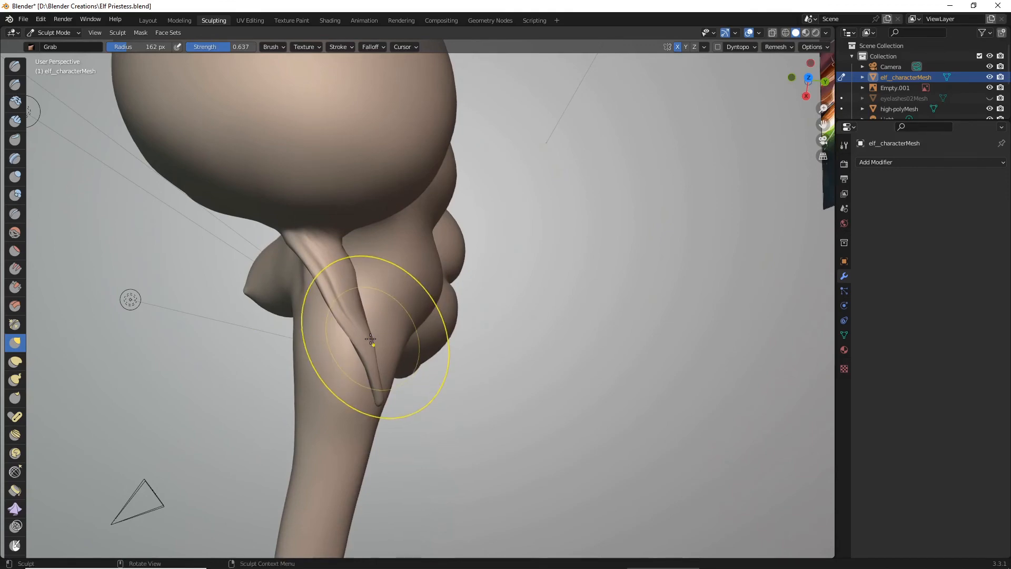
{"action": "middle_click_drag", "start_coordinate": [348, 277], "coordinate": [508, 203]}
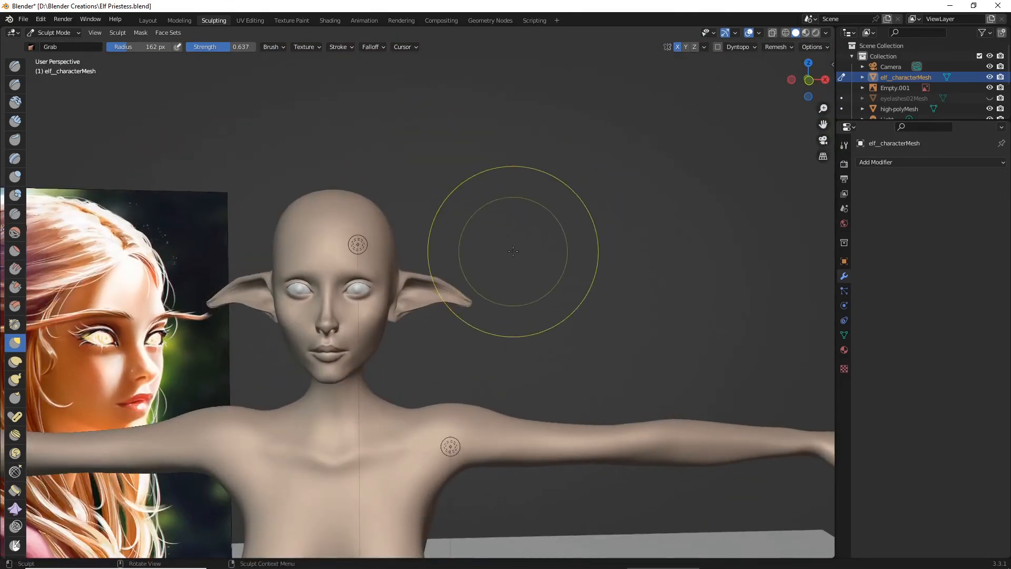
{"action": "left_click", "coordinate": [23, 19]}
{"action": "left_click", "coordinate": [43, 86]}
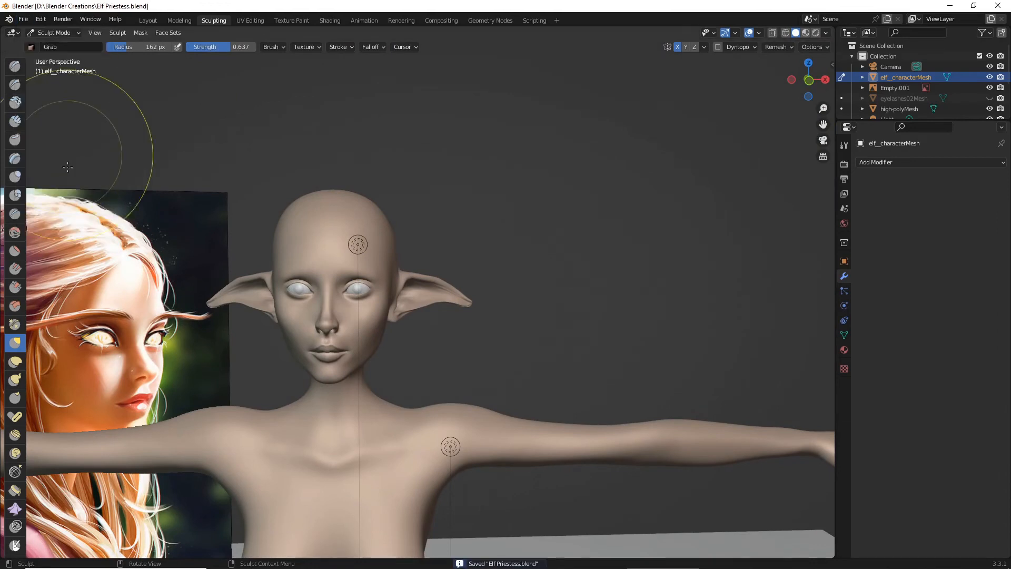
- Smooth the ear's inner folds, back and root with the Smooth brush at 162 px radius and 0.115 strength
{"action": "left_click", "coordinate": [16, 233]}
{"action": "scroll", "coordinate": [437, 295], "scroll_direction": "up", "scroll_amount": 8}
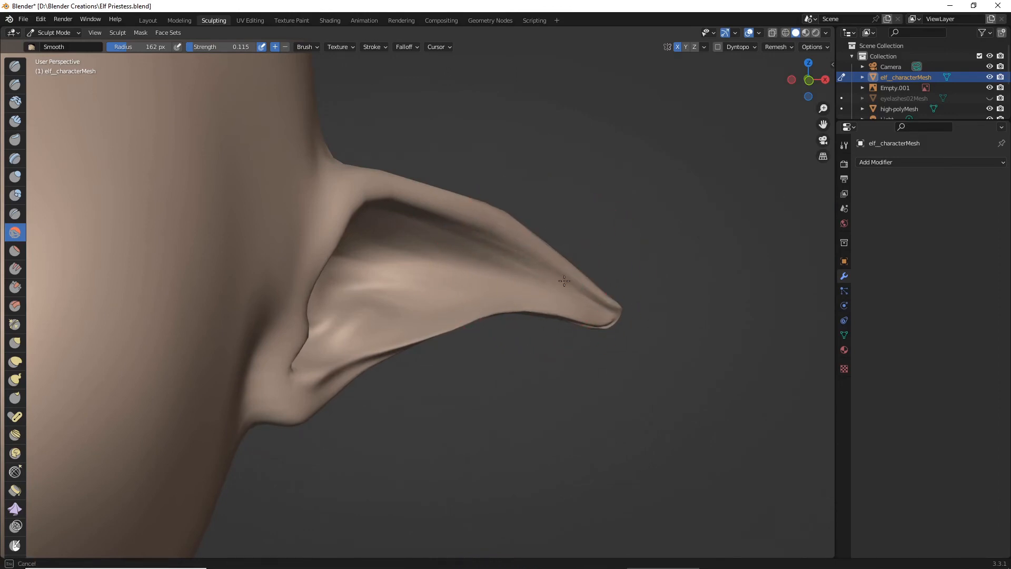
{"action": "middle_click_drag", "start_coordinate": [564, 280], "coordinate": [512, 258]}
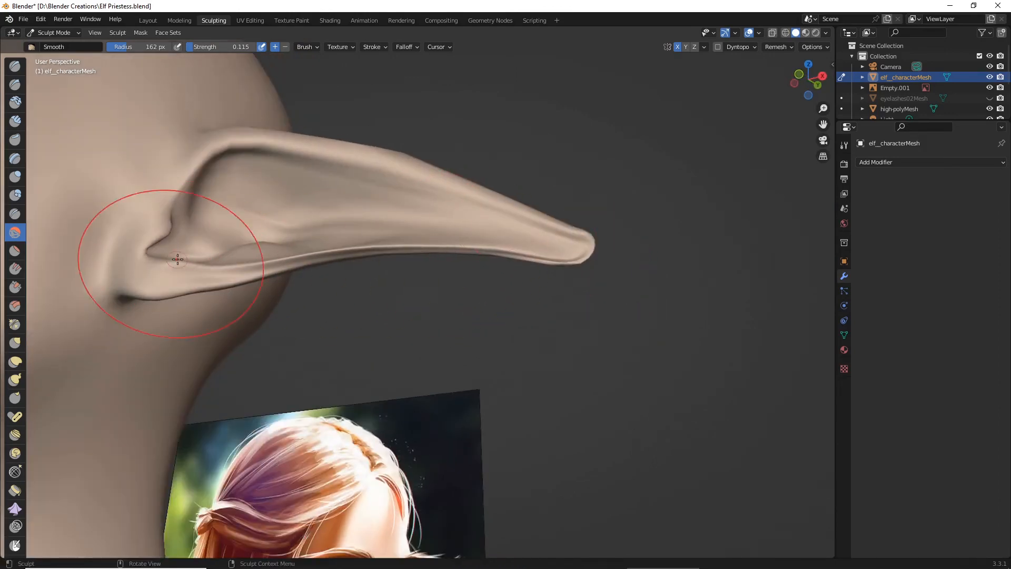
{"action": "mouse_move", "coordinate": [219, 225]}
{"action": "middle_mouse_down"}
{"action": "mouse_move", "coordinate": [172, 327]}
{"action": "mouse_move", "coordinate": [316, 233]}
{"action": "middle_mouse_up"}
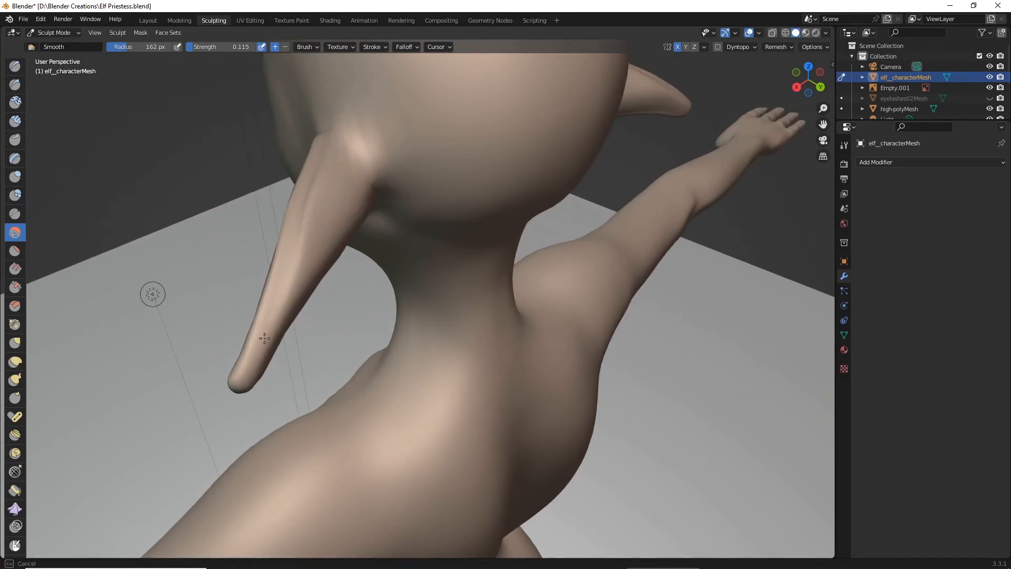
{"action": "mouse_move", "coordinate": [243, 366]}
{"action": "middle_mouse_down"}
{"action": "mouse_move", "coordinate": [187, 219]}
{"action": "mouse_move", "coordinate": [349, 345]}
{"action": "middle_mouse_up"}
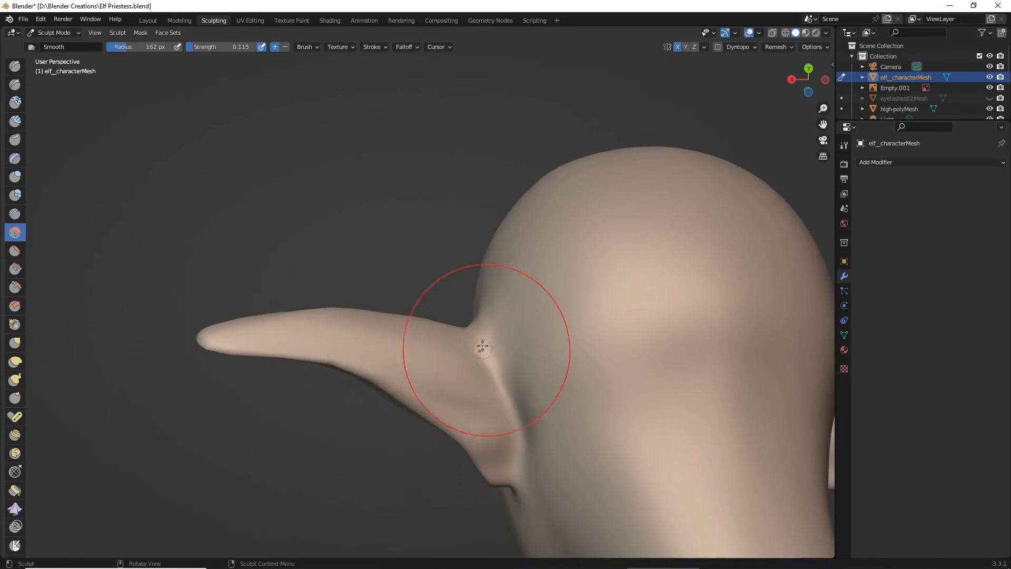
{"action": "mouse_move", "coordinate": [481, 343]}
{"action": "middle_mouse_down"}
{"action": "mouse_move", "coordinate": [573, 385]}
{"action": "mouse_move", "coordinate": [497, 307]}
{"action": "middle_mouse_up"}
{"action": "scroll", "coordinate": [492, 300], "scroll_direction": "up", "scroll_amount": 5}
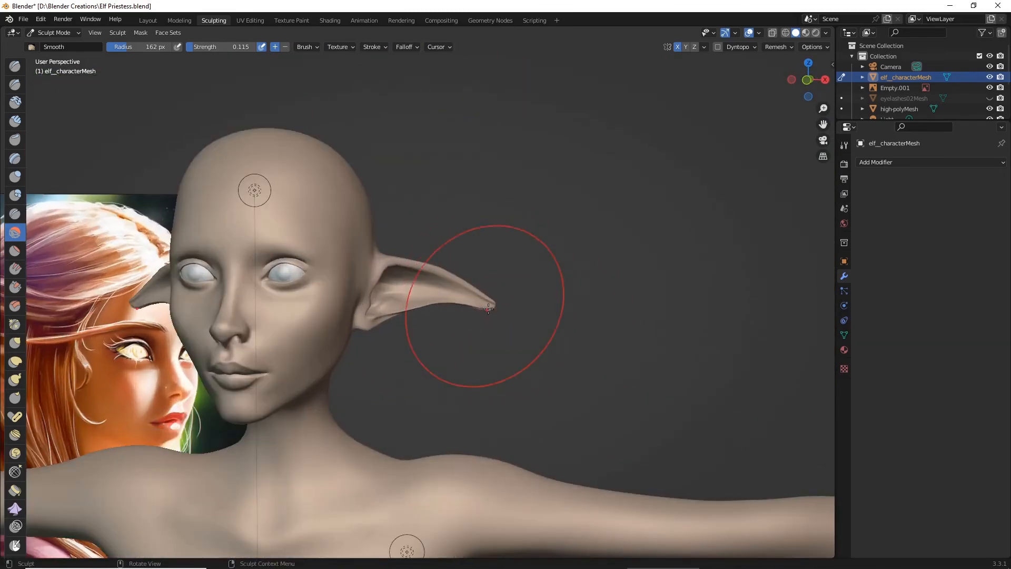
{"action": "scroll", "coordinate": [493, 310], "scroll_direction": "down", "scroll_amount": 6}
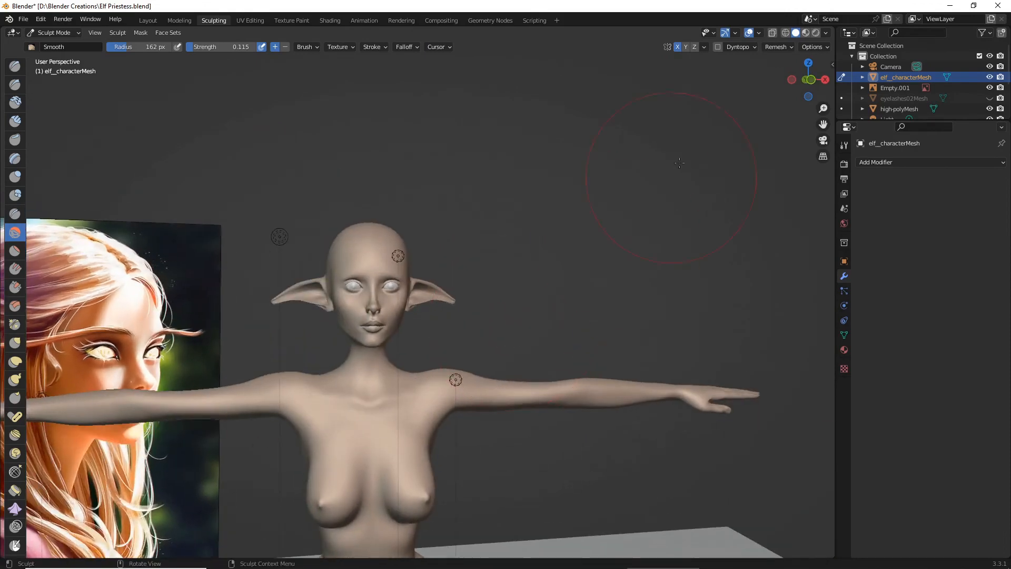
- Preview the smoothed ears and whole figure in rendered shading beside the reference painting
{"action": "left_click", "coordinate": [816, 33]}
{"action": "scroll", "coordinate": [534, 269], "scroll_direction": "up", "scroll_amount": 6}
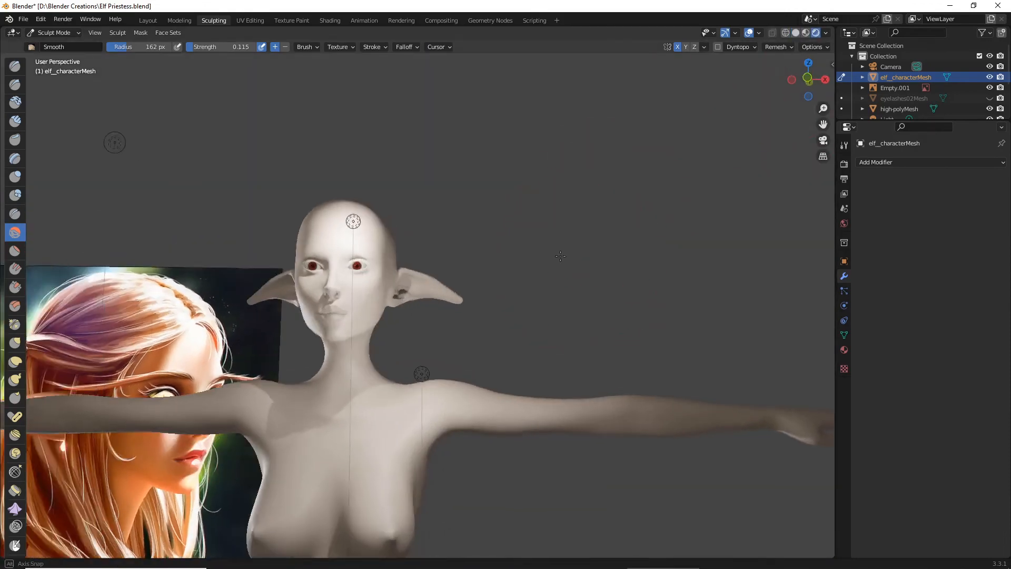
{"action": "scroll", "coordinate": [534, 268], "scroll_direction": "down", "scroll_amount": 6}
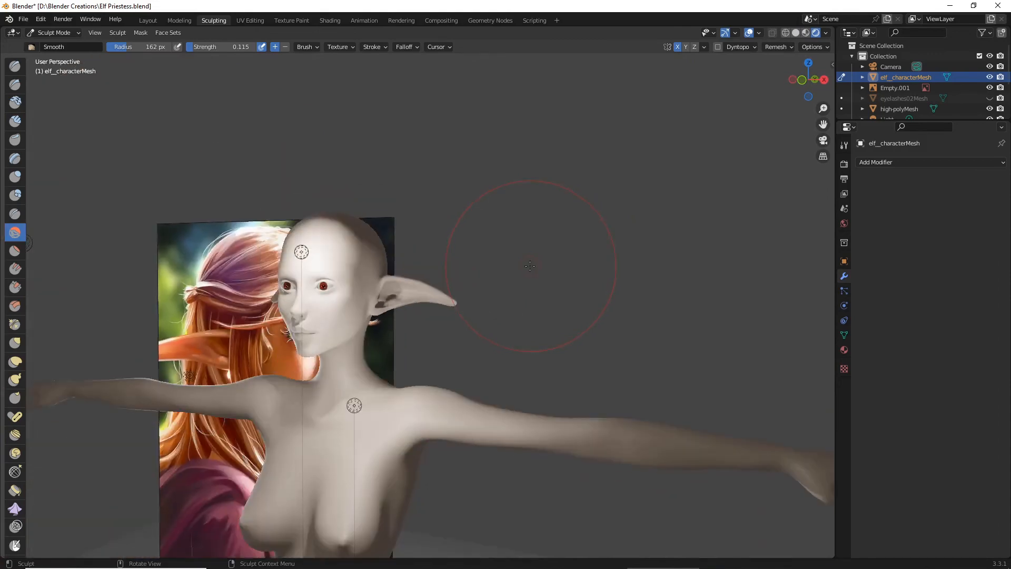
{"action": "middle_click_drag", "start_coordinate": [519, 248], "coordinate": [520, 279]}
{"action": "scroll", "coordinate": [505, 277], "scroll_direction": "up", "scroll_amount": 8}
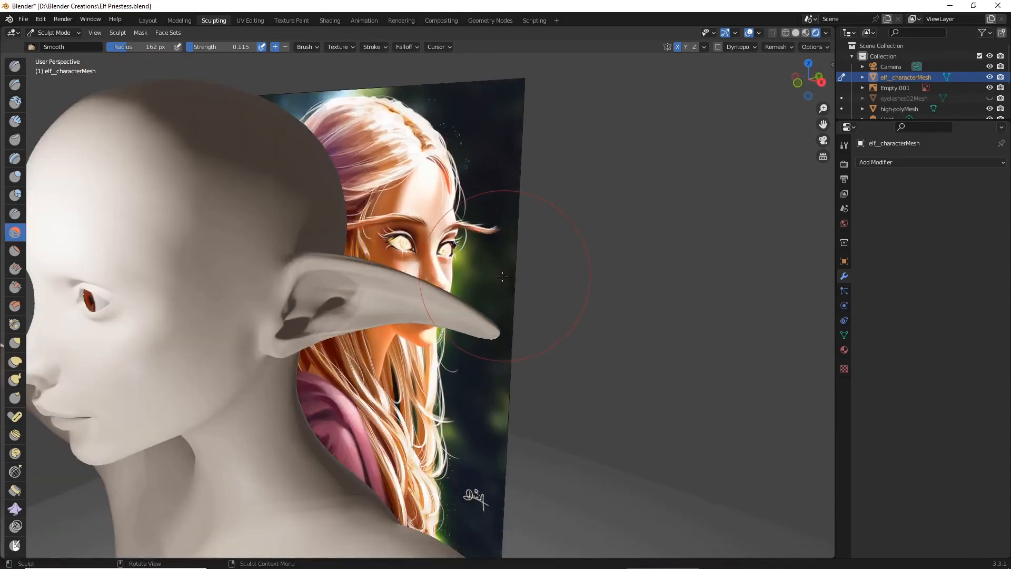
{"action": "middle_click_drag", "start_coordinate": [452, 277], "coordinate": [514, 267]}
{"action": "scroll", "coordinate": [429, 277], "scroll_direction": "up", "scroll_amount": 2}
{"action": "scroll", "coordinate": [467, 261], "scroll_direction": "down", "scroll_amount": 4}
{"action": "scroll", "coordinate": [549, 260], "scroll_direction": "down", "scroll_amount": 5}
{"action": "scroll", "coordinate": [511, 268], "scroll_direction": "down", "scroll_amount": 4}
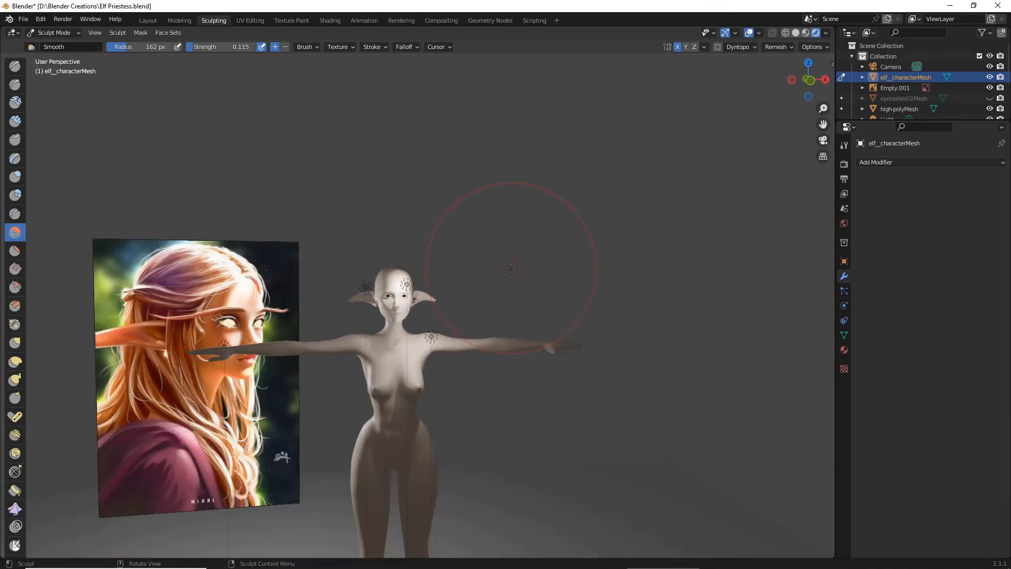
- Save the Elf Priestess file and switch the viewport back to solid shading
{"action": "left_click", "coordinate": [23, 19]}
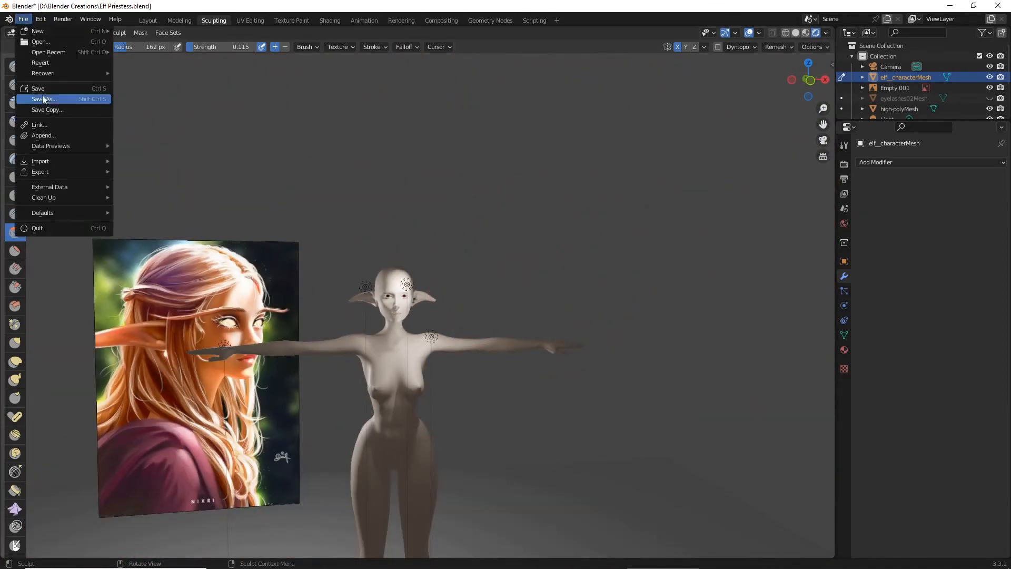
{"action": "left_click", "coordinate": [42, 88]}
{"action": "scroll", "coordinate": [451, 214], "scroll_direction": "up", "scroll_amount": 5}
{"action": "scroll", "coordinate": [451, 215], "scroll_direction": "down", "scroll_amount": 5}
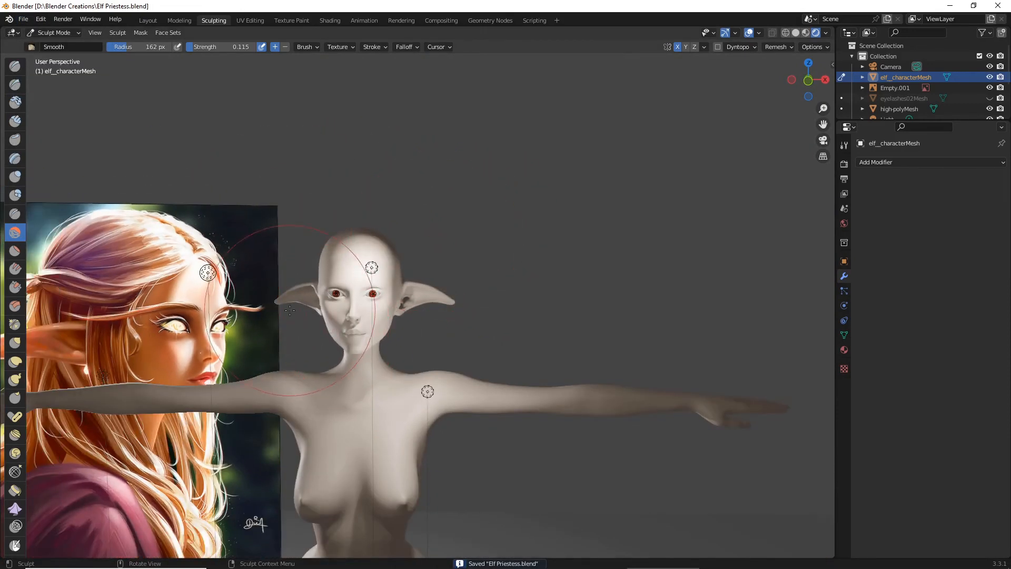
{"action": "scroll", "coordinate": [379, 293], "scroll_direction": "up", "scroll_amount": 7}
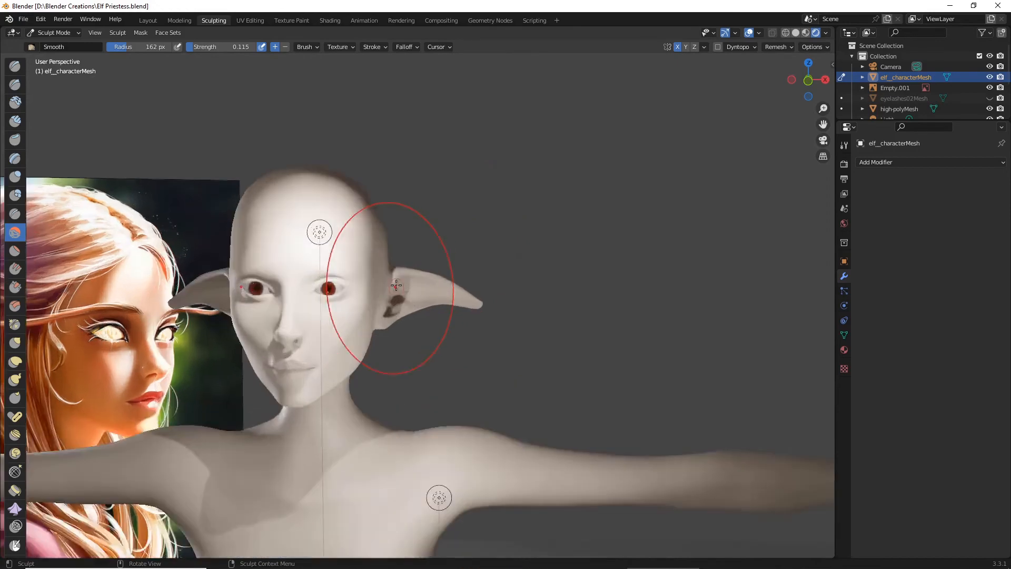
{"action": "scroll", "coordinate": [411, 260], "scroll_direction": "down", "scroll_amount": 3}
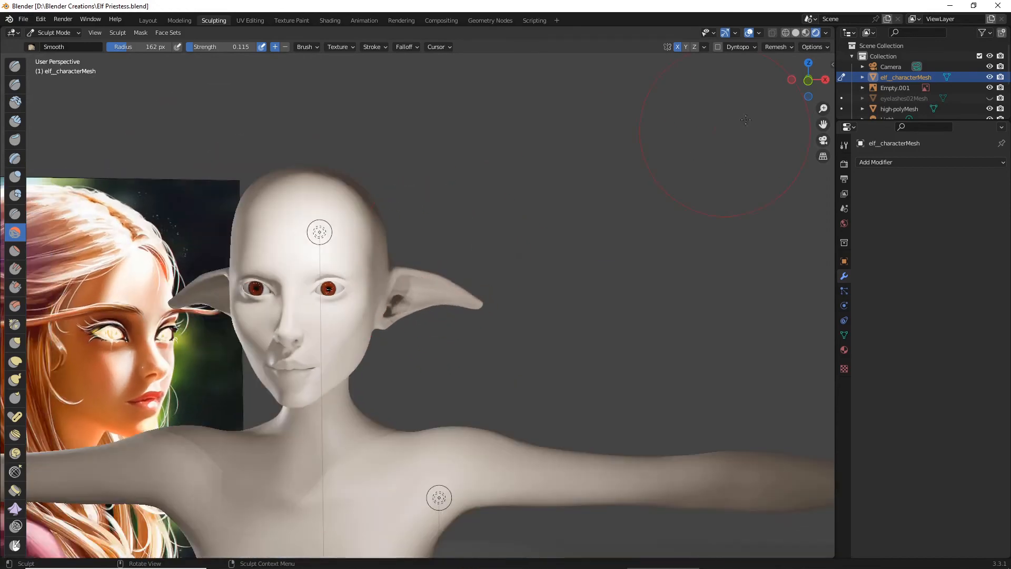
{"action": "left_click", "coordinate": [795, 33]}
{"action": "scroll", "coordinate": [65, 267], "scroll_direction": "up", "scroll_amount": 3}
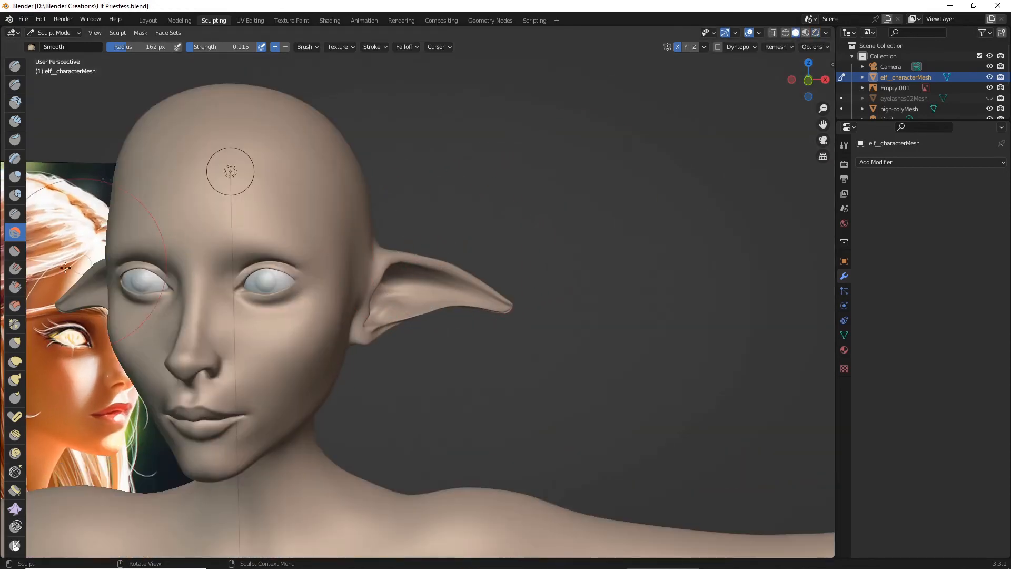
- Reshape the pointed ear's length and tip from front and side using the Grab brush at 162 px radius and 0.637 strength
{"action": "left_click", "coordinate": [15, 344]}
{"action": "scroll", "coordinate": [363, 296], "scroll_direction": "down", "scroll_amount": 4}
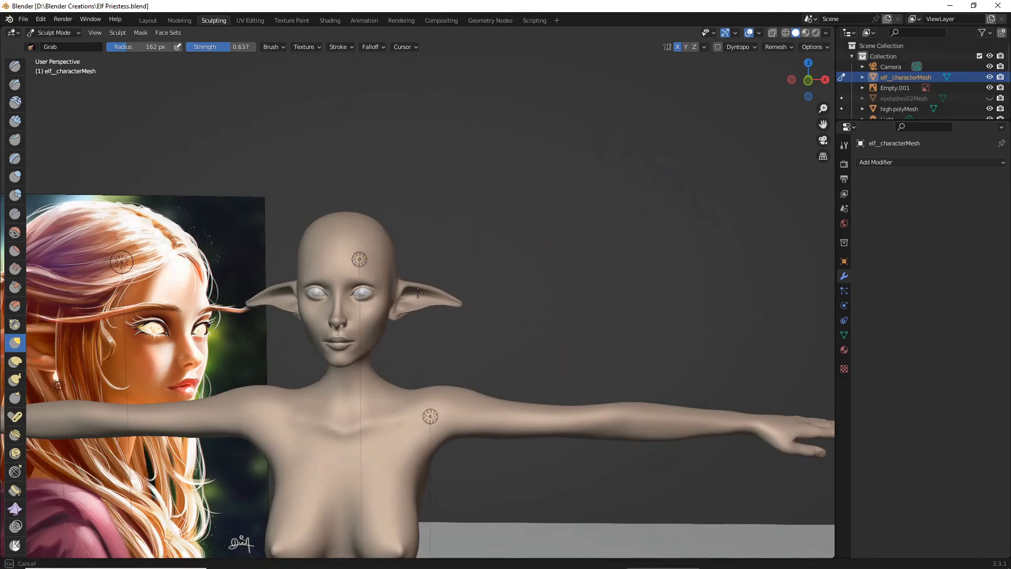
{"action": "left_click_drag", "start_coordinate": [416, 302], "coordinate": [460, 305]}
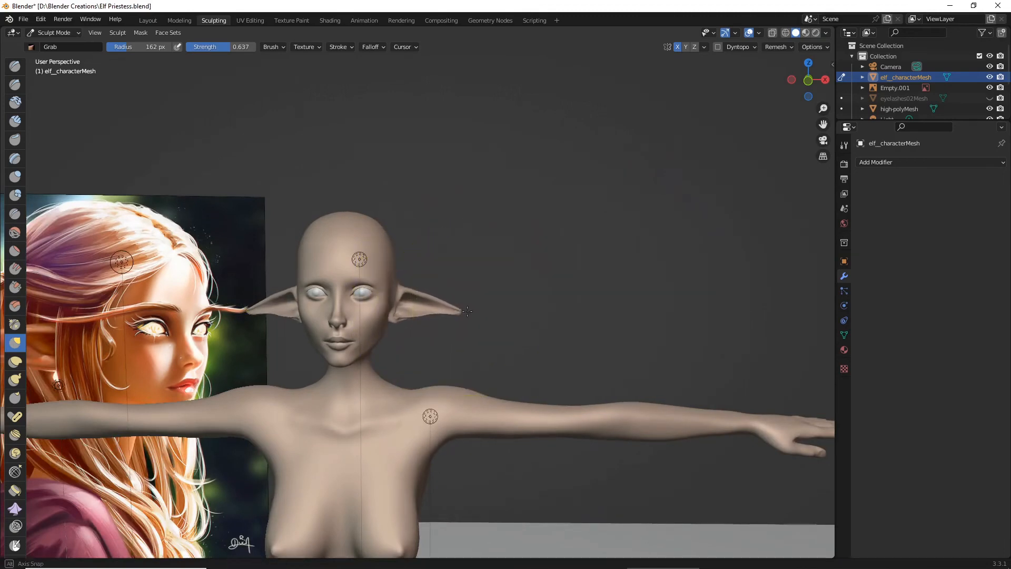
{"action": "middle_click_drag", "start_coordinate": [463, 304], "coordinate": [616, 302]}
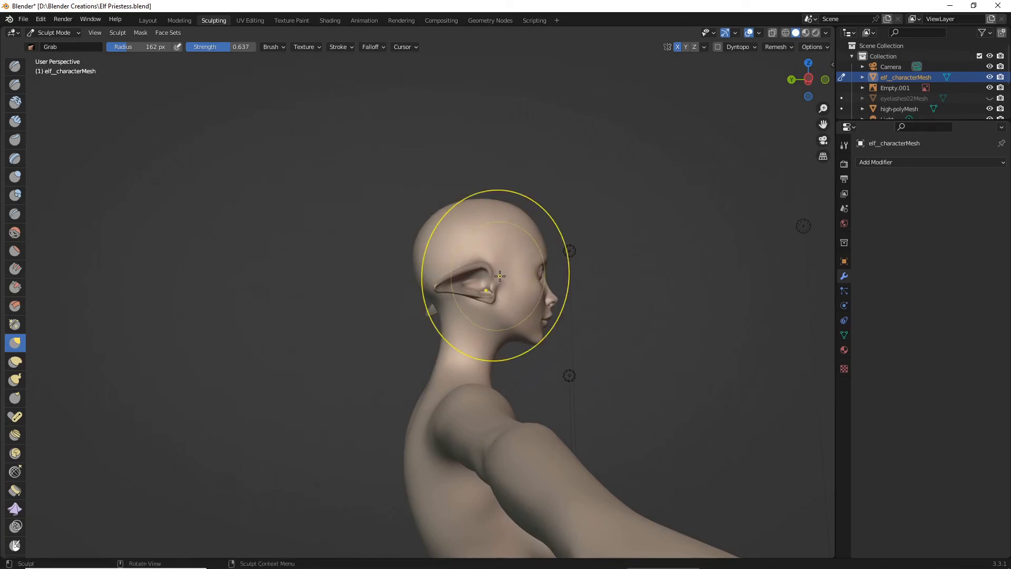
{"action": "scroll", "coordinate": [503, 275], "scroll_direction": "up", "scroll_amount": 2}
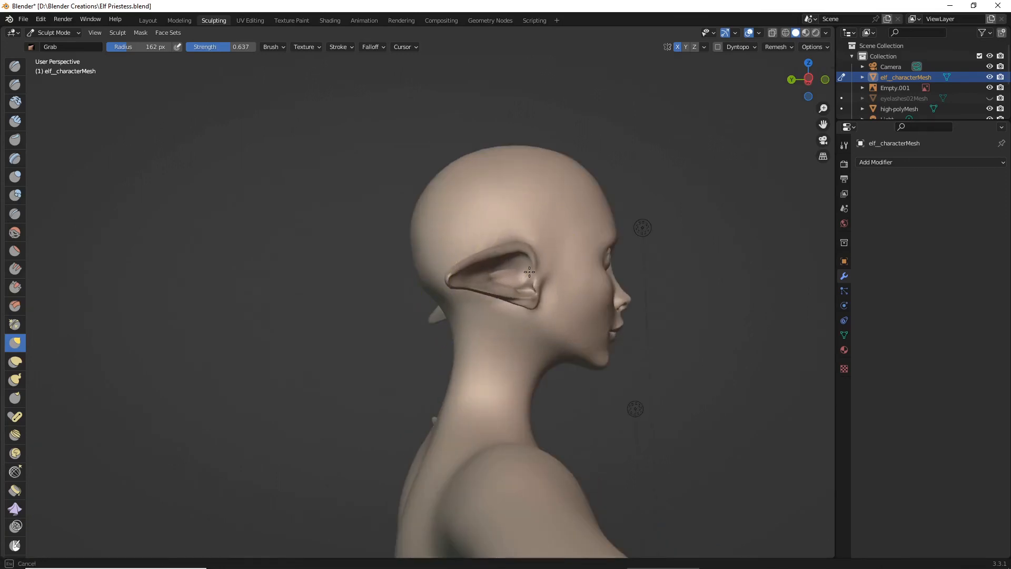
{"action": "mouse_move", "coordinate": [529, 272]}
{"action": "middle_mouse_down"}
{"action": "mouse_move", "coordinate": [418, 334]}
{"action": "mouse_move", "coordinate": [313, 340]}
{"action": "mouse_move", "coordinate": [481, 332]}
{"action": "mouse_move", "coordinate": [492, 368]}
{"action": "mouse_move", "coordinate": [478, 307]}
{"action": "mouse_move", "coordinate": [488, 280]}
{"action": "mouse_move", "coordinate": [480, 305]}
{"action": "mouse_move", "coordinate": [467, 309]}
{"action": "middle_mouse_up"}
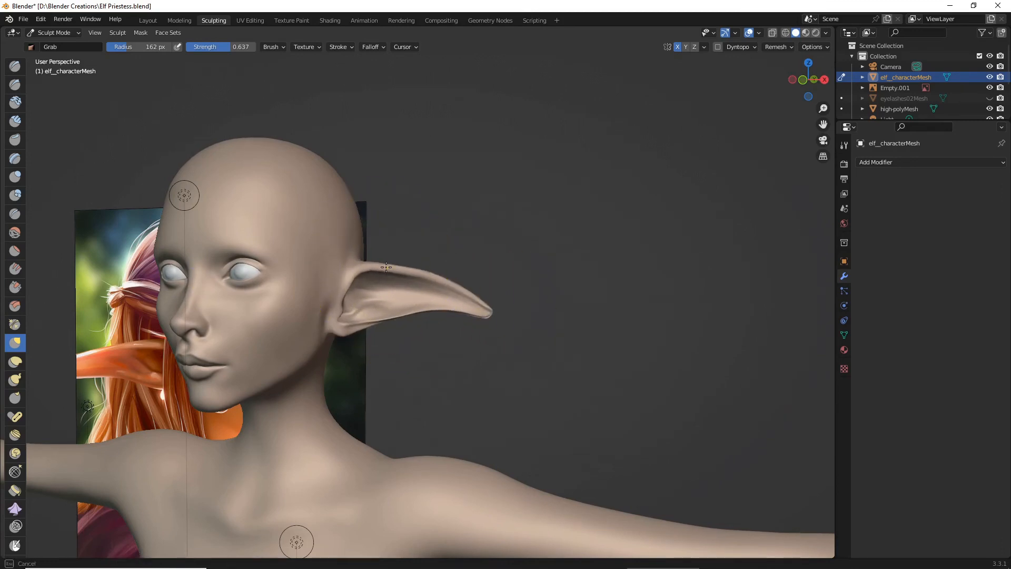
- Refine the curve of the ear's upper edge with the Grab brush
{"action": "left_click_drag", "start_coordinate": [386, 267], "coordinate": [387, 266]}
{"action": "scroll", "coordinate": [446, 268], "scroll_direction": "down", "scroll_amount": 4}
{"action": "mouse_move", "coordinate": [505, 277]}
{"action": "middle_mouse_down"}
{"action": "mouse_move", "coordinate": [541, 262]}
{"action": "mouse_move", "coordinate": [539, 281]}
{"action": "mouse_move", "coordinate": [631, 296]}
{"action": "mouse_move", "coordinate": [473, 275]}
{"action": "mouse_move", "coordinate": [381, 280]}
{"action": "mouse_move", "coordinate": [522, 274]}
{"action": "mouse_move", "coordinate": [519, 293]}
{"action": "mouse_move", "coordinate": [470, 266]}
{"action": "middle_mouse_up"}
{"action": "scroll", "coordinate": [471, 273], "scroll_direction": "up", "scroll_amount": 4}
{"action": "scroll", "coordinate": [488, 282], "scroll_direction": "down", "scroll_amount": 5}
{"action": "scroll", "coordinate": [522, 296], "scroll_direction": "up", "scroll_amount": 4}
{"action": "scroll", "coordinate": [350, 293], "scroll_direction": "up", "scroll_amount": 4}
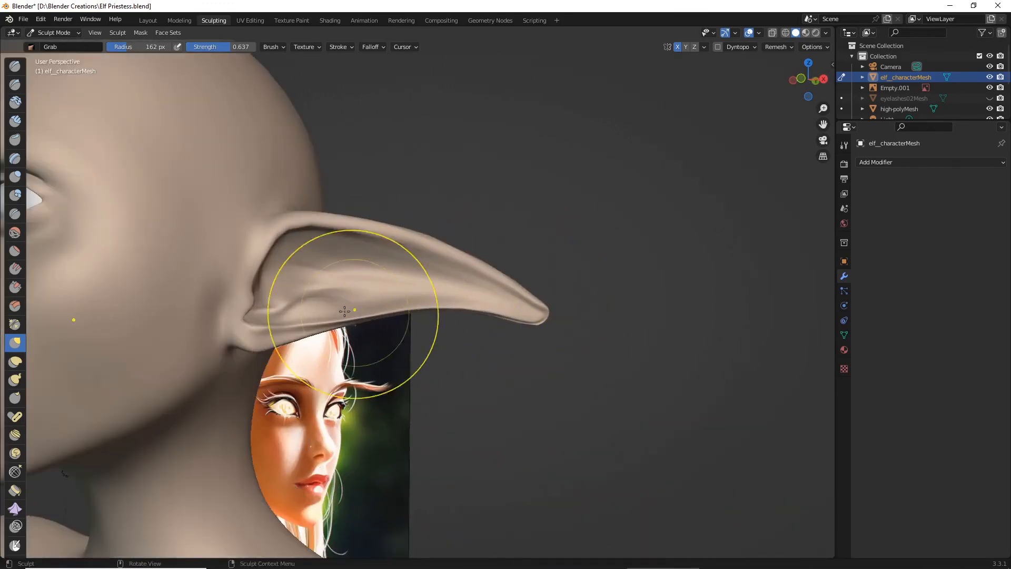
- Thicken the ear's lower rim and tip with the Inflate/Deflate brush at 95 px radius and 0.278 strength
{"action": "left_click", "coordinate": [18, 176]}
{"action": "middle_click_drag", "start_coordinate": [248, 242], "coordinate": [238, 215]}
{"action": "scroll", "coordinate": [240, 218], "scroll_direction": "up", "scroll_amount": 3}
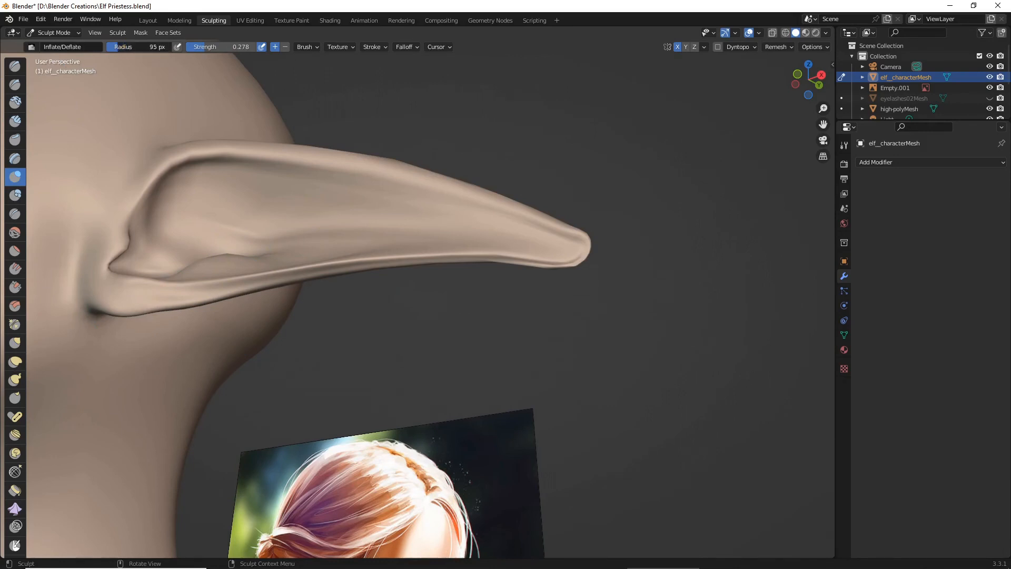
{"action": "left_click_drag", "start_coordinate": [158, 278], "coordinate": [156, 290]}
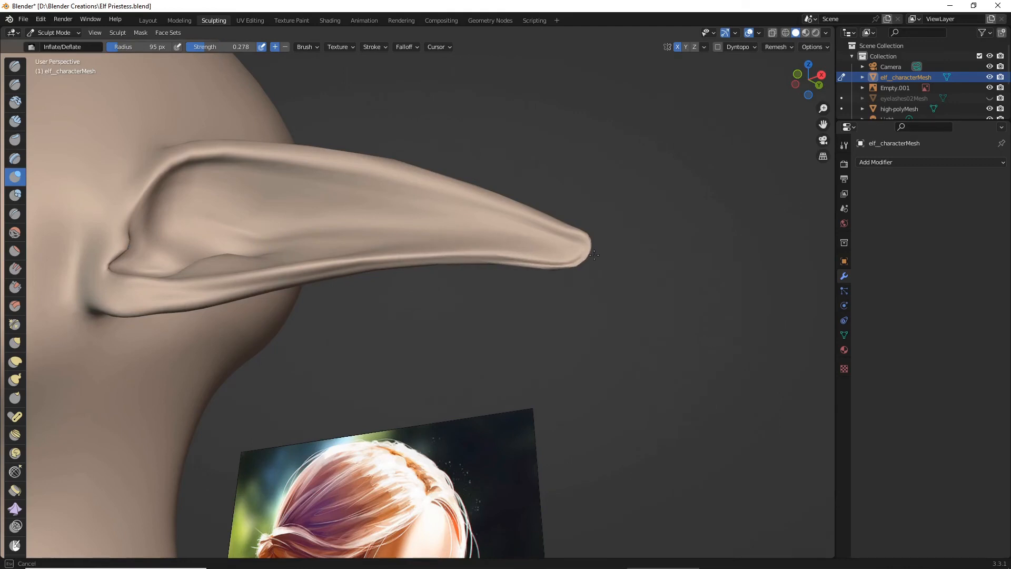
{"action": "left_click_drag", "start_coordinate": [594, 255], "coordinate": [581, 249]}
{"action": "mouse_move", "coordinate": [287, 183]}
{"action": "middle_mouse_down"}
{"action": "mouse_move", "coordinate": [318, 221]}
{"action": "mouse_move", "coordinate": [382, 228]}
{"action": "mouse_move", "coordinate": [398, 246]}
{"action": "middle_mouse_up"}
{"action": "scroll", "coordinate": [326, 231], "scroll_direction": "up", "scroll_amount": 2}
{"action": "scroll", "coordinate": [374, 220], "scroll_direction": "down", "scroll_amount": 2}
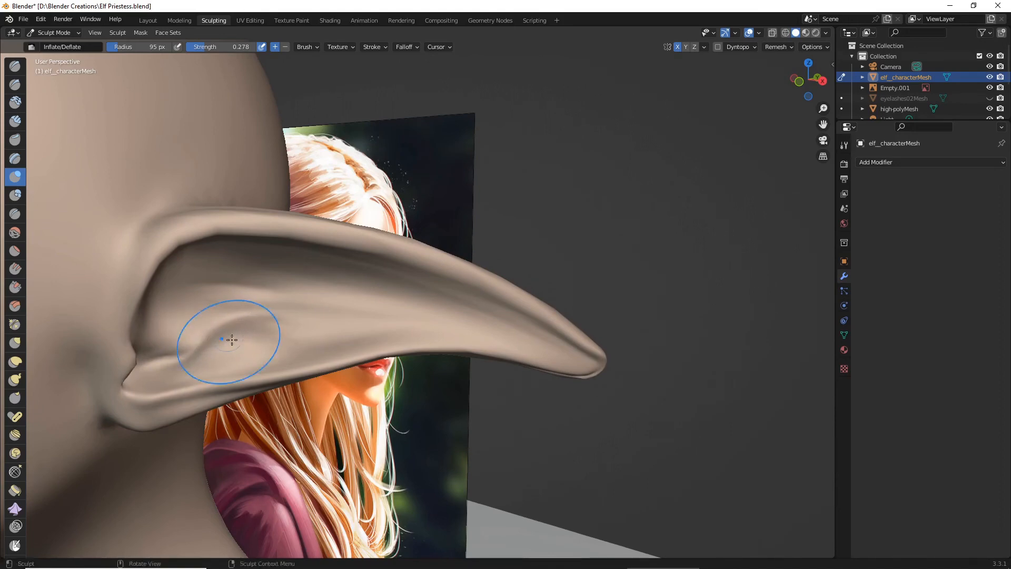
- Build up the inner fold and hollow near the ear's base with the Inflate/Deflate brush
{"action": "middle_click_drag", "start_coordinate": [225, 334], "coordinate": [264, 377]}
{"action": "middle_click_drag", "start_coordinate": [237, 418], "coordinate": [240, 478]}
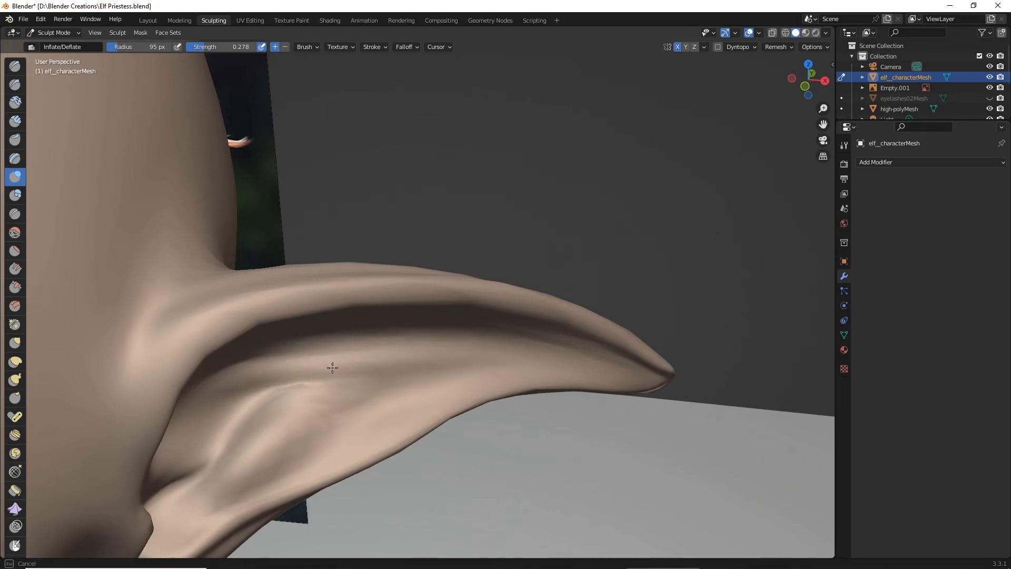
{"action": "mouse_move", "coordinate": [422, 357]}
{"action": "middle_mouse_down"}
{"action": "mouse_move", "coordinate": [350, 366]}
{"action": "mouse_move", "coordinate": [270, 219]}
{"action": "mouse_move", "coordinate": [355, 324]}
{"action": "mouse_move", "coordinate": [418, 341]}
{"action": "middle_mouse_up"}
{"action": "scroll", "coordinate": [354, 324], "scroll_direction": "down", "scroll_amount": 3}
{"action": "scroll", "coordinate": [417, 341], "scroll_direction": "up", "scroll_amount": 5}
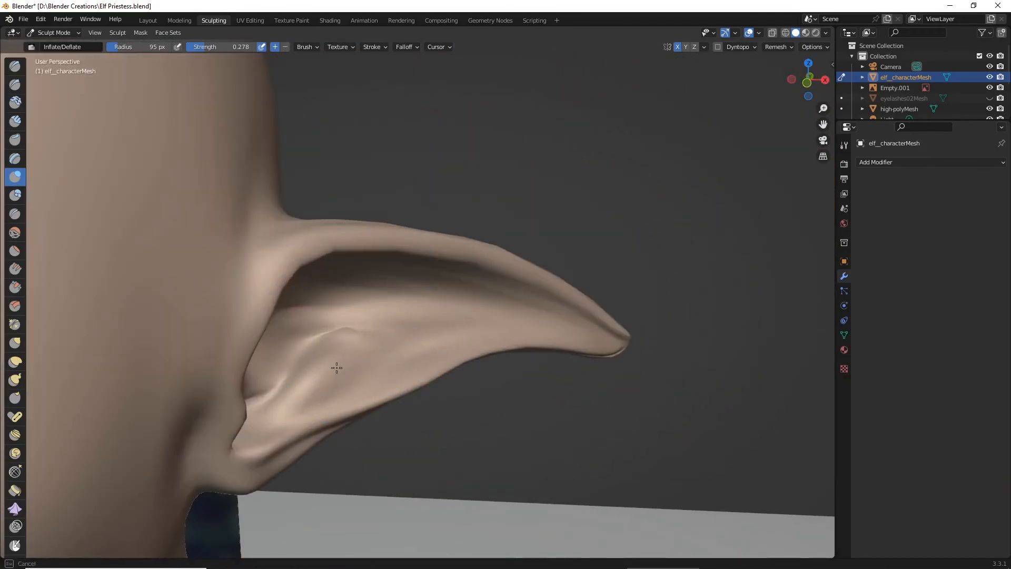
{"action": "scroll", "coordinate": [307, 390], "scroll_direction": "down", "scroll_amount": 1}
{"action": "middle_click_drag", "start_coordinate": [307, 397], "coordinate": [316, 356]}
{"action": "scroll", "coordinate": [307, 372], "scroll_direction": "down", "scroll_amount": 3}
{"action": "scroll", "coordinate": [315, 356], "scroll_direction": "up", "scroll_amount": 4}
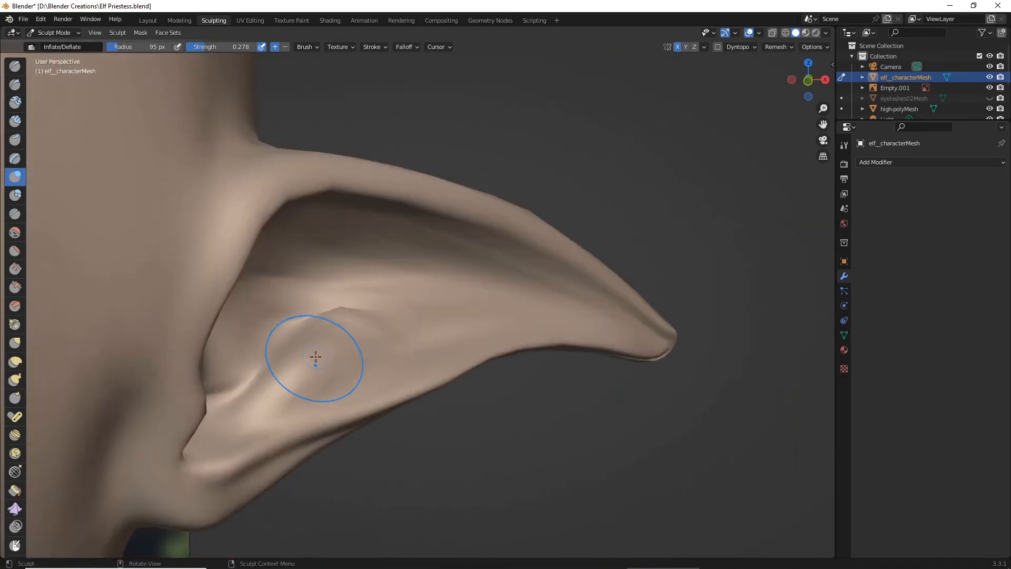
- Soften the ear's inner folds and upper rim with the Smooth brush at 95 px radius and 0.115 strength
{"action": "scroll", "coordinate": [316, 356], "scroll_direction": "down", "scroll_amount": 2}
{"action": "left_click", "coordinate": [15, 232]}
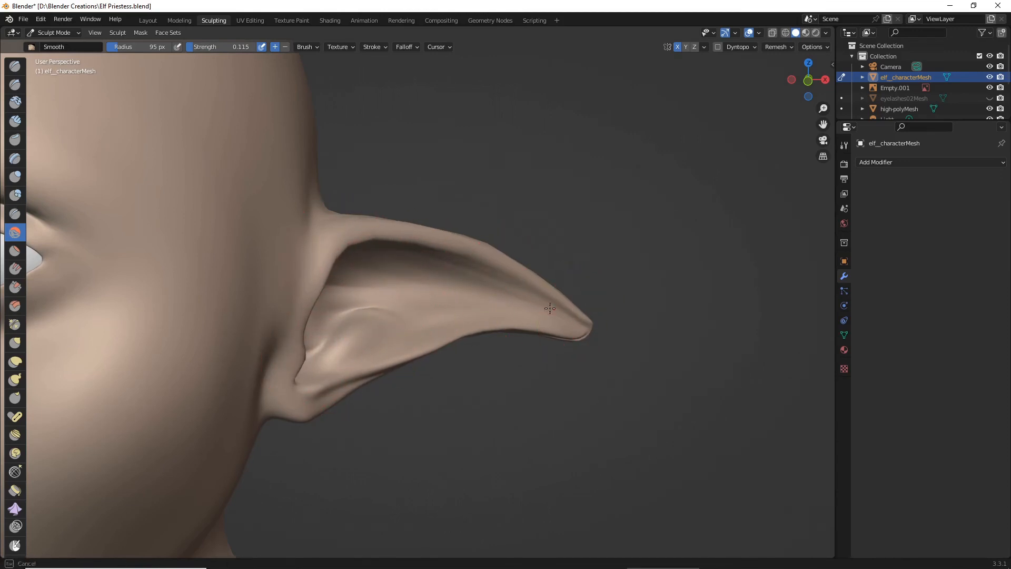
{"action": "middle_click_drag", "start_coordinate": [342, 390], "coordinate": [345, 291]}
{"action": "middle_click_drag", "start_coordinate": [376, 301], "coordinate": [334, 255]}
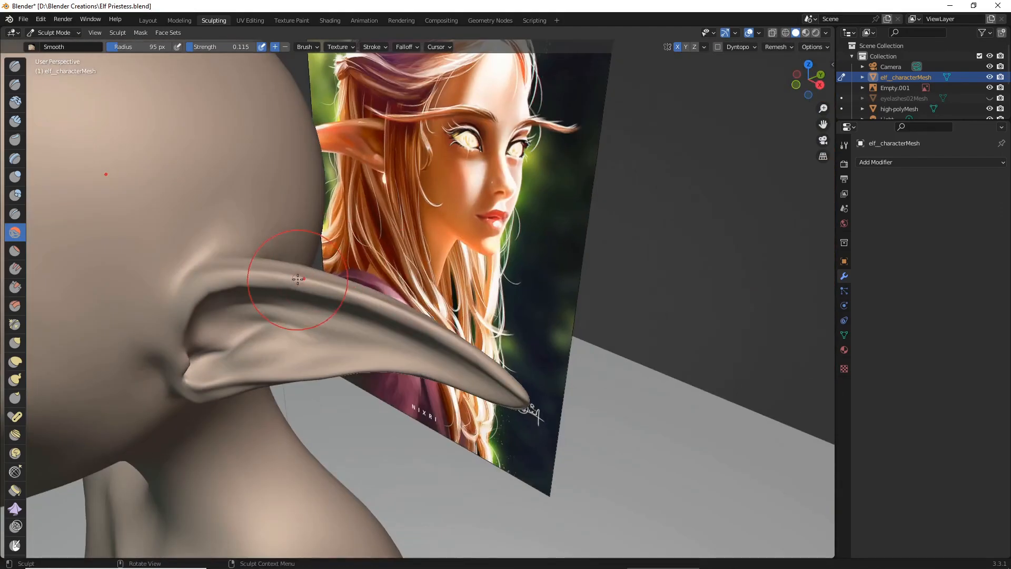
{"action": "middle_click_drag", "start_coordinate": [371, 309], "coordinate": [462, 277]}
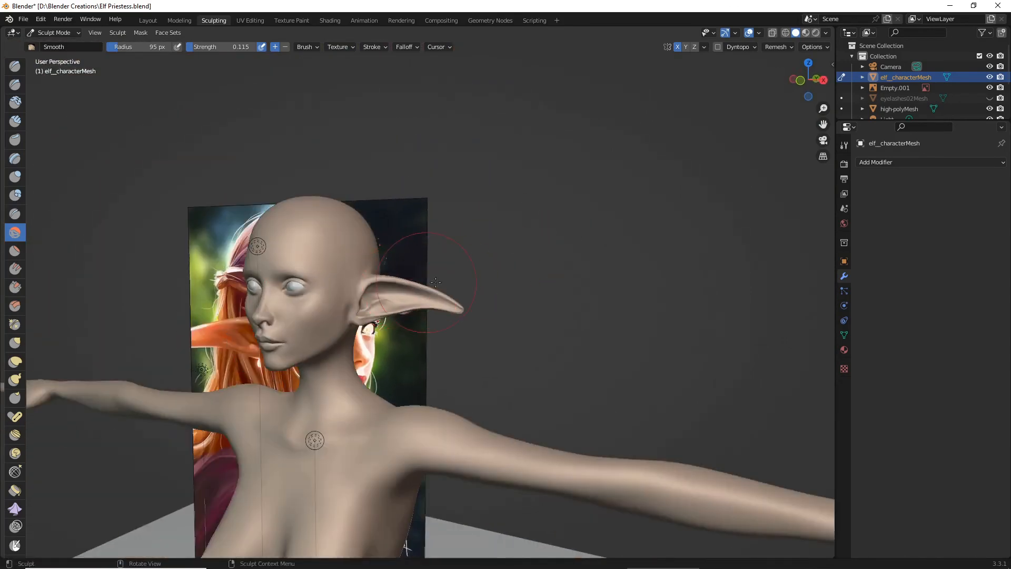
{"action": "middle_click_drag", "start_coordinate": [316, 428], "coordinate": [433, 481]}
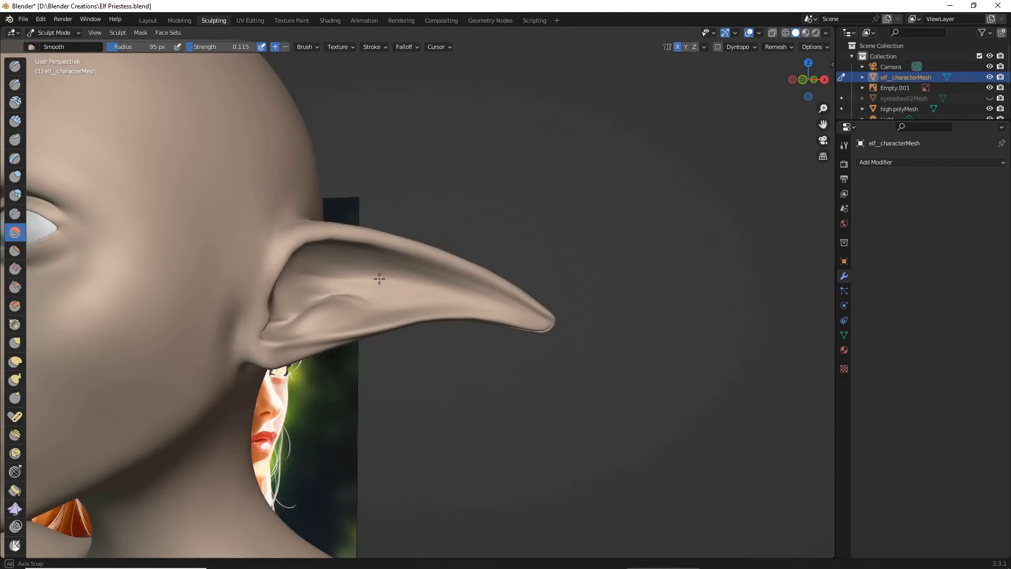
{"action": "middle_click_drag", "start_coordinate": [379, 278], "coordinate": [295, 240]}
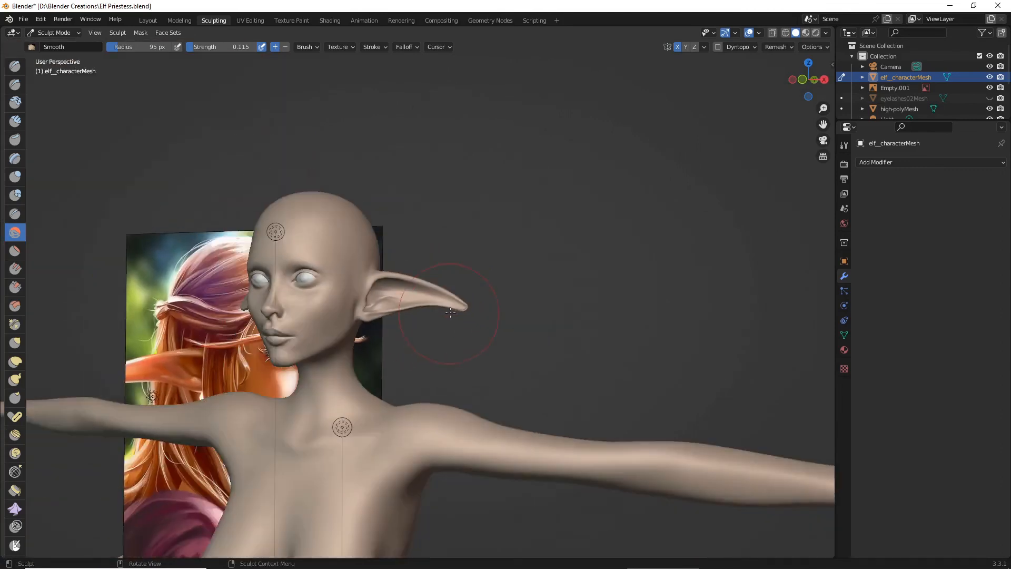
{"action": "middle_click_drag", "start_coordinate": [453, 316], "coordinate": [514, 285]}
{"action": "scroll", "coordinate": [515, 286], "scroll_direction": "up", "scroll_amount": 10}
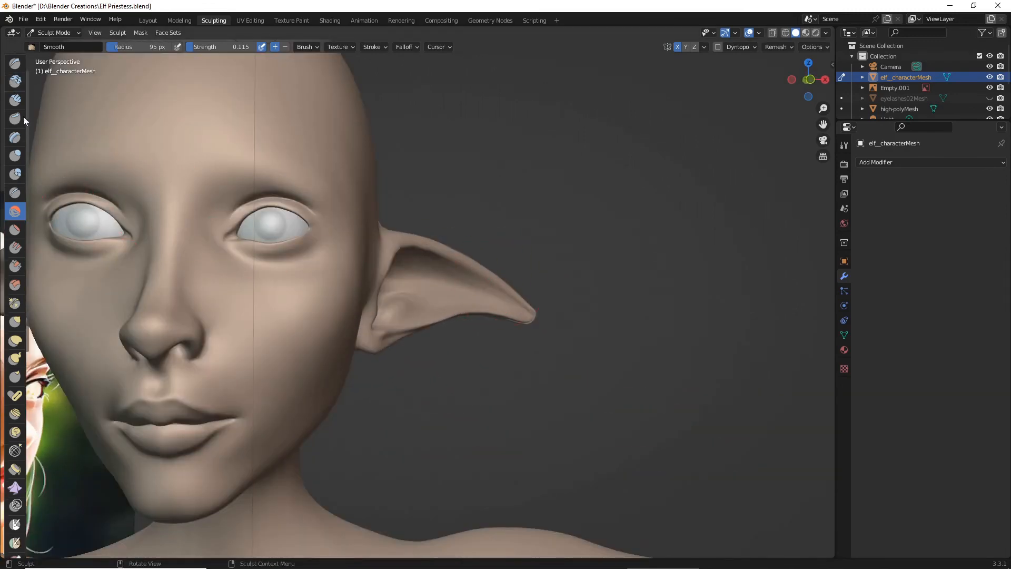
- Adjust the ear's base, lobe and outer contour with the Grab brush at 111 px radius and 0.637 strength
{"action": "scroll", "coordinate": [16, 211], "scroll_direction": "down", "scroll_amount": 6}
{"action": "left_click", "coordinate": [16, 216]}
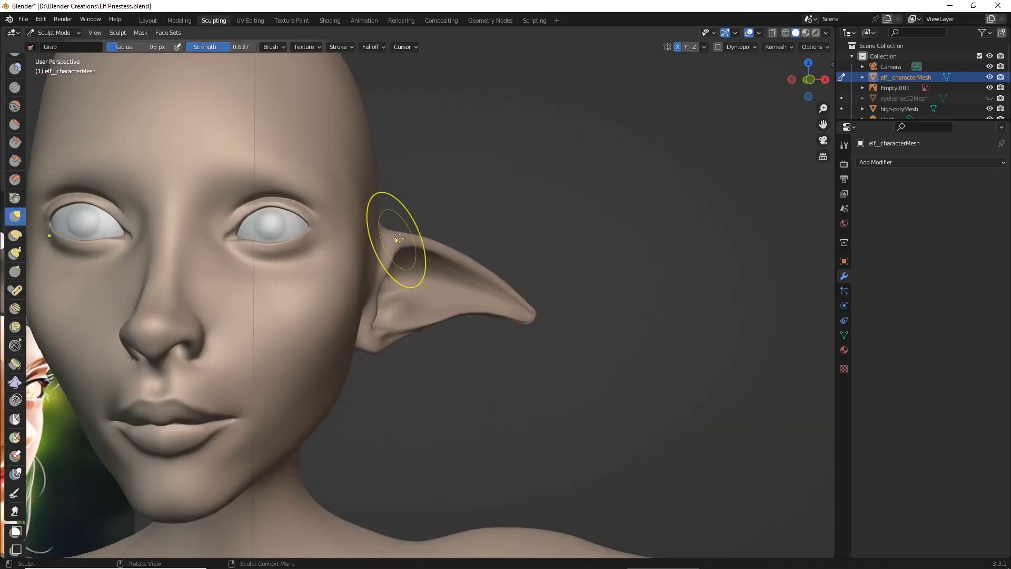
{"action": "scroll", "coordinate": [342, 242], "scroll_direction": "down", "scroll_amount": 8}
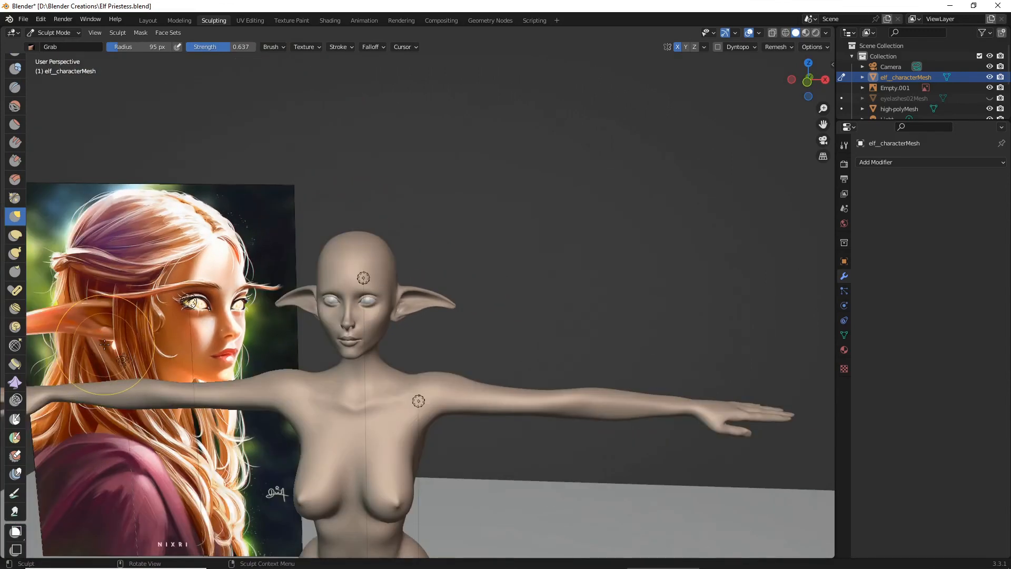
{"action": "scroll", "coordinate": [153, 343], "scroll_direction": "down", "scroll_amount": 2}
{"action": "scroll", "coordinate": [414, 336], "scroll_direction": "up", "scroll_amount": 3}
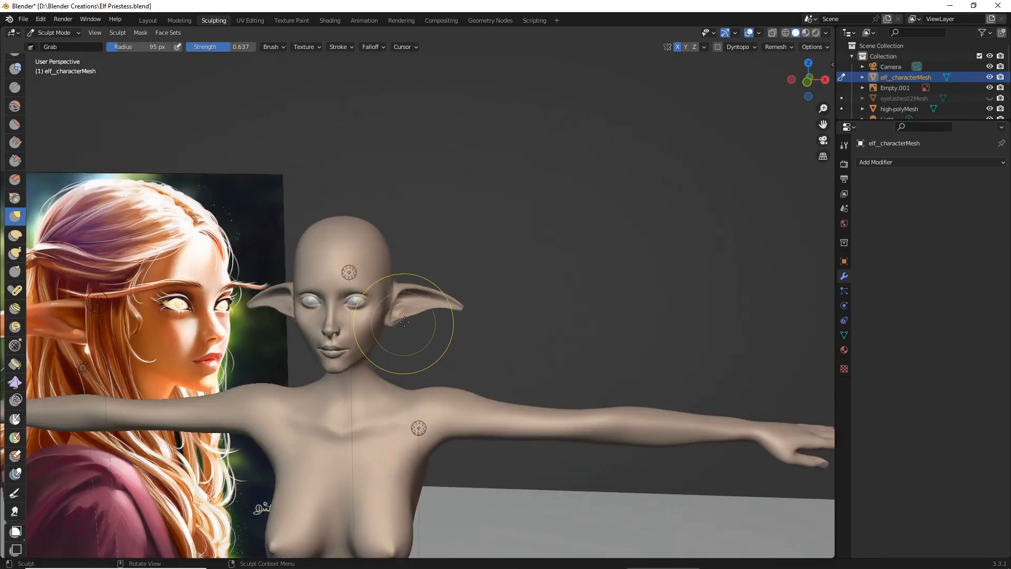
{"action": "scroll", "coordinate": [431, 321], "scroll_direction": "up", "scroll_amount": 3}
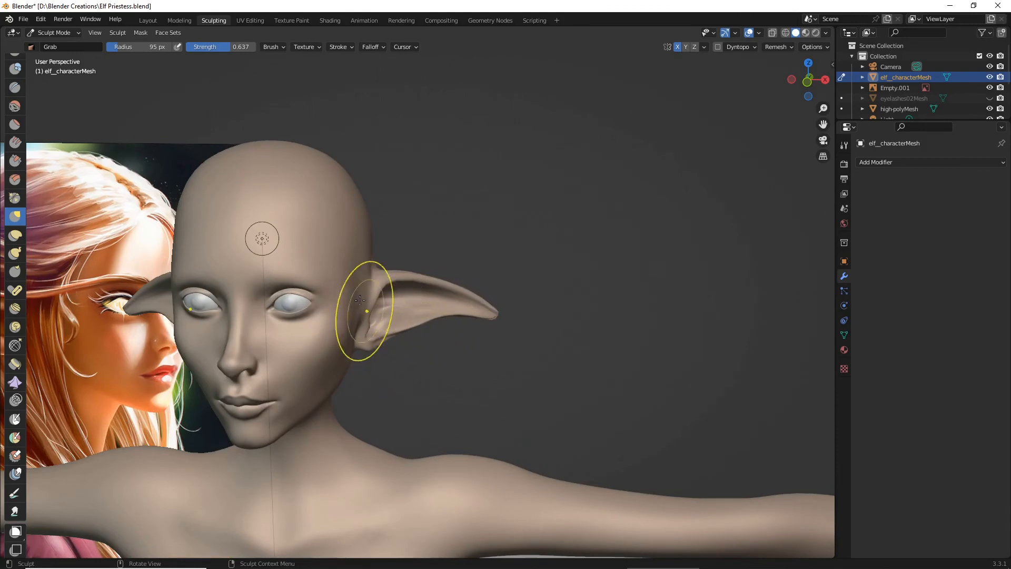
{"action": "left_click_drag", "start_coordinate": [167, 47], "coordinate": [169, 47]}
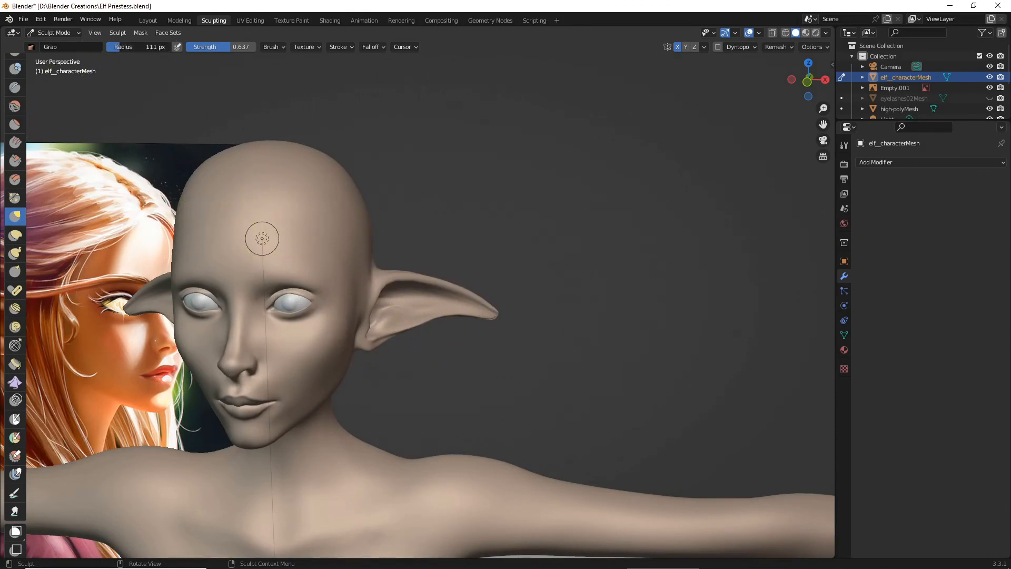
{"action": "mouse_move", "coordinate": [399, 340]}
{"action": "left_mouse_down"}
{"action": "mouse_move", "coordinate": [401, 276]}
{"action": "mouse_move", "coordinate": [462, 289]}
{"action": "mouse_move", "coordinate": [425, 283]}
{"action": "left_mouse_up"}
{"action": "middle_click_drag", "start_coordinate": [444, 302], "coordinate": [439, 281]}
{"action": "left_click_drag", "start_coordinate": [370, 321], "coordinate": [356, 310]}
{"action": "scroll", "coordinate": [365, 315], "scroll_direction": "up", "scroll_amount": 1}
{"action": "middle_click_drag", "start_coordinate": [356, 310], "coordinate": [336, 337]}
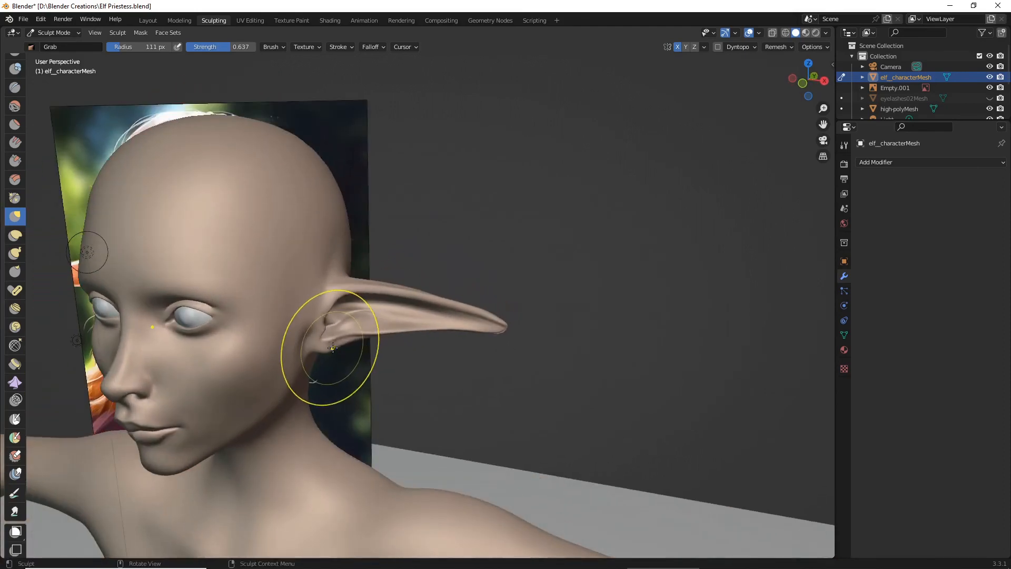
{"action": "left_click_drag", "start_coordinate": [330, 348], "coordinate": [328, 347]}
{"action": "mouse_move", "coordinate": [328, 346]}
{"action": "middle_mouse_down"}
{"action": "mouse_move", "coordinate": [244, 339]}
{"action": "mouse_move", "coordinate": [271, 413]}
{"action": "middle_mouse_up"}
- Even out the ear's curve toward the tip as seen from above the head with the Grab brush
{"action": "middle_click_drag", "start_coordinate": [360, 310], "coordinate": [438, 346]}
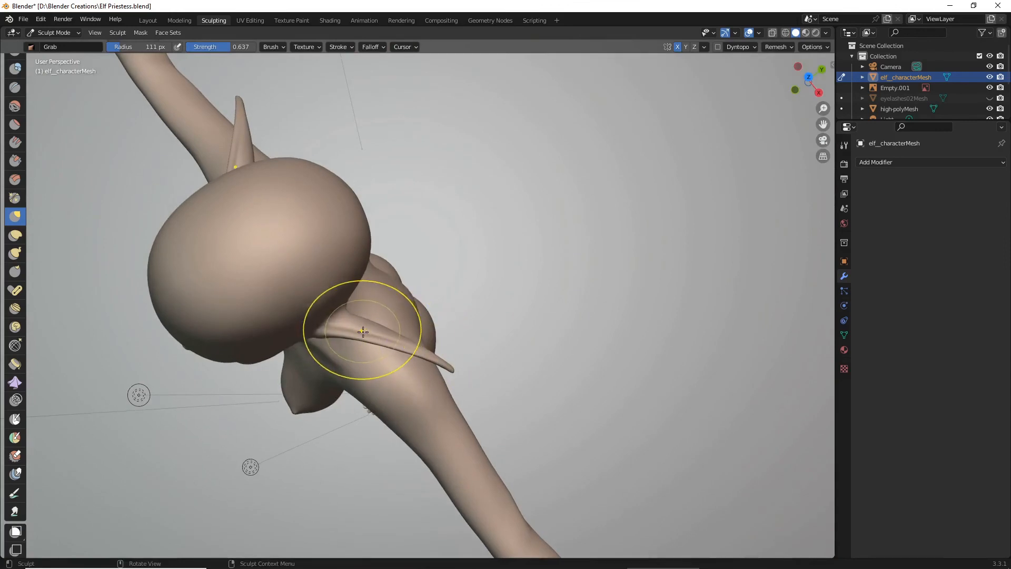
{"action": "scroll", "coordinate": [358, 327], "scroll_direction": "up", "scroll_amount": 1}
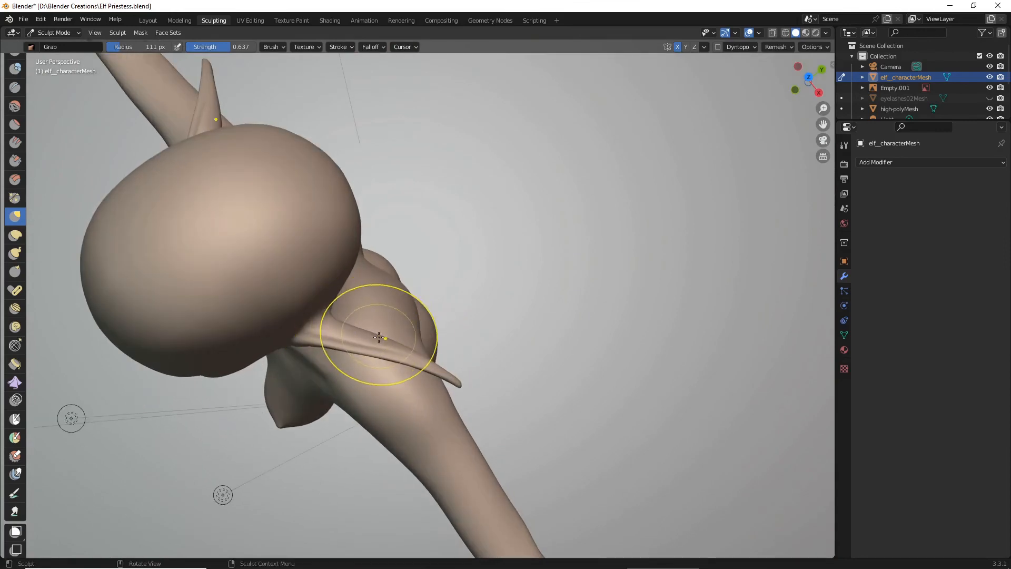
{"action": "left_click_drag", "start_coordinate": [379, 337], "coordinate": [379, 347]}
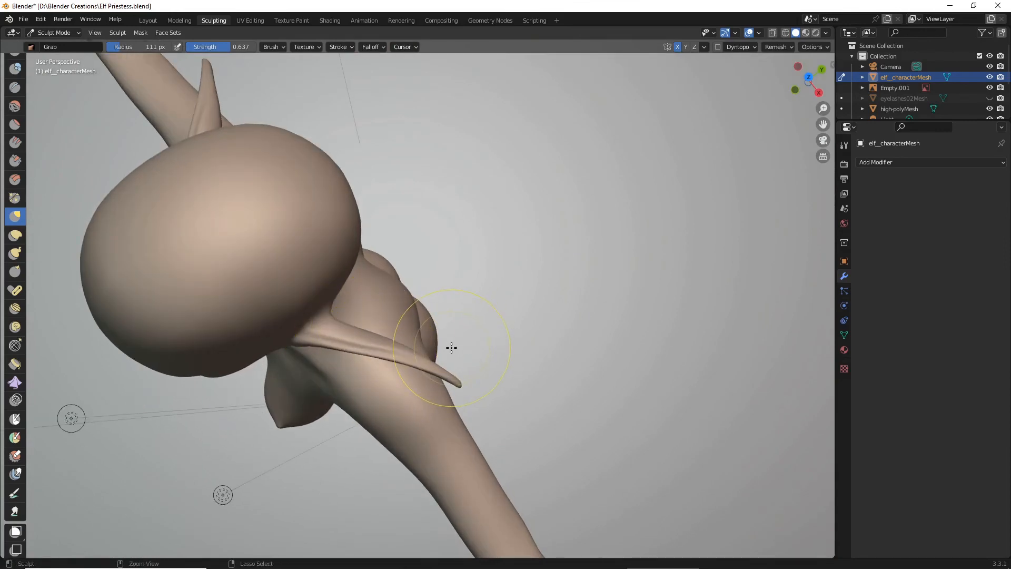
{"action": "scroll", "coordinate": [392, 344], "scroll_direction": "up", "scroll_amount": 1}
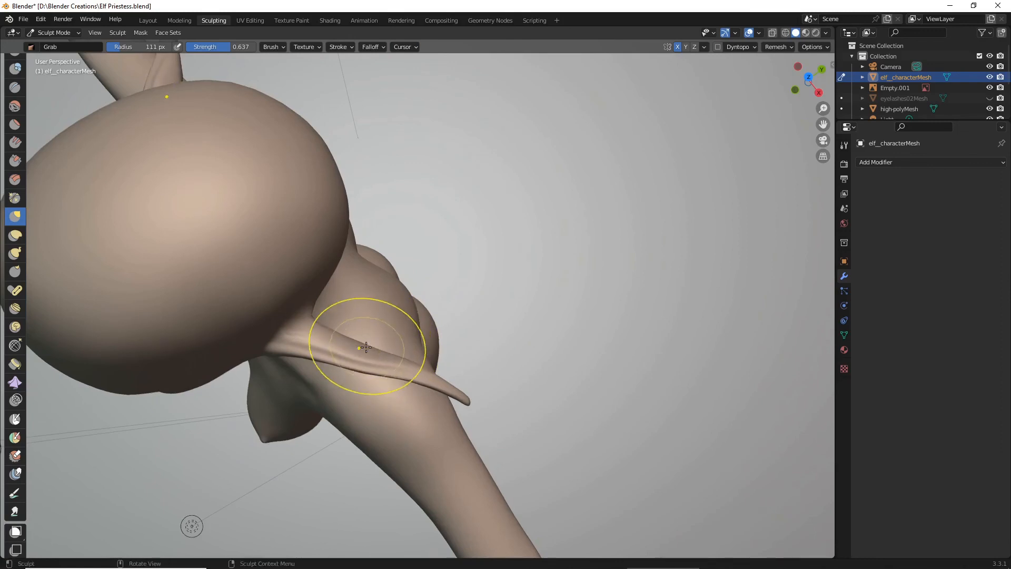
{"action": "left_click_drag", "start_coordinate": [412, 365], "coordinate": [411, 371]}
{"action": "left_click_drag", "start_coordinate": [415, 368], "coordinate": [416, 374]}
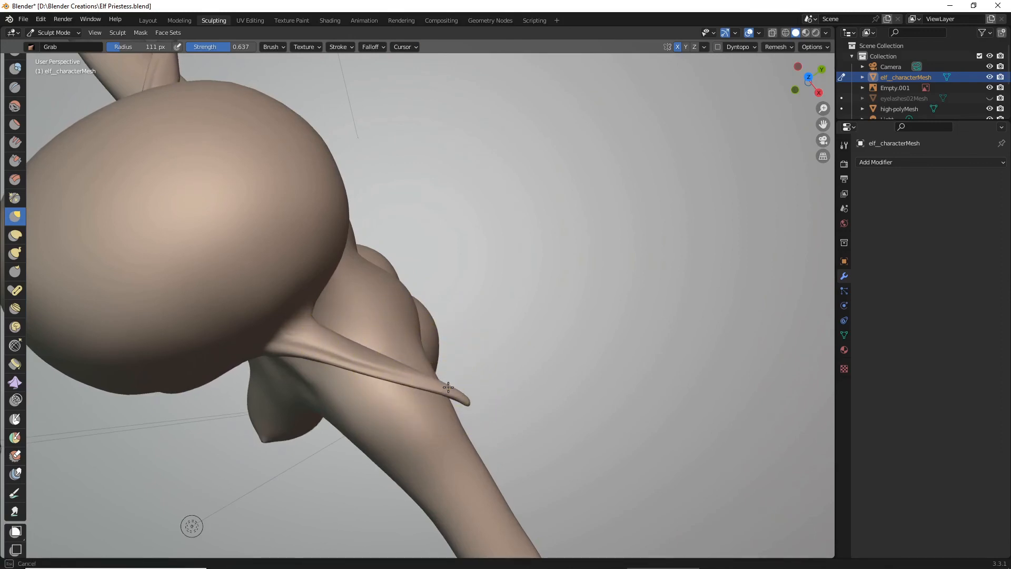
- Smooth the ear's root and the area behind it with the Smooth brush at 111 px radius and 0.115 strength
{"action": "middle_click_drag", "start_coordinate": [456, 383], "coordinate": [414, 268]}
{"action": "scroll", "coordinate": [514, 271], "scroll_direction": "down", "scroll_amount": 4}
{"action": "scroll", "coordinate": [546, 274], "scroll_direction": "up", "scroll_amount": 2}
{"action": "scroll", "coordinate": [309, 269], "scroll_direction": "up", "scroll_amount": 4}
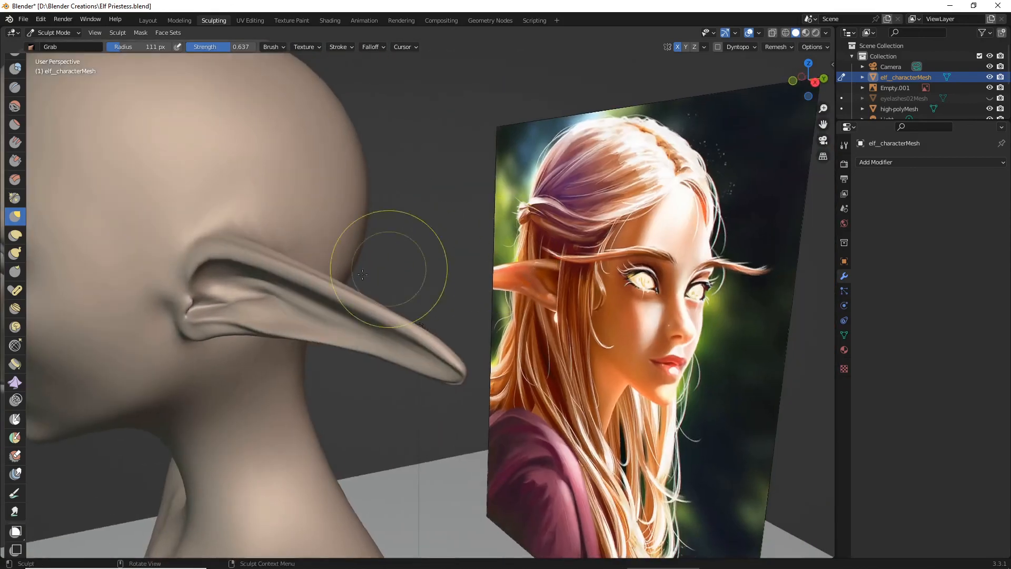
{"action": "left_click", "coordinate": [14, 107]}
{"action": "mouse_move", "coordinate": [381, 189]}
{"action": "middle_mouse_down"}
{"action": "mouse_move", "coordinate": [316, 289]}
{"action": "mouse_move", "coordinate": [259, 336]}
{"action": "mouse_move", "coordinate": [262, 206]}
{"action": "middle_mouse_up"}
{"action": "left_click_drag", "start_coordinate": [285, 200], "coordinate": [329, 220]}
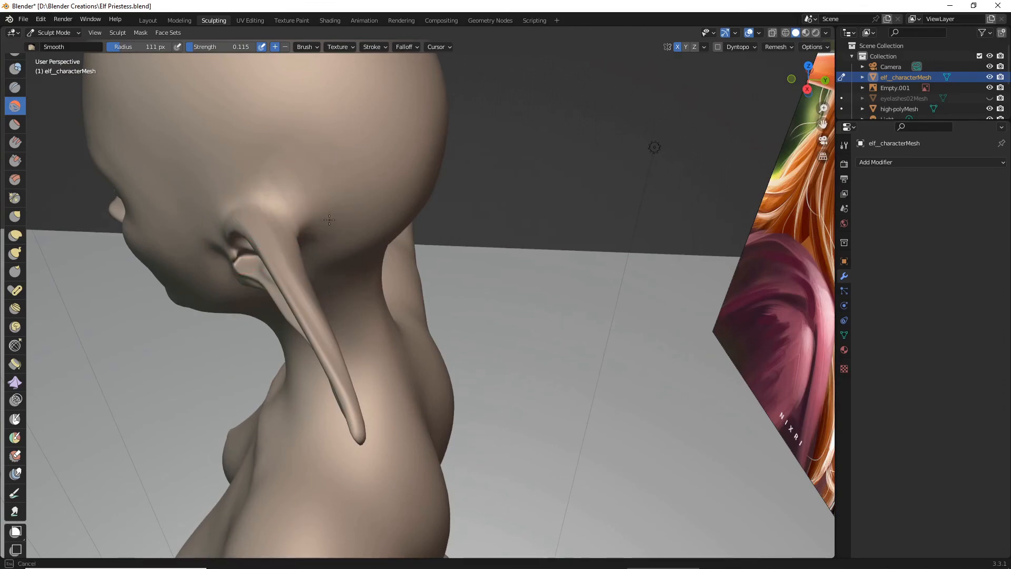
{"action": "middle_click_drag", "start_coordinate": [329, 203], "coordinate": [386, 266]}
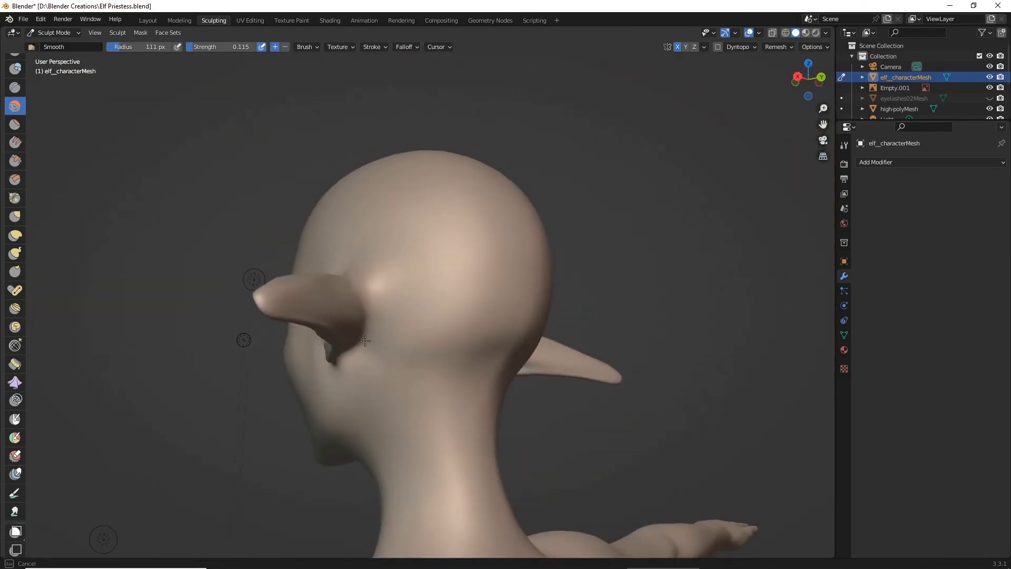
{"action": "scroll", "coordinate": [350, 340], "scroll_direction": "down", "scroll_amount": 4}
{"action": "middle_click_drag", "start_coordinate": [351, 341], "coordinate": [404, 334]}
- Examine the ears' shape and proportions on the figure against the reference painting
{"action": "scroll", "coordinate": [463, 332], "scroll_direction": "up", "scroll_amount": 4}
{"action": "scroll", "coordinate": [441, 333], "scroll_direction": "down", "scroll_amount": 4}
{"action": "scroll", "coordinate": [487, 332], "scroll_direction": "up", "scroll_amount": 4}
{"action": "scroll", "coordinate": [435, 335], "scroll_direction": "down", "scroll_amount": 2}
{"action": "scroll", "coordinate": [404, 334], "scroll_direction": "up", "scroll_amount": 2}
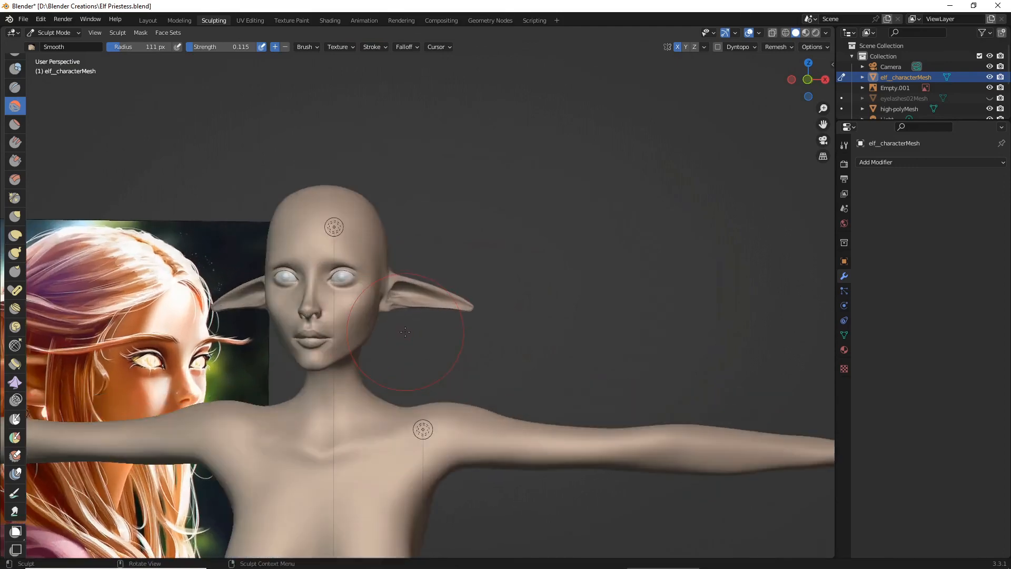
{"action": "scroll", "coordinate": [395, 335], "scroll_direction": "down", "scroll_amount": 3}
{"action": "scroll", "coordinate": [394, 335], "scroll_direction": "down", "scroll_amount": 1}
{"action": "scroll", "coordinate": [468, 338], "scroll_direction": "up", "scroll_amount": 3}
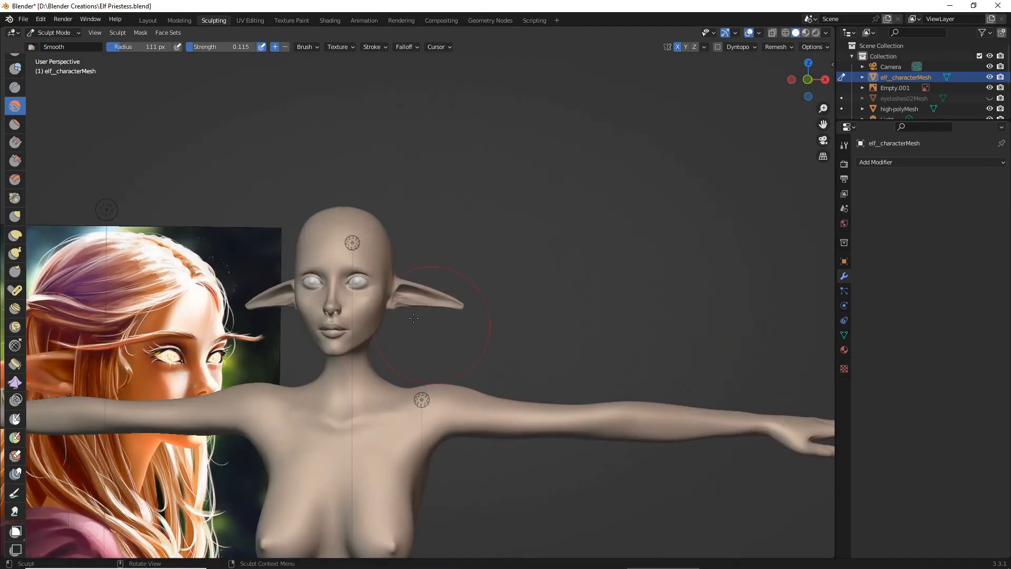
{"action": "scroll", "coordinate": [414, 317], "scroll_direction": "up", "scroll_amount": 3}
{"action": "mouse_move", "coordinate": [414, 318]}
{"action": "middle_mouse_down"}
{"action": "mouse_move", "coordinate": [337, 316]}
{"action": "mouse_move", "coordinate": [372, 361]}
{"action": "mouse_move", "coordinate": [482, 328]}
{"action": "middle_mouse_up"}
{"action": "scroll", "coordinate": [320, 316], "scroll_direction": "up", "scroll_amount": 4}
{"action": "scroll", "coordinate": [334, 323], "scroll_direction": "down", "scroll_amount": 4}
{"action": "scroll", "coordinate": [482, 328], "scroll_direction": "down", "scroll_amount": 2}
- Save the Elf Priestess file with the refined ears
{"action": "left_click", "coordinate": [23, 19]}
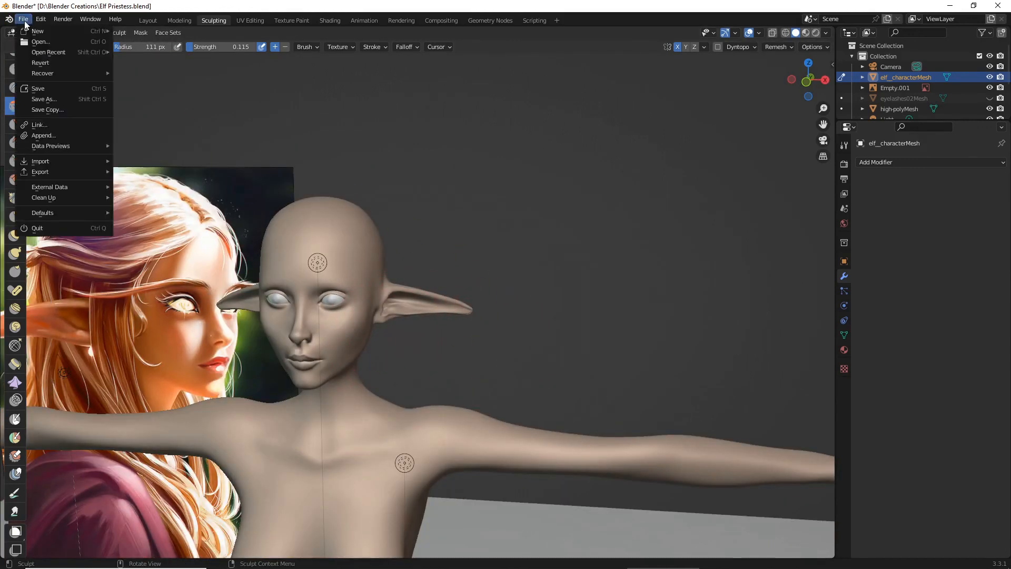
{"action": "left_click", "coordinate": [64, 87]}
{"action": "scroll", "coordinate": [398, 202], "scroll_direction": "down", "scroll_amount": 3}
{"action": "middle_click_drag", "start_coordinate": [397, 202], "coordinate": [409, 202]}
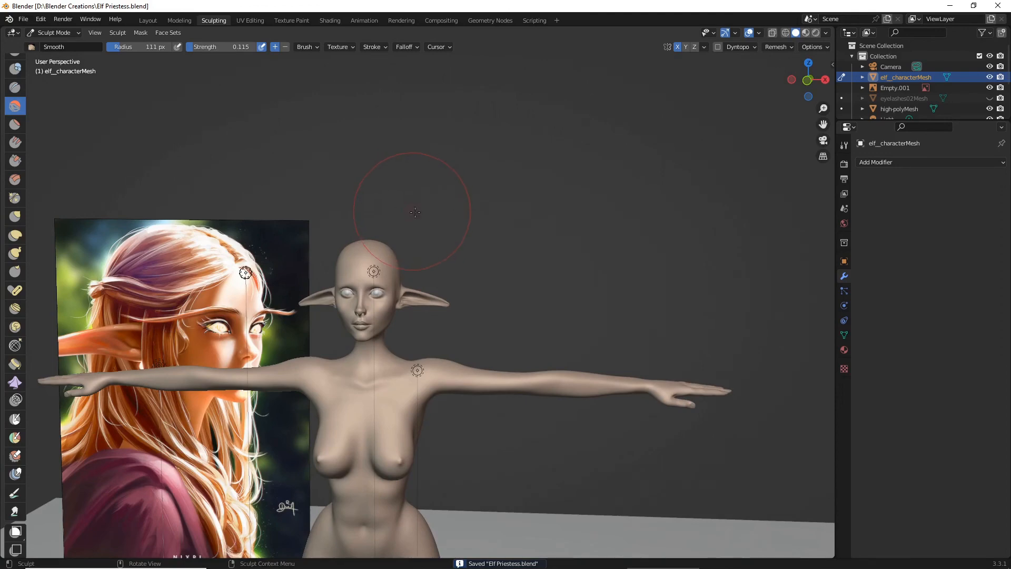
- Examine the elf's head, face and ears up close from several angles against the reference painting
{"action": "scroll", "coordinate": [406, 208], "scroll_direction": "down", "scroll_amount": 3}
{"action": "mouse_move", "coordinate": [454, 228]}
{"action": "middle_mouse_down"}
{"action": "mouse_move", "coordinate": [505, 230]}
{"action": "mouse_move", "coordinate": [464, 224]}
{"action": "middle_mouse_up"}
{"action": "scroll", "coordinate": [477, 221], "scroll_direction": "up", "scroll_amount": 5}
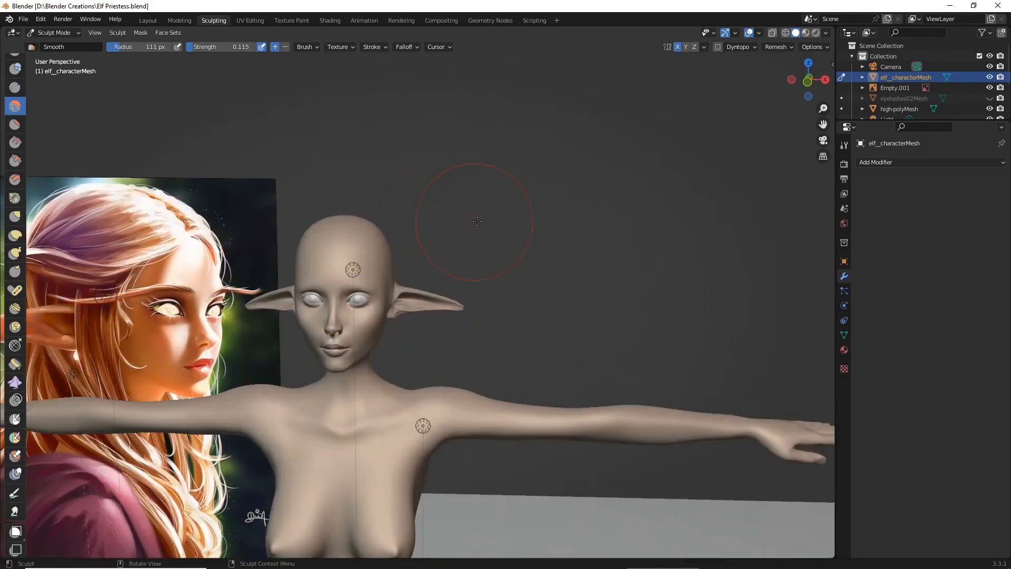
{"action": "scroll", "coordinate": [490, 241], "scroll_direction": "up", "scroll_amount": 2}
{"action": "left_click_drag", "start_coordinate": [823, 124], "coordinate": [961, 90]}
{"action": "scroll", "coordinate": [16, 245], "scroll_direction": "up", "scroll_amount": 4}
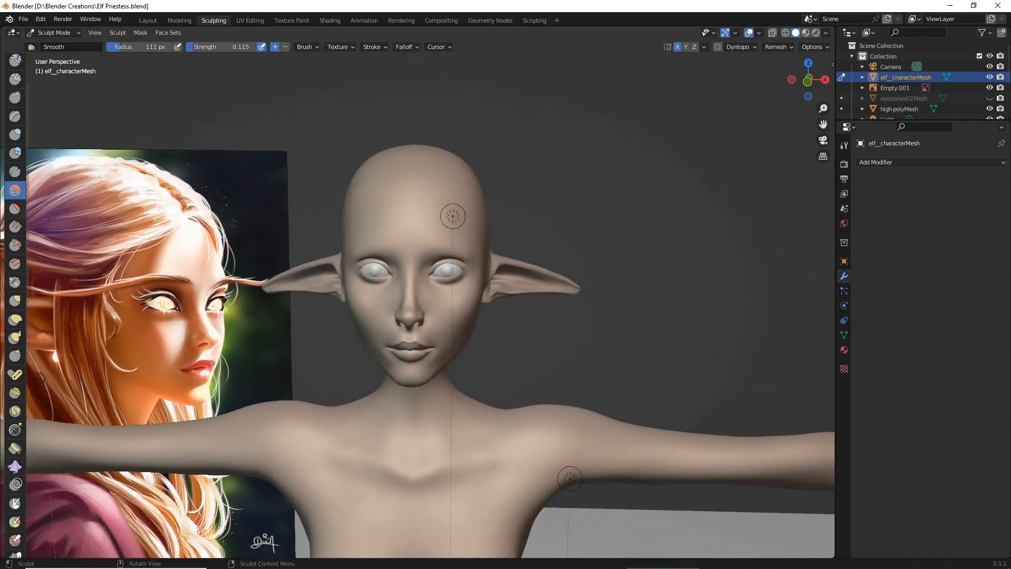
{"action": "scroll", "coordinate": [309, 248], "scroll_direction": "up", "scroll_amount": 3}
{"action": "middle_click_drag", "start_coordinate": [304, 269], "coordinate": [297, 250]}
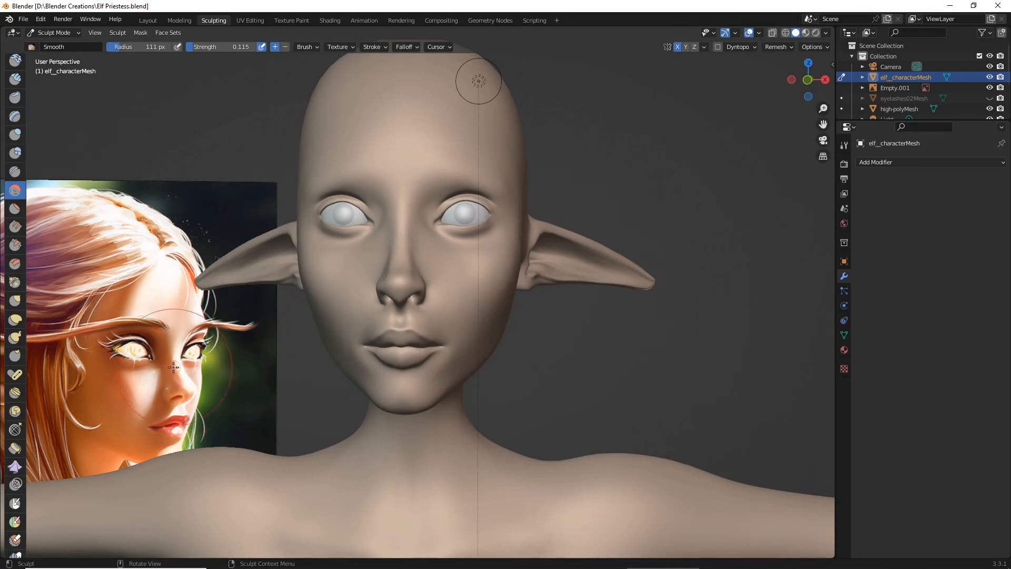
{"action": "middle_click_drag", "start_coordinate": [248, 363], "coordinate": [306, 362]}
{"action": "scroll", "coordinate": [315, 367], "scroll_direction": "down", "scroll_amount": 4}
{"action": "middle_click_drag", "start_coordinate": [363, 373], "coordinate": [158, 211]}
{"action": "scroll", "coordinate": [456, 366], "scroll_direction": "down", "scroll_amount": 3}
{"action": "scroll", "coordinate": [148, 200], "scroll_direction": "up", "scroll_amount": 4}
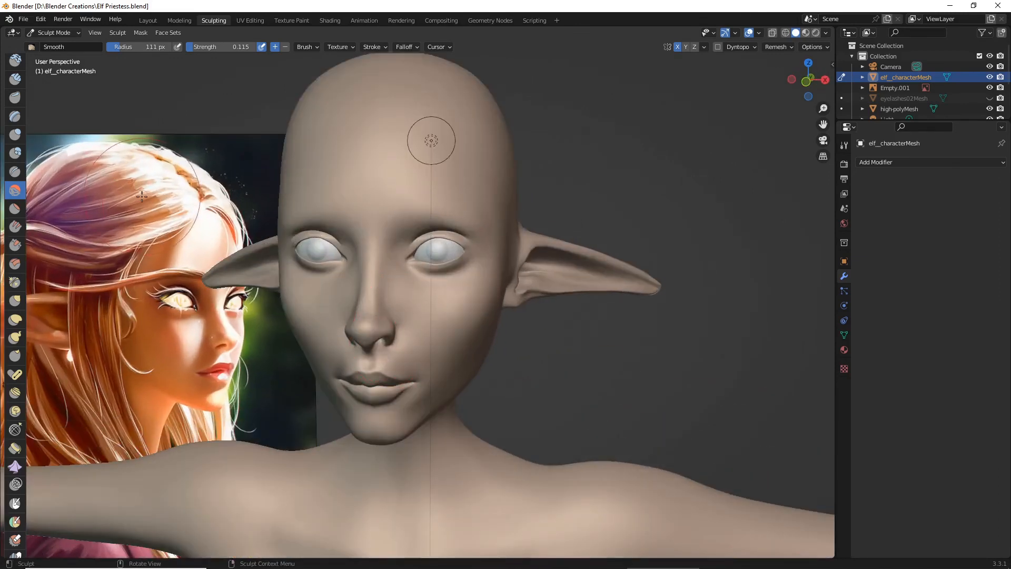
- Switch to the Layout workspace and select the elf character mesh
{"action": "left_click", "coordinate": [150, 20]}
{"action": "scroll", "coordinate": [610, 224], "scroll_direction": "down", "scroll_amount": 4}
{"action": "left_click", "coordinate": [620, 248]}
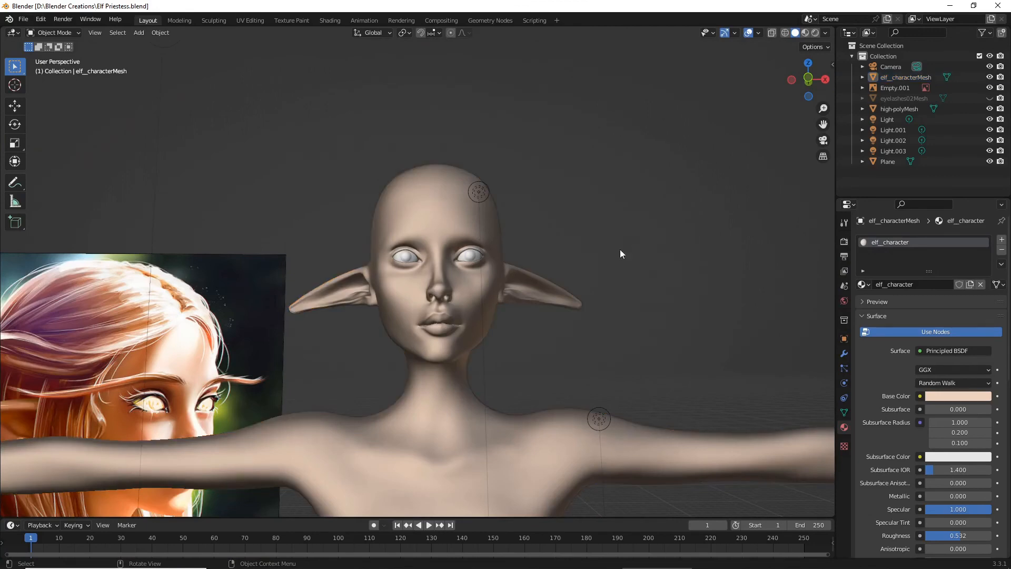
{"action": "middle_click_drag", "start_coordinate": [620, 248], "coordinate": [507, 257]}
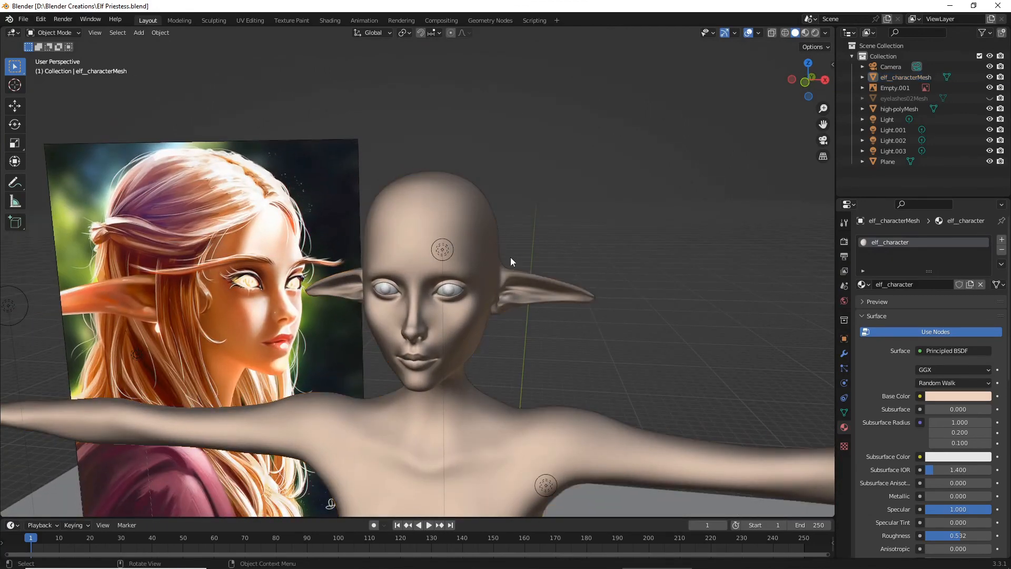
{"action": "middle_click_drag", "start_coordinate": [487, 260], "coordinate": [719, 170]}
{"action": "left_click", "coordinate": [458, 275]}
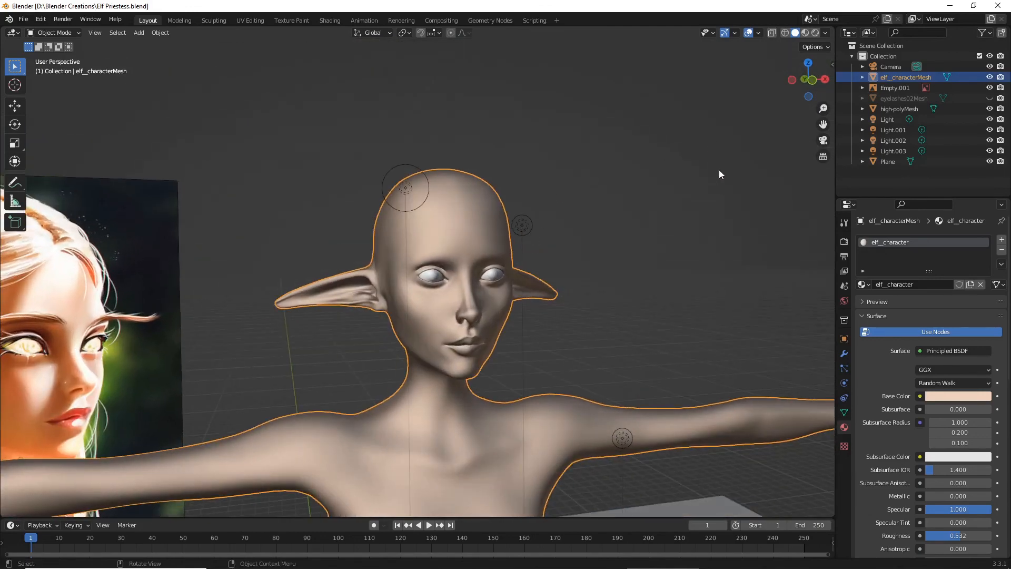
- Show the scene in Rendered viewport shading with the figure framed beside the reference painting
{"action": "left_click", "coordinate": [823, 140]}
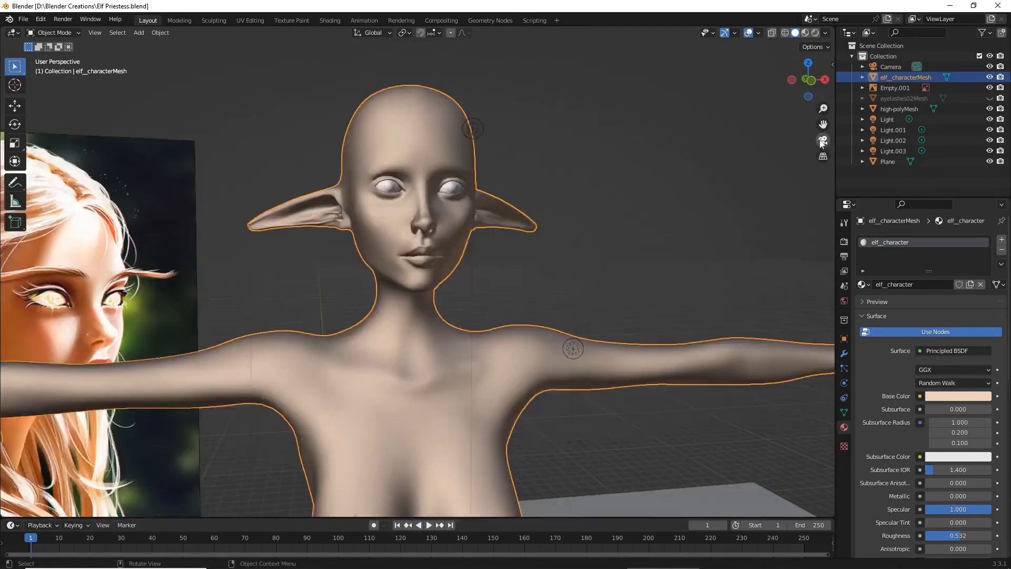
{"action": "left_click", "coordinate": [822, 141]}
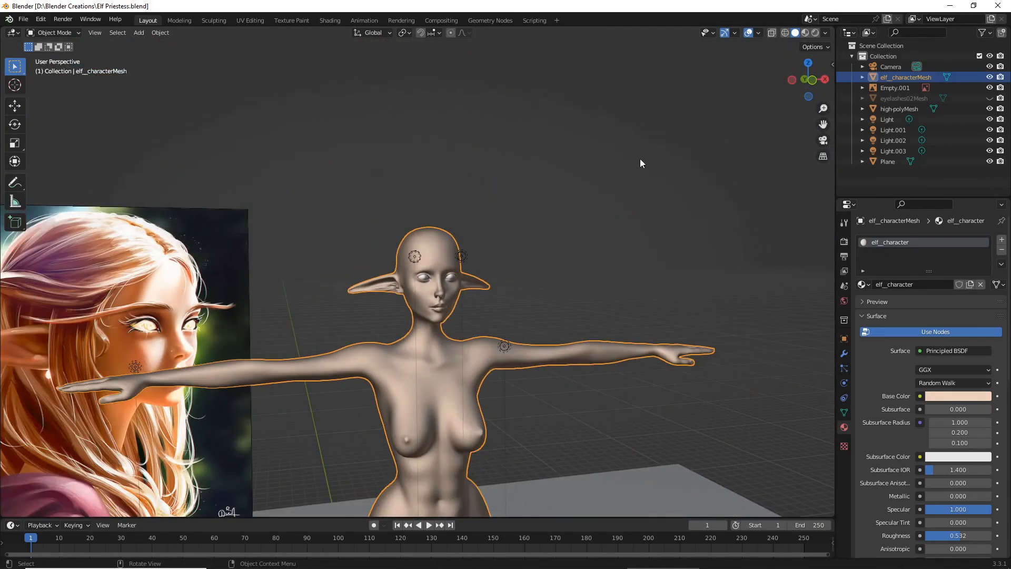
{"action": "middle_click_drag", "start_coordinate": [532, 213], "coordinate": [574, 197]}
{"action": "left_click", "coordinate": [815, 32]}
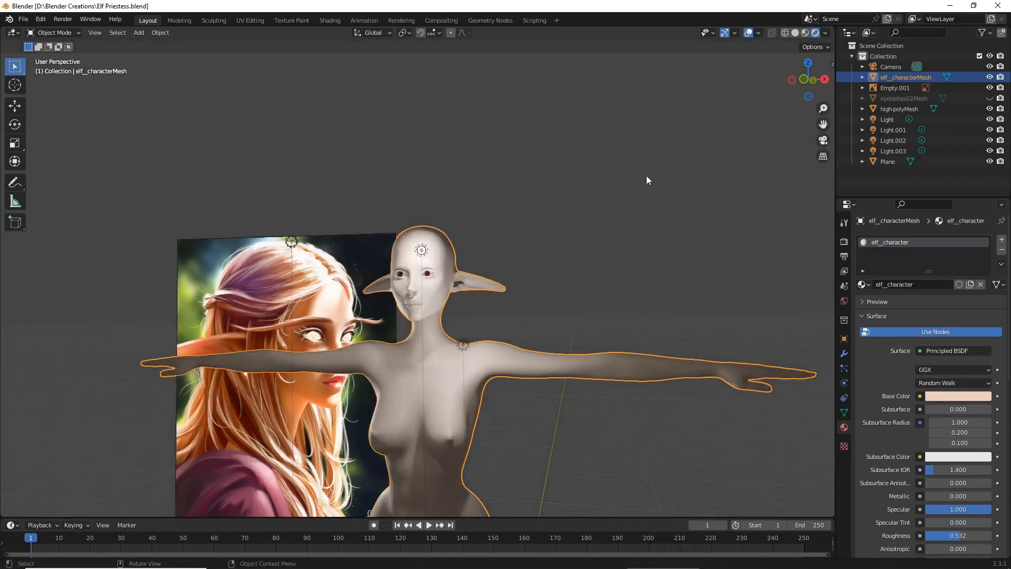
{"action": "middle_click_drag", "start_coordinate": [646, 175], "coordinate": [640, 198]}
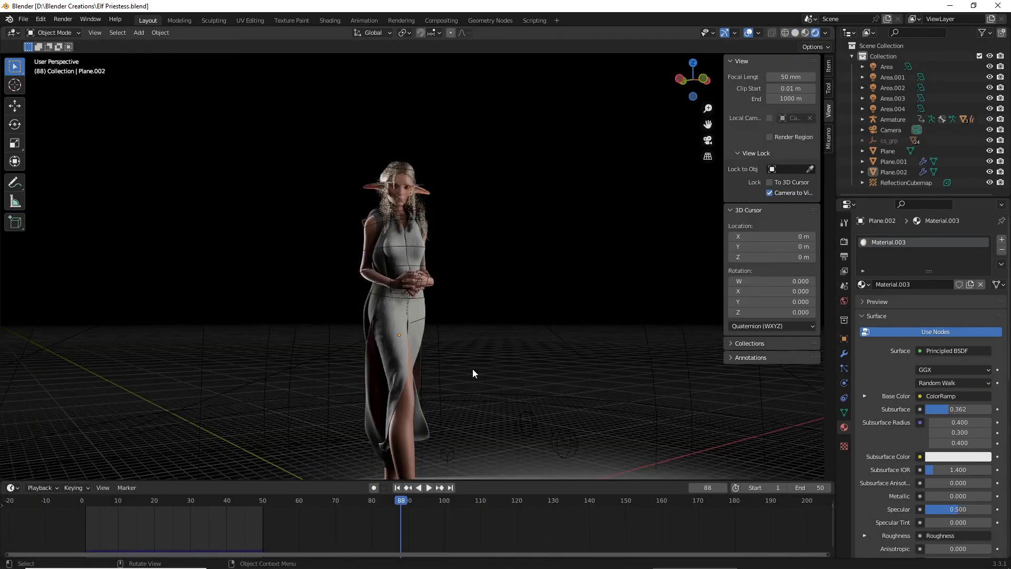